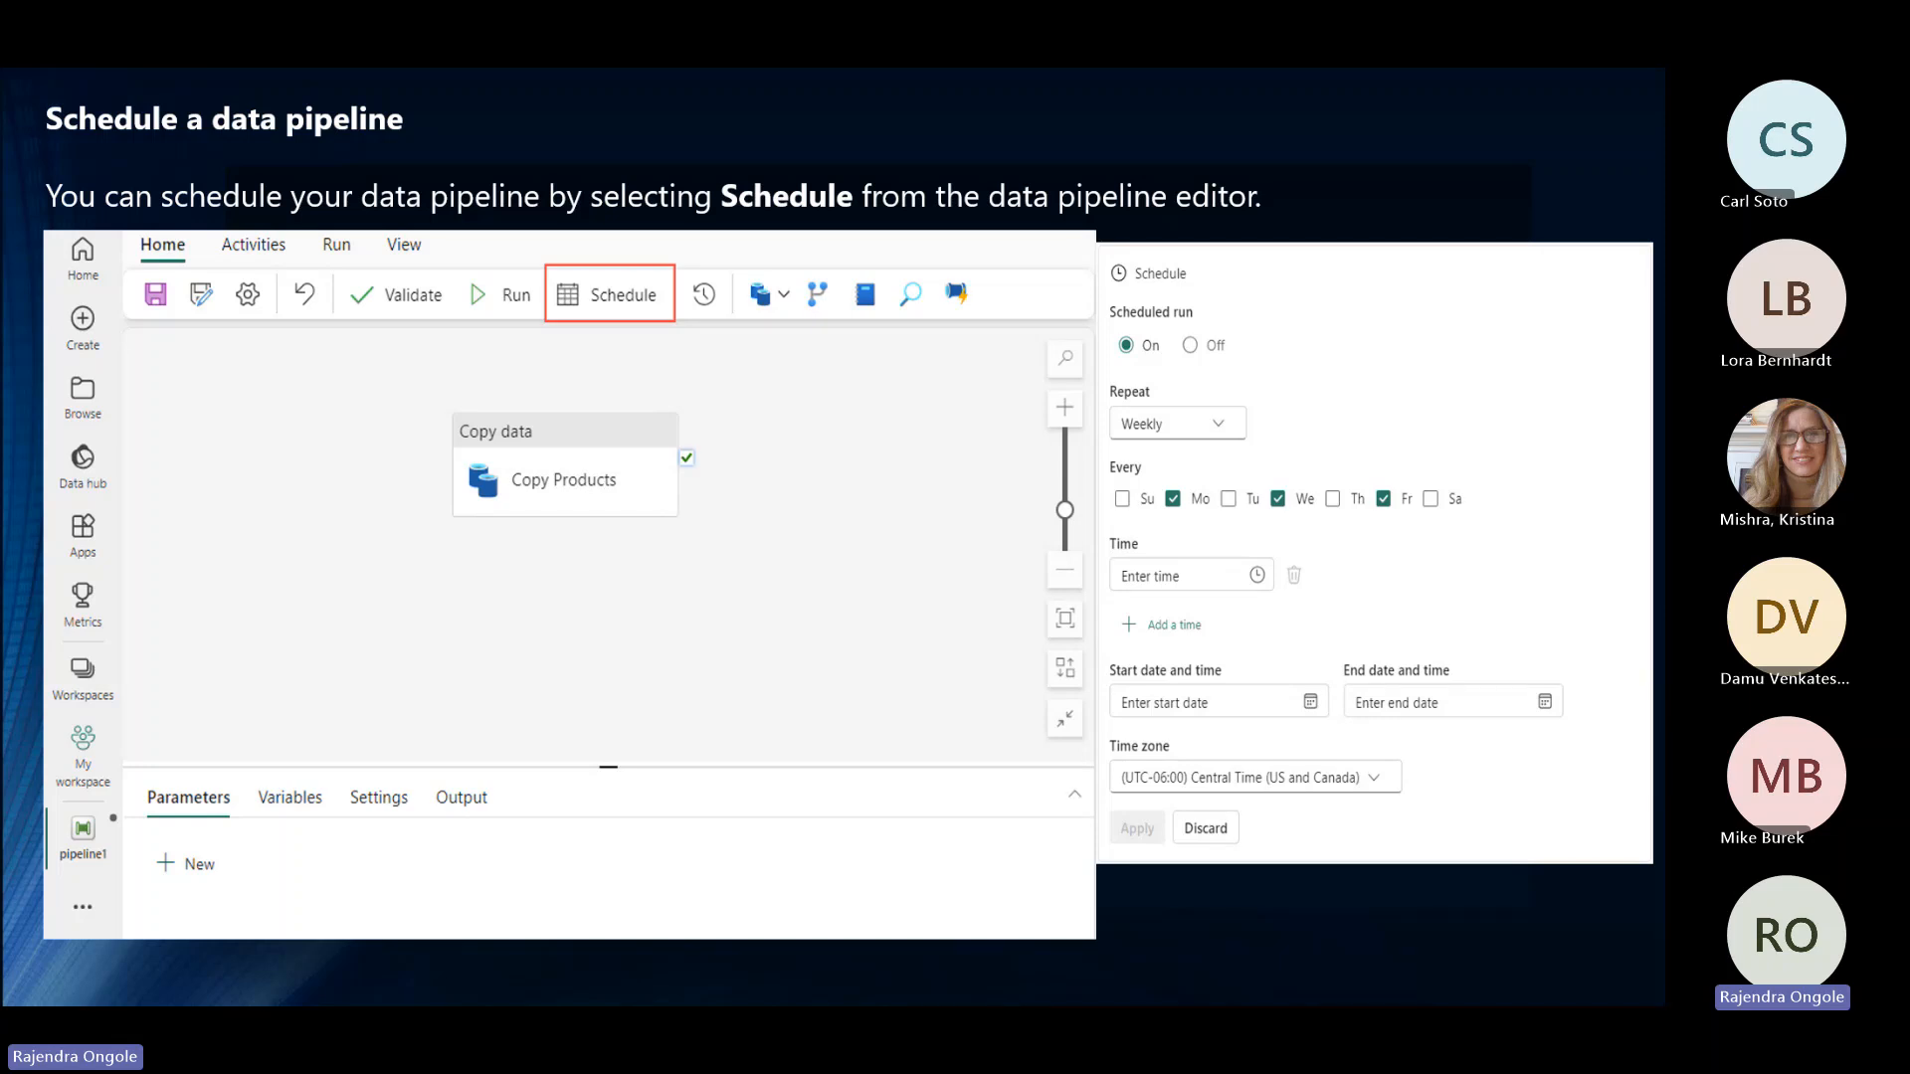
Step: End the slide show at the demo slide and switch to Power BI in the Edge browser
key(Right)
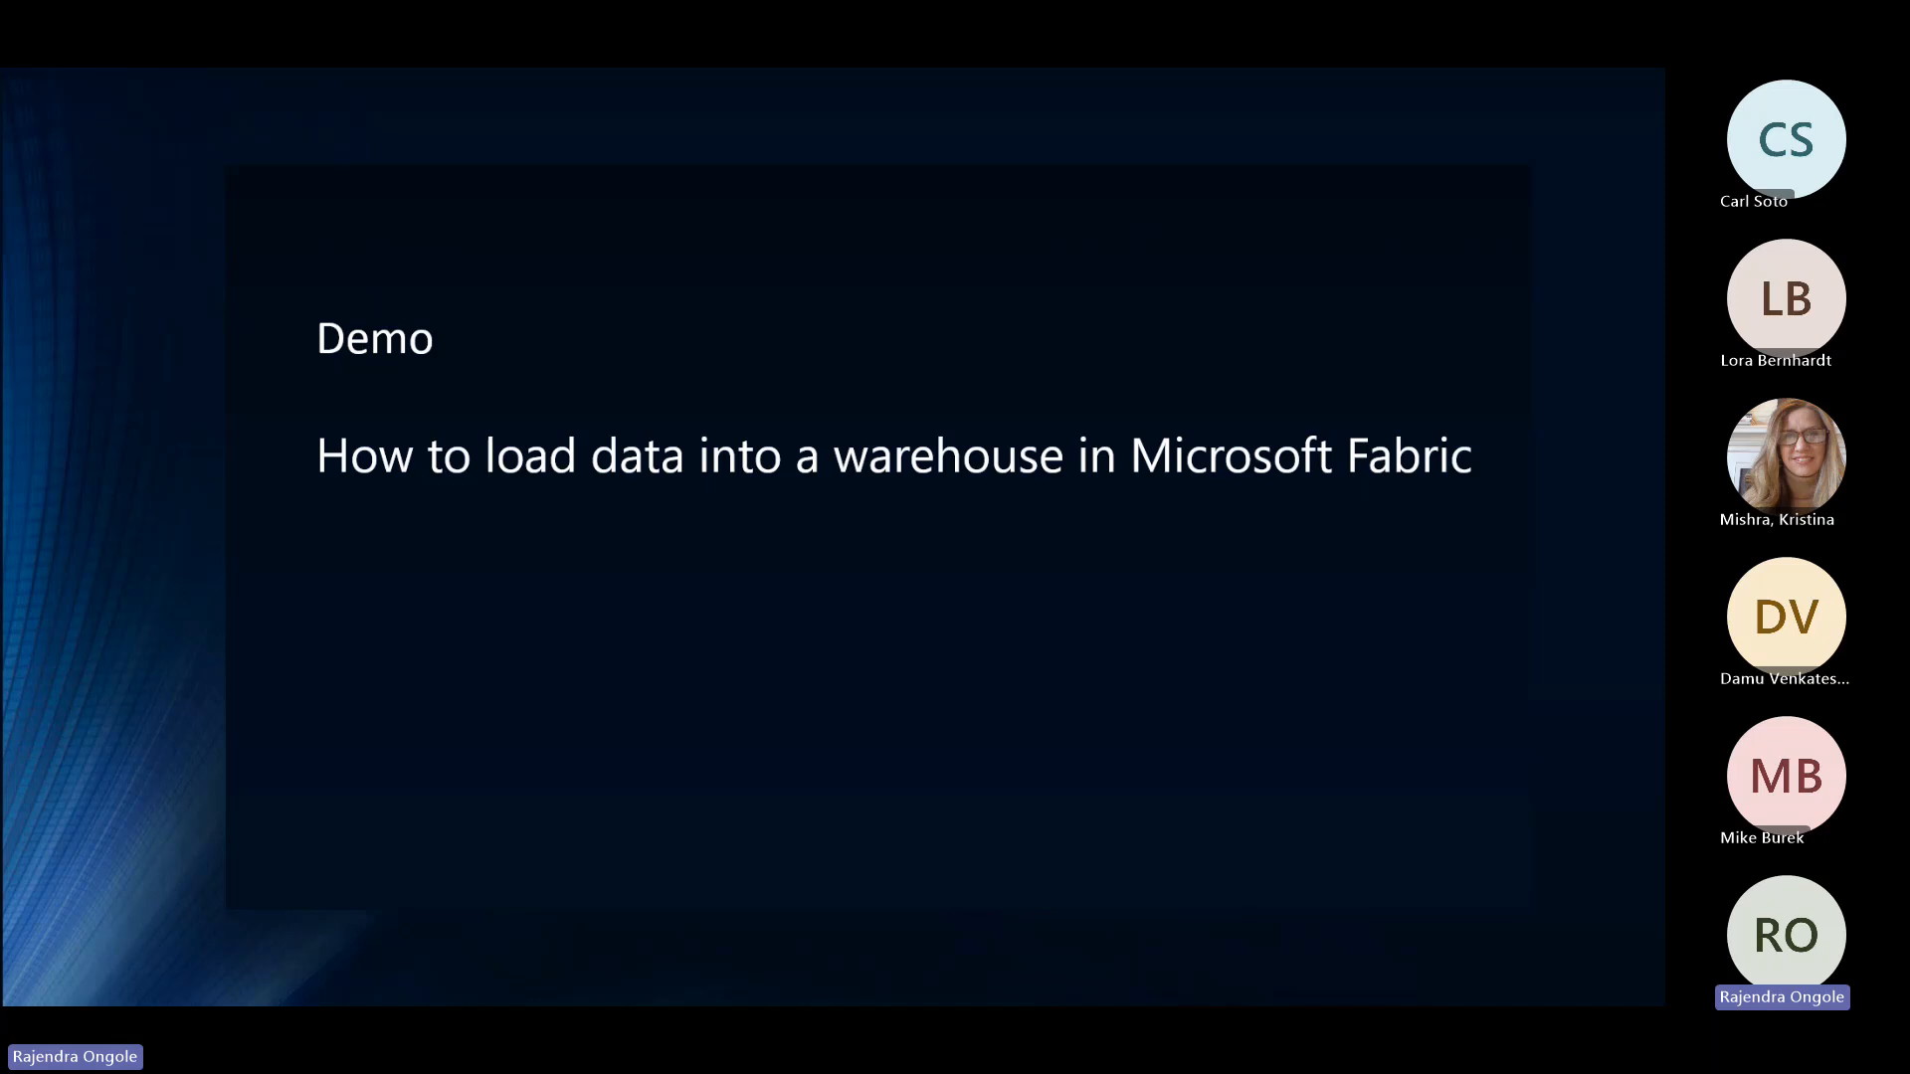
key(Escape)
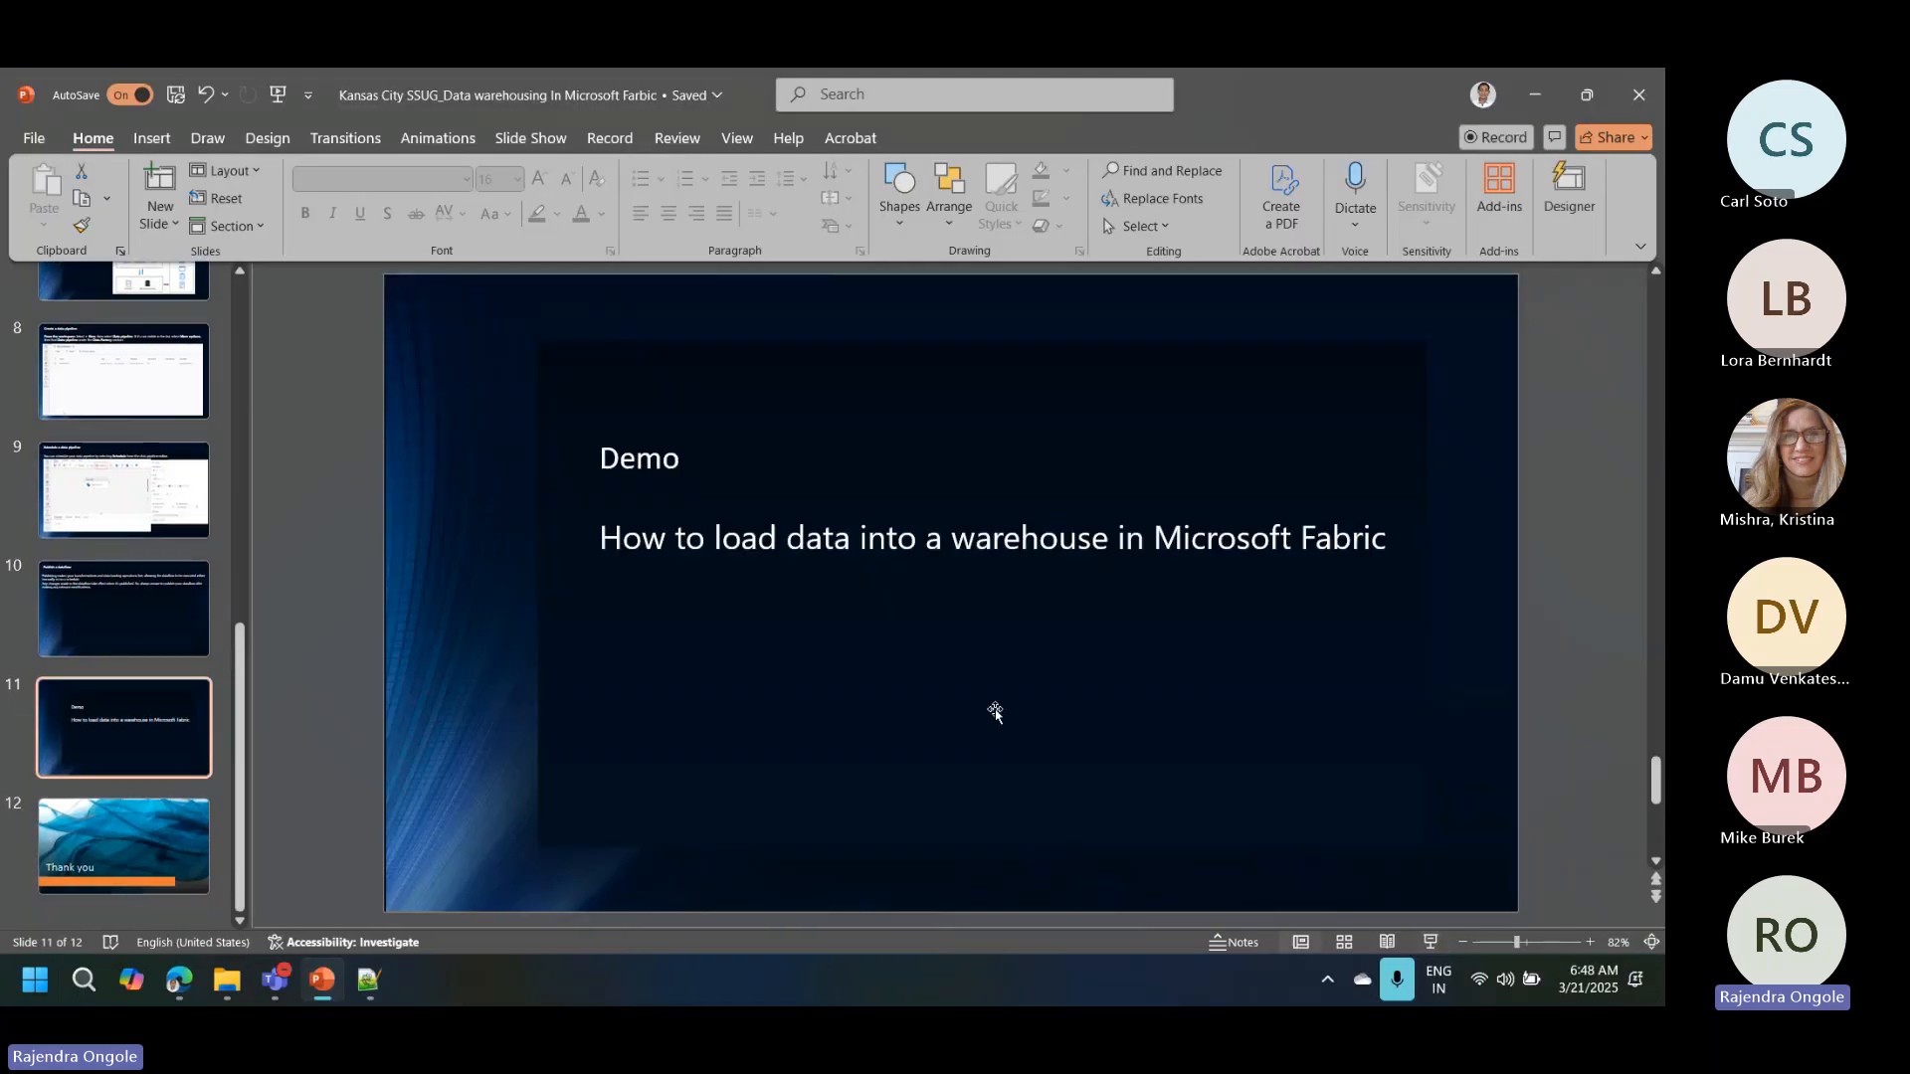
click(180, 980)
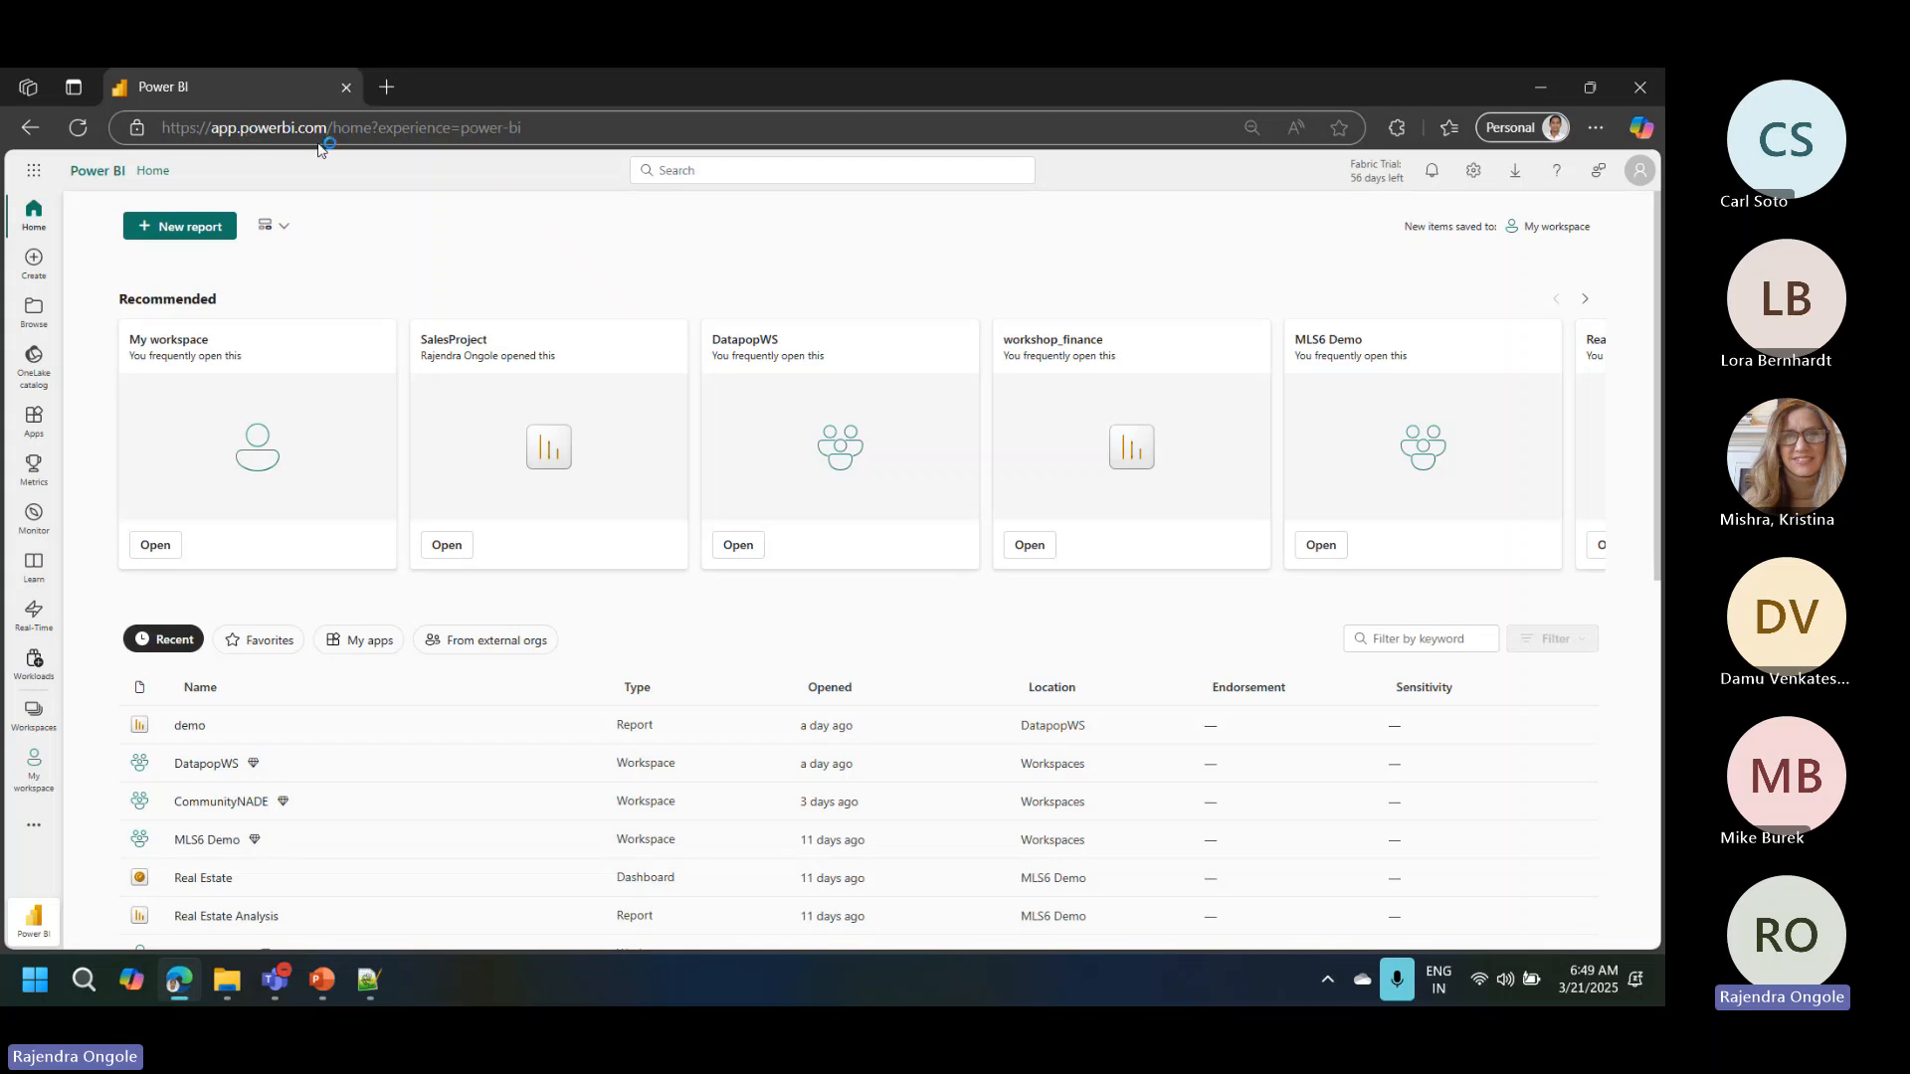
Step: Filter the Admin portal's tenant settings by "fabric" and examine the details of "Users can create Fabric items"
click(1474, 173)
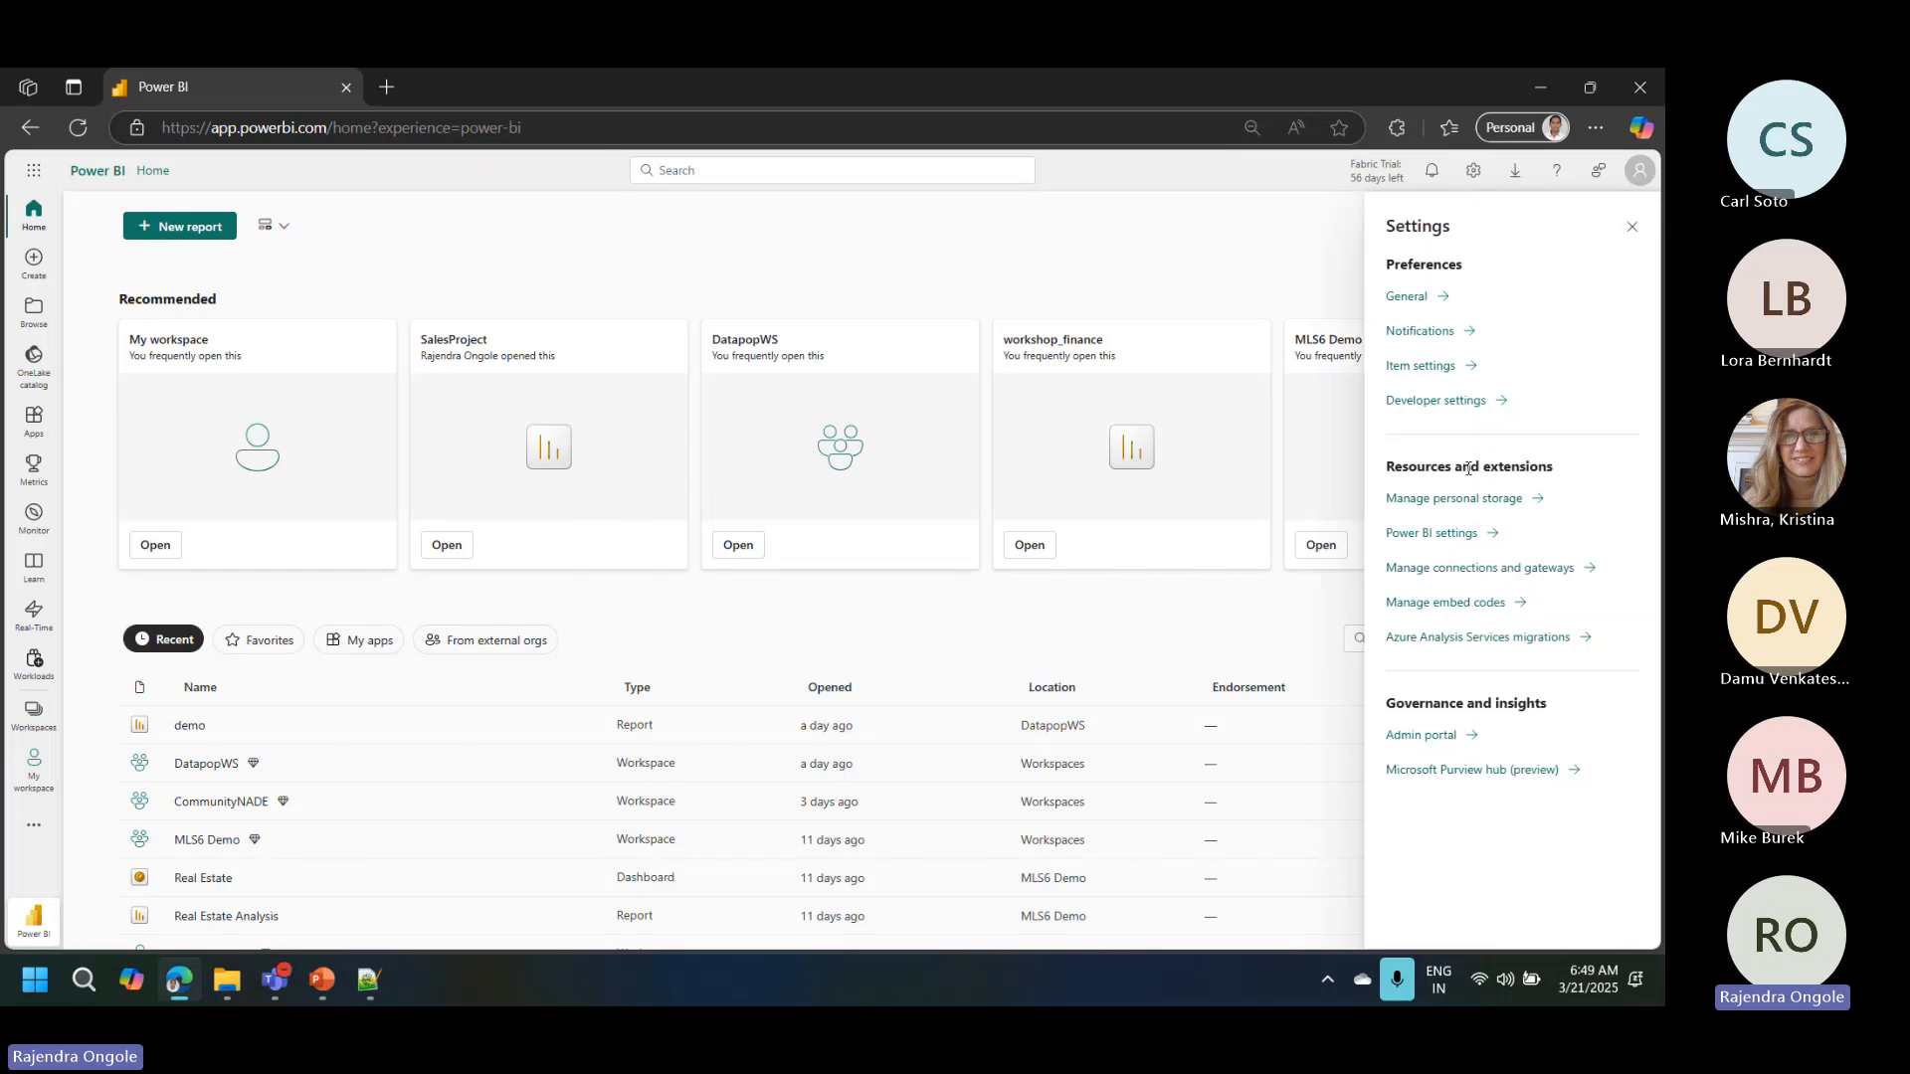
click(1426, 739)
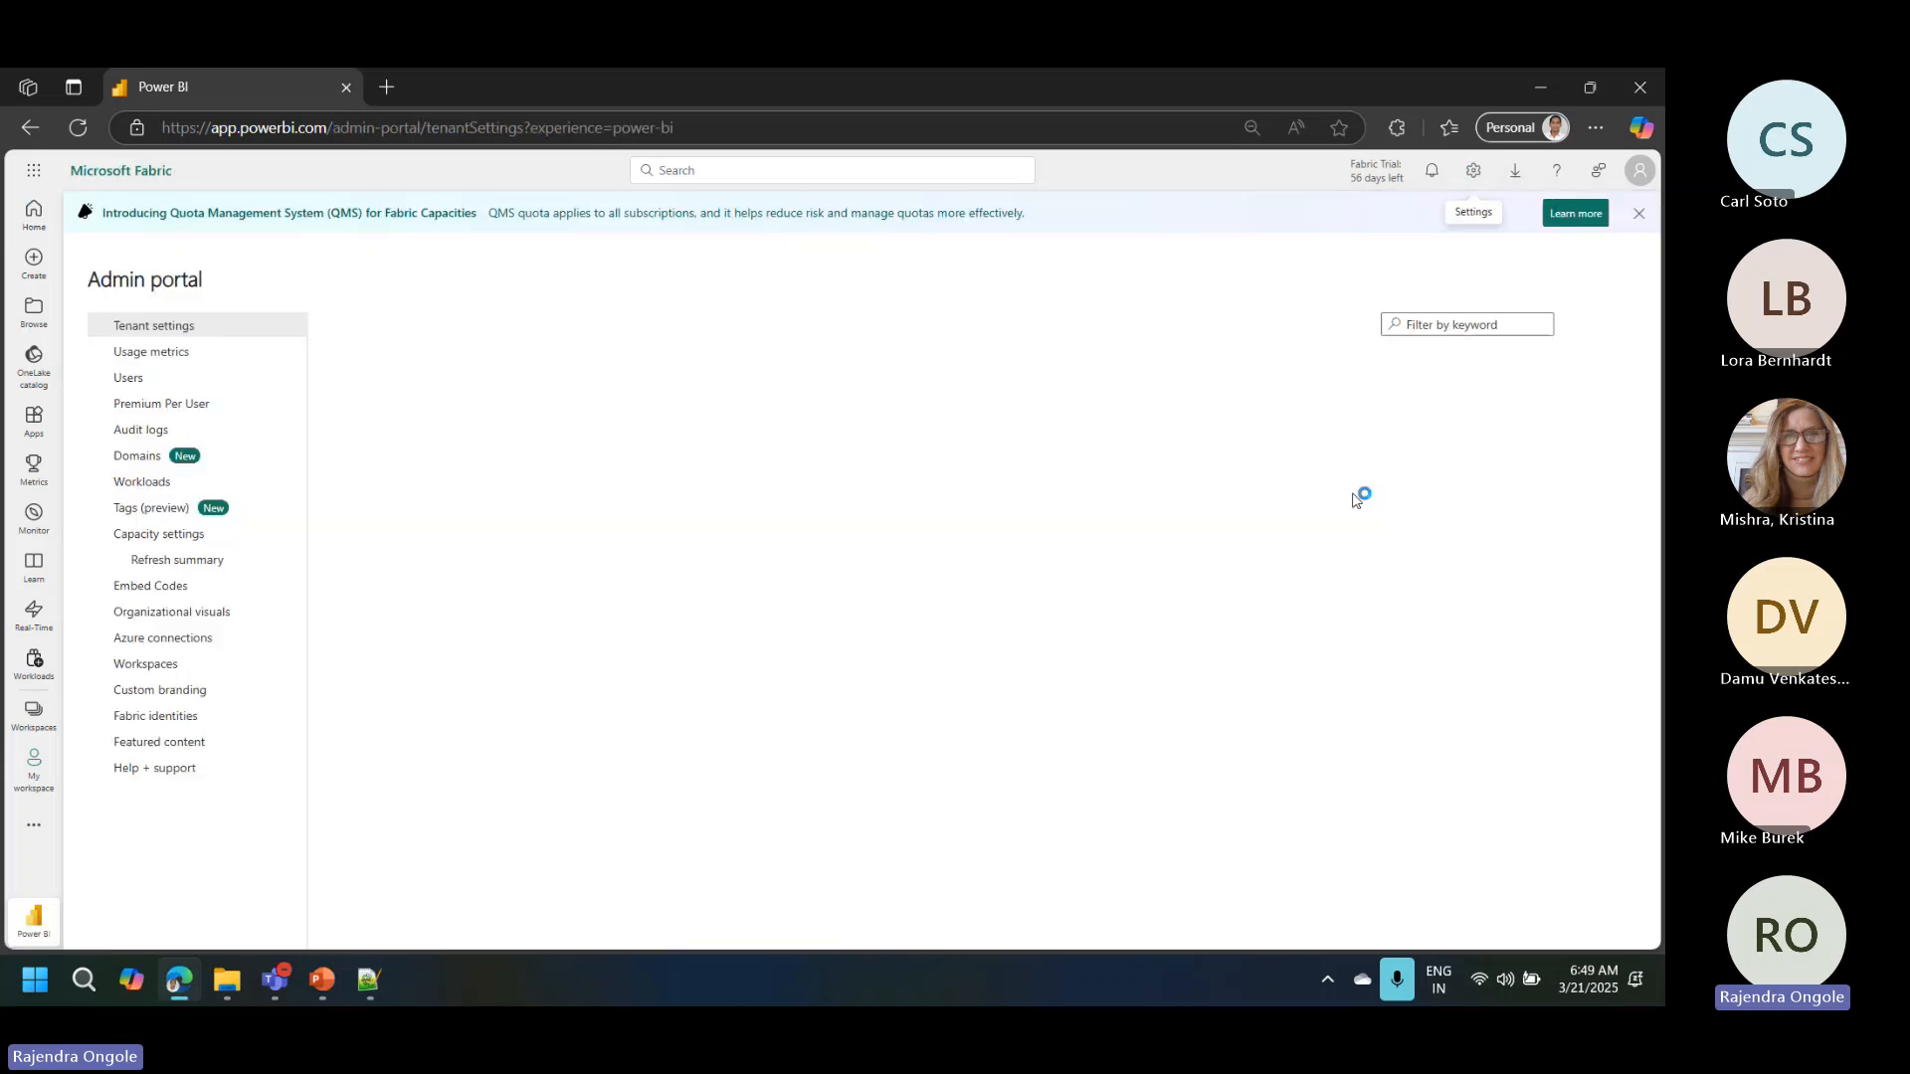
click(1427, 326)
text(fabric)
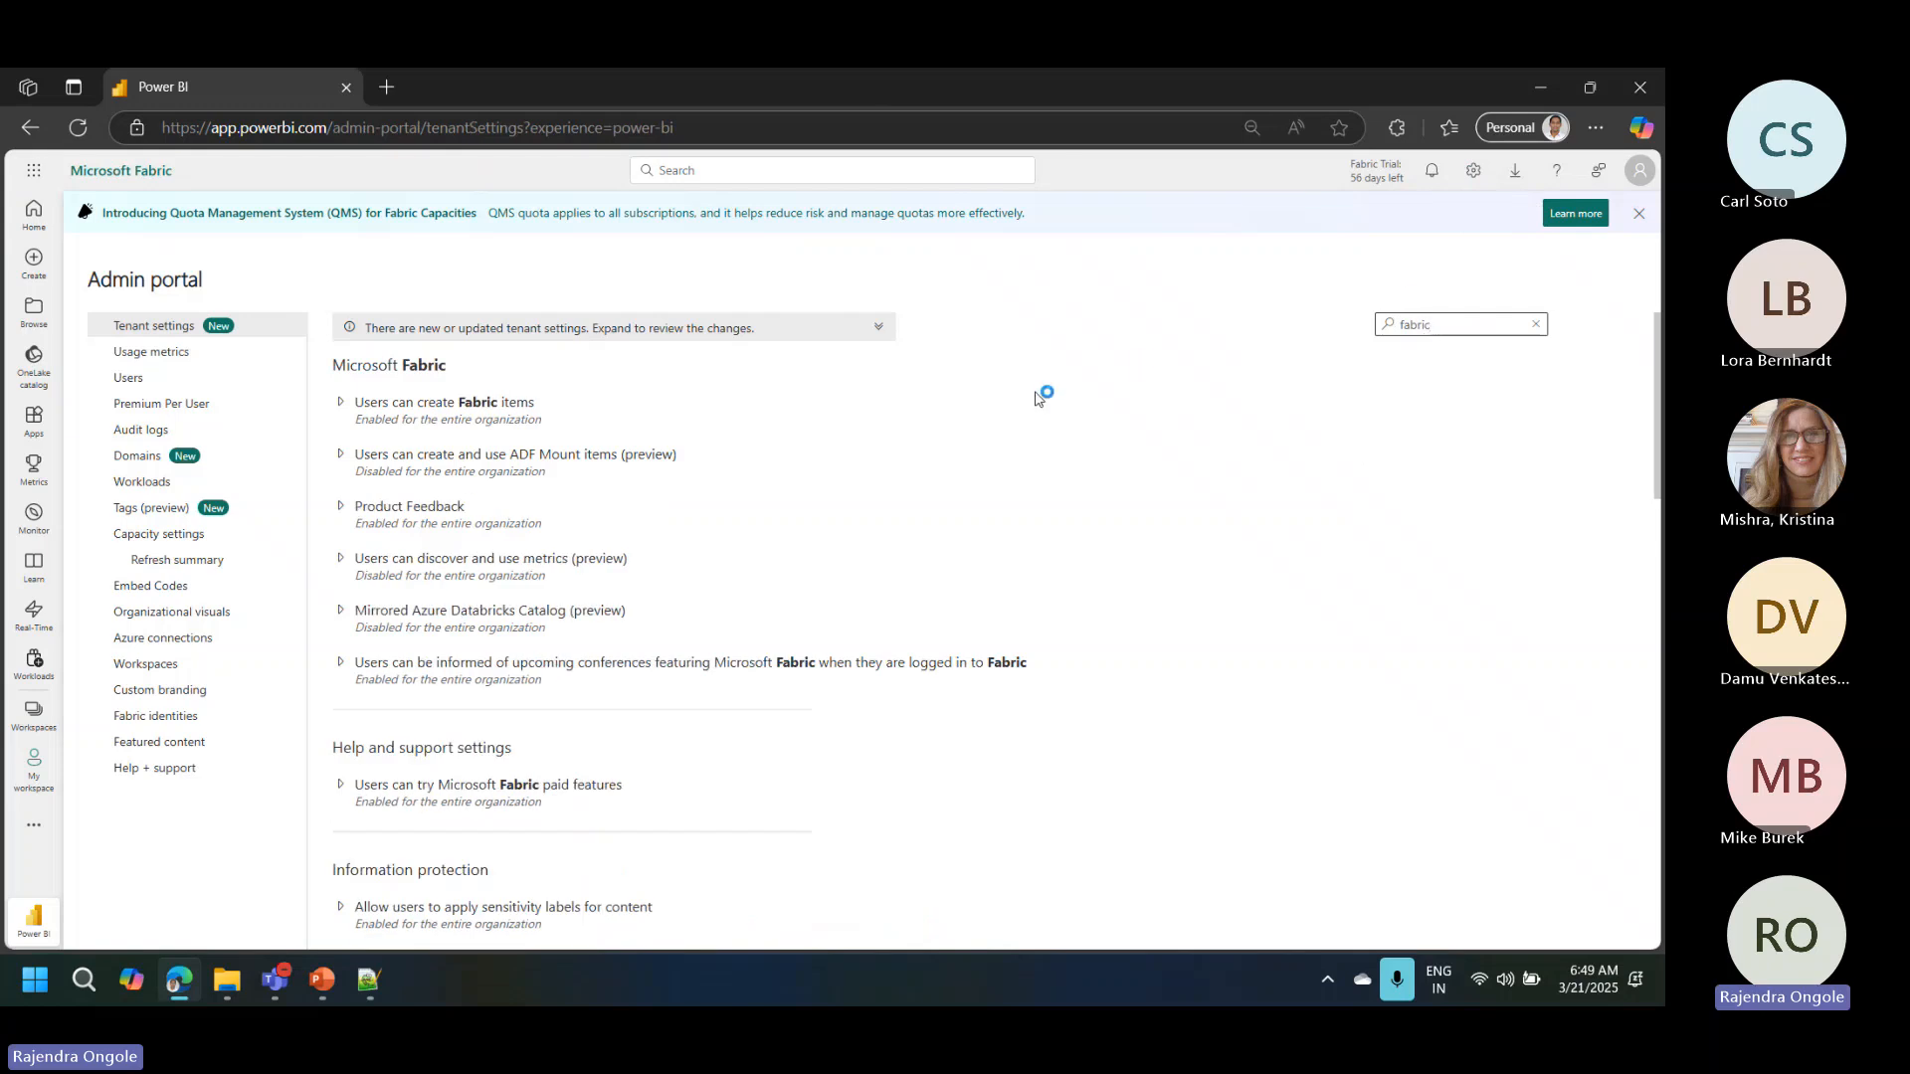
click(341, 403)
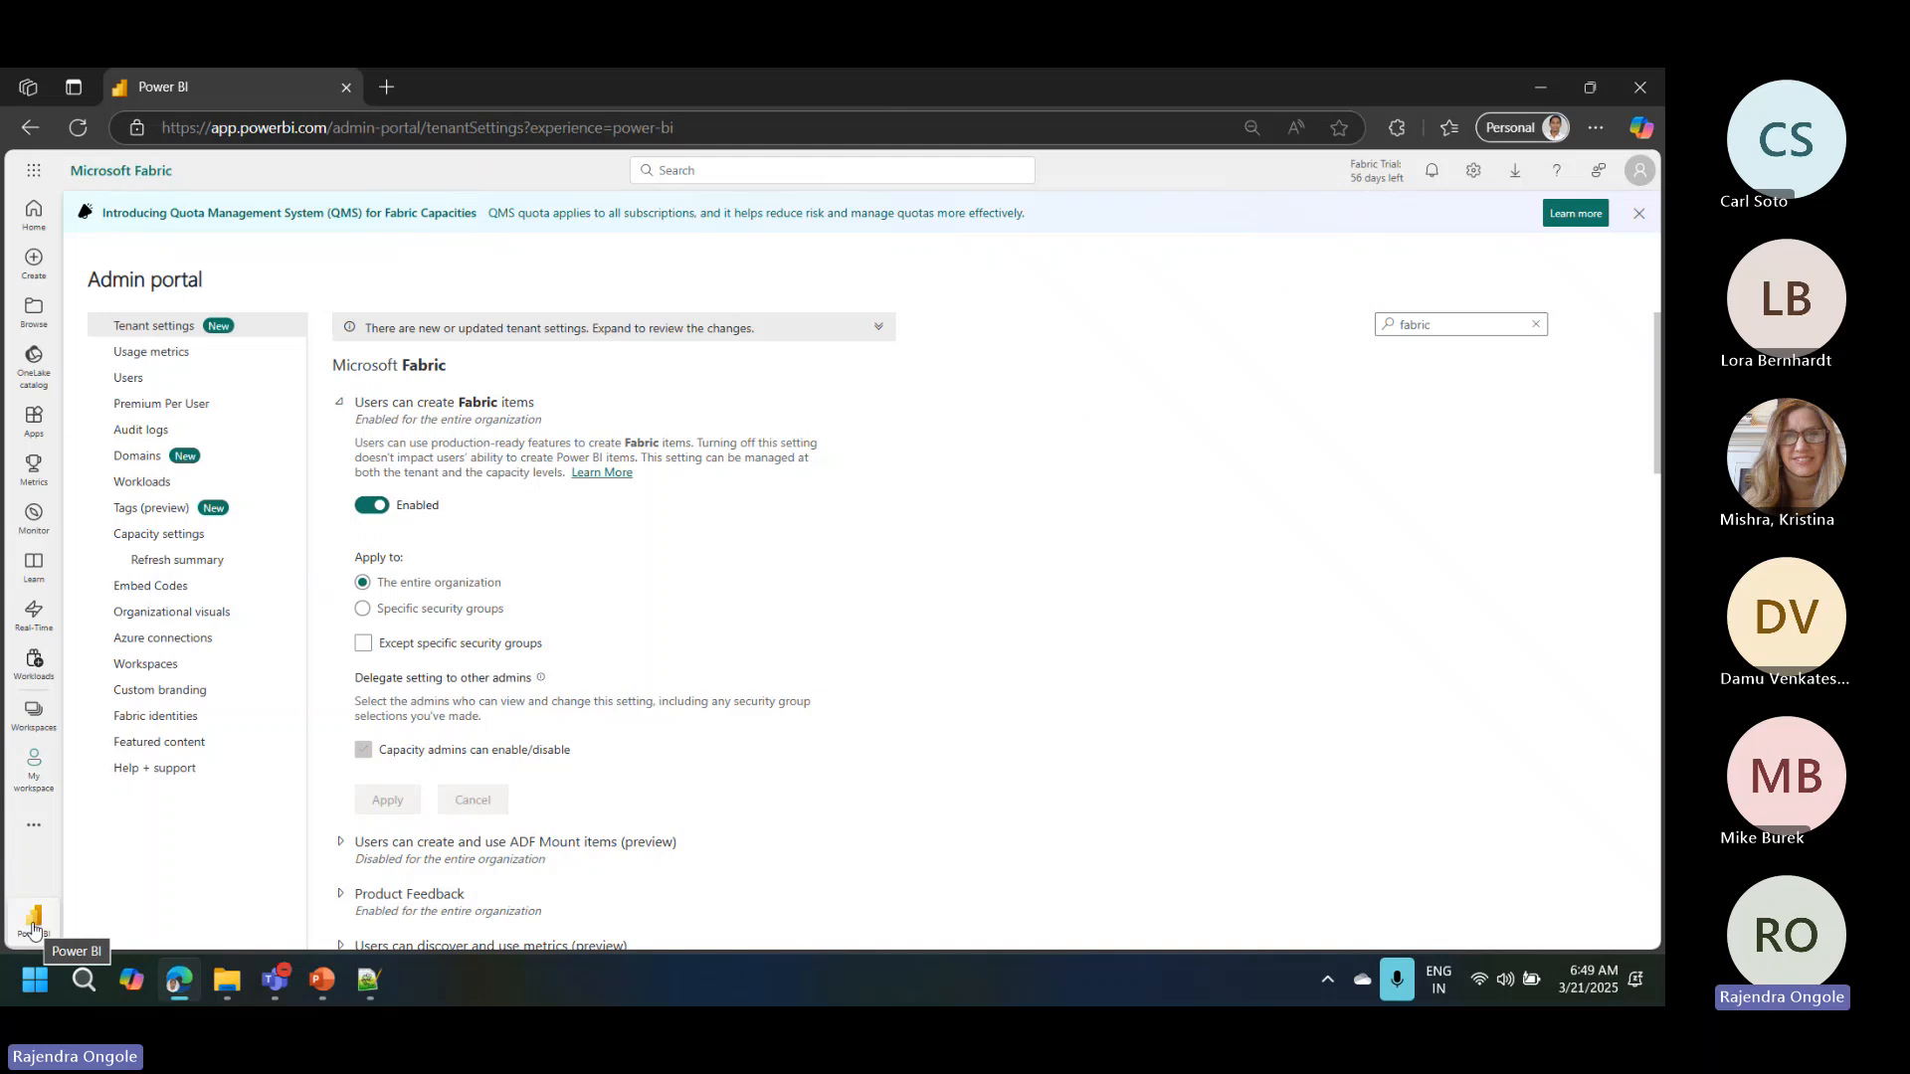
Step: Switch to the Fabric experience's home page and return to the Power BI experience
click(33, 930)
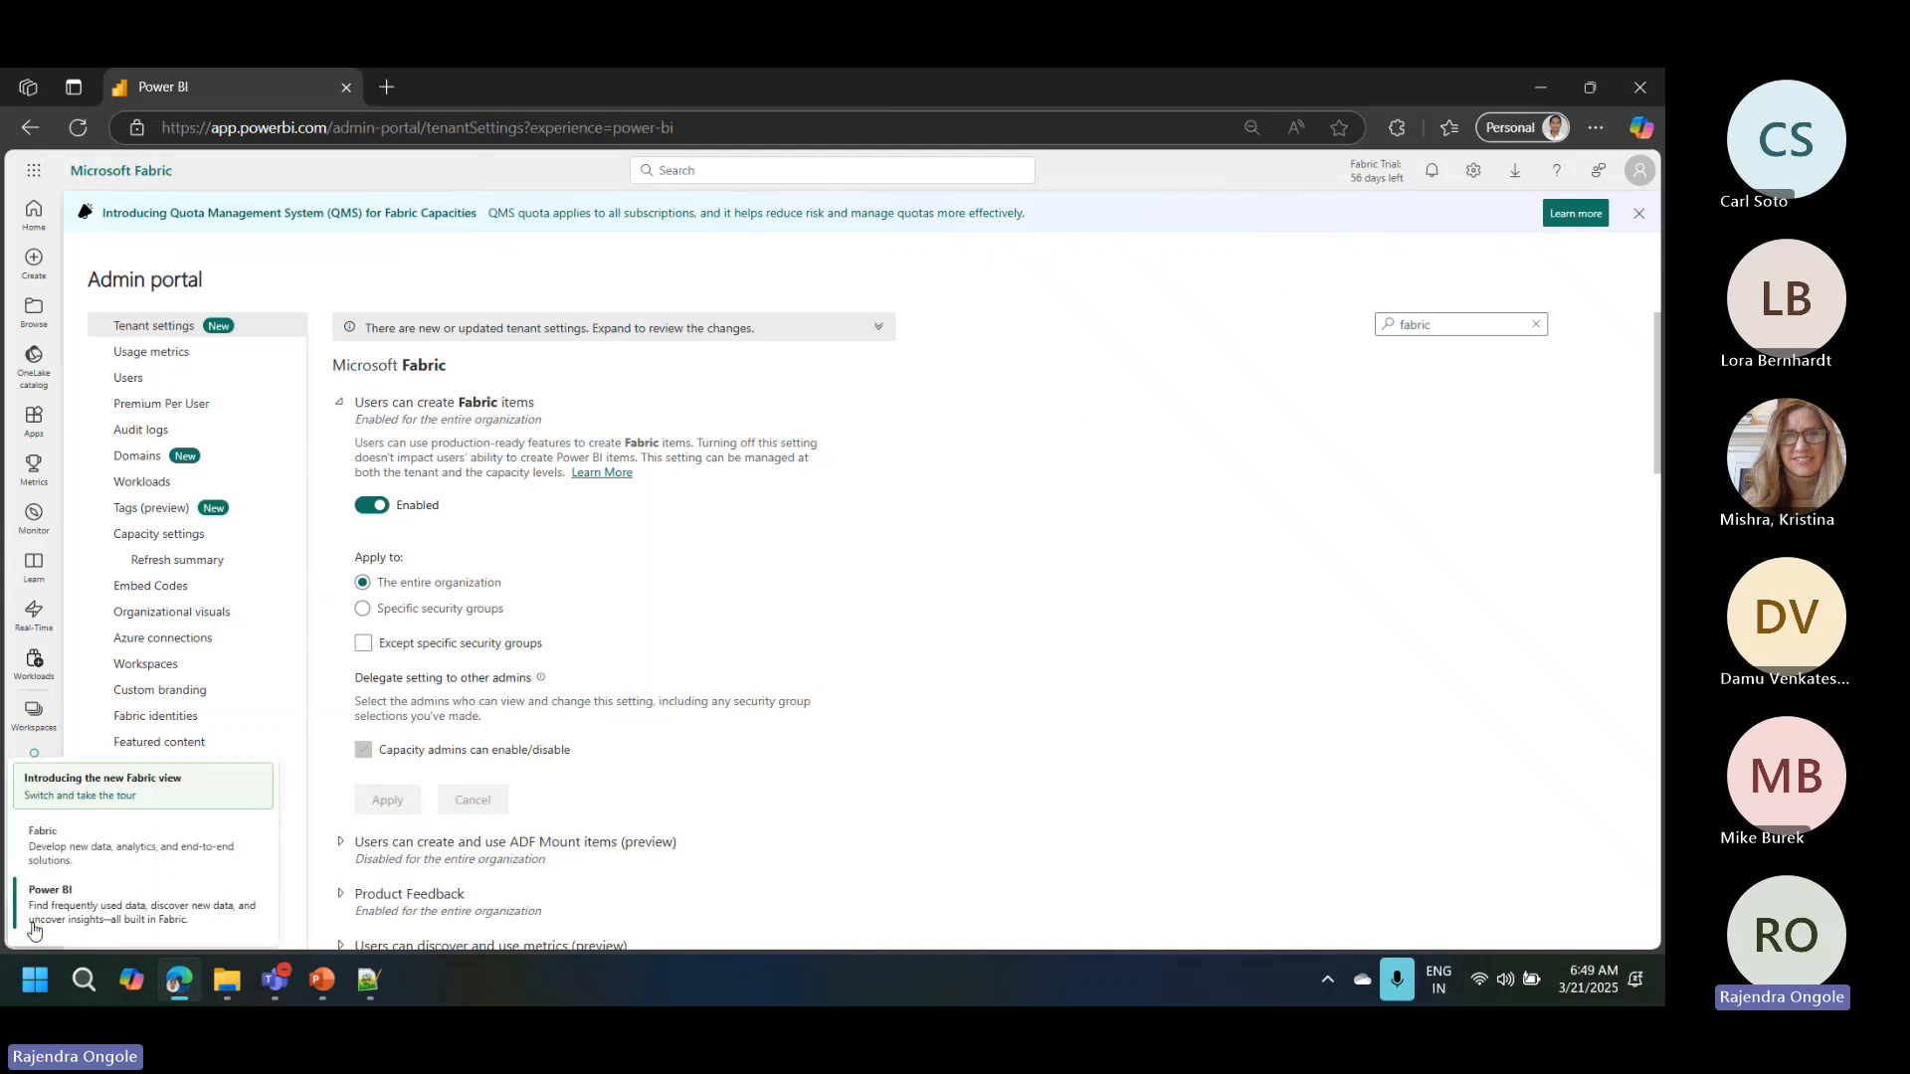
click(75, 853)
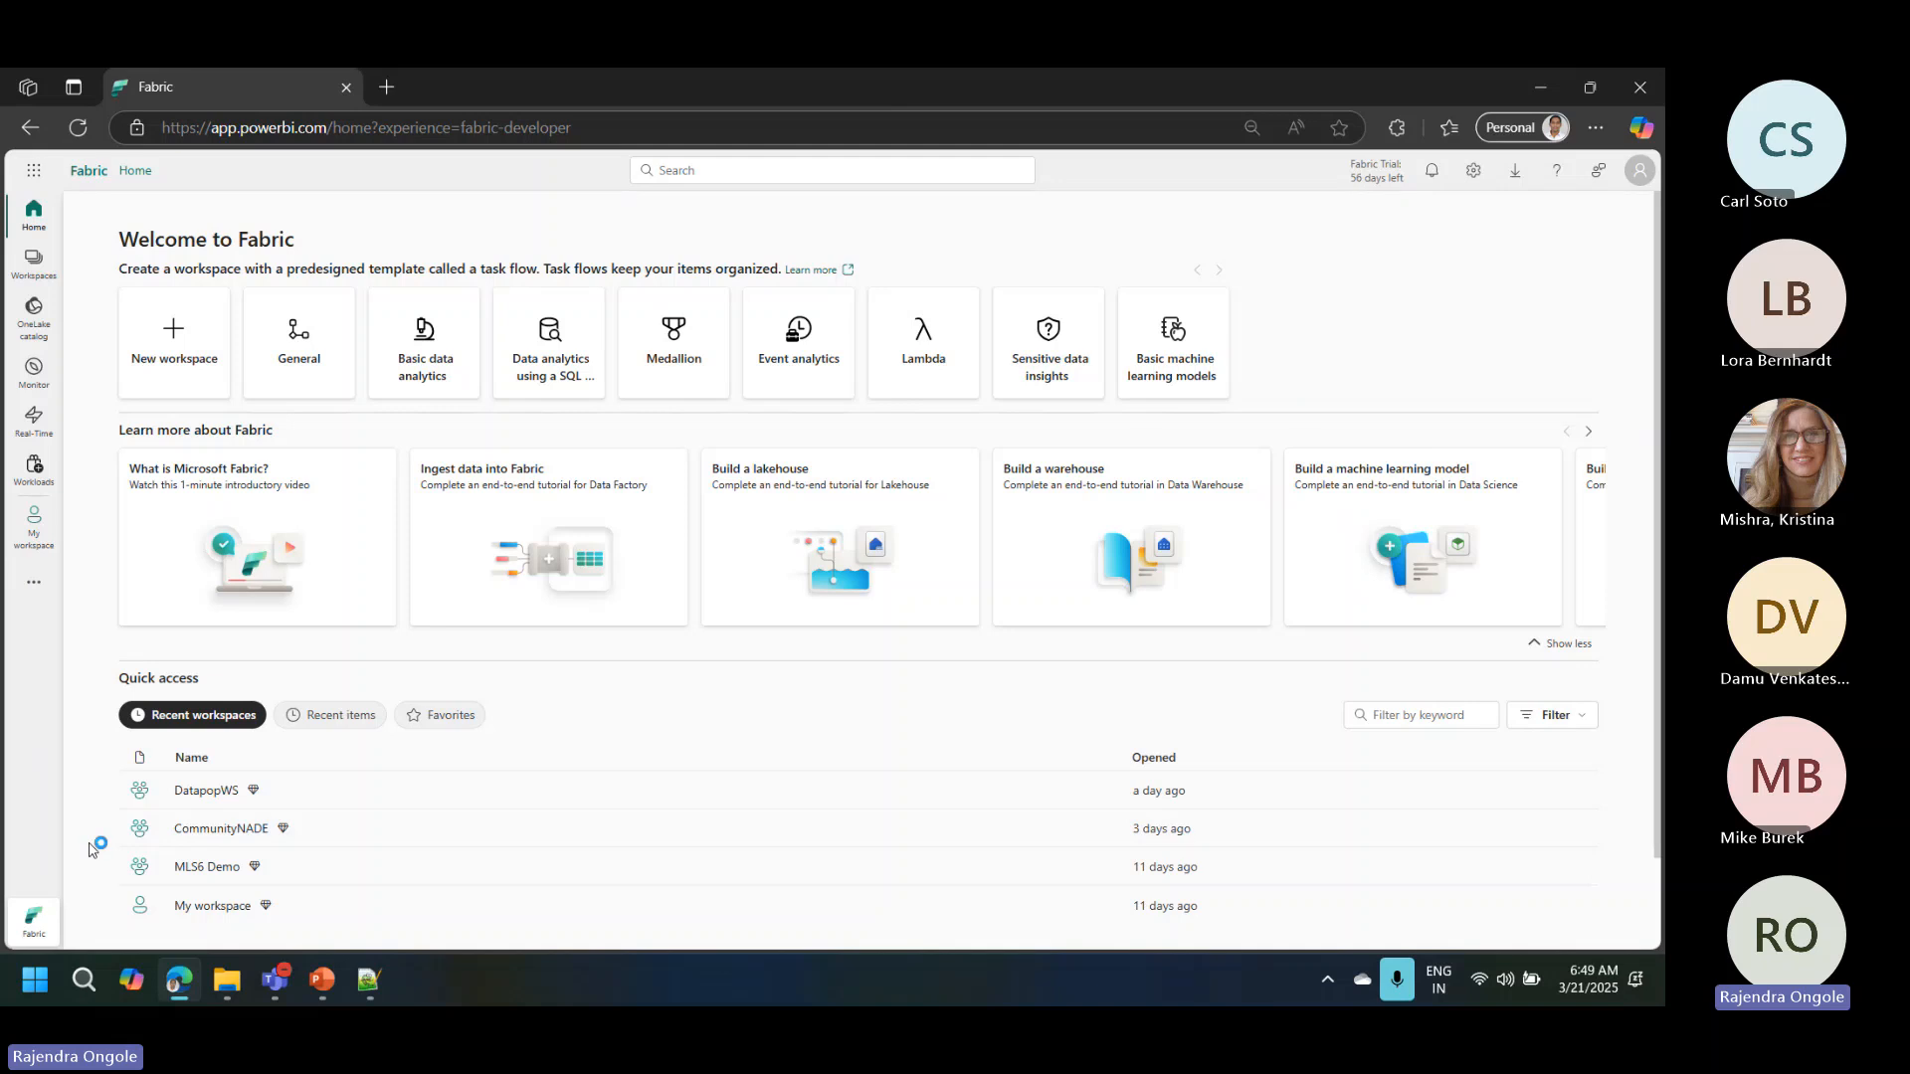
click(34, 919)
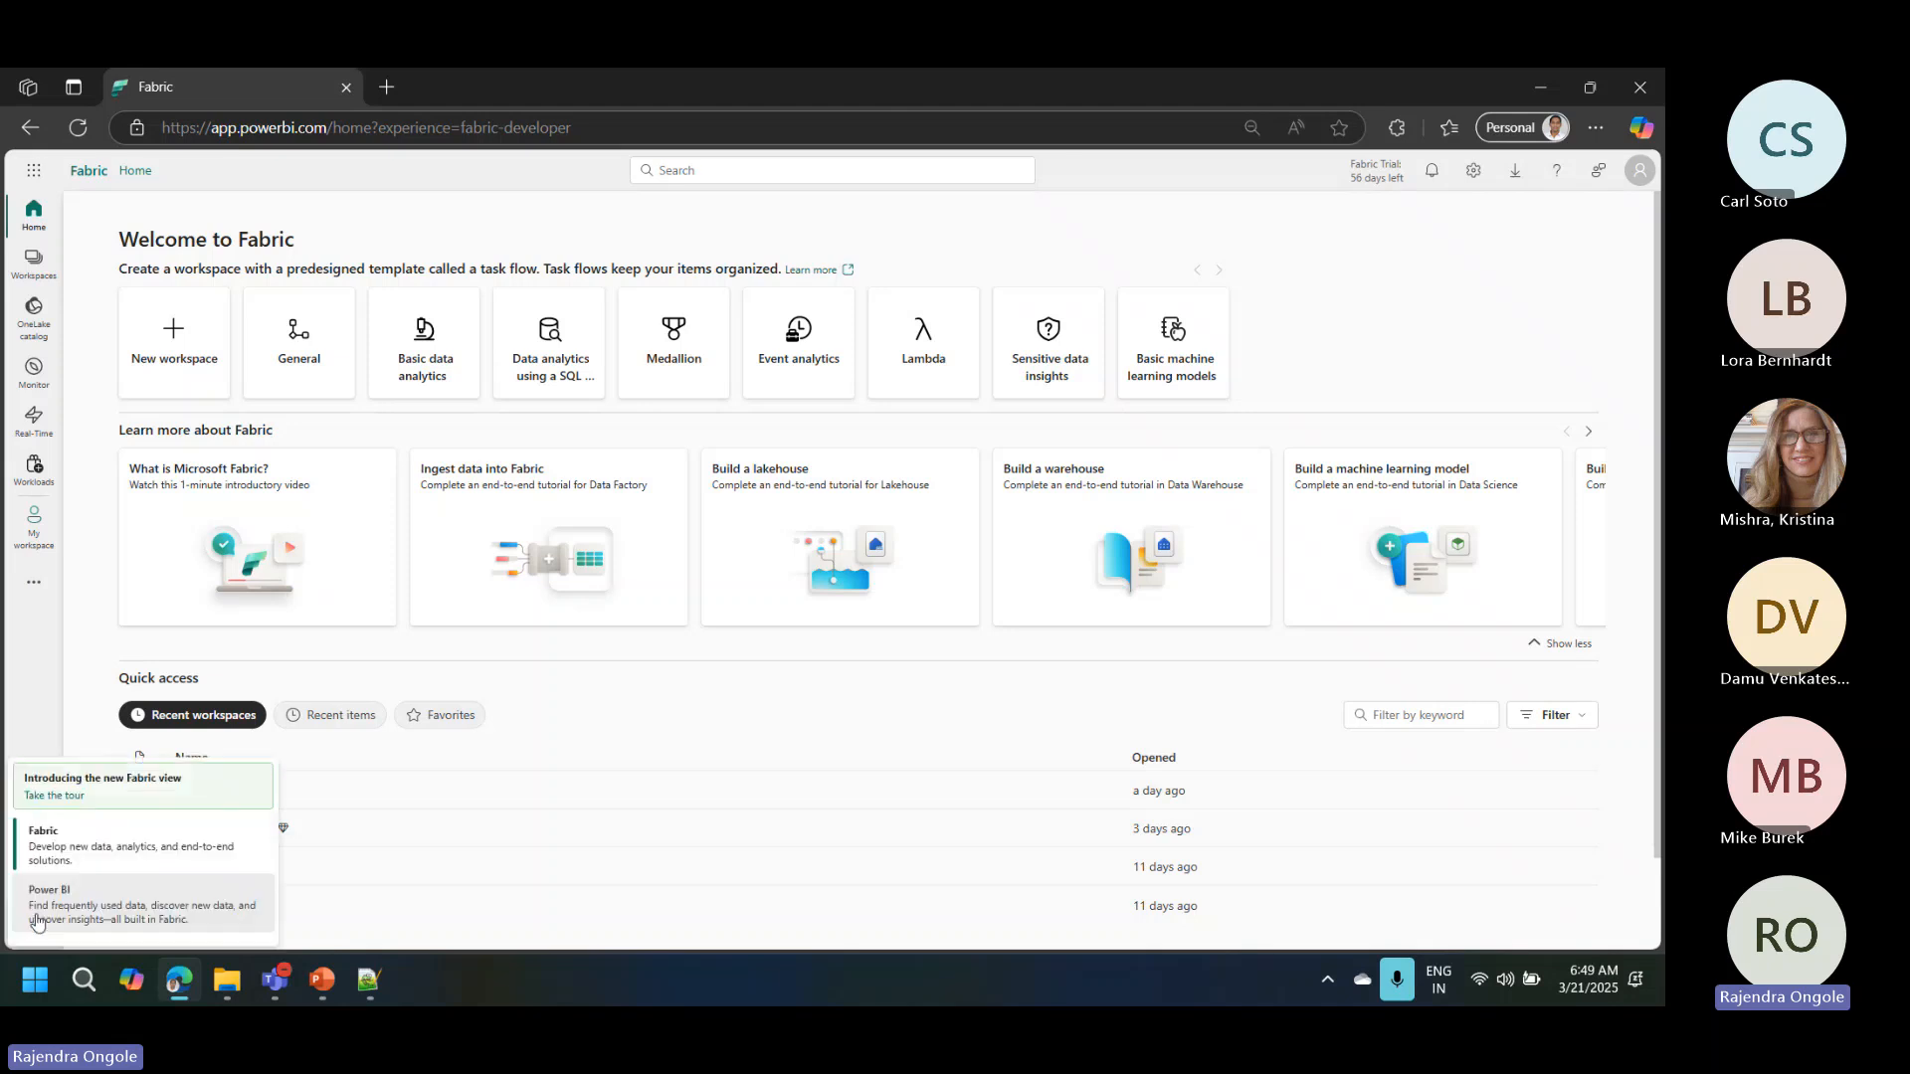
click(57, 901)
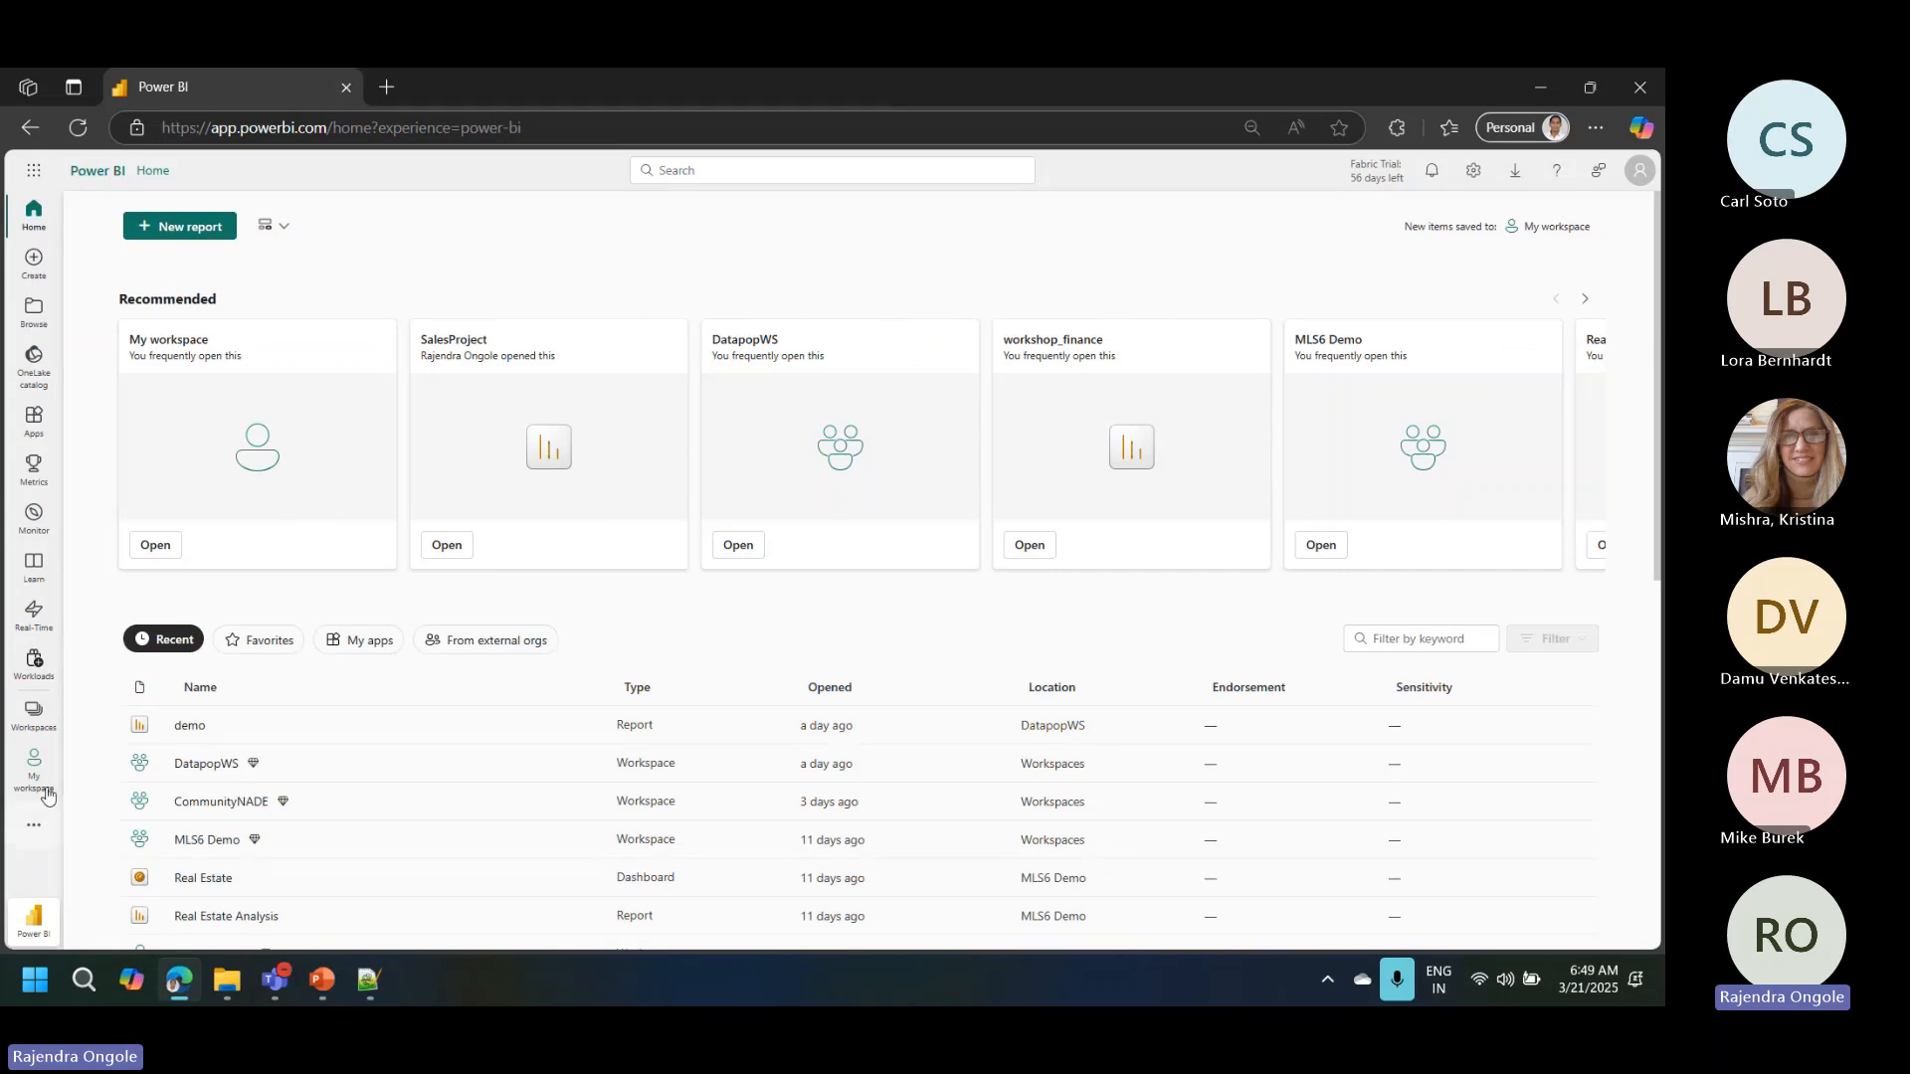
Step: Start a new workspace and name it "KCSSUG Dwh Demo"
click(34, 714)
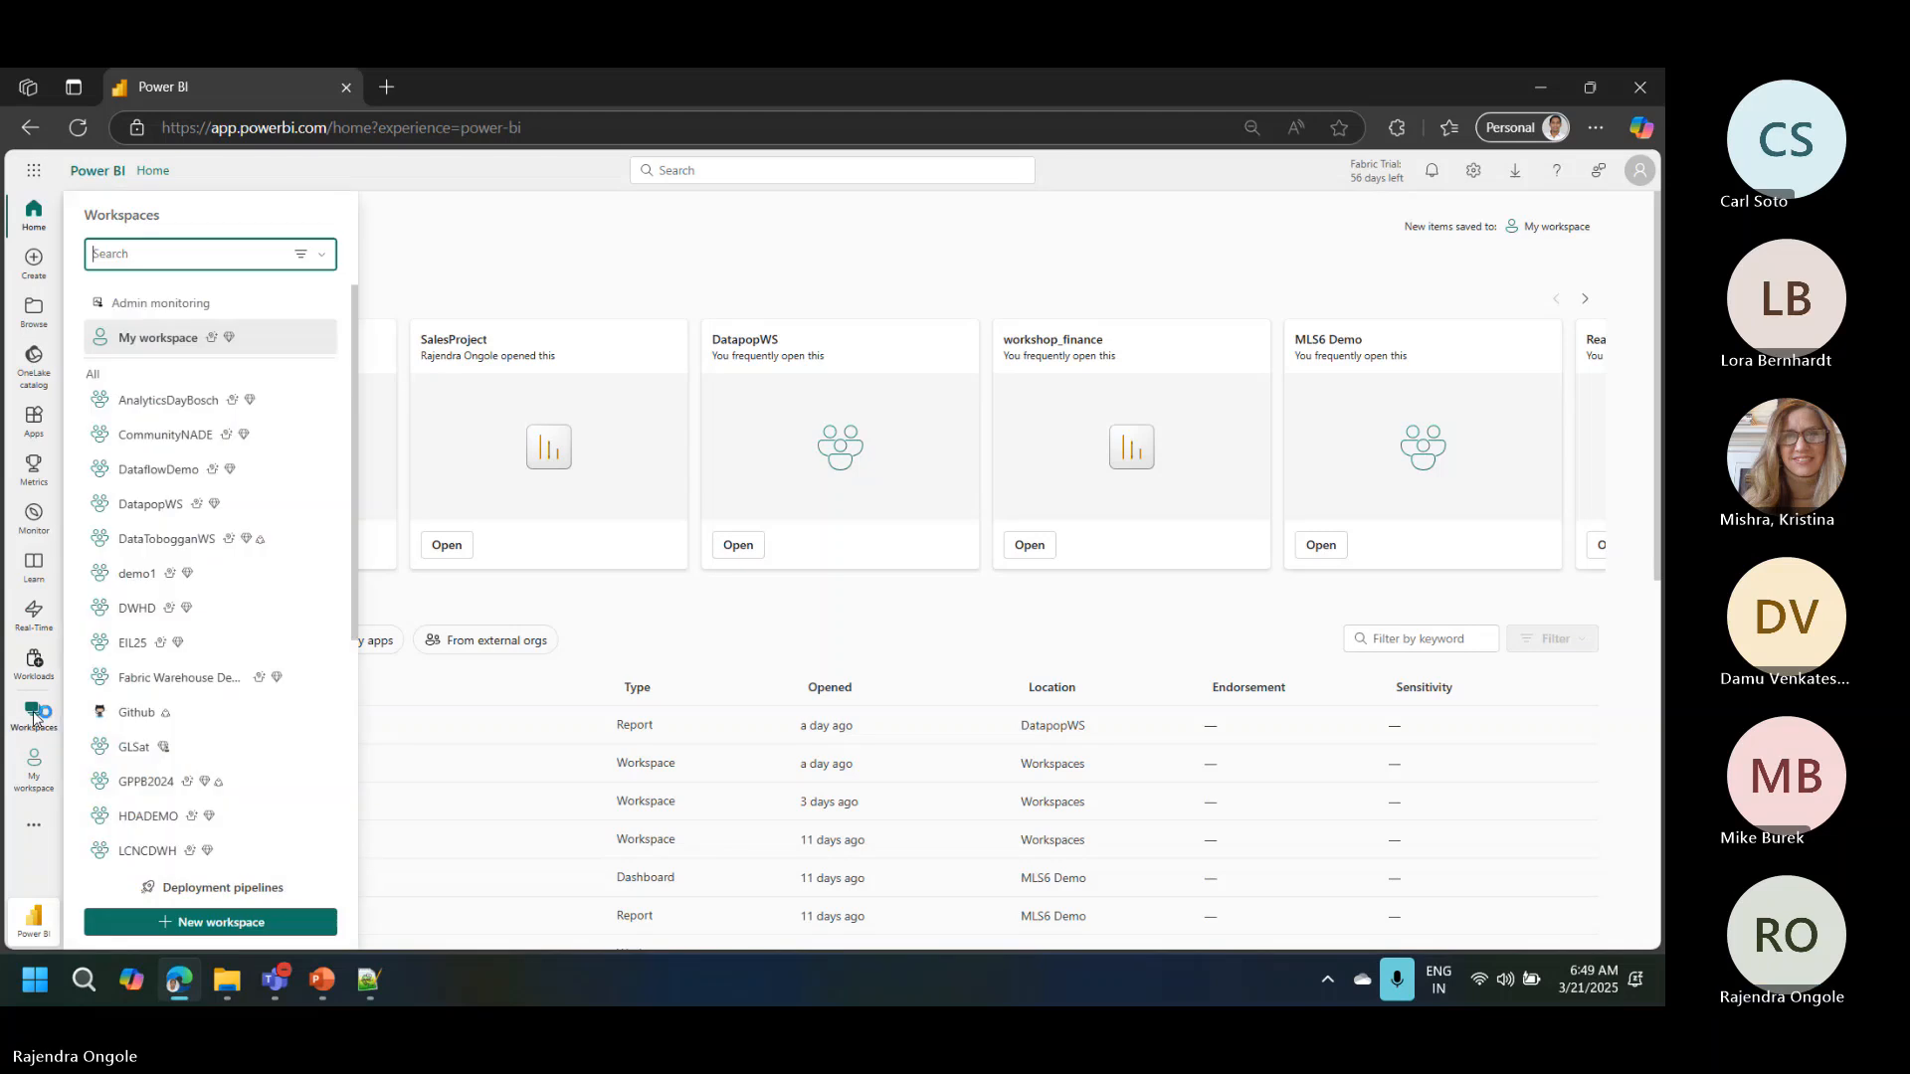
click(206, 924)
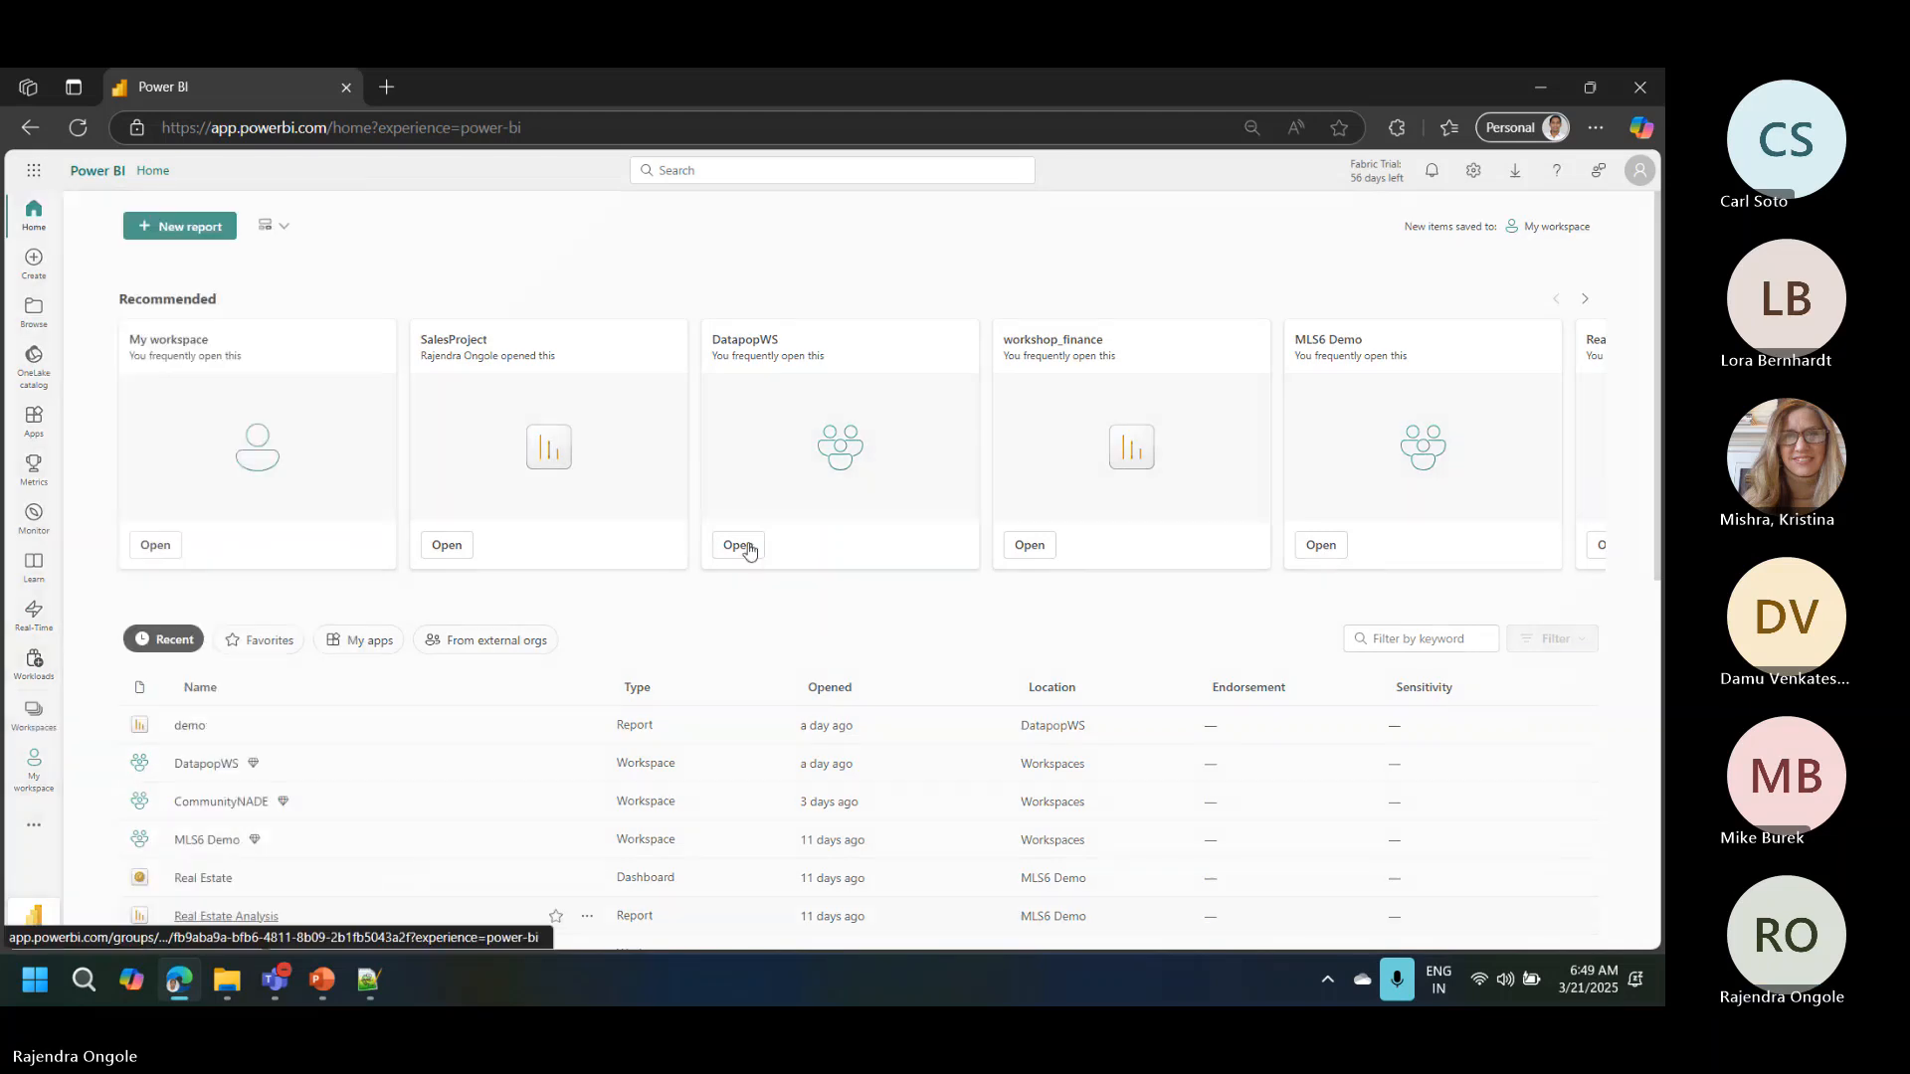
click(1327, 281)
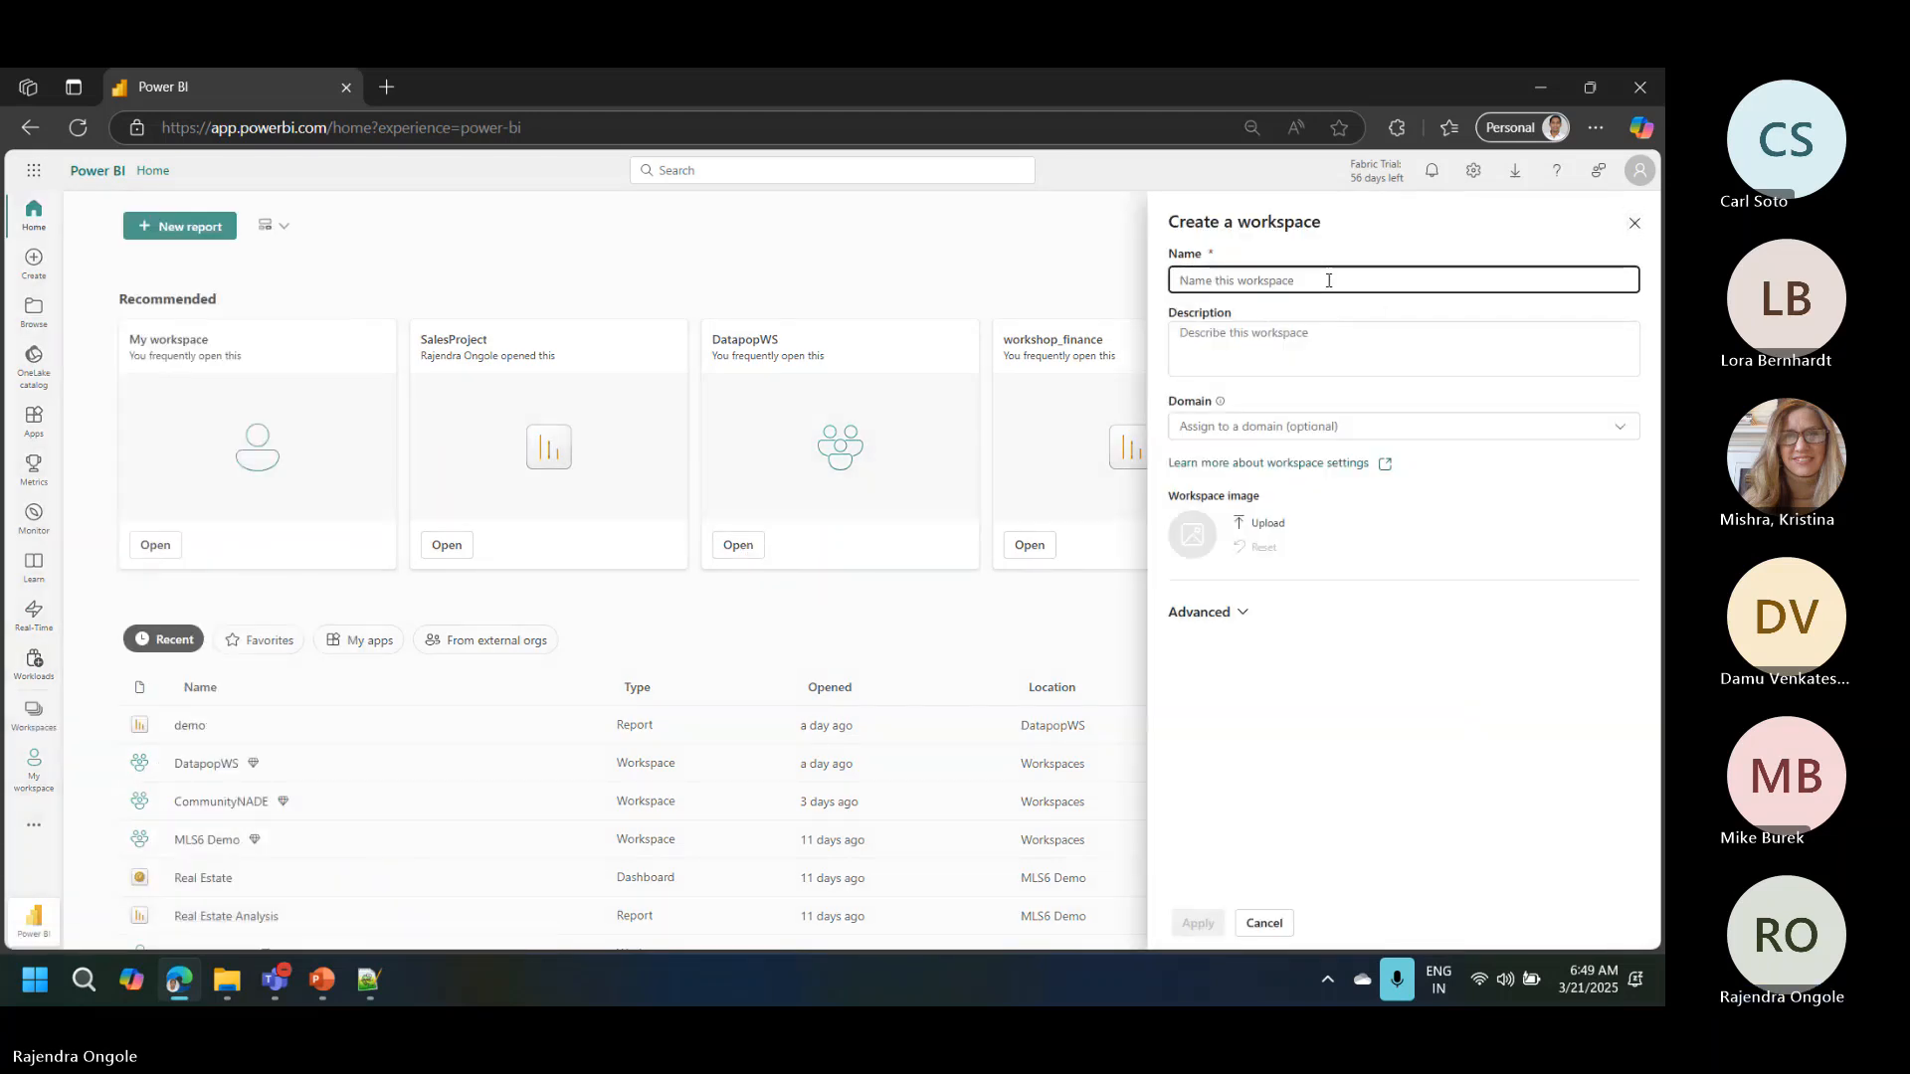
text(KC)
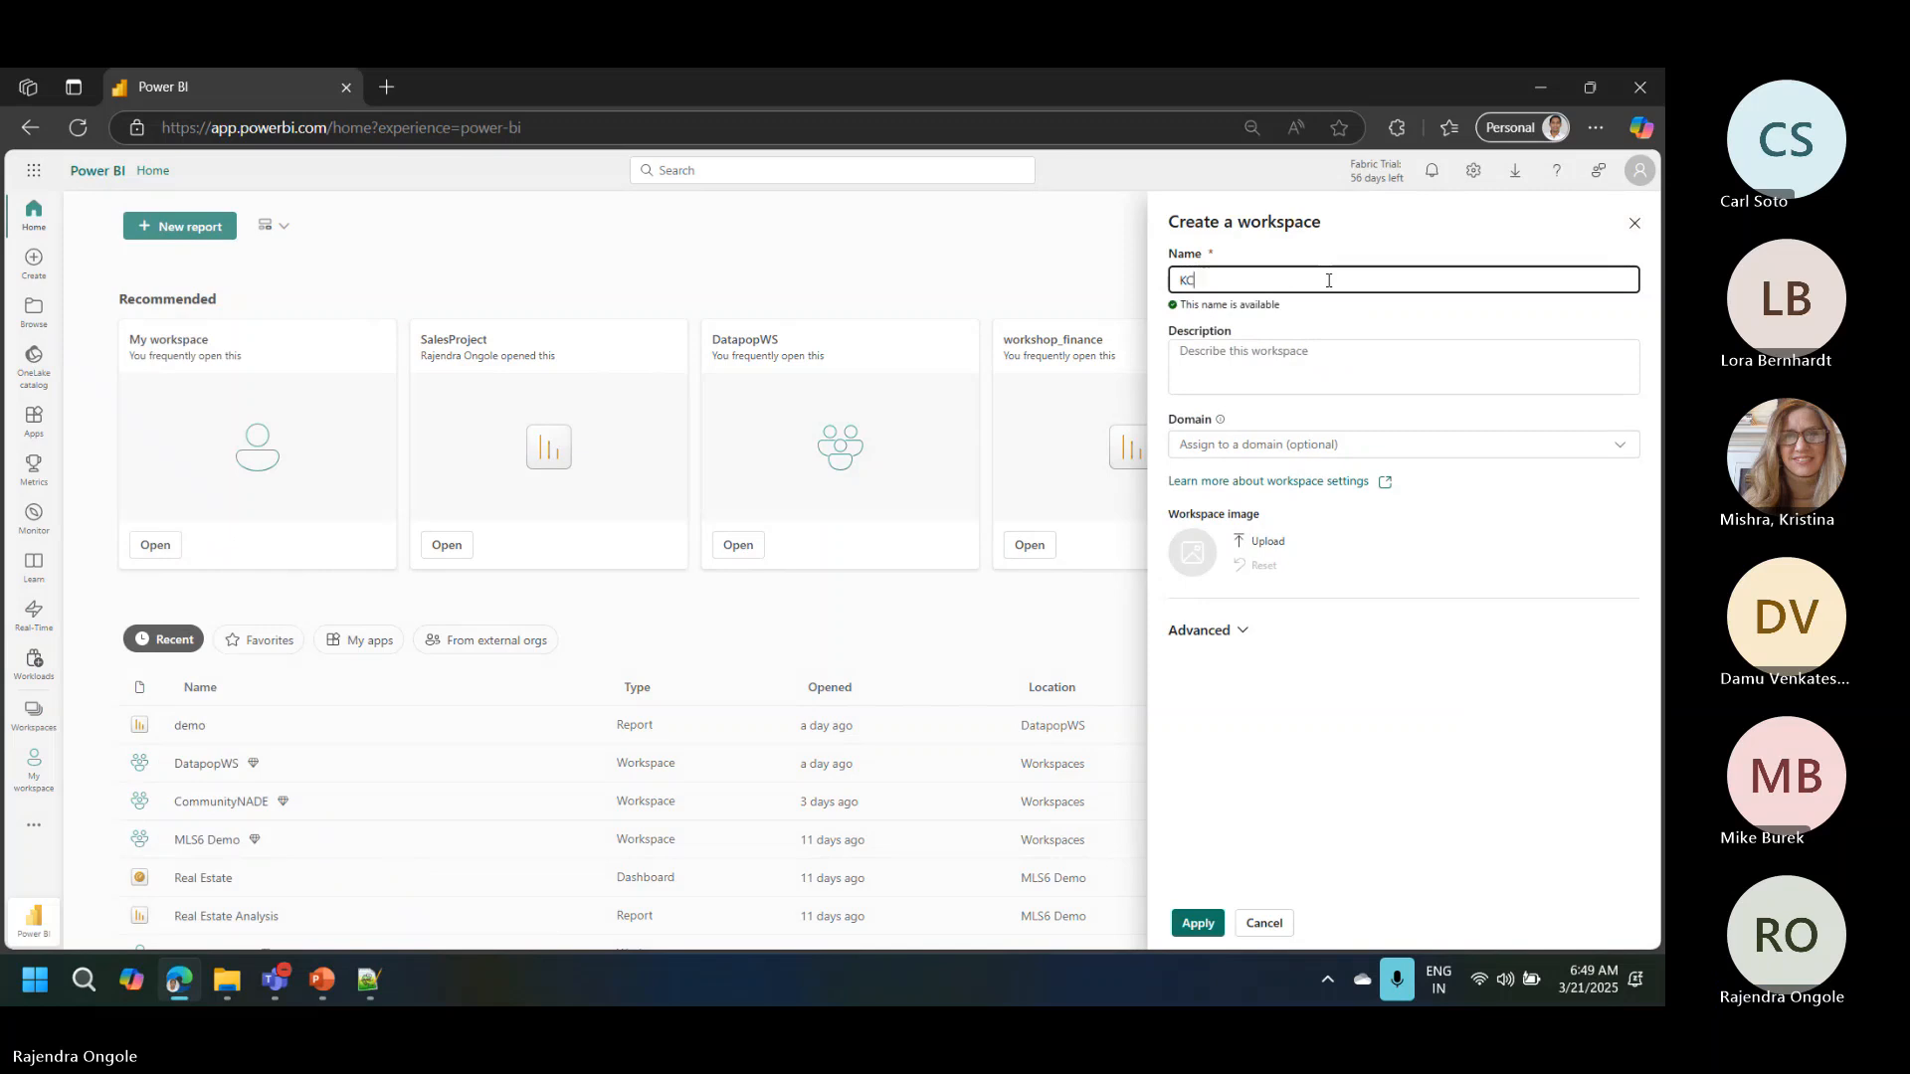
text(SSUG Dwh Demo)
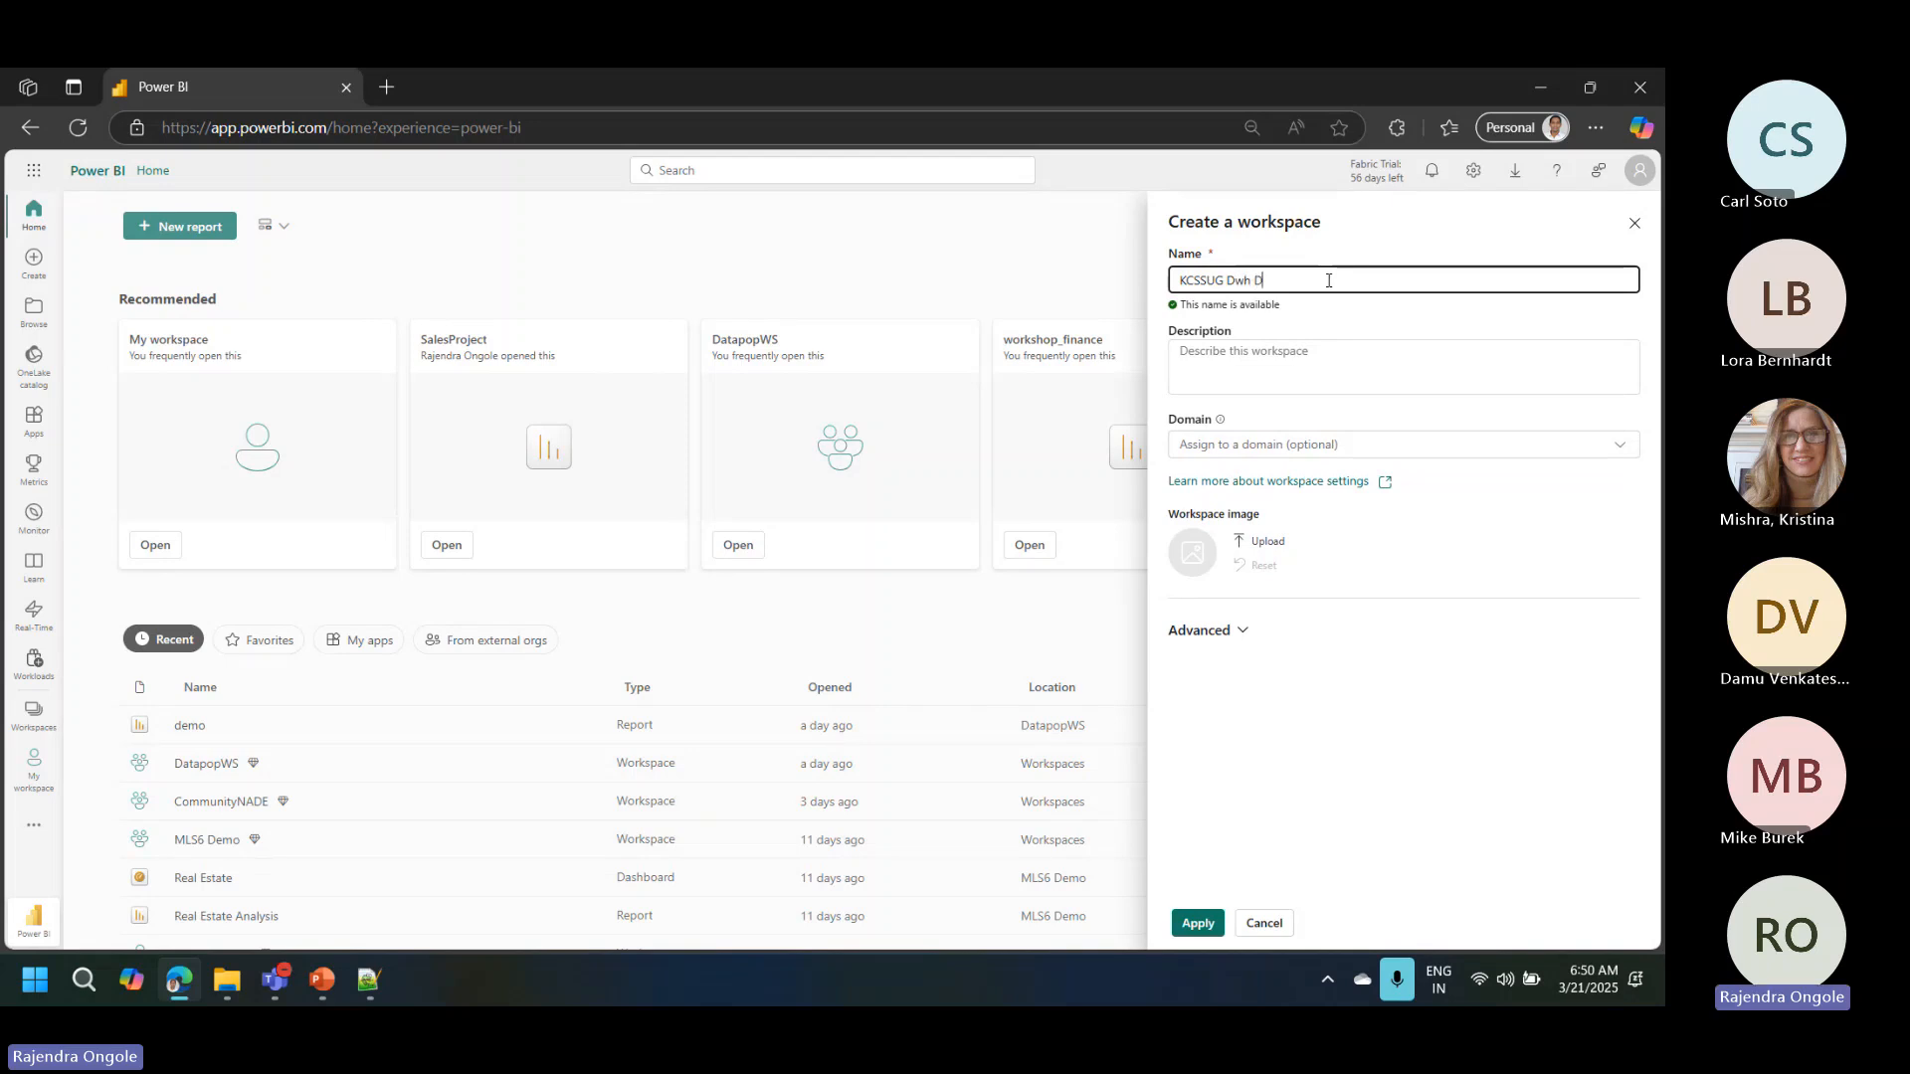
Step: Choose the large semantic model storage format in the advanced settings and create the workspace
click(1230, 633)
scroll(1657, 507, down, 4)
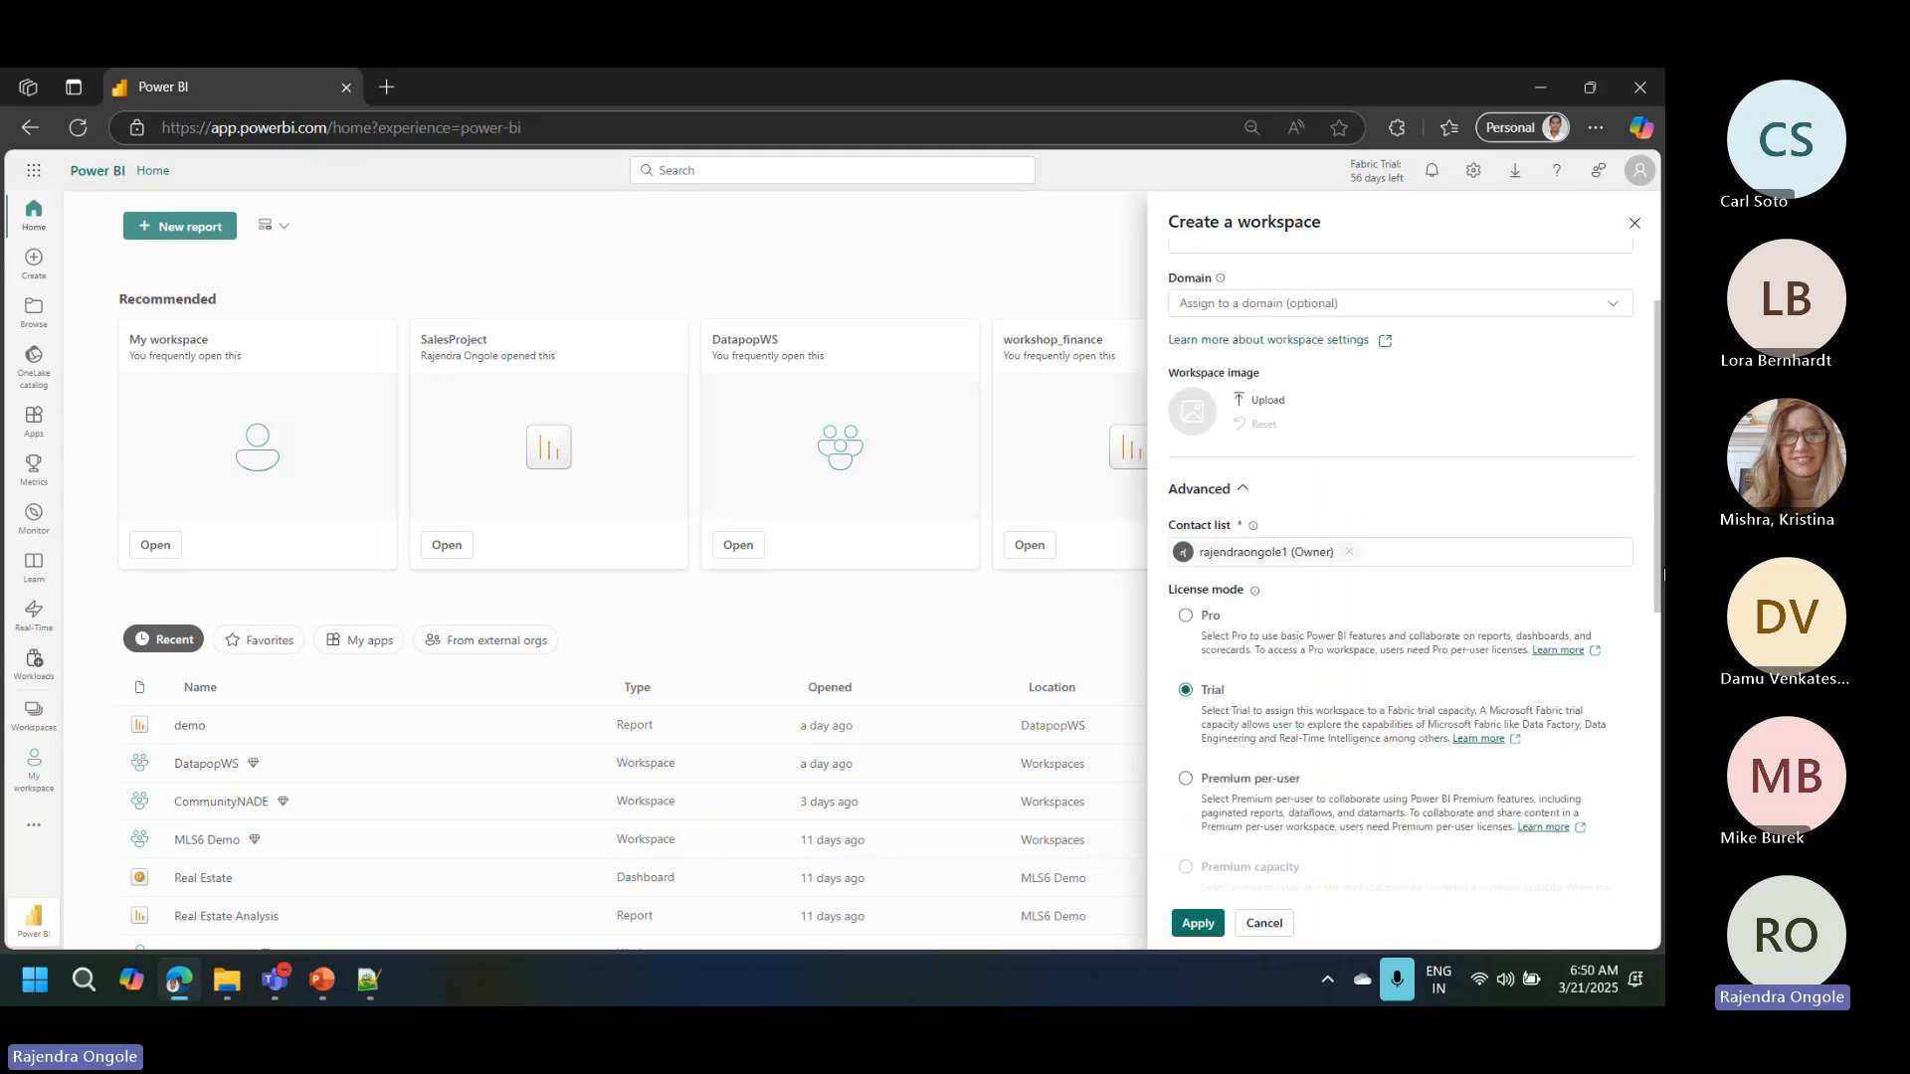
scroll(1657, 597, down, 3)
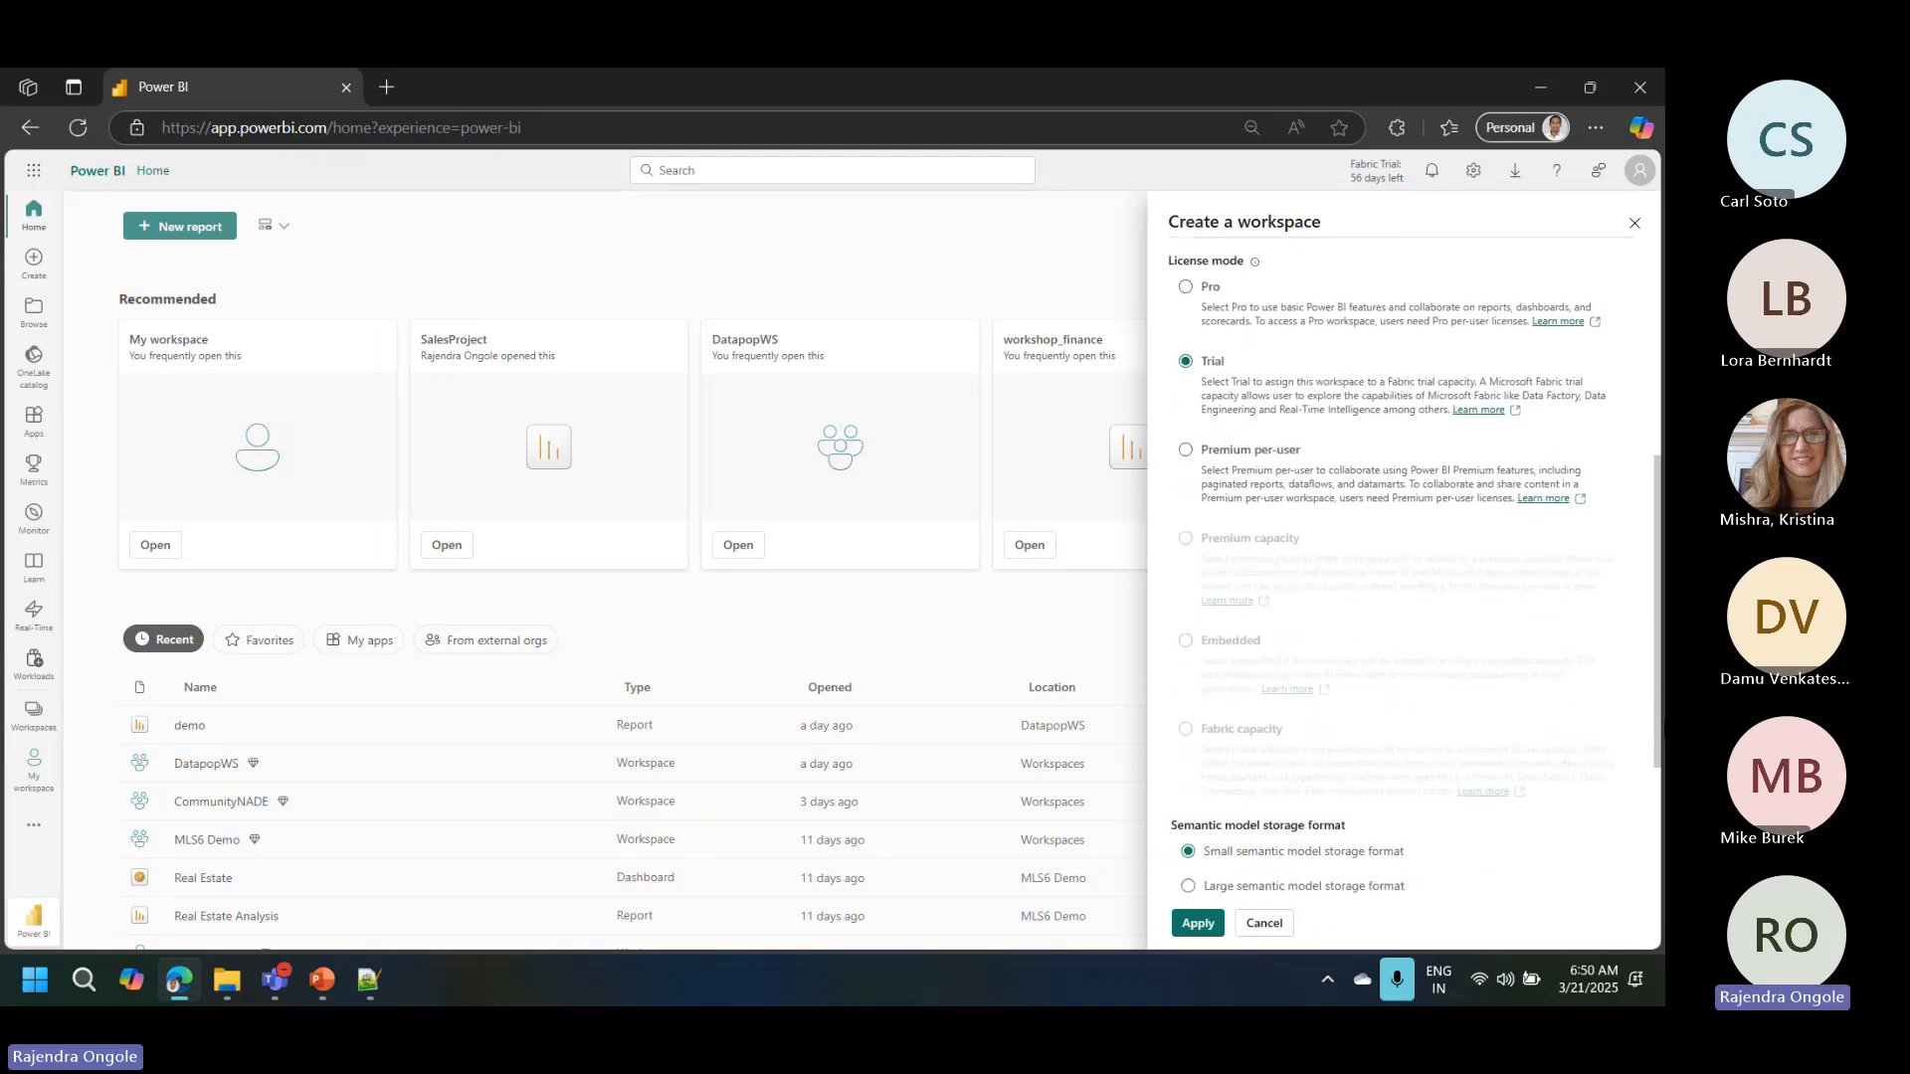
scroll(1656, 597, down, 3)
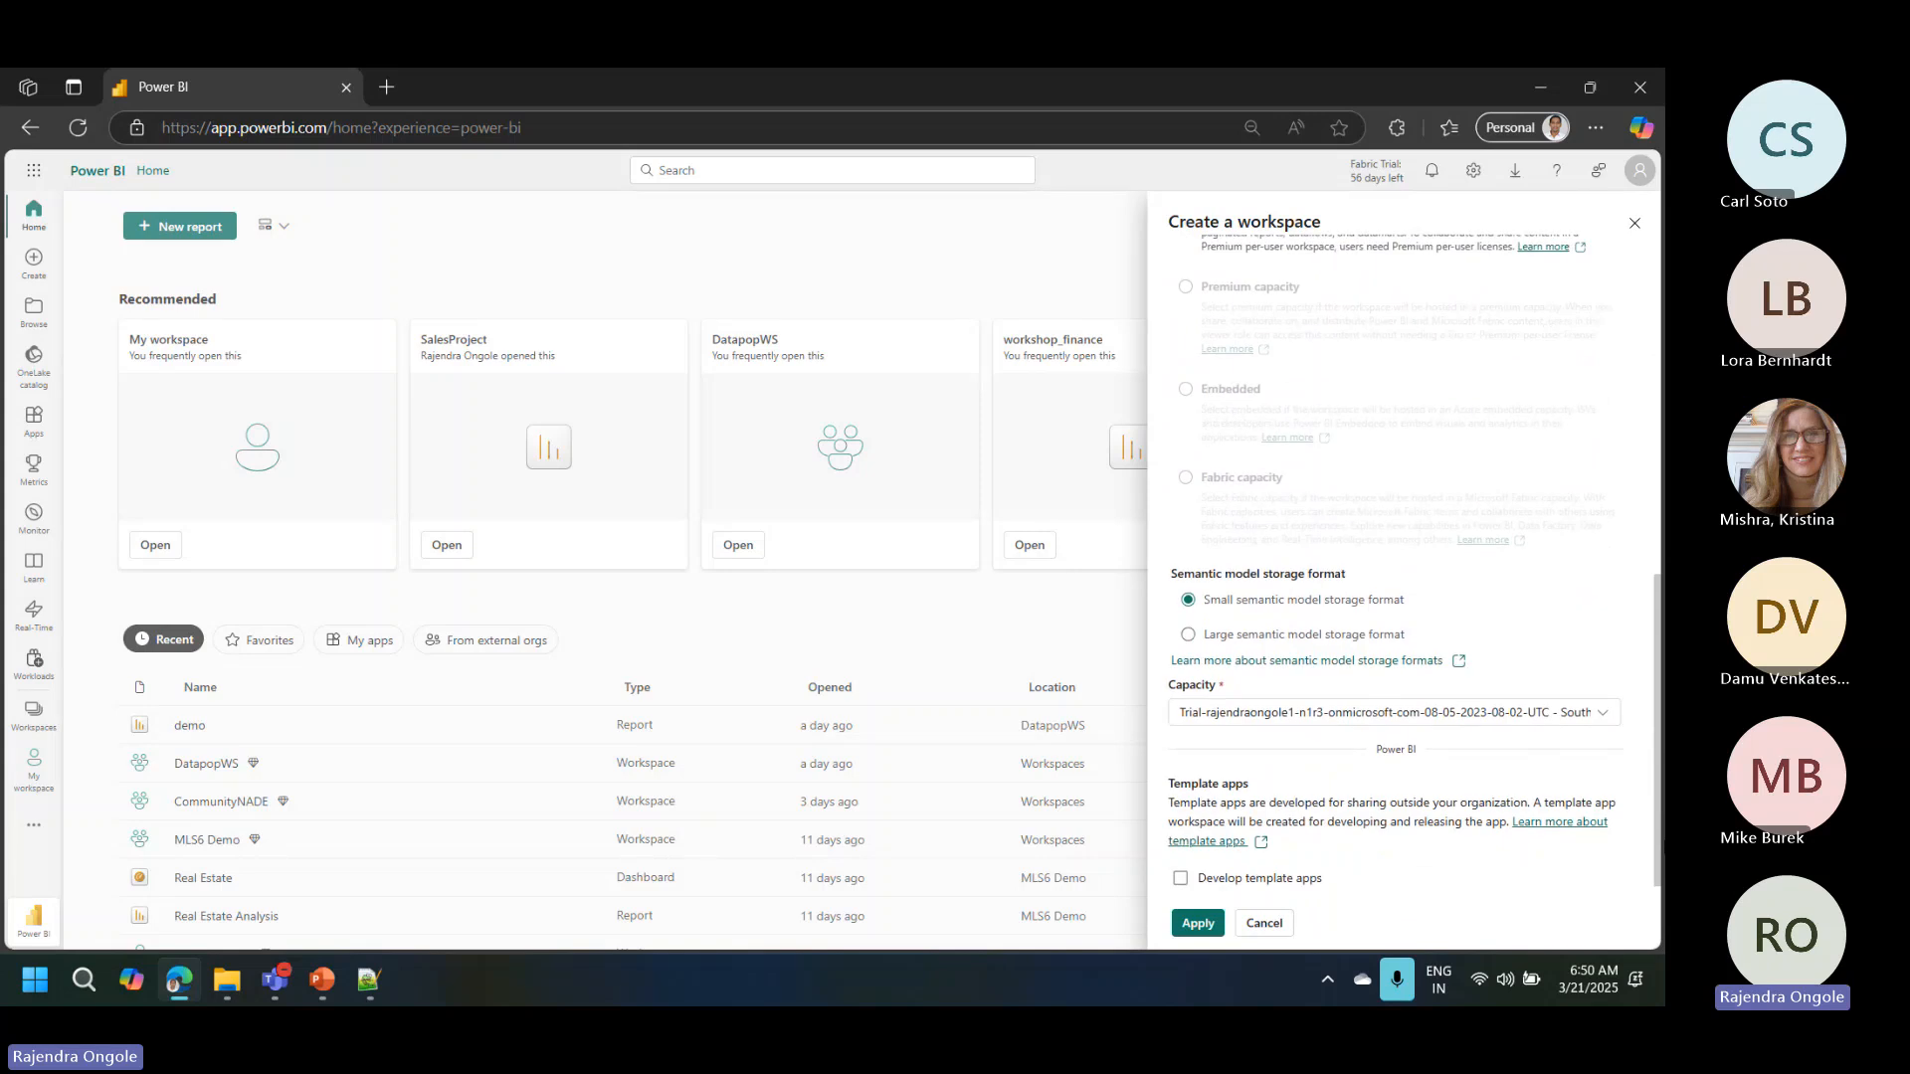
click(1305, 639)
click(1202, 923)
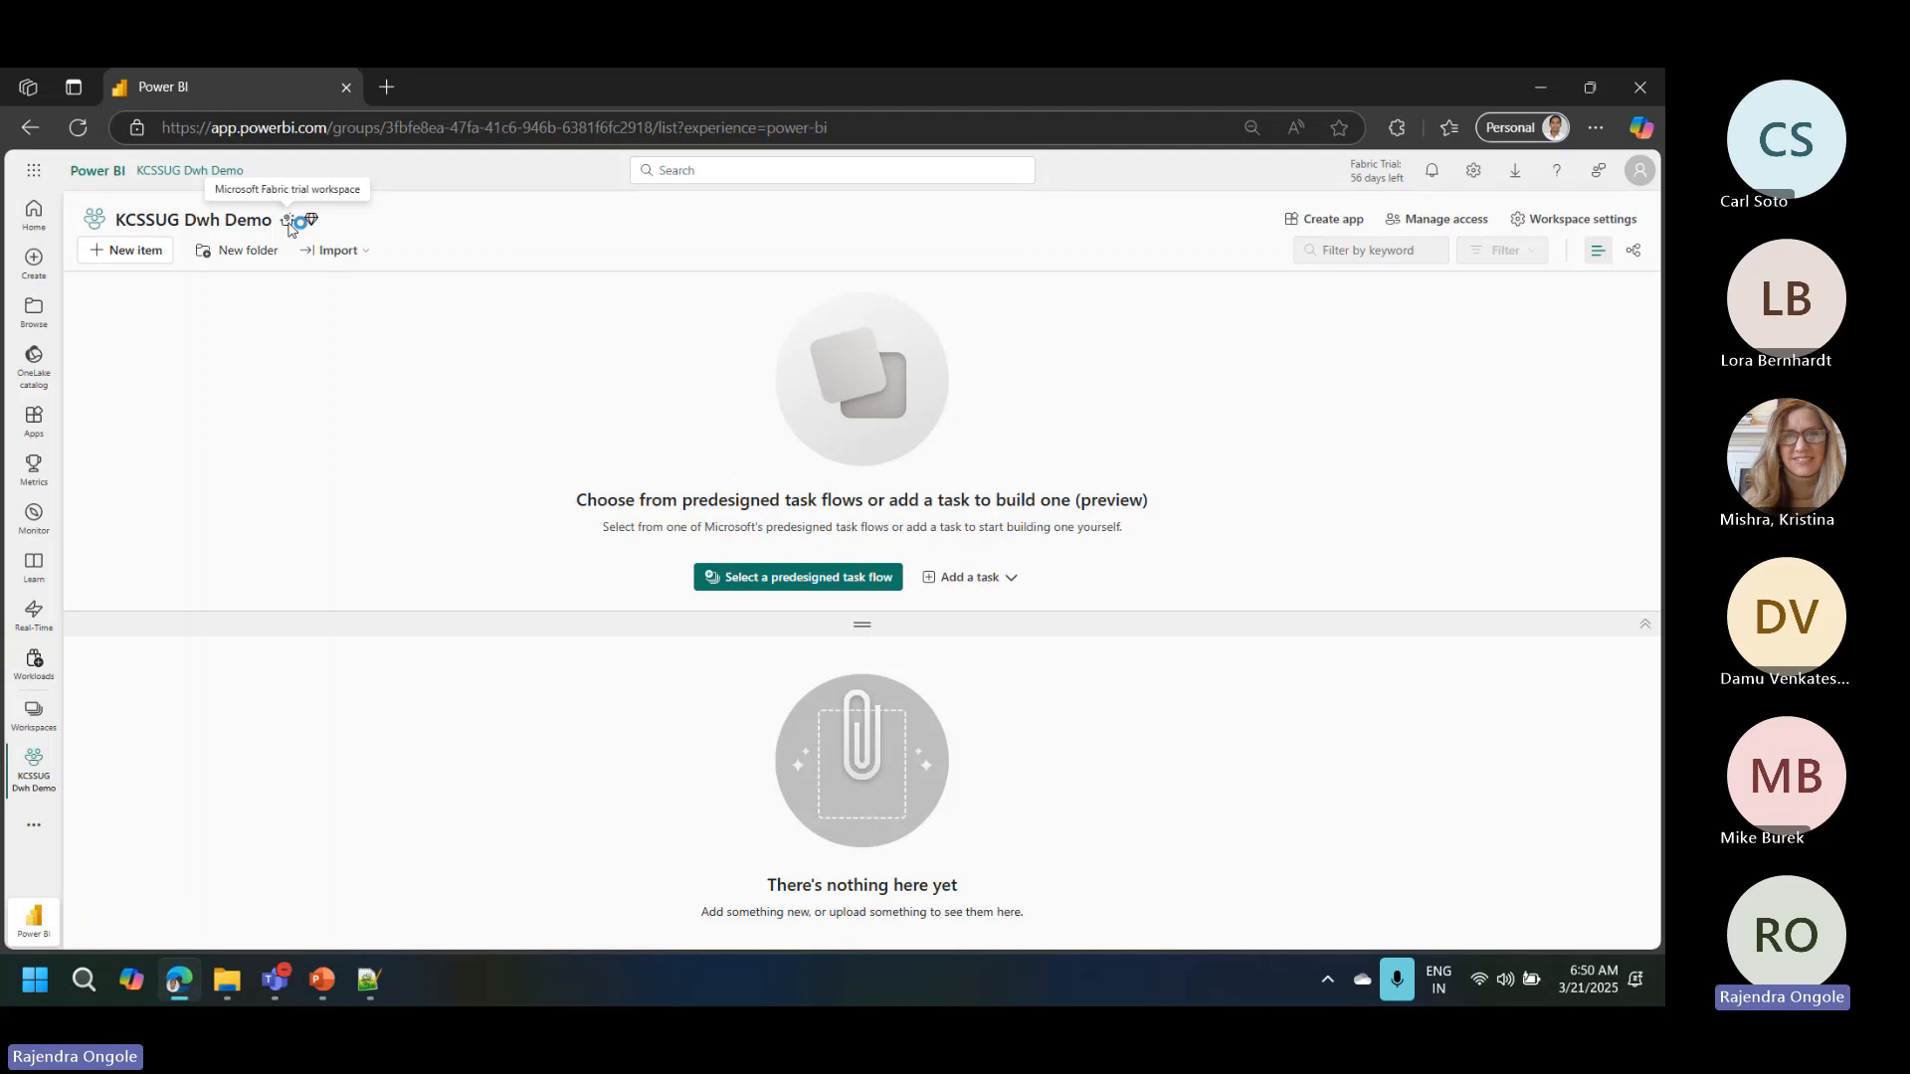
Step: Create a Warehouse item named "KCdwh" in the workspace, filtering the item types by "ware"
click(147, 257)
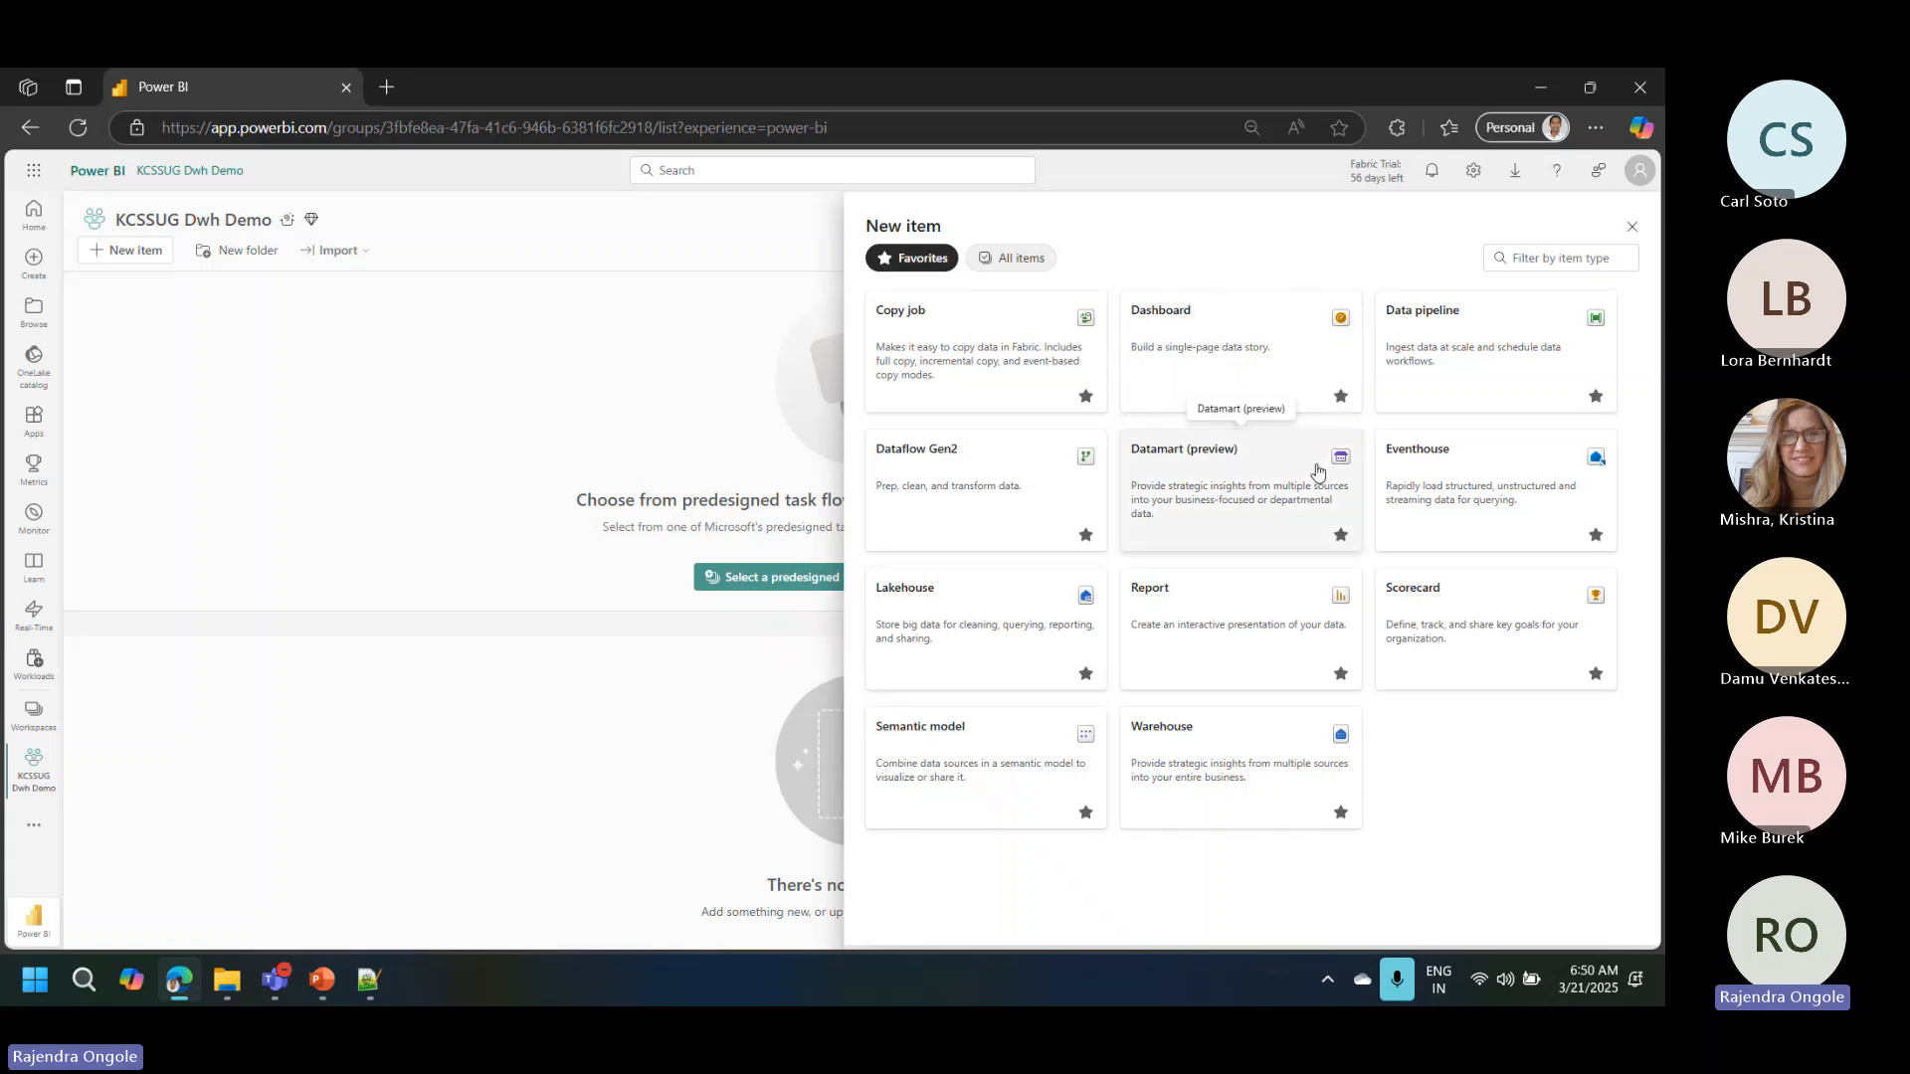
click(1538, 268)
text(ware)
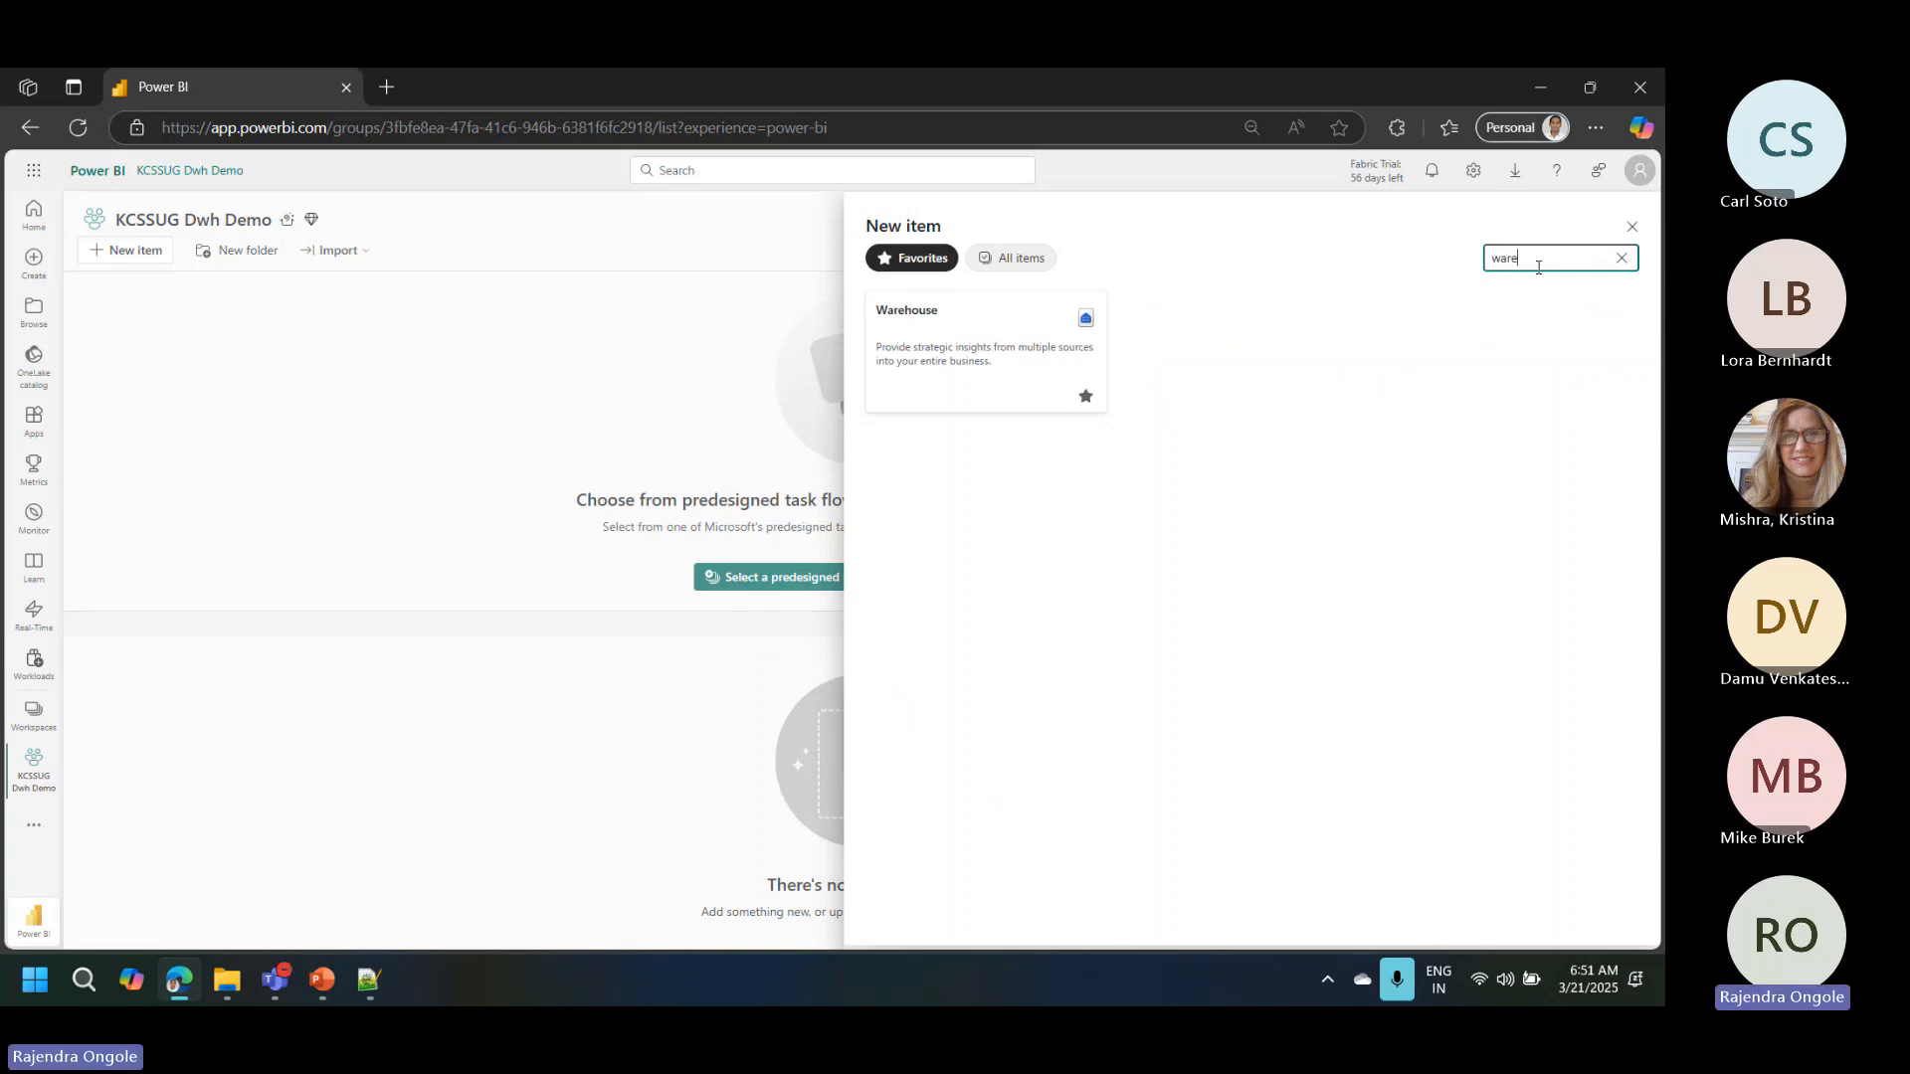
click(981, 354)
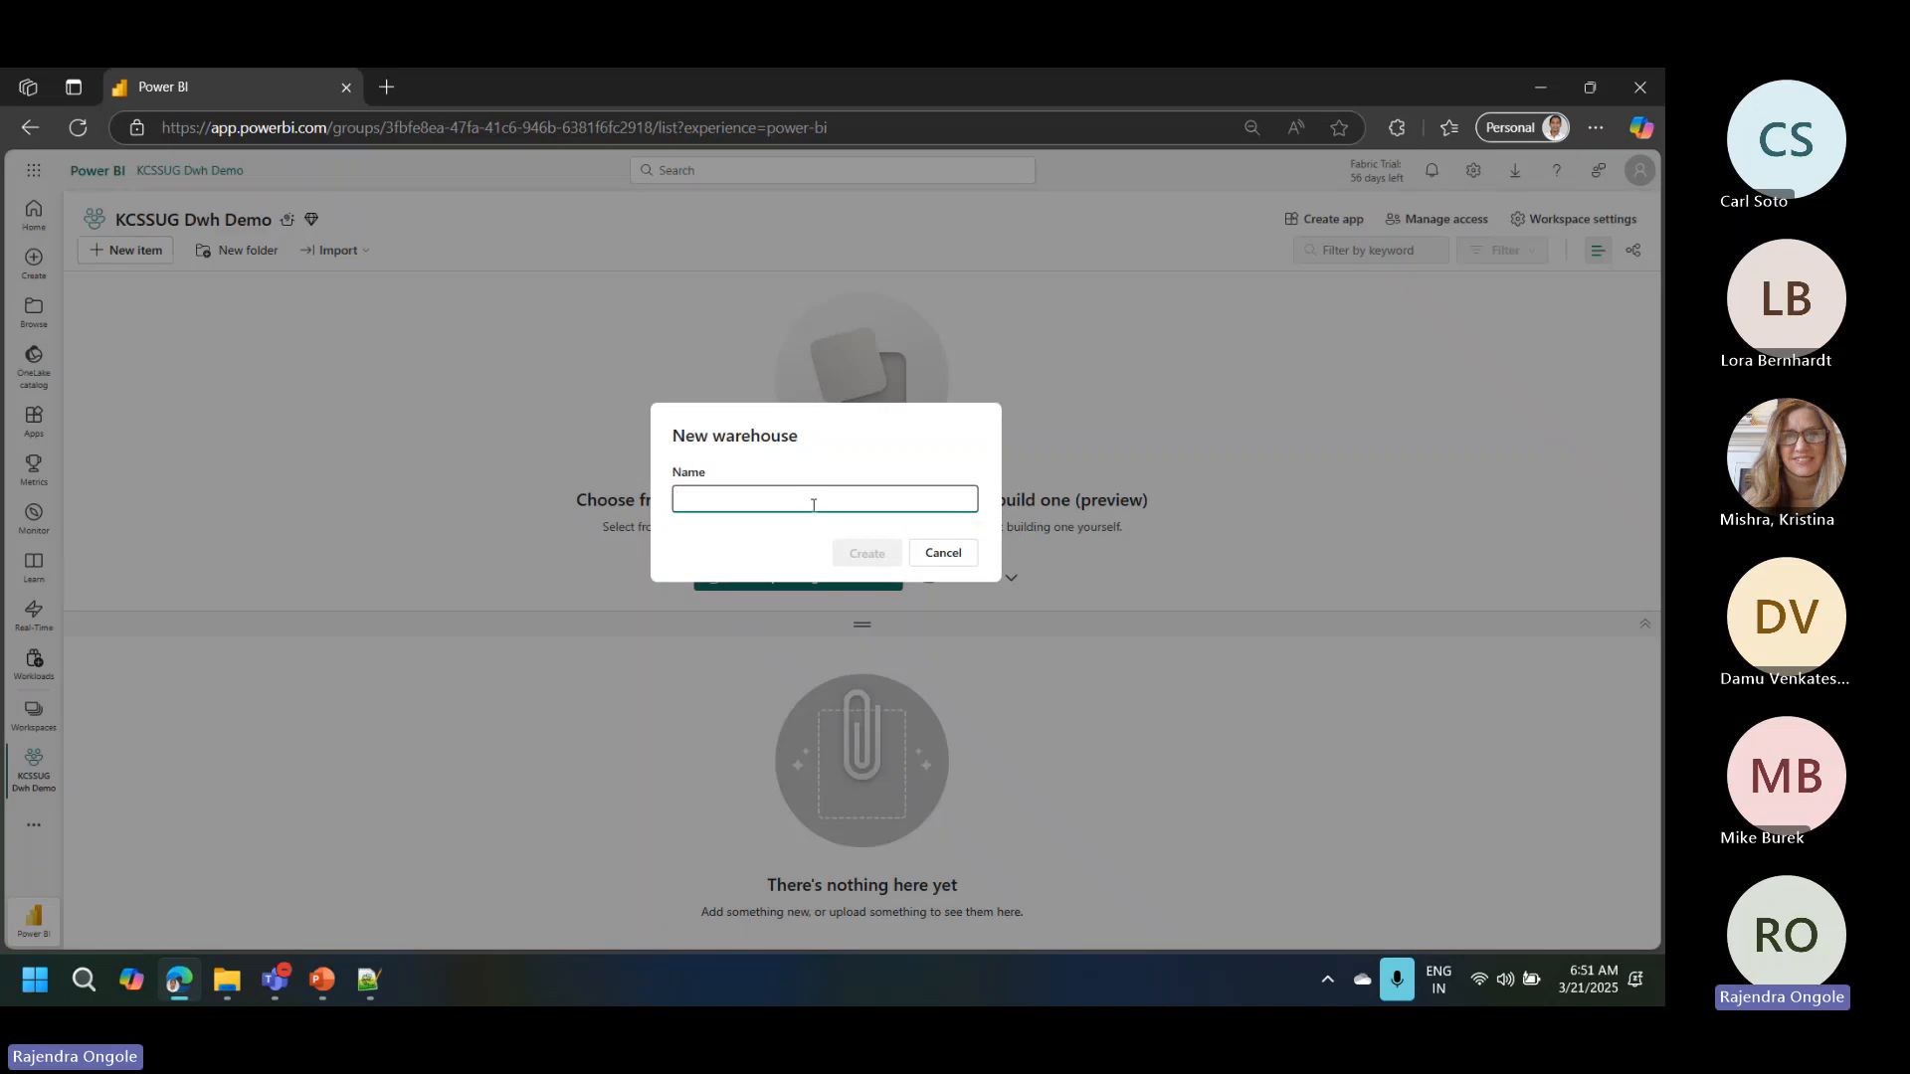
click(812, 501)
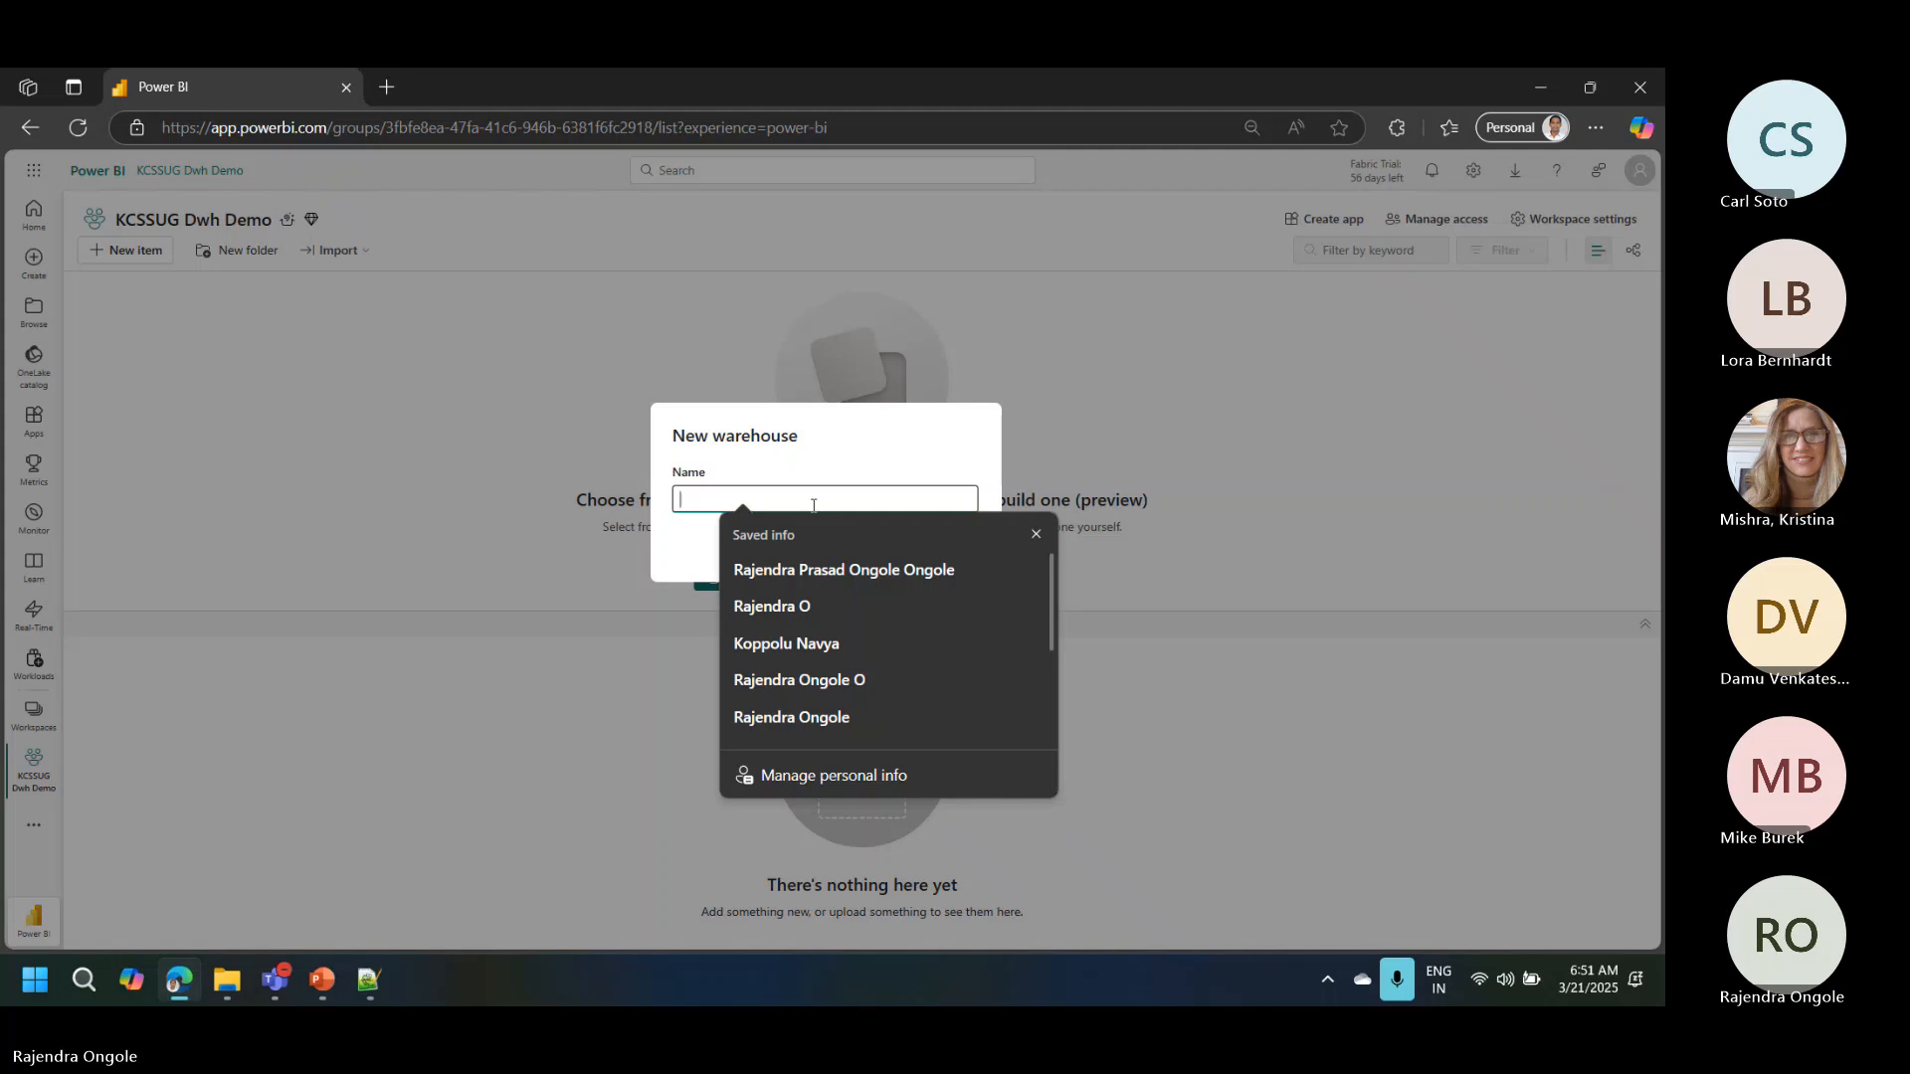
text(KC)
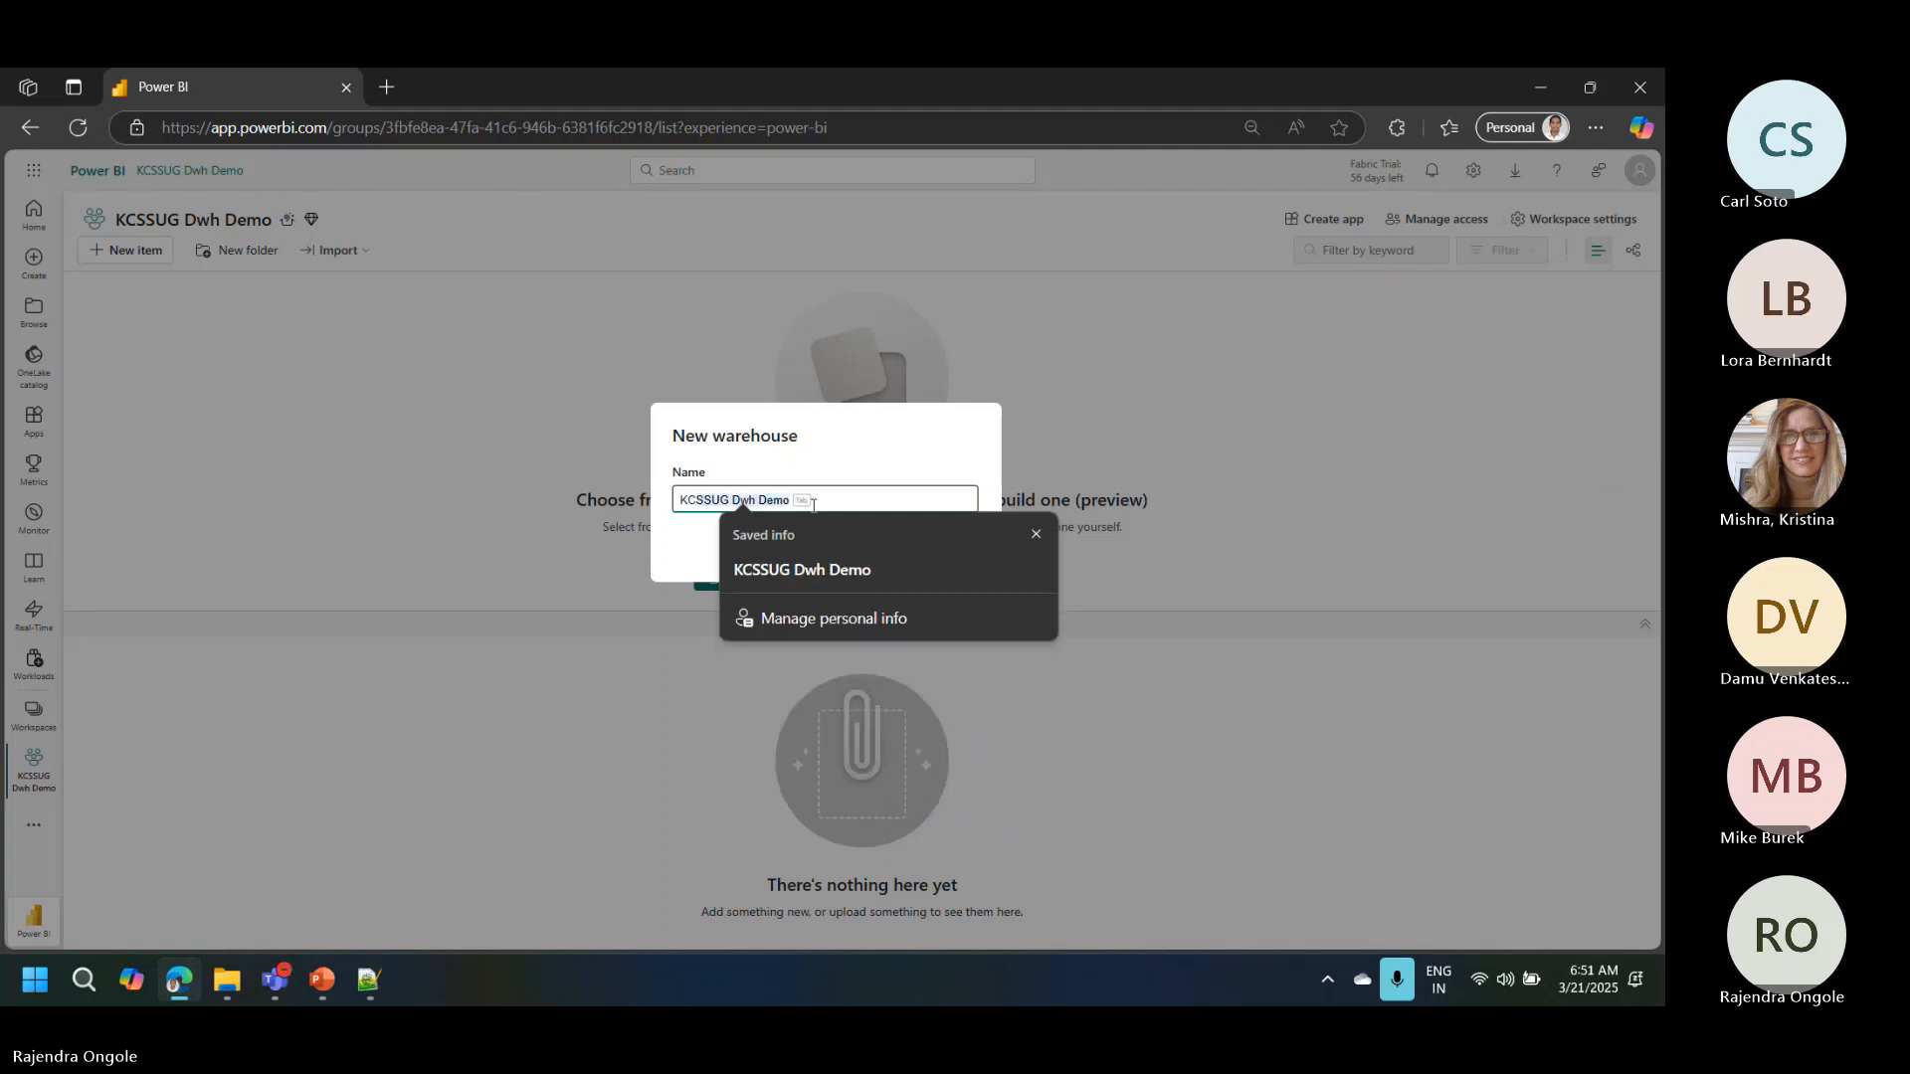
text(dwh)
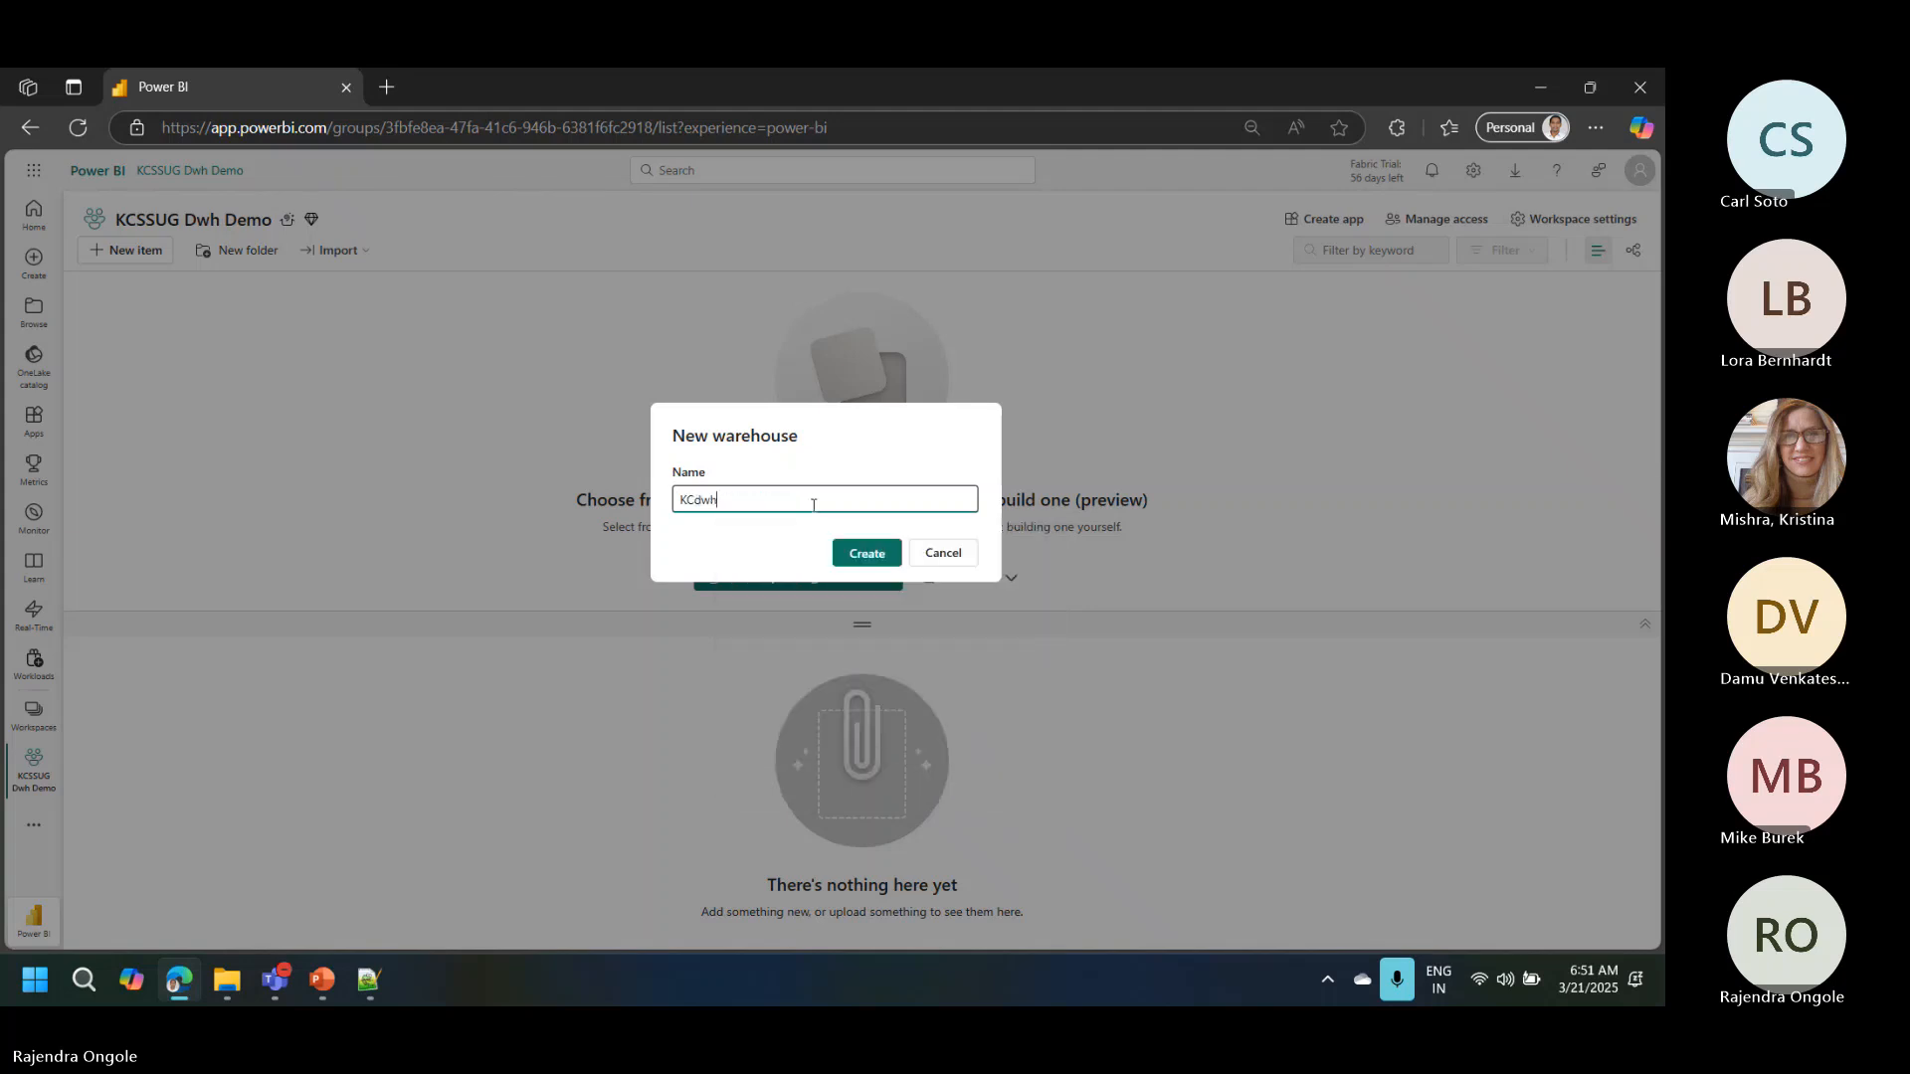
click(878, 555)
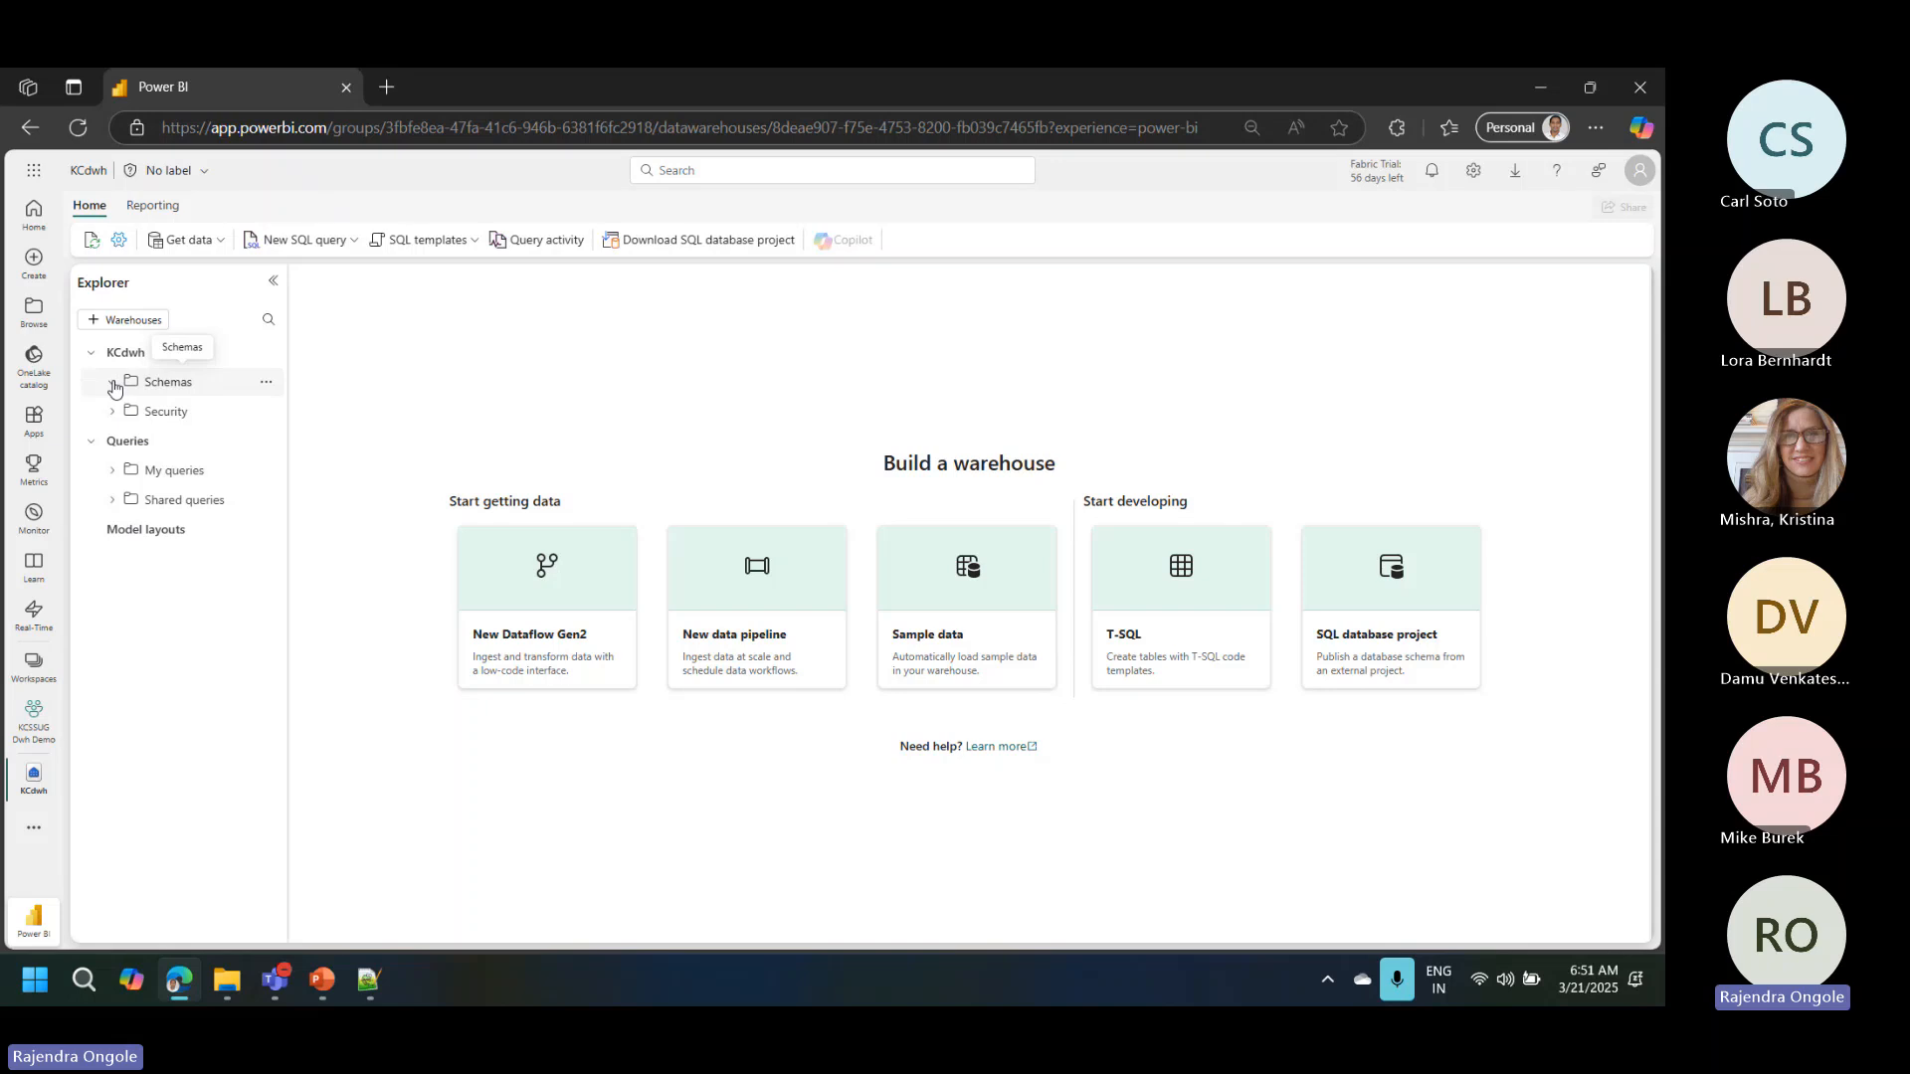
Step: Expand and refresh the Schemas folder of the KCdwh warehouse, and open a new SQL query
click(113, 383)
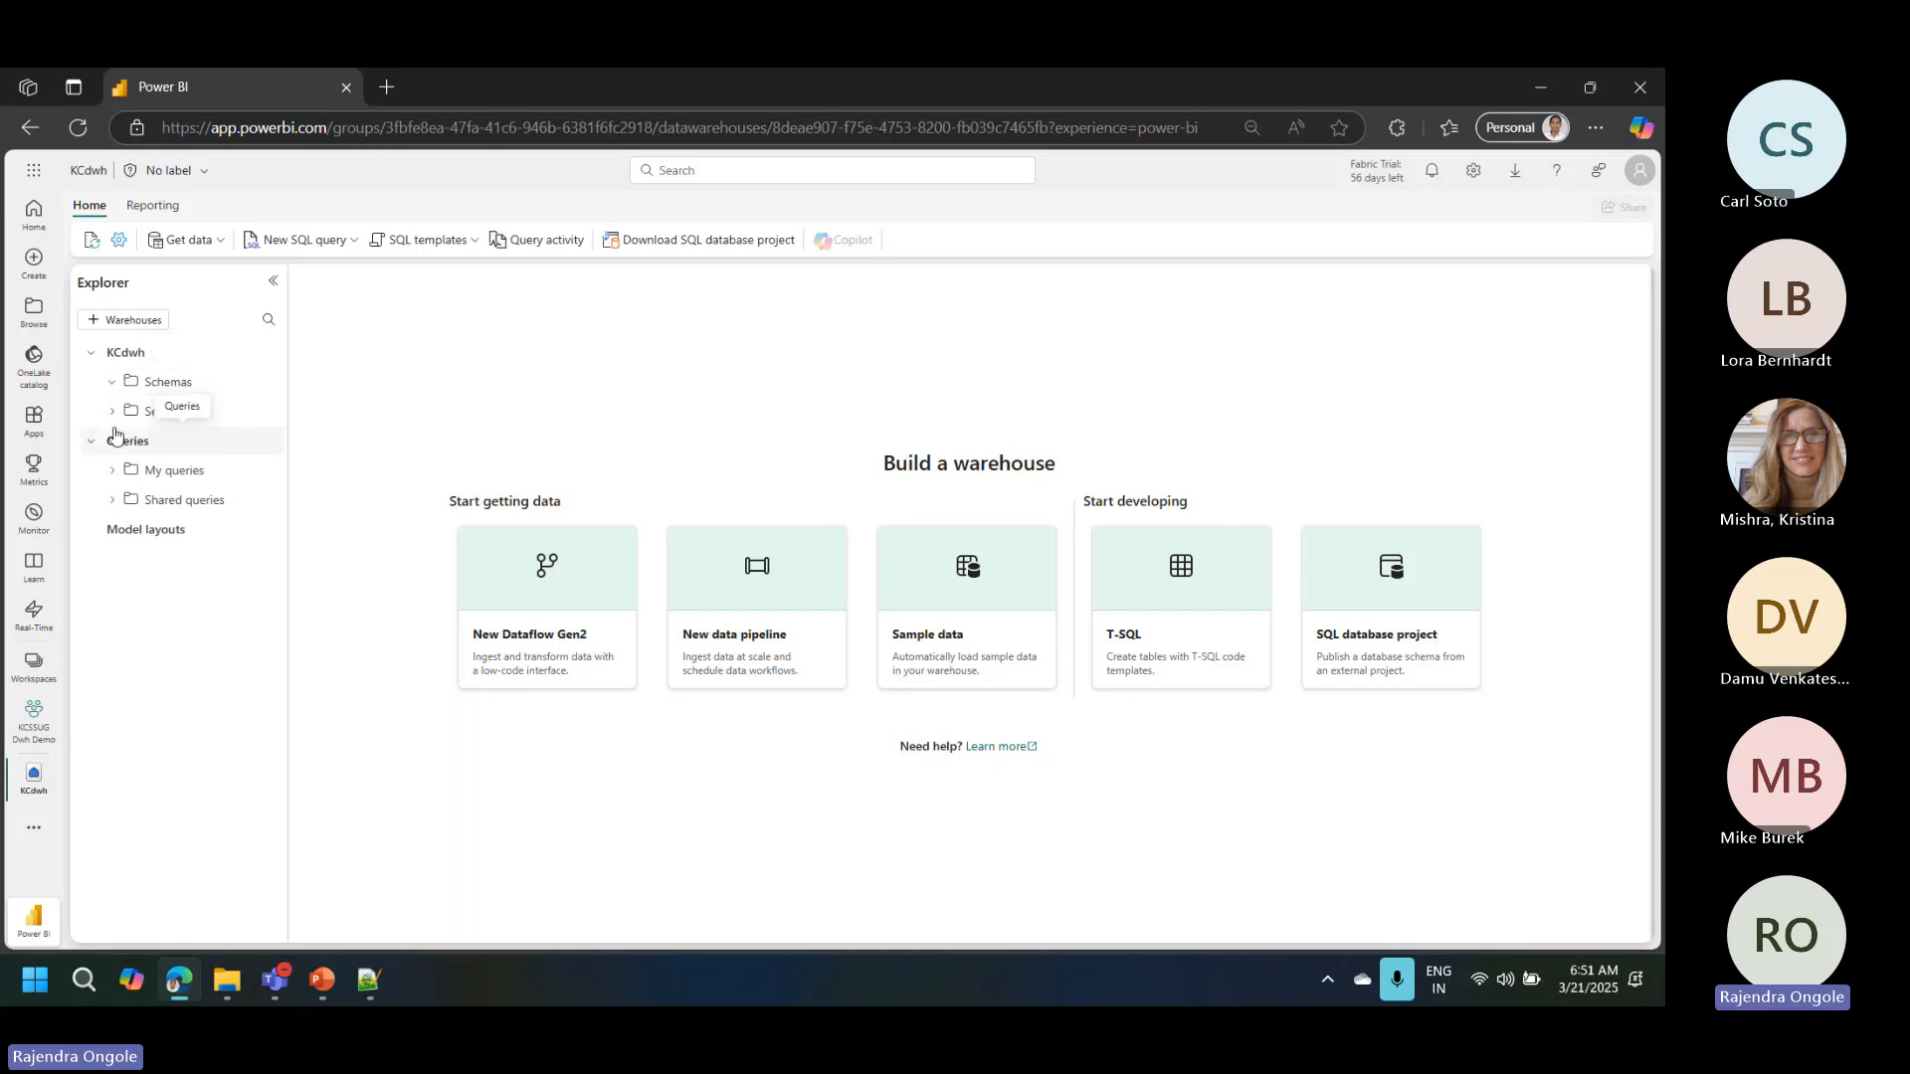
click(94, 241)
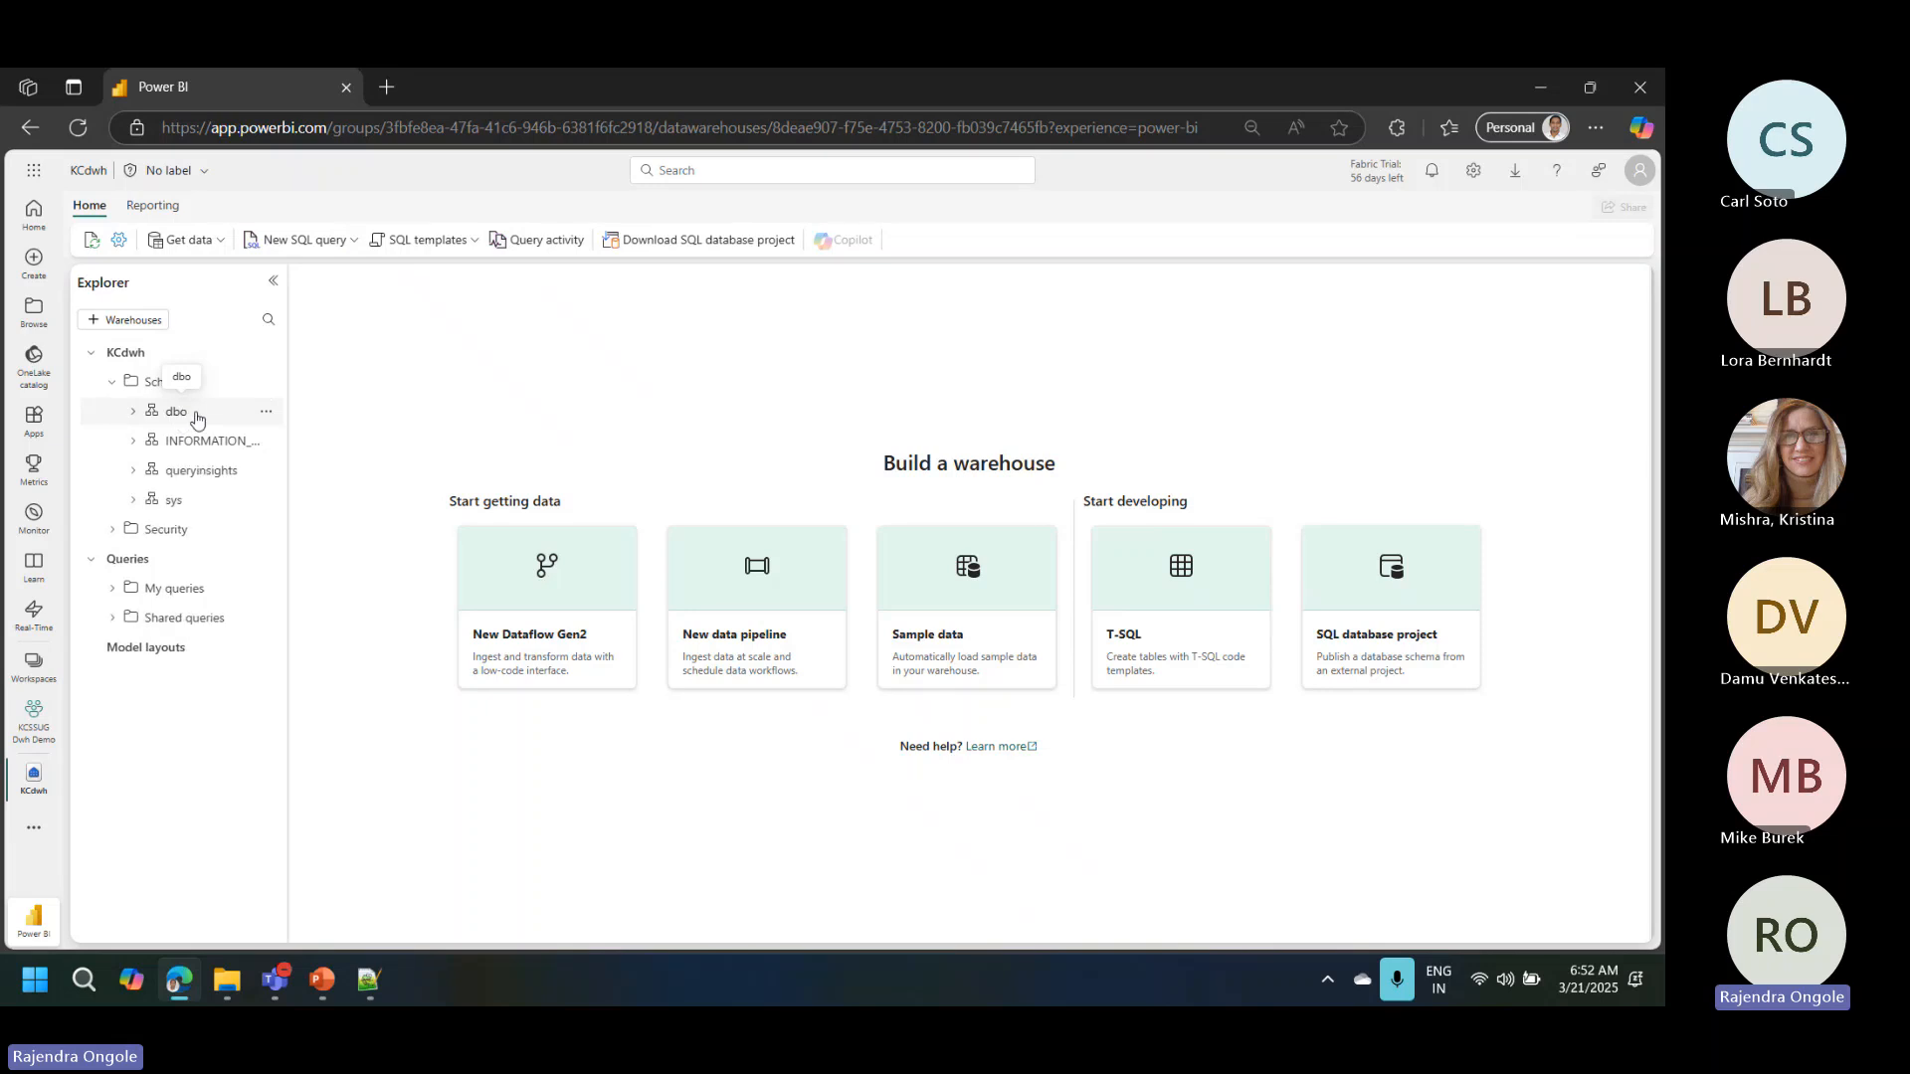
click(353, 240)
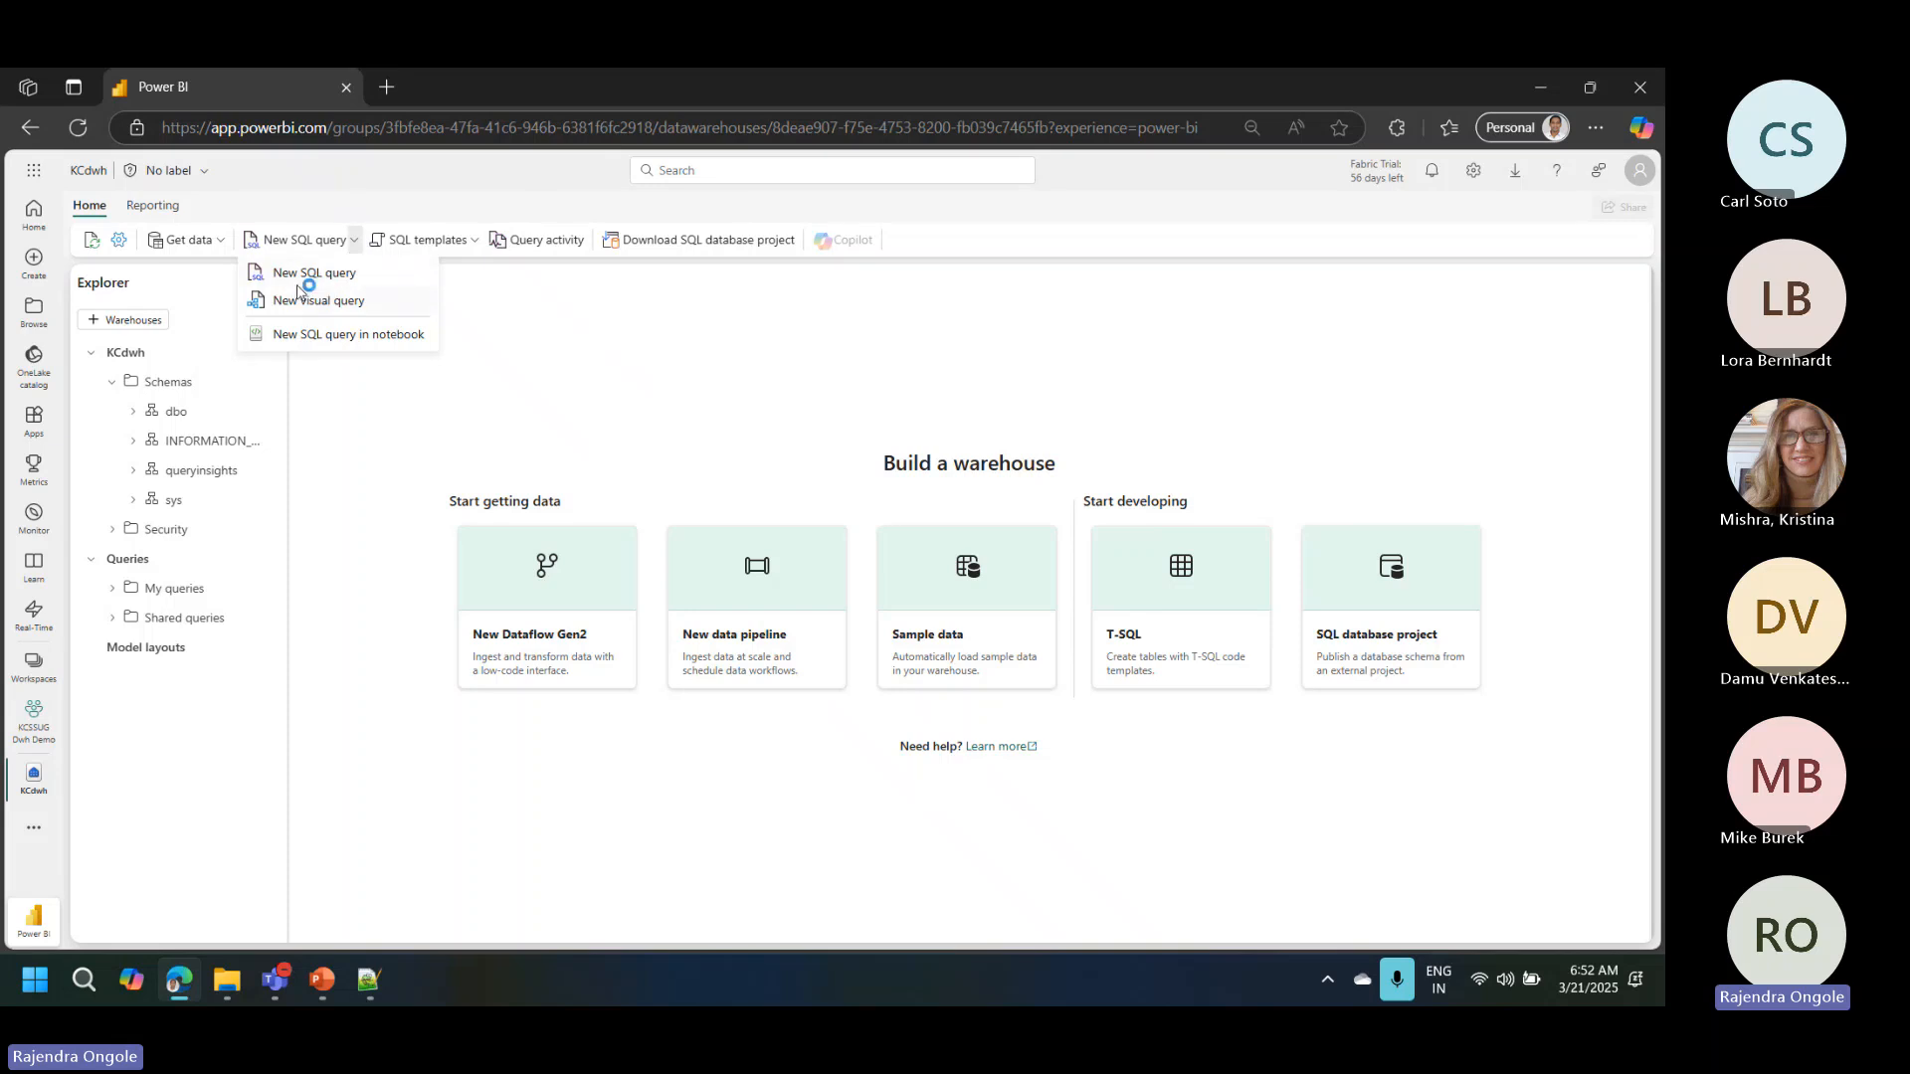
click(343, 312)
click(329, 276)
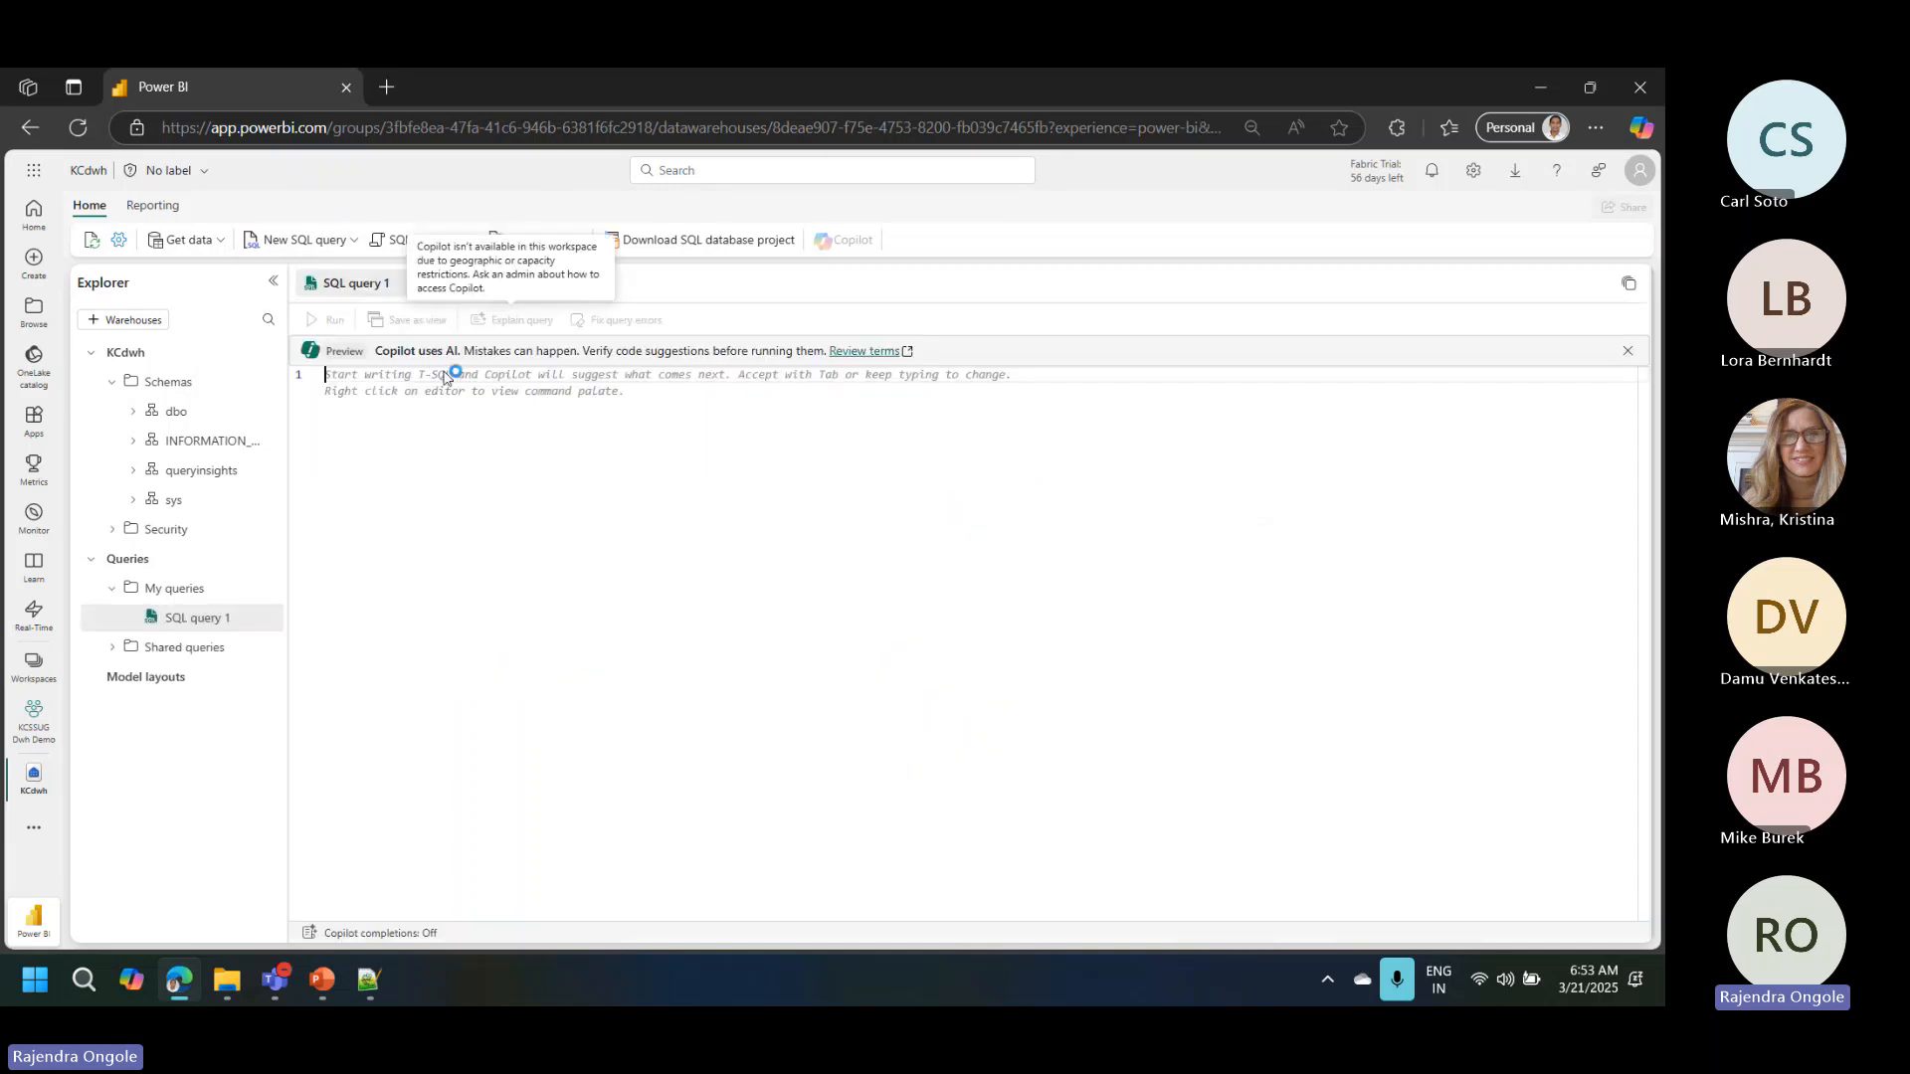
Step: Write the statement CREATE SCHEMA stg in the empty query and run it
text(create)
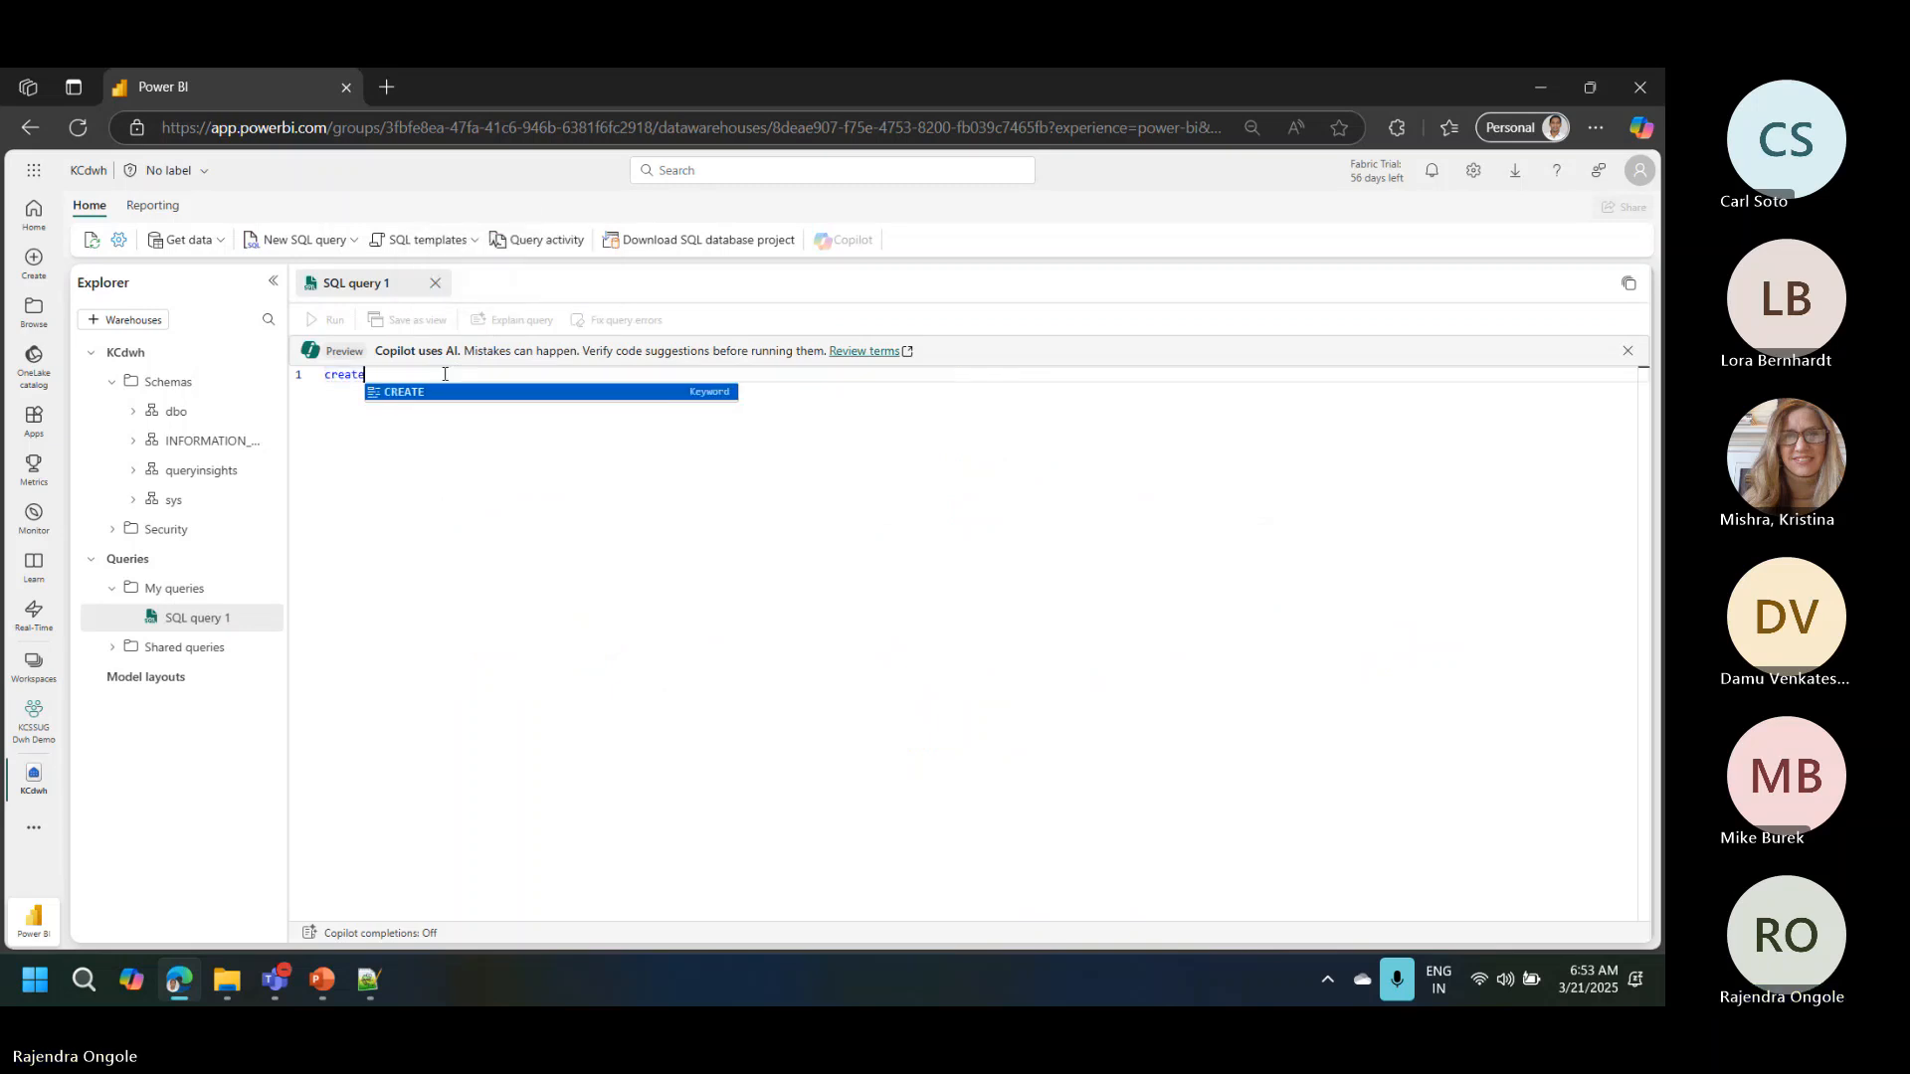
key(Tab)
text(s)
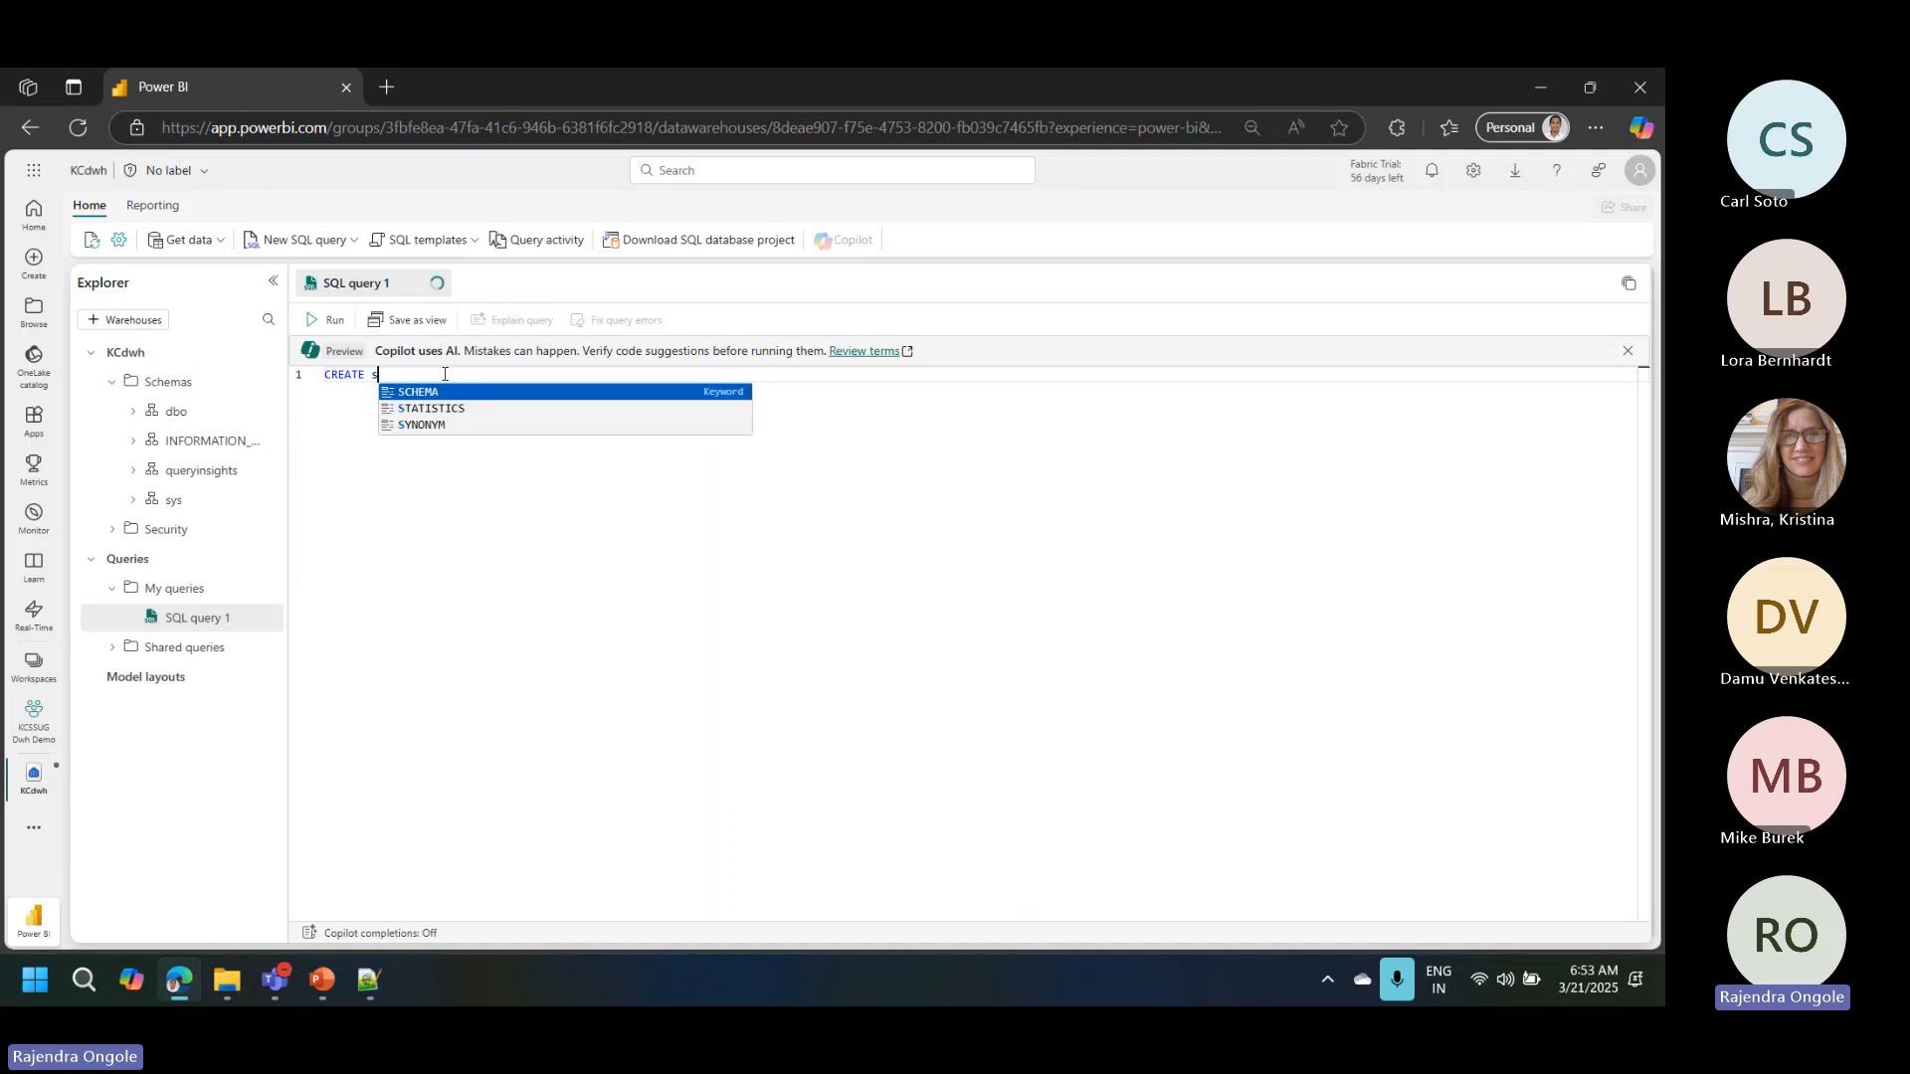
text(chem)
key(Tab)
text(s)
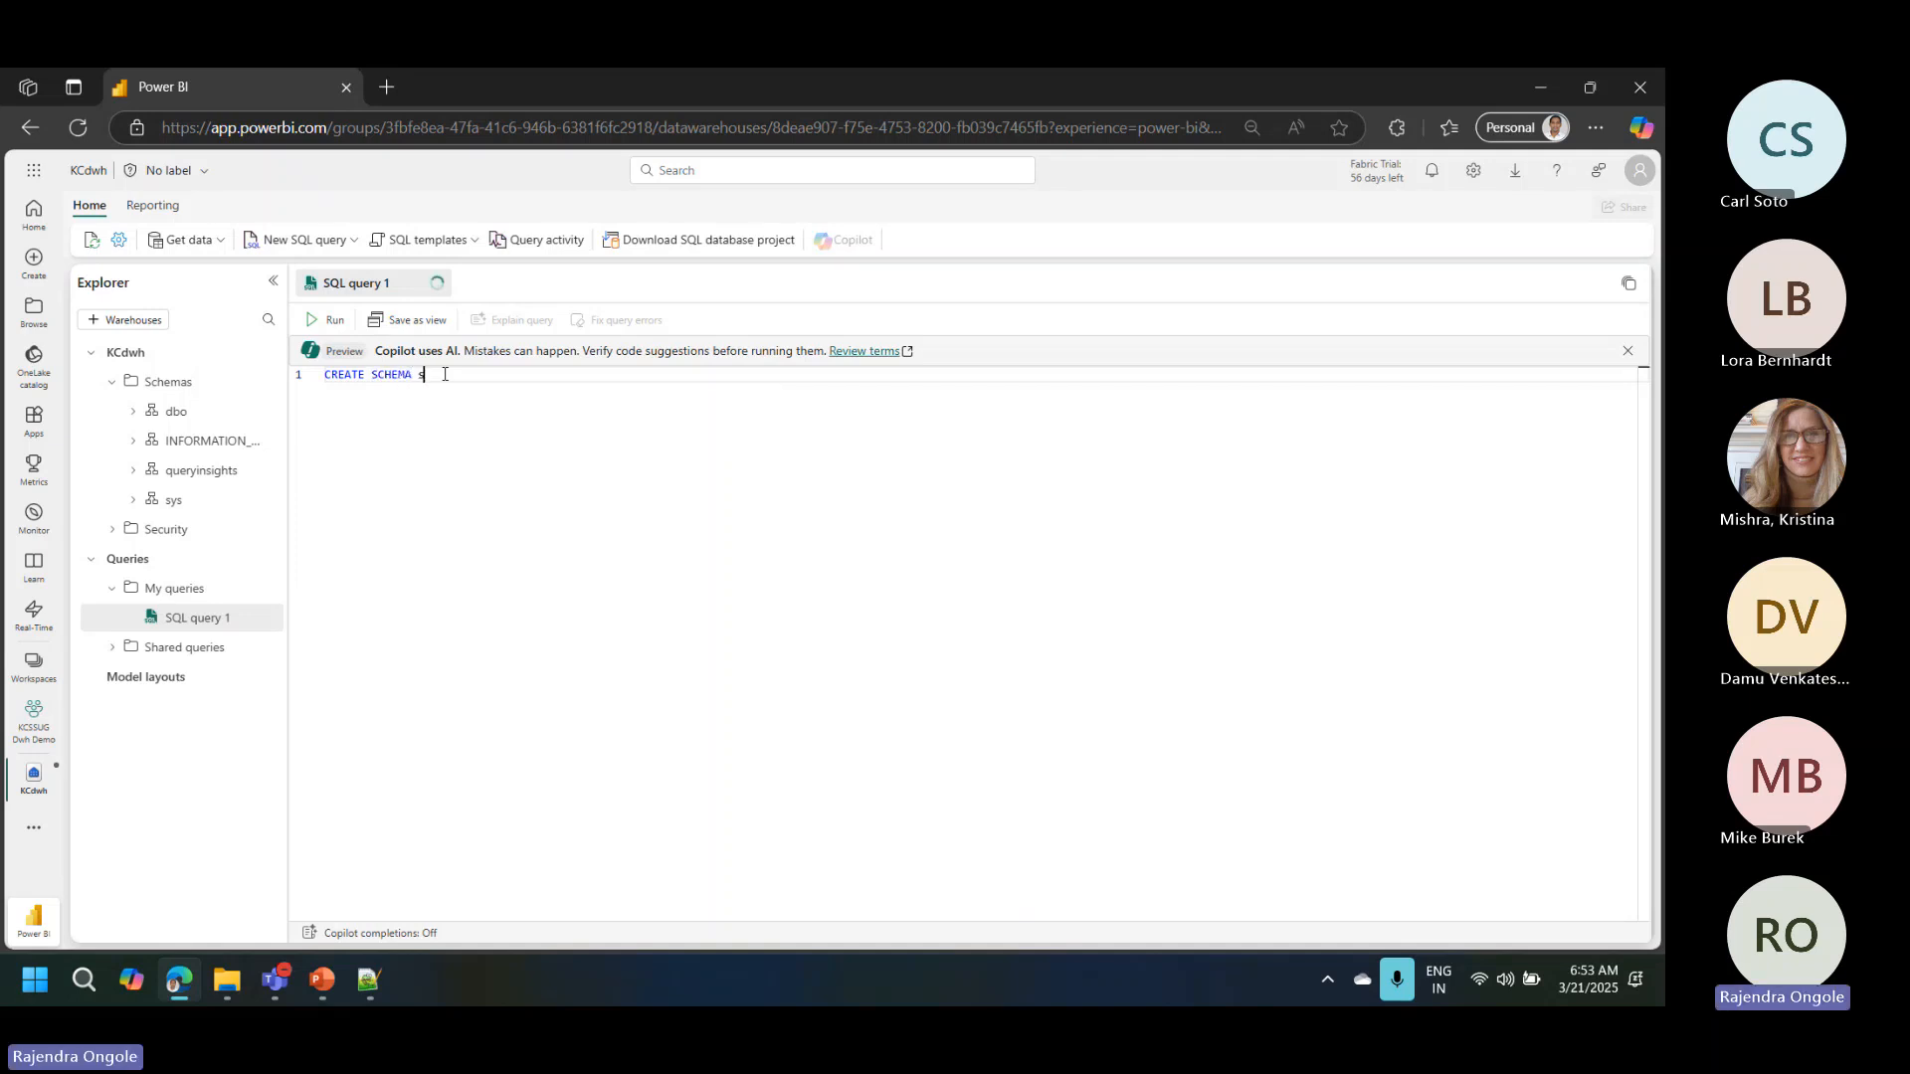
text(tg)
click(316, 320)
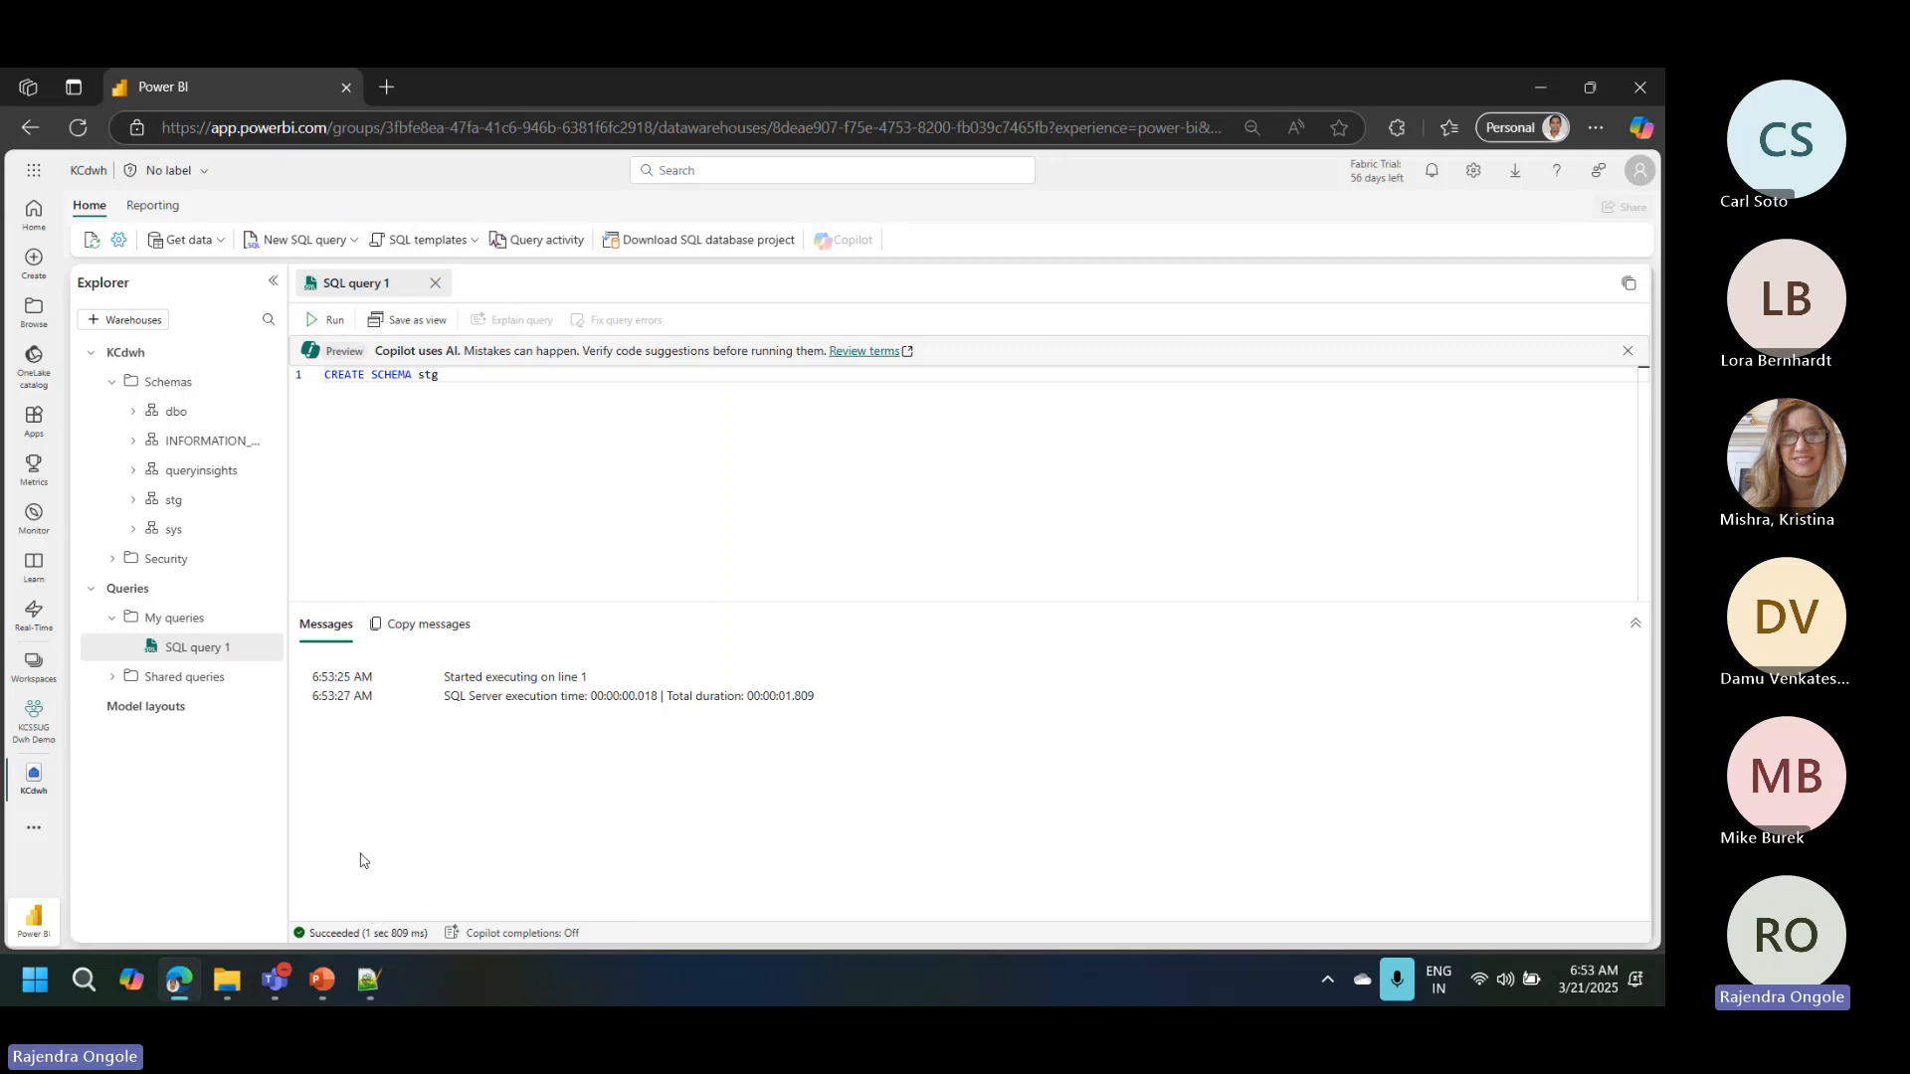
Step: Expand the stg schema and its Views and Stored Procedures folders in the Explorer
click(136, 505)
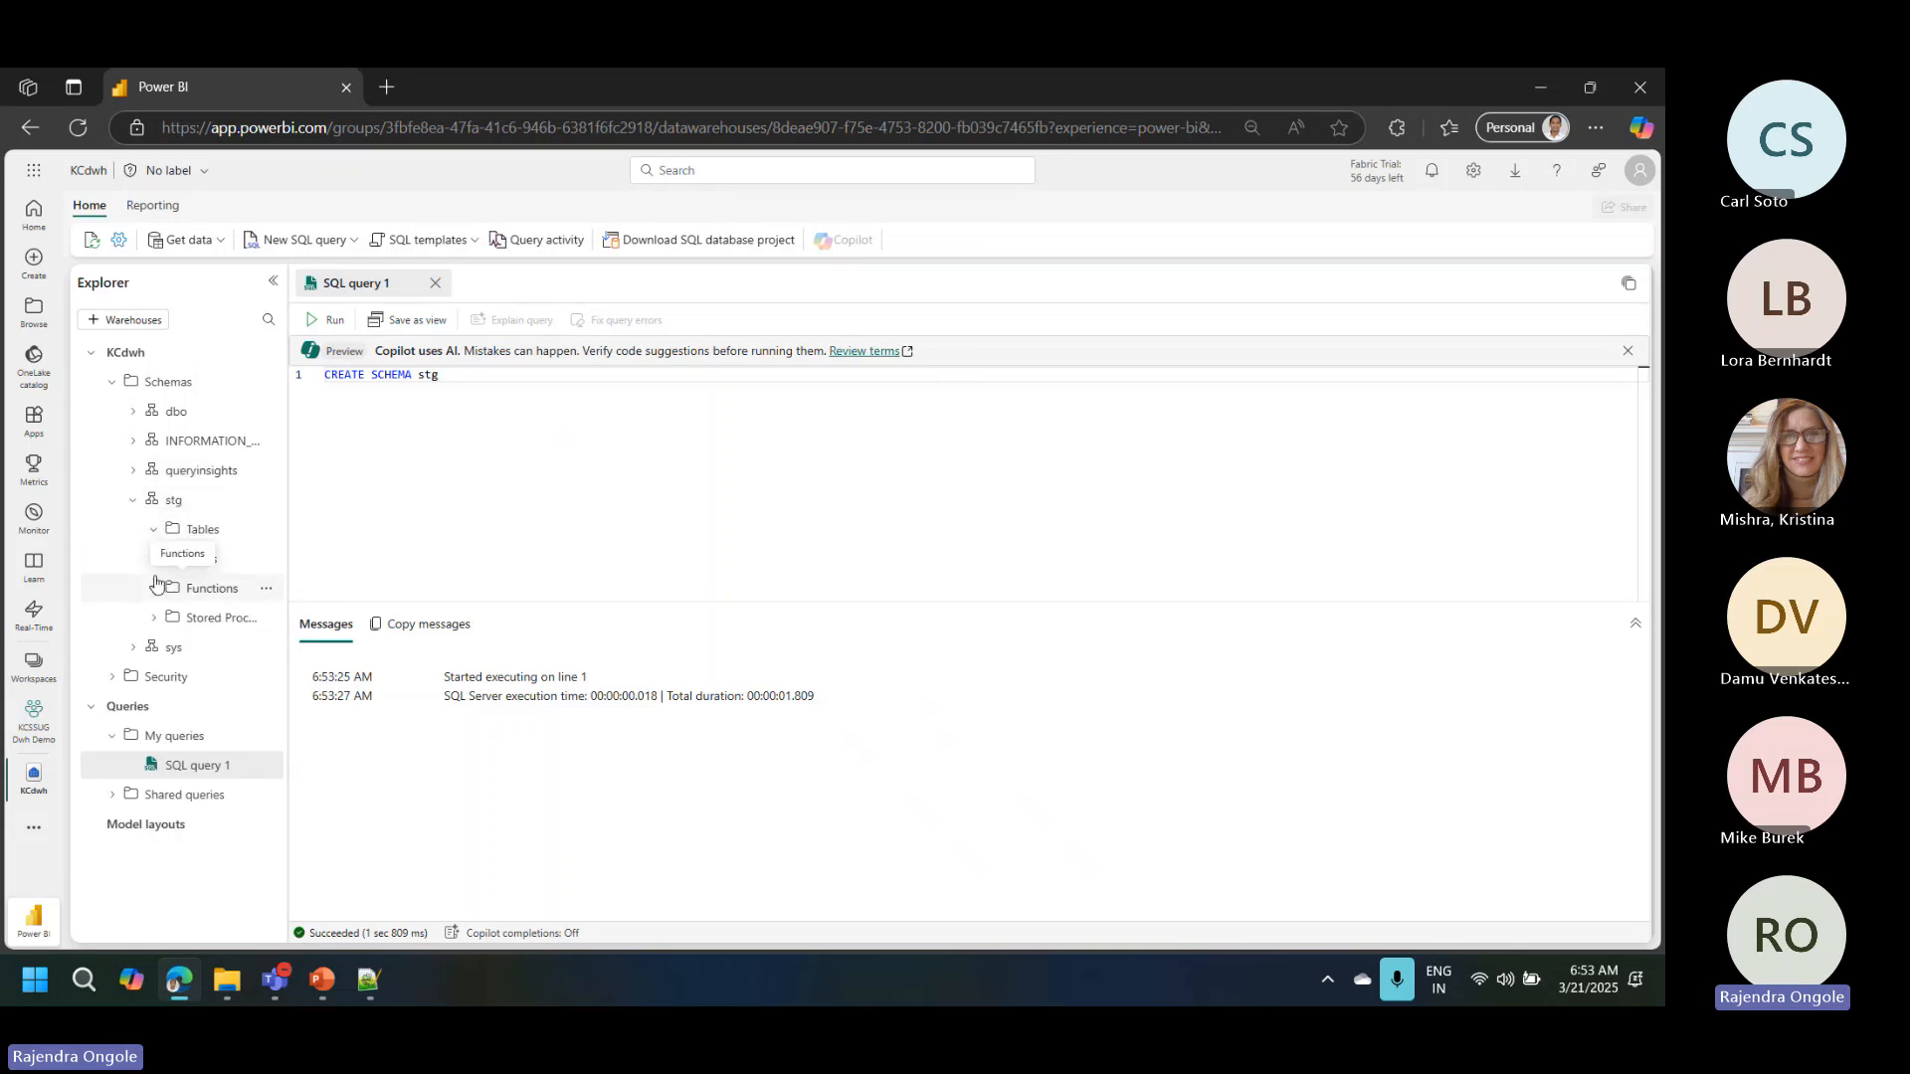
click(156, 564)
click(157, 618)
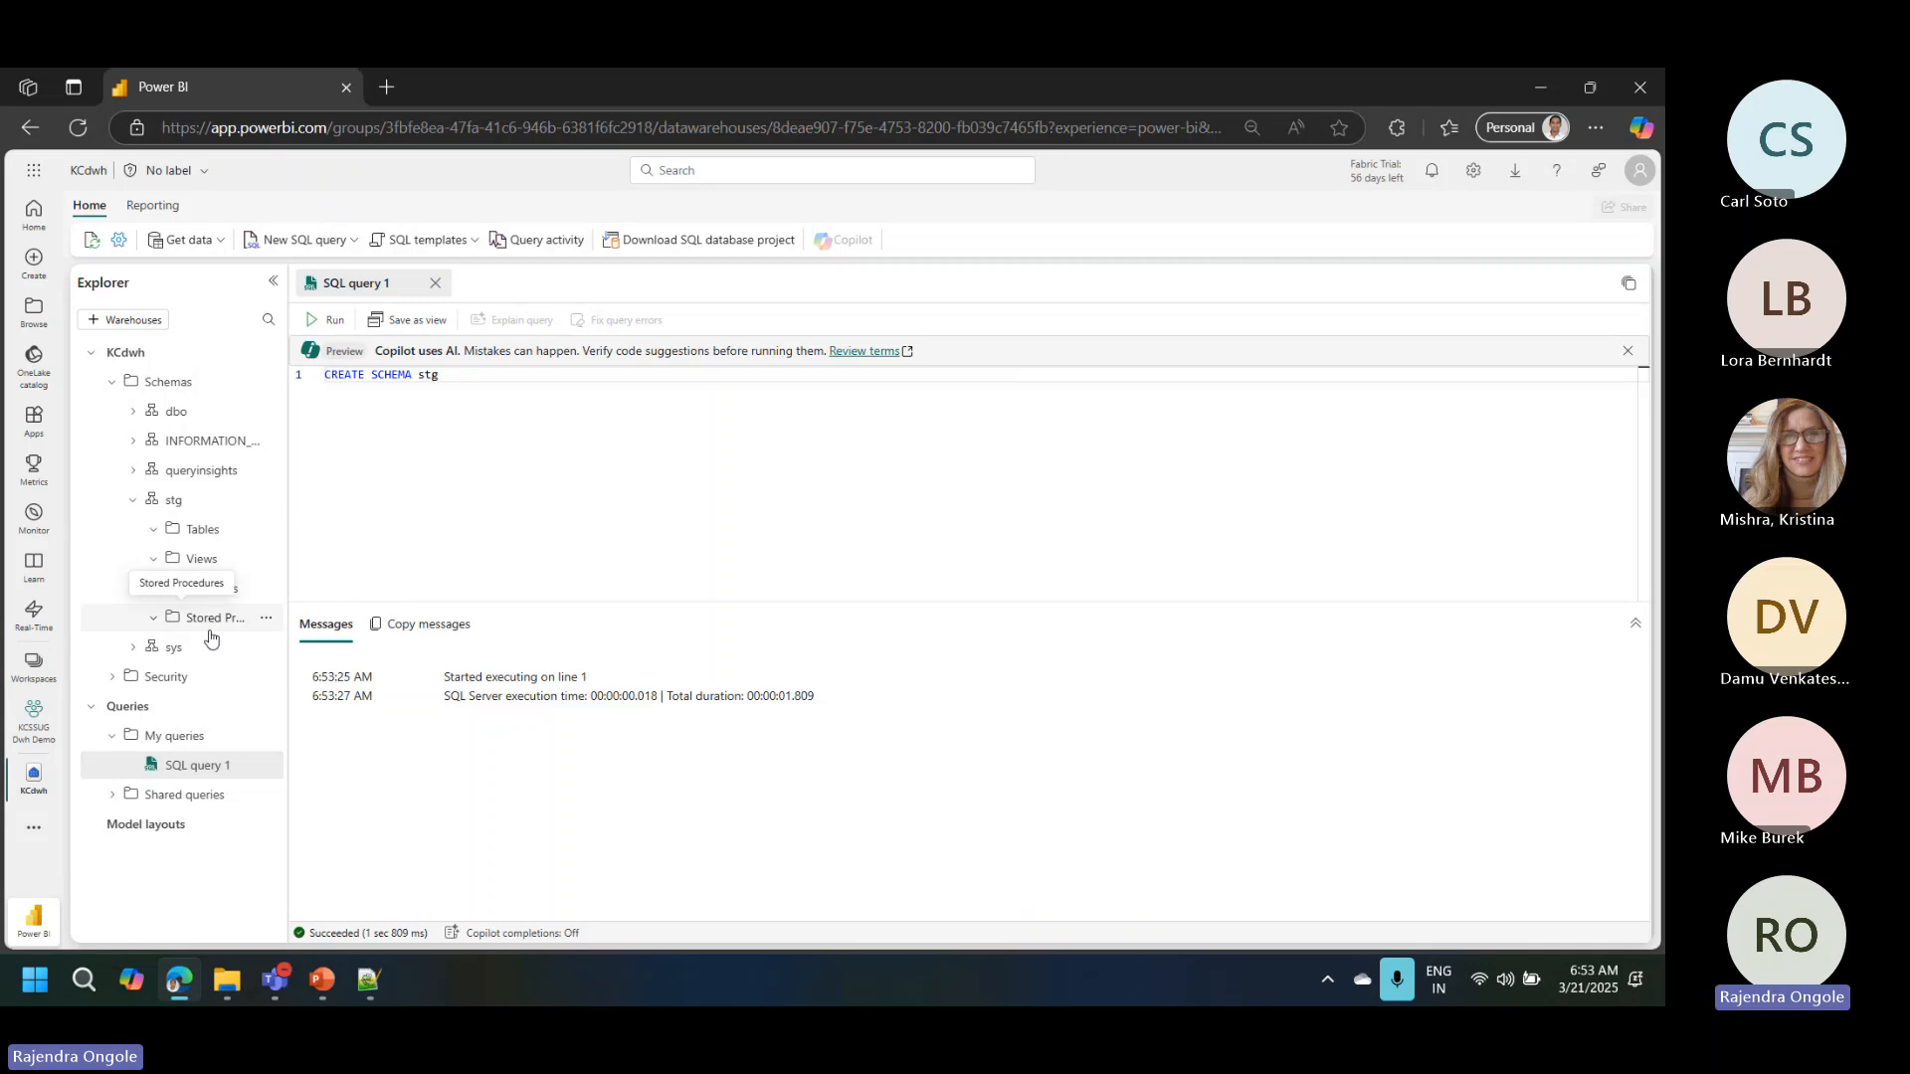
Step: Replace the query with the CREATE TABLE statements for stg Customer, Product, City and Version from the Notepad++ script, and run it
click(373, 985)
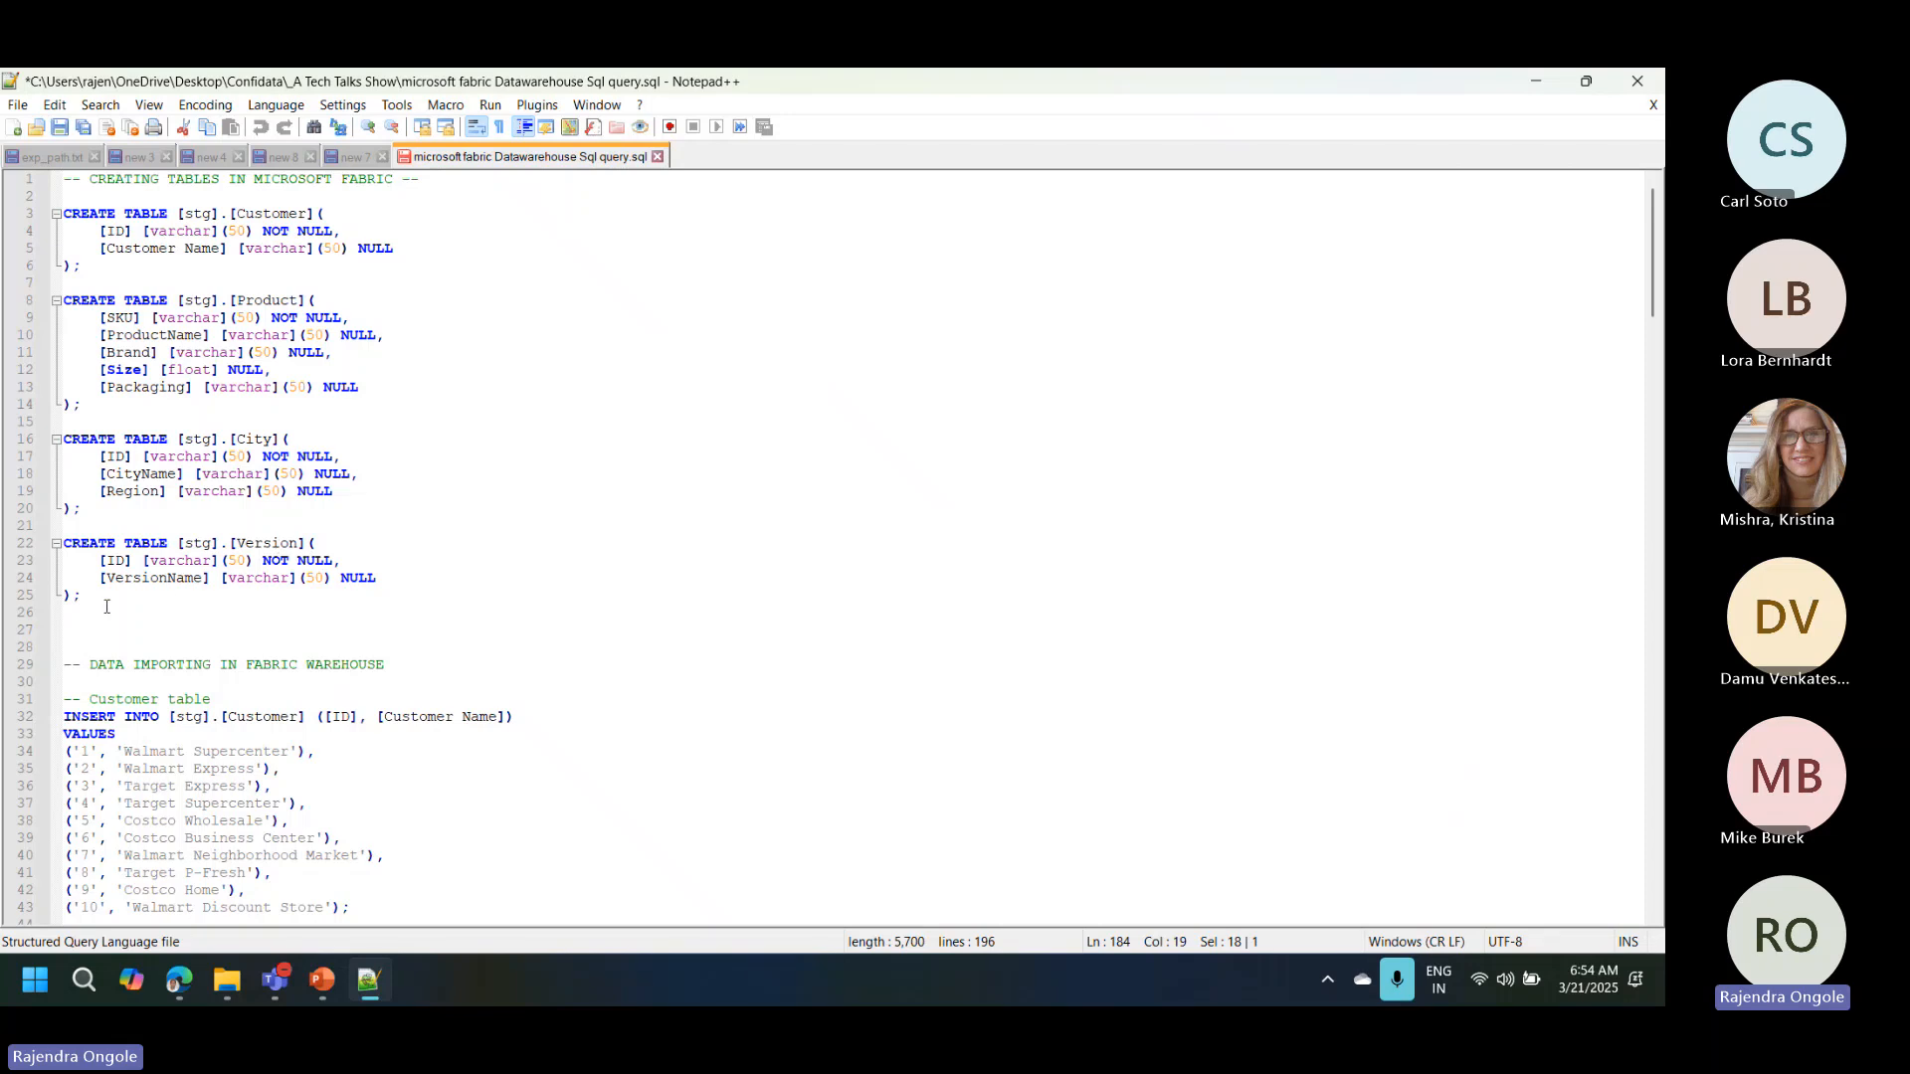
drag(92, 596, 3, 195)
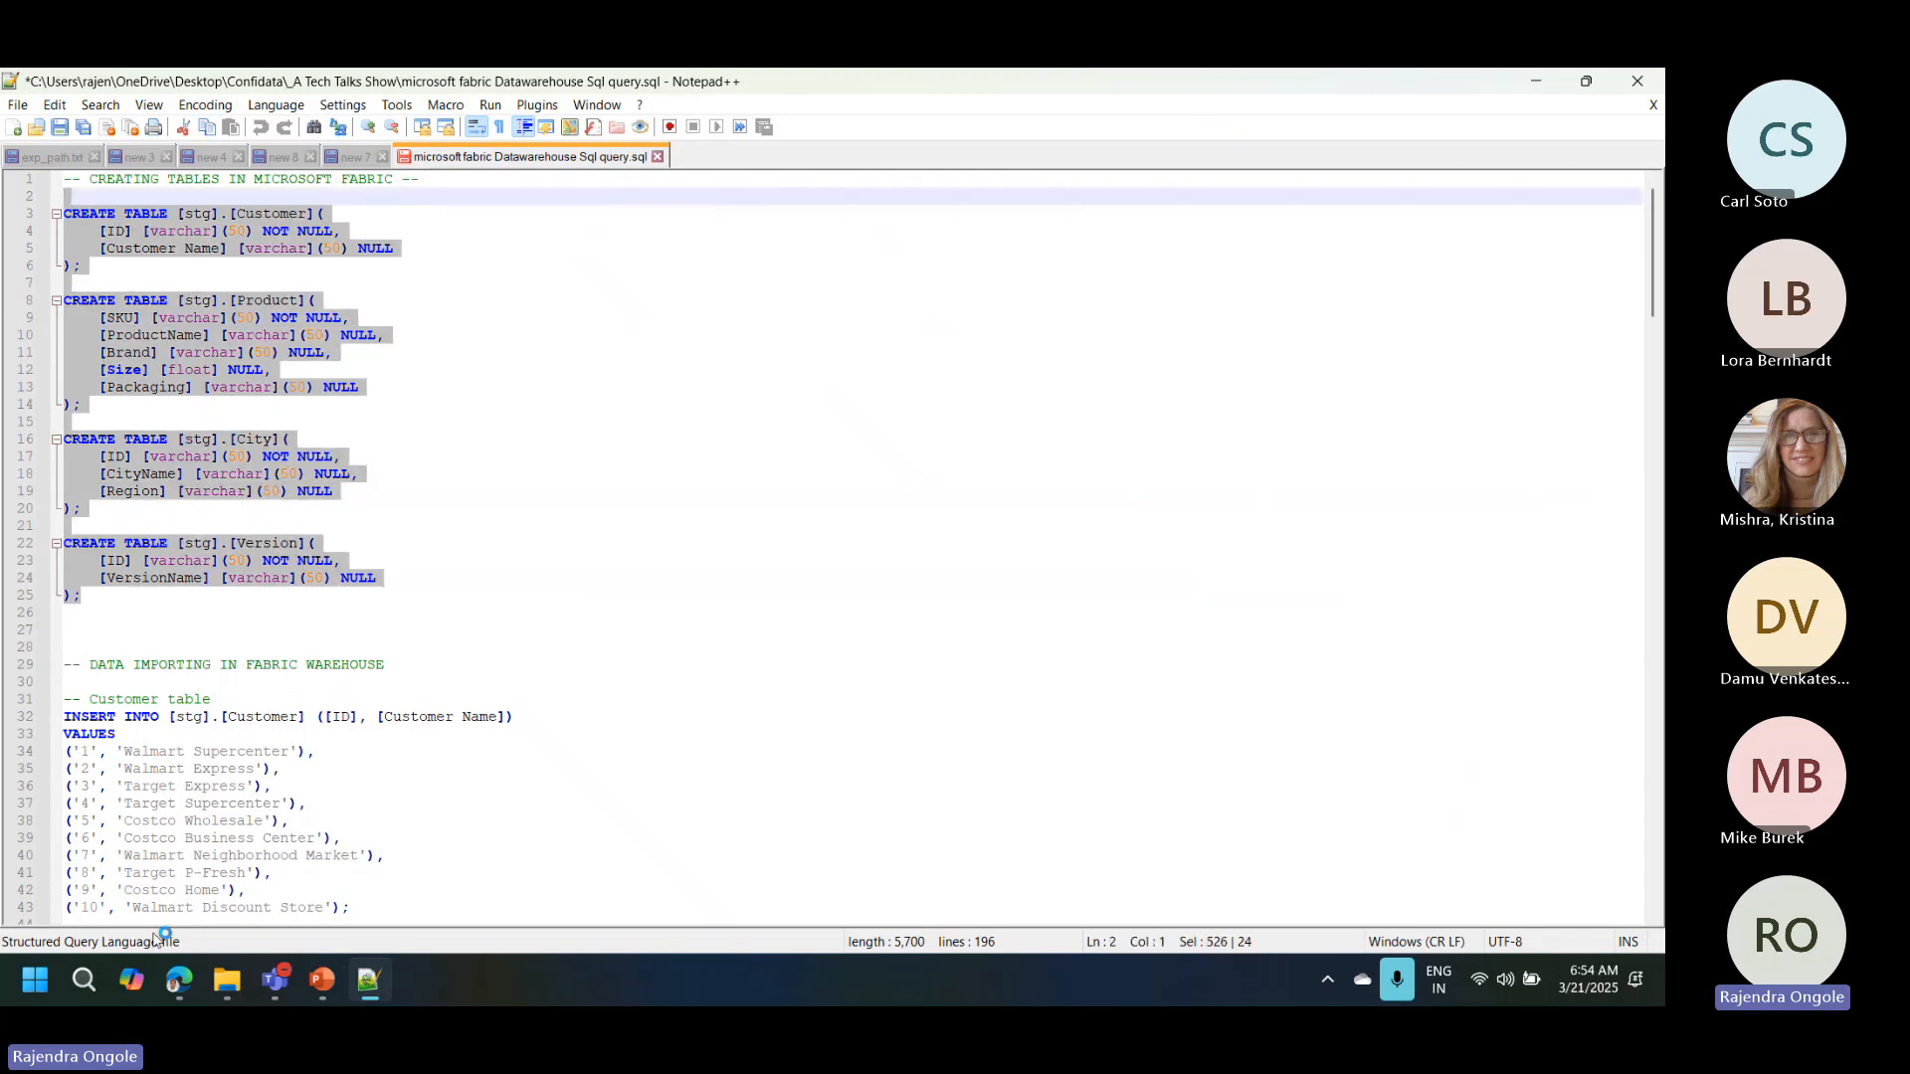
click(179, 982)
click(459, 405)
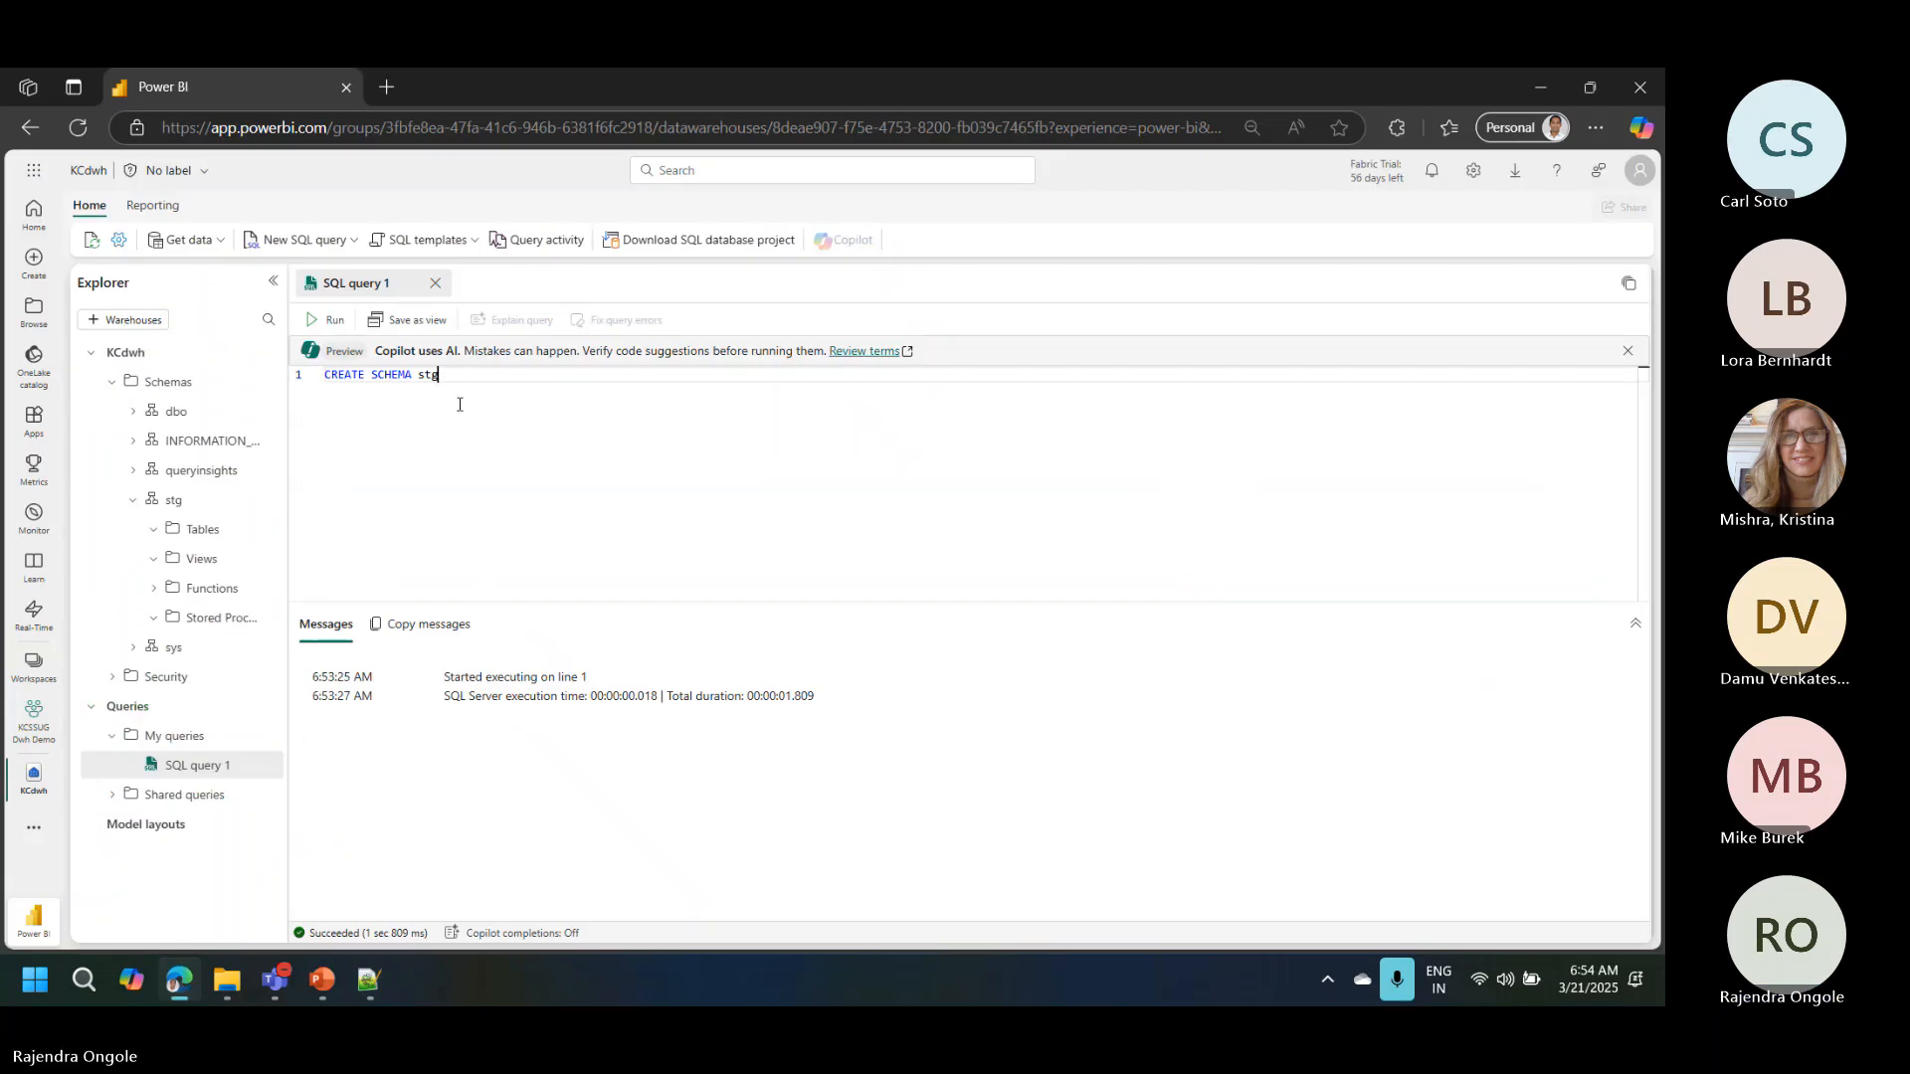
key(ctrl+a)
key(ctrl+v)
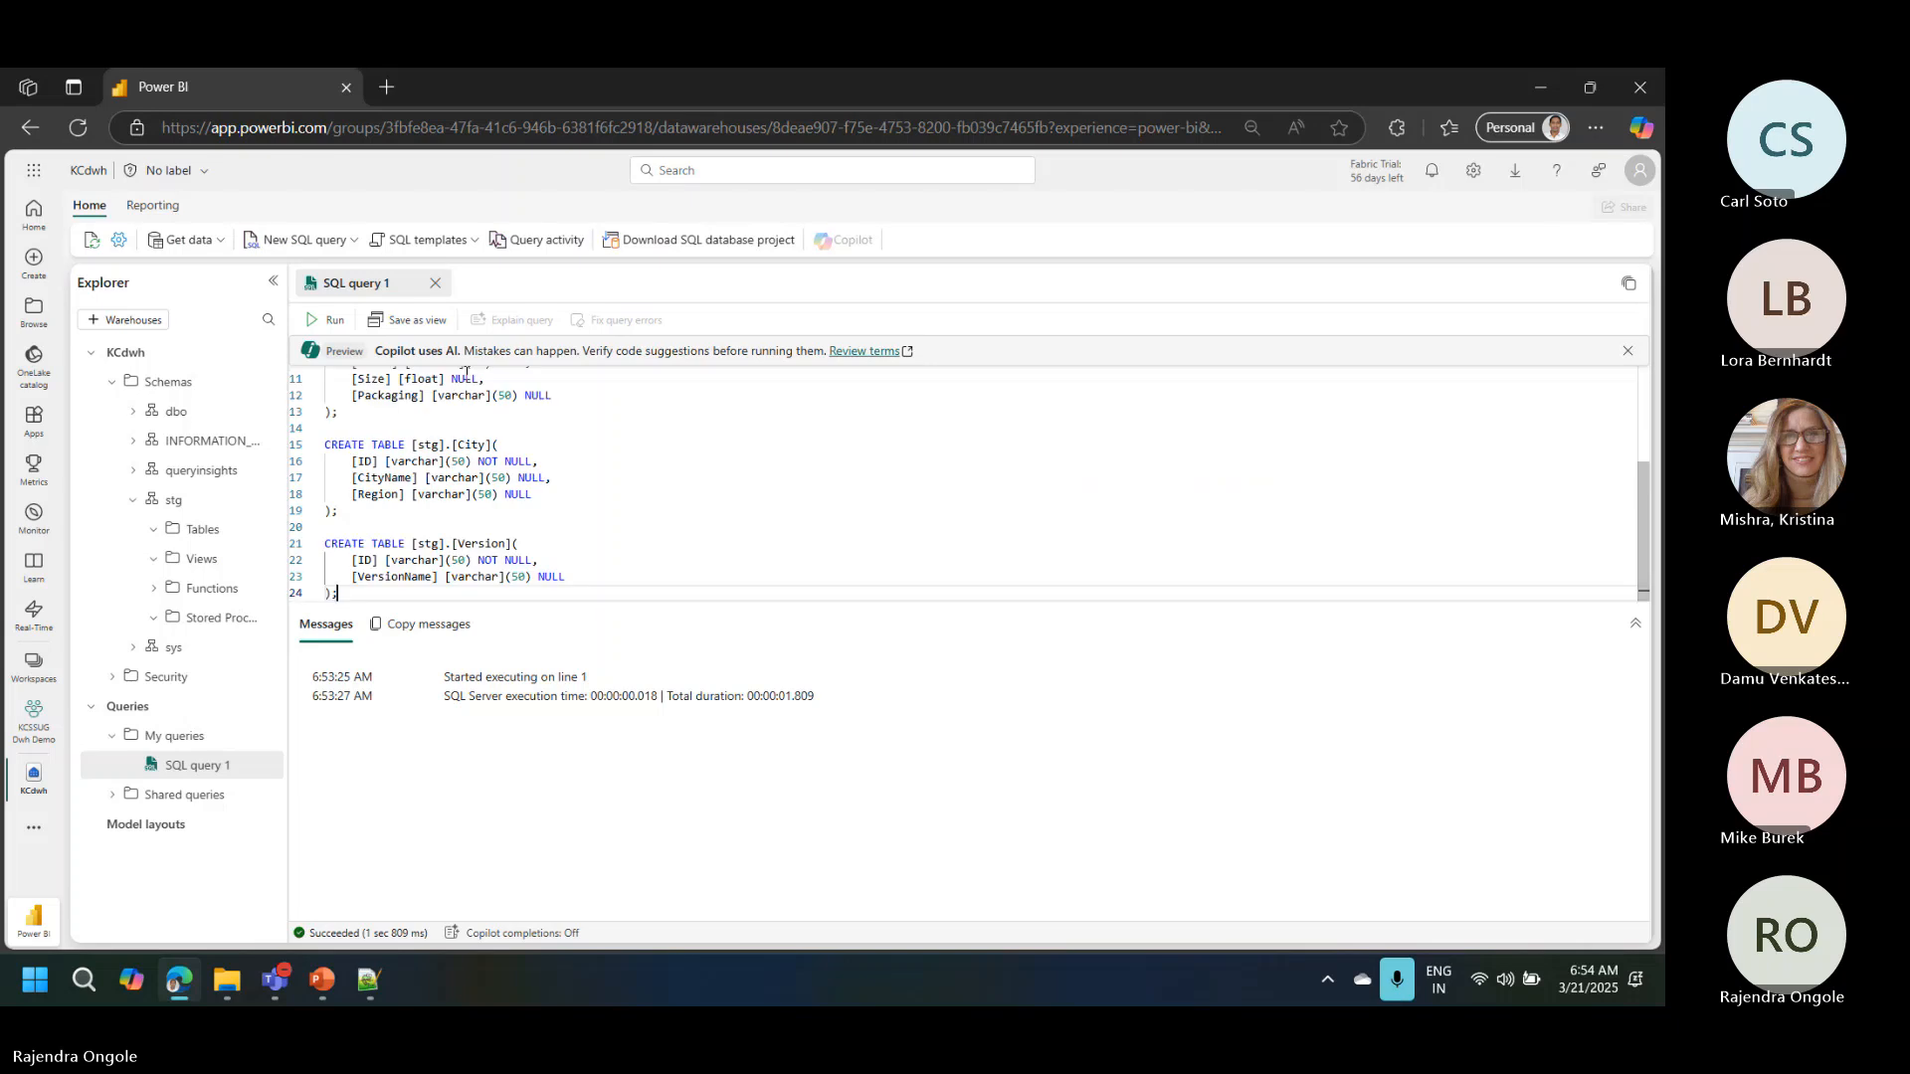
click(328, 320)
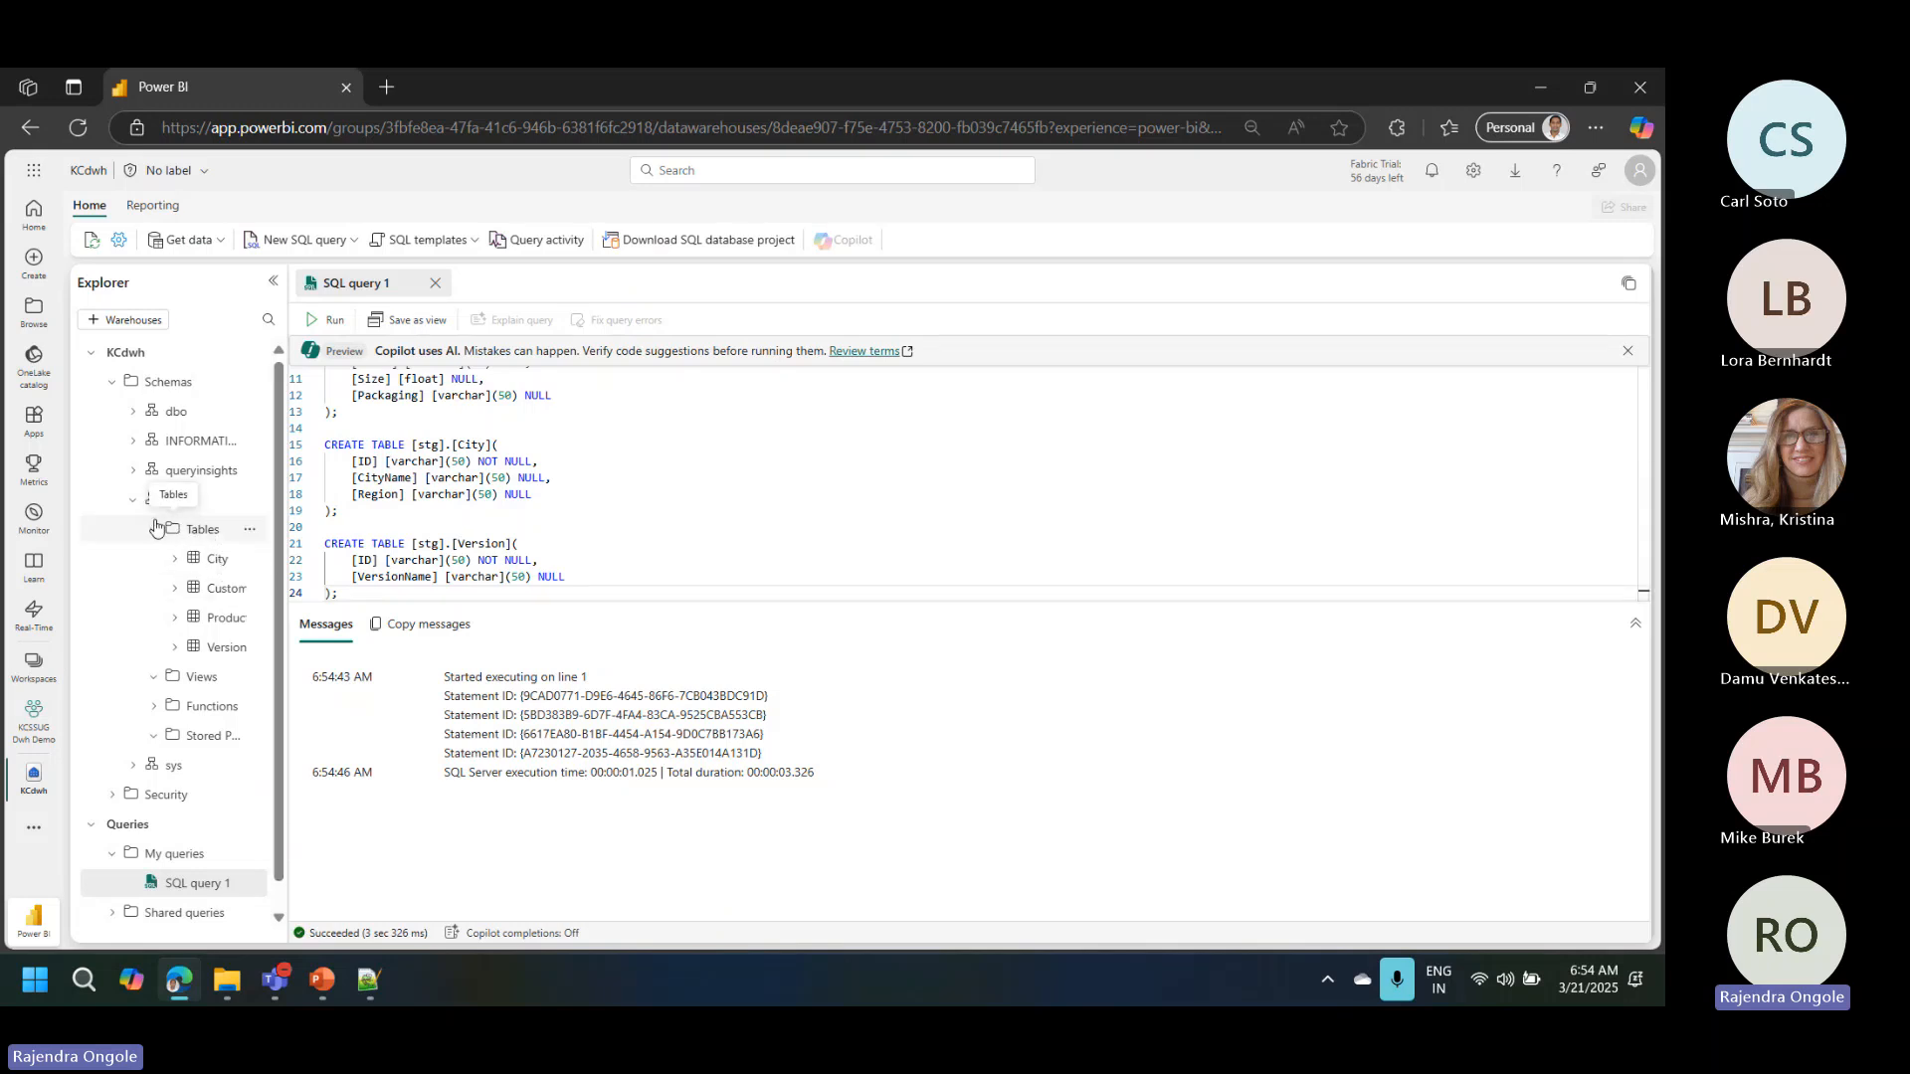
Step: Preview the data of the stg City and Customer tables and return to the SQL query
click(216, 561)
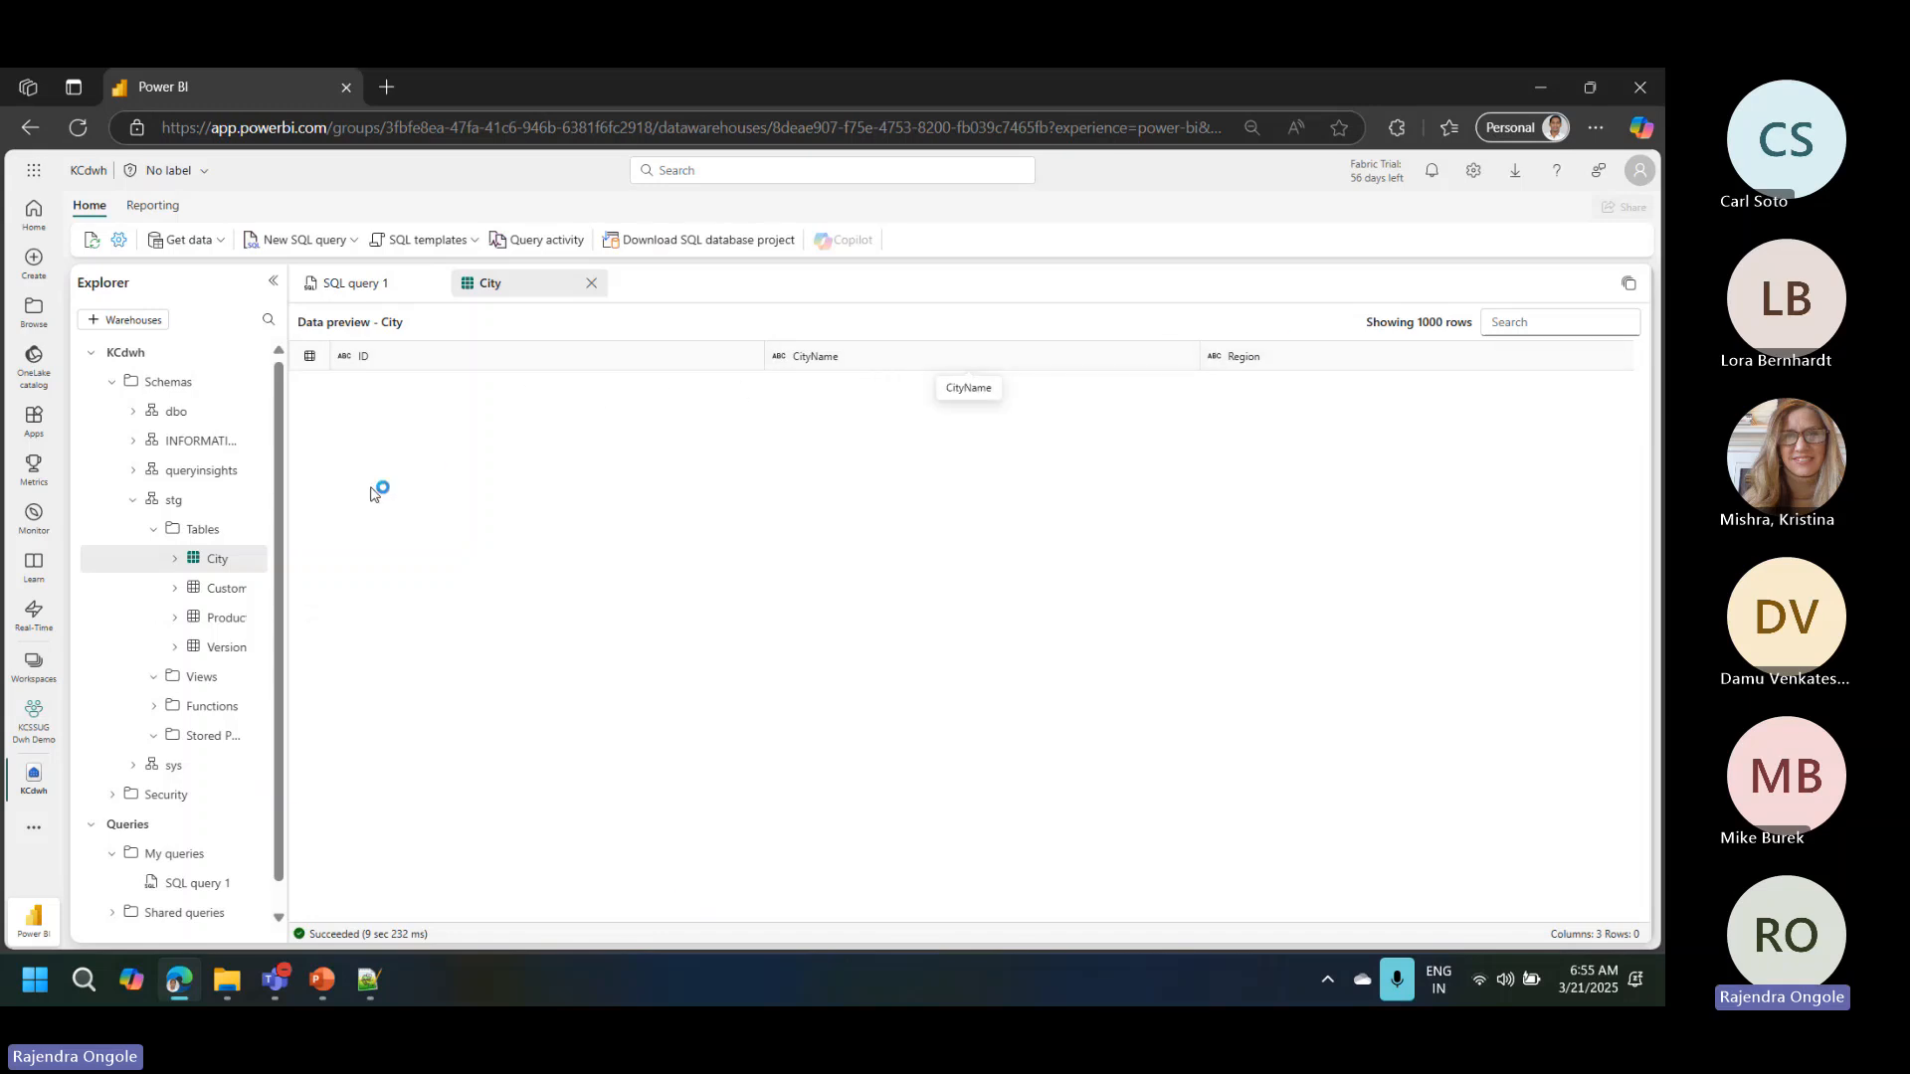
click(220, 591)
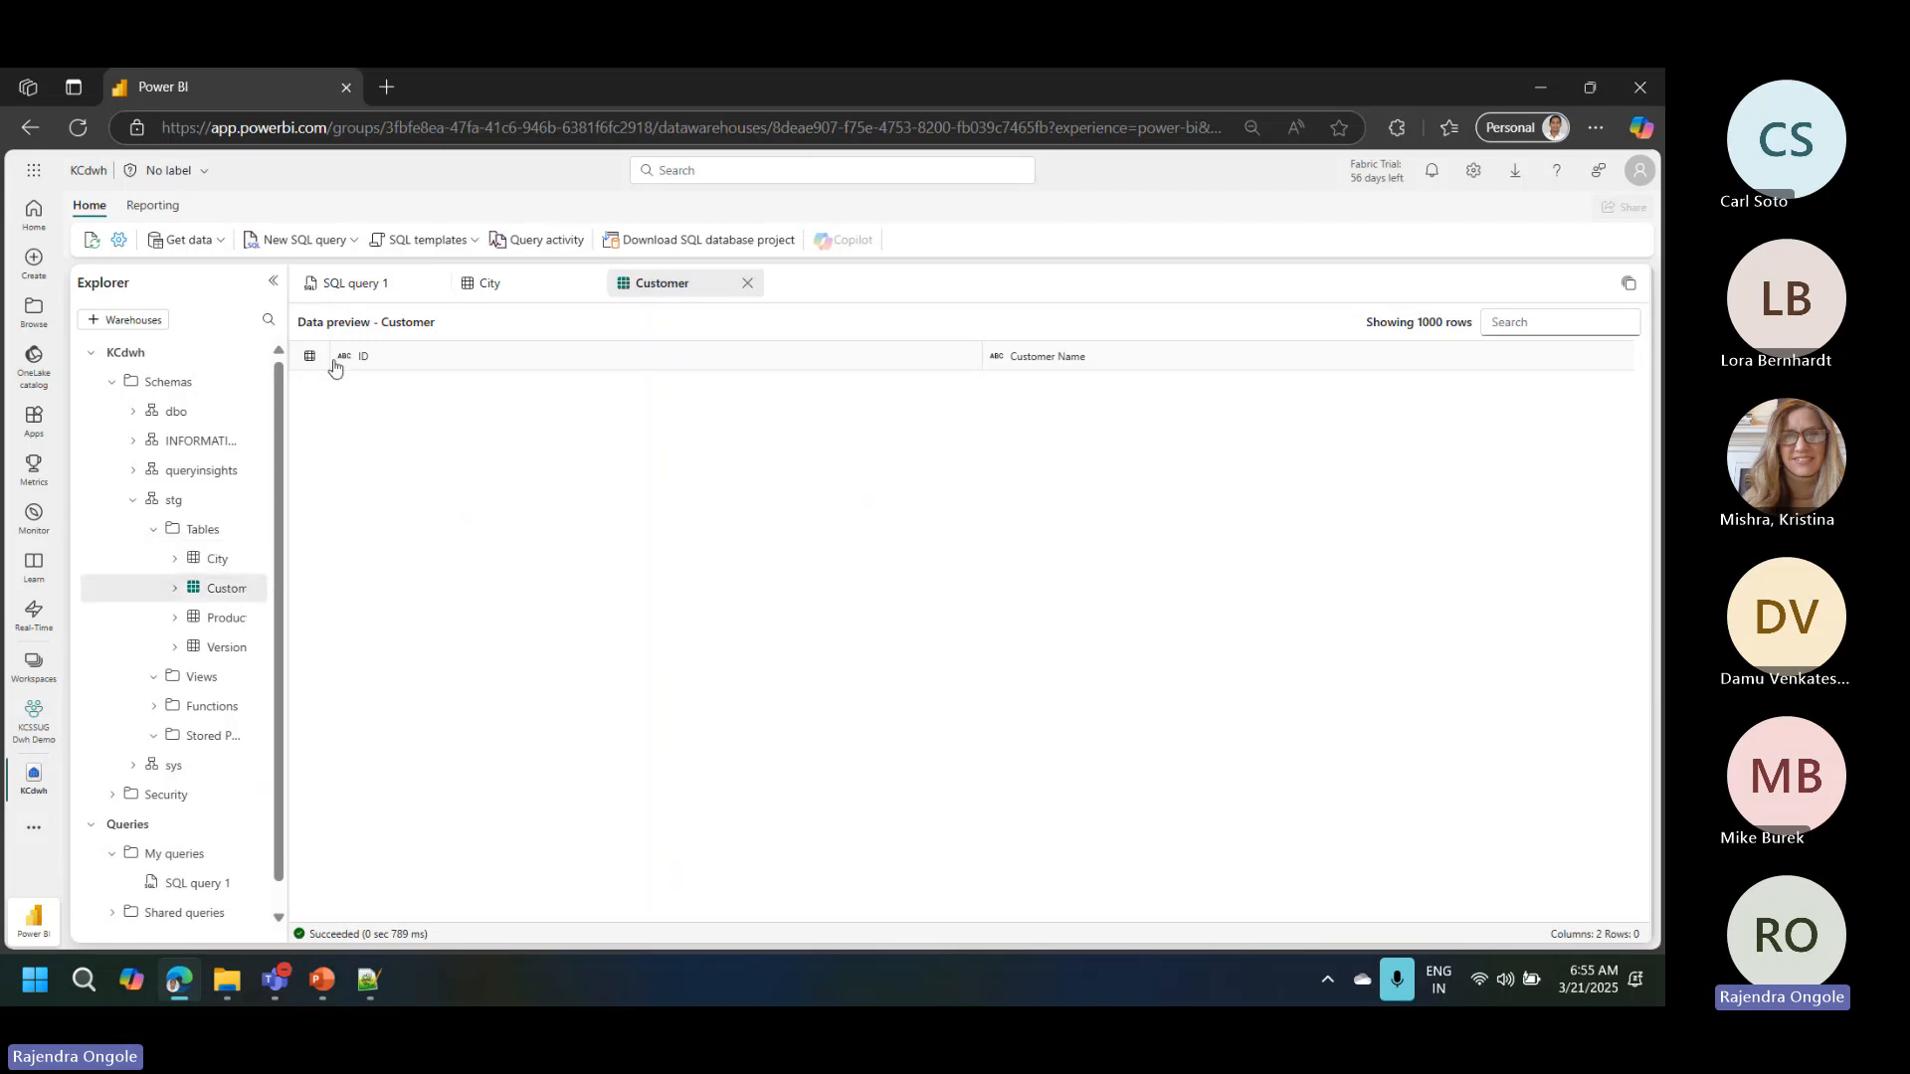
click(359, 291)
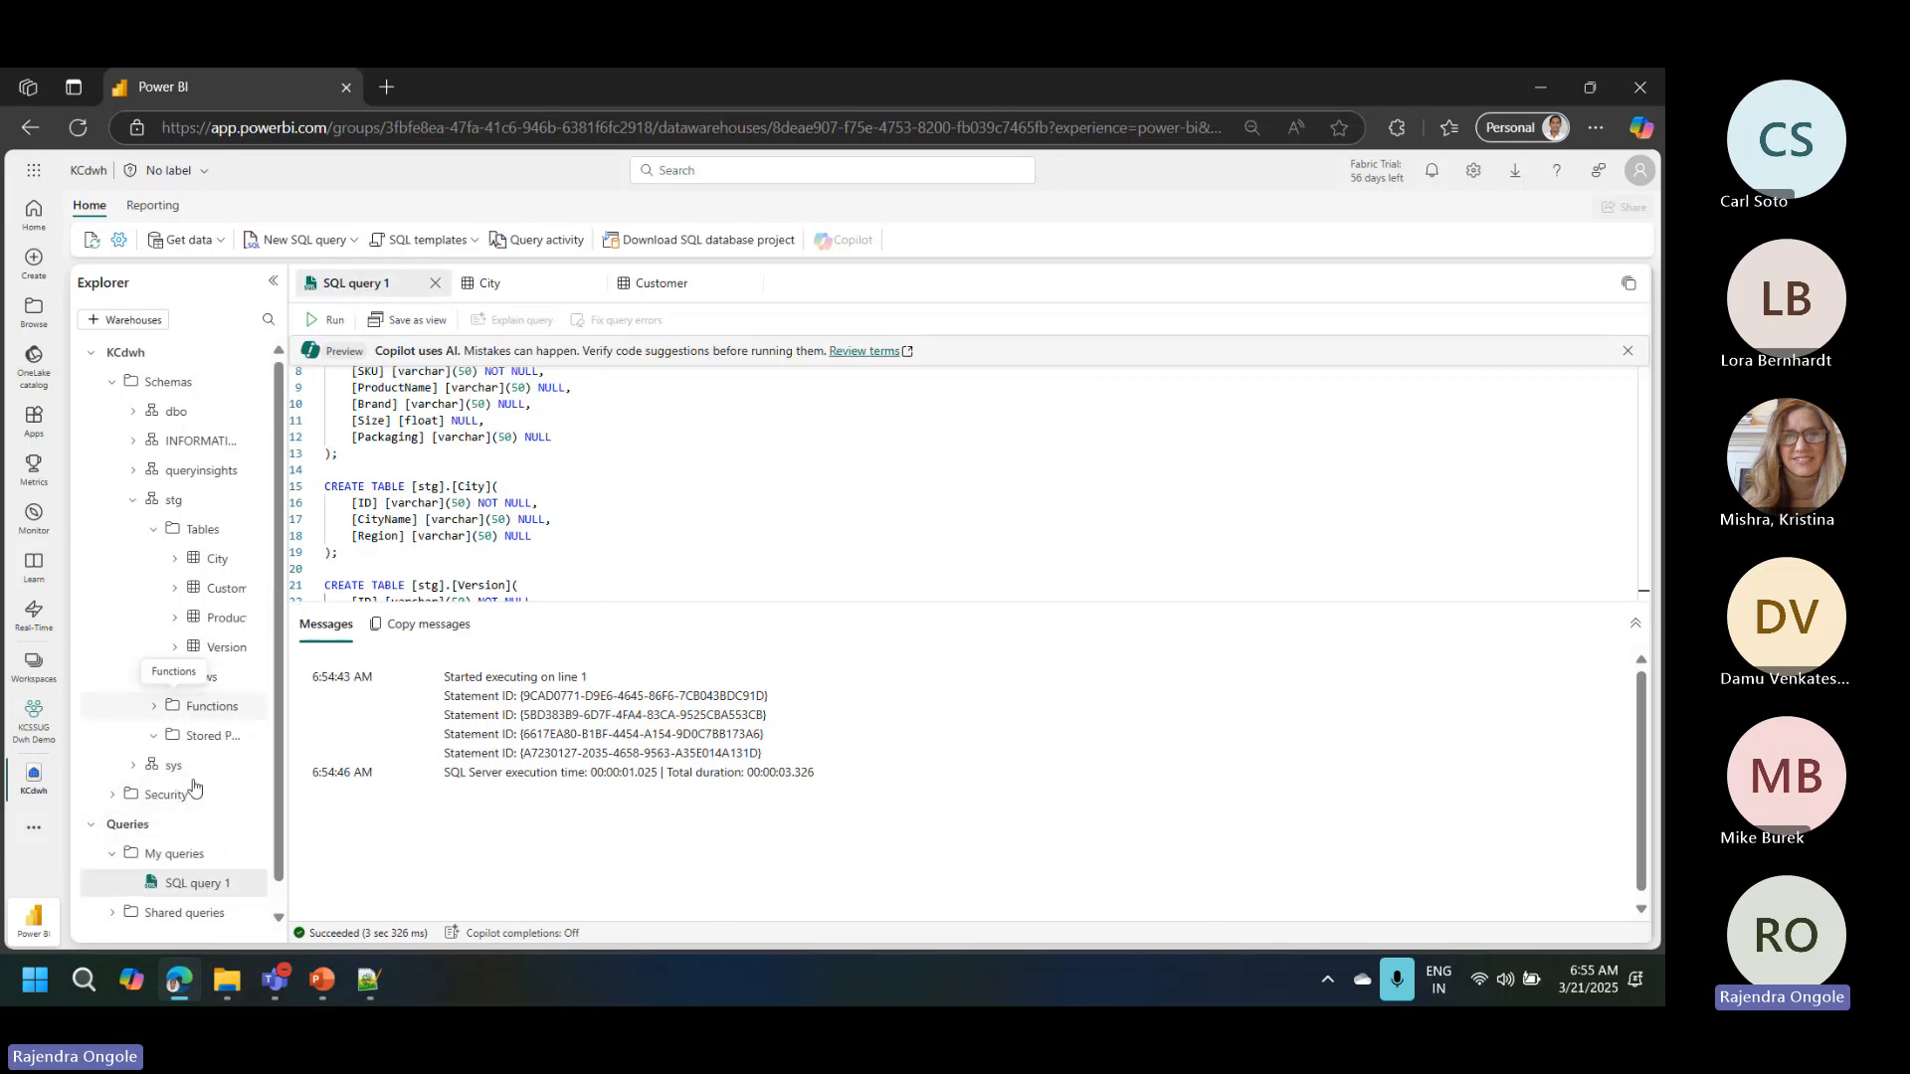
Step: Rename the SQL query as "Create Tables"
right_click(364, 288)
click(418, 327)
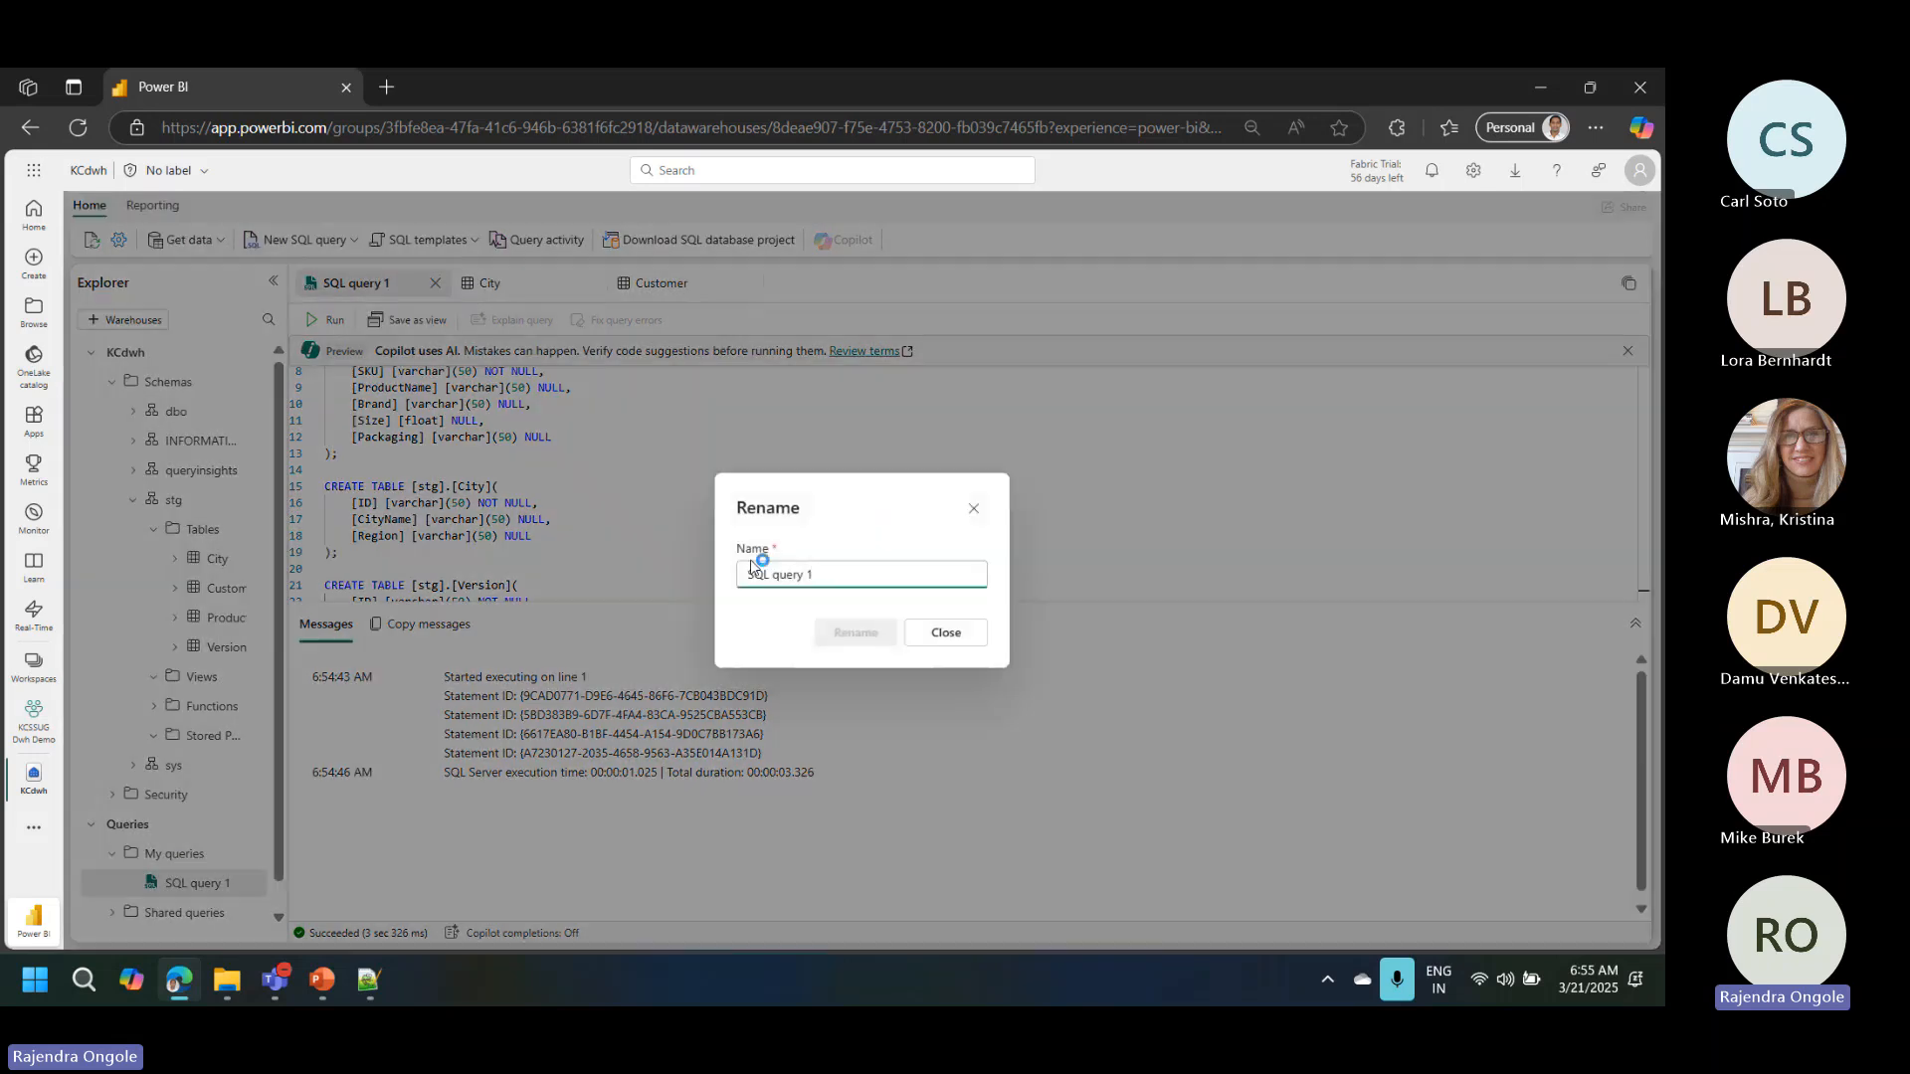
text(a)
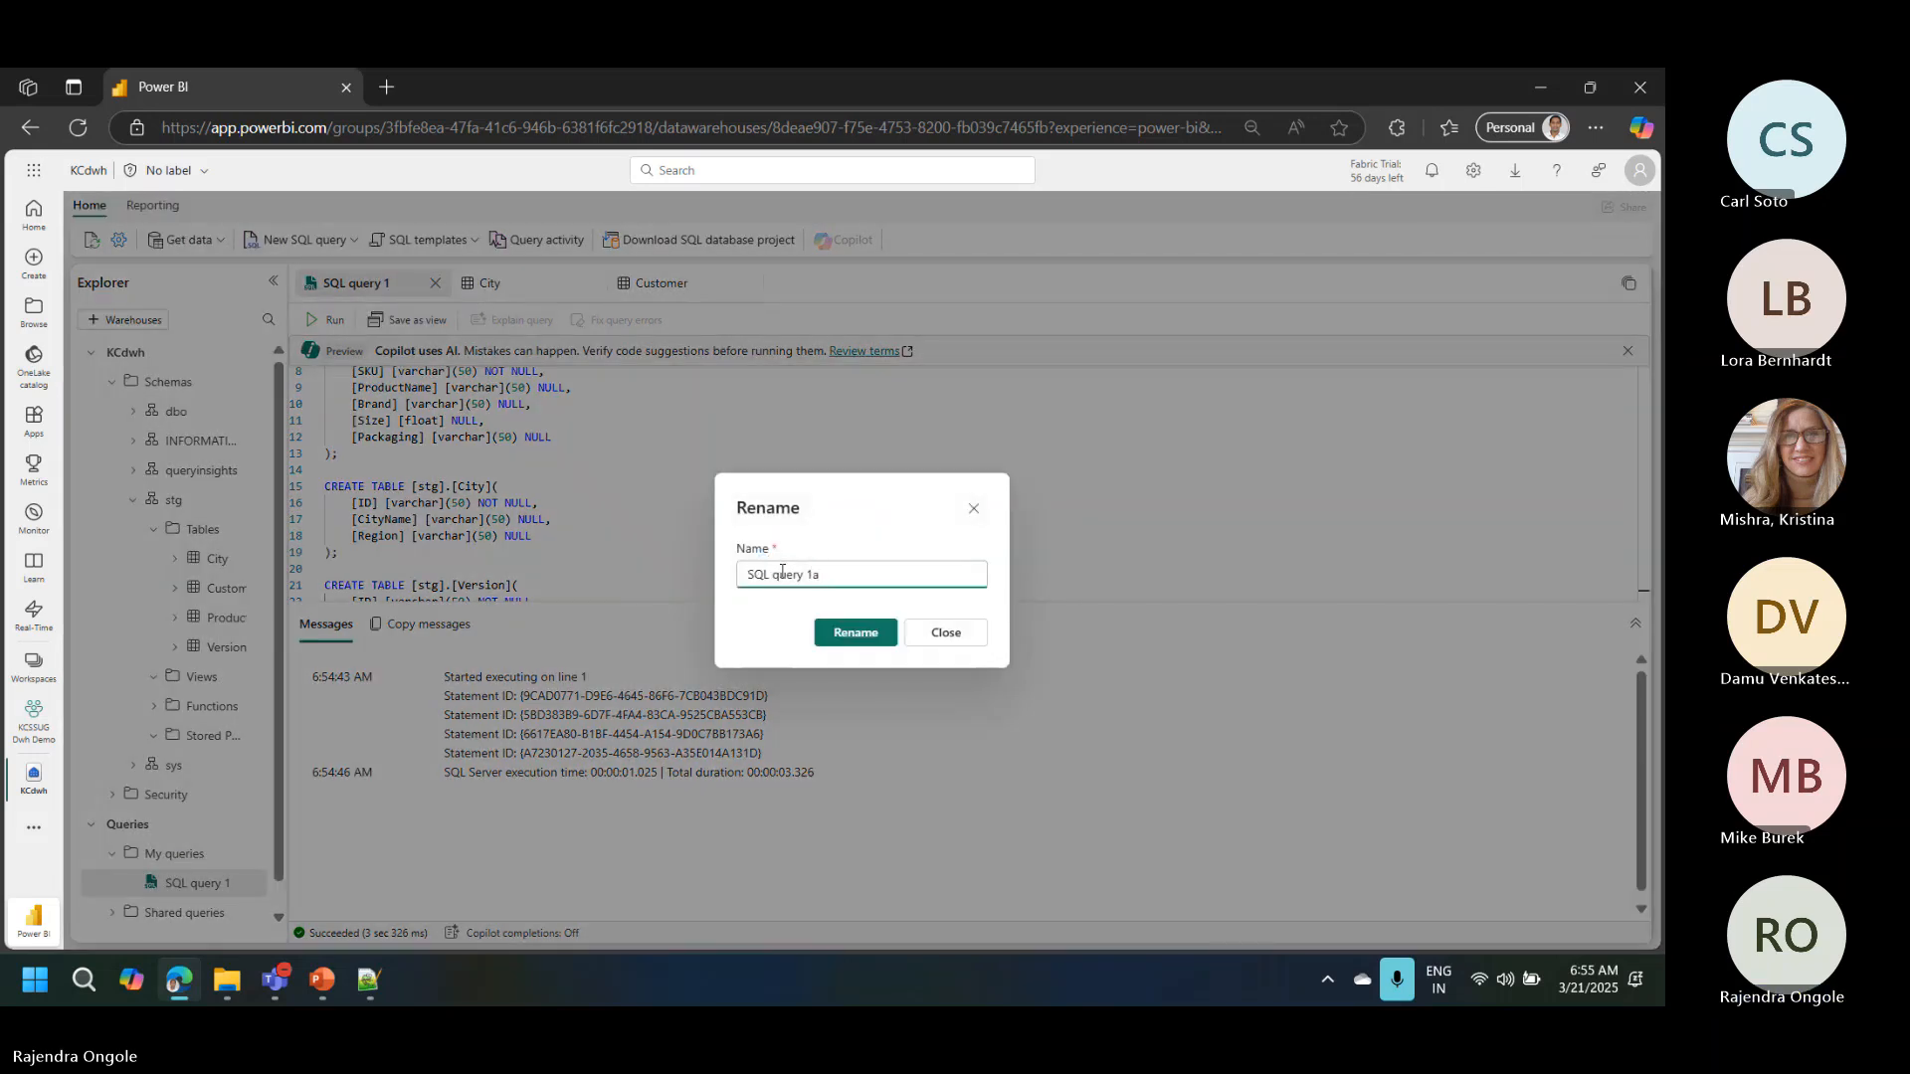
key(ctrl+a)
text(Create t)
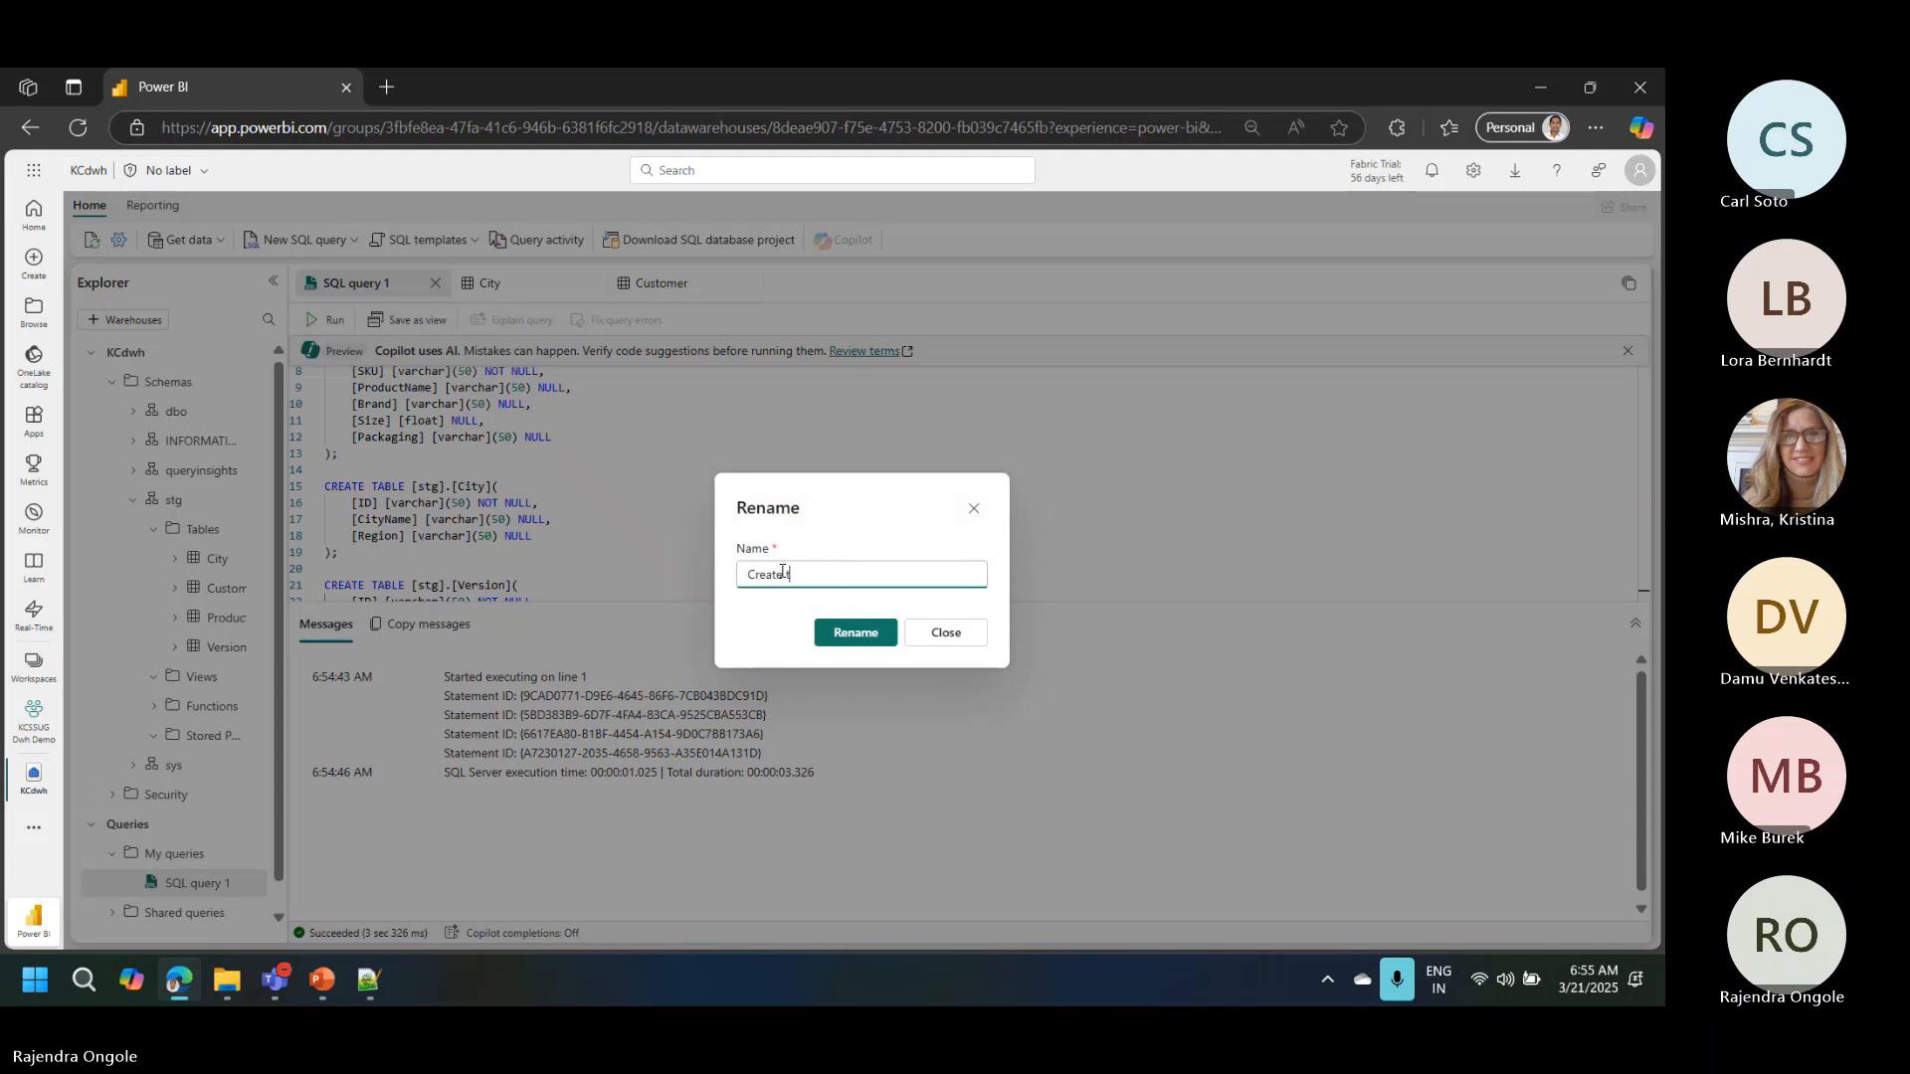
text(able)
key(BackSpace)
key(BackSpace)
key(BackSpace)
key(BackSpace)
key(BackSpace)
text(Ta)
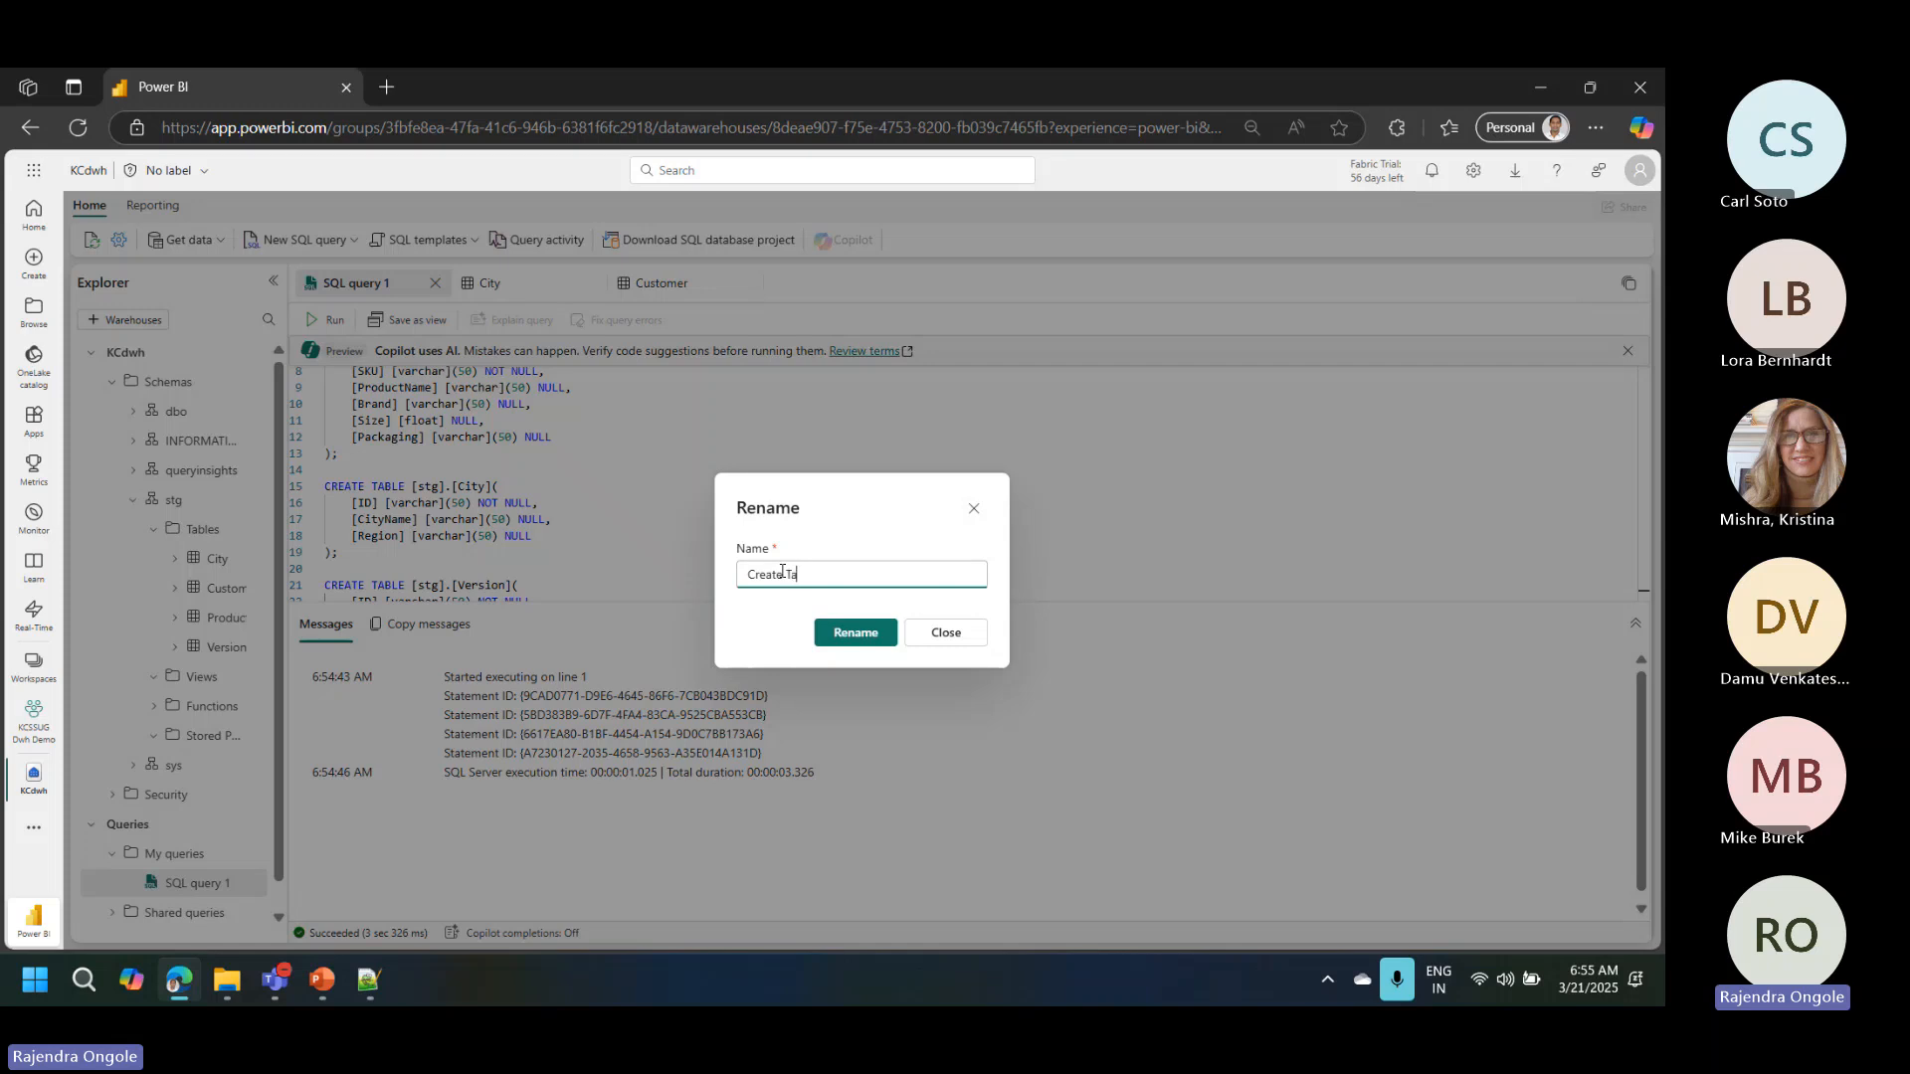
text(bles)
click(853, 637)
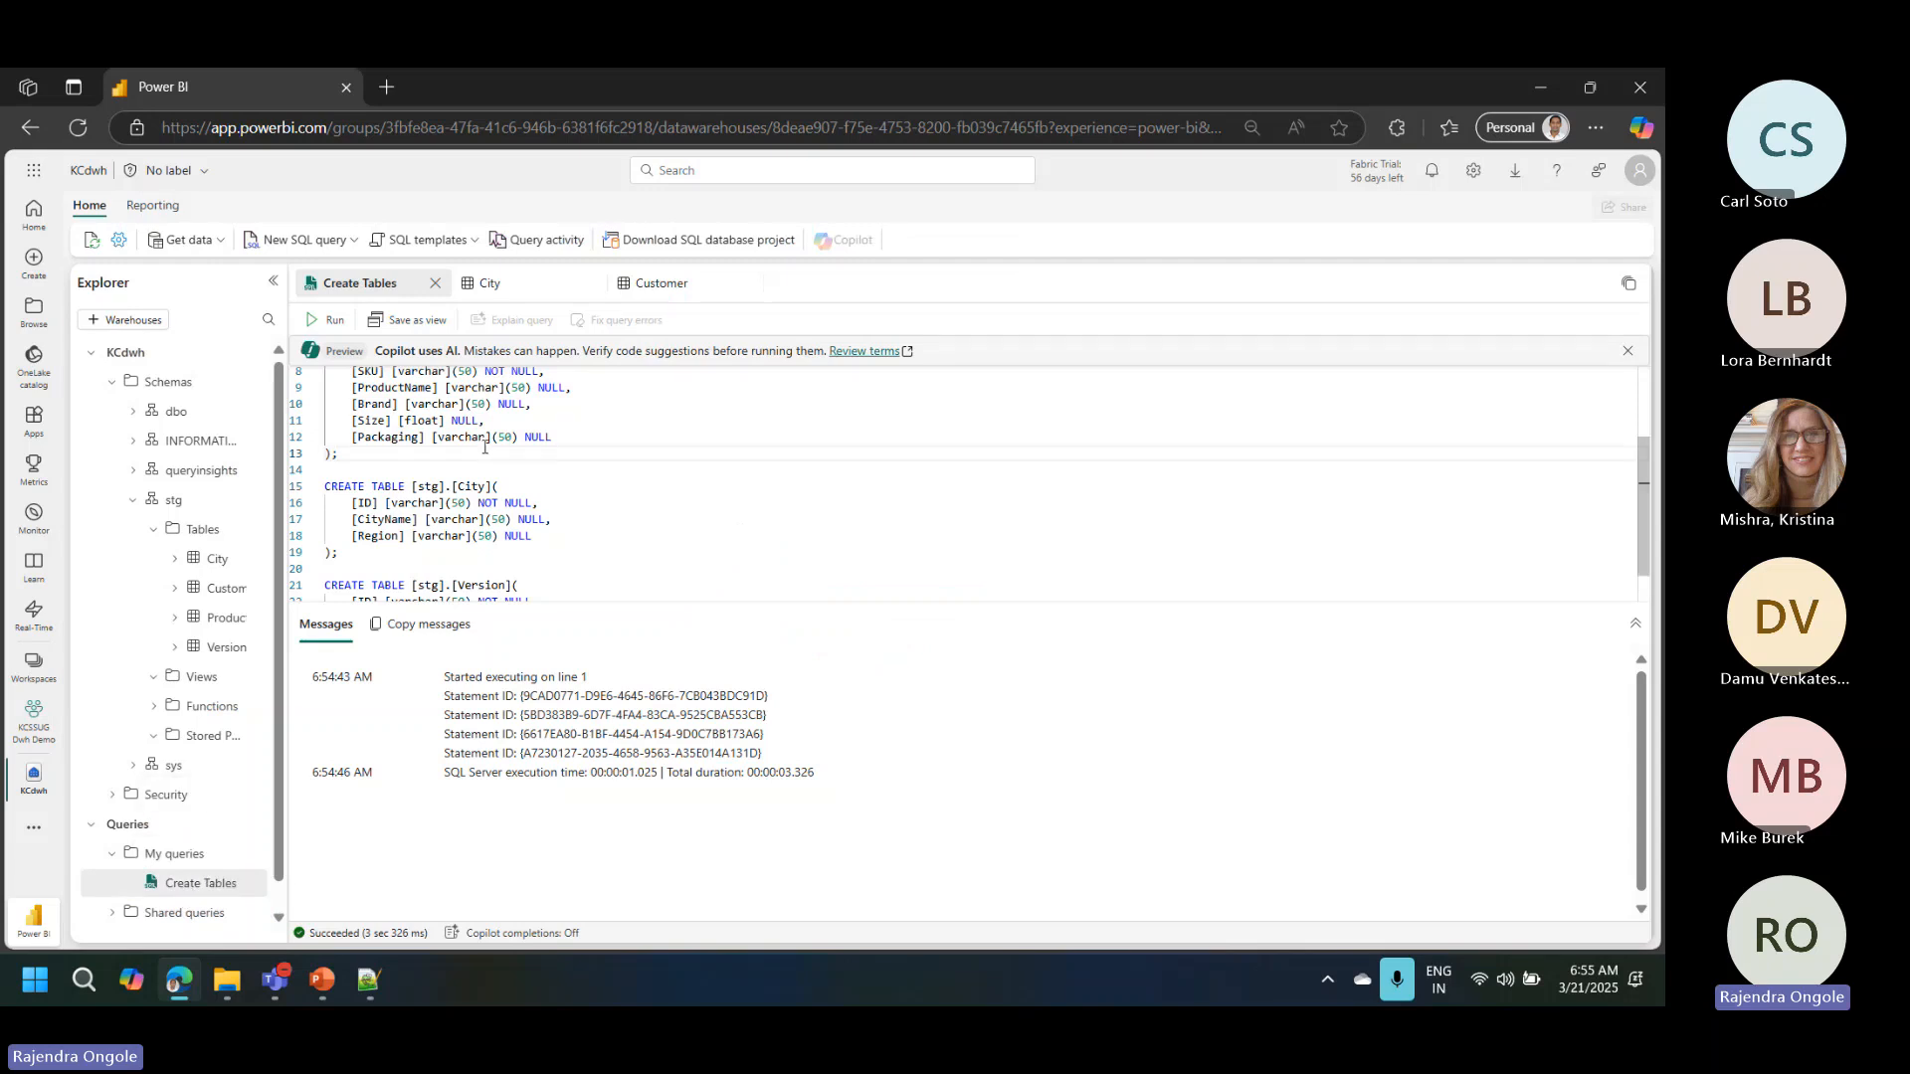
Step: Switch to Notepad++ and copy the INSERT INTO statements from the Customer table comment through the Version table values
click(217, 558)
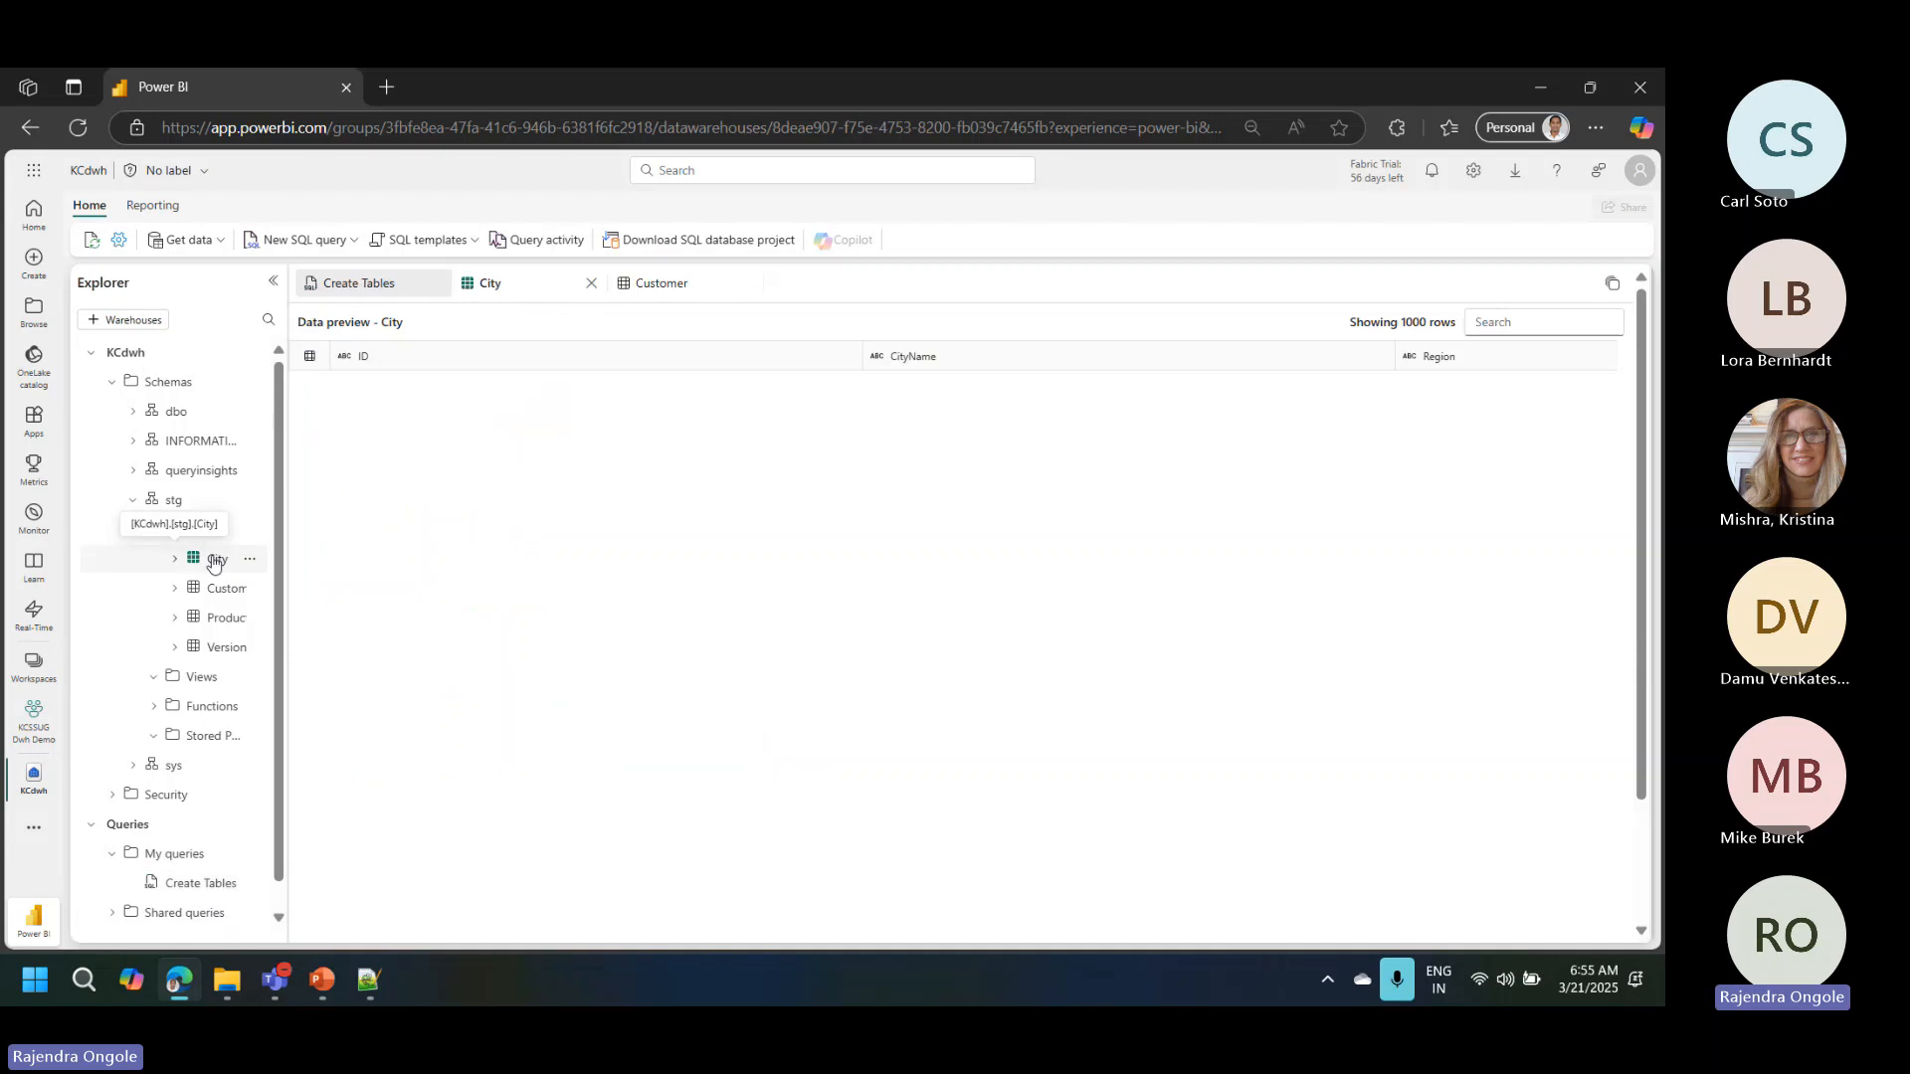
click(368, 981)
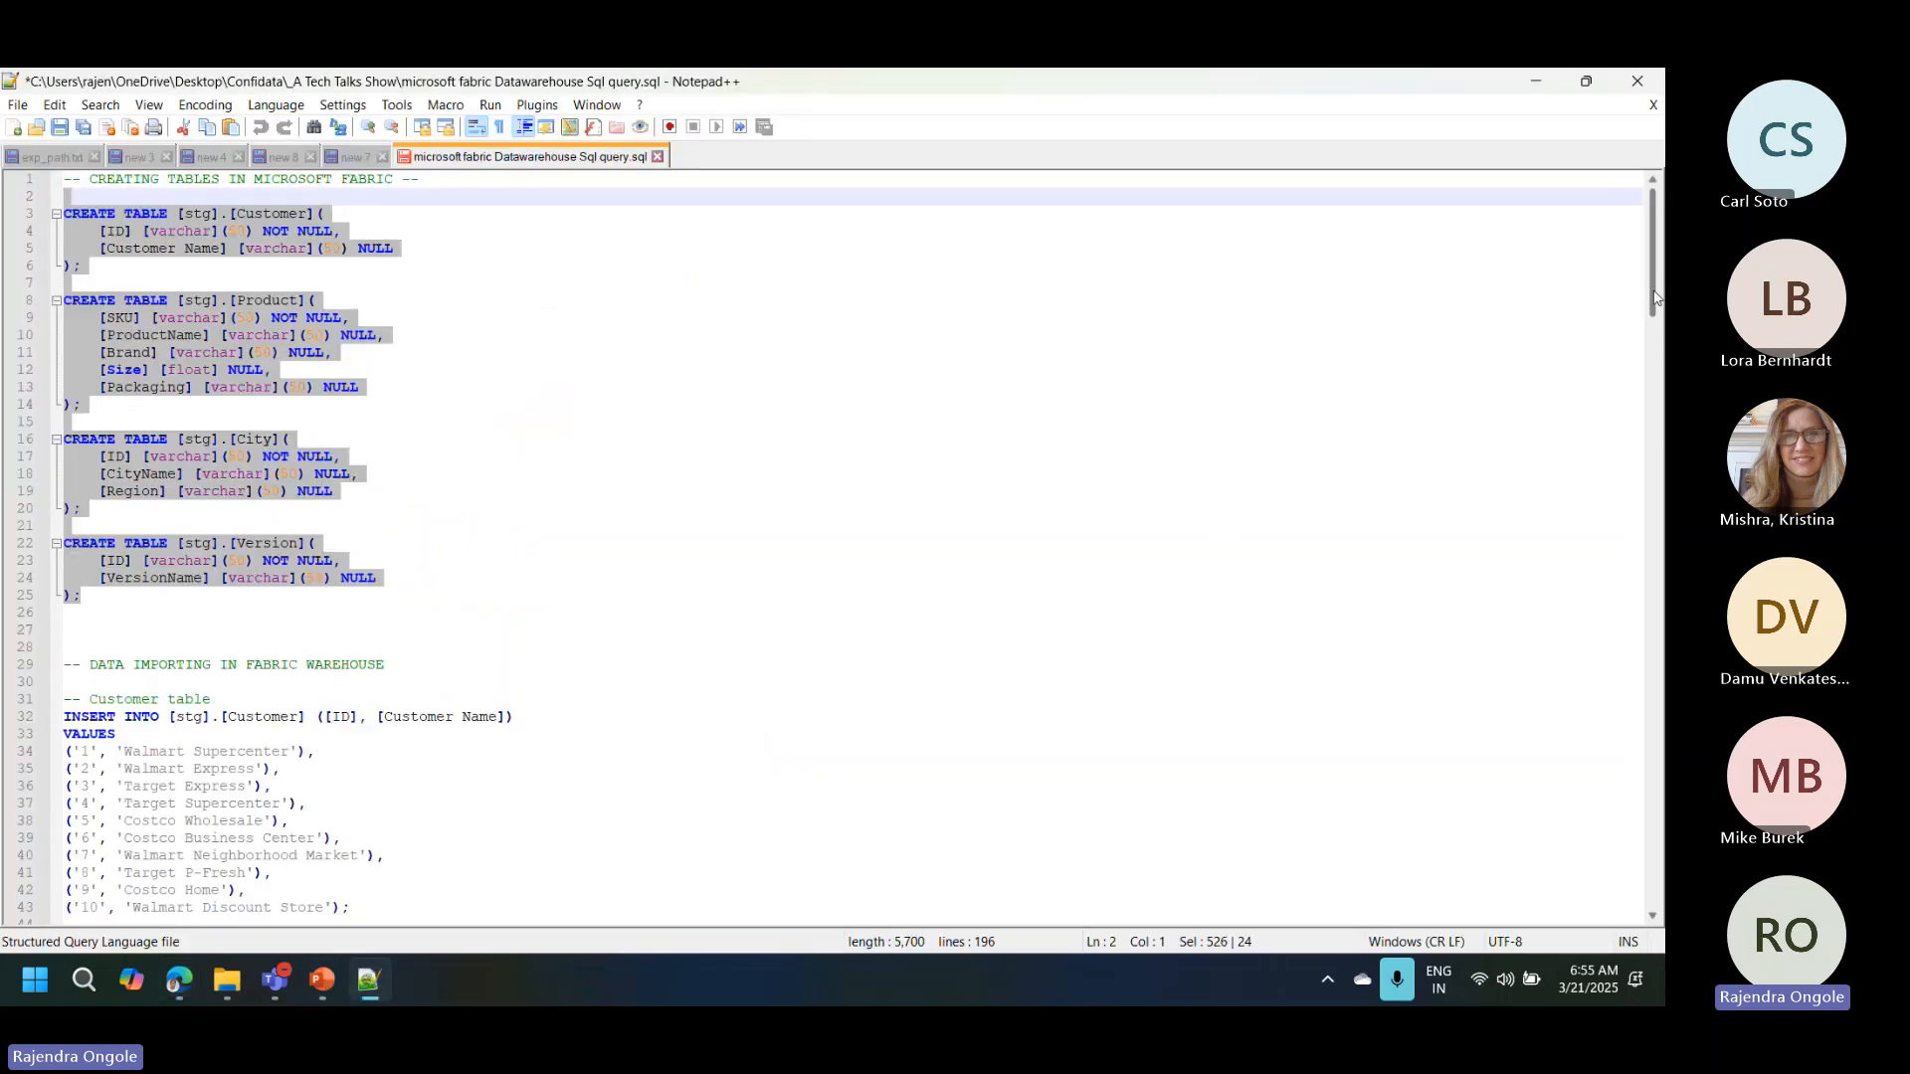
drag(1656, 297, 1656, 383)
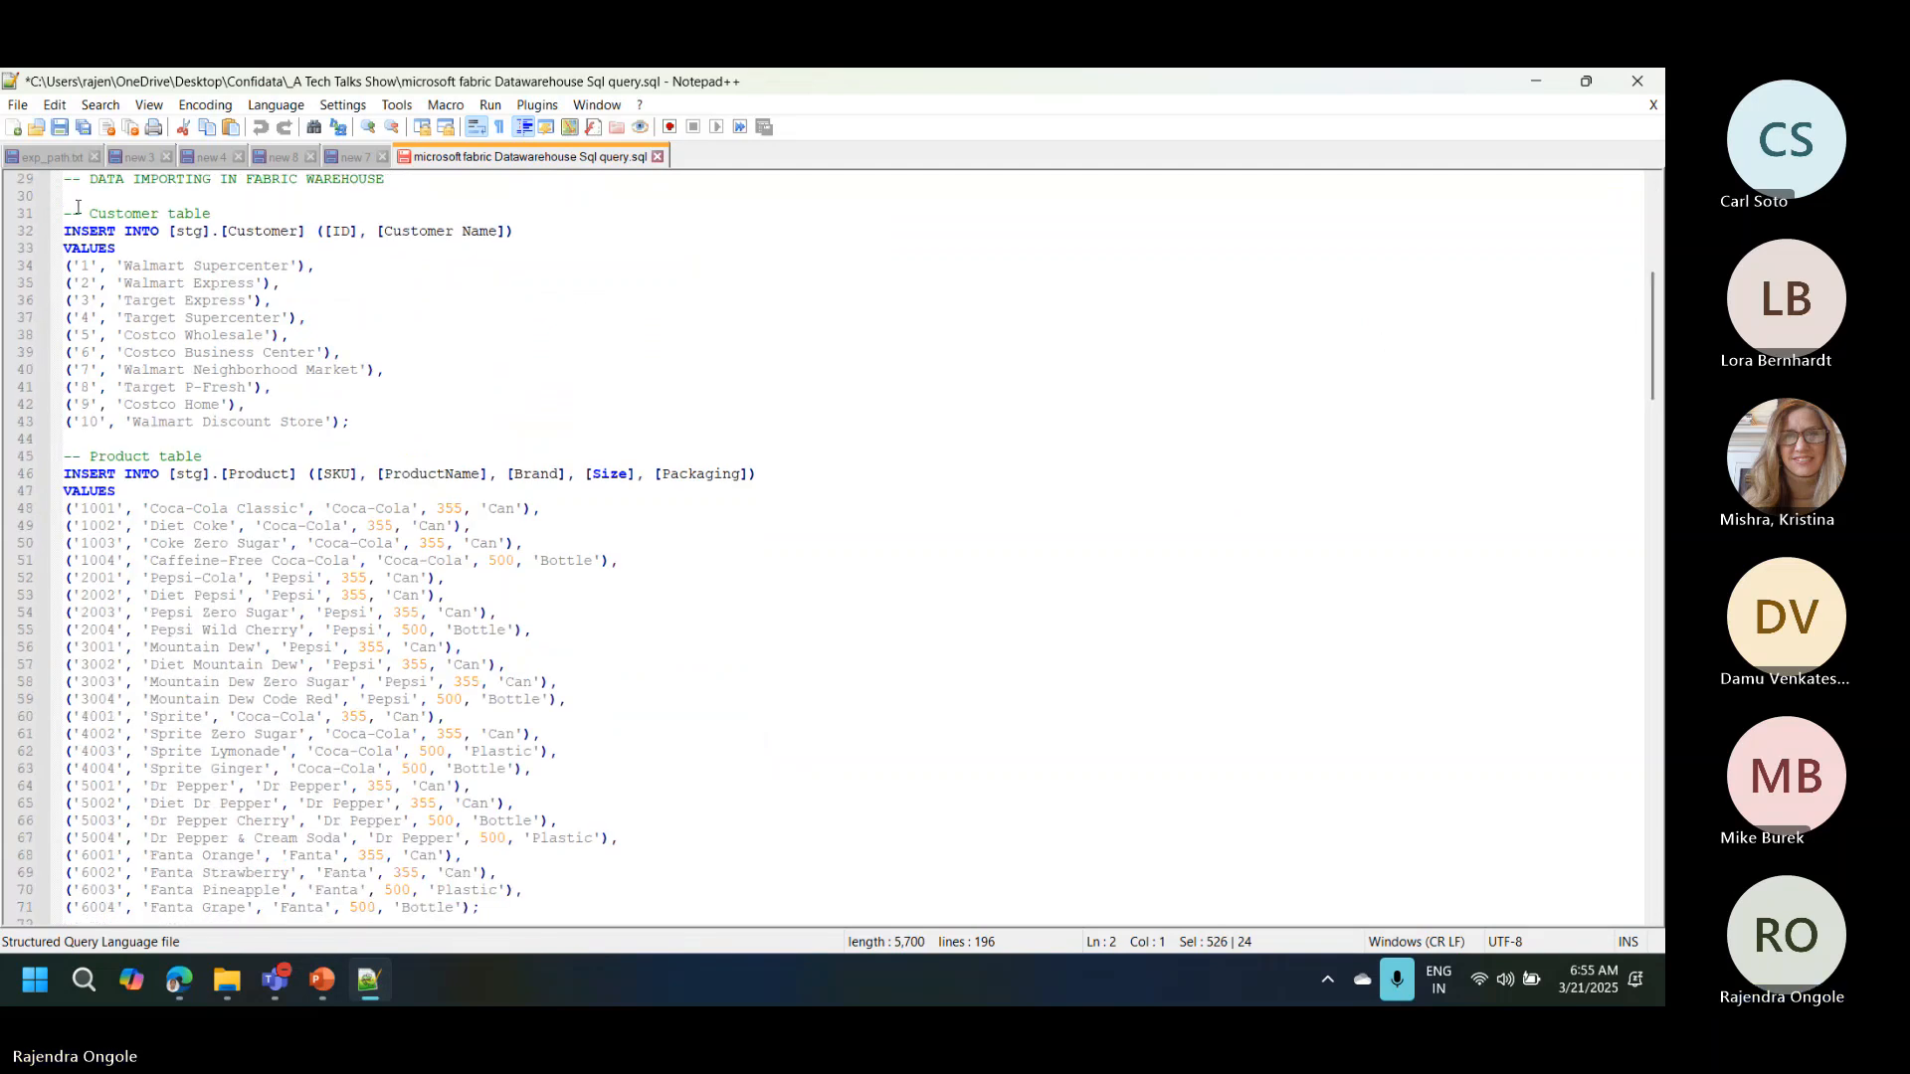
drag(67, 210, 301, 612)
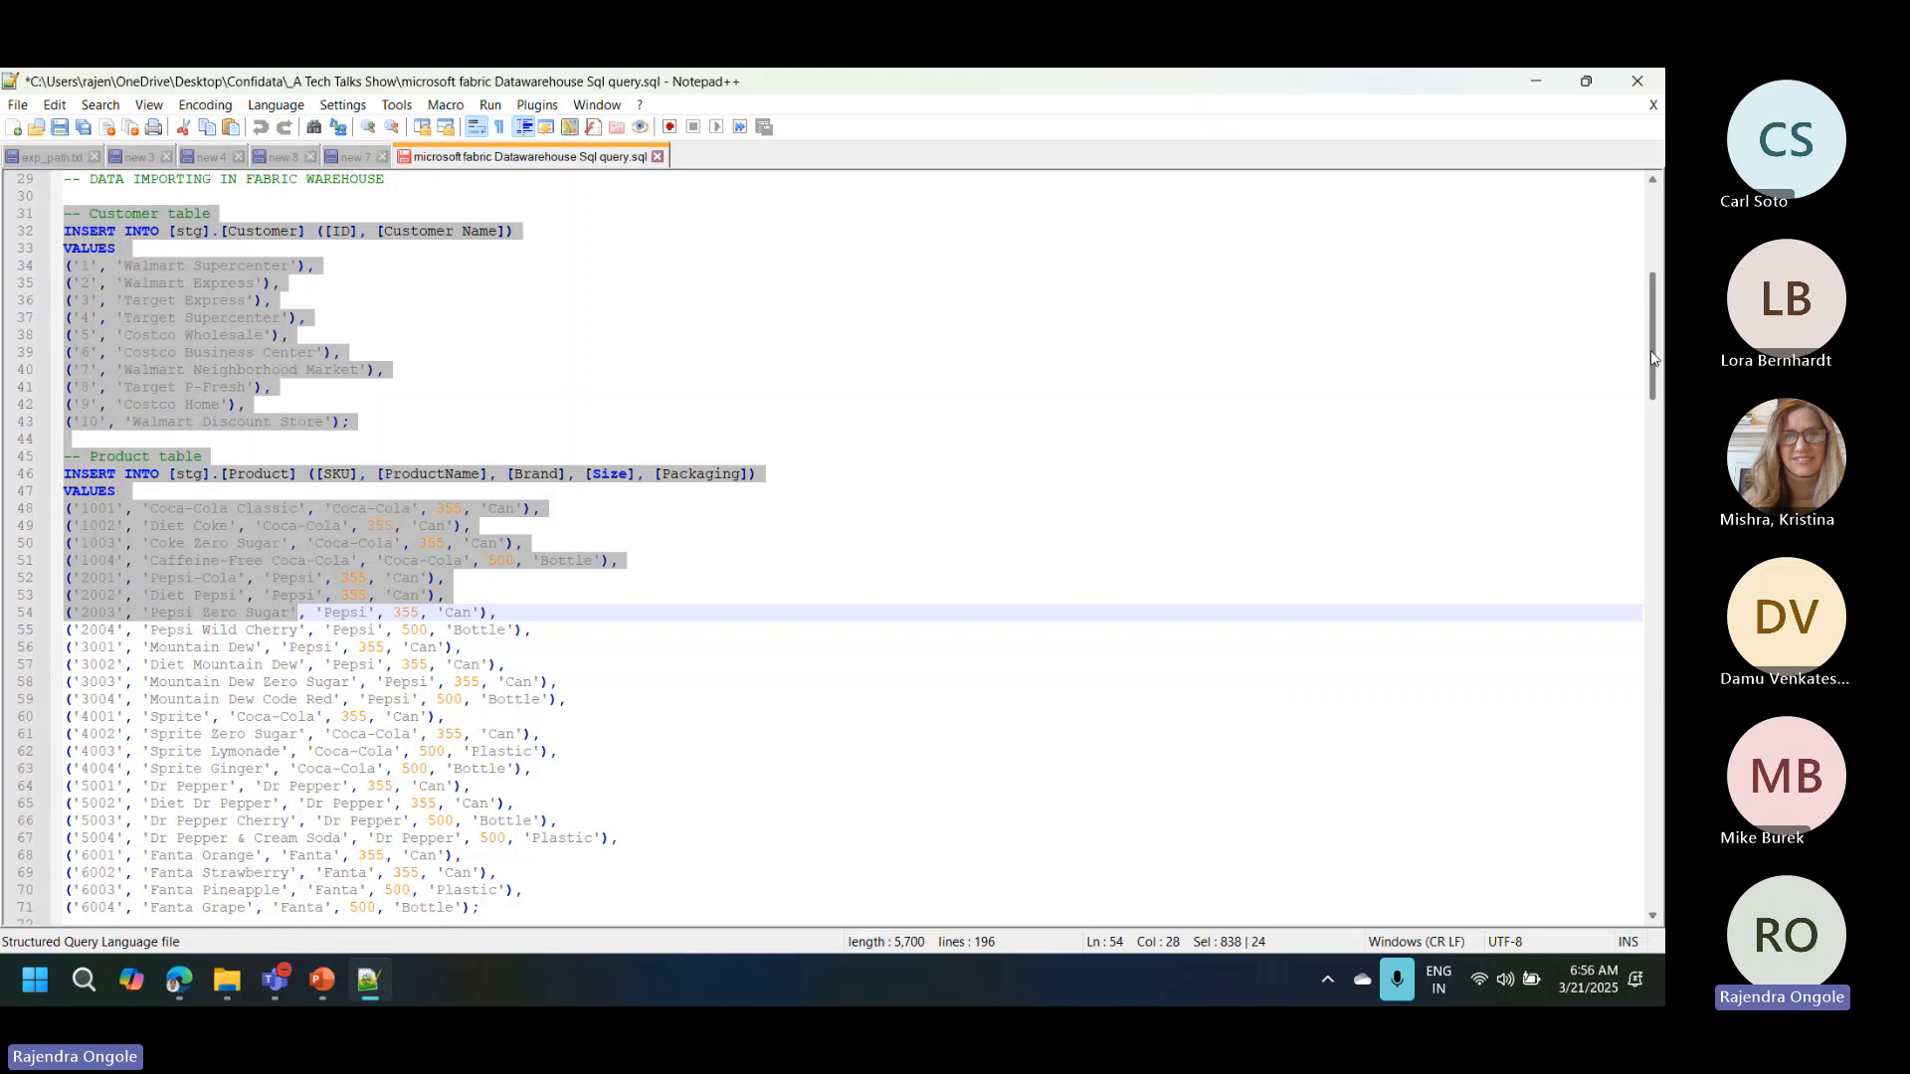
drag(1651, 358, 1651, 510)
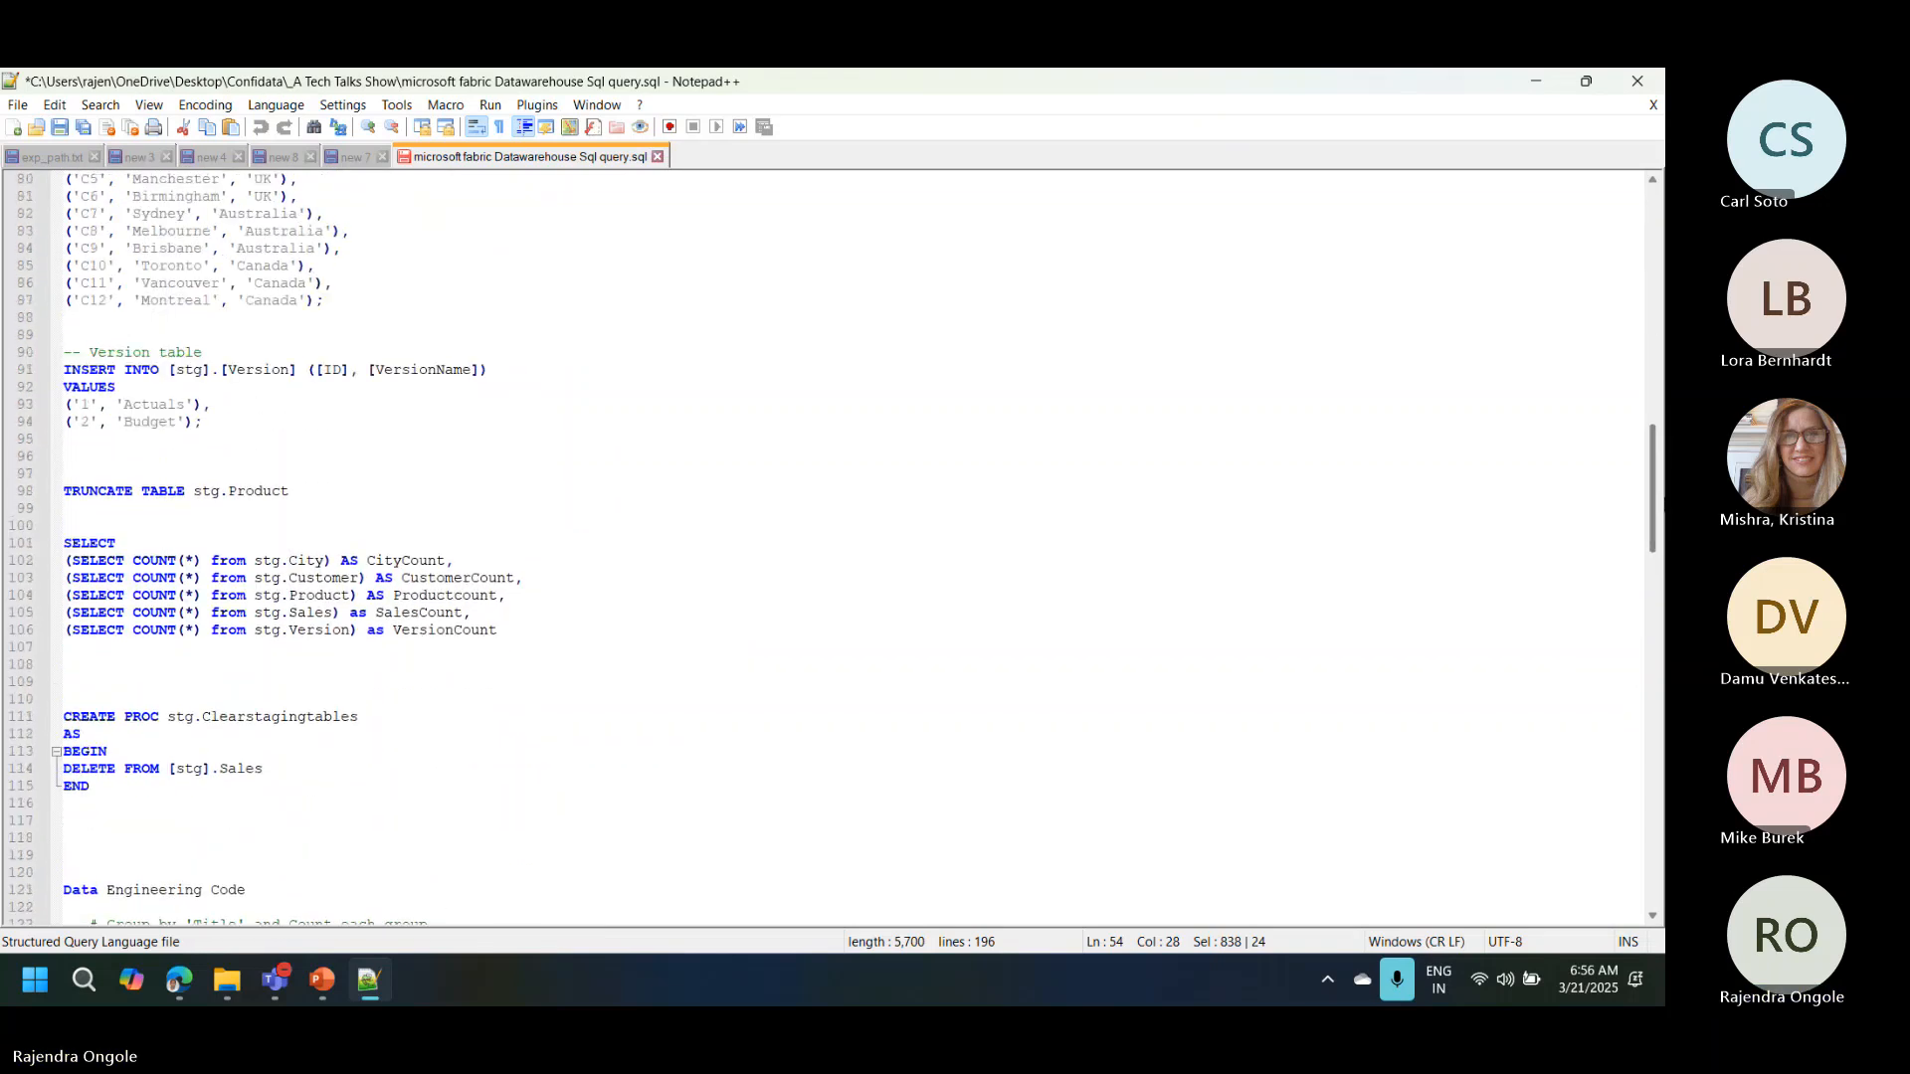
click(222, 424)
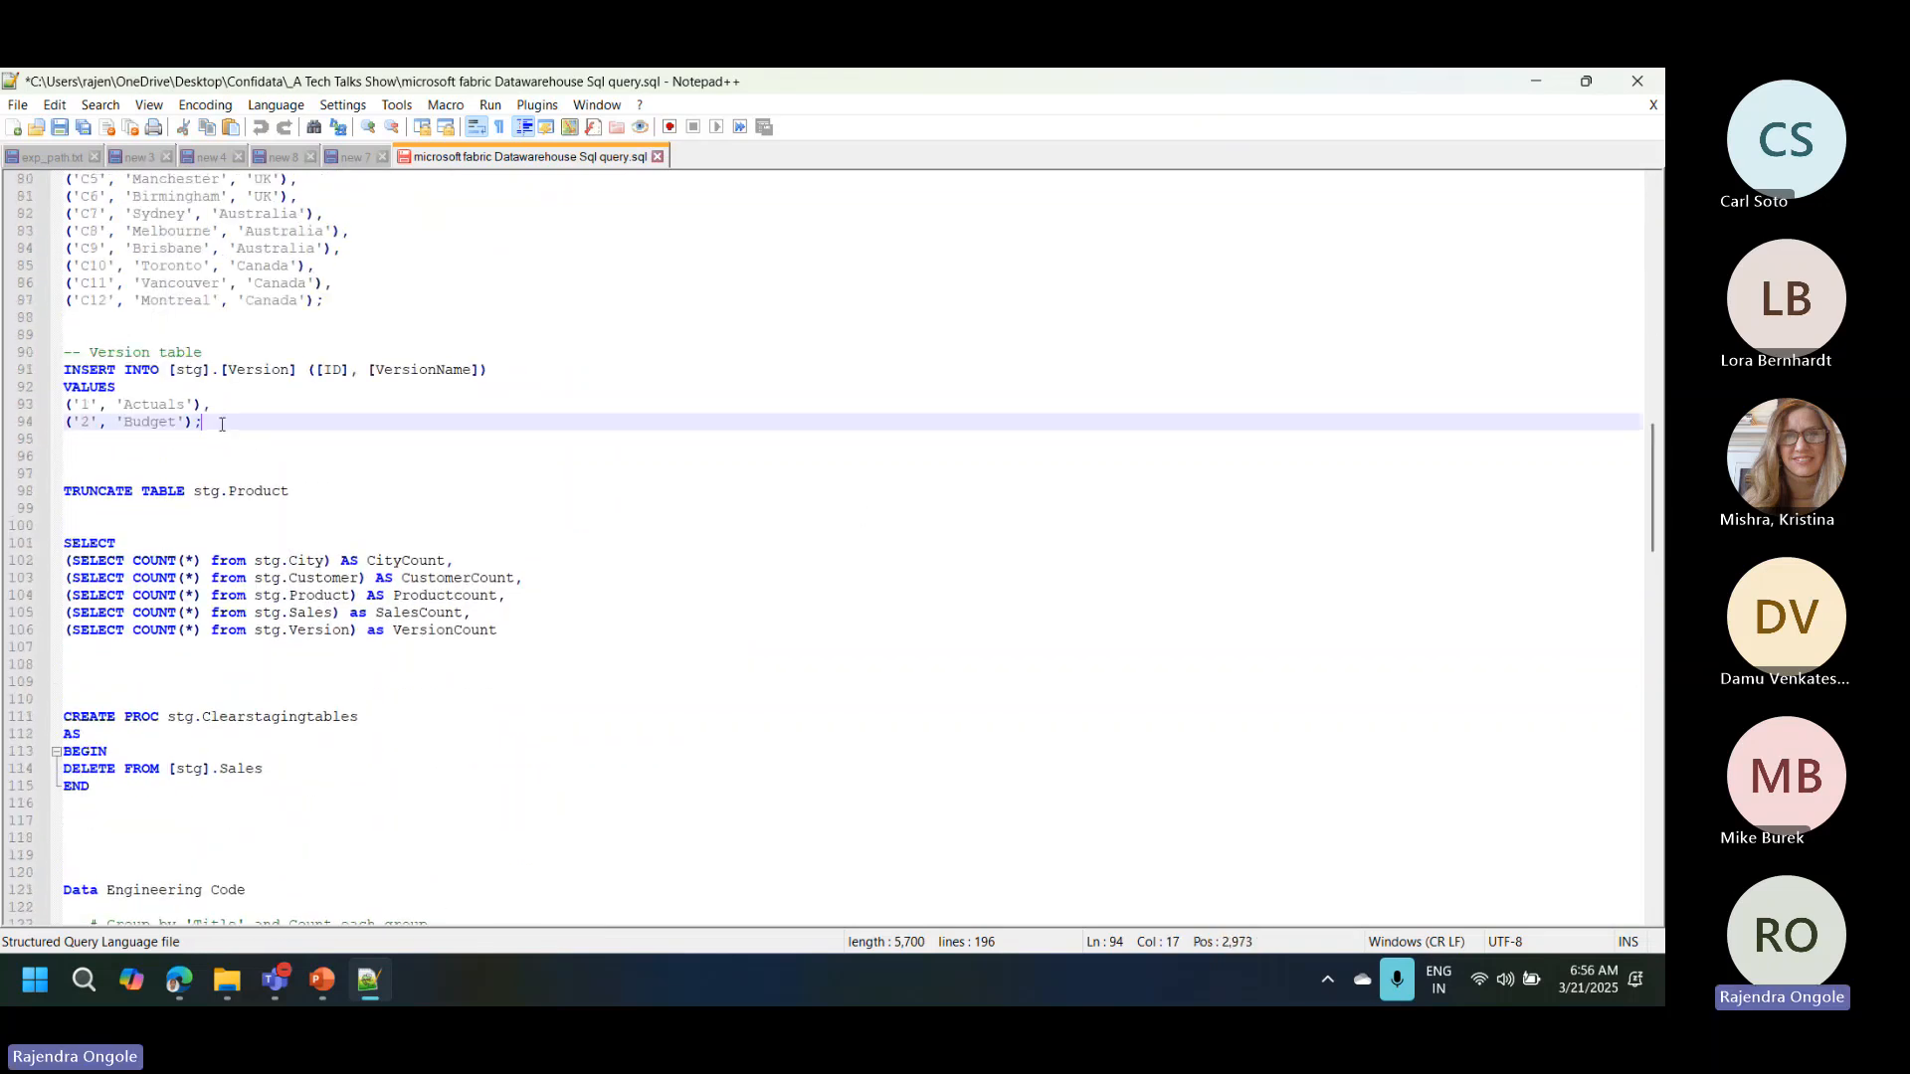
drag(217, 424, 40, 457)
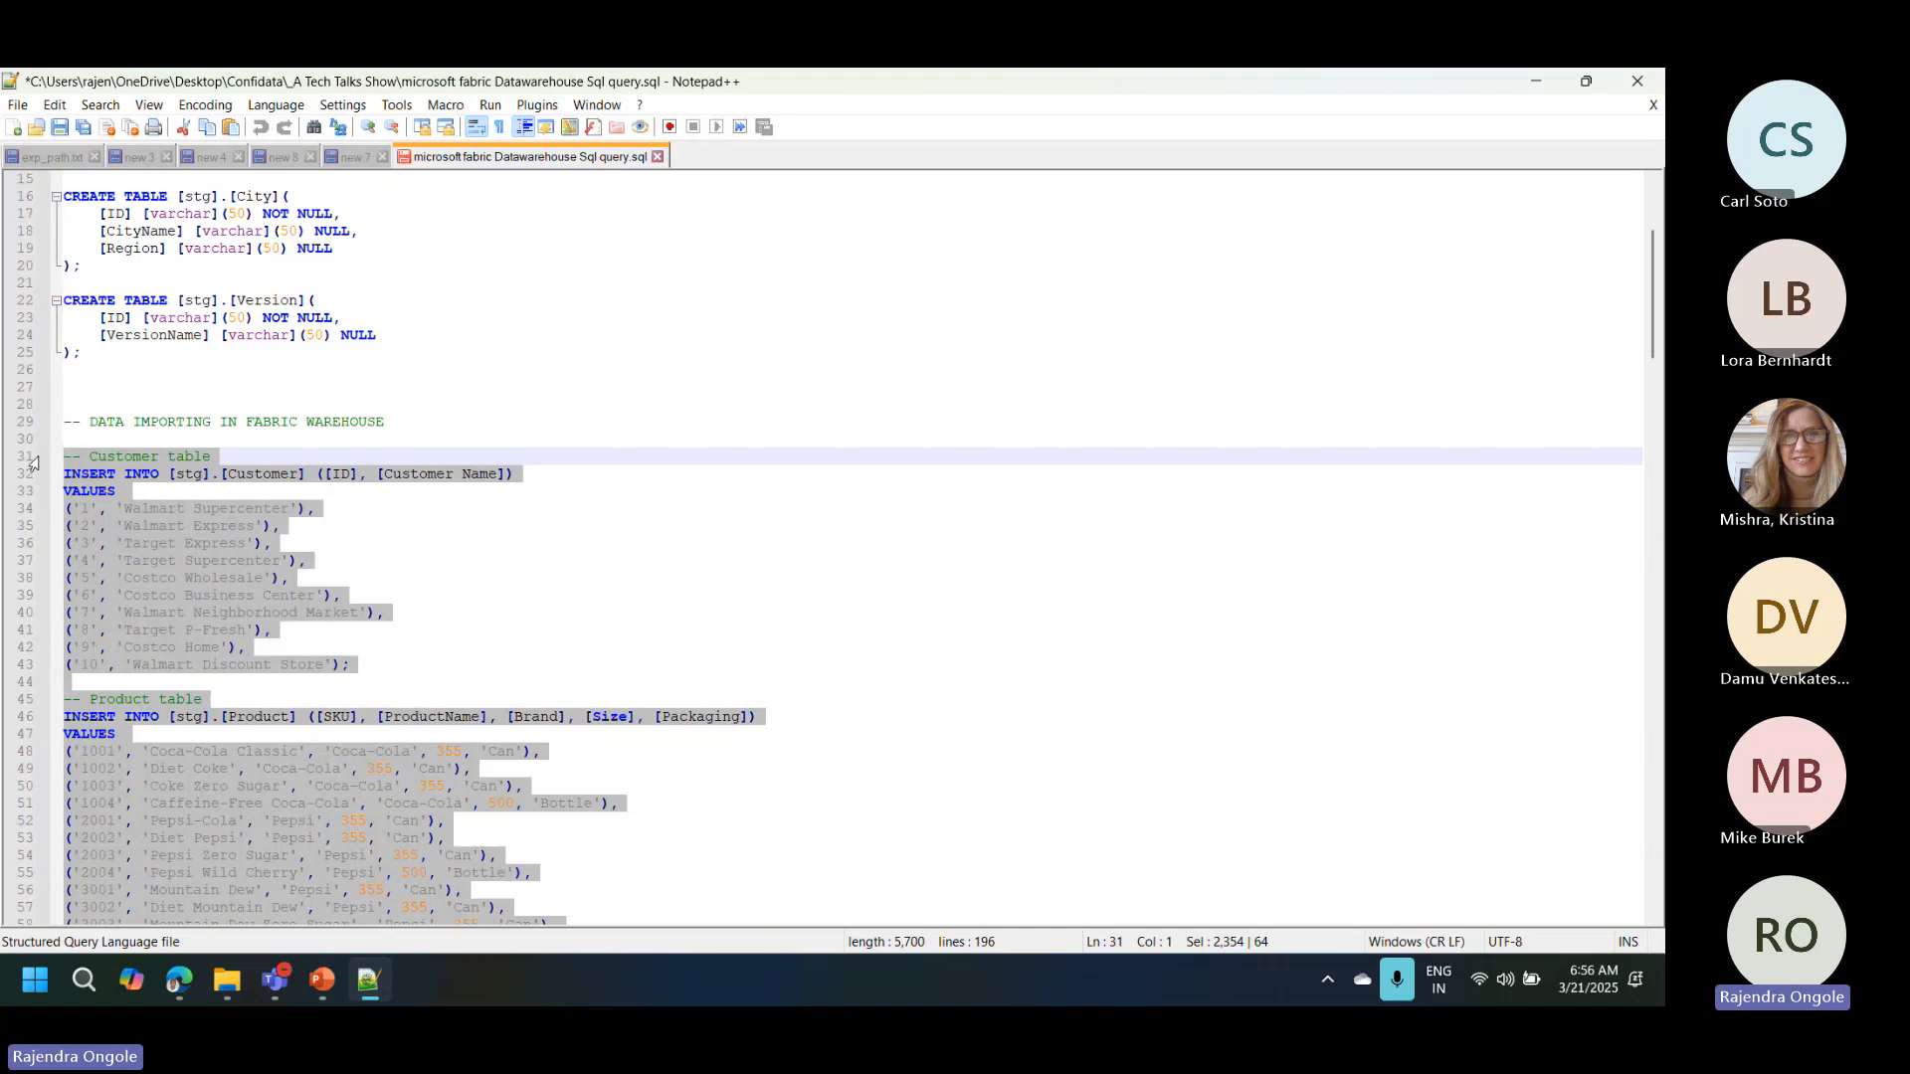
Step: Switch back to the warehouse and paste the copied INSERT statements into a new SQL query
key(alt+Tab)
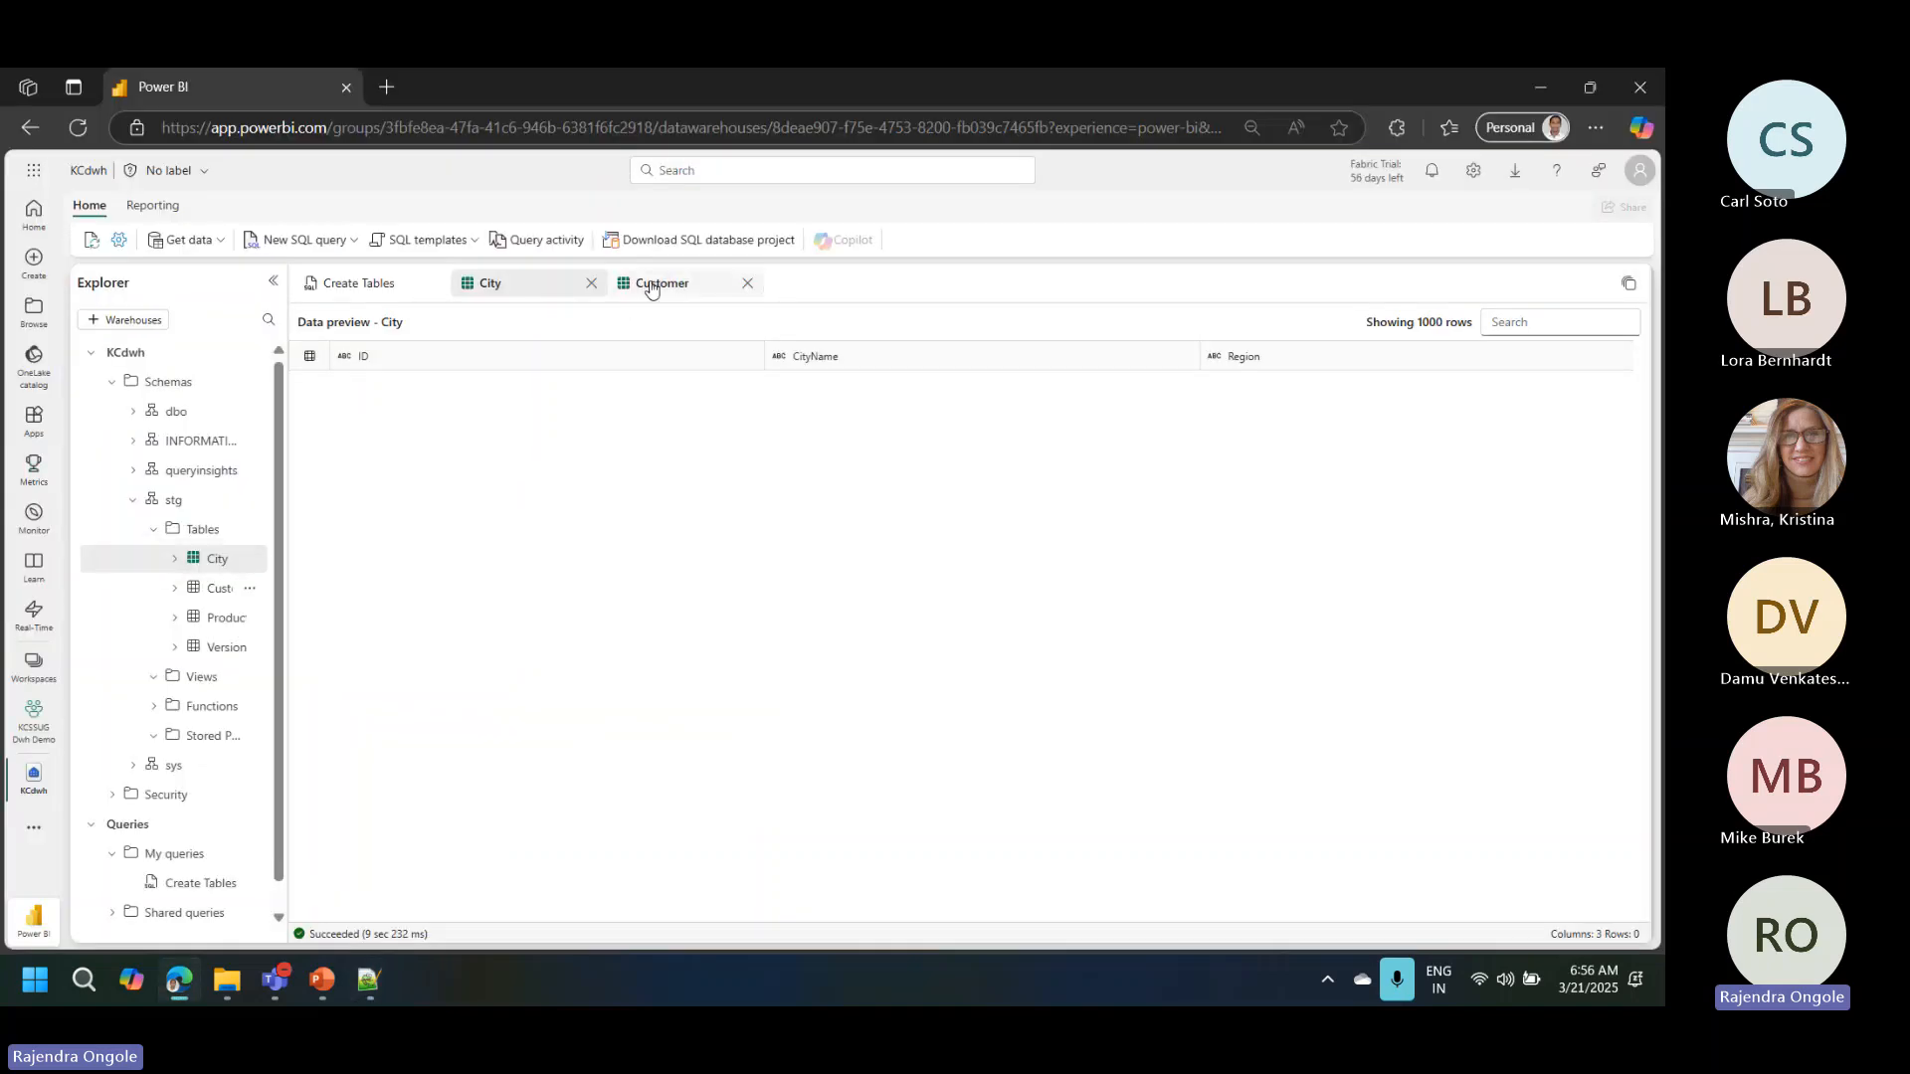
click(355, 241)
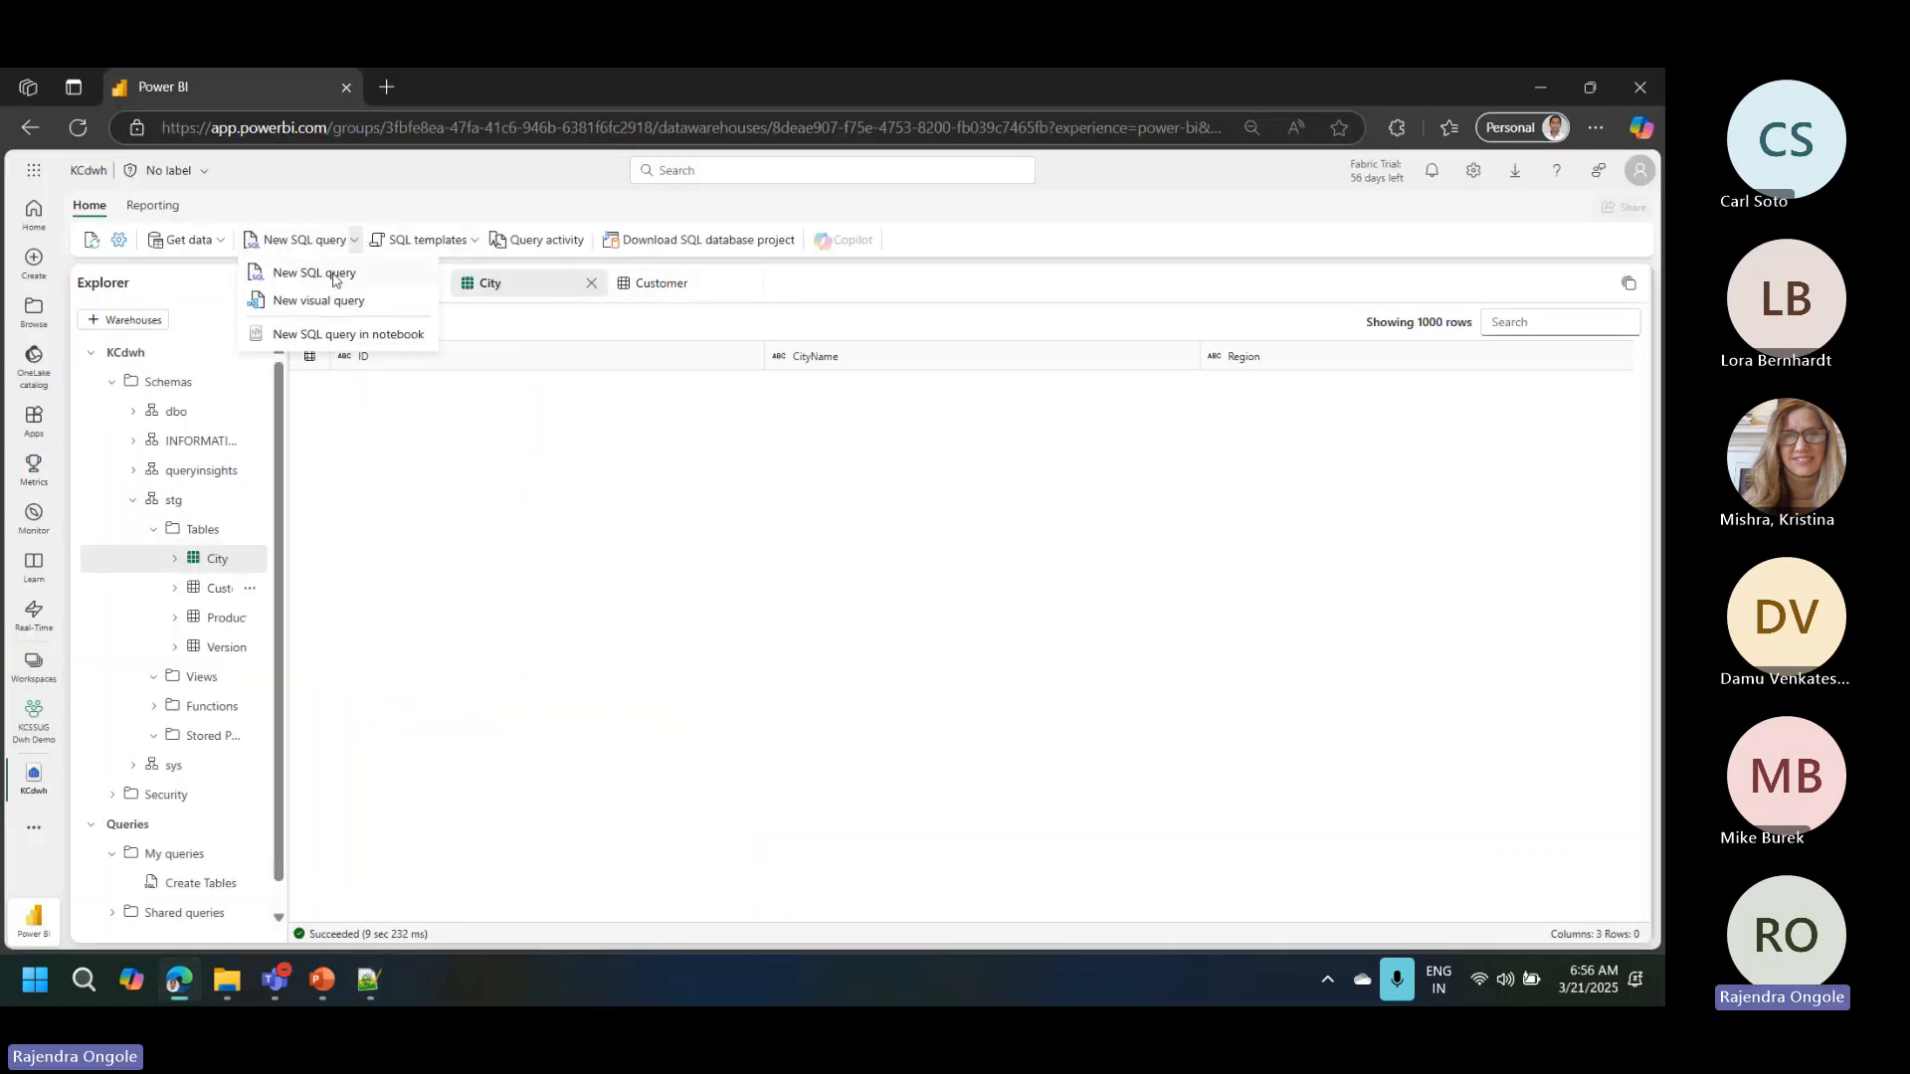
click(335, 275)
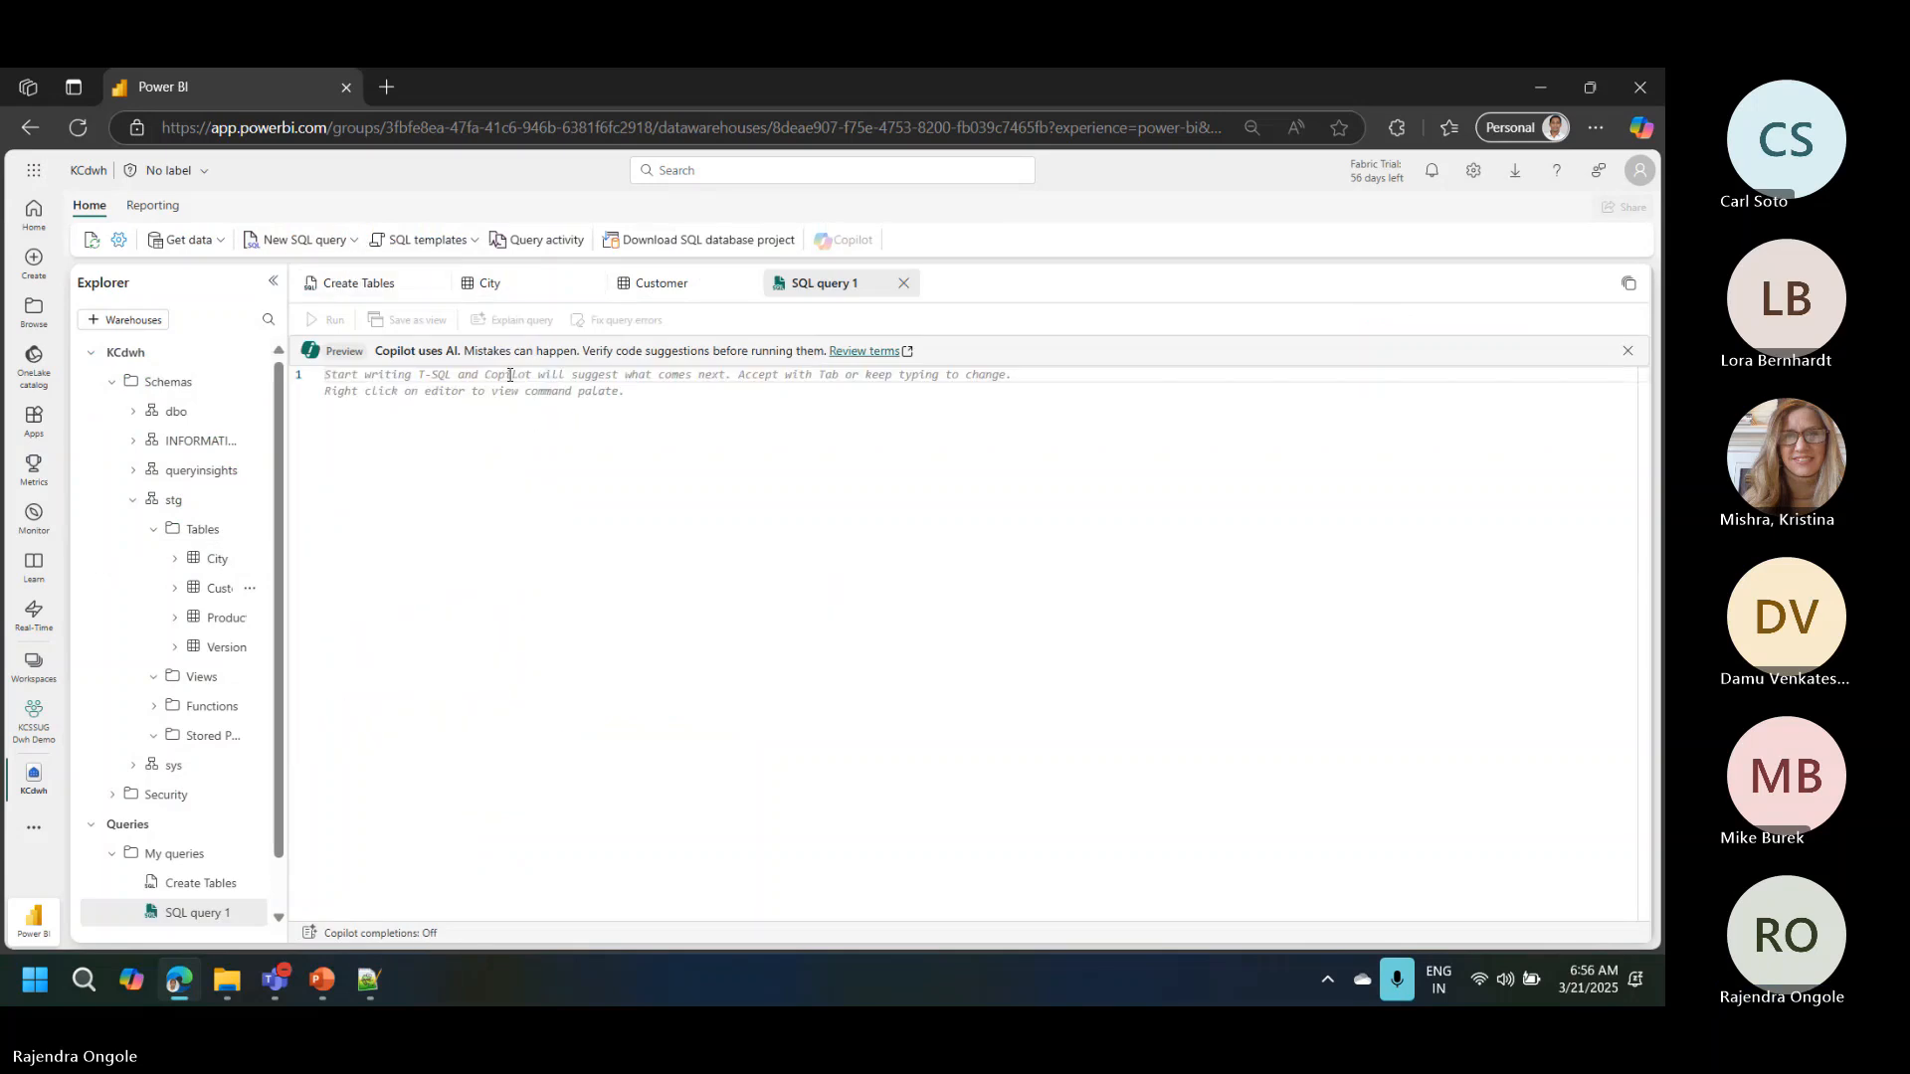
key(ctrl+v)
key(ctrl+a)
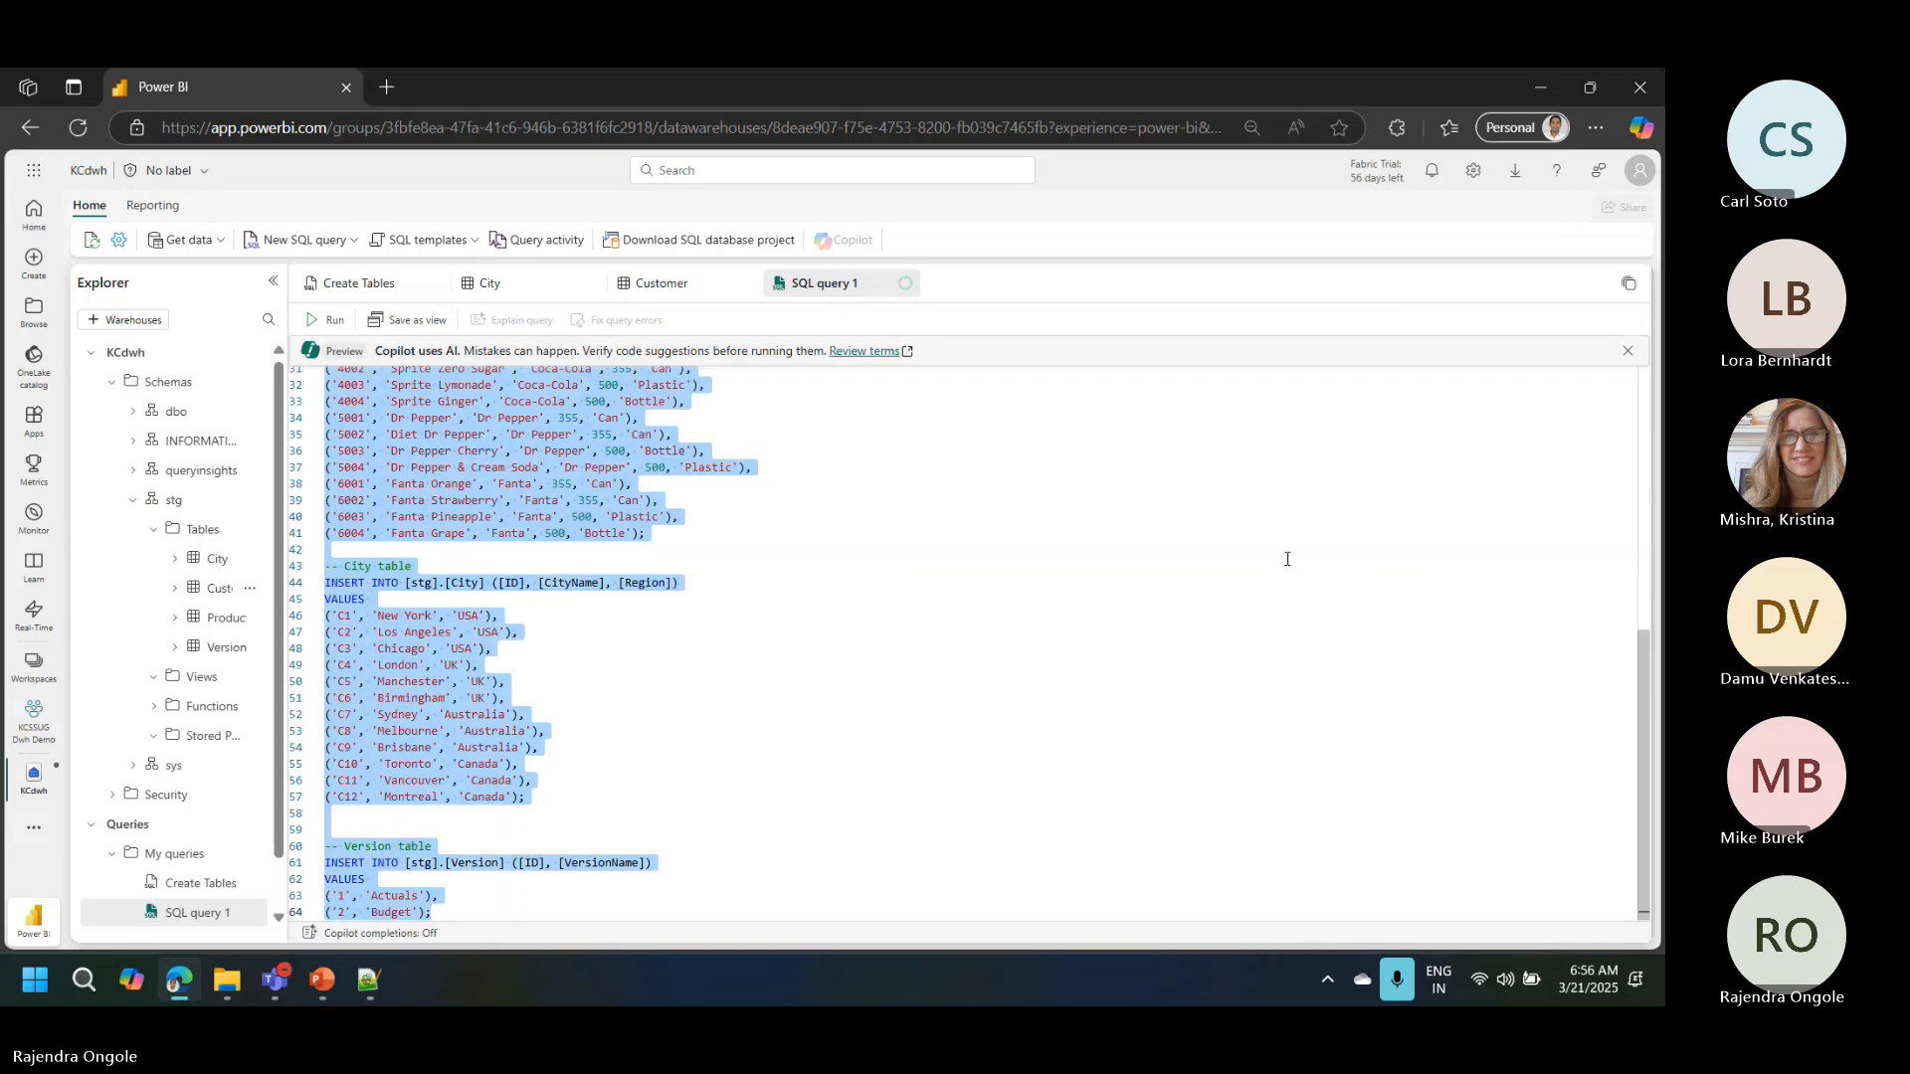
Step: Review the INSERT statements for the Customer, Product, City and Version tables and run the query
drag(1643, 692, 1637, 378)
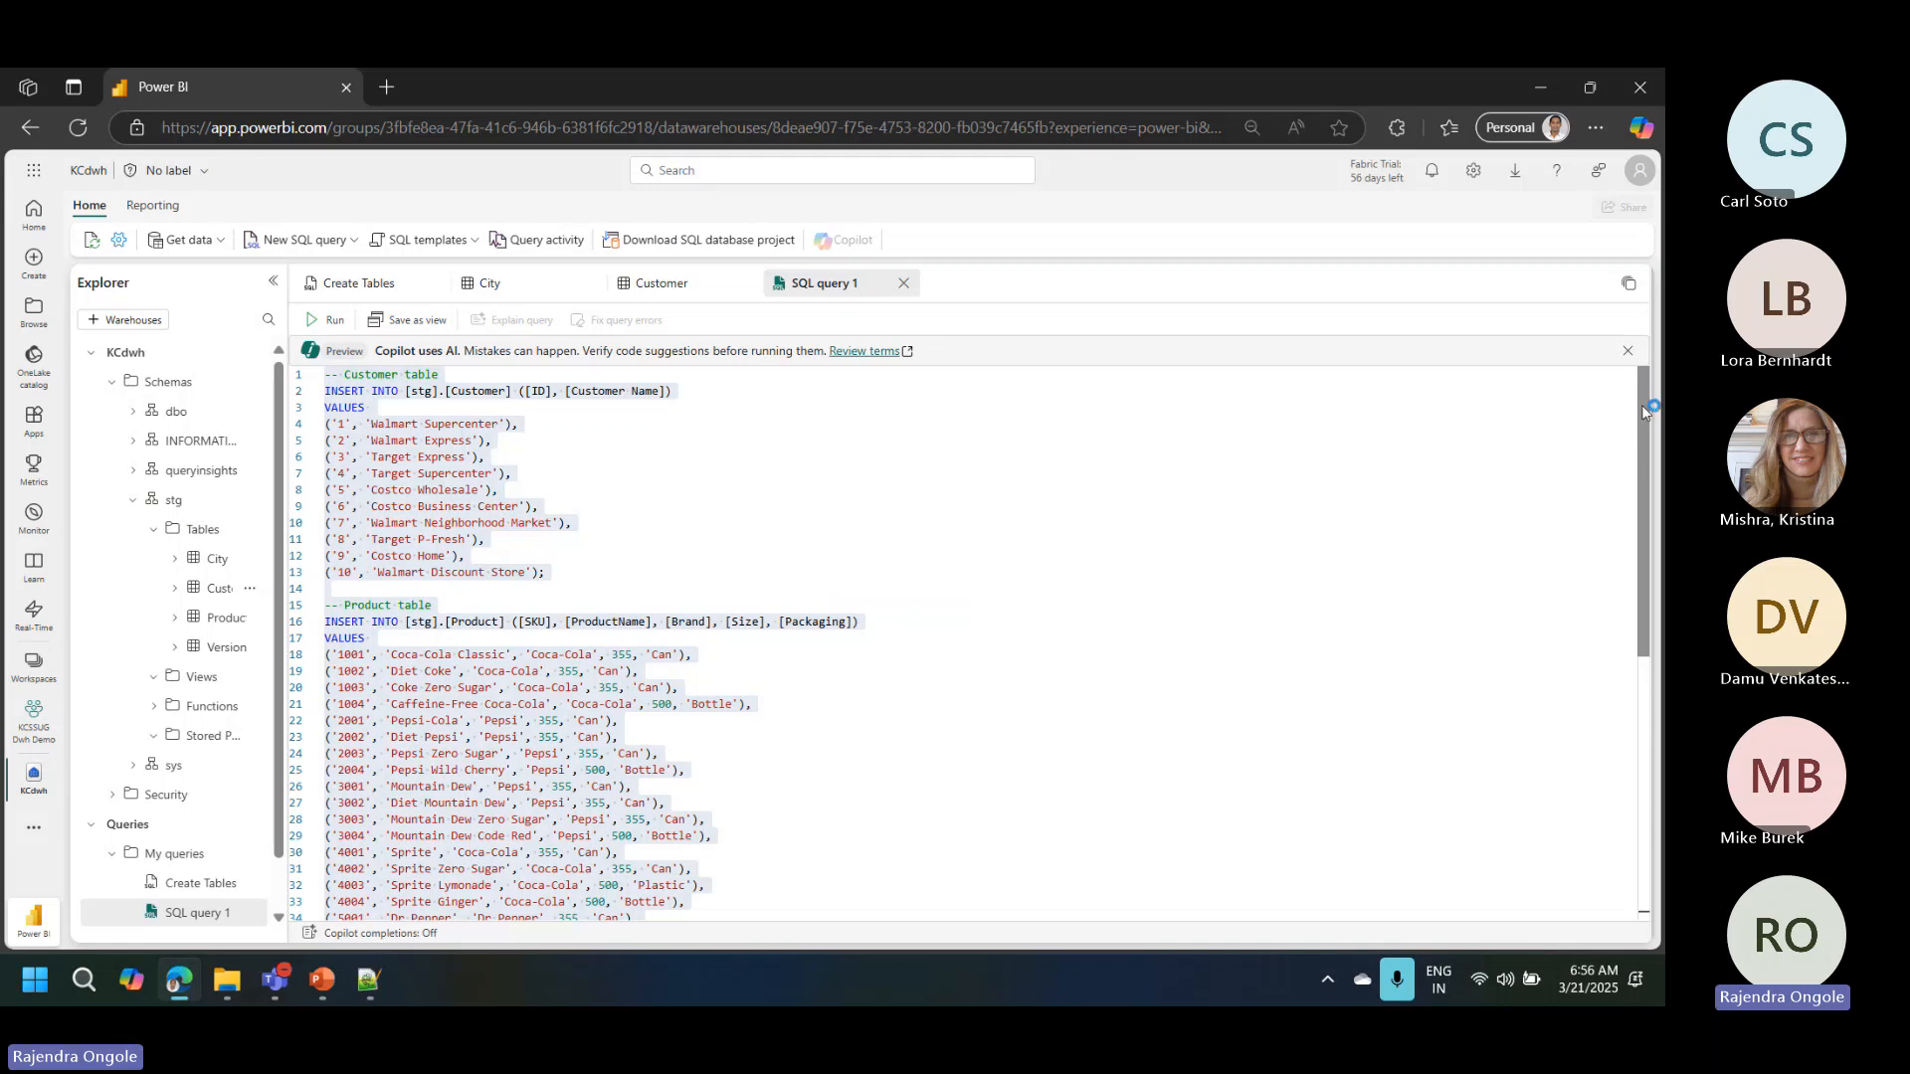
drag(1641, 413, 1657, 513)
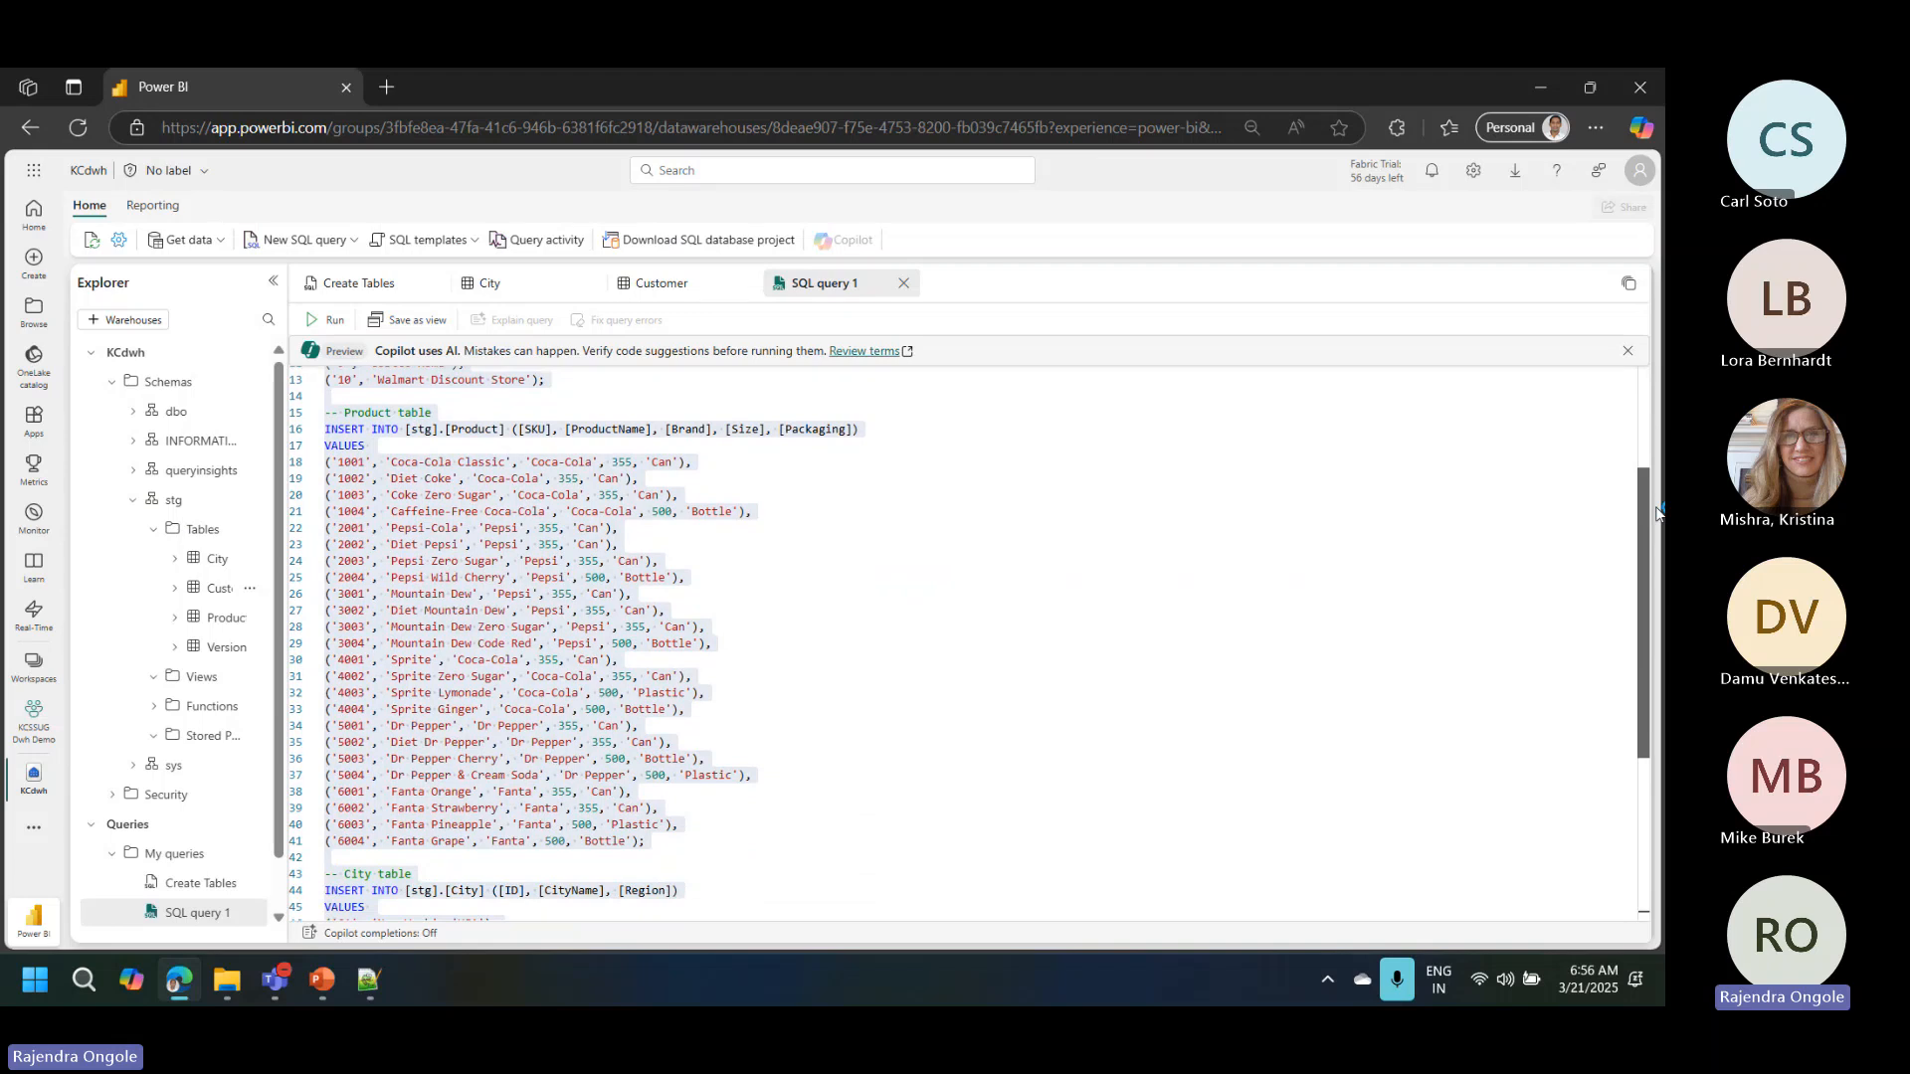
drag(1656, 514, 1659, 686)
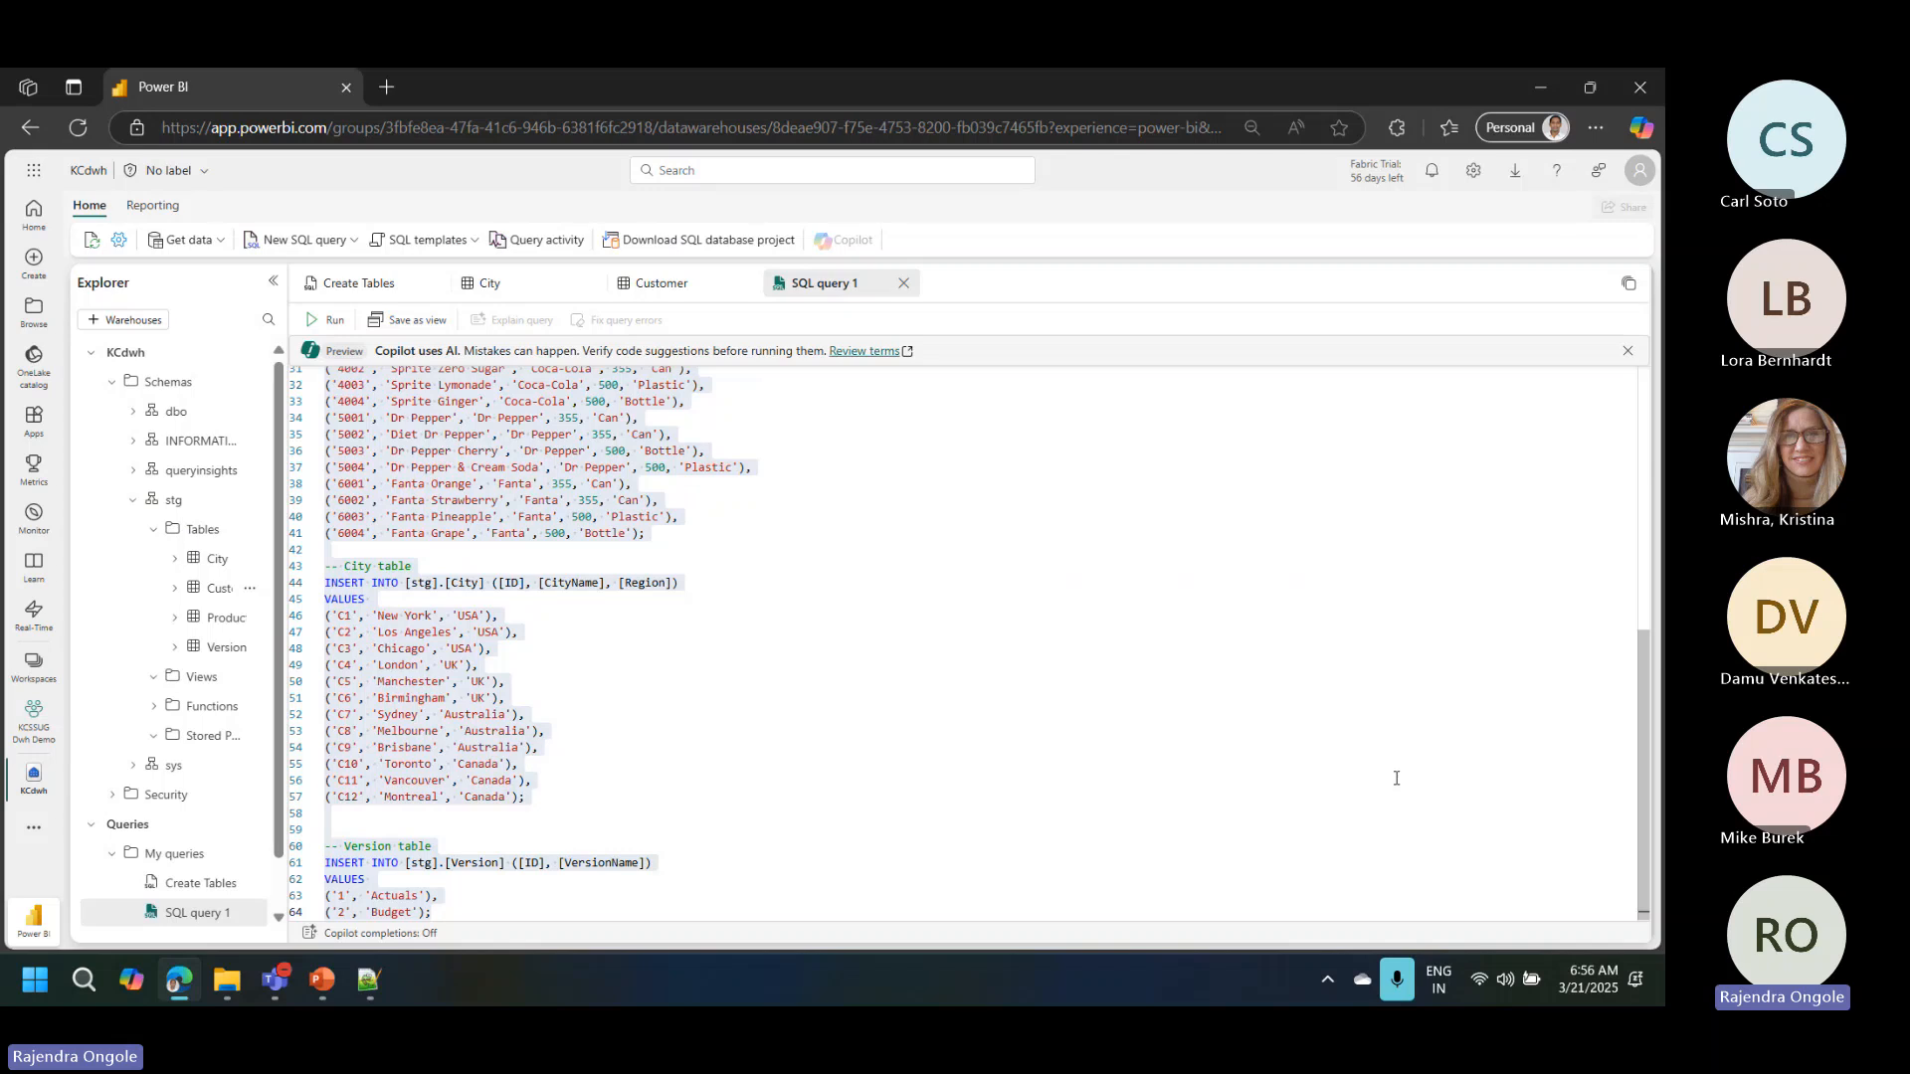
click(328, 319)
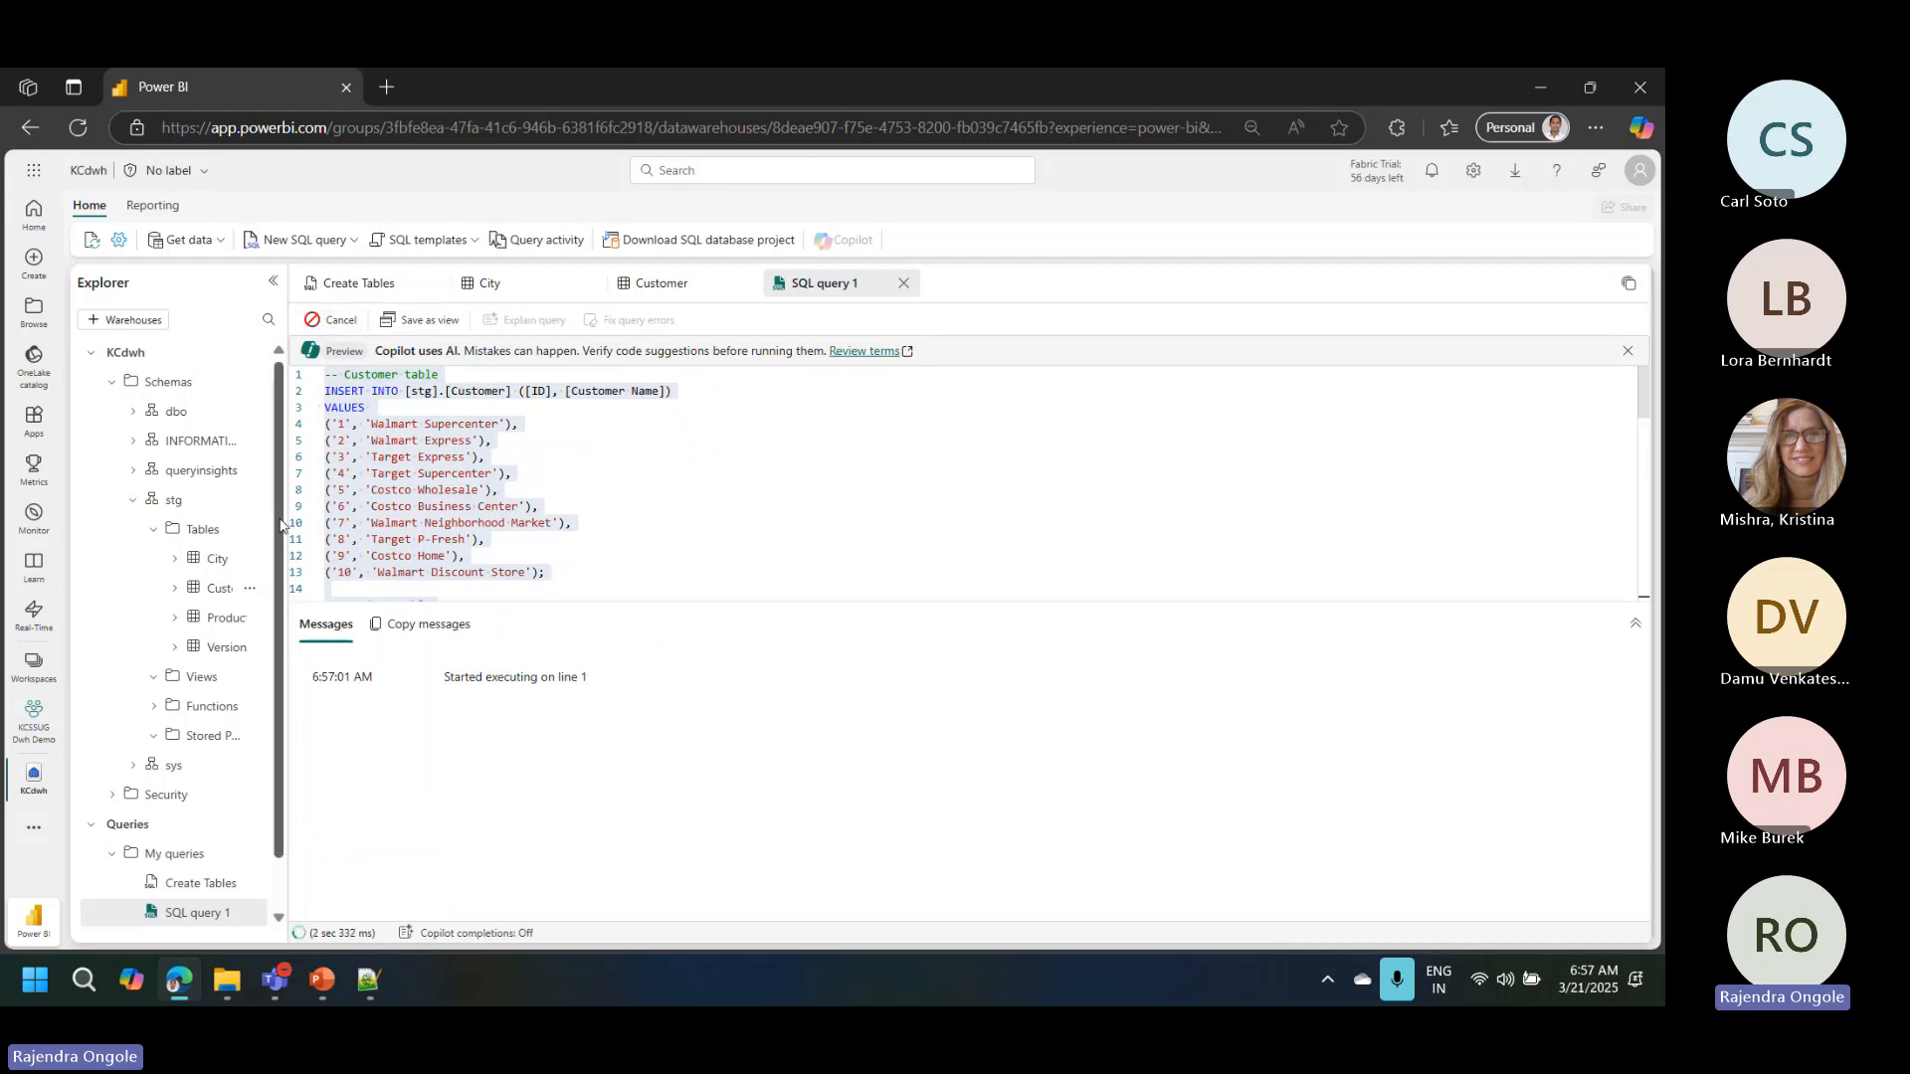
Step: Widen the Explorer pane, then close the City and Customer data previews and refresh the warehouse
drag(282, 524, 378, 527)
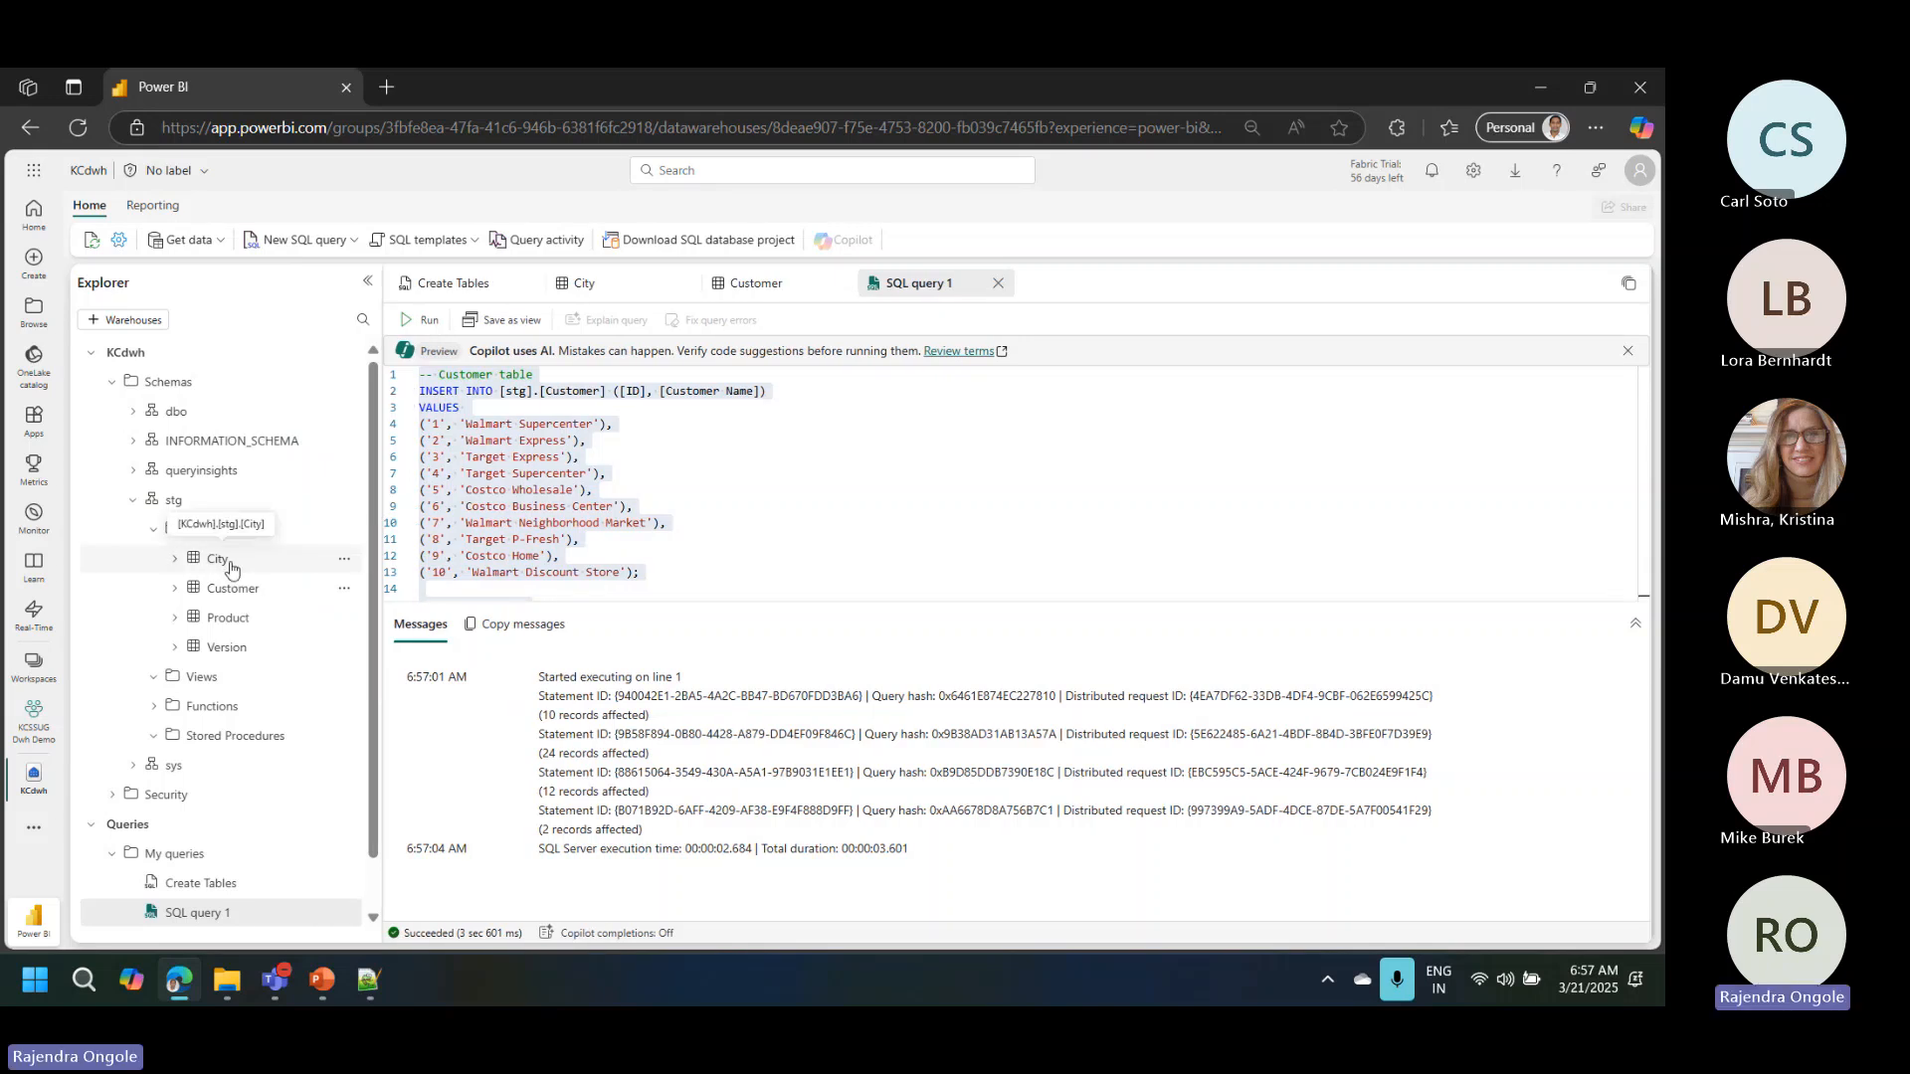
click(229, 564)
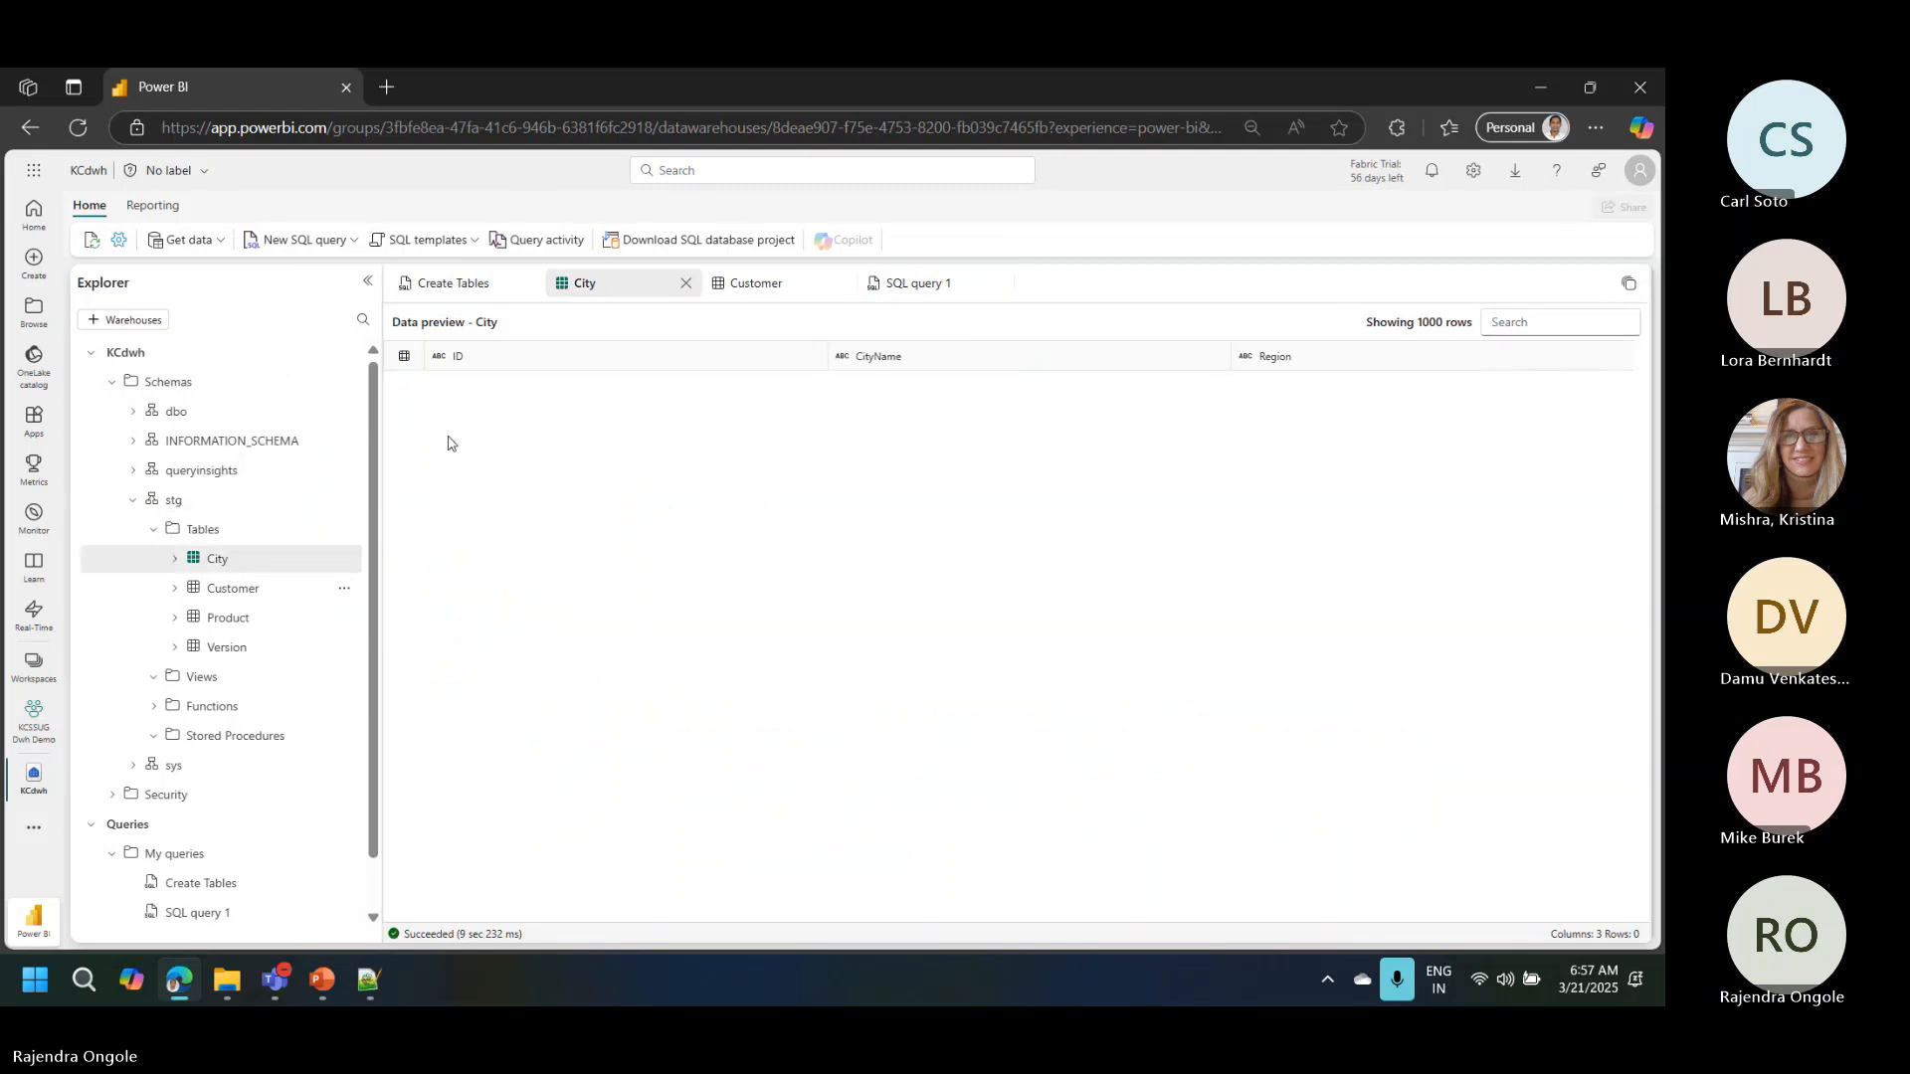
click(687, 284)
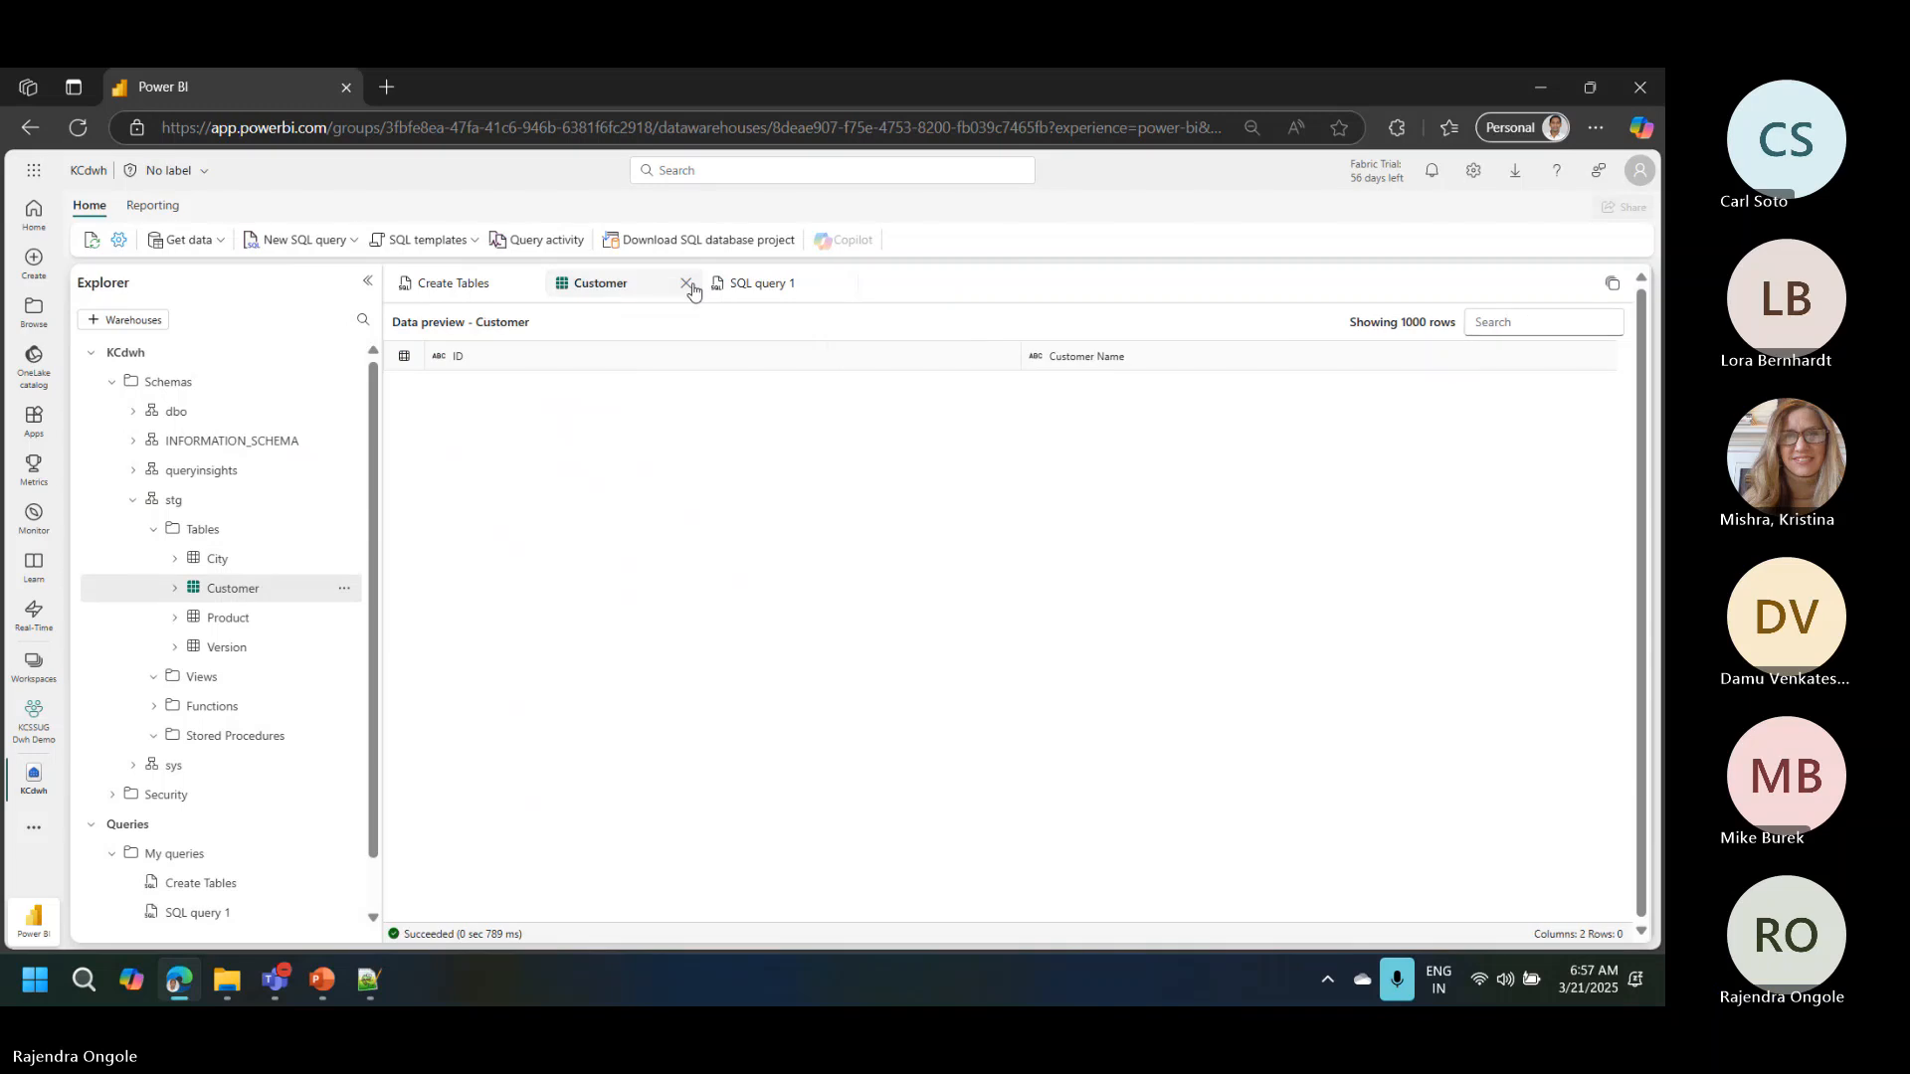
click(686, 283)
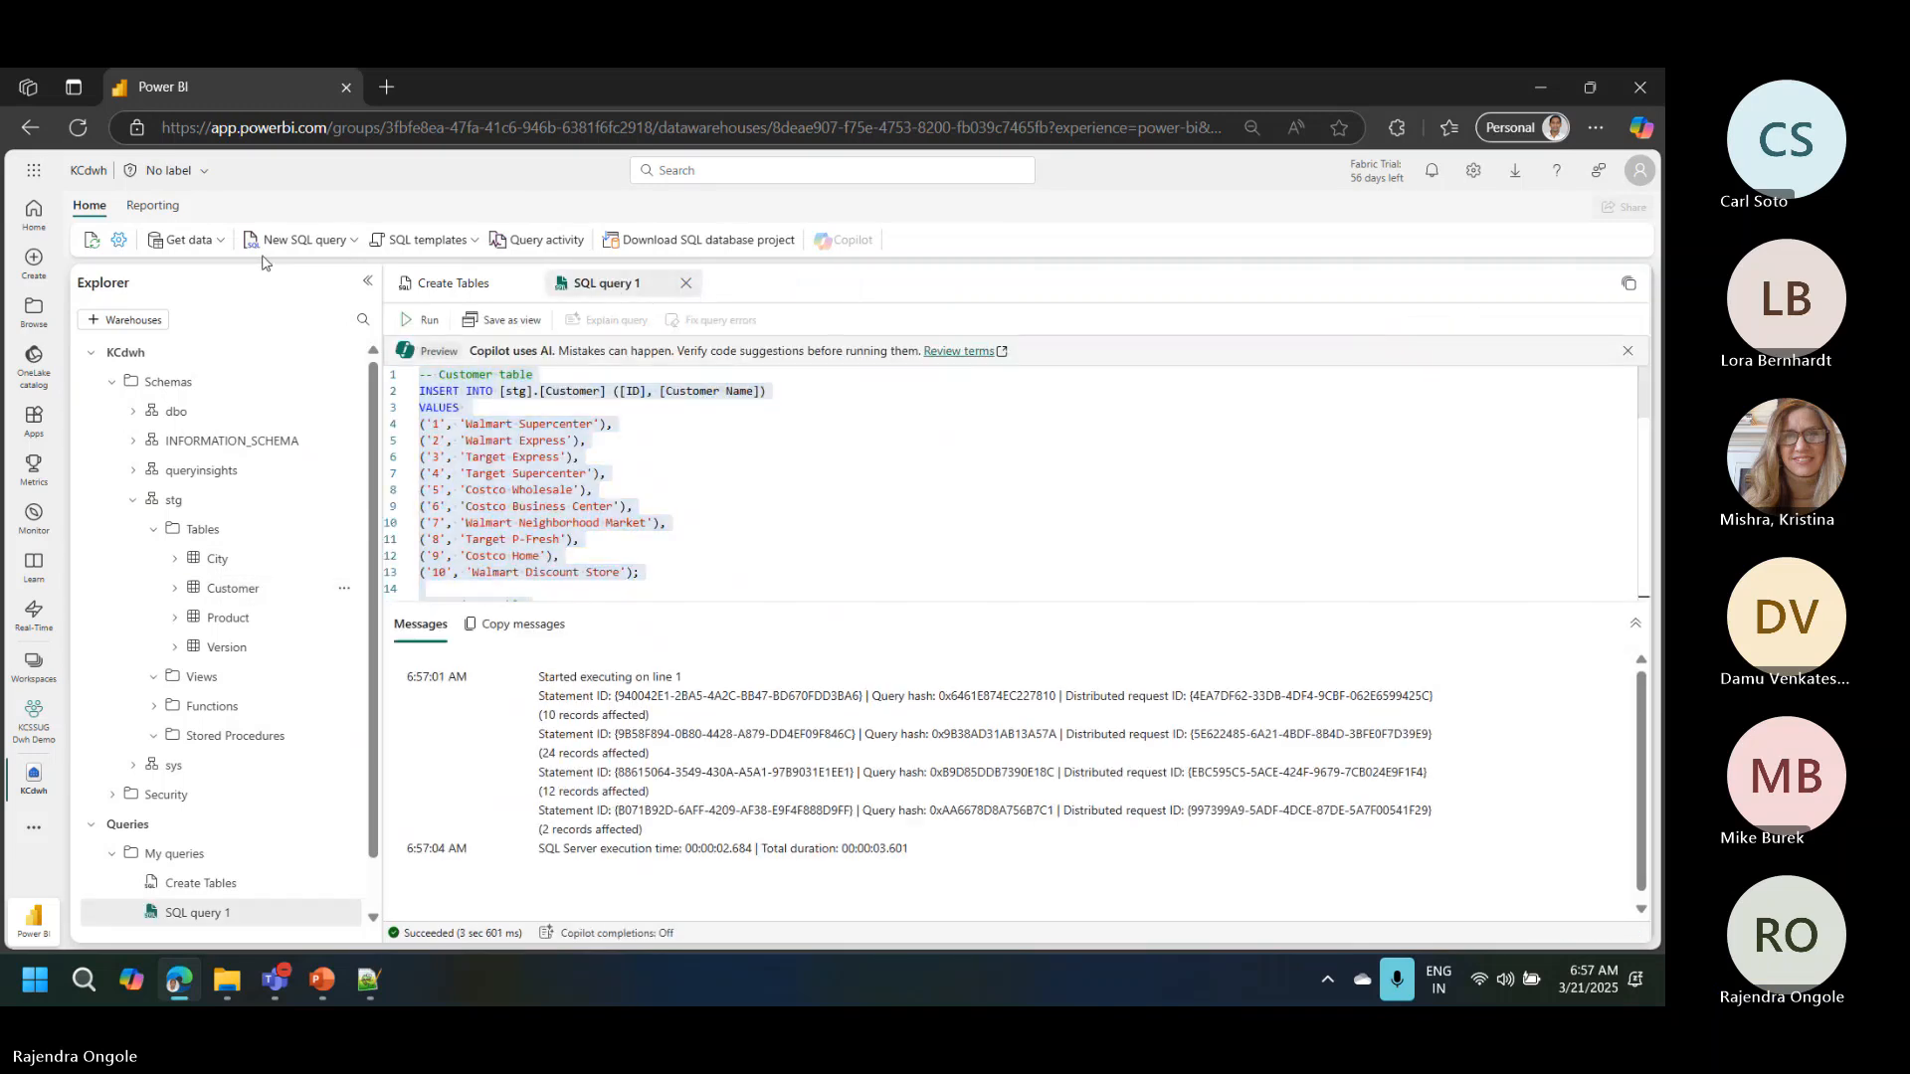
click(91, 241)
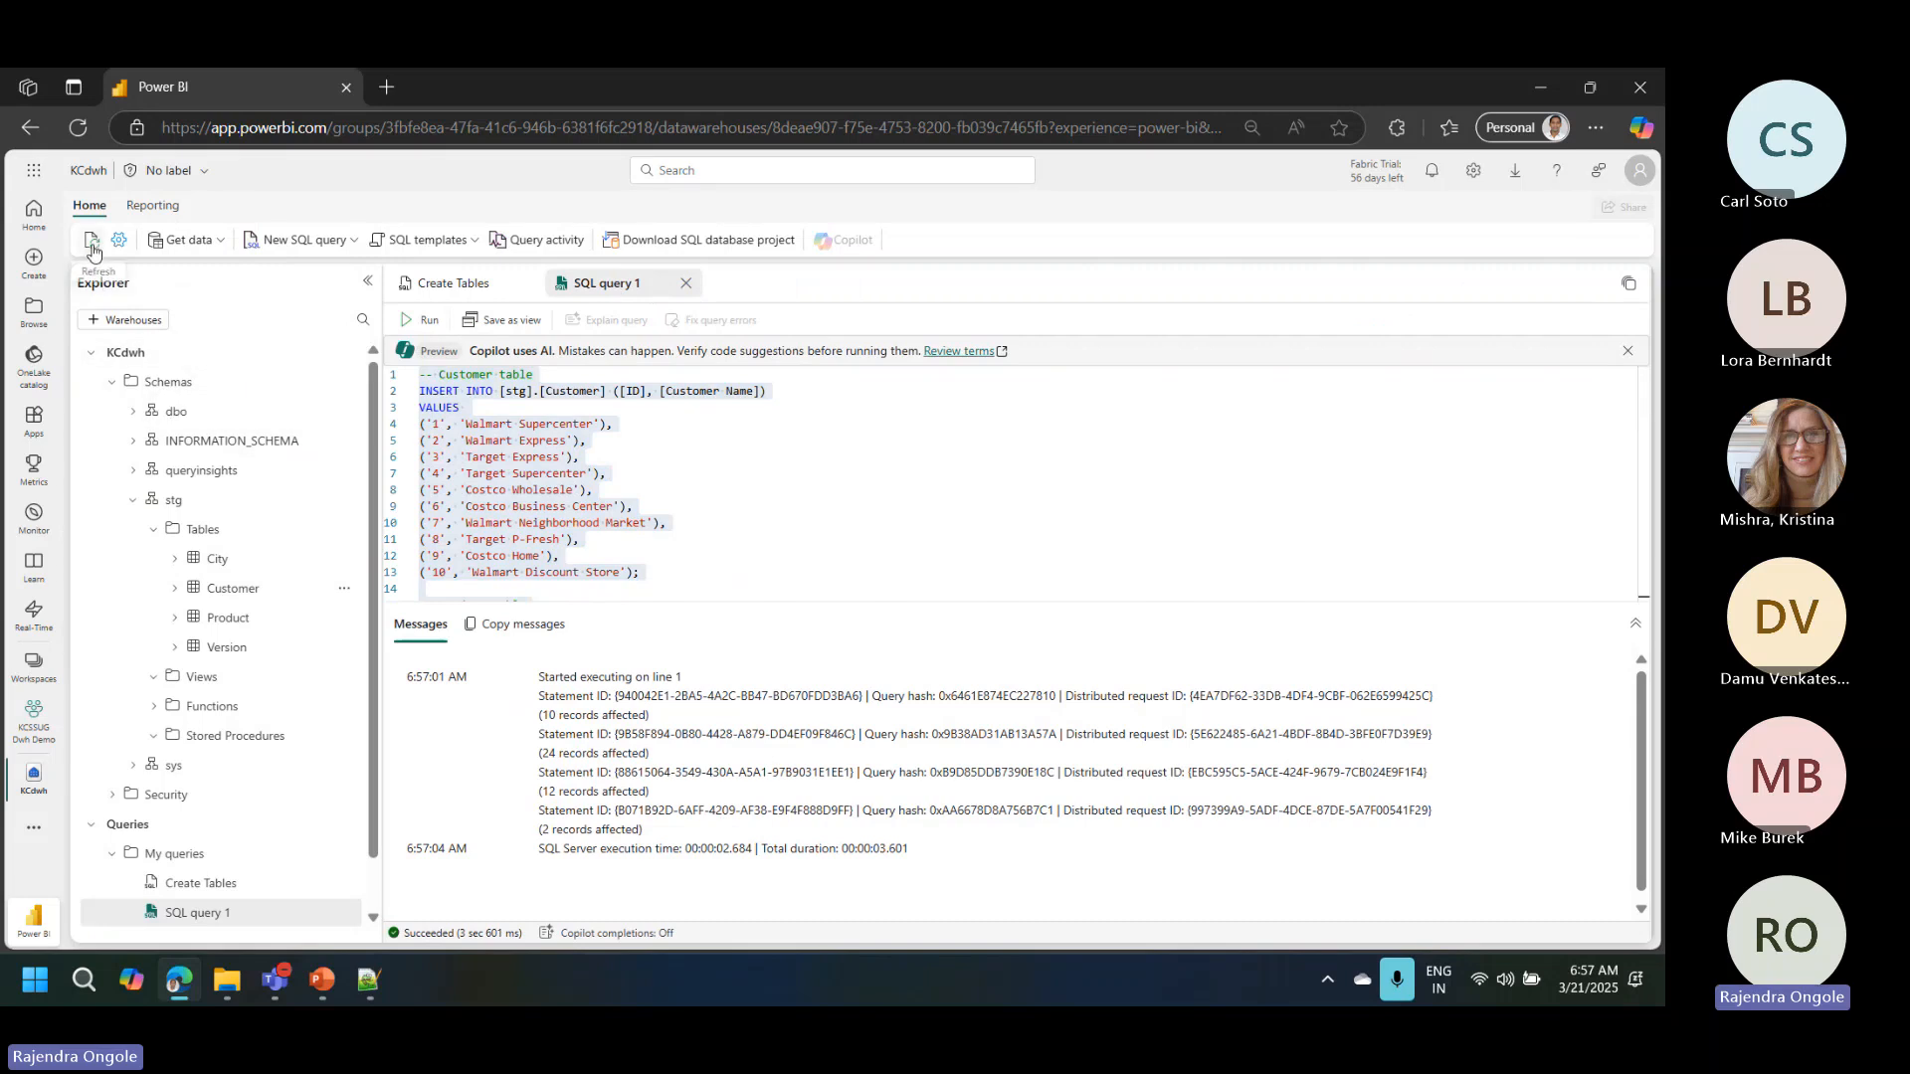
Step: Dismiss the City table's options and refresh the Tables folder of the stg schema
click(346, 561)
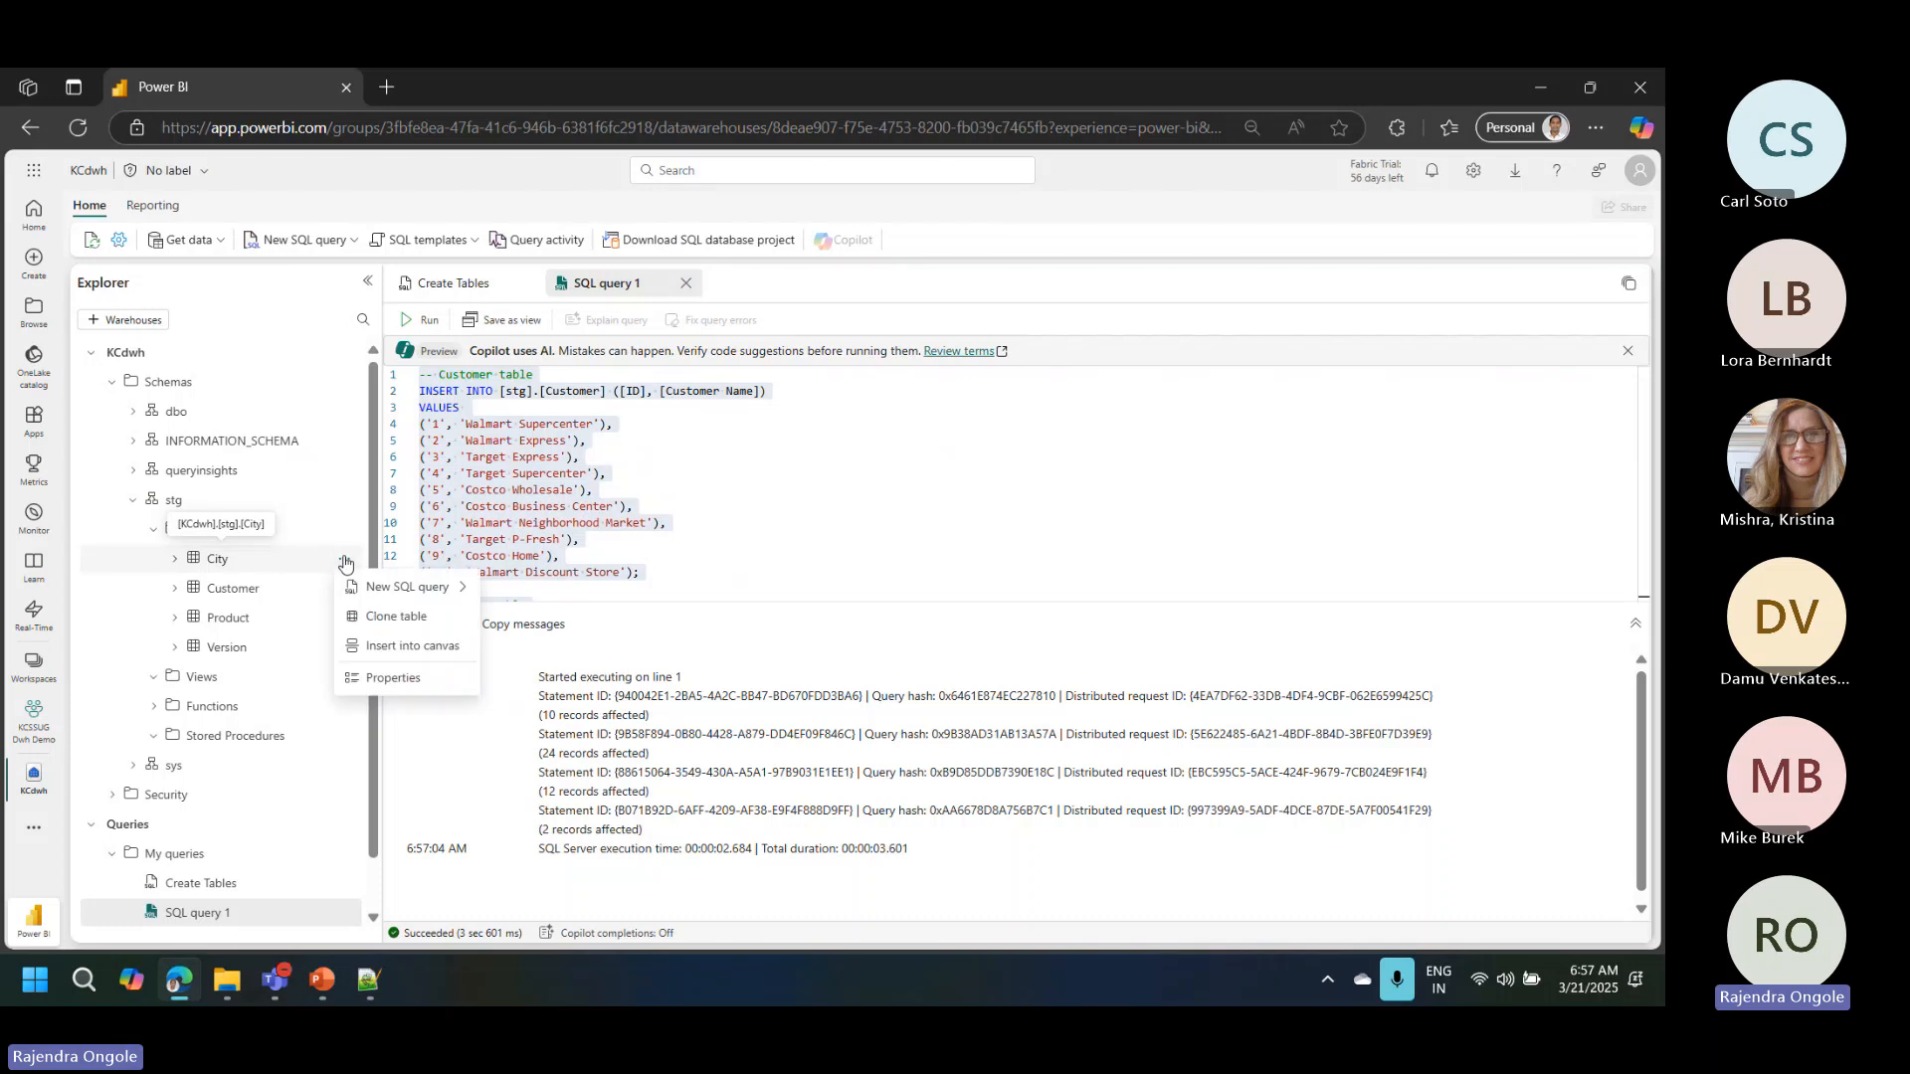
click(566, 529)
click(566, 529)
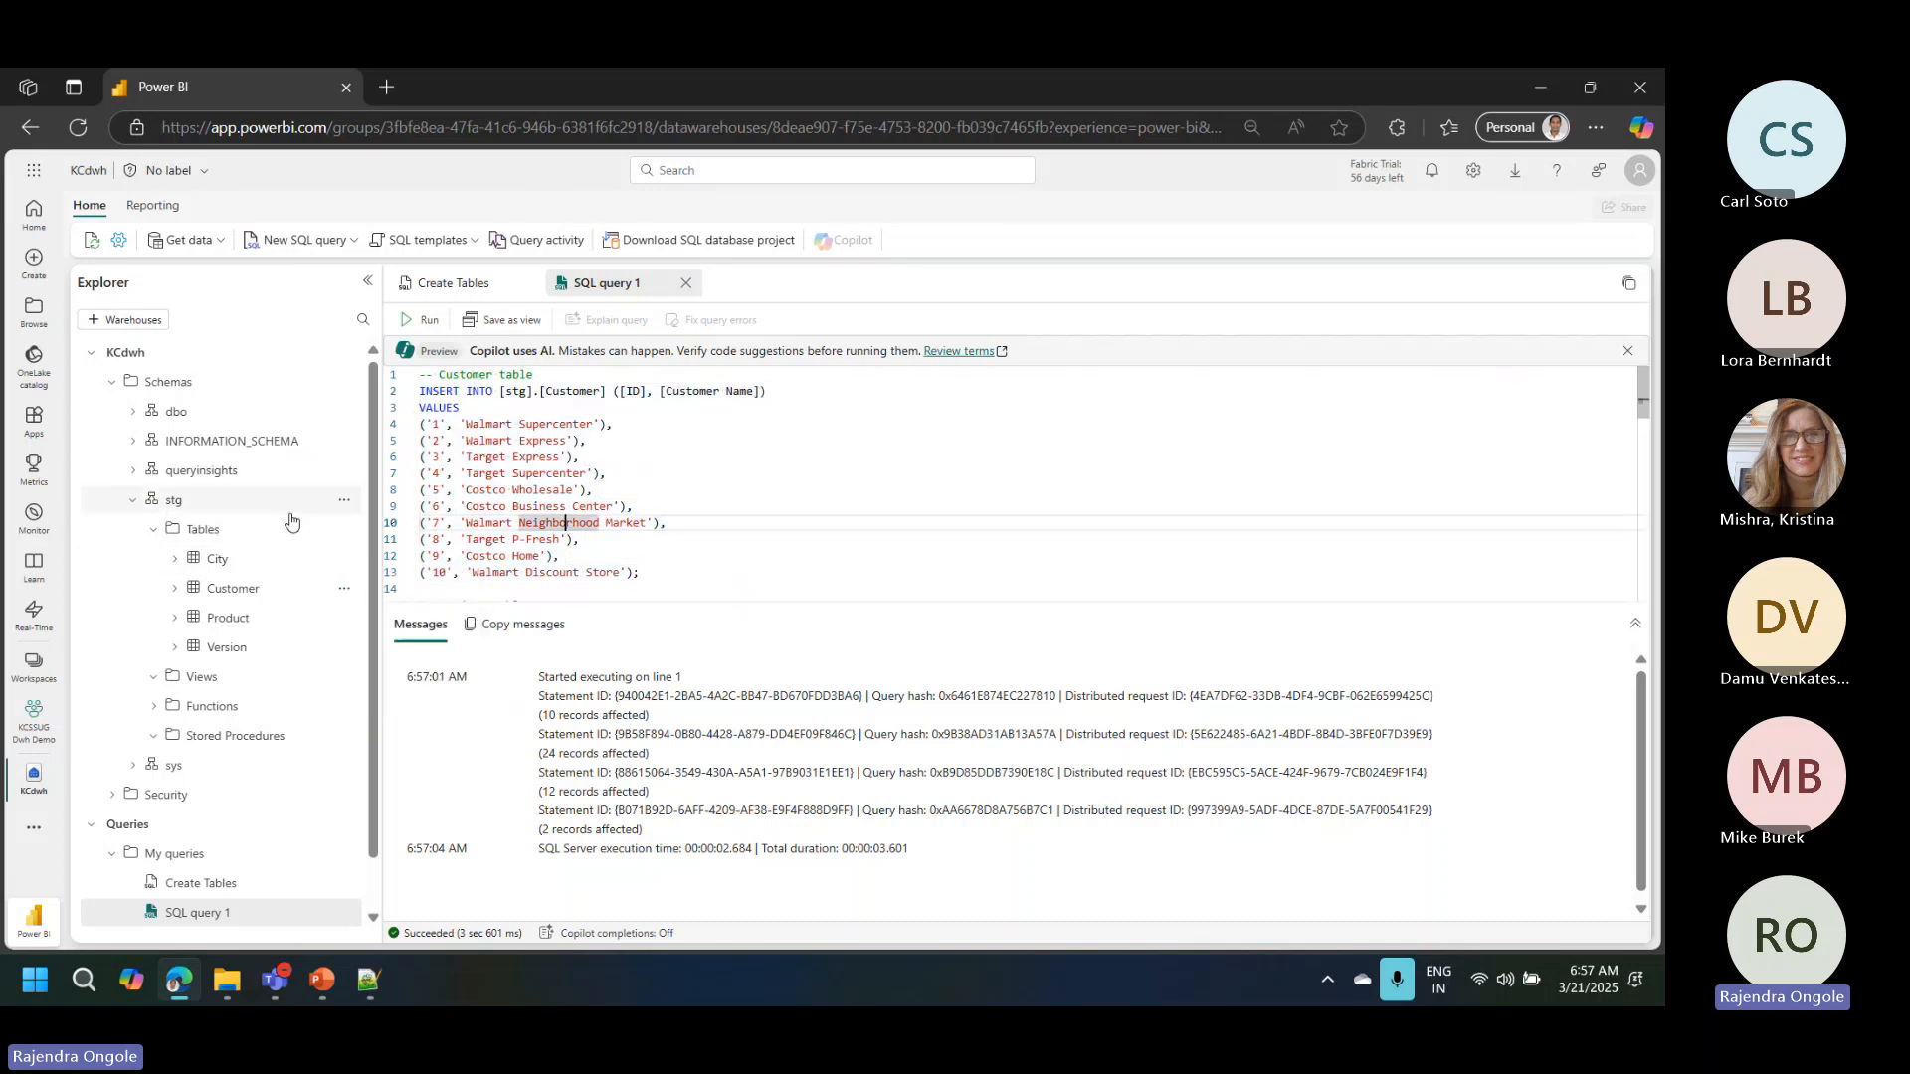
click(344, 529)
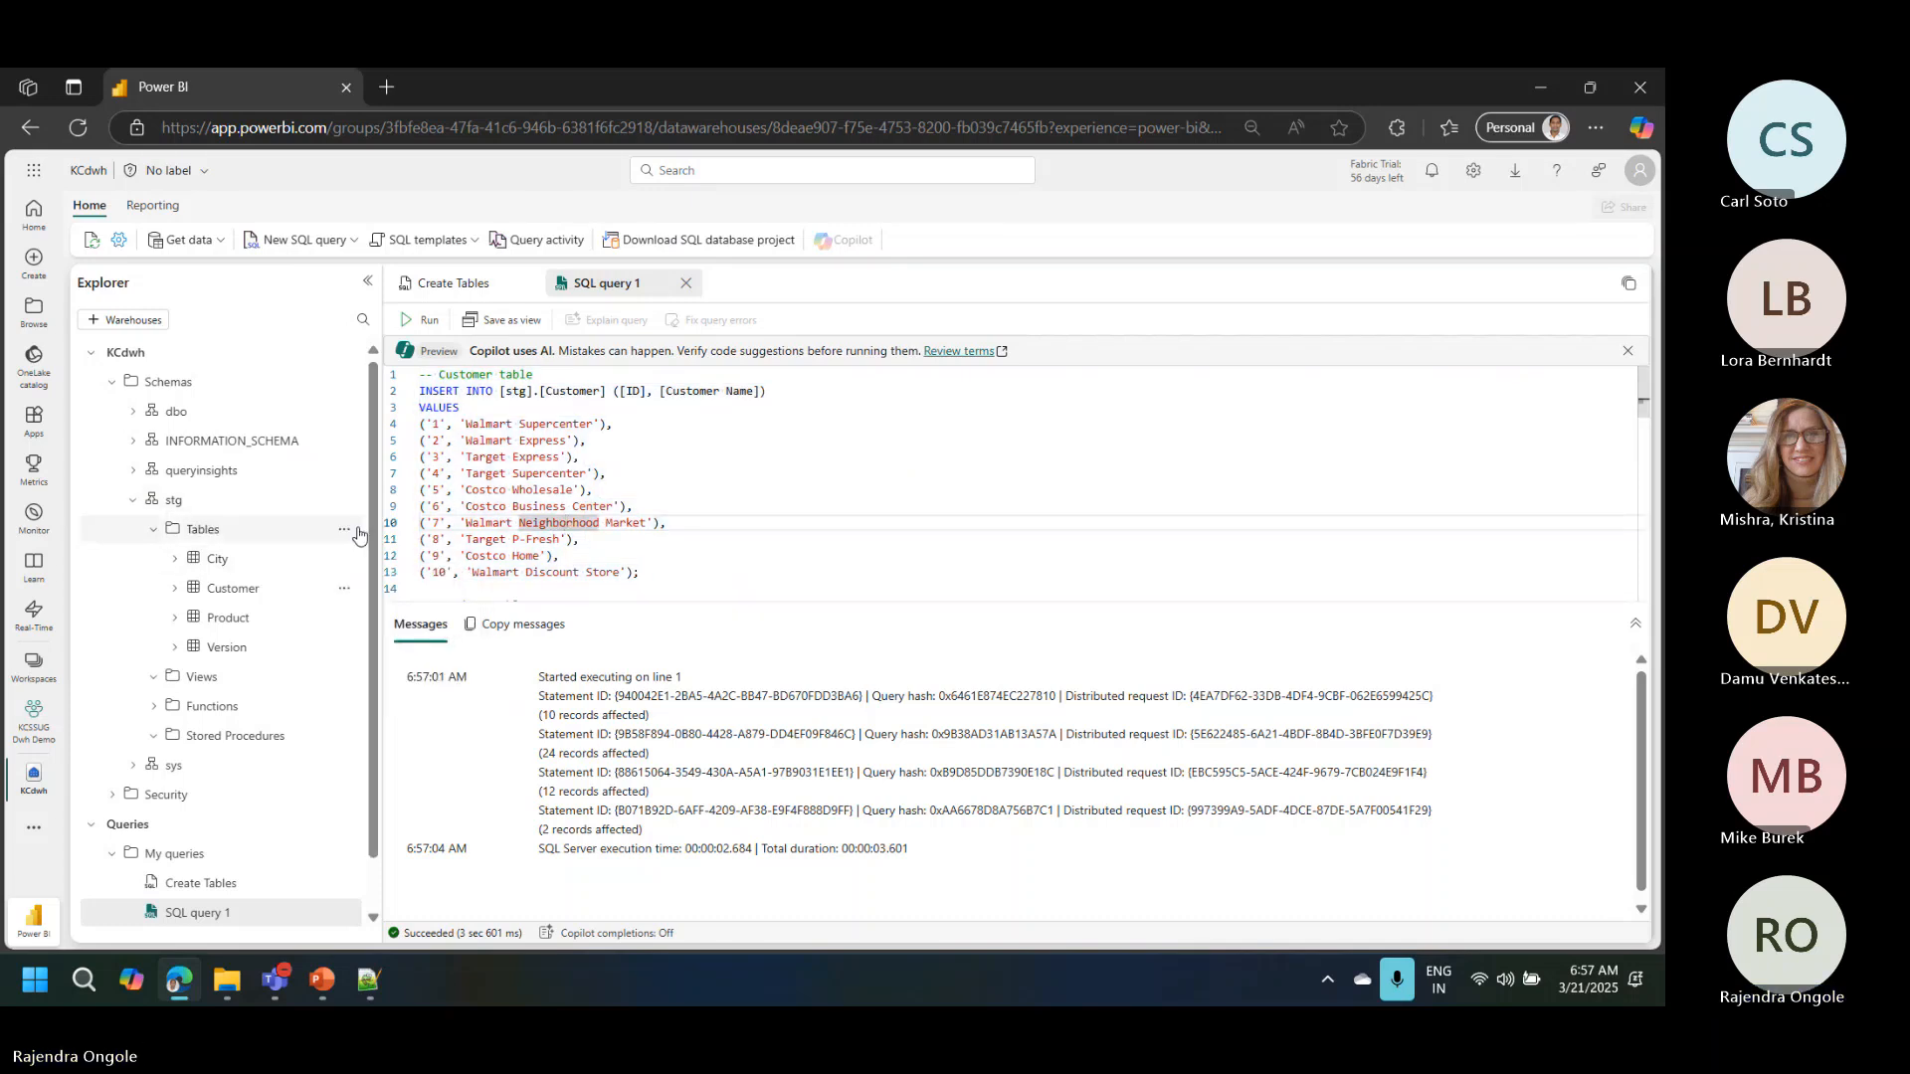
click(345, 531)
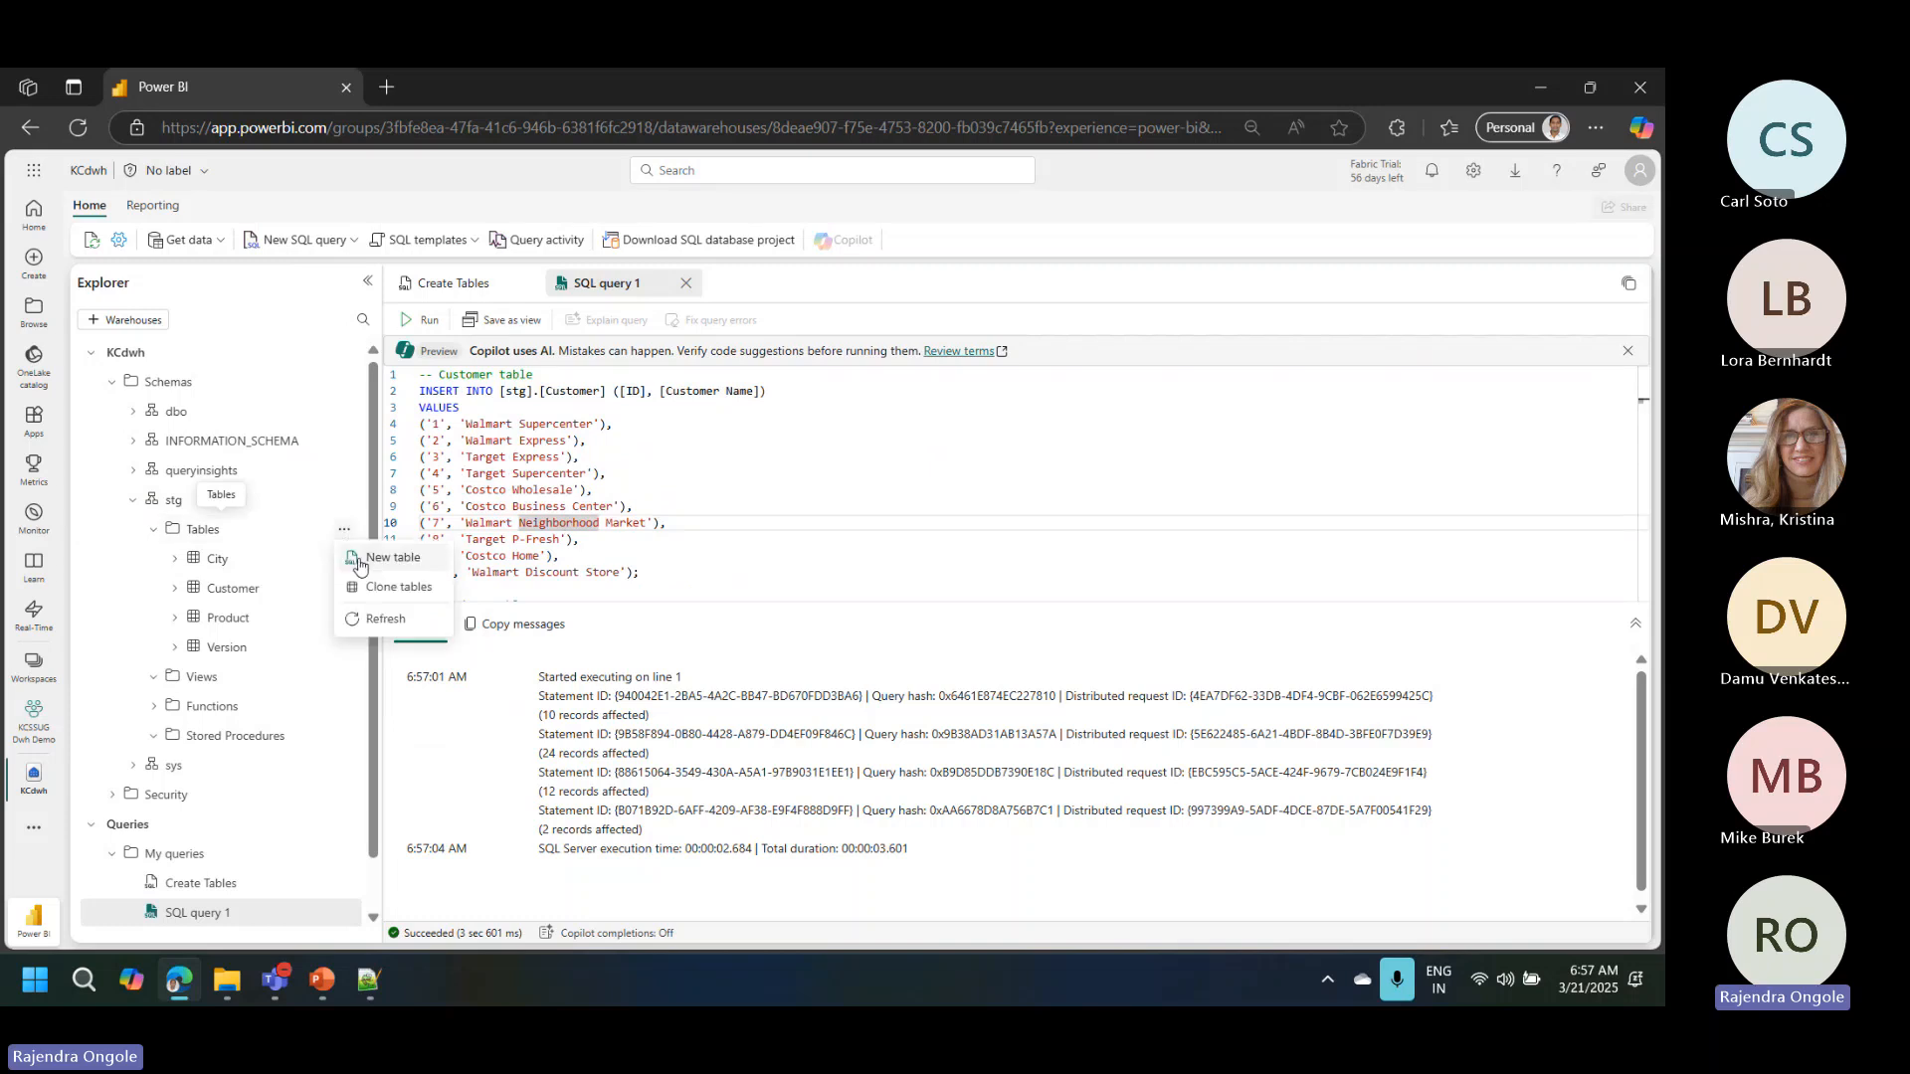
click(380, 618)
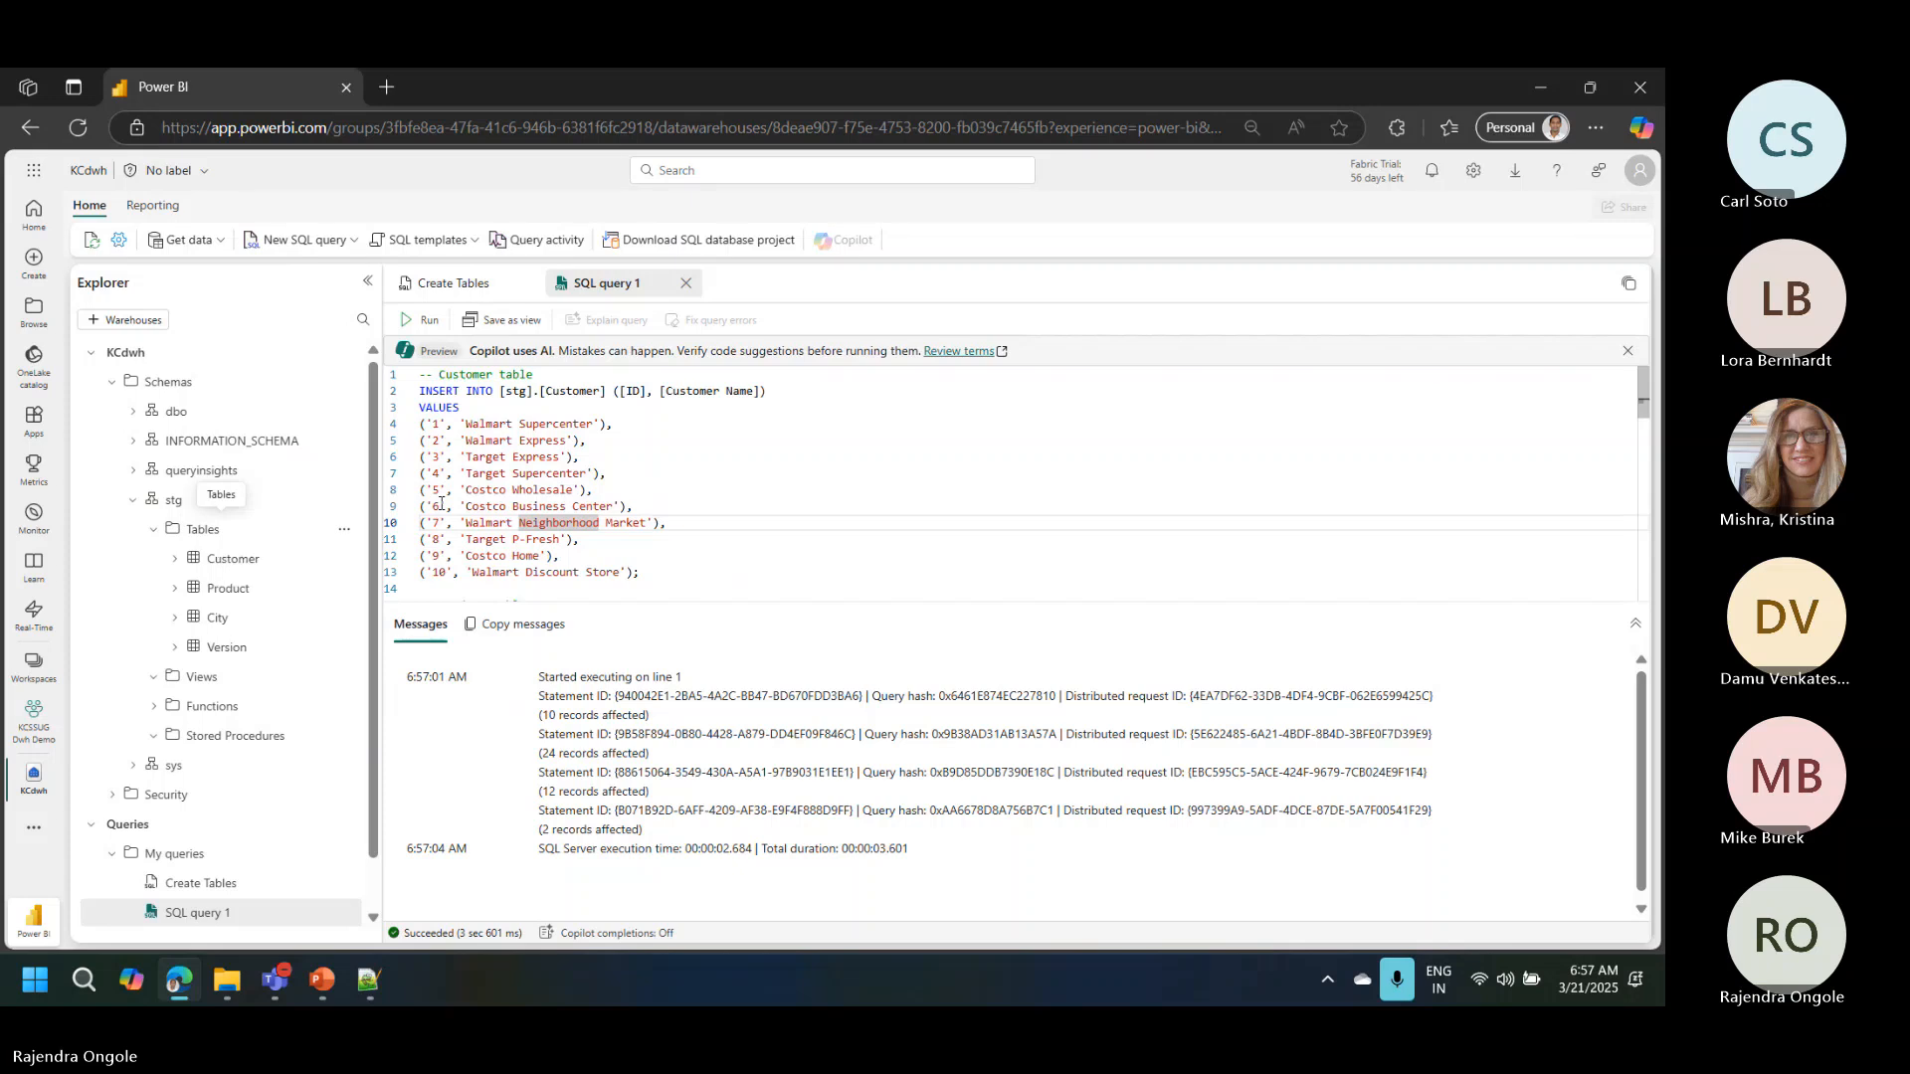
Step: Preview the data loaded into the stg Customer, City, Version and Product tables
click(240, 562)
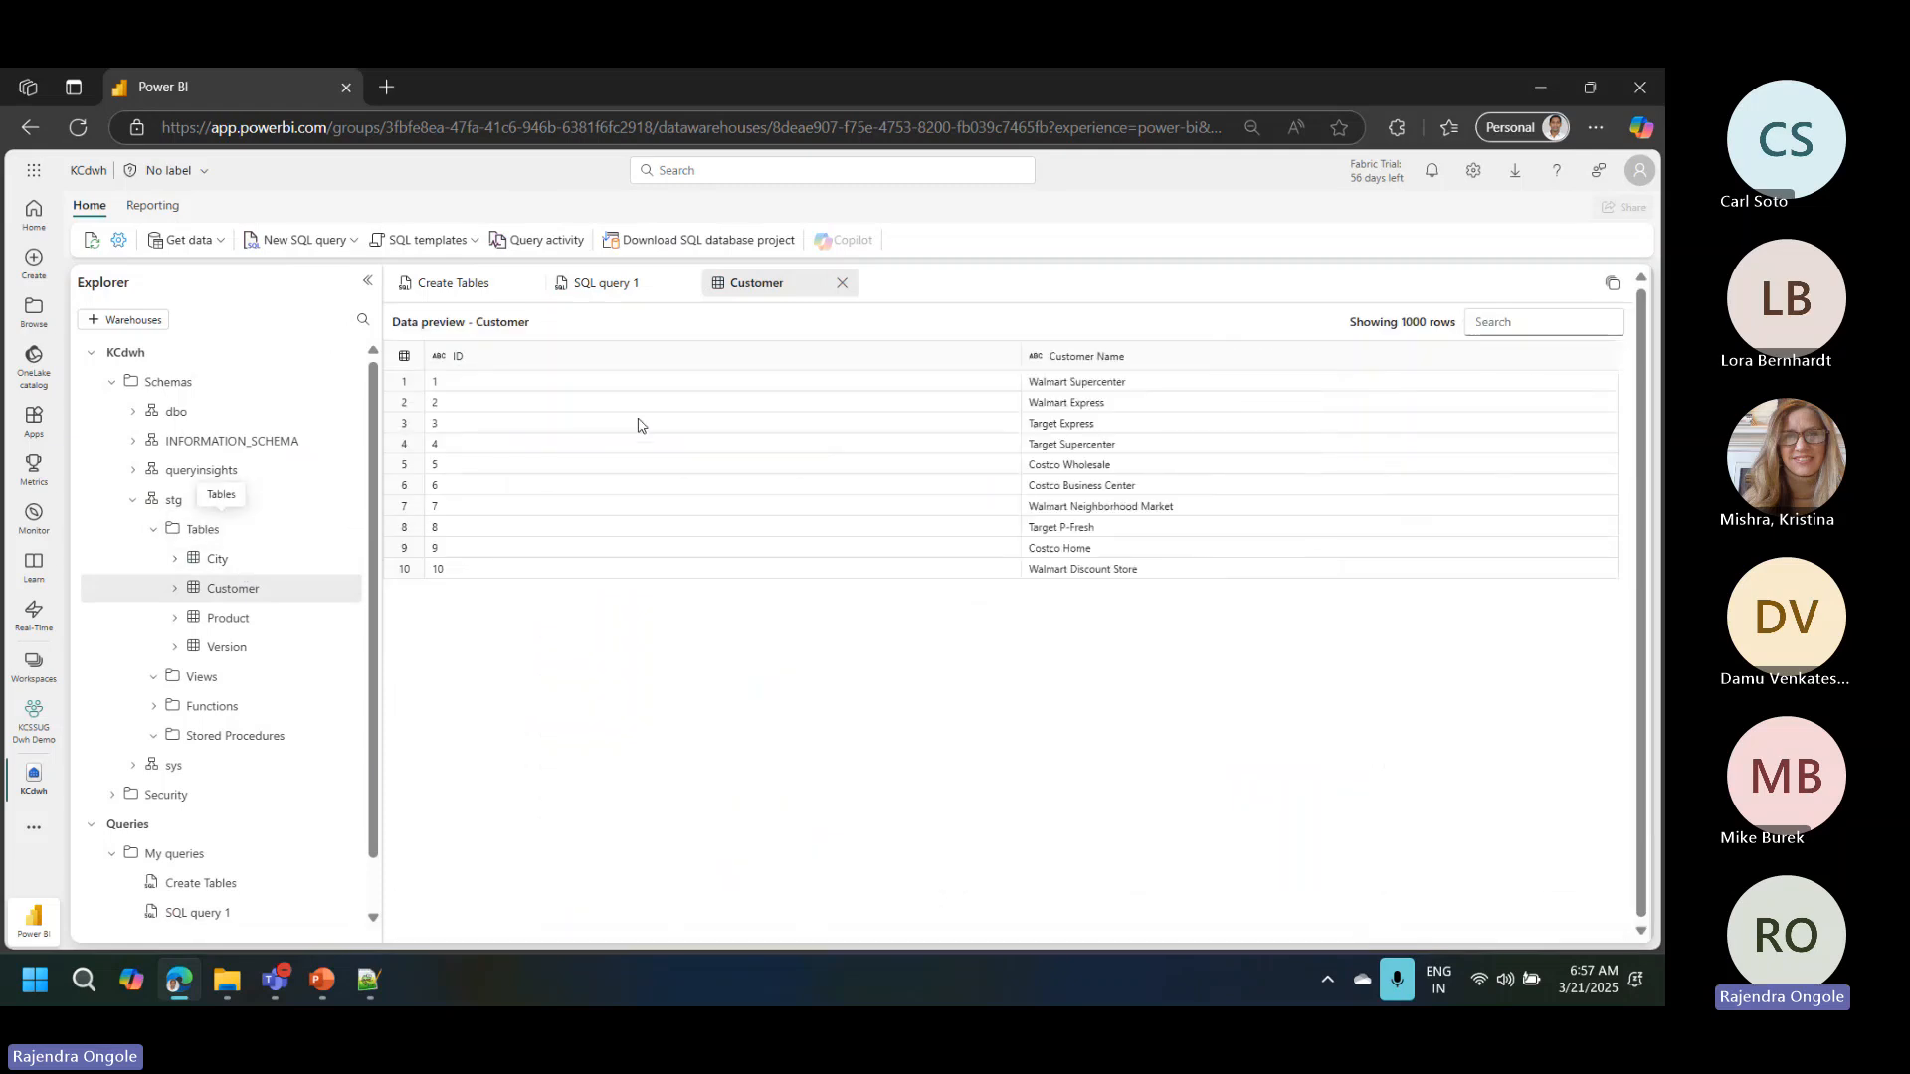
click(266, 563)
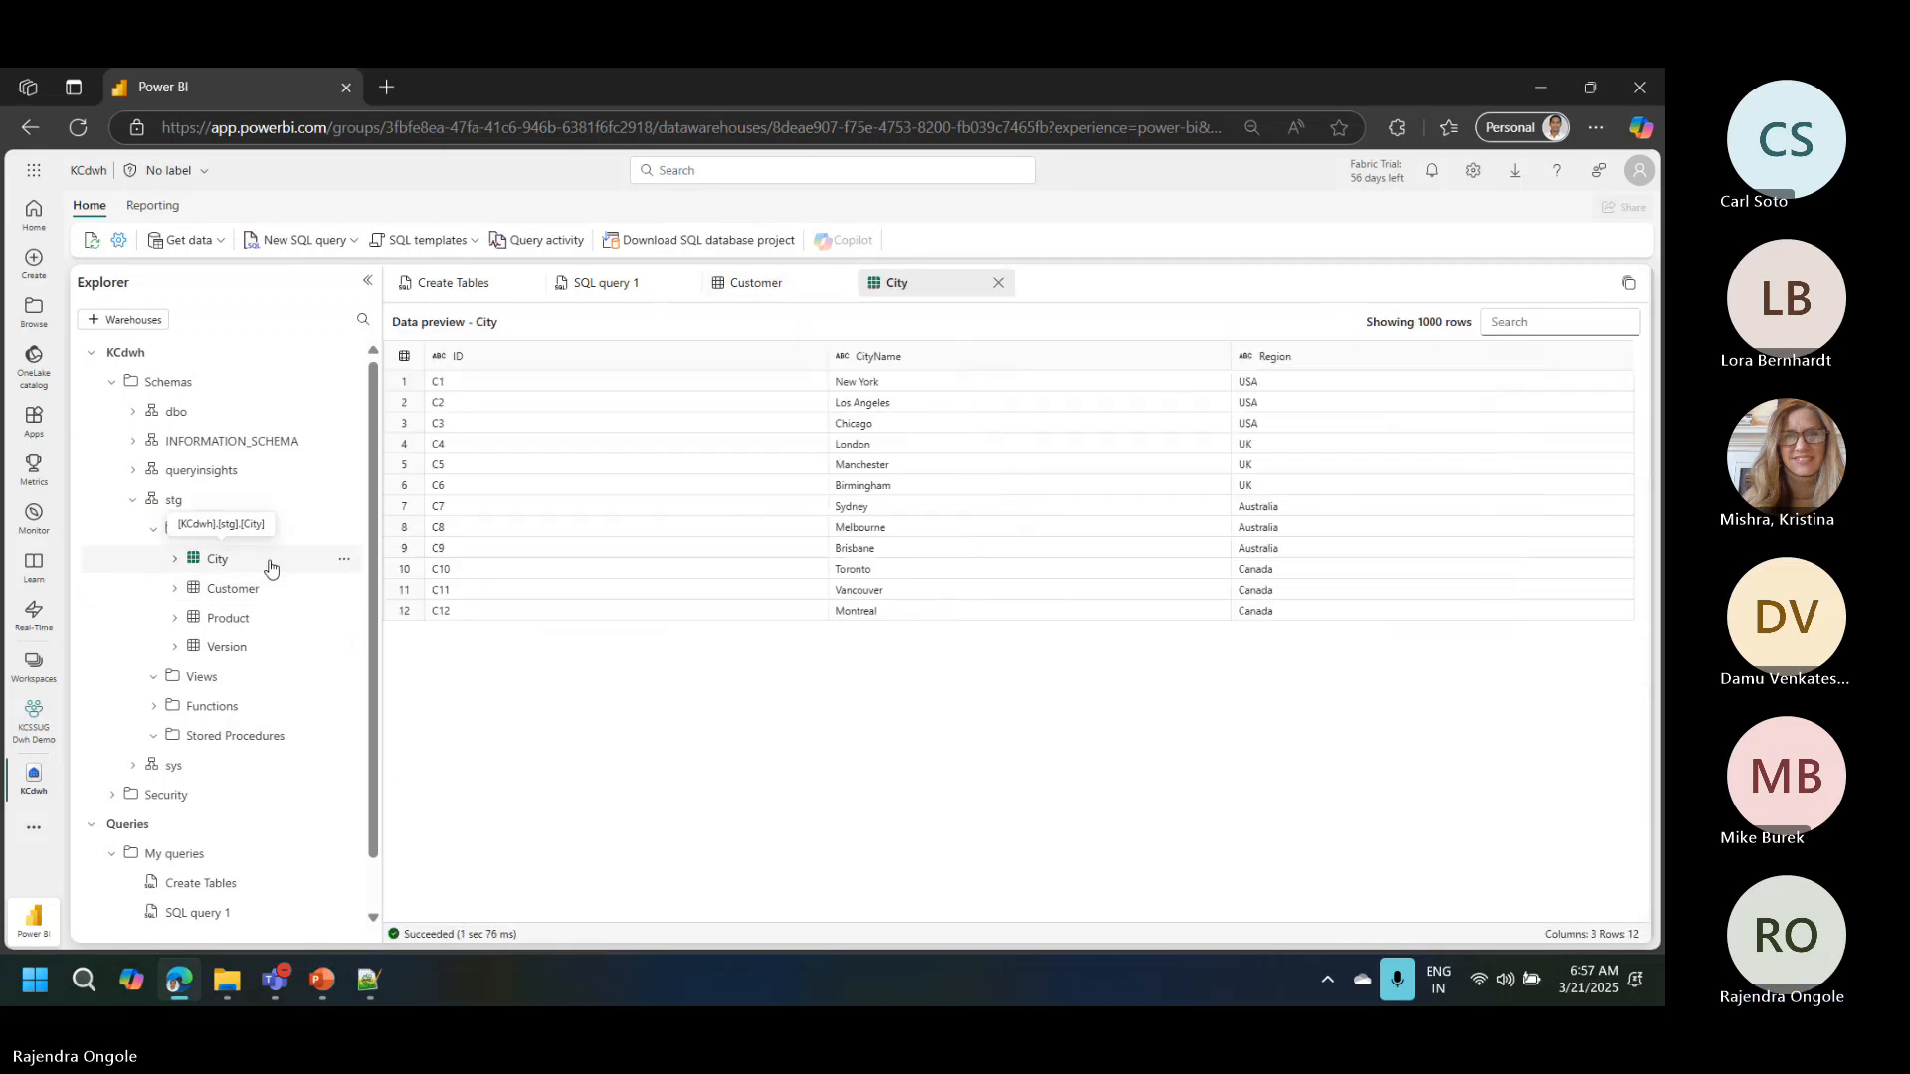
click(232, 650)
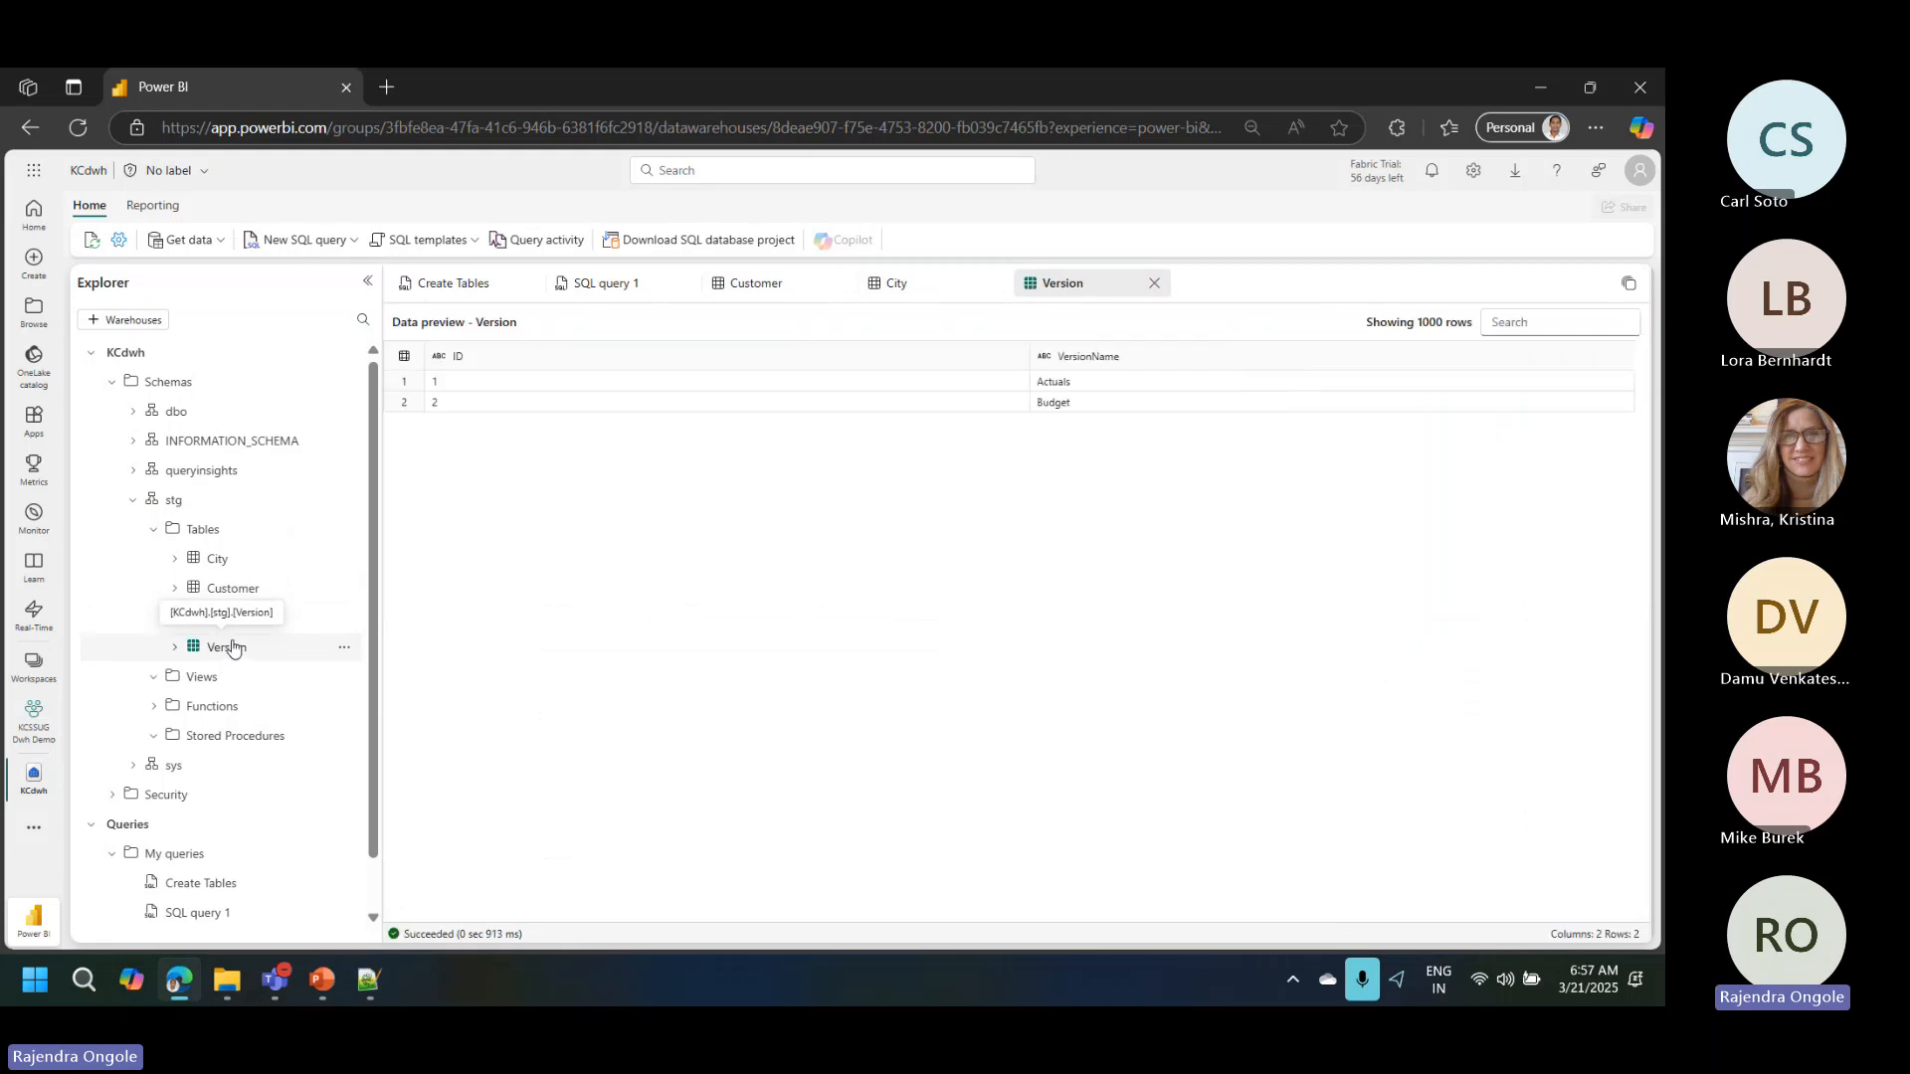
click(230, 617)
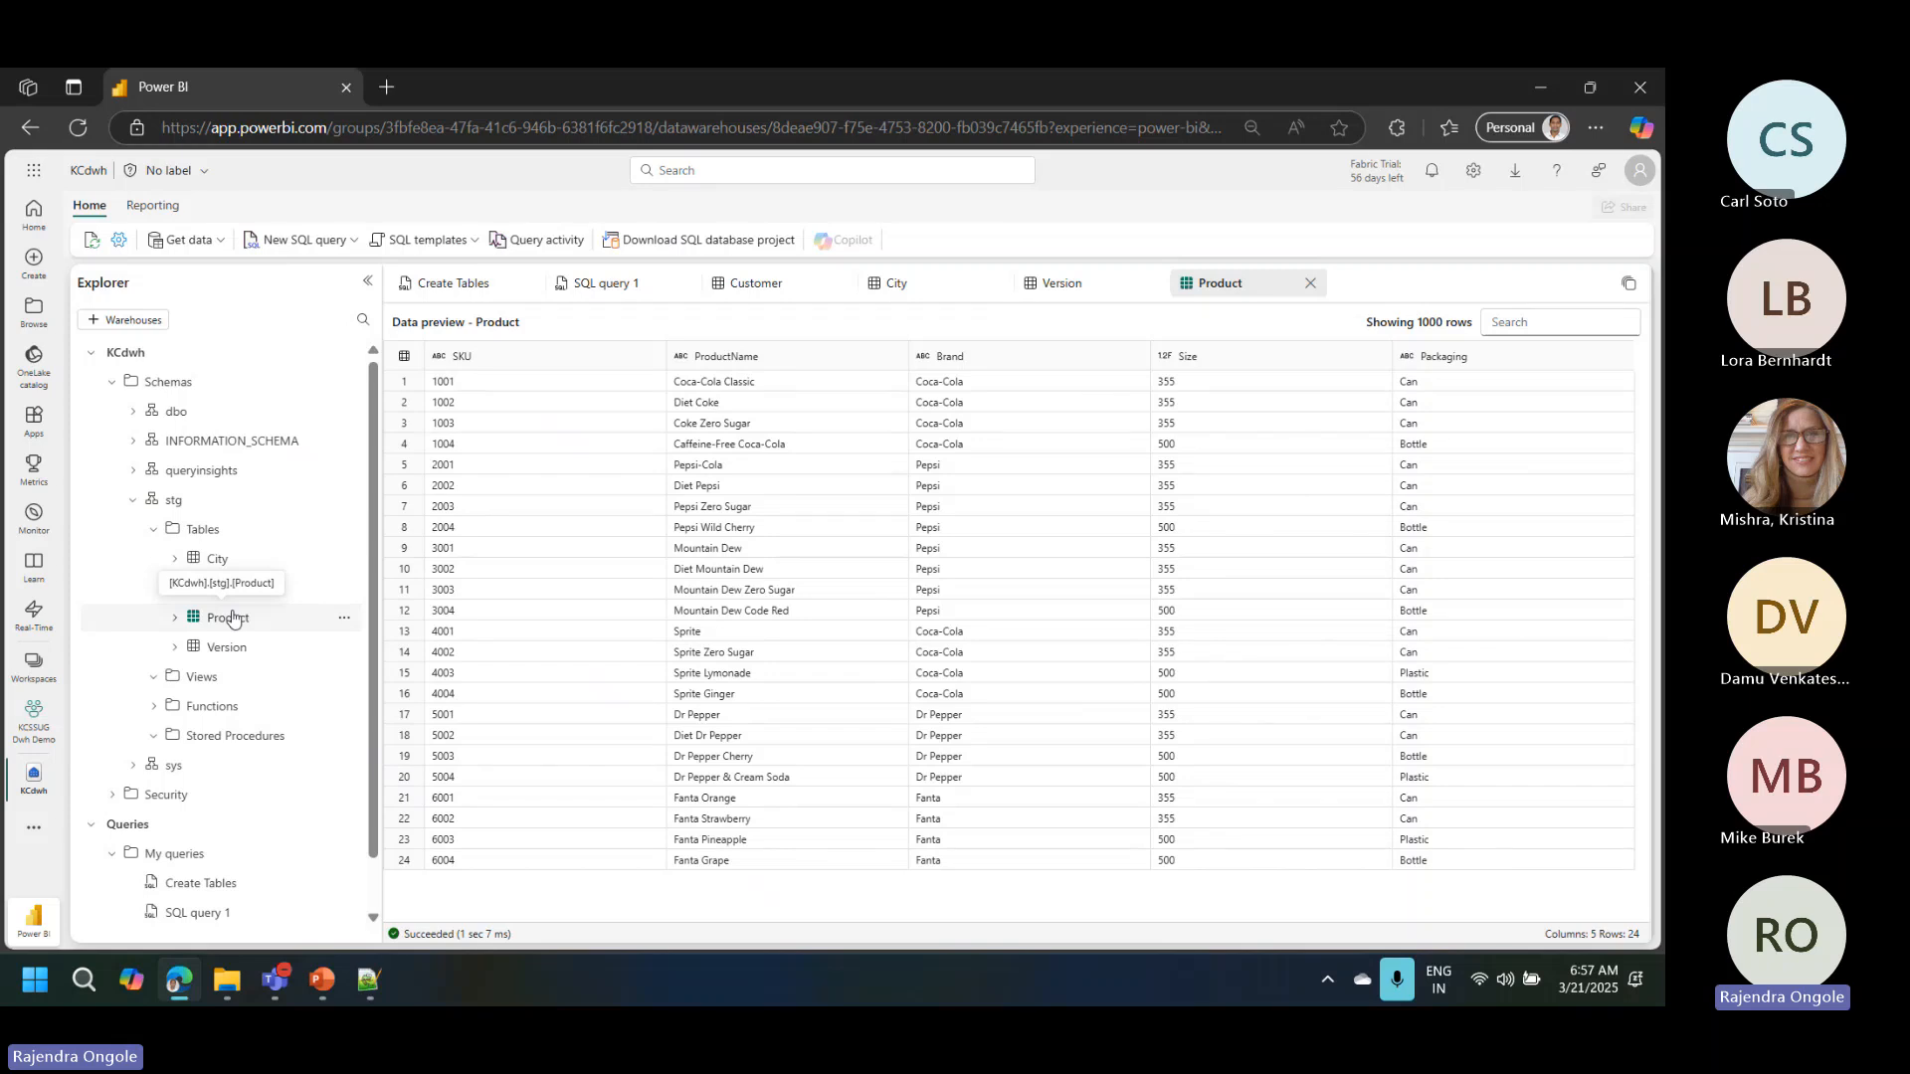
Step: Rename the query SQL query 1, which holds the INSERT statements, as Load Sql Tables
click(590, 286)
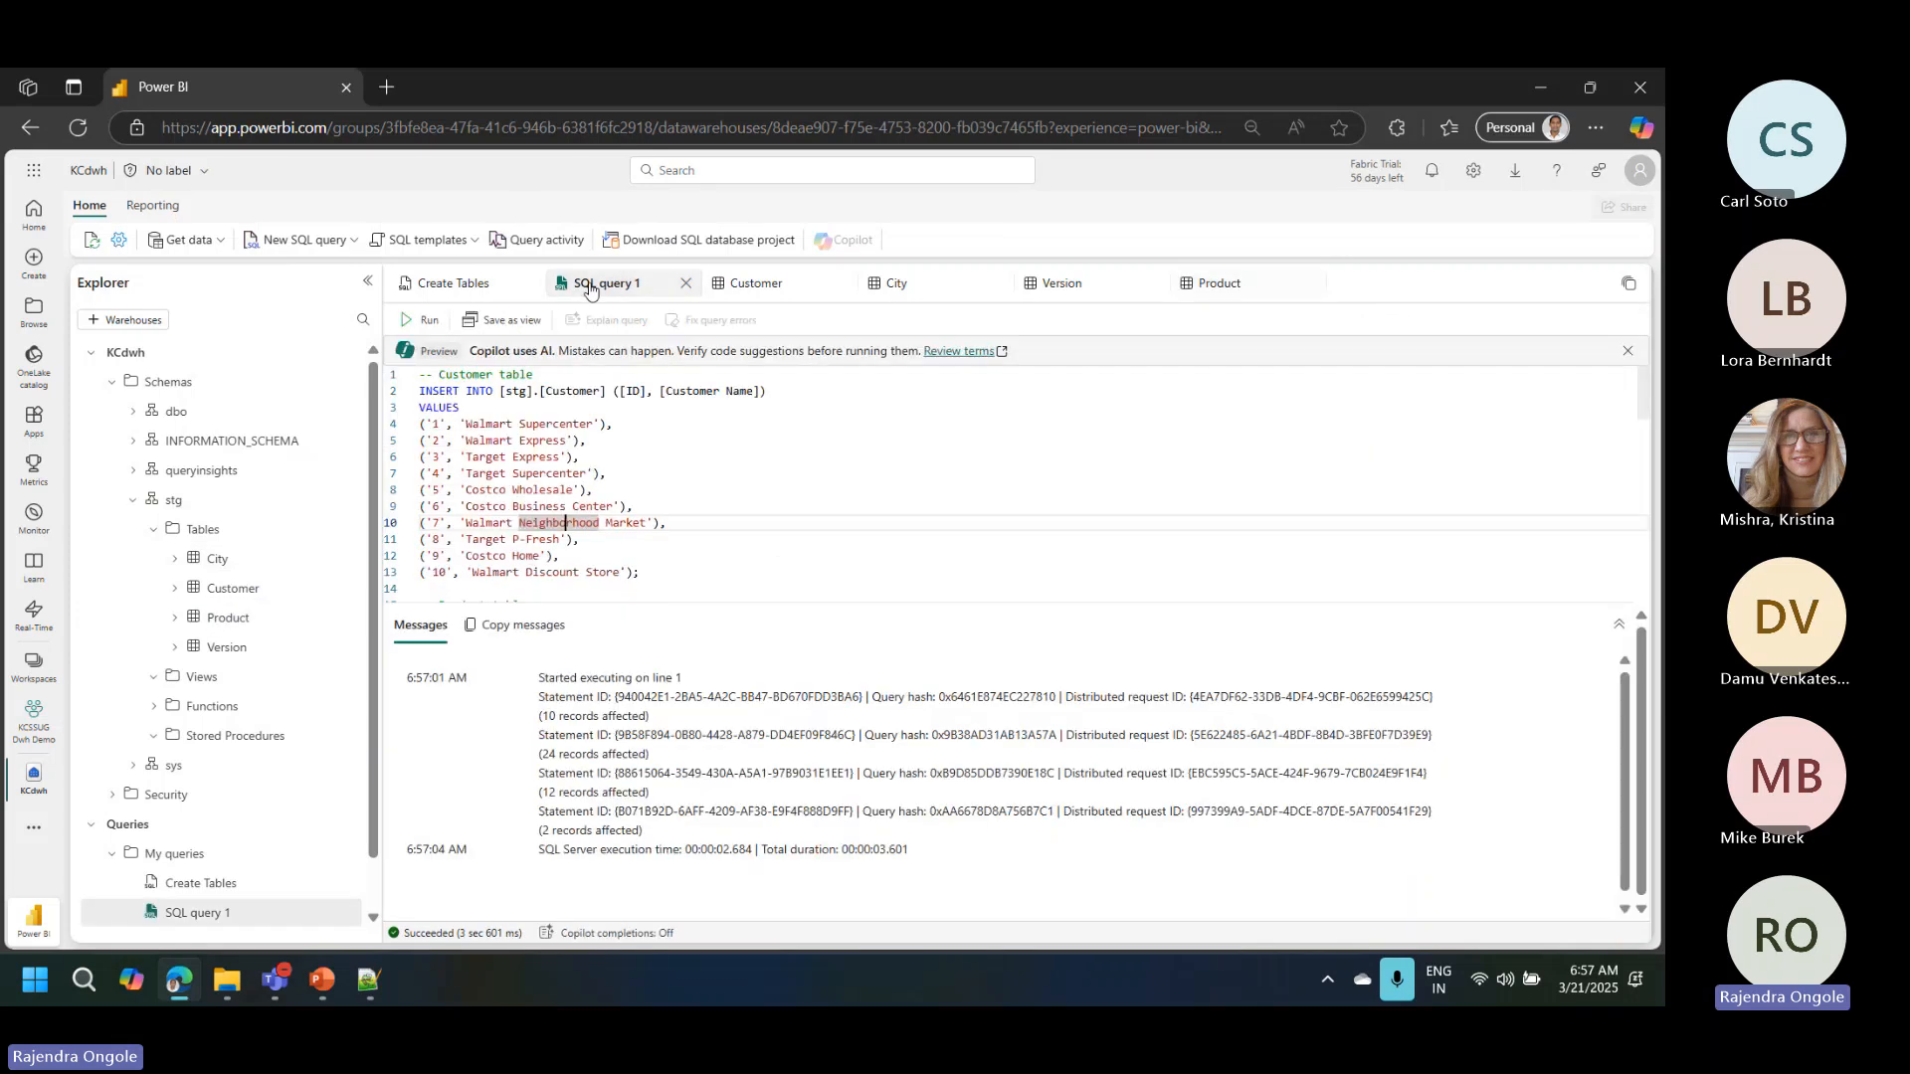
right_click(590, 285)
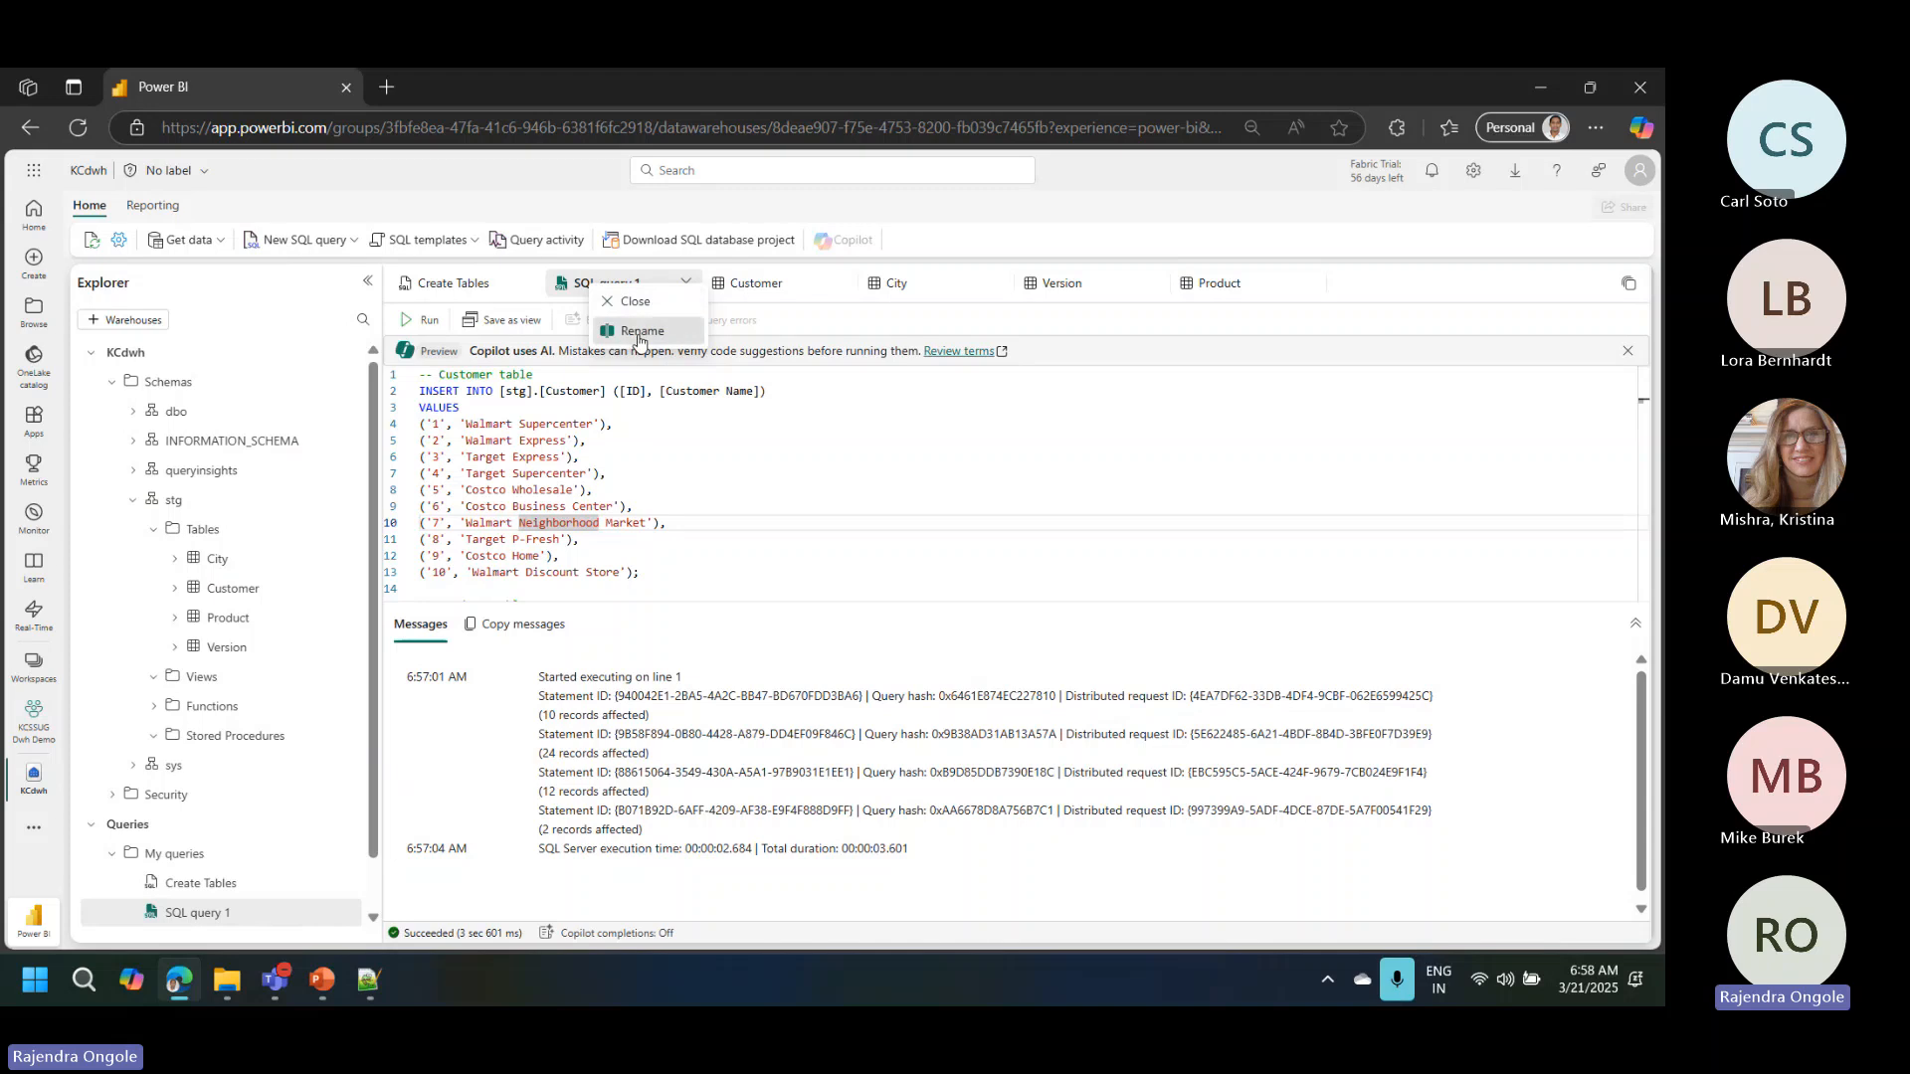
click(638, 334)
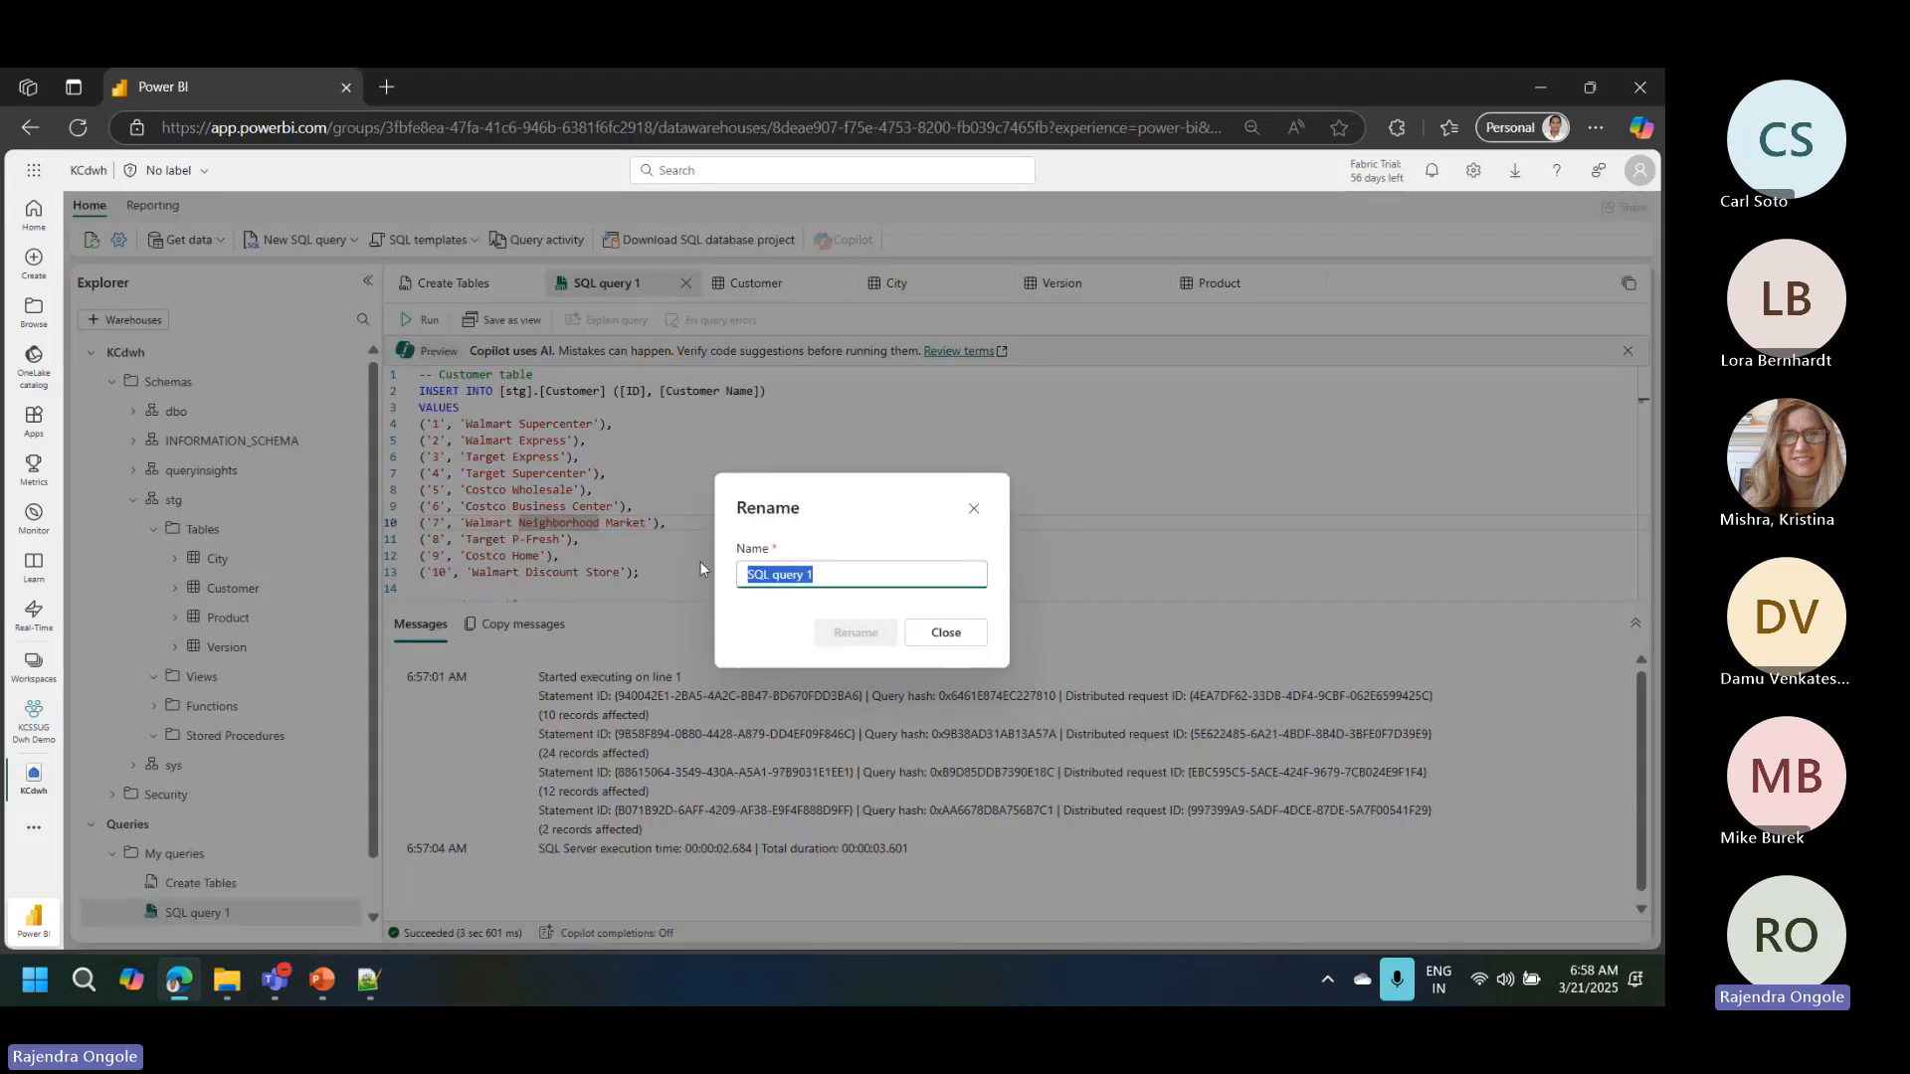
text(Lo)
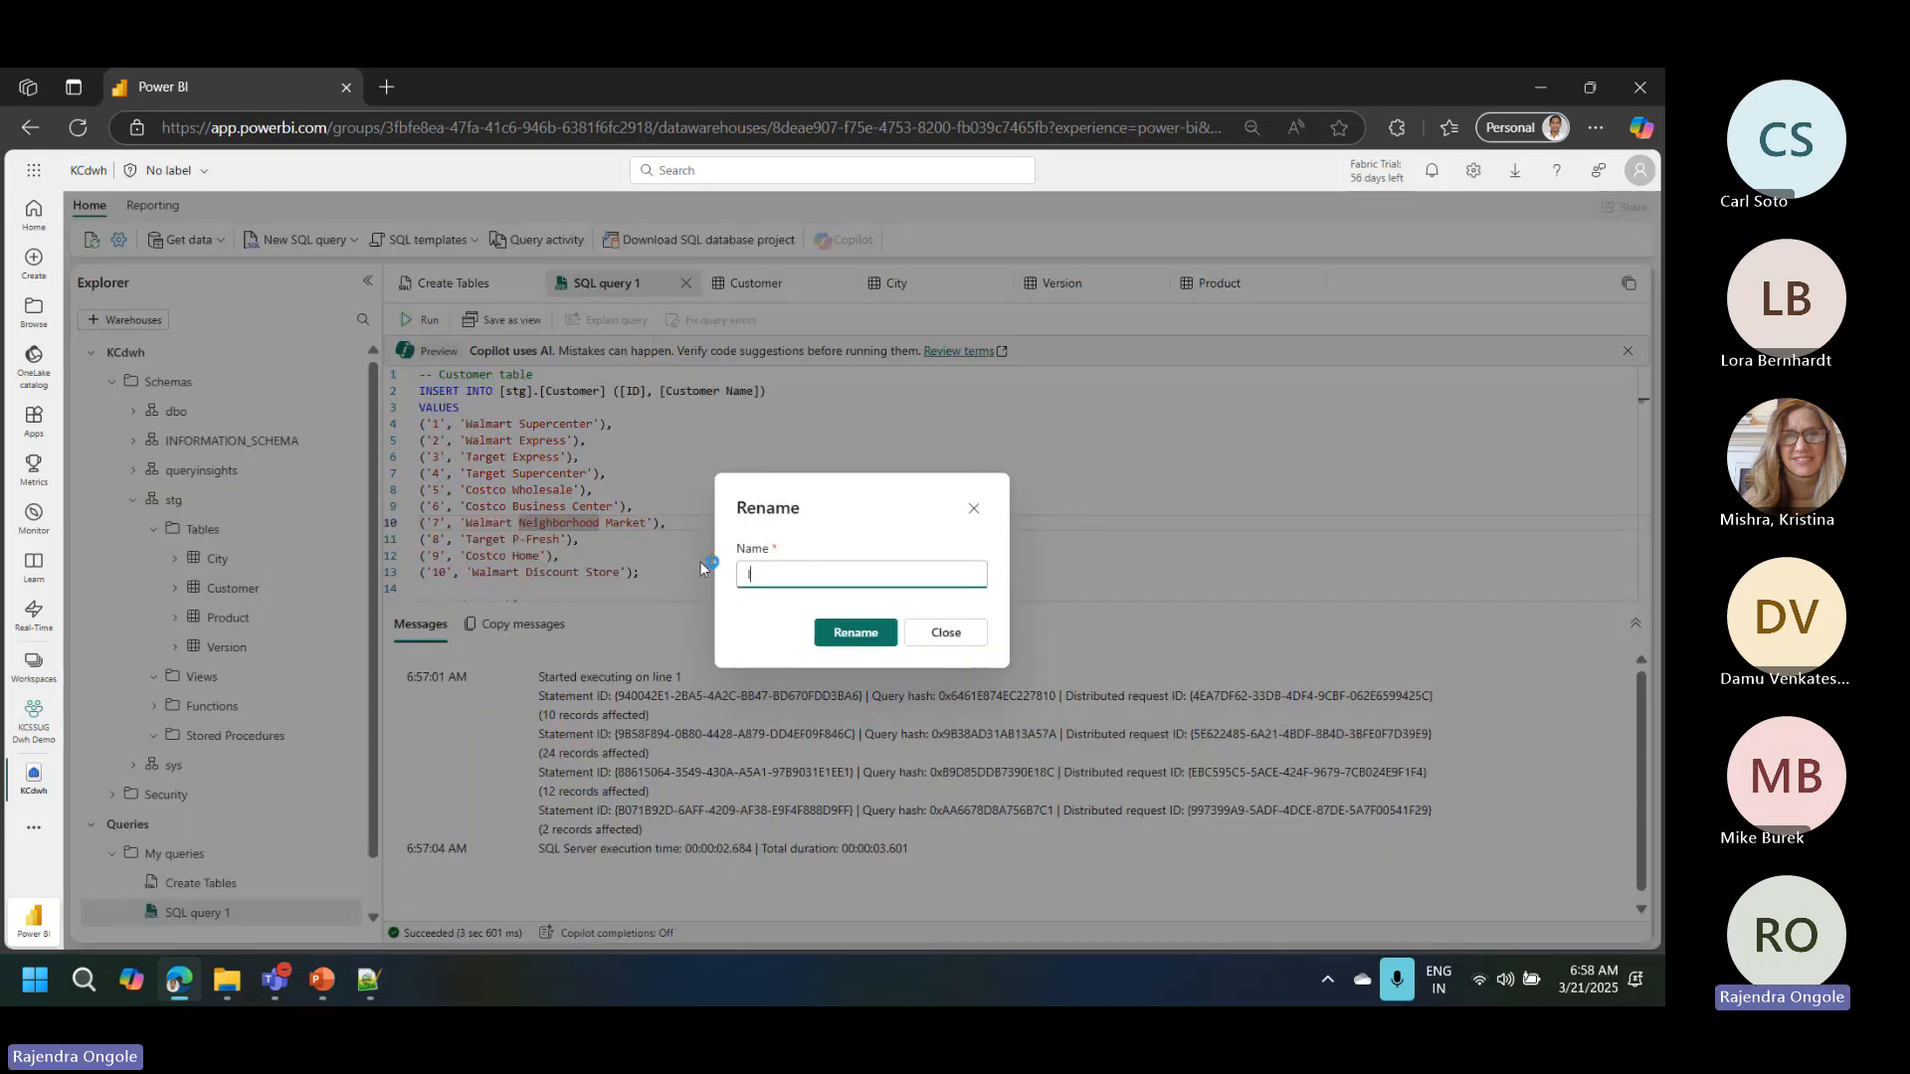
text(ad Swq)
text(ql Tables)
click(855, 633)
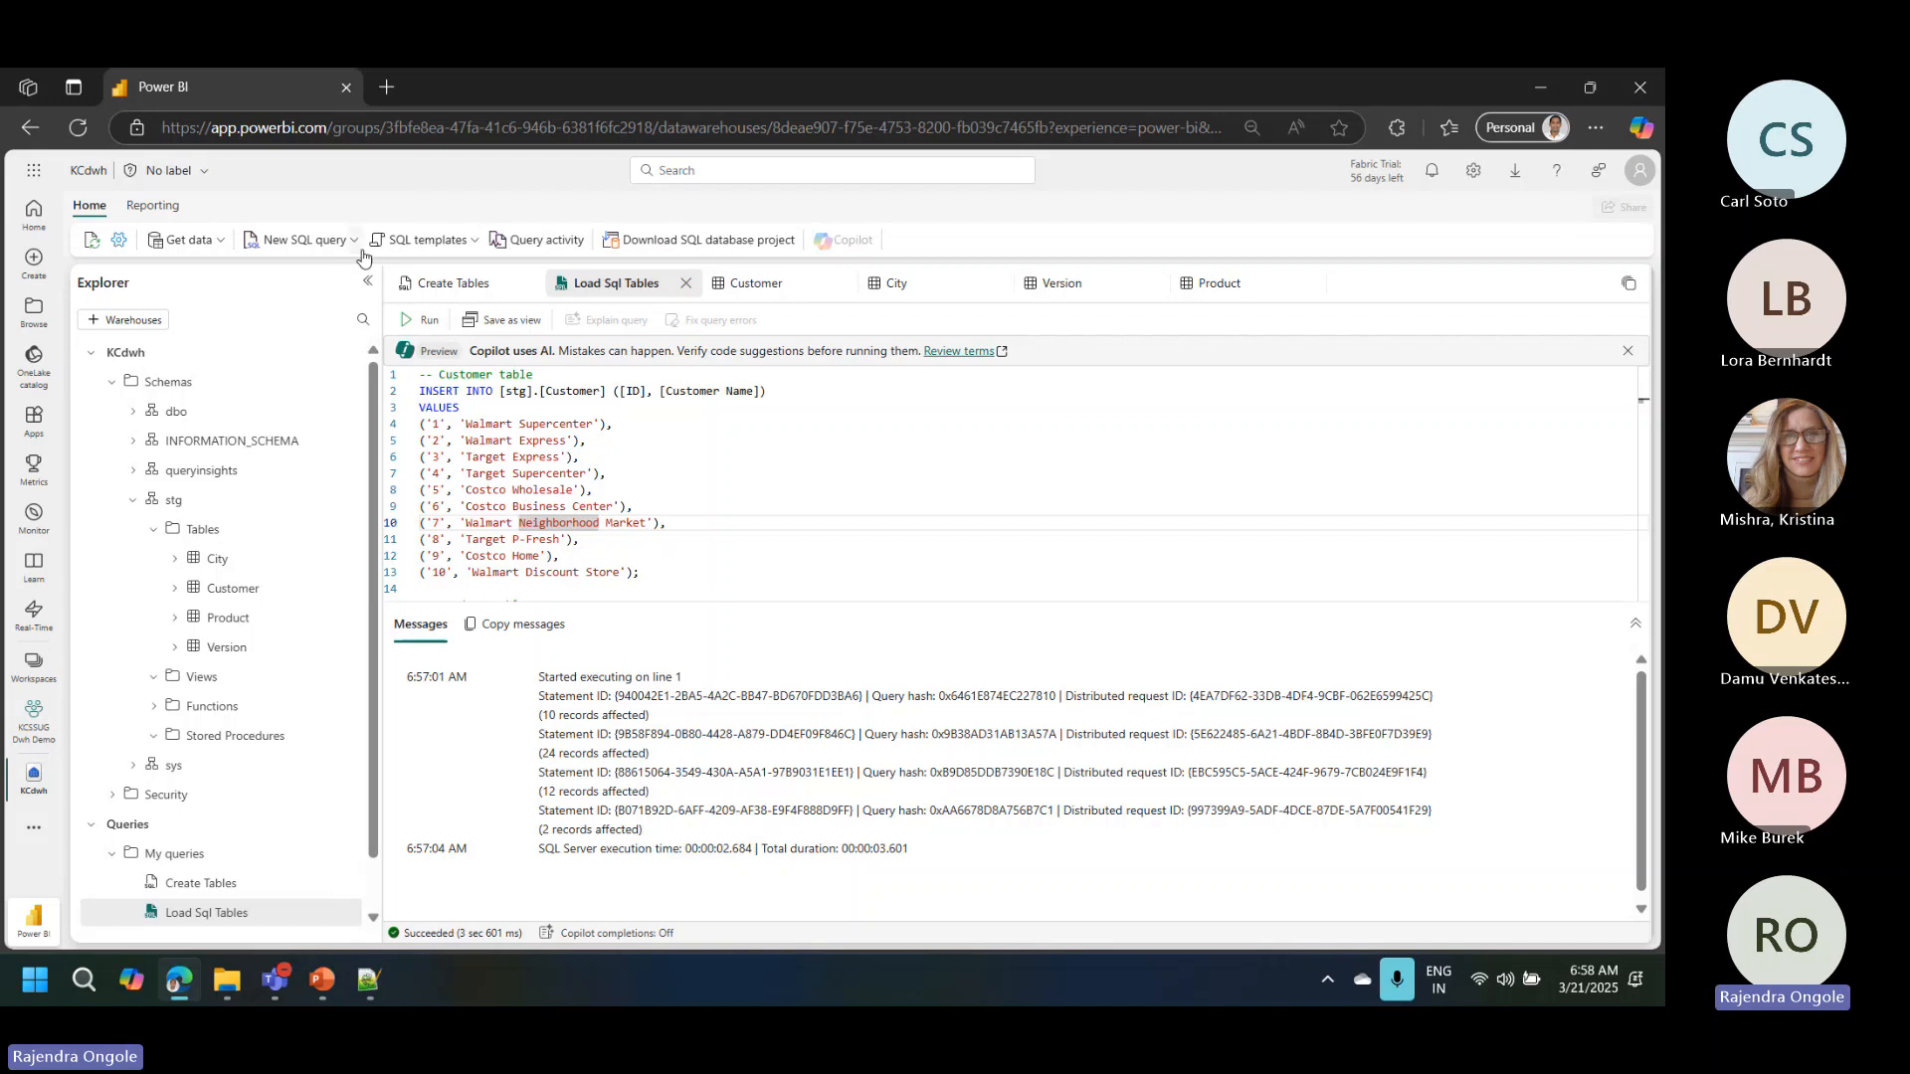
Step: Create a new data pipeline named Sales Tables from the warehouse's data import options
click(354, 242)
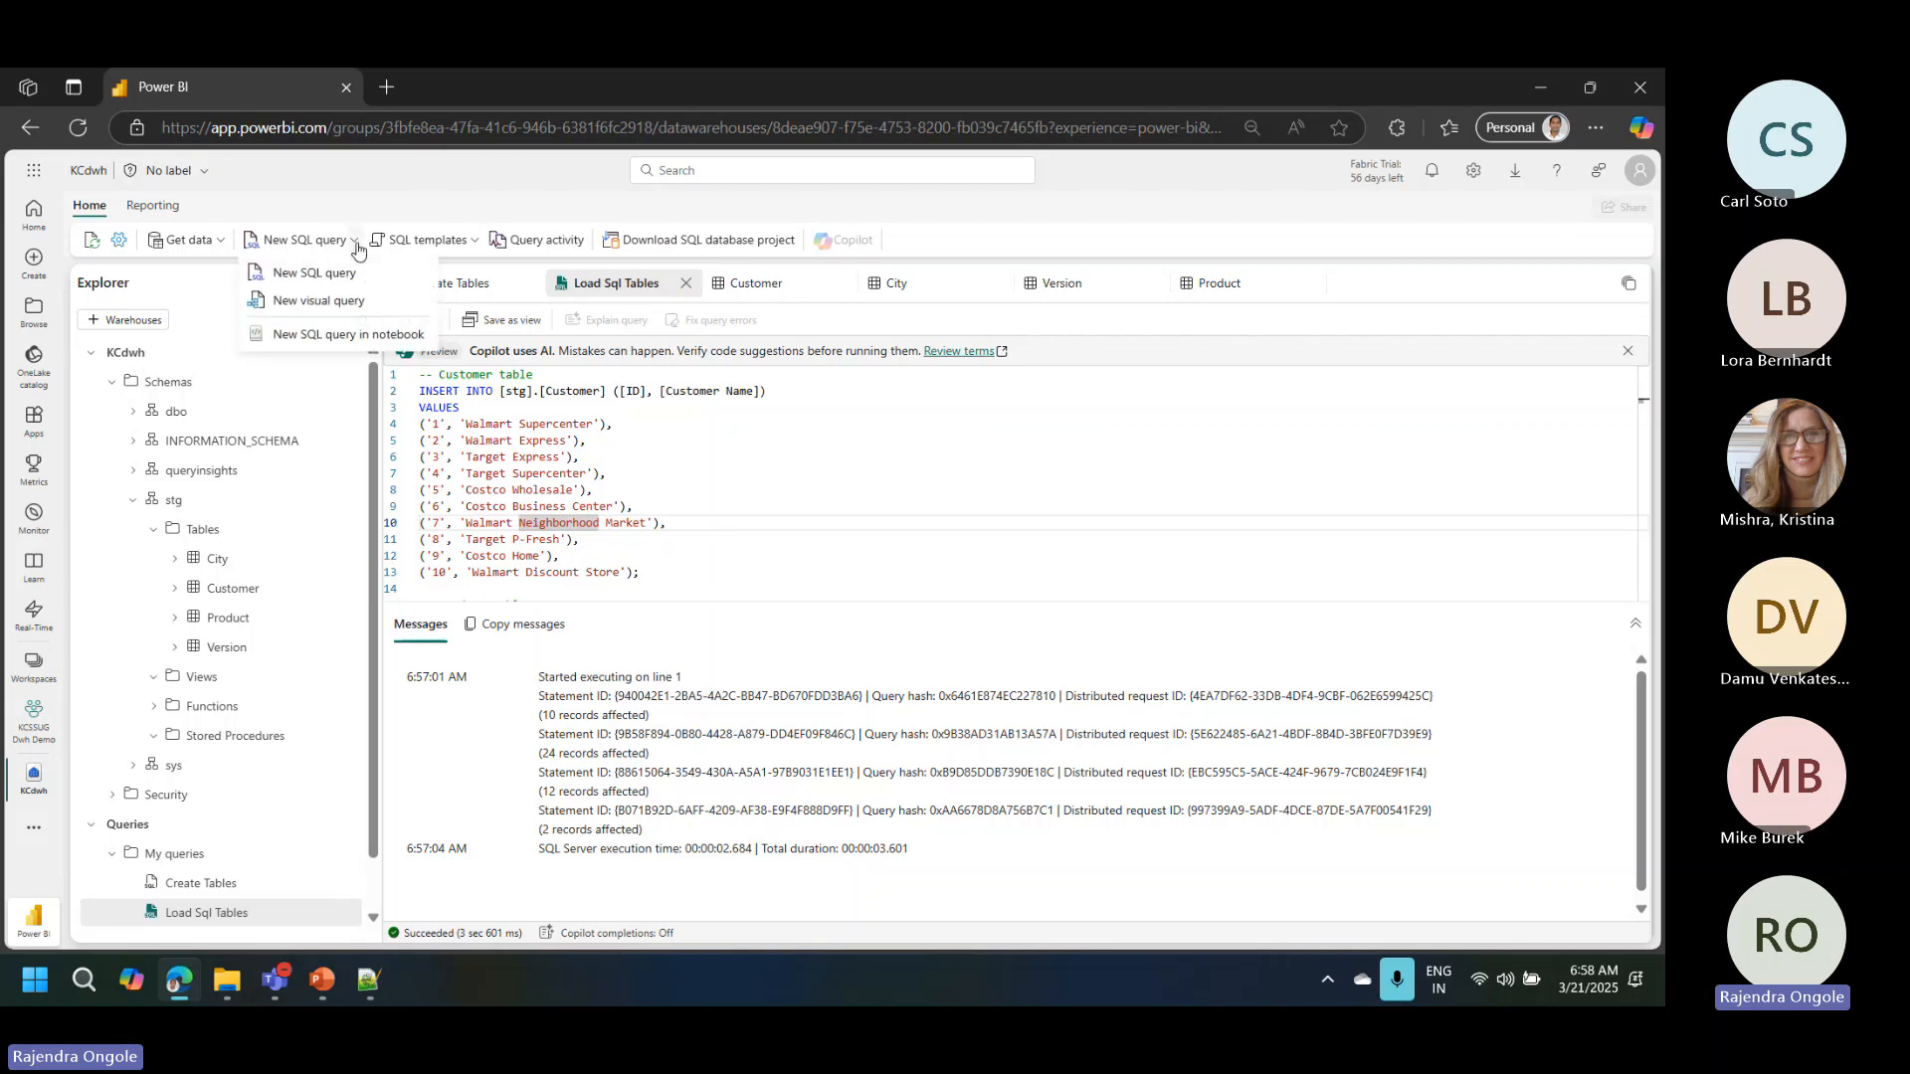
click(219, 240)
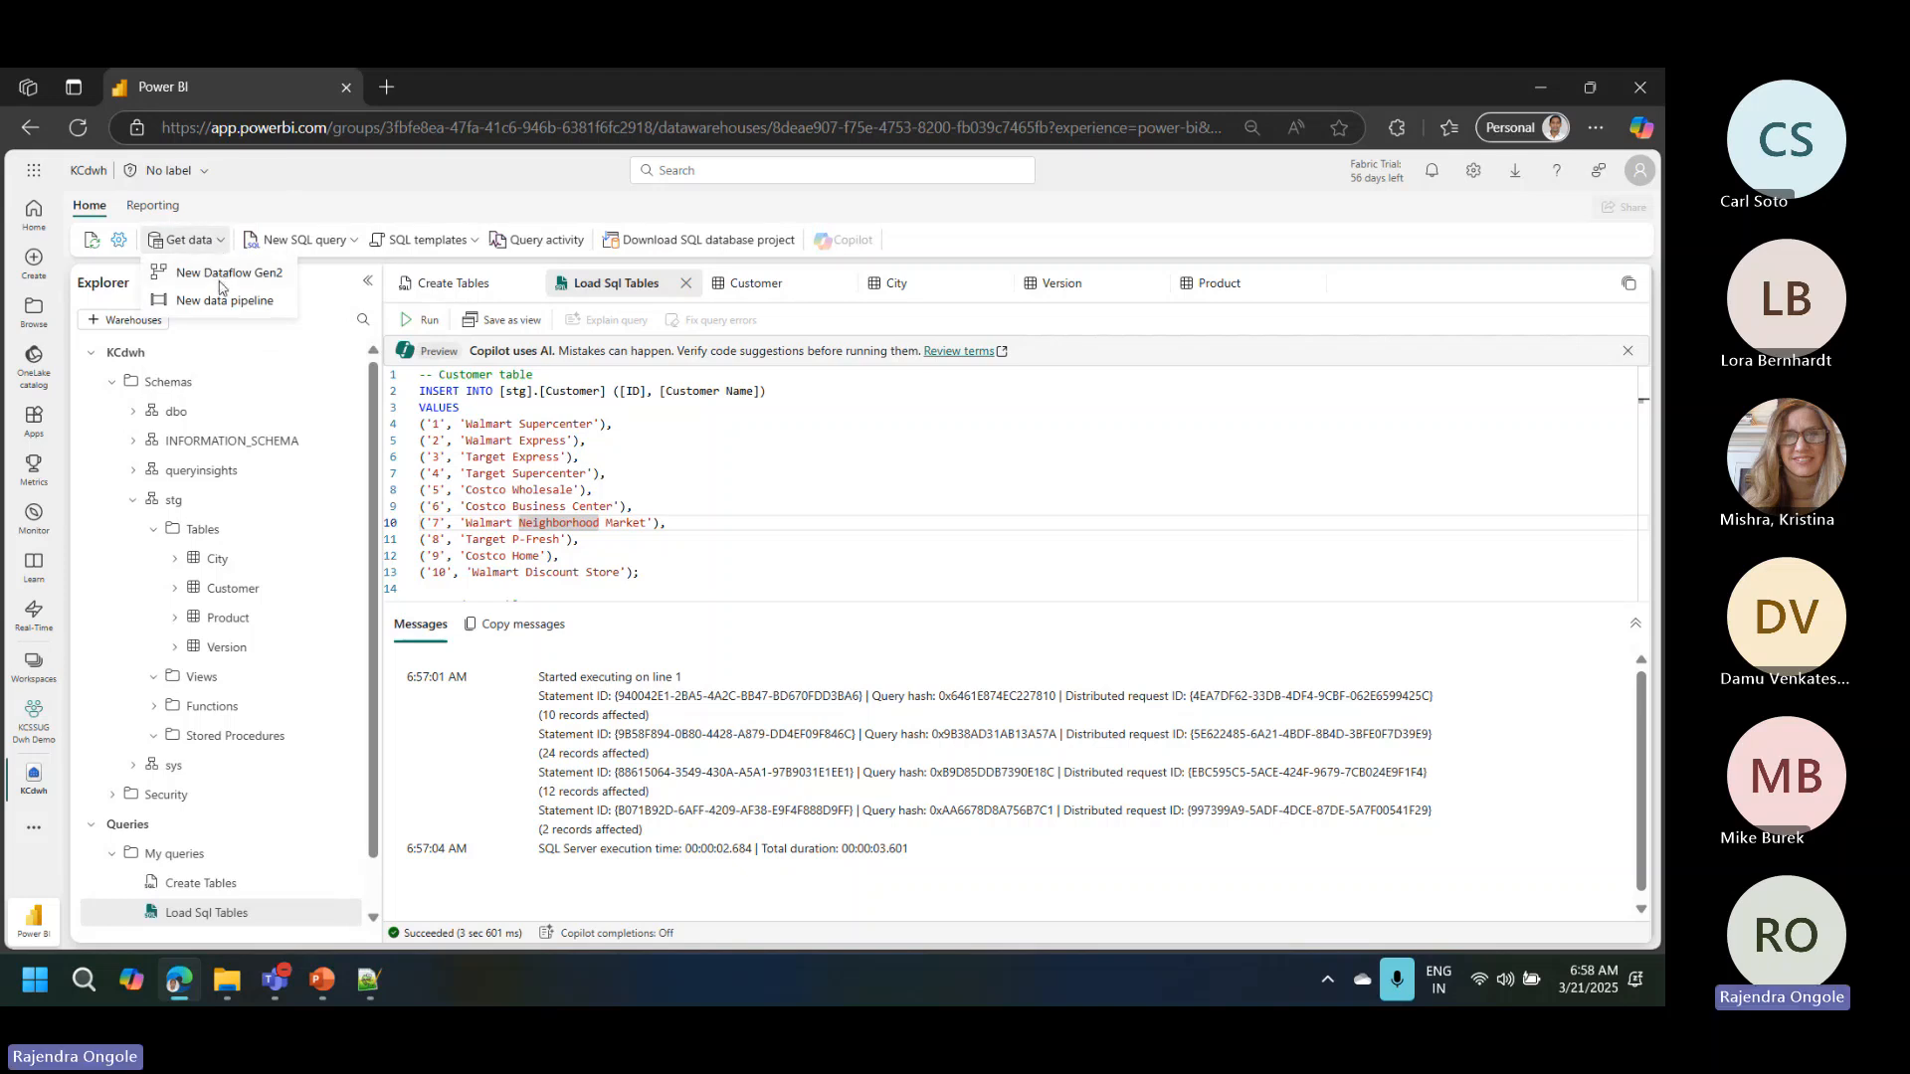
click(273, 278)
click(225, 301)
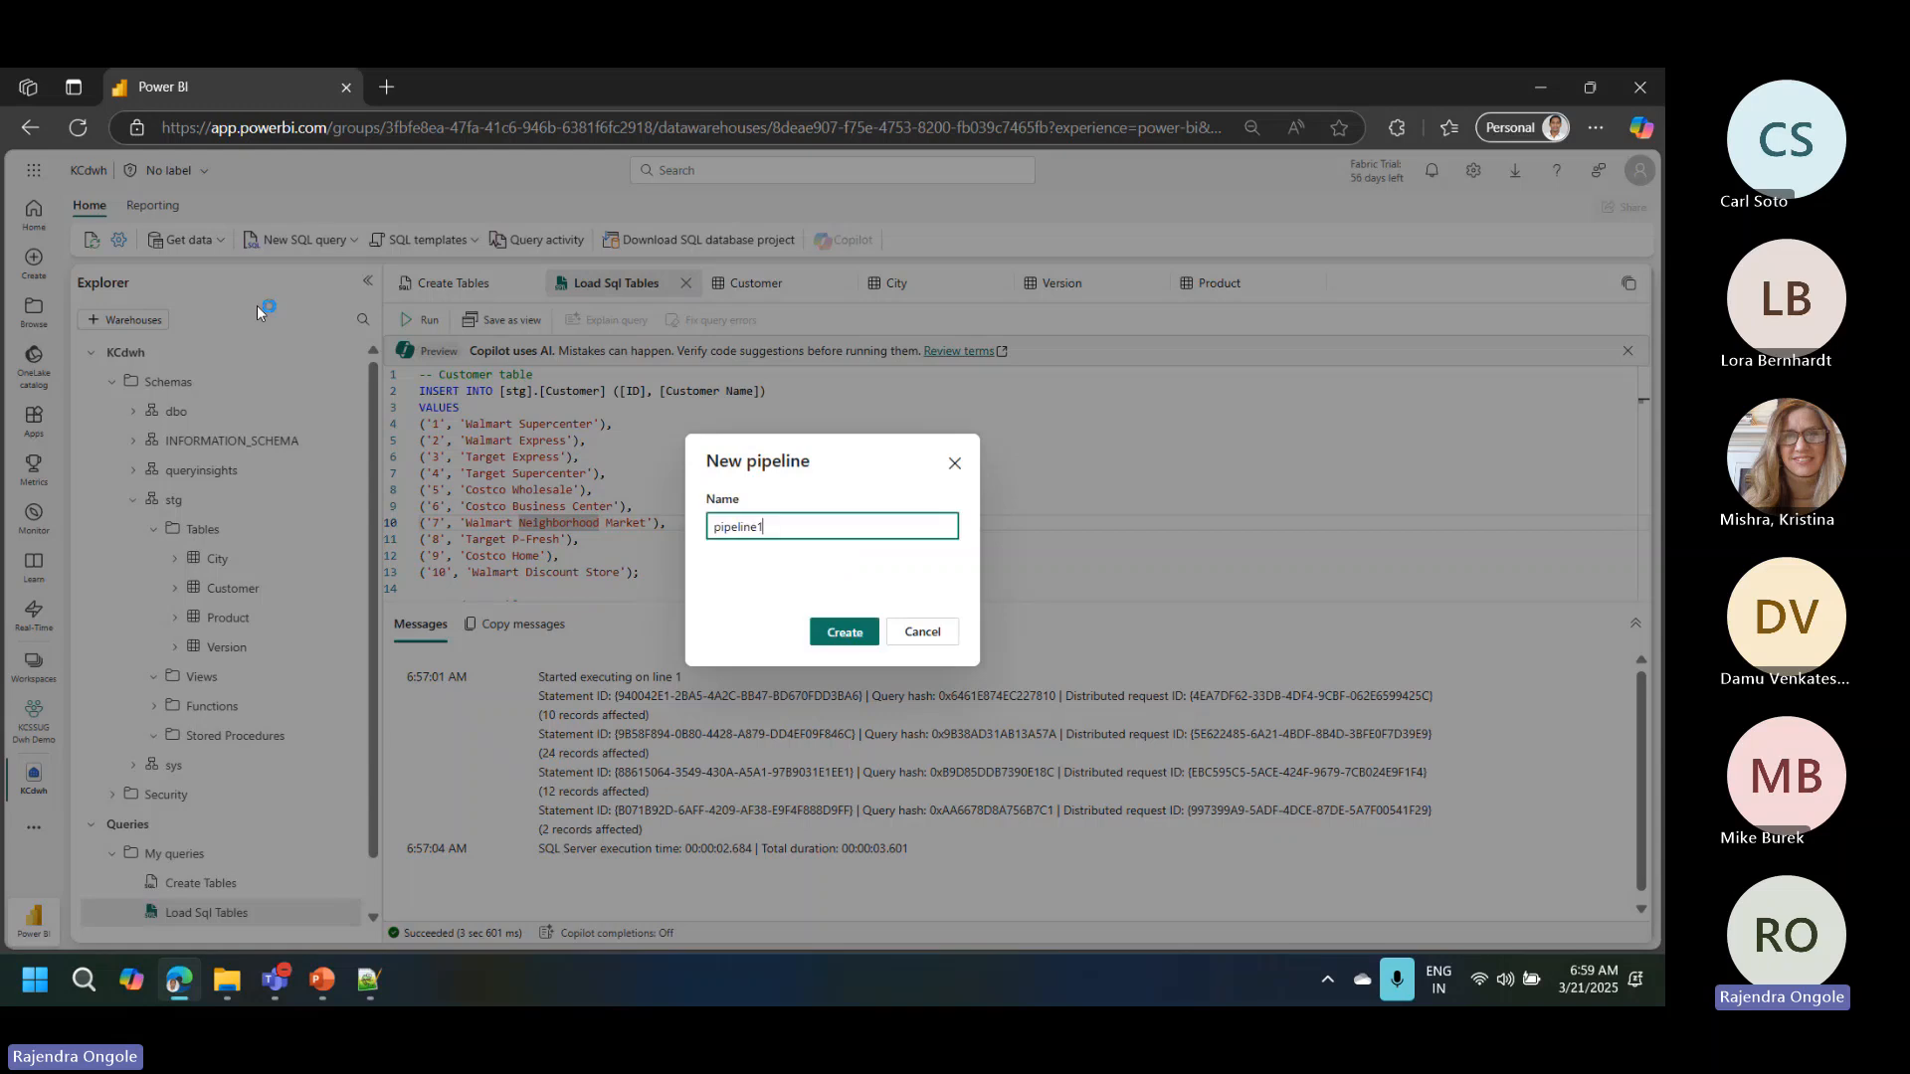
click(777, 526)
drag(777, 525, 689, 517)
text(S)
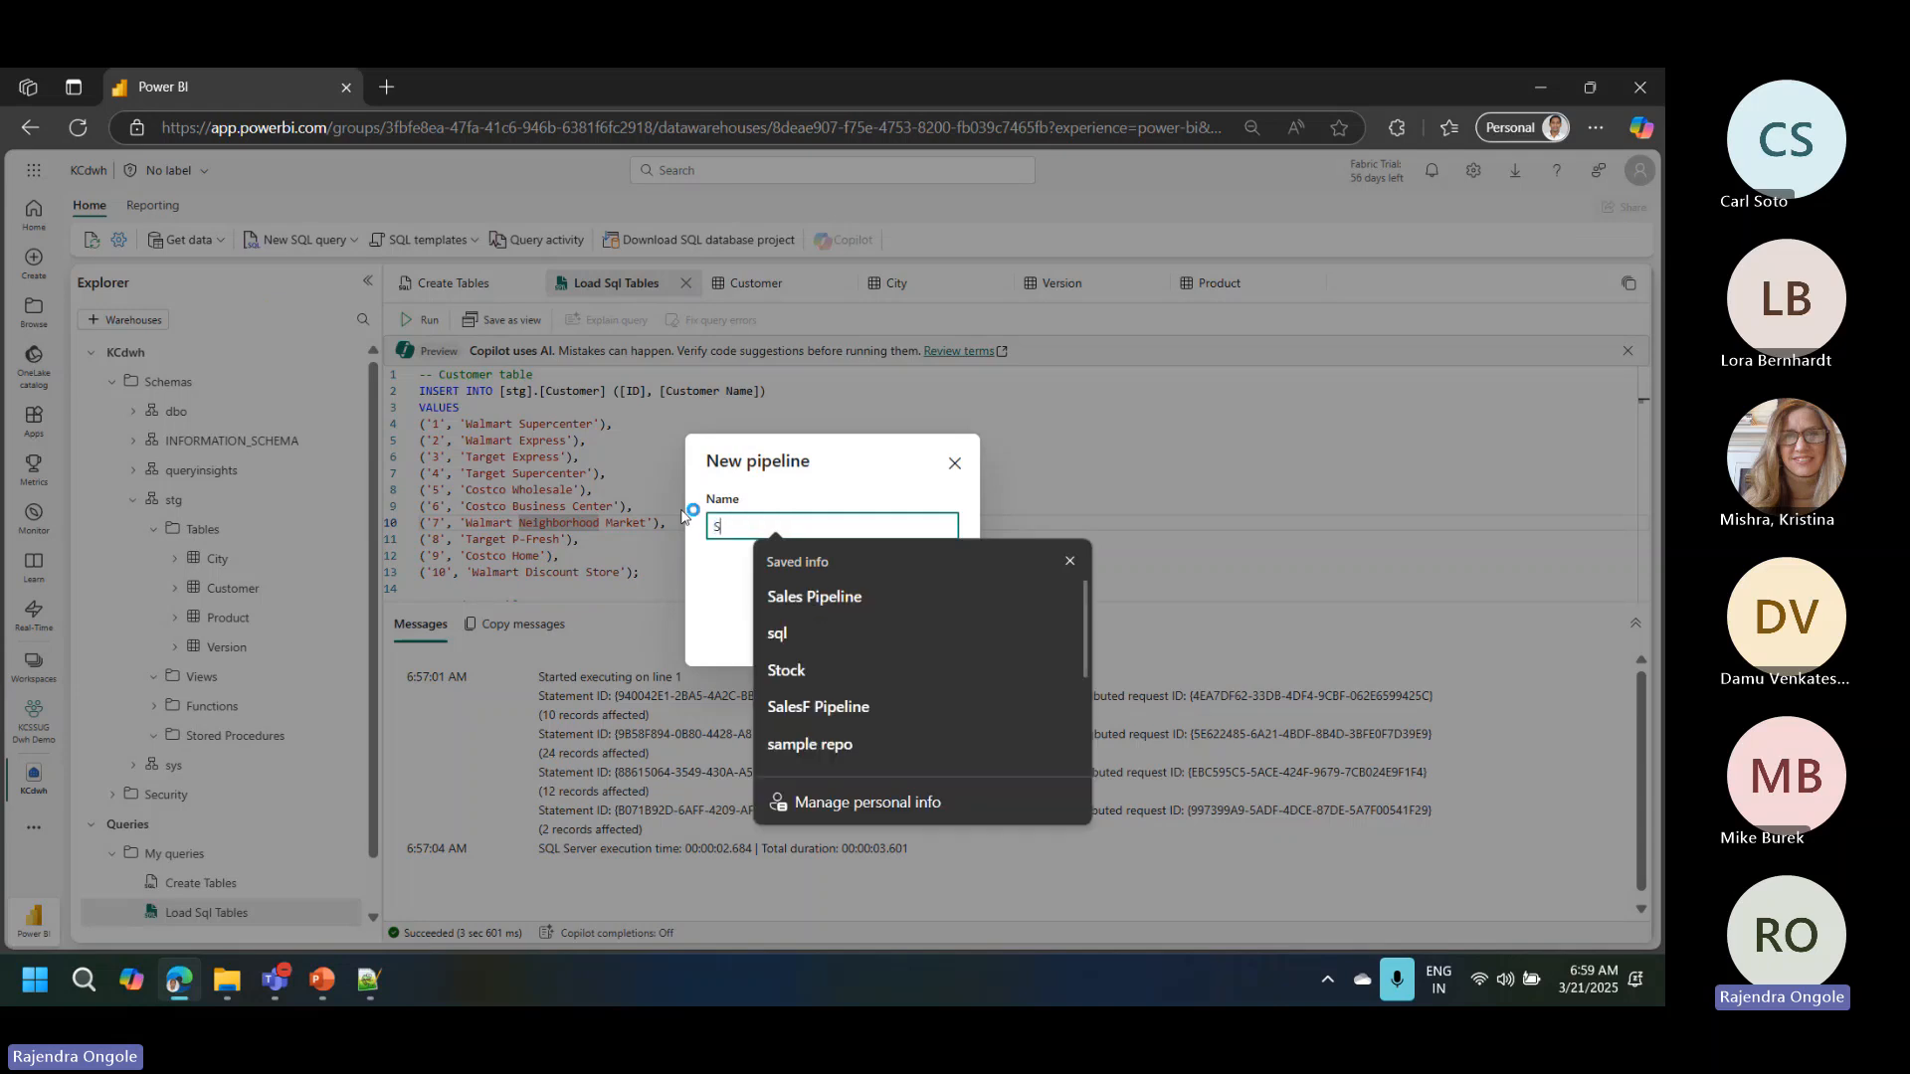
text(ales Tables)
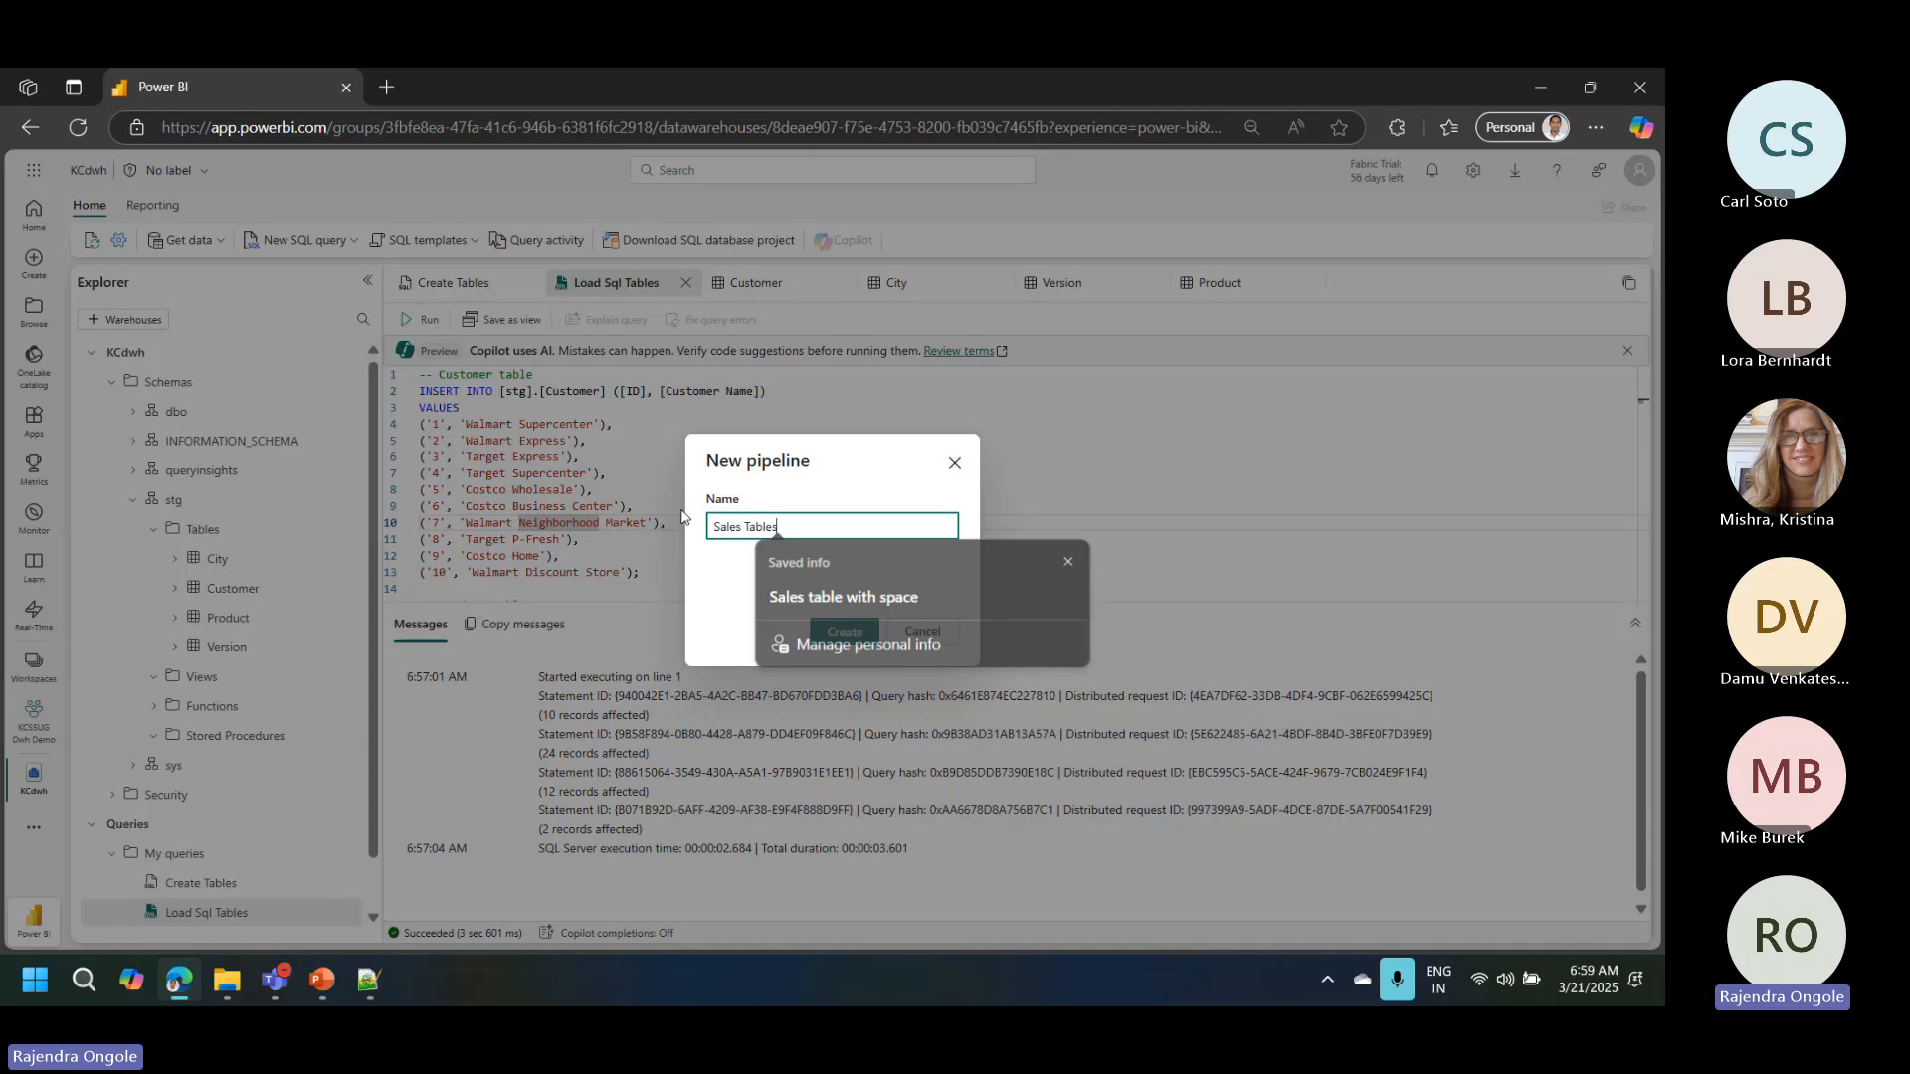
key(Escape)
click(838, 635)
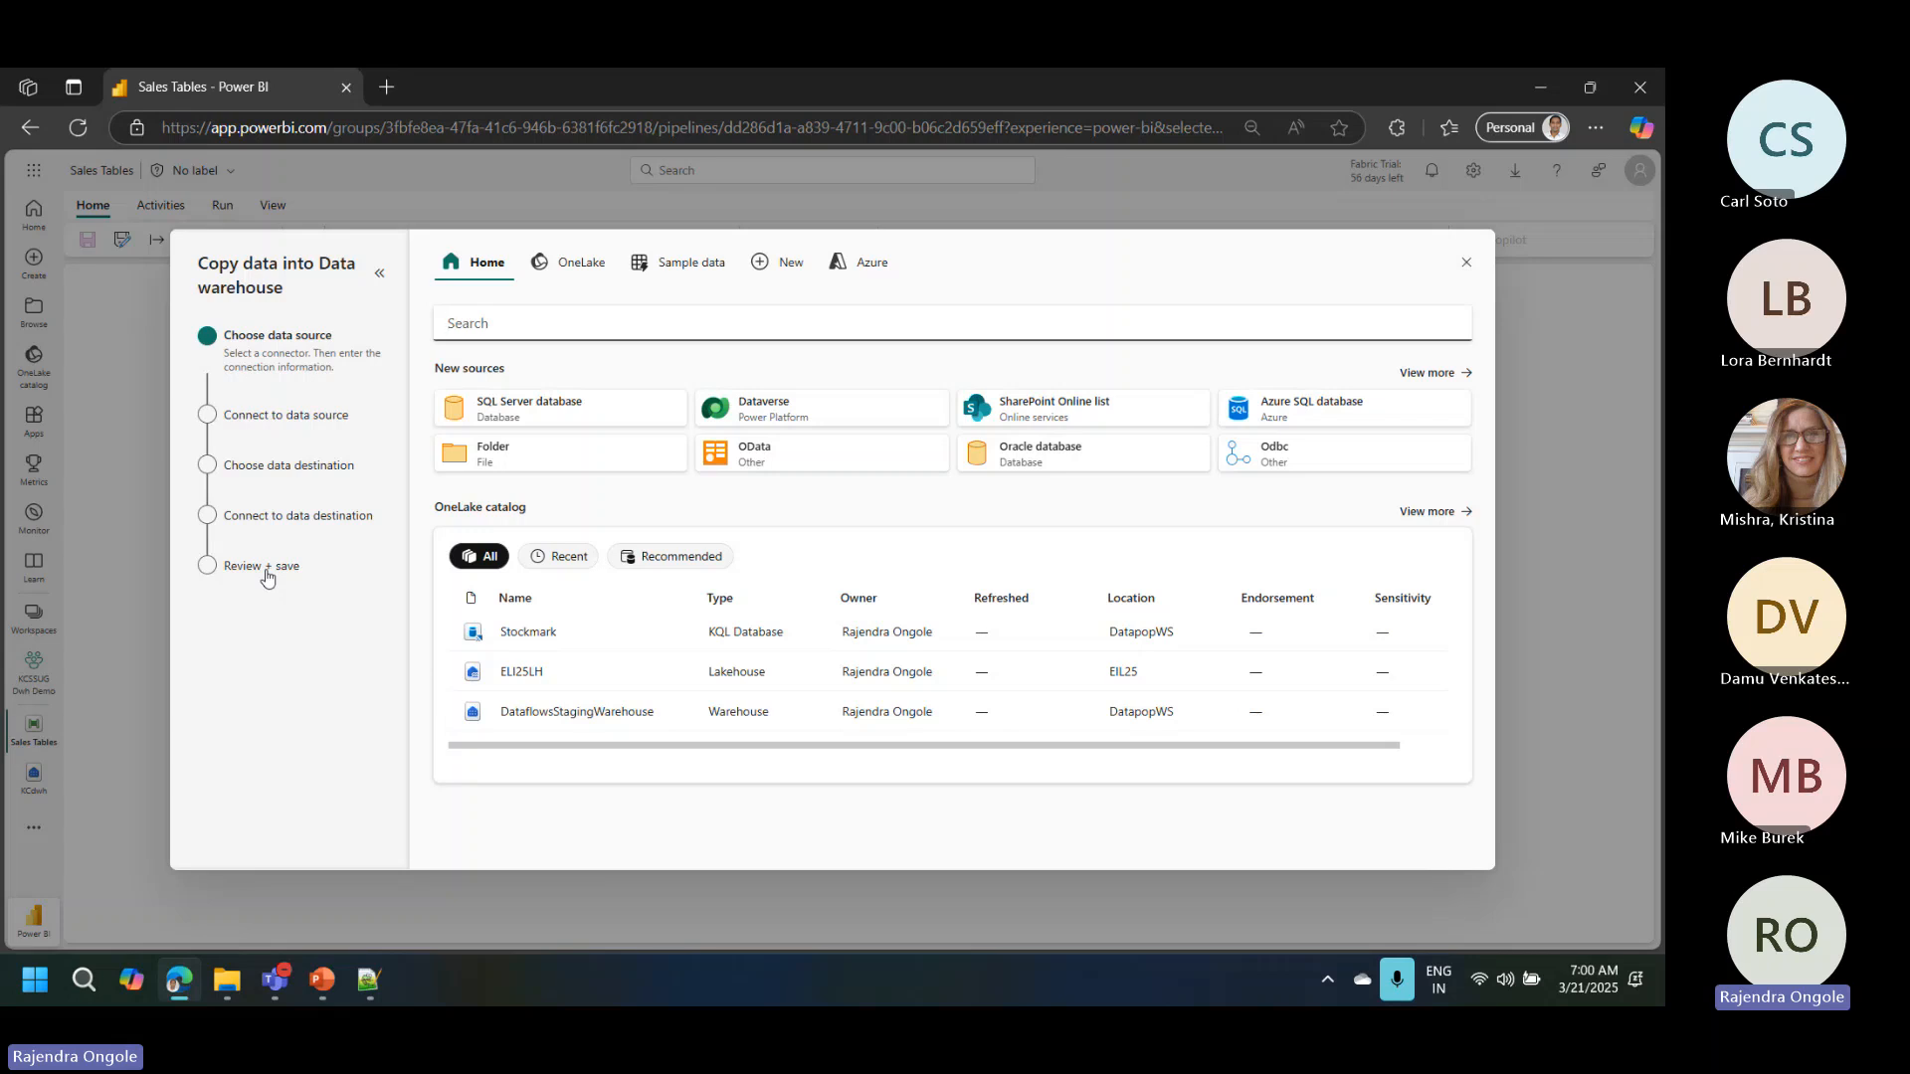
Step: Choose SQL Server database as the copy source and open SQL Server Management Studio to get the server name
click(527, 408)
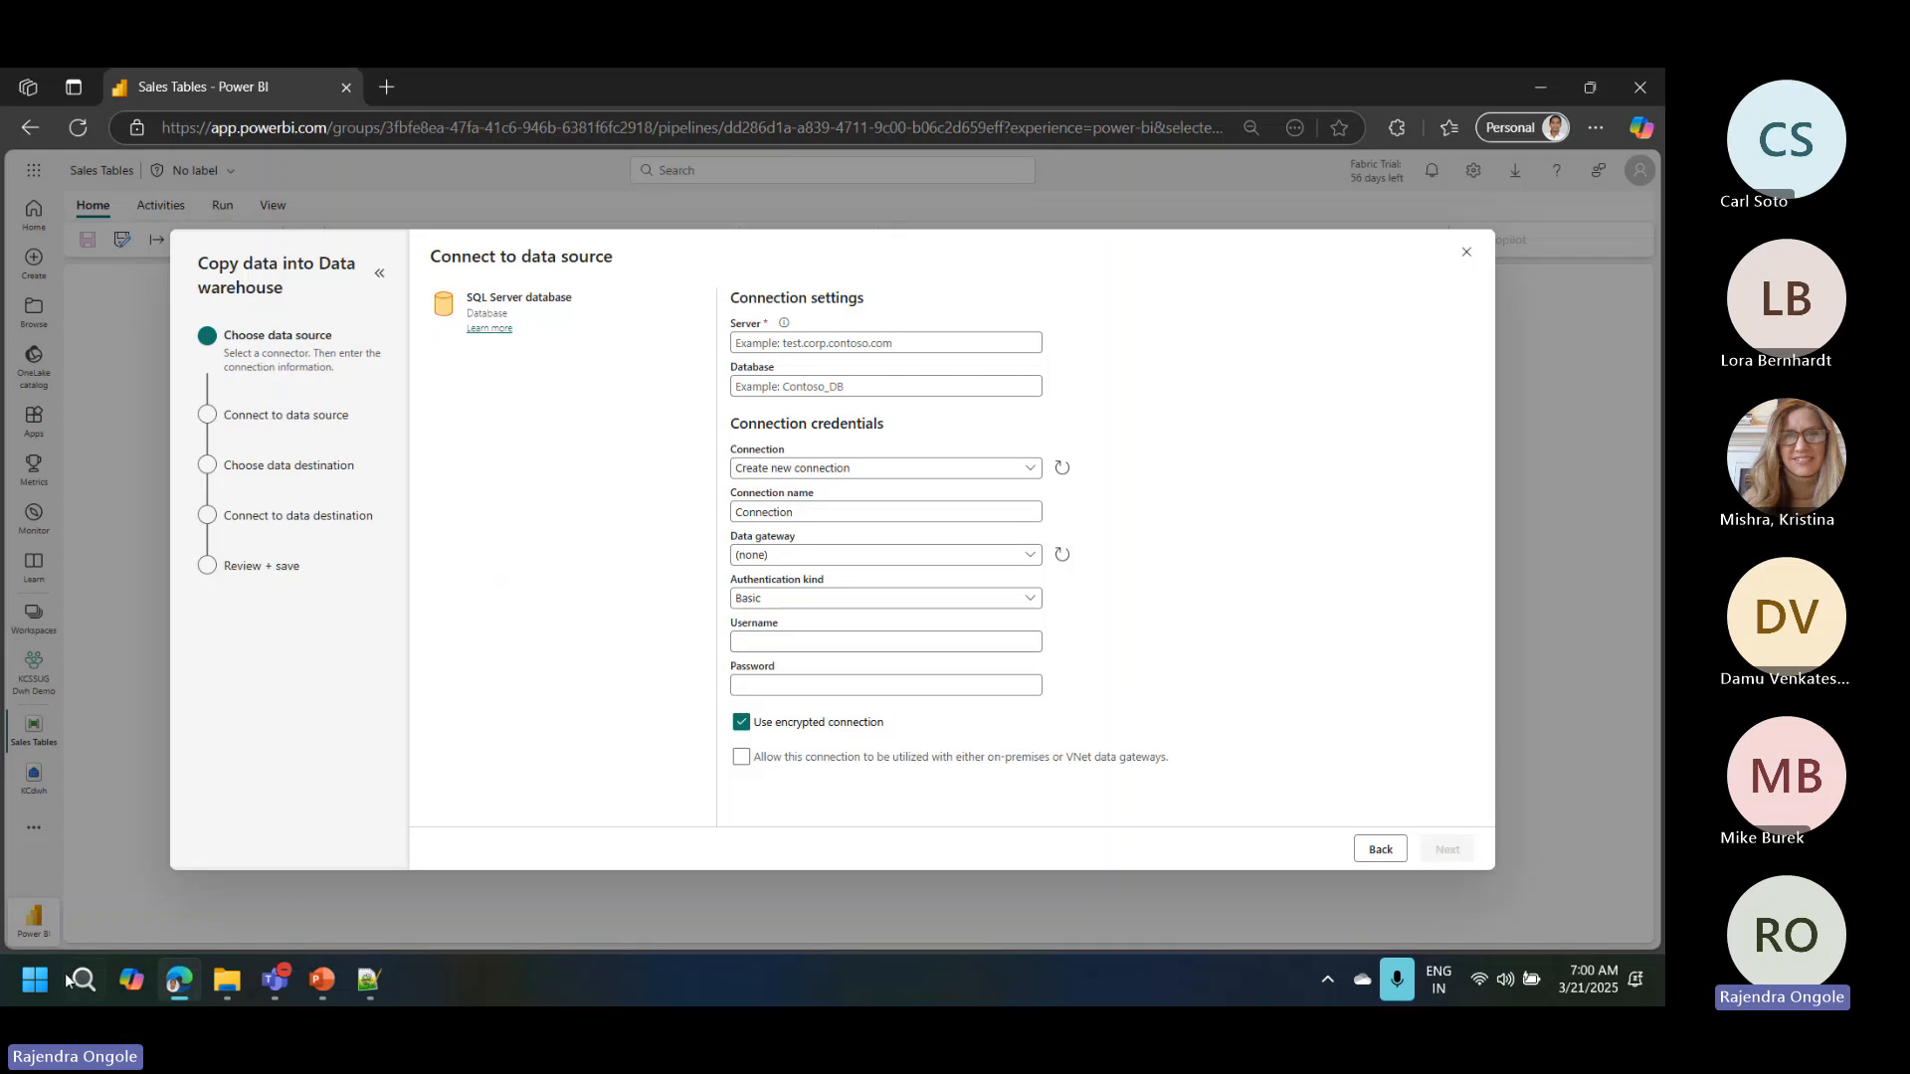
click(93, 1001)
text(ssms)
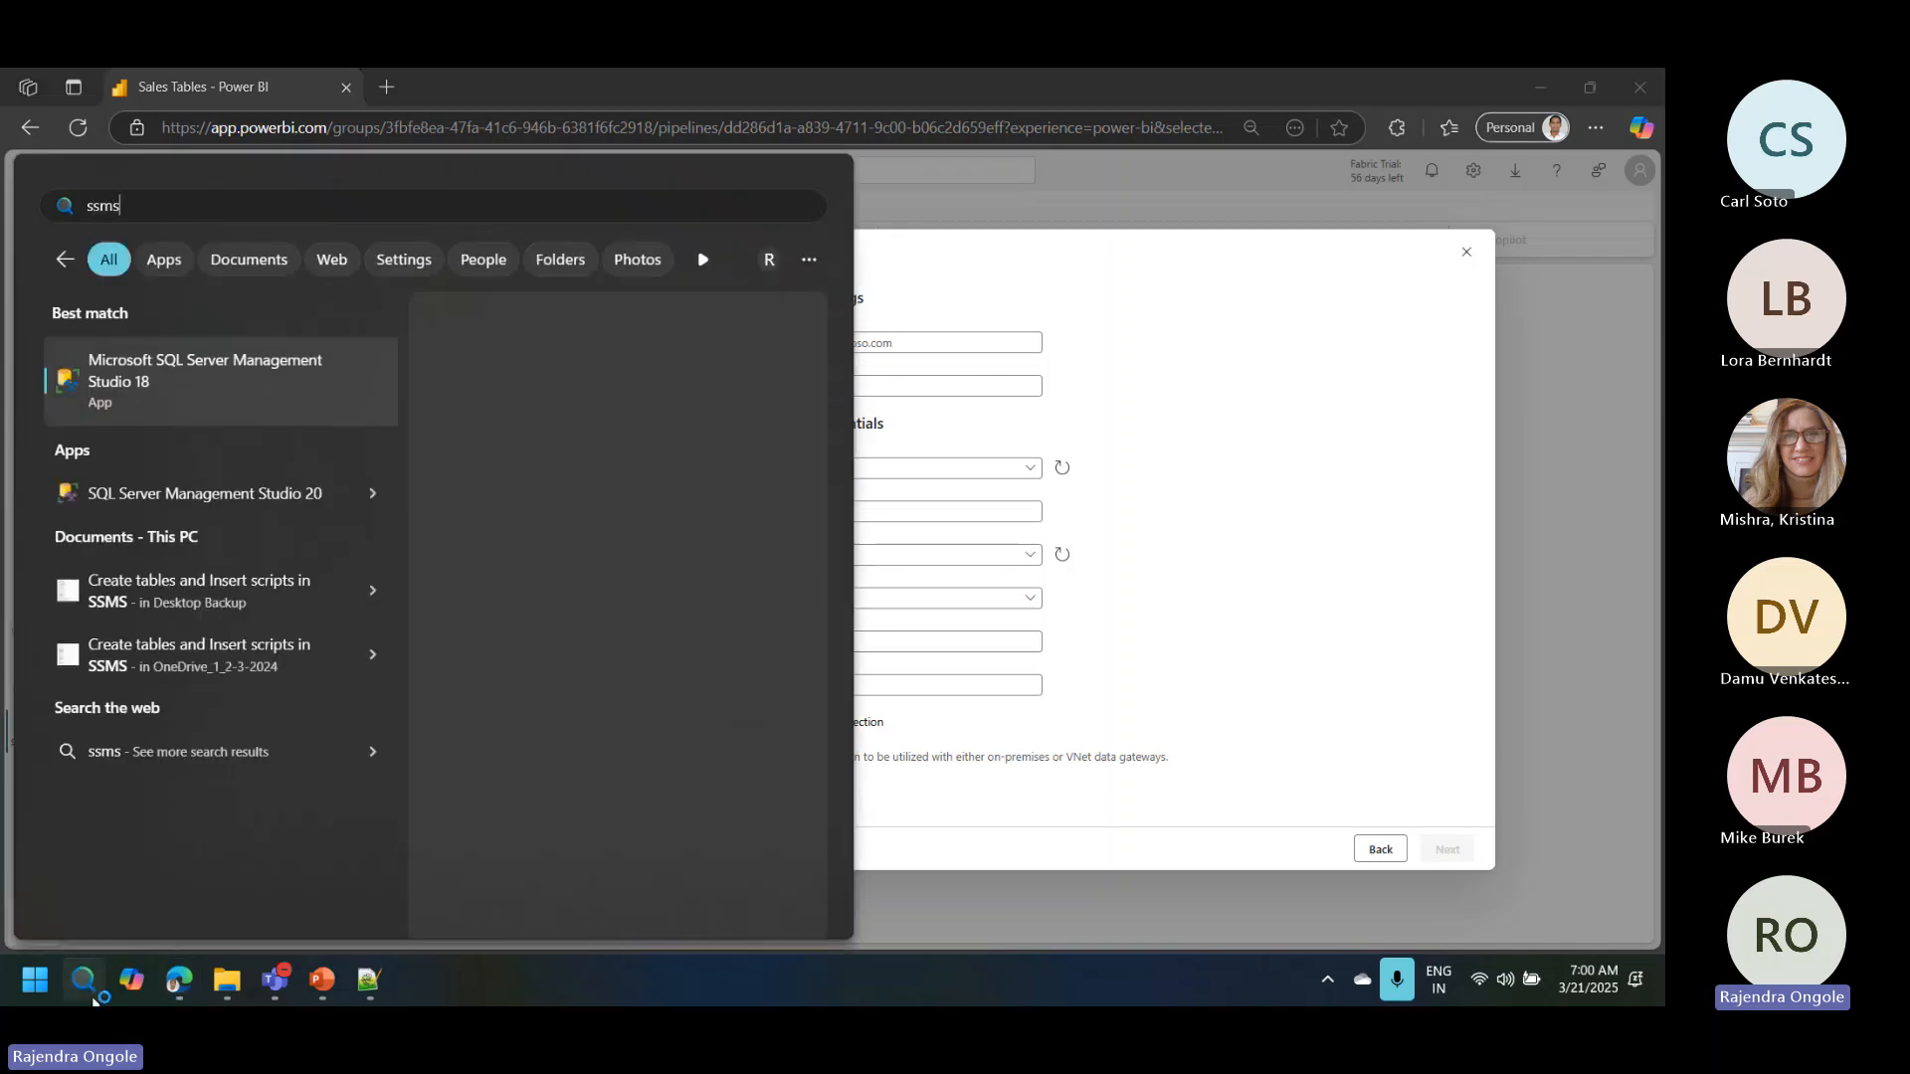
key(Return)
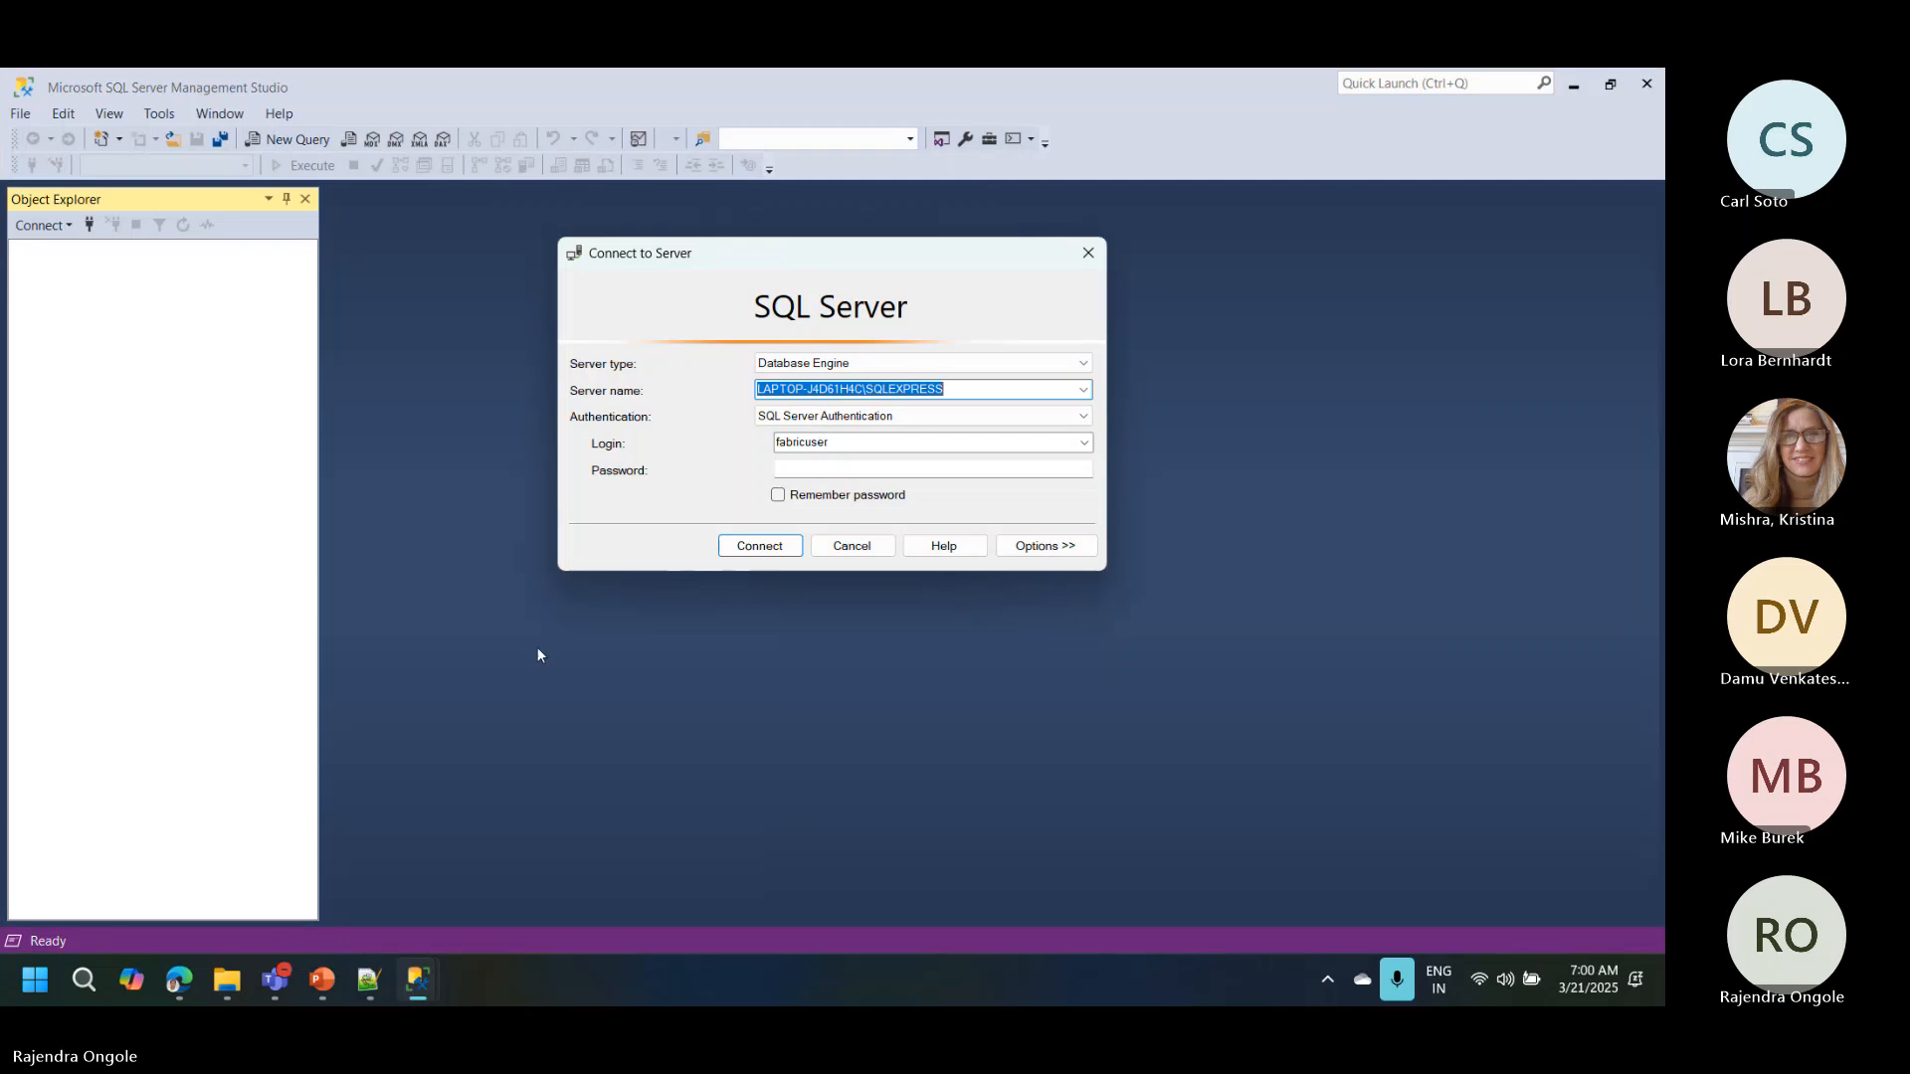
Step: Switch back to the pipeline's copy wizard in the browser and paste LAPTOP-J4D61H4C\SQLEXPRESS as the source server
click(180, 979)
click(812, 343)
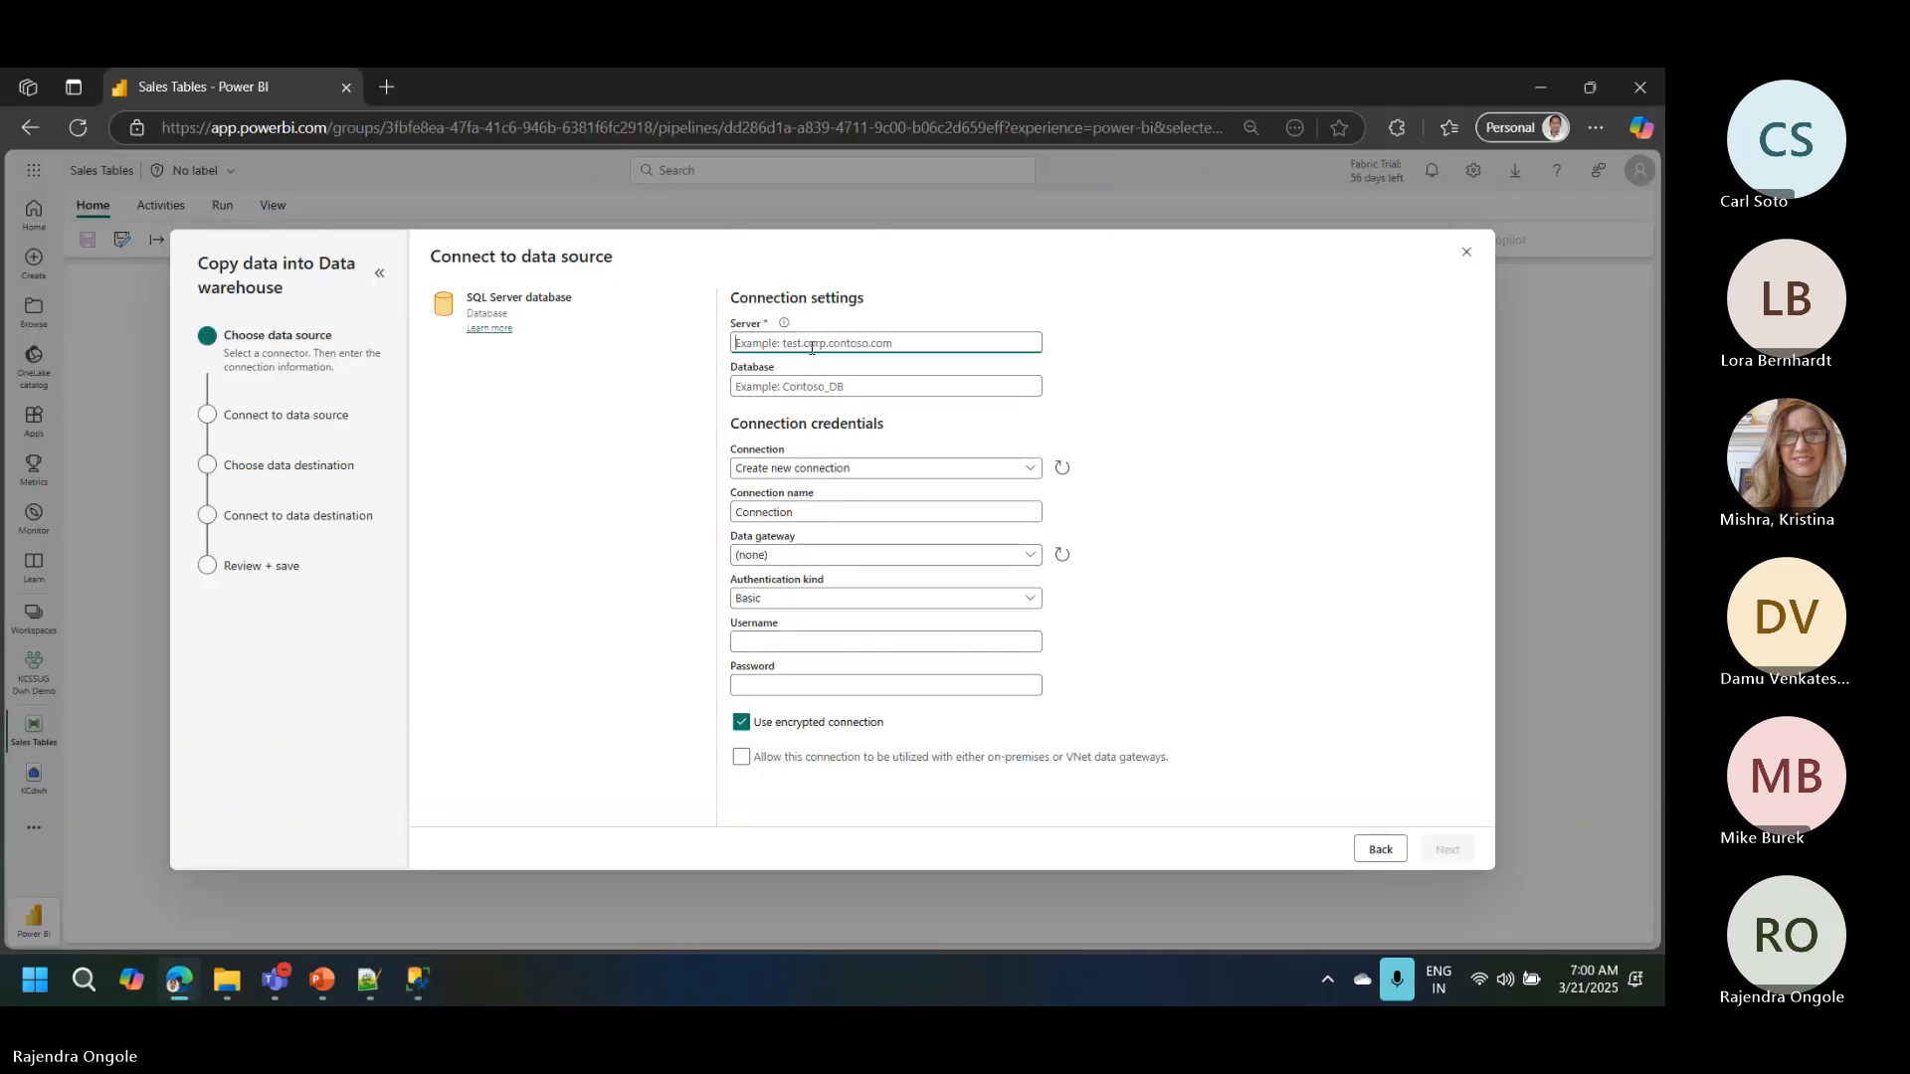
text(LAPTOP-J4D61H4C\SQLEXPRESS)
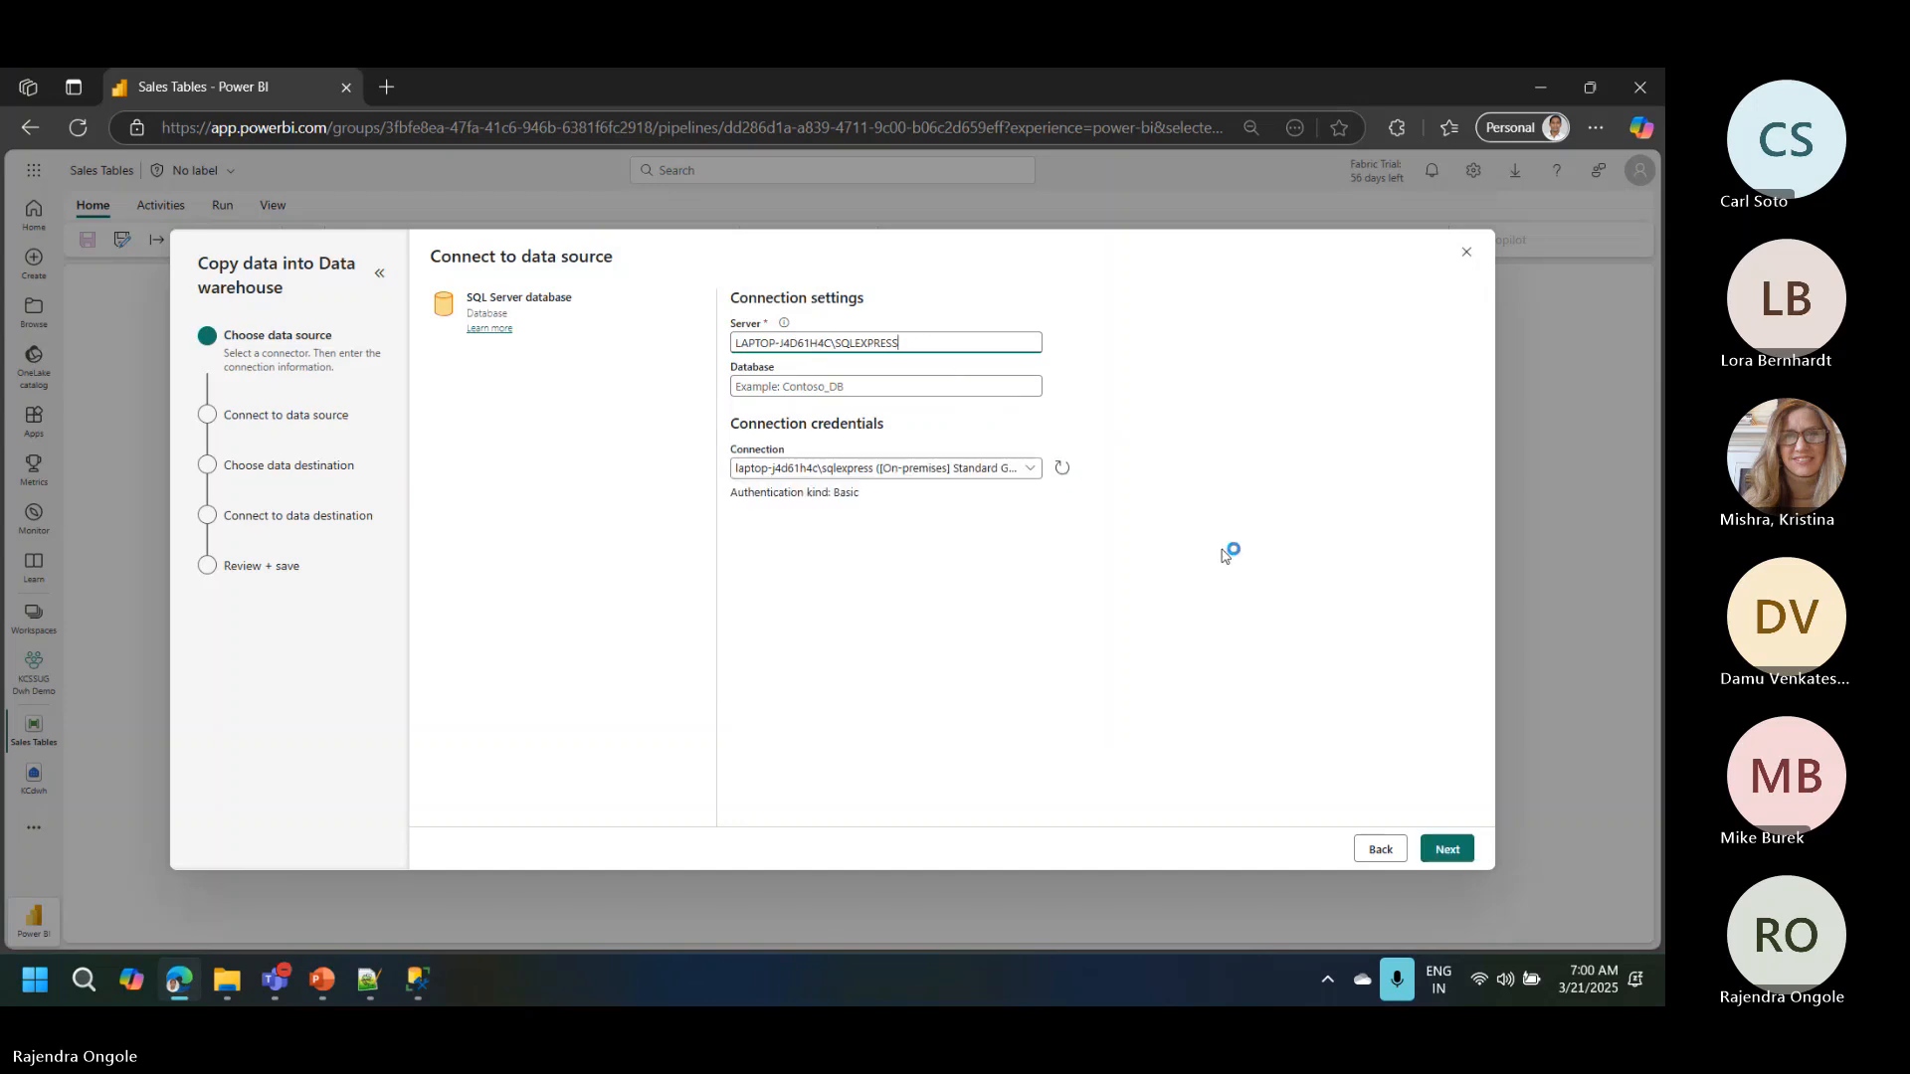
Step: Continue with the SQL Server connection, refresh the database list and choose AdventureWorksDW2019 as the source database
click(1452, 847)
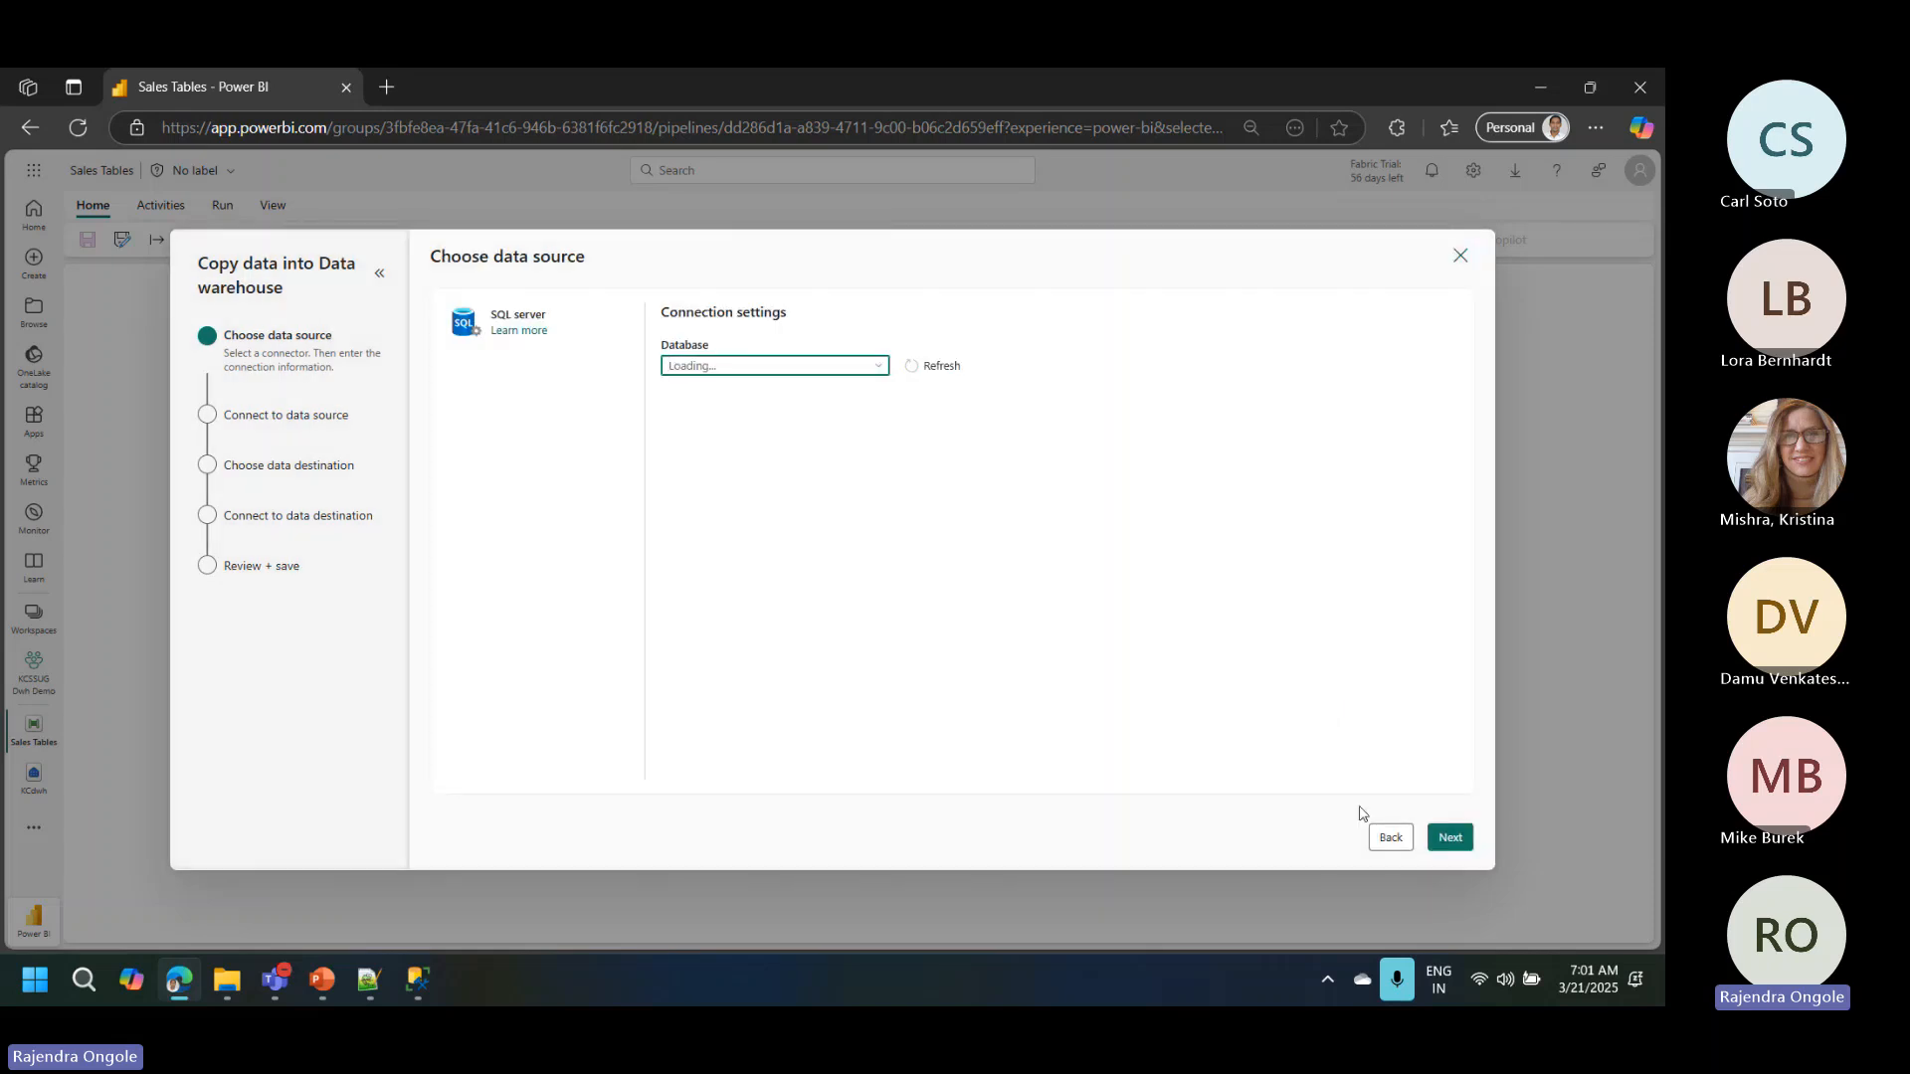
click(1383, 841)
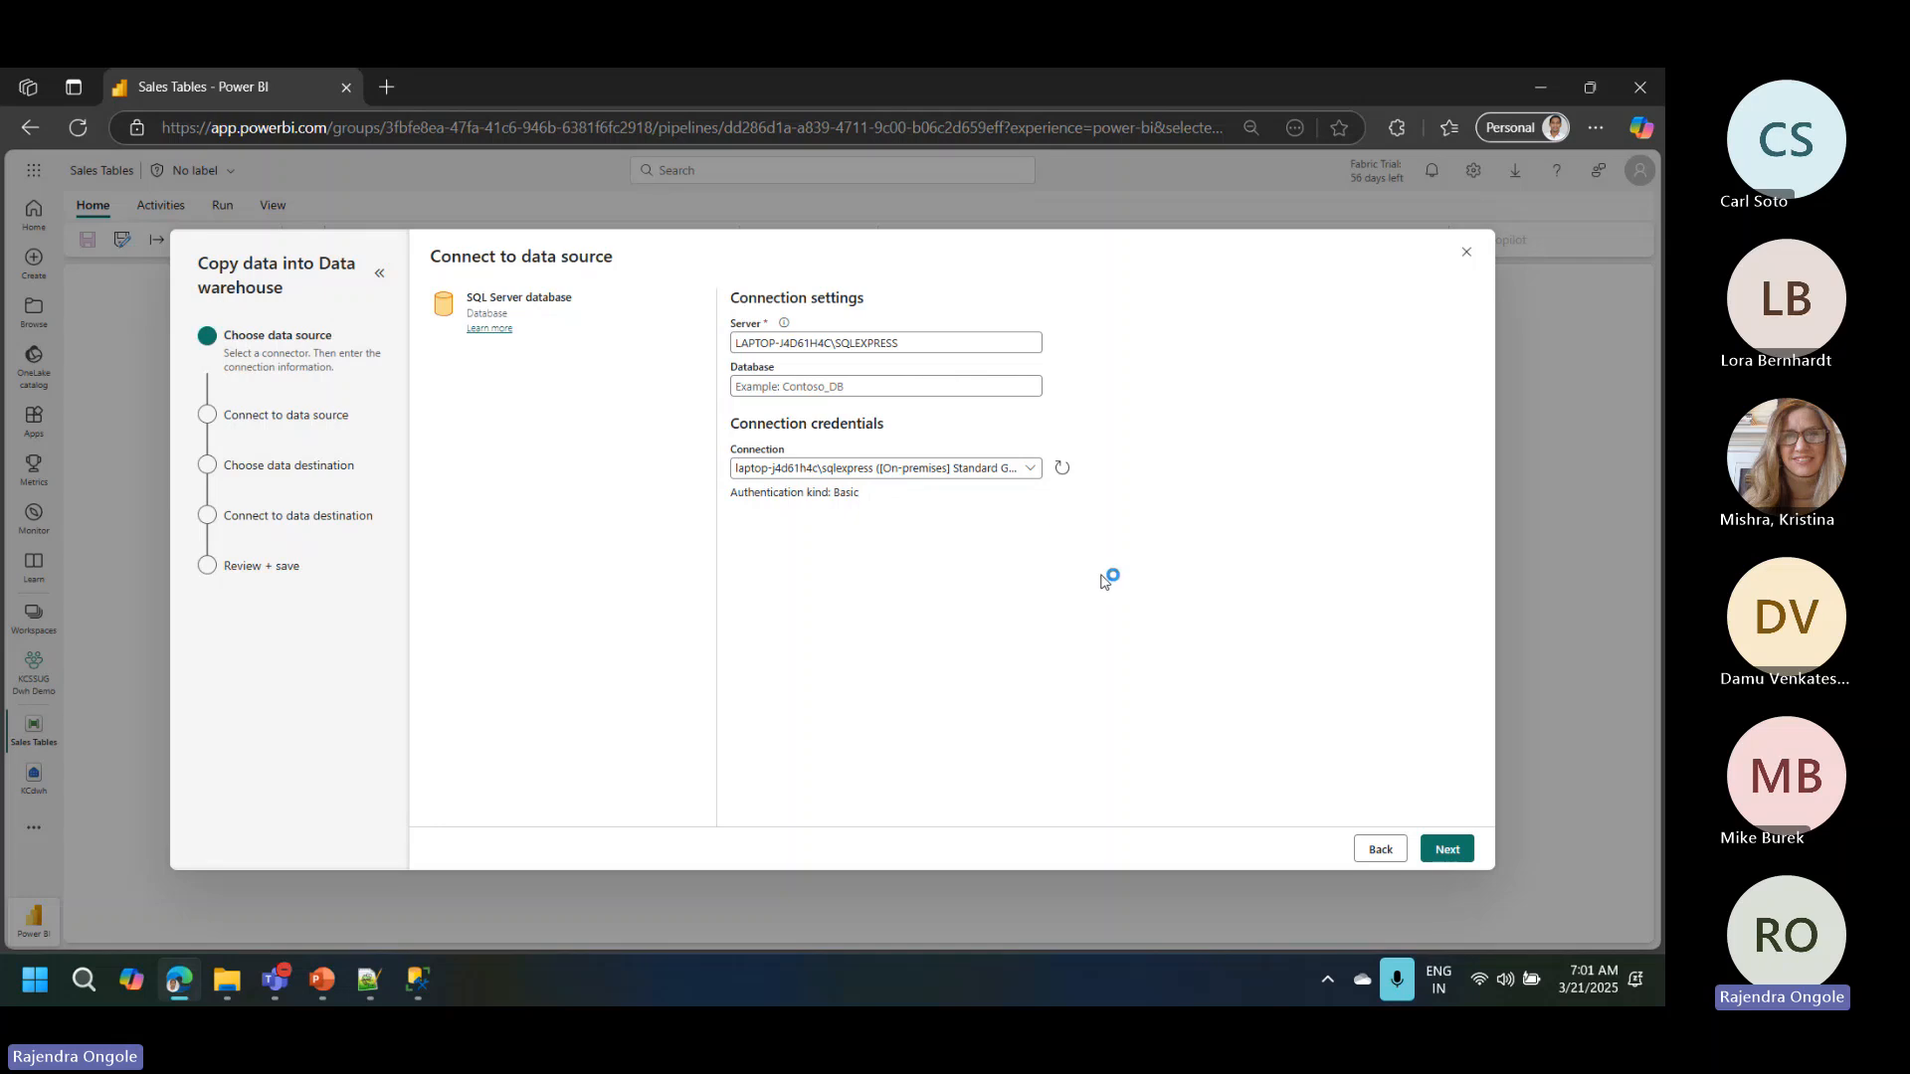
click(1448, 849)
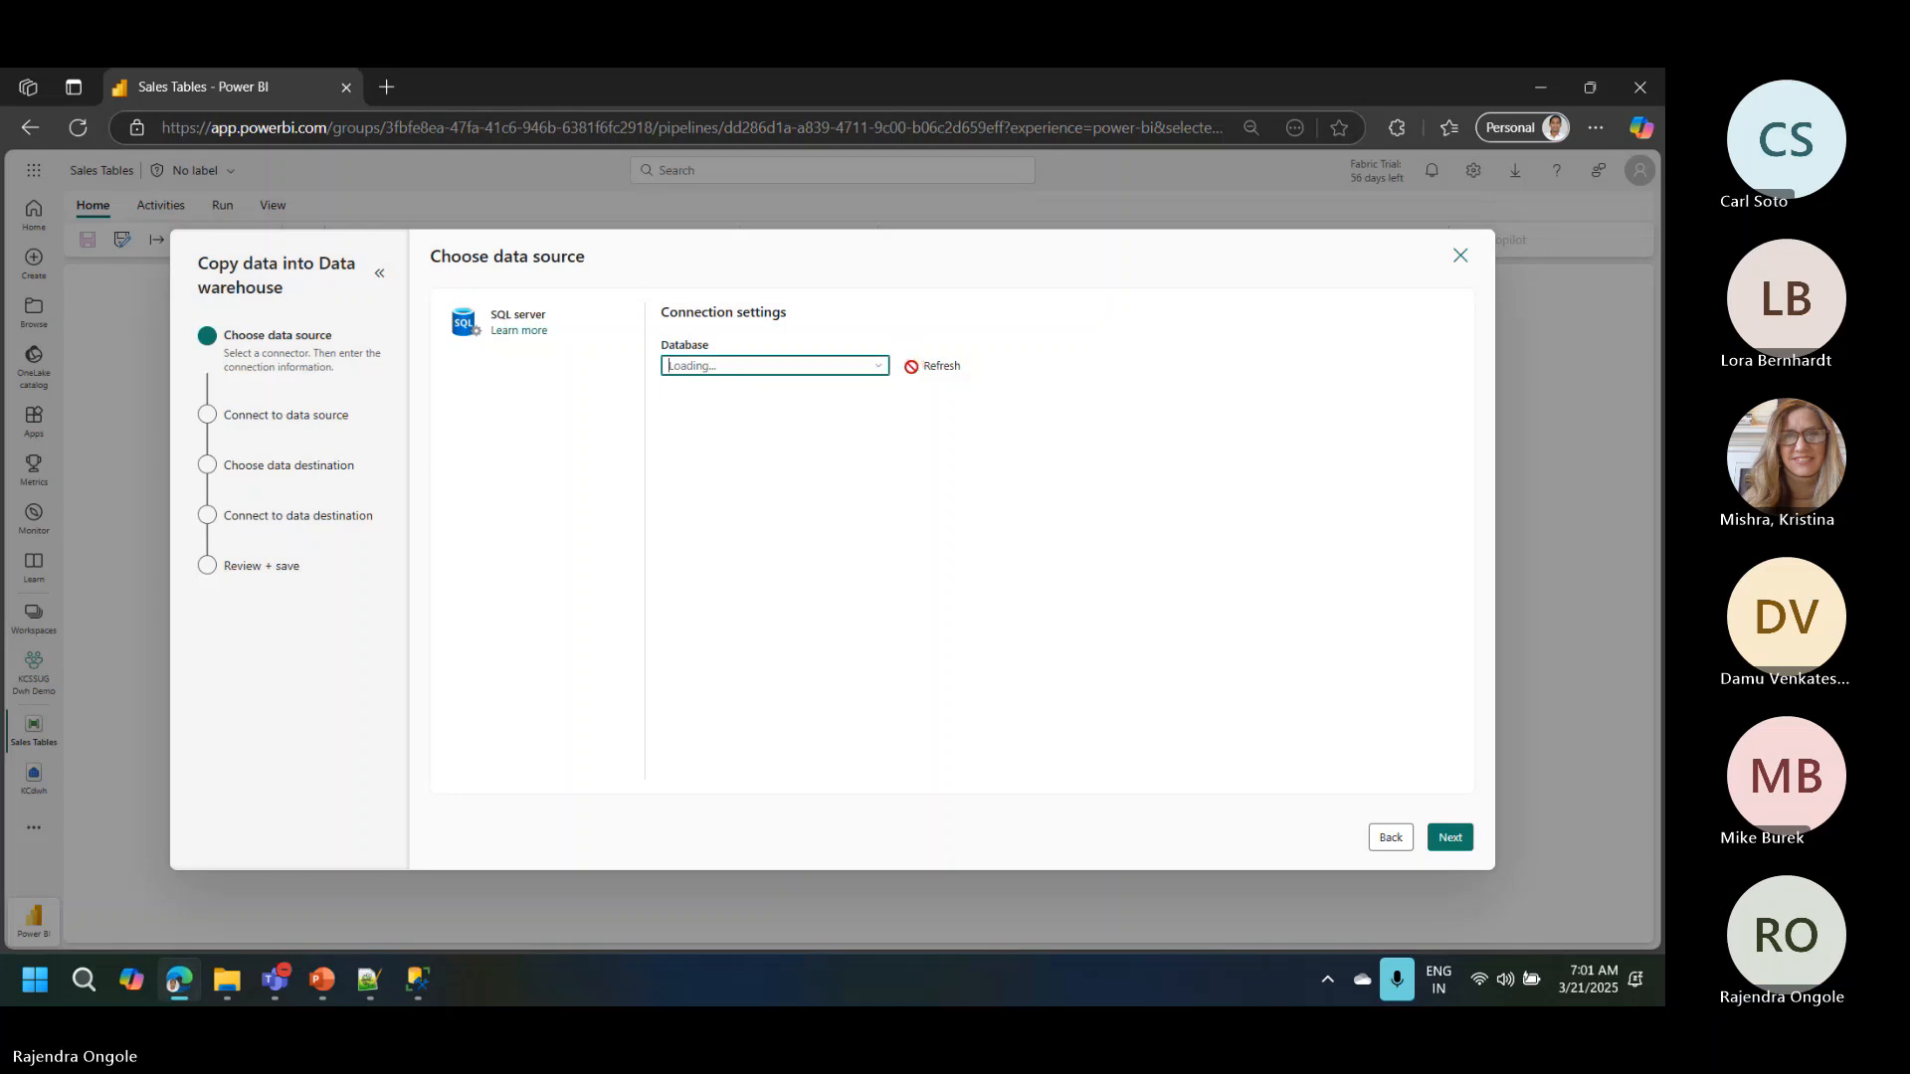
click(909, 373)
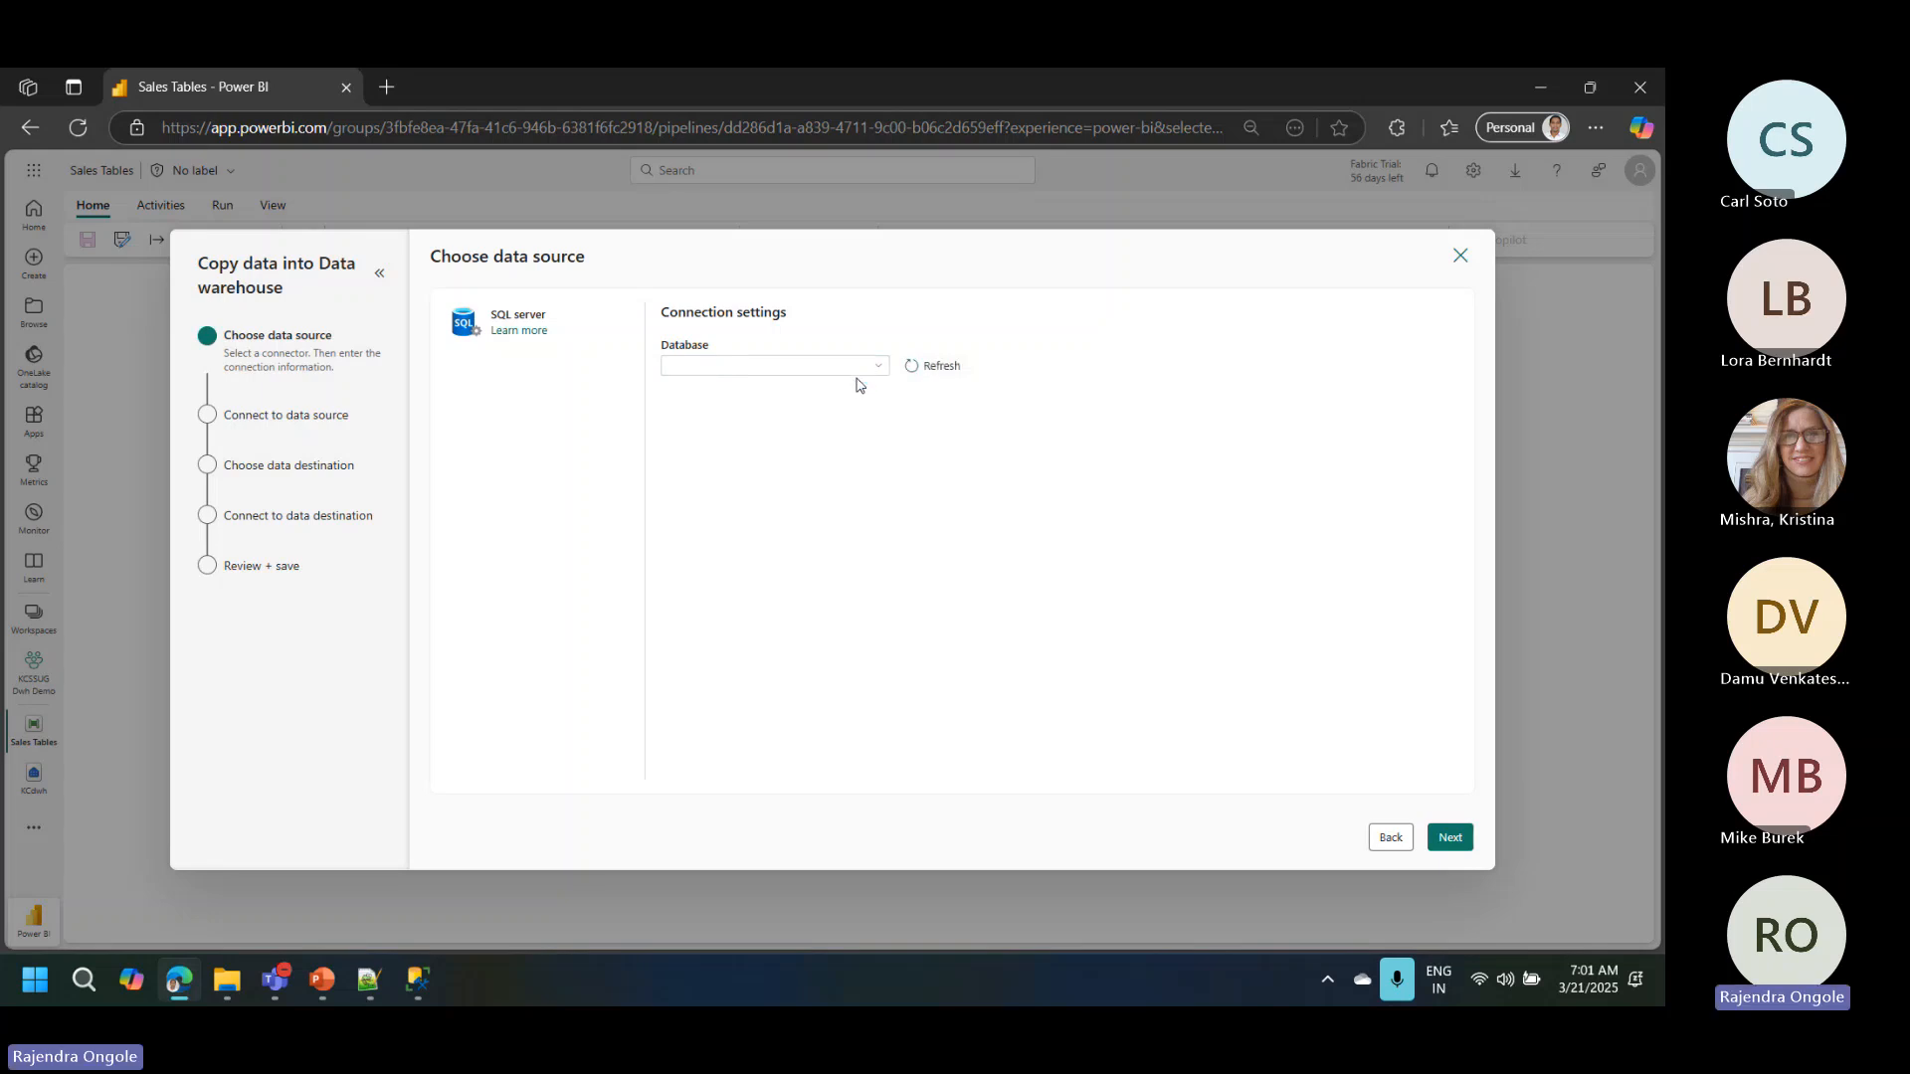
click(879, 368)
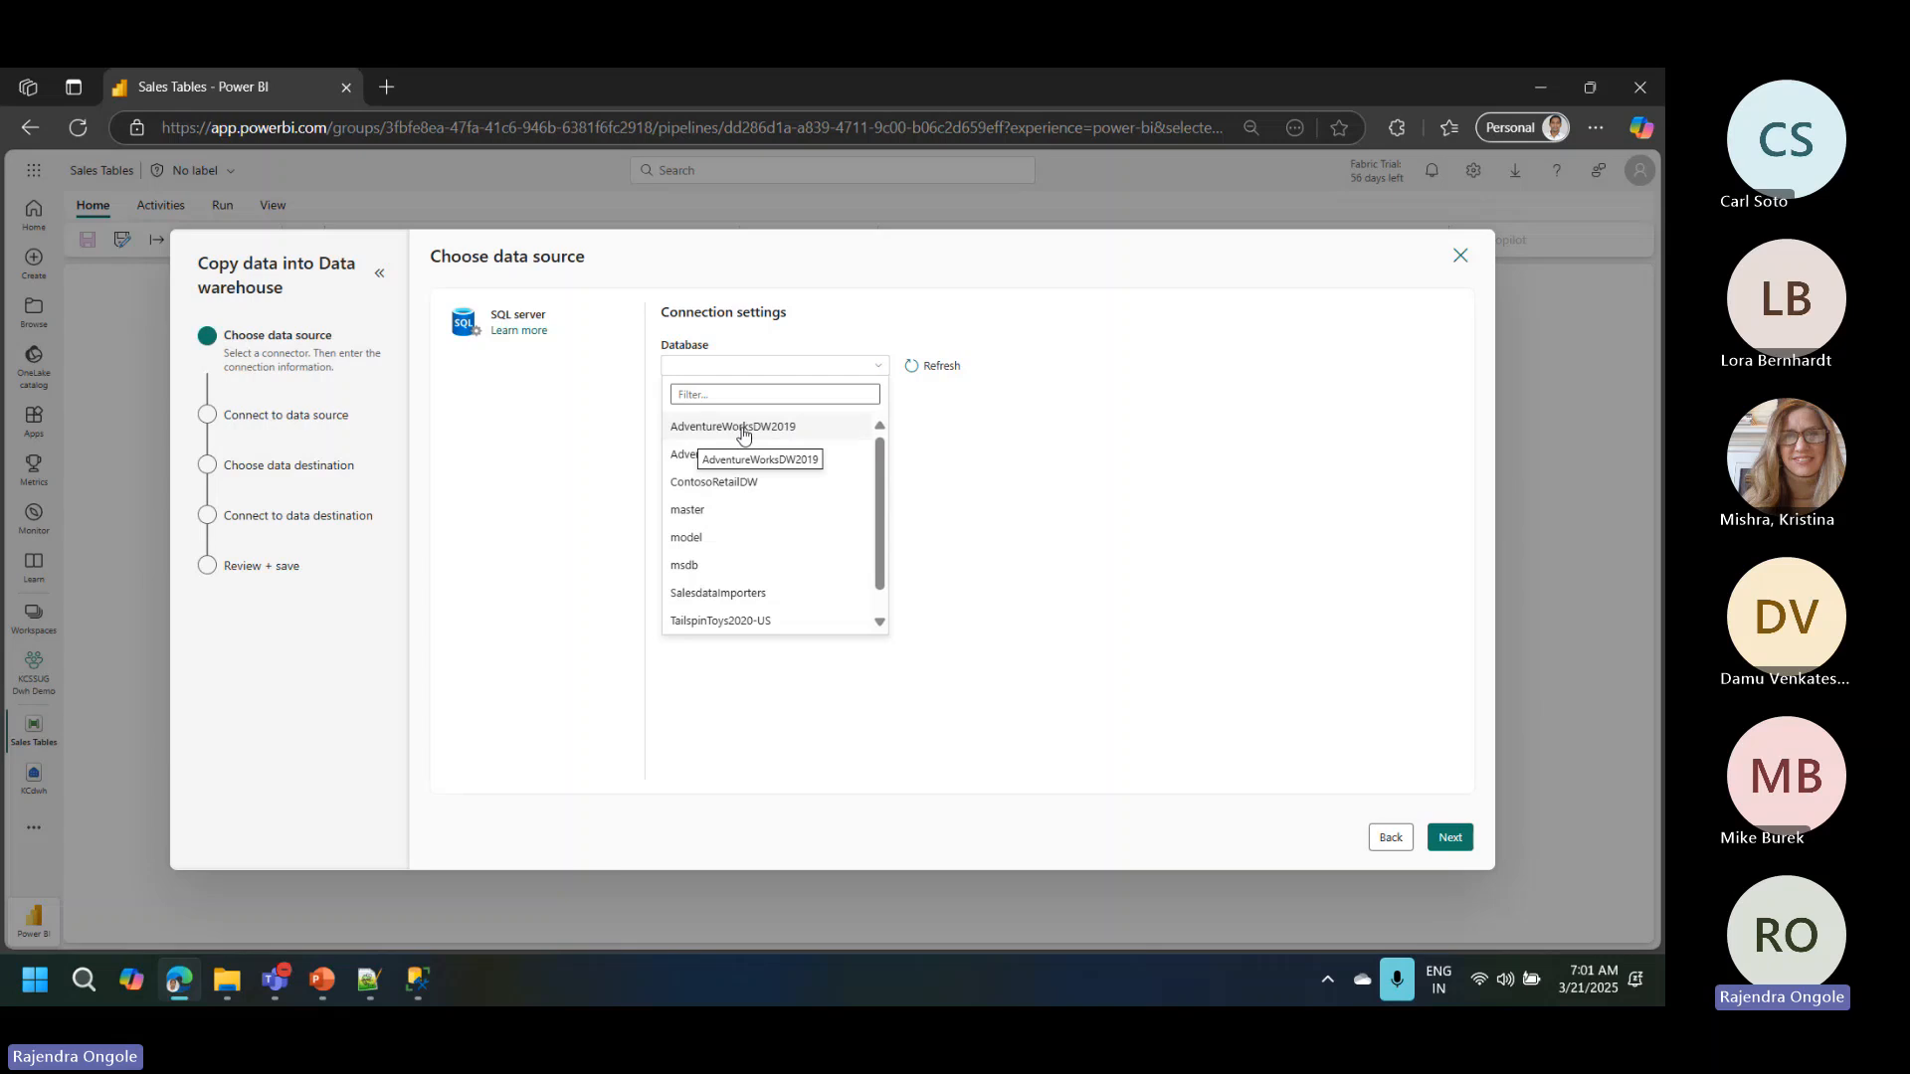
click(778, 430)
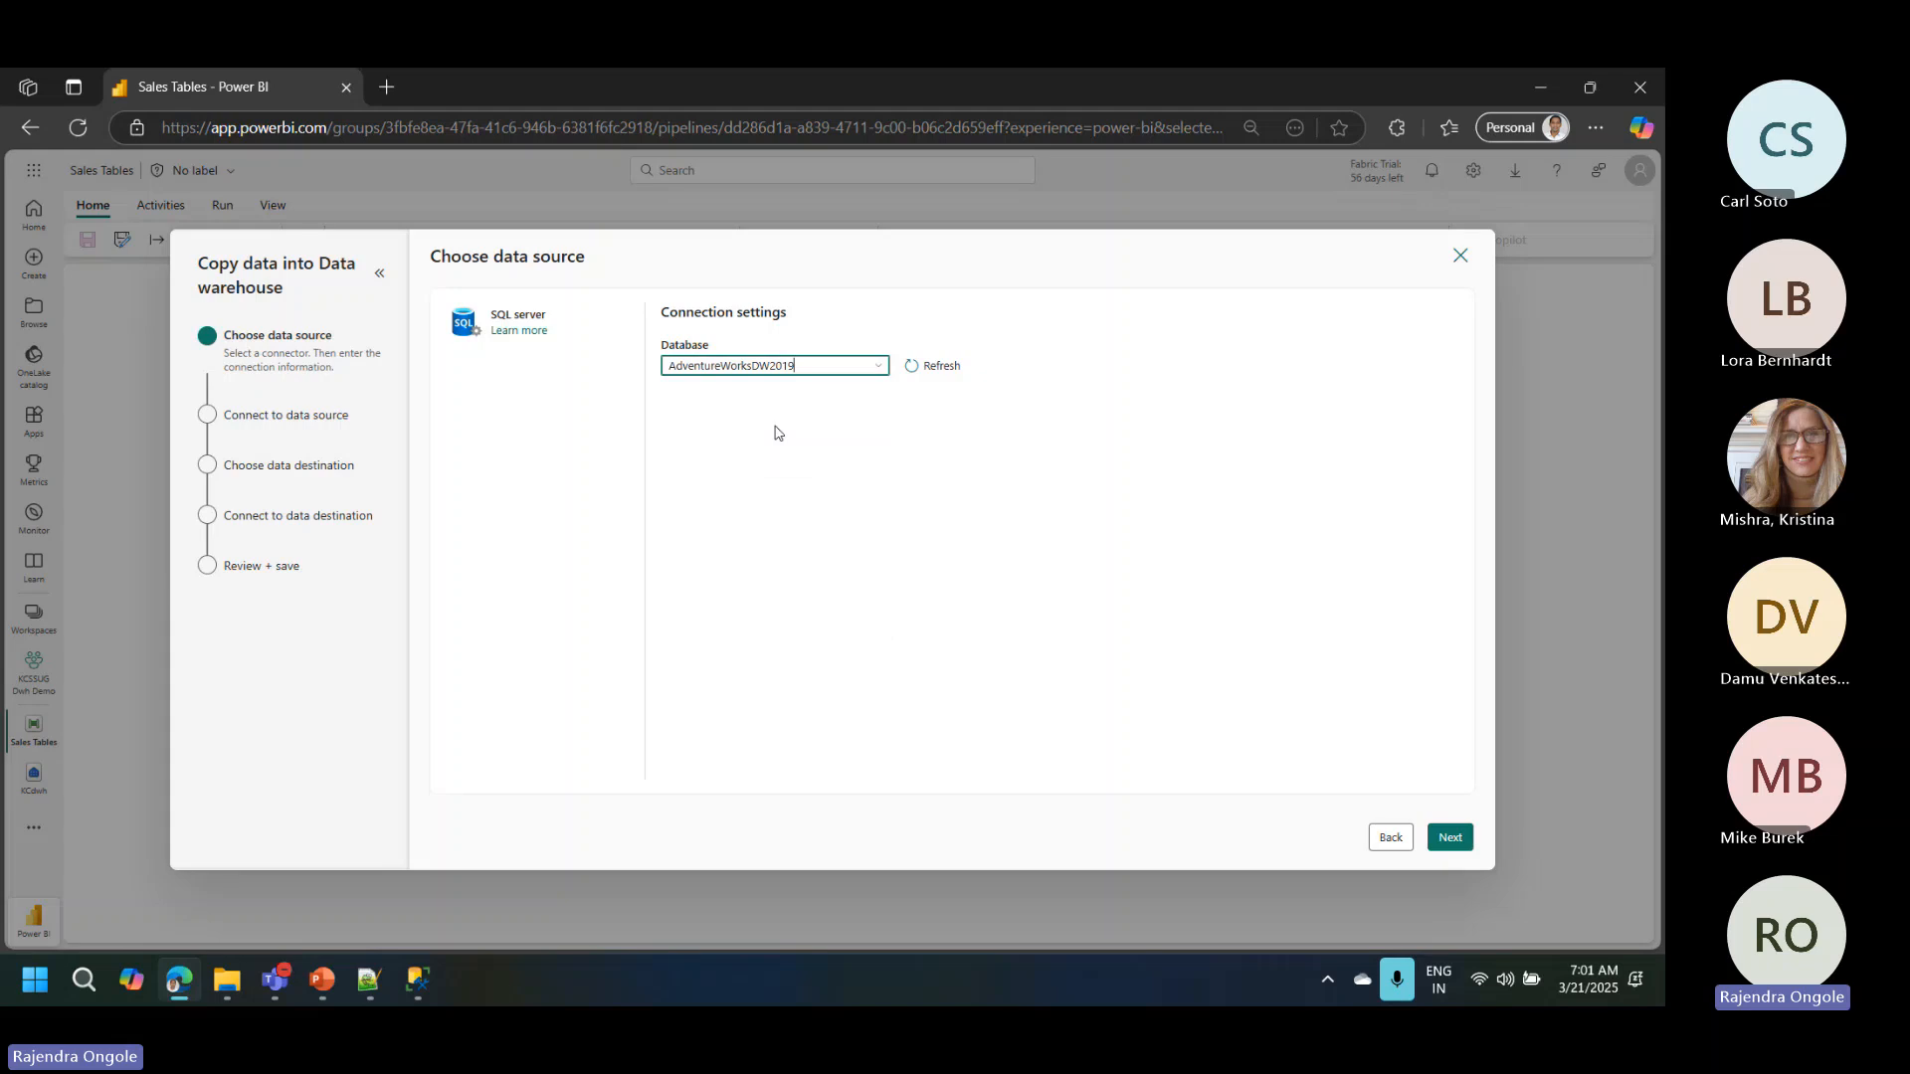
click(1450, 837)
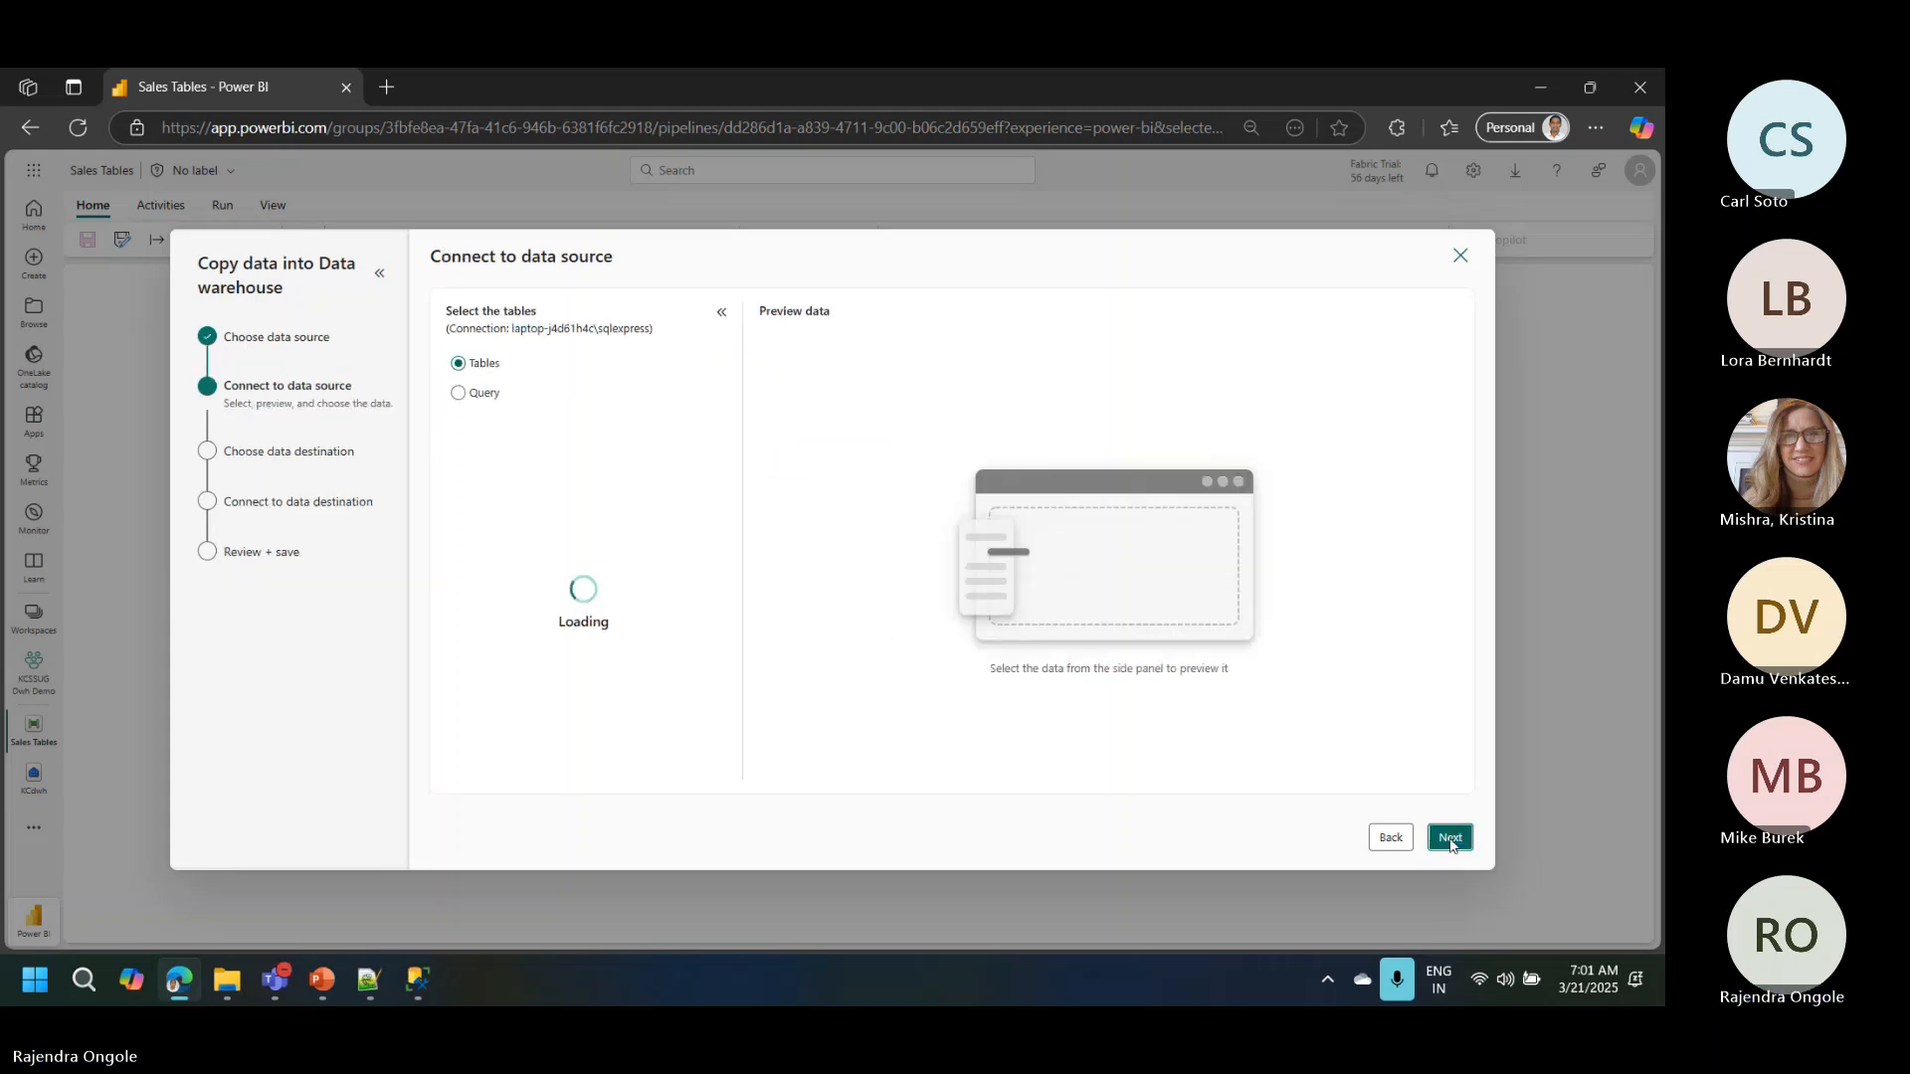
click(1372, 836)
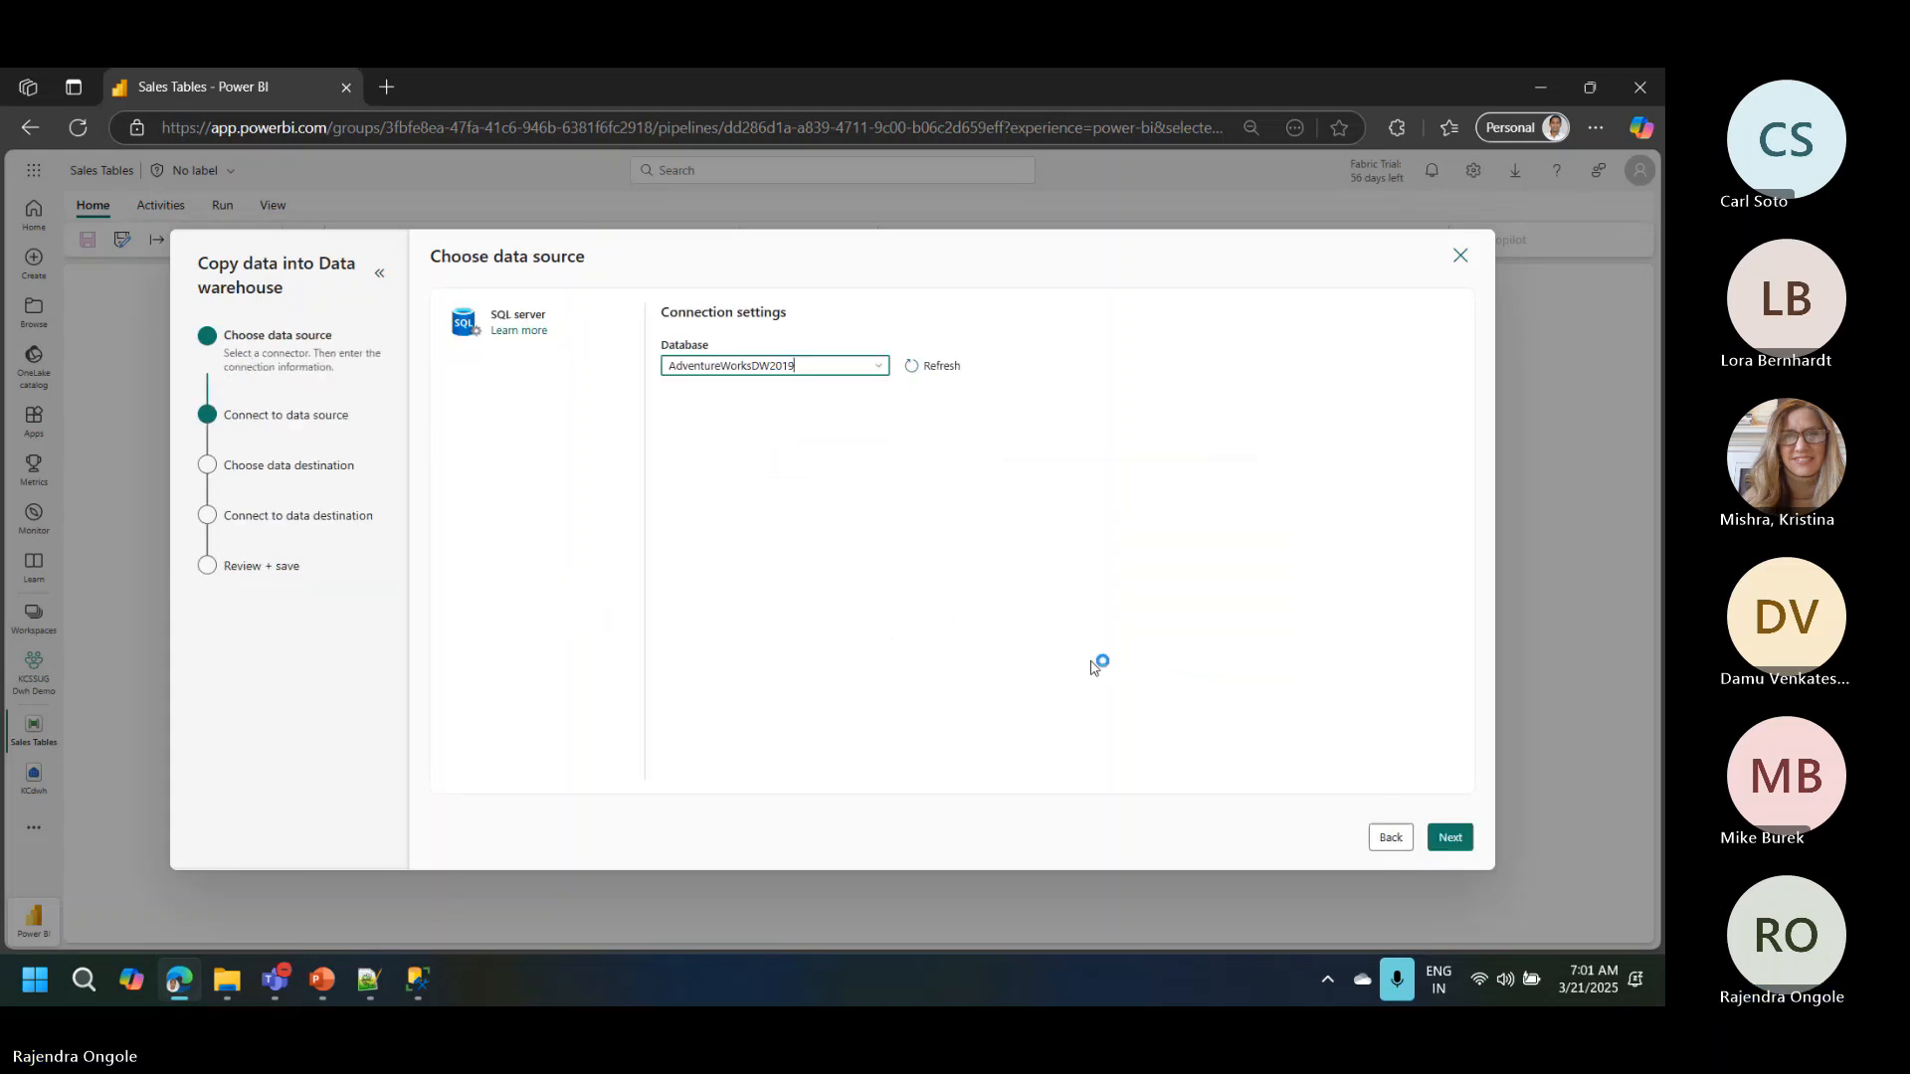
click(1450, 836)
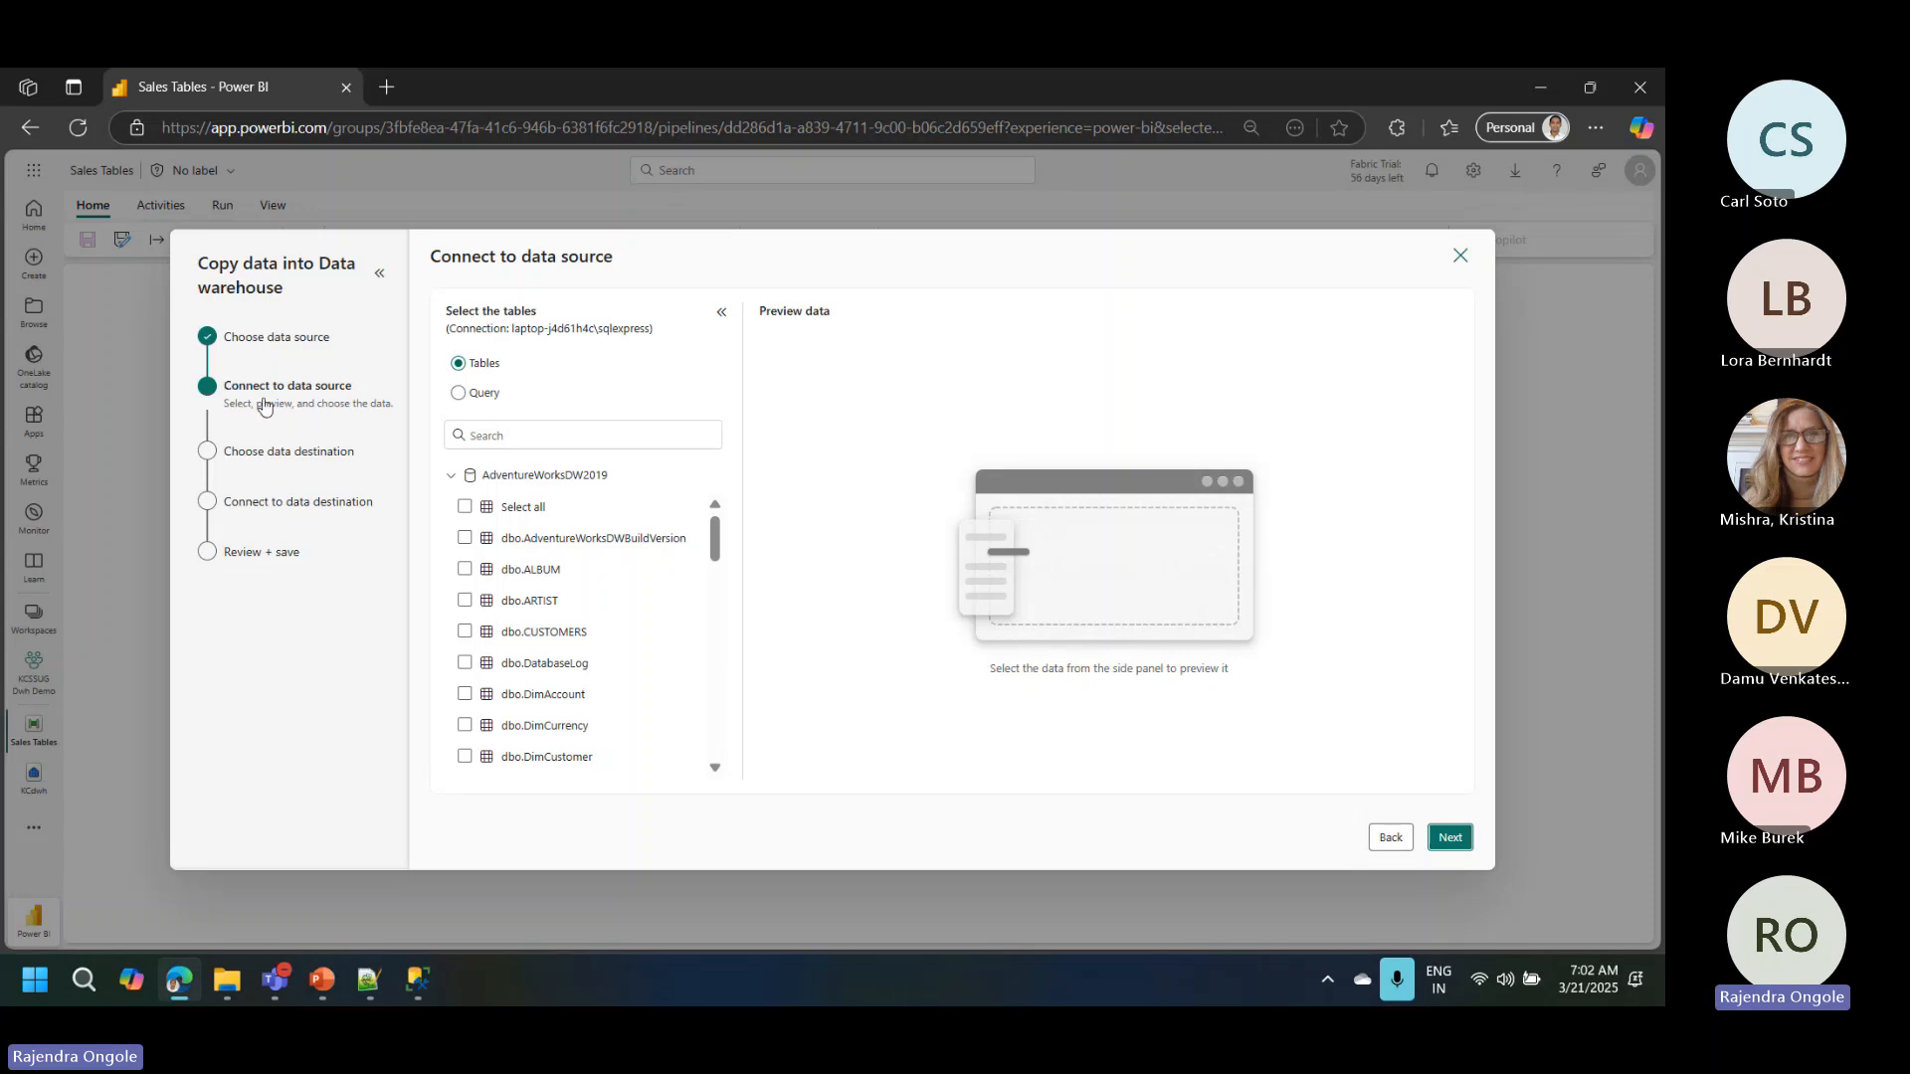
Step: Filter the source tables by "sales", select dbo.Sales and continue to the data destination
click(530, 442)
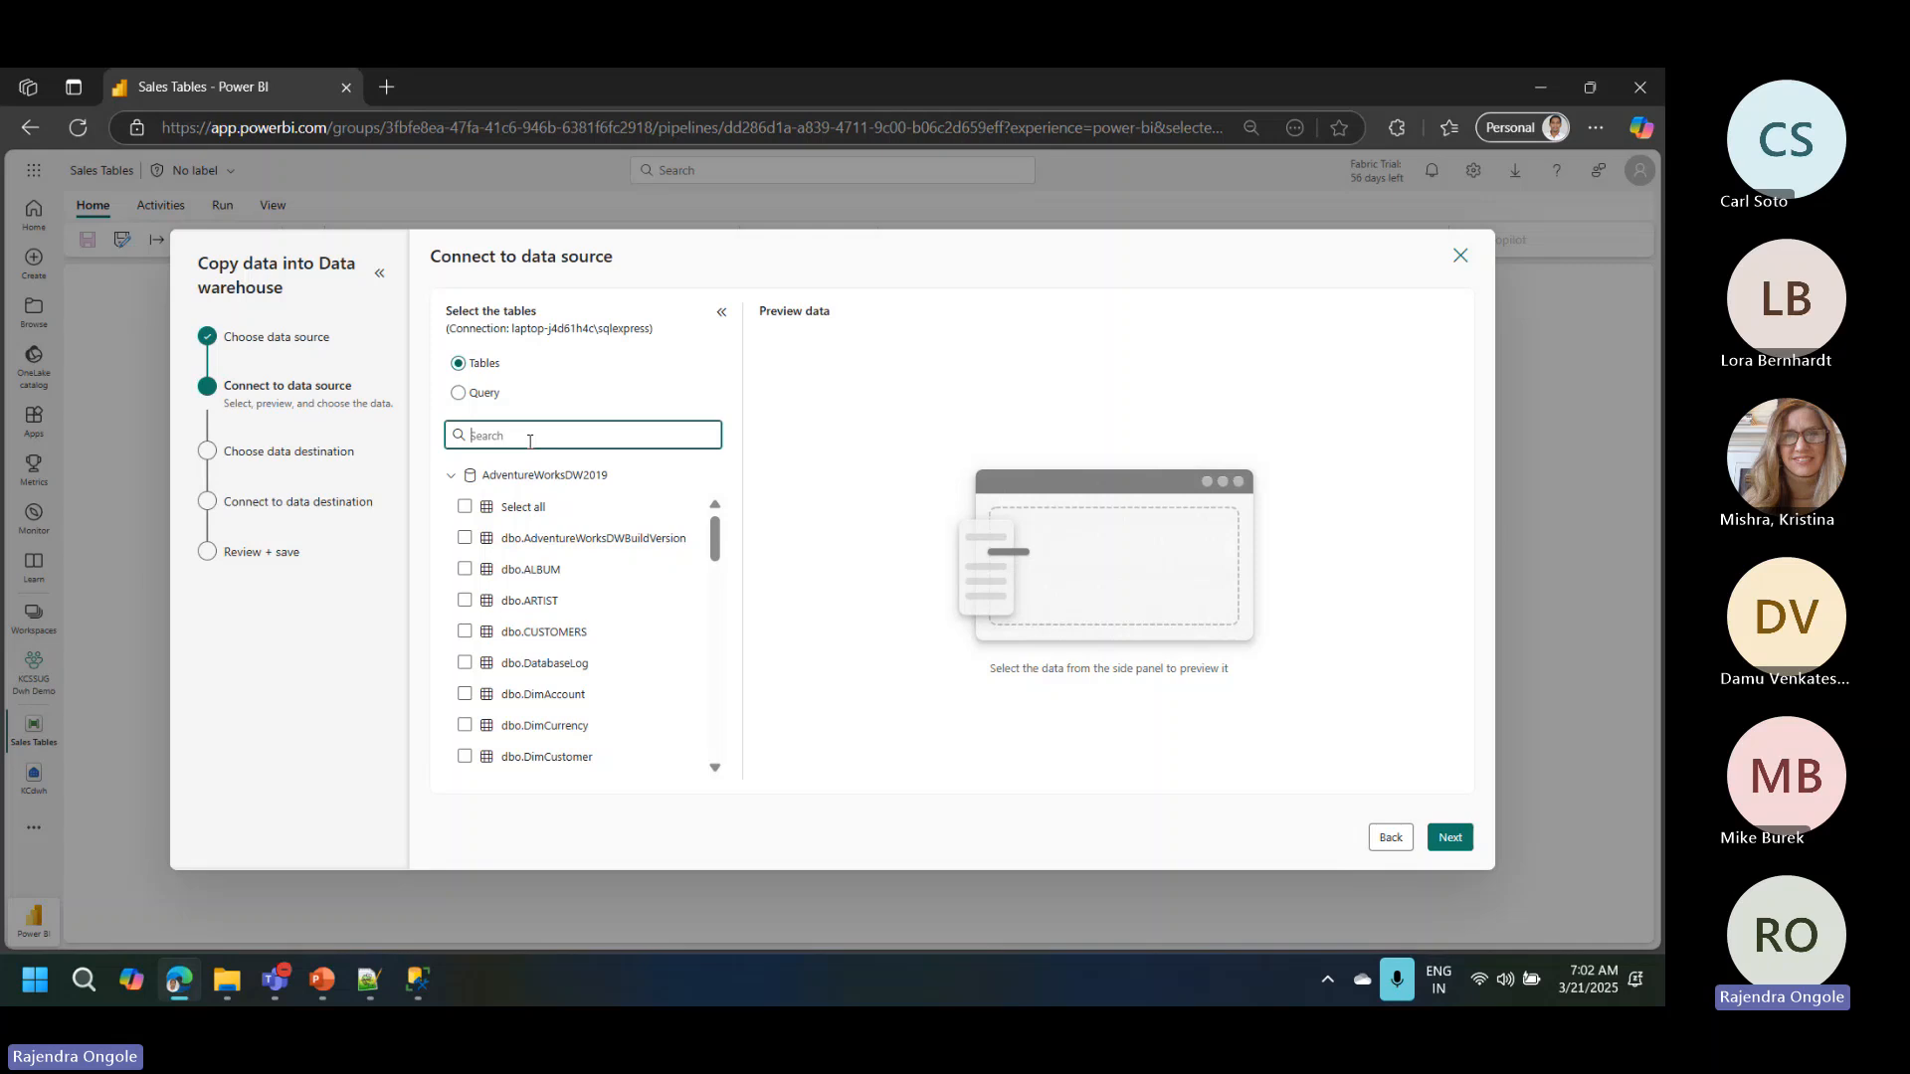
text(sal)
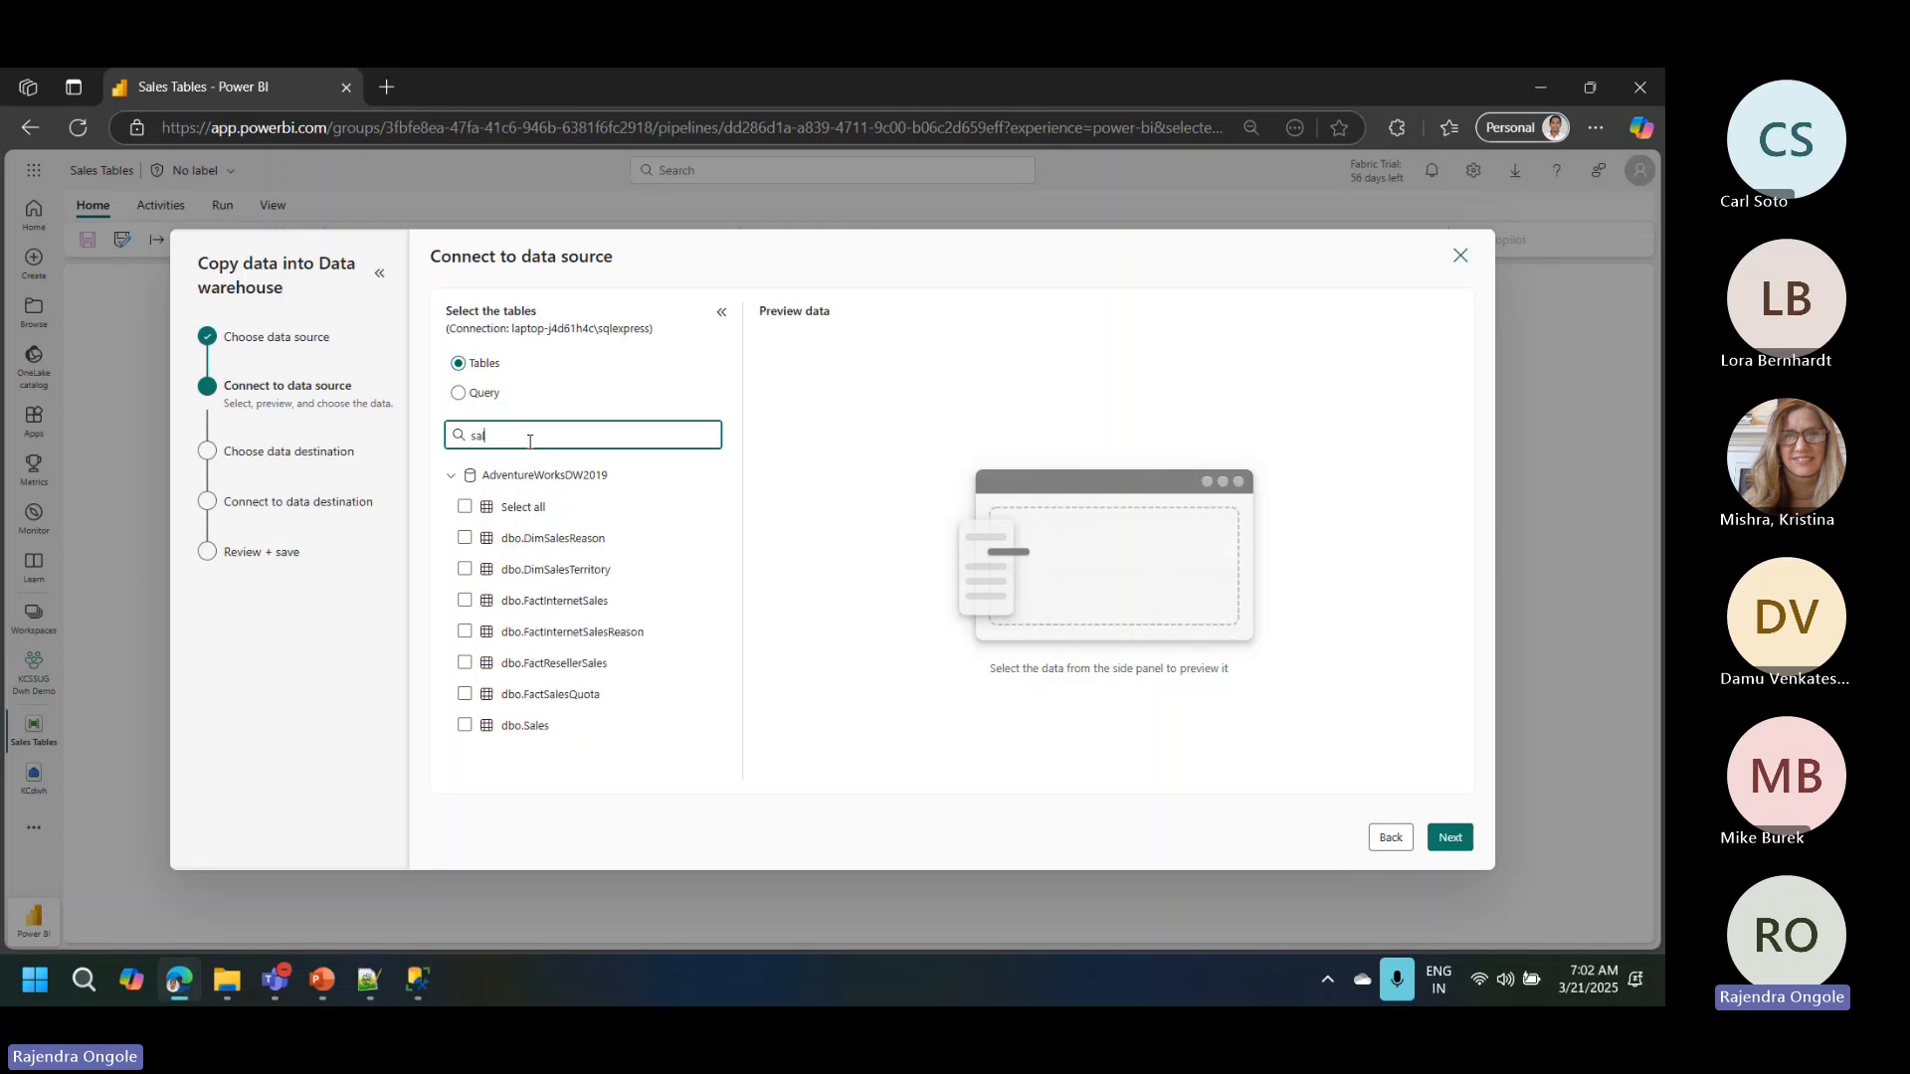
text(ea)
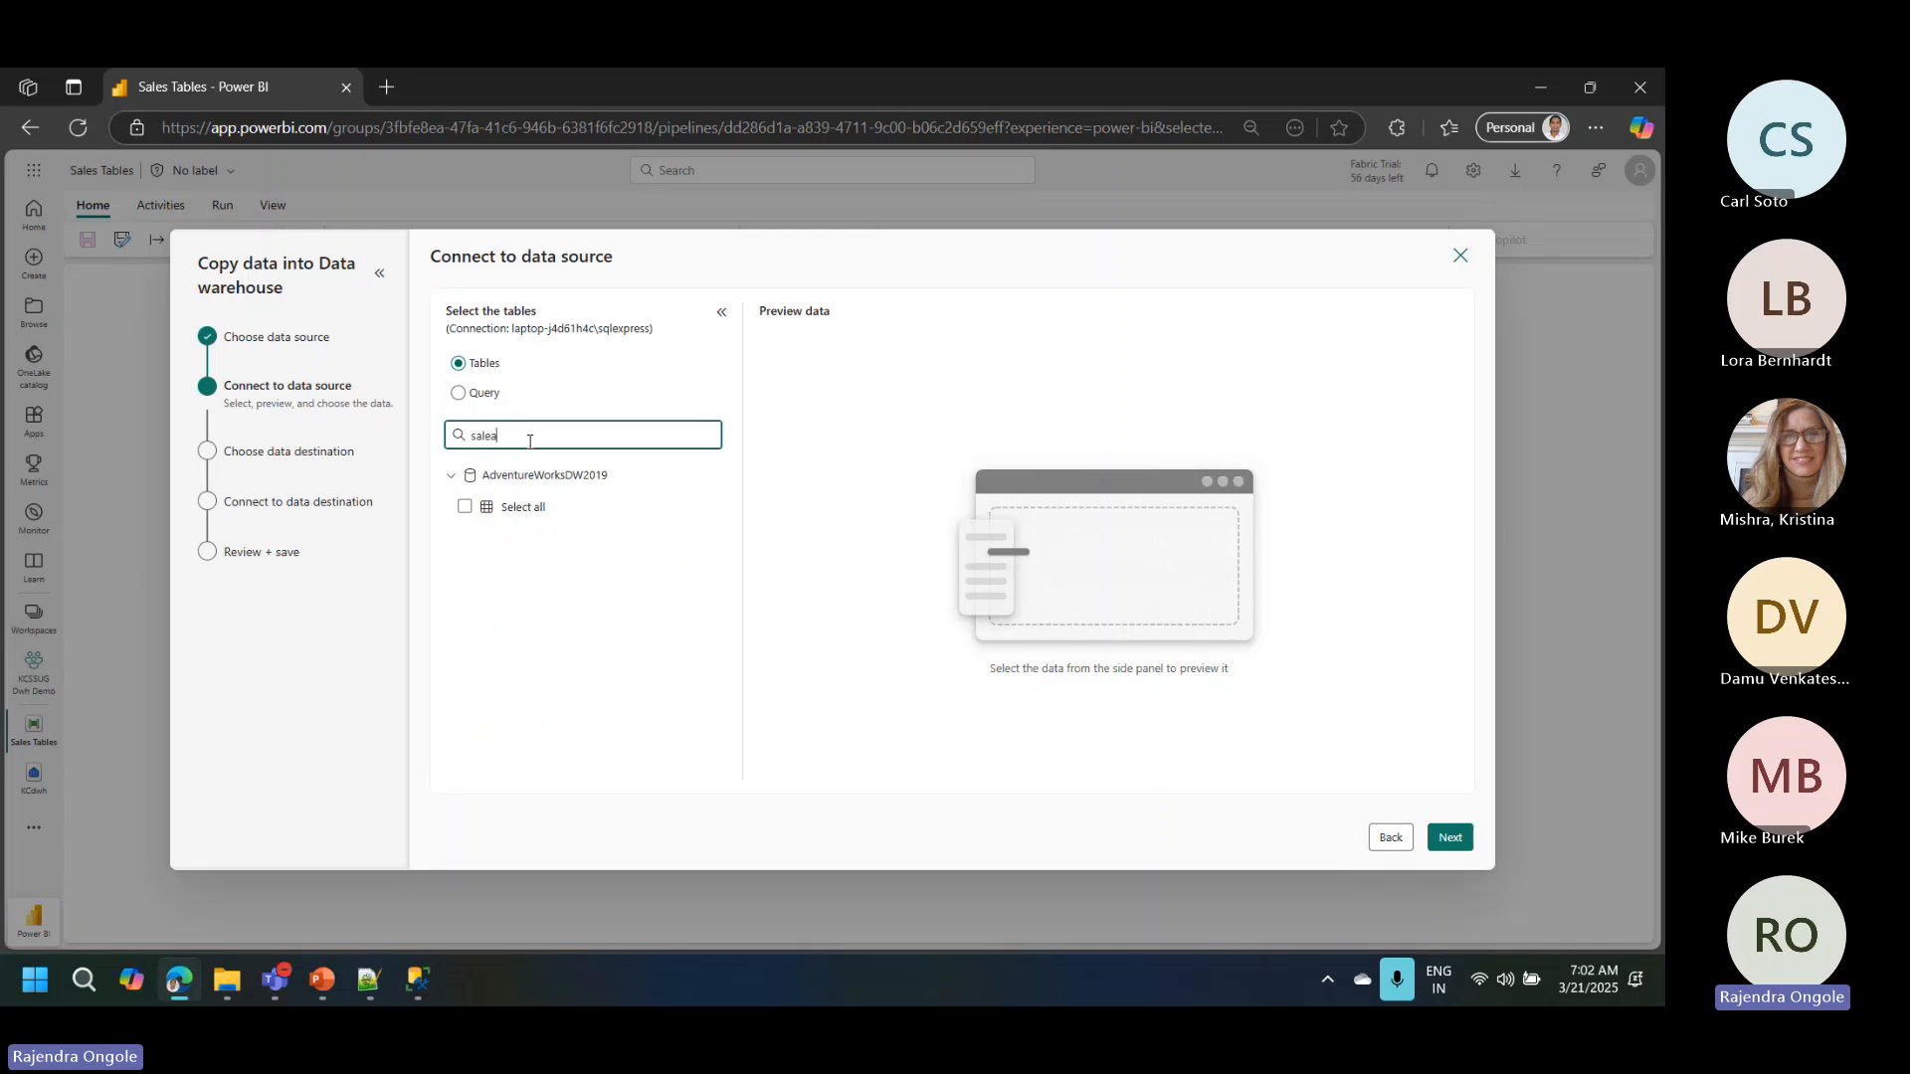
key(BackSpace)
text(s)
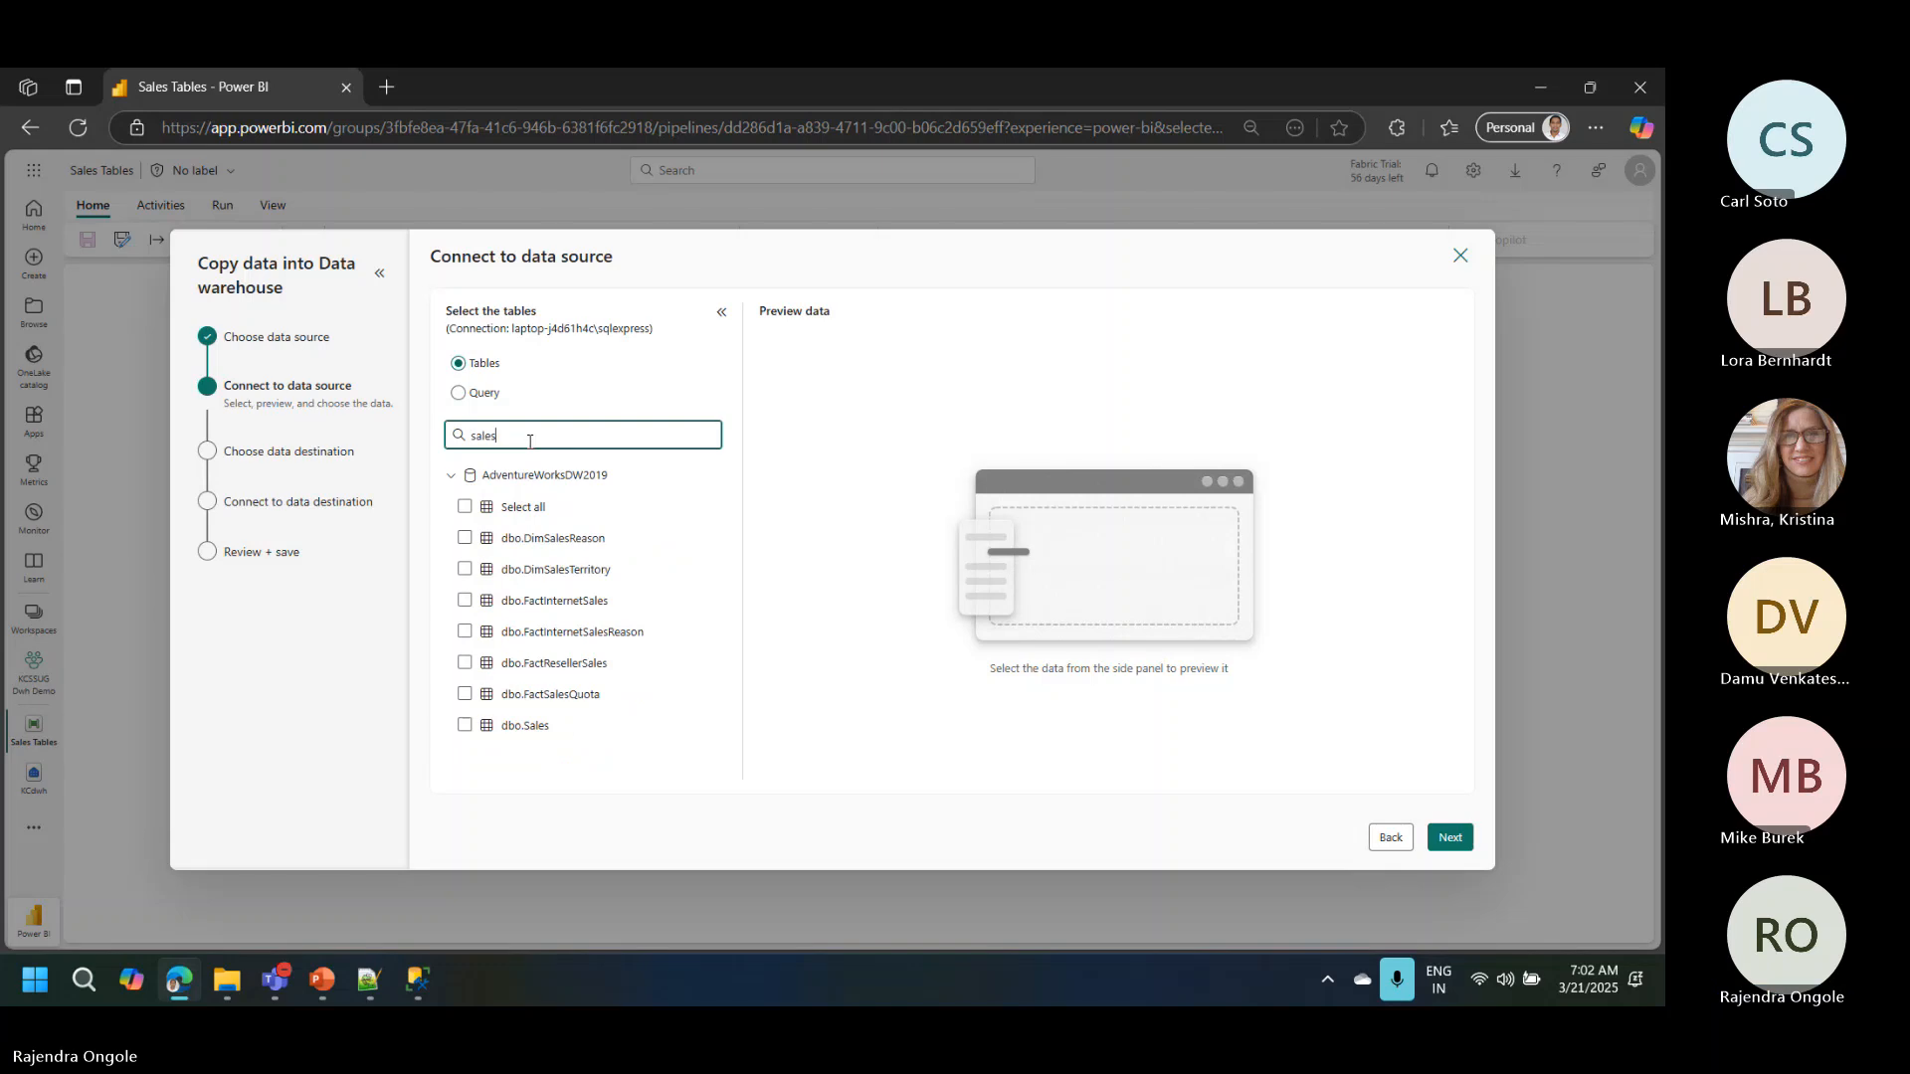
click(465, 726)
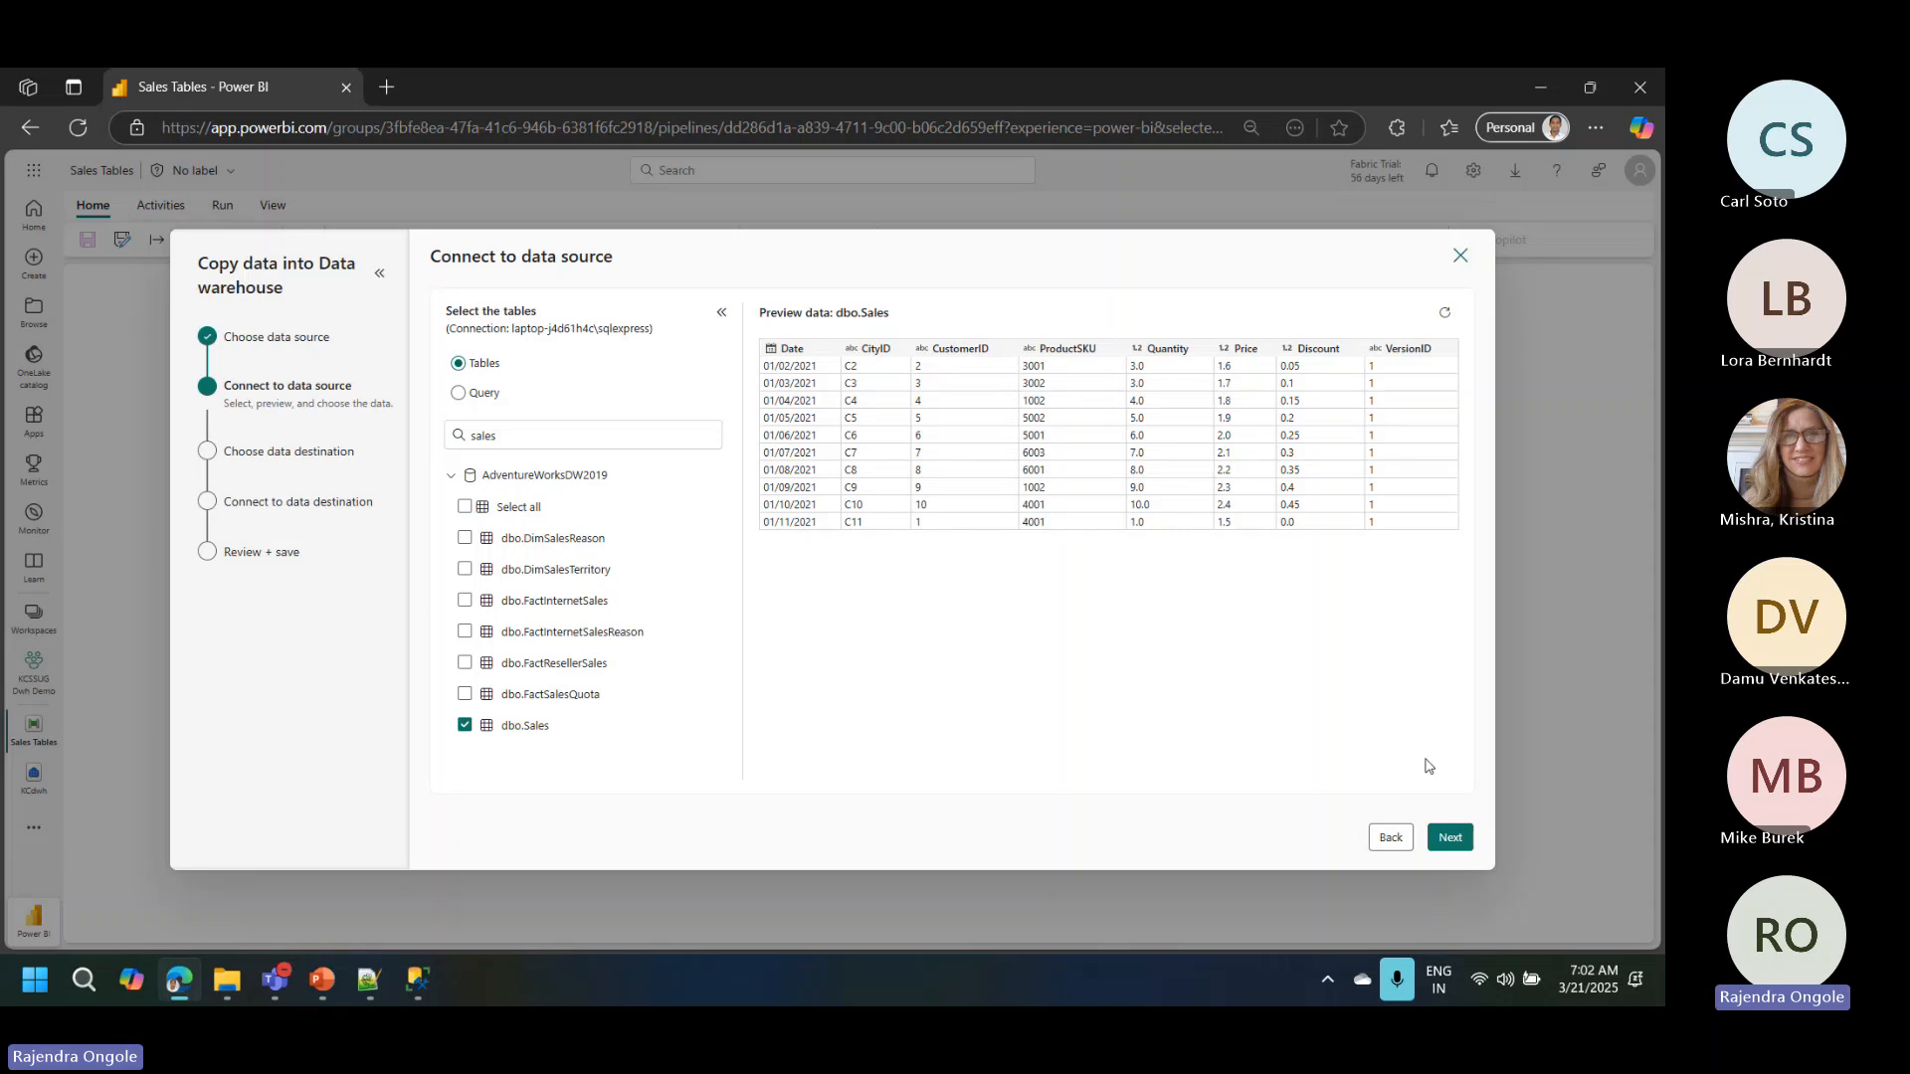
click(1450, 837)
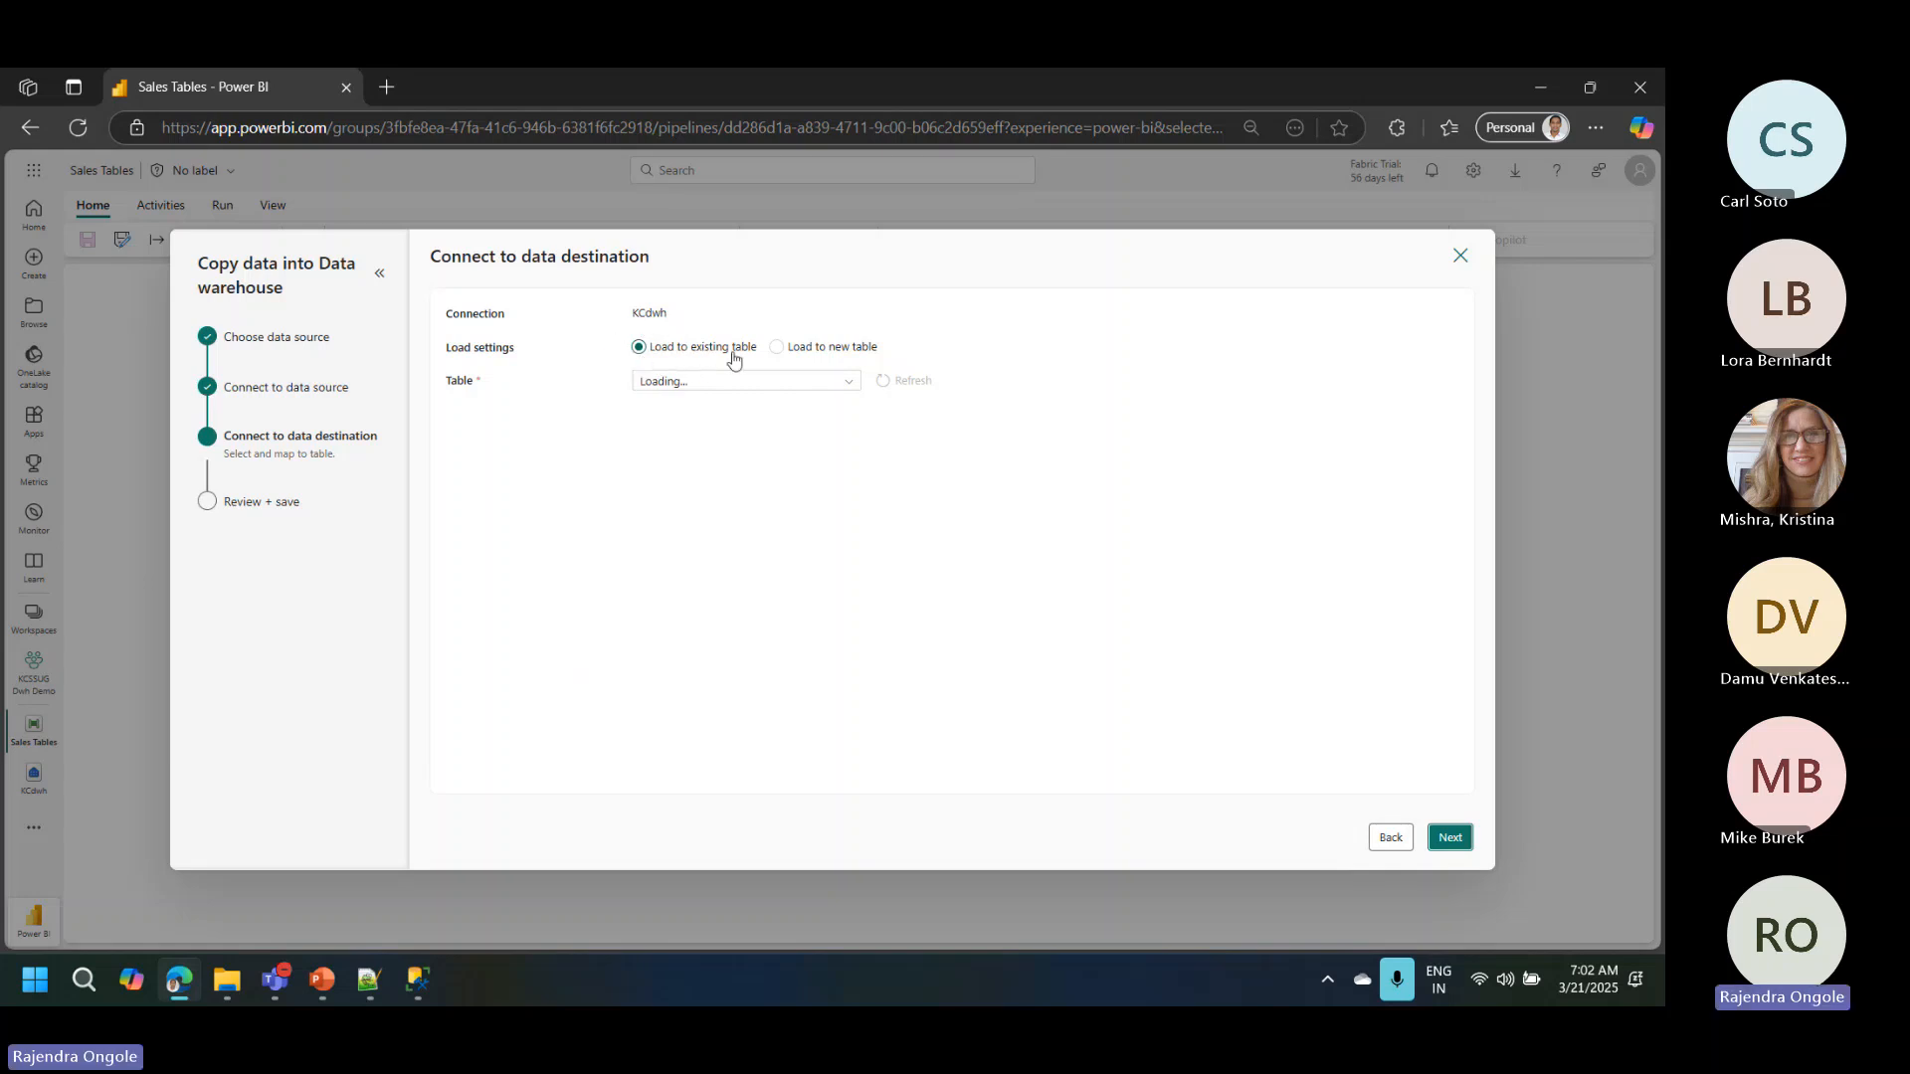
Step: Load the data into a new table with schema stg and table name Sales, and continue to the copy settings
click(776, 346)
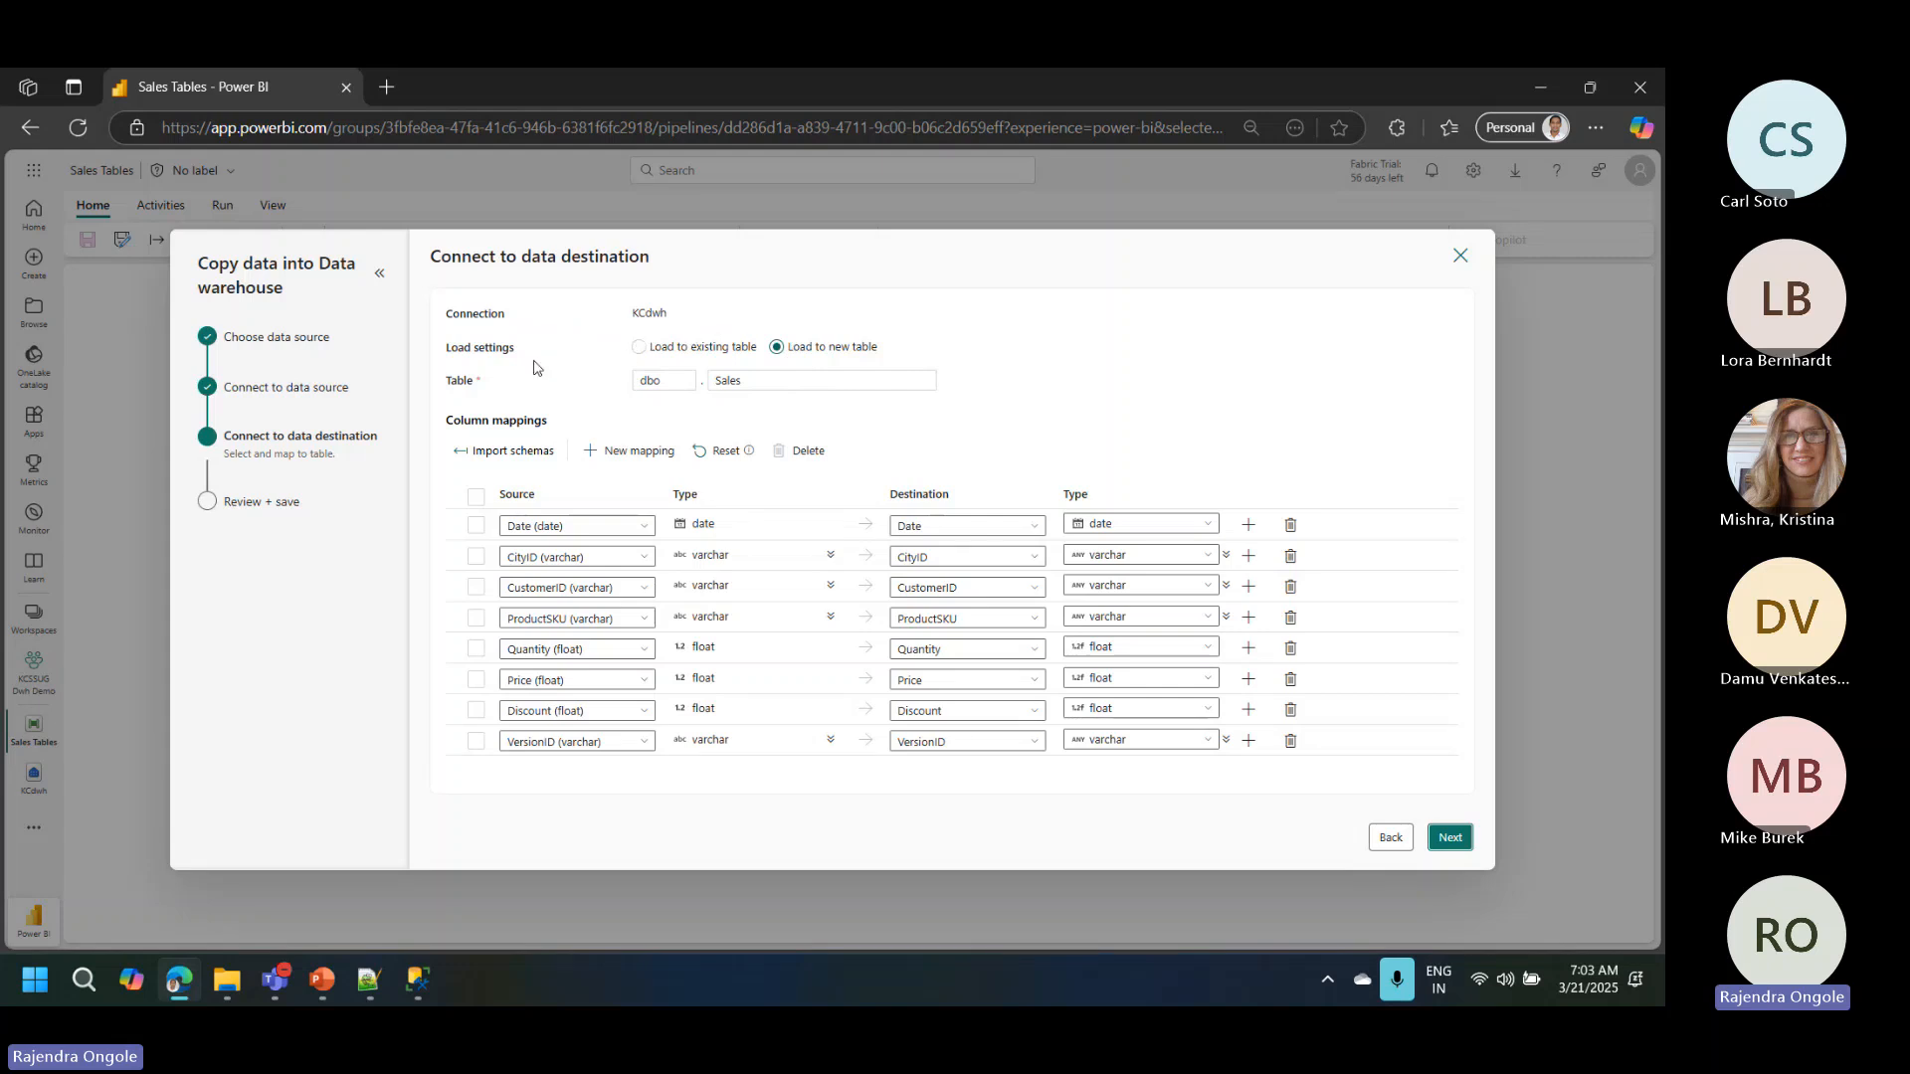
click(670, 378)
drag(669, 378, 643, 379)
text(stg)
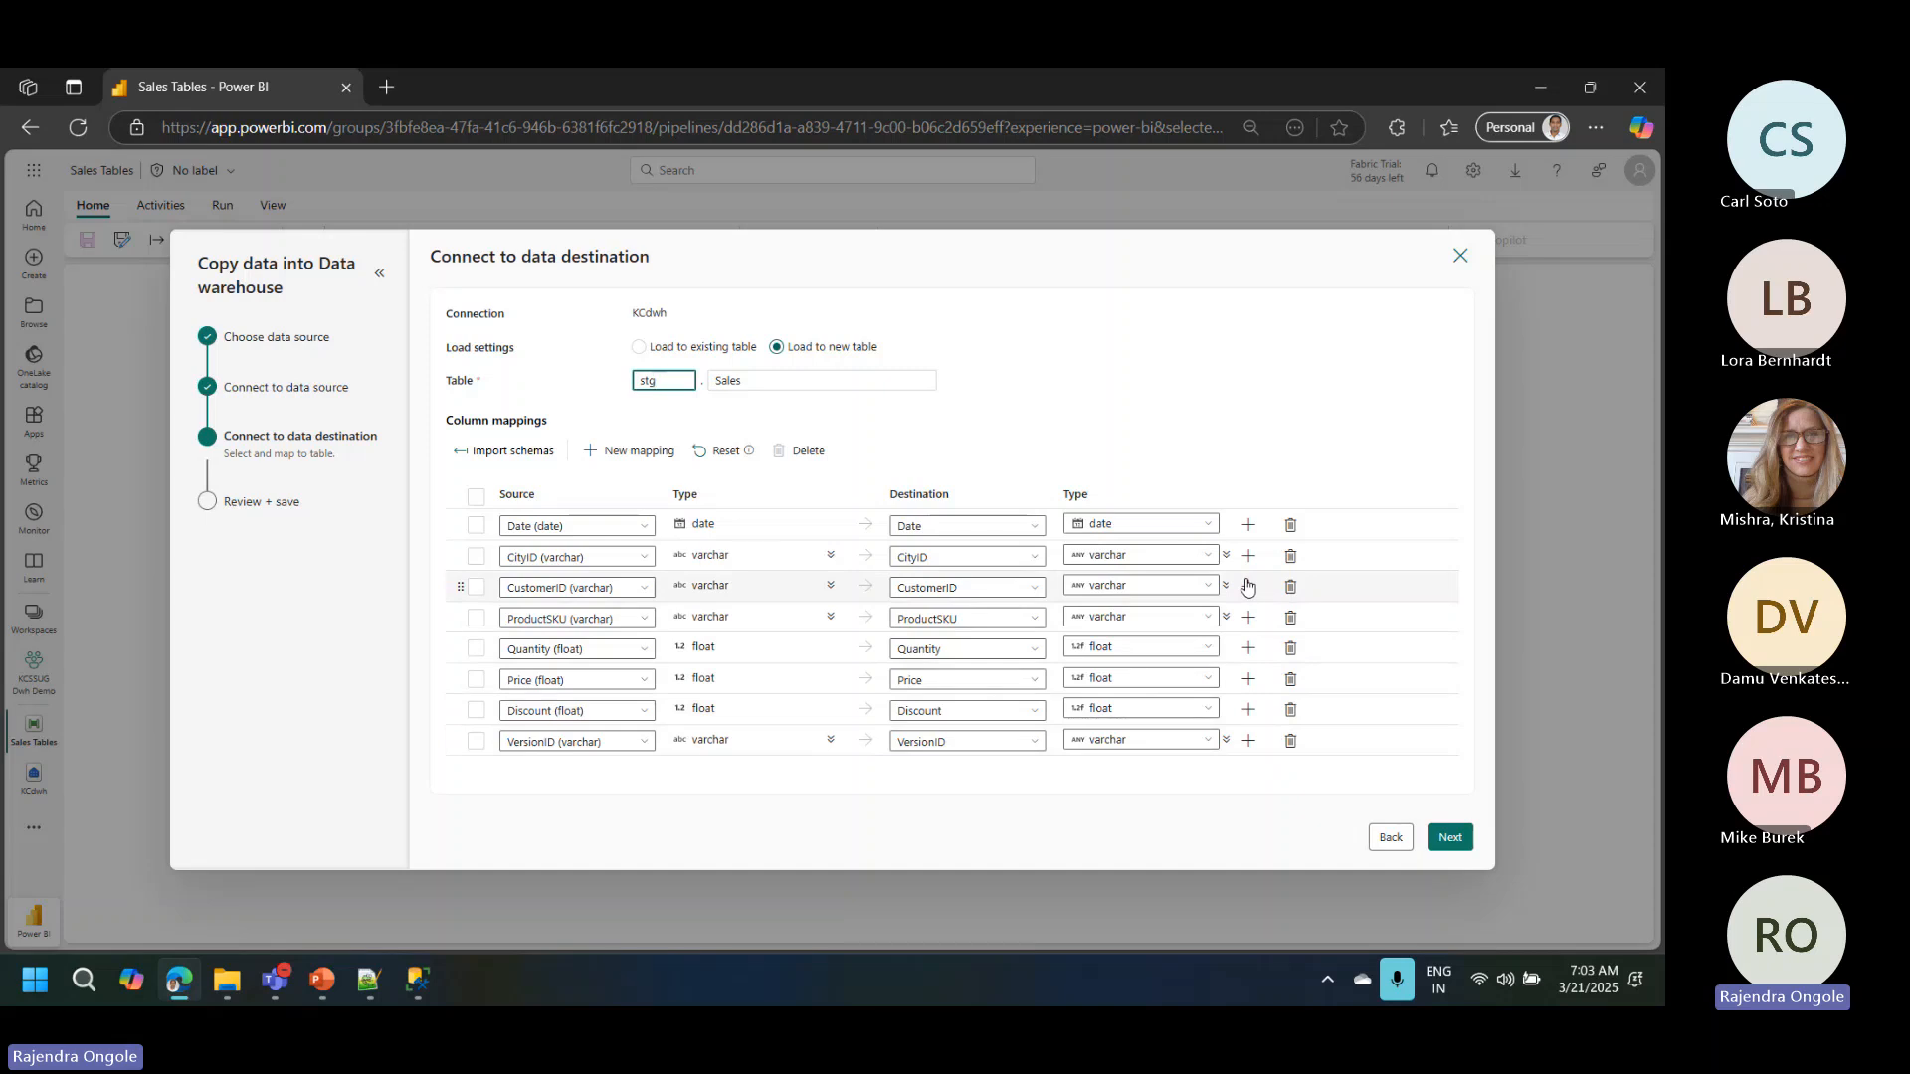
click(1448, 838)
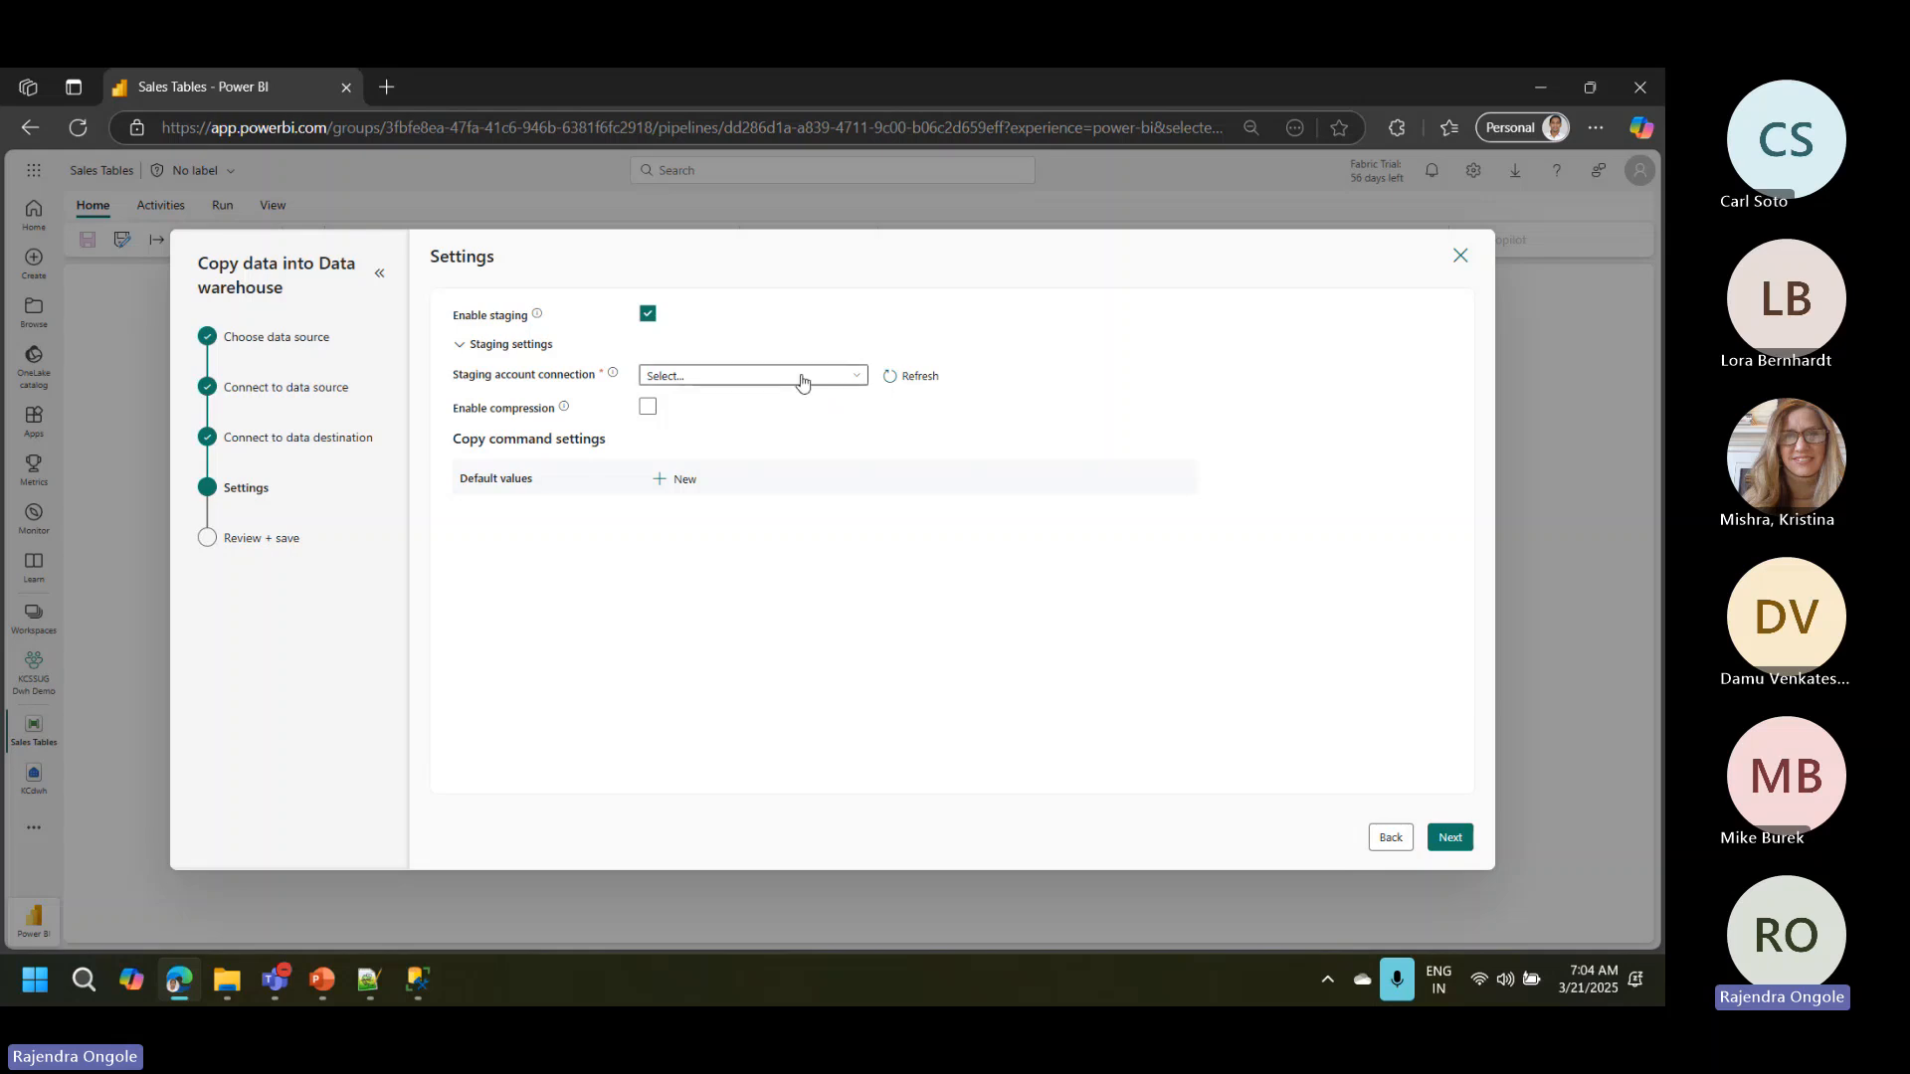
Step: Choose an existing msfarbicstorageacc.dfs.core connection as the staging account and test it
click(802, 383)
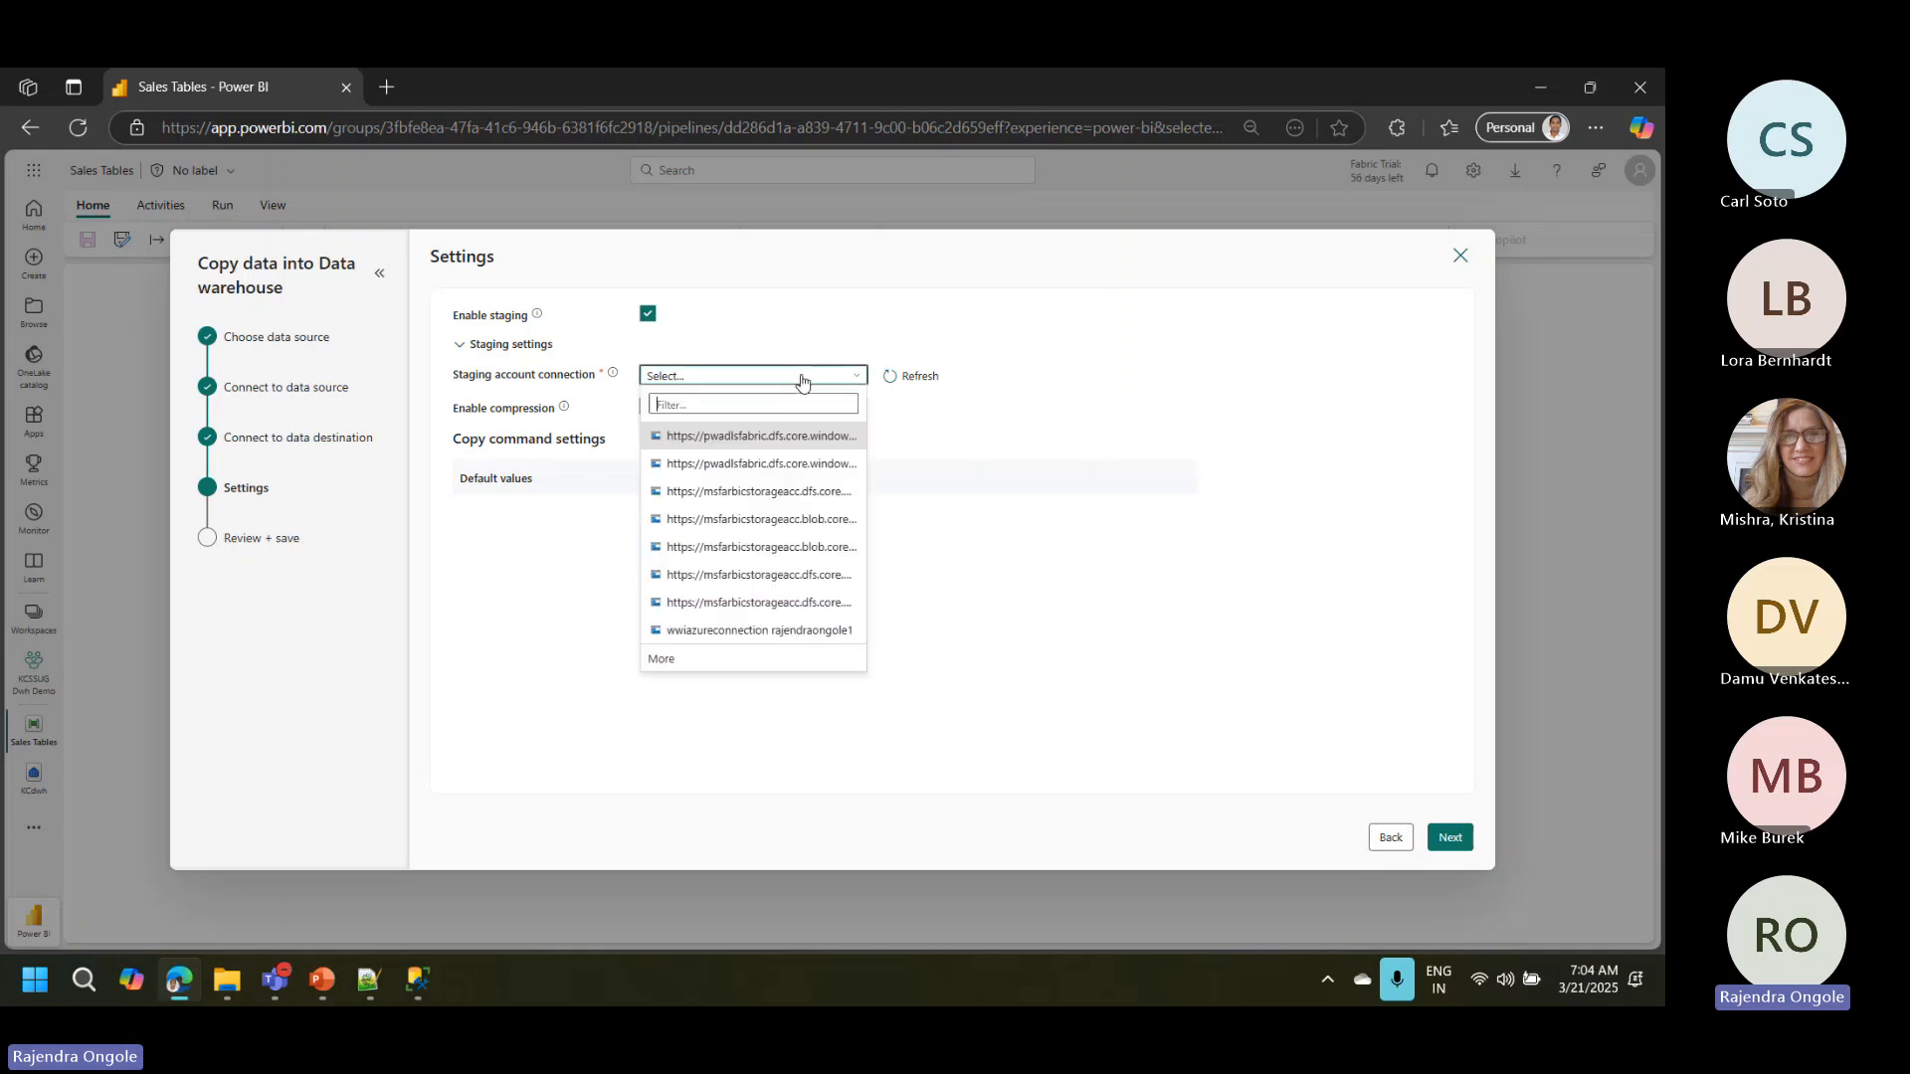
click(752, 576)
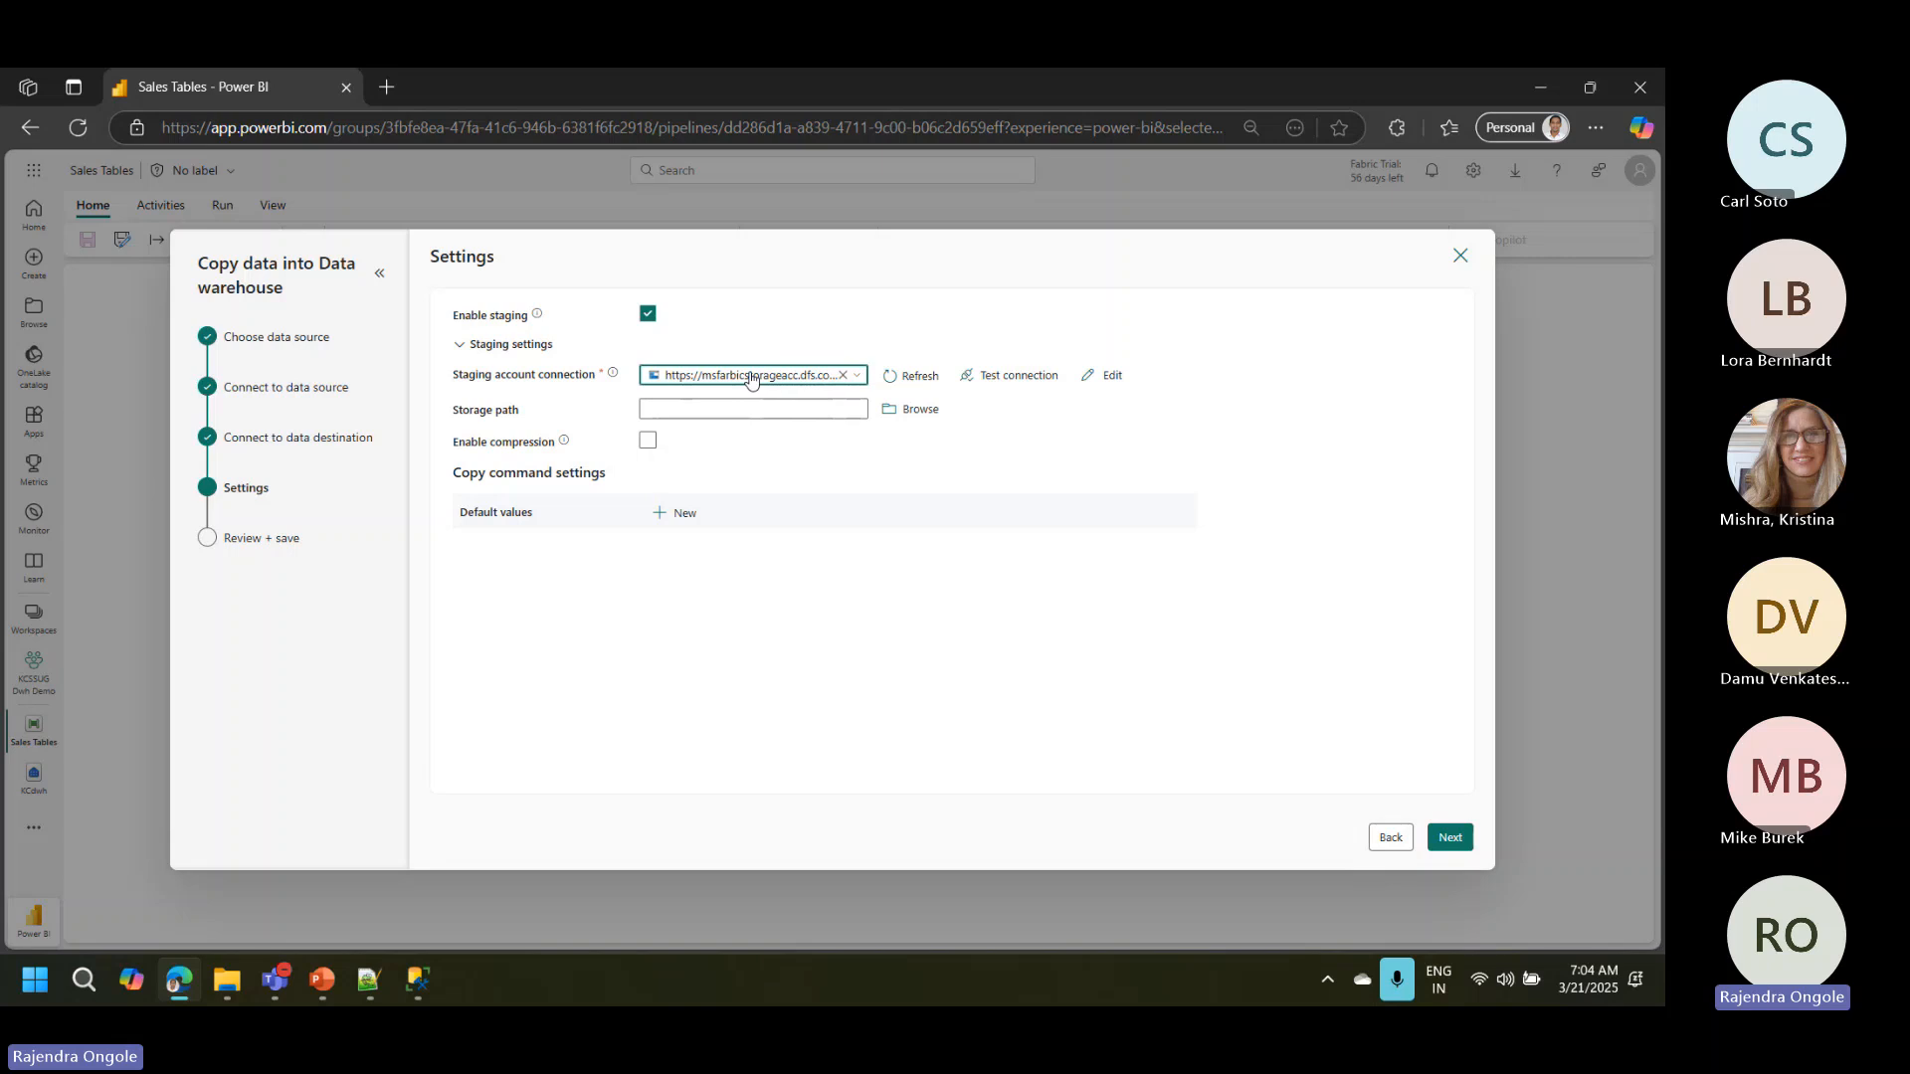
click(983, 386)
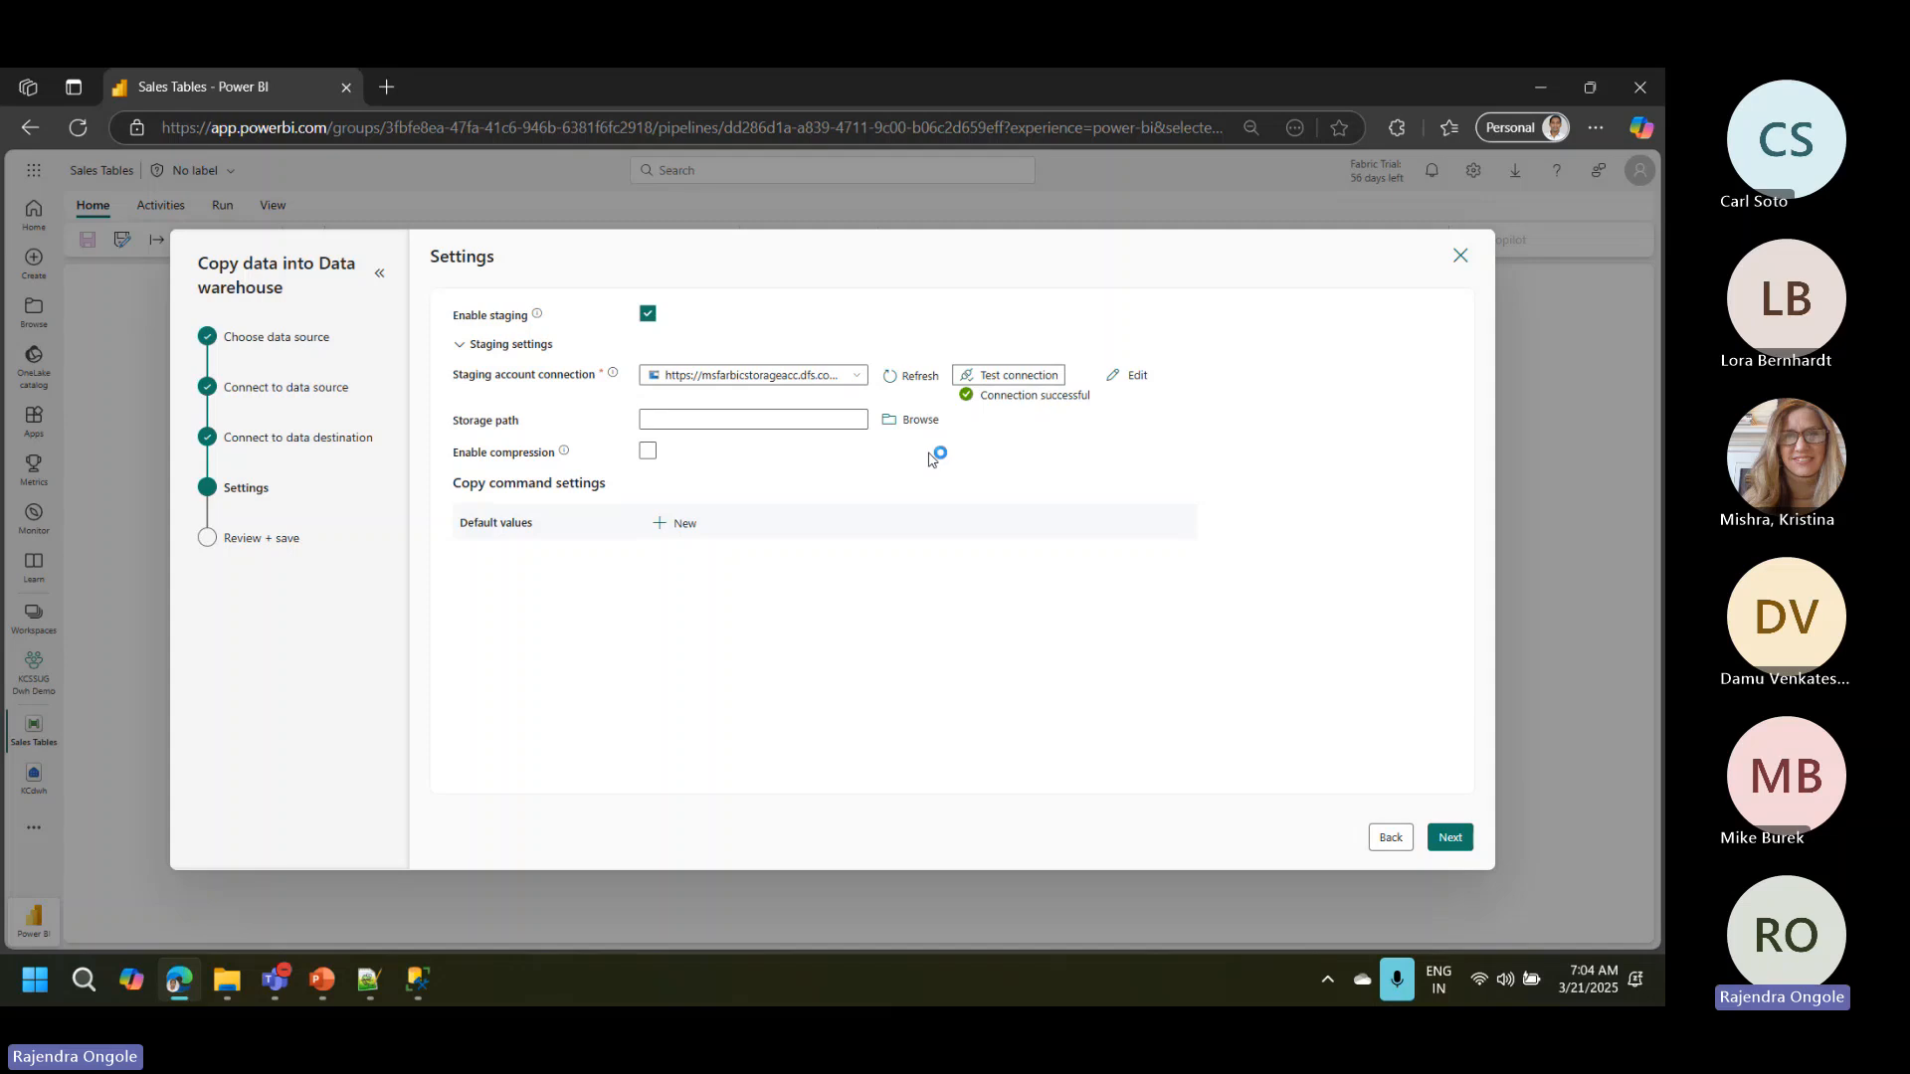
Step: Try to set the datafiles folder as the staging storage path and continue with the tested connection
click(917, 419)
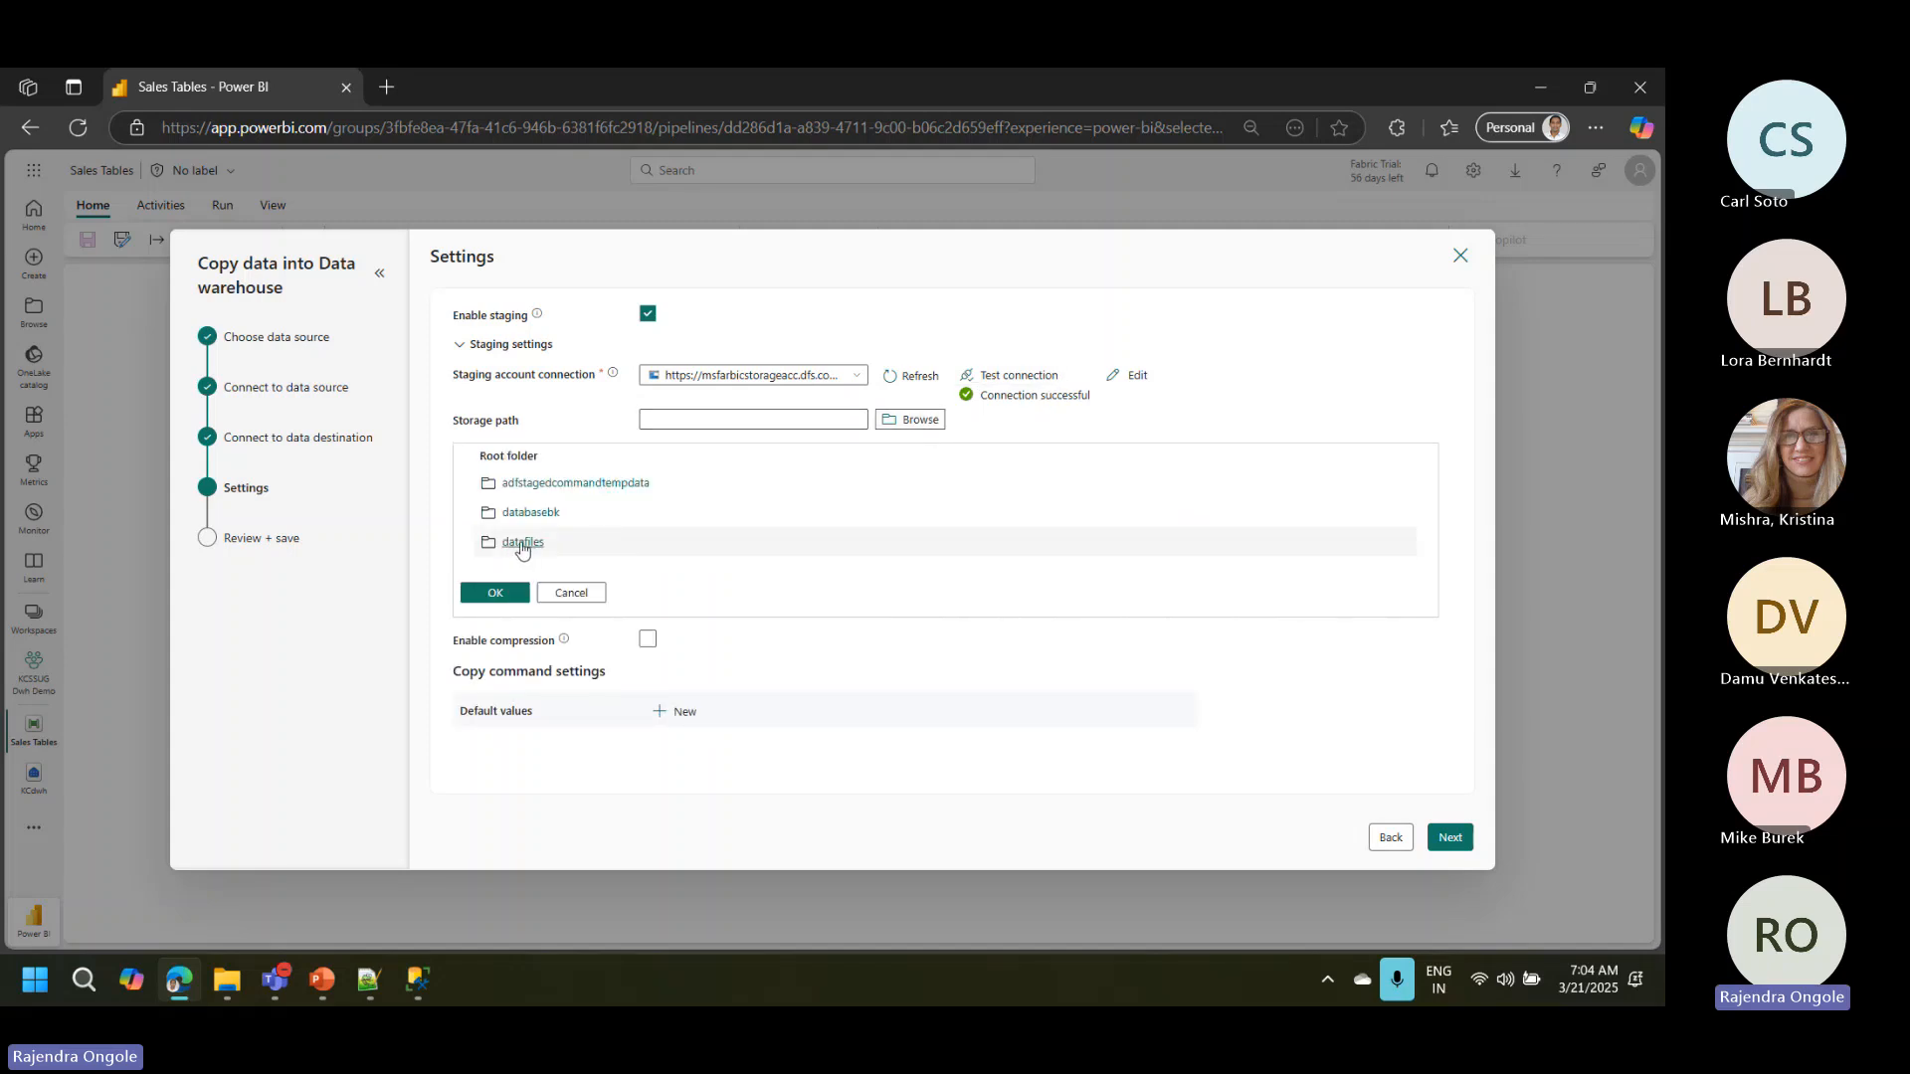
click(522, 543)
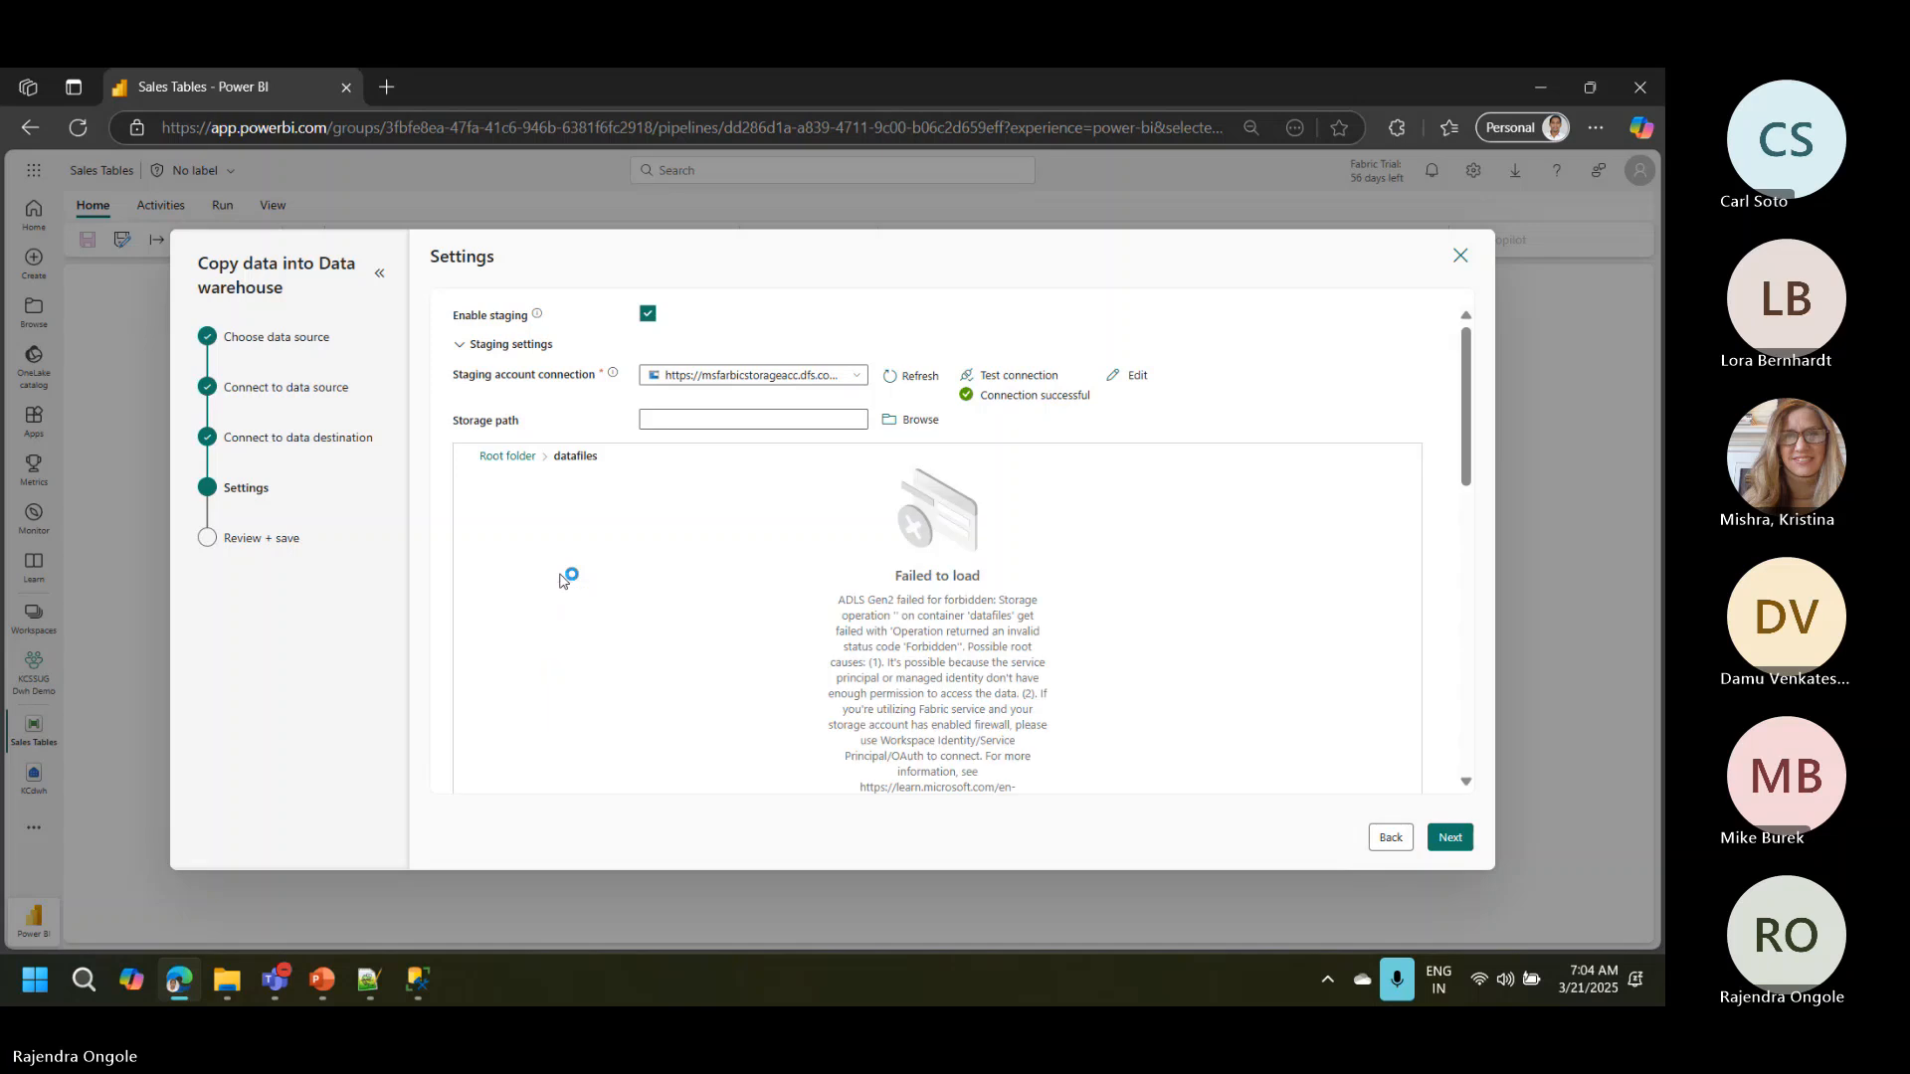
click(914, 420)
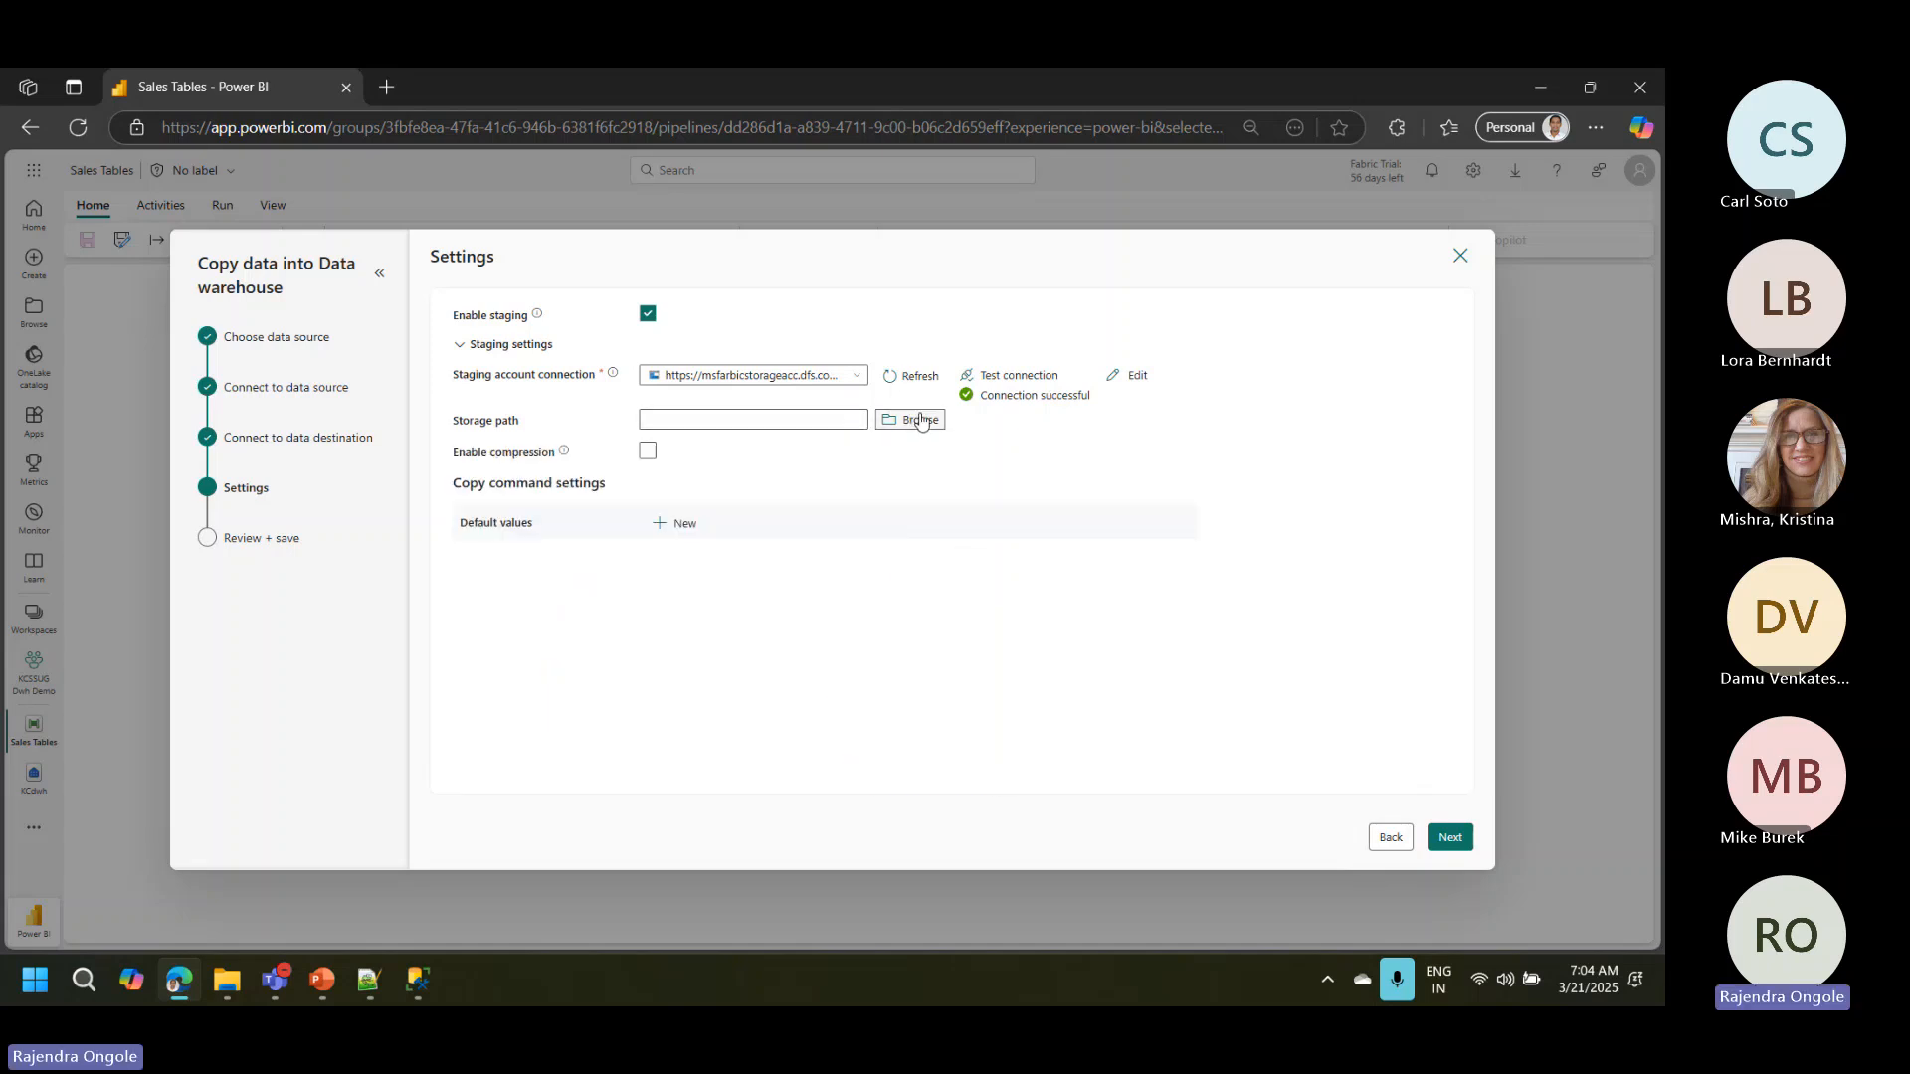
click(898, 422)
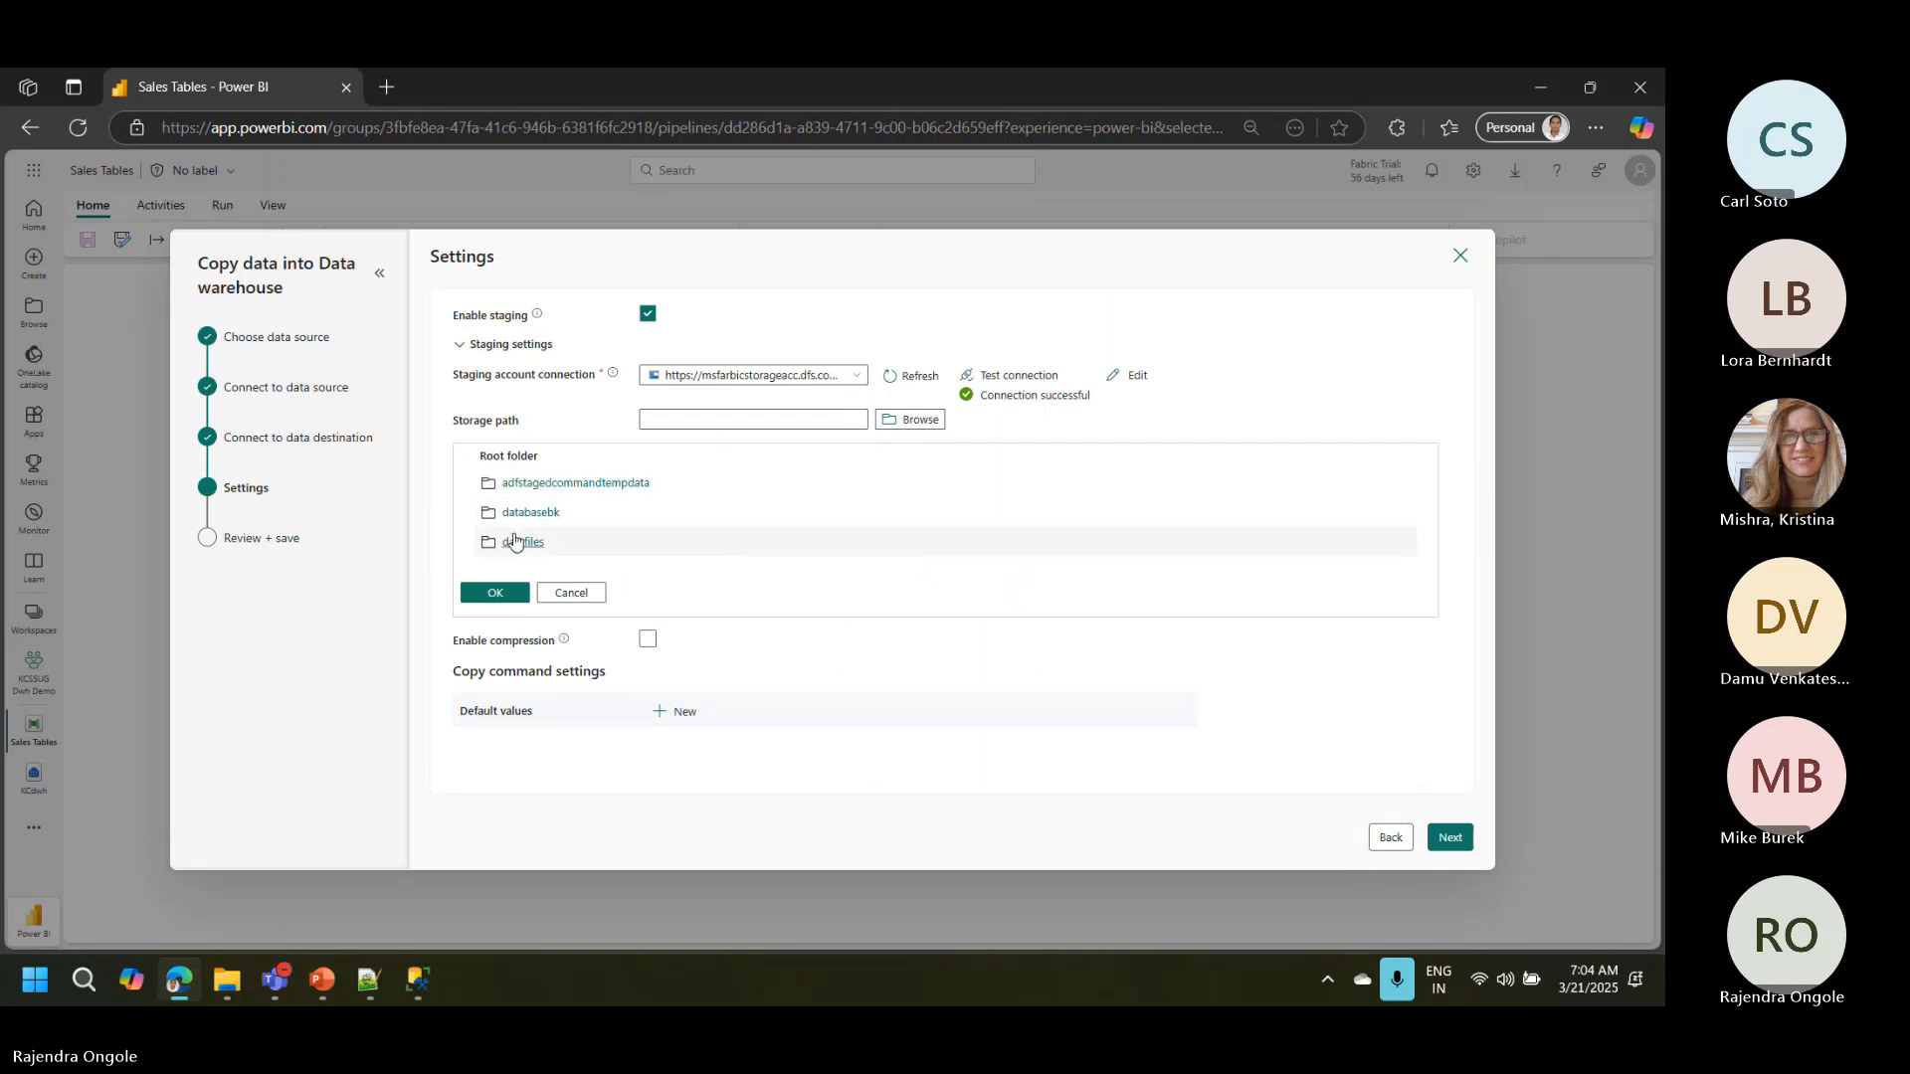
click(496, 591)
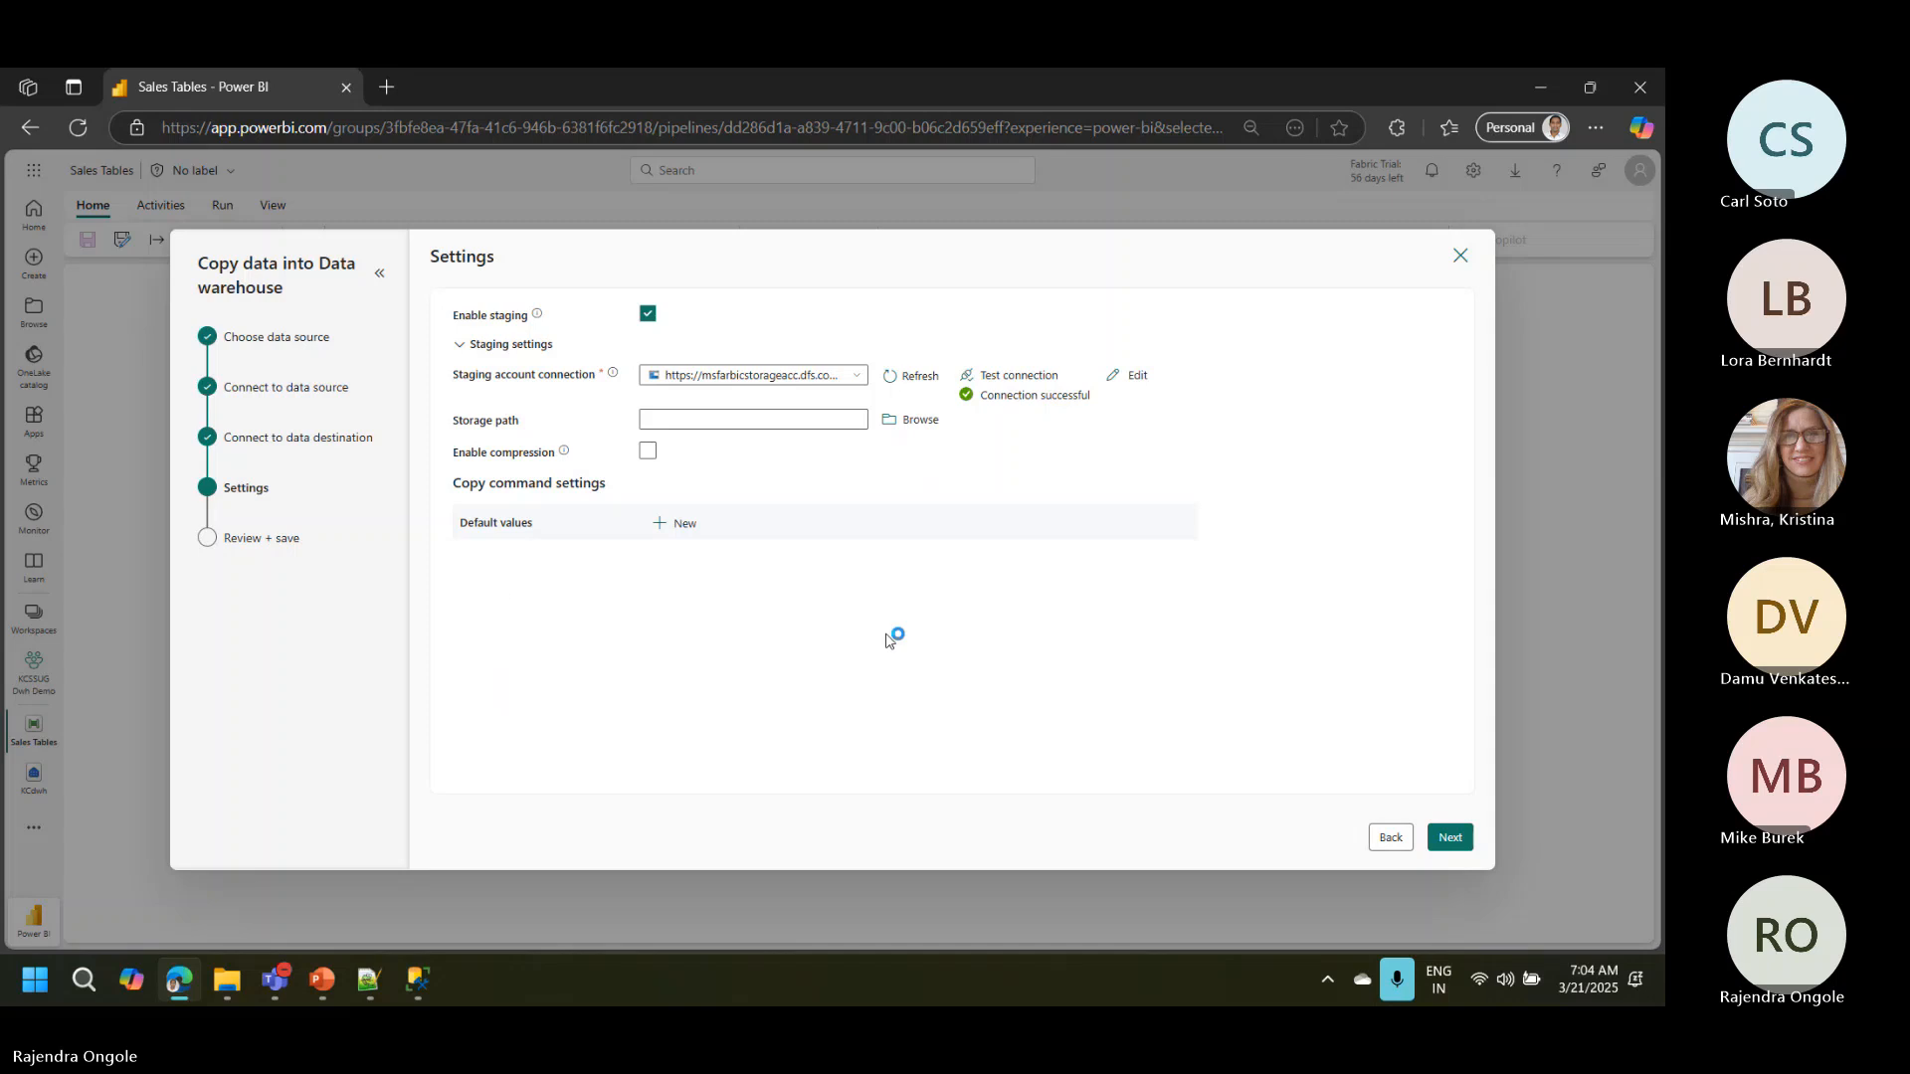
click(1447, 841)
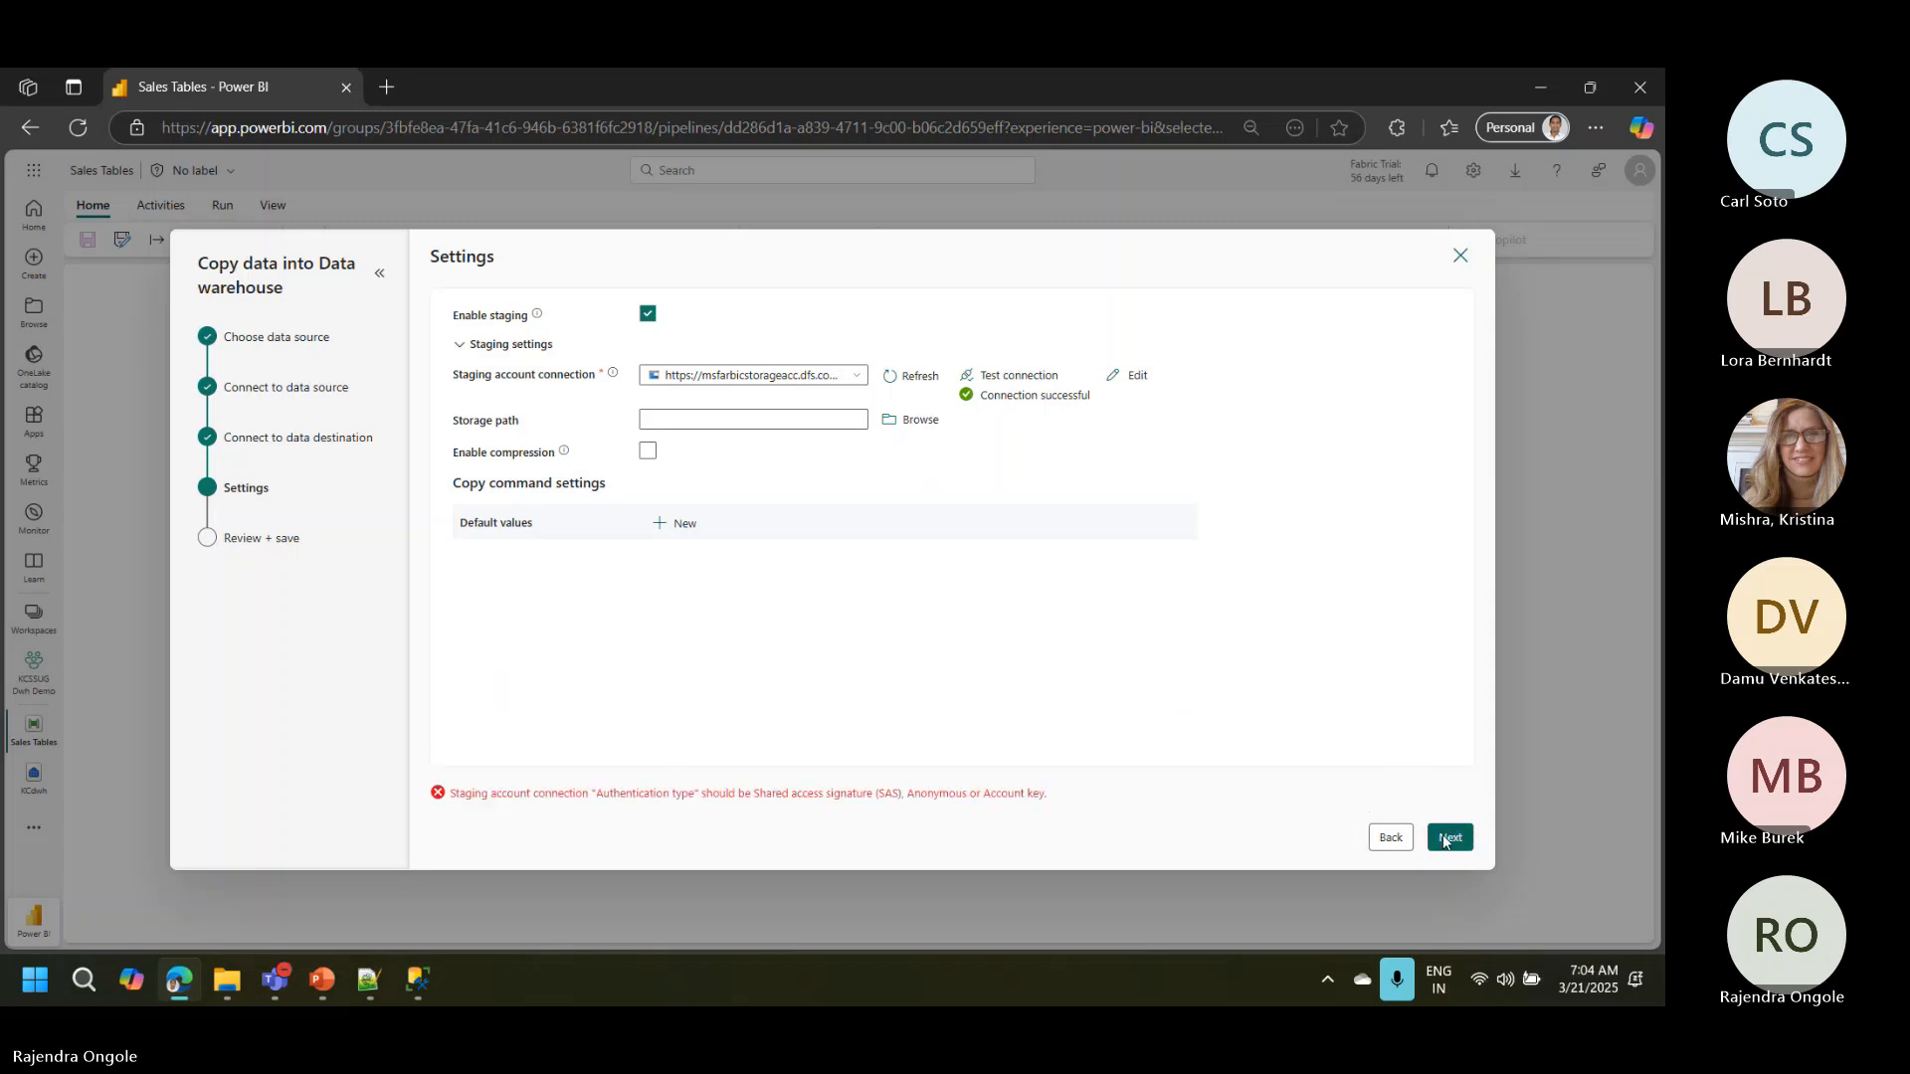
click(912, 428)
click(513, 545)
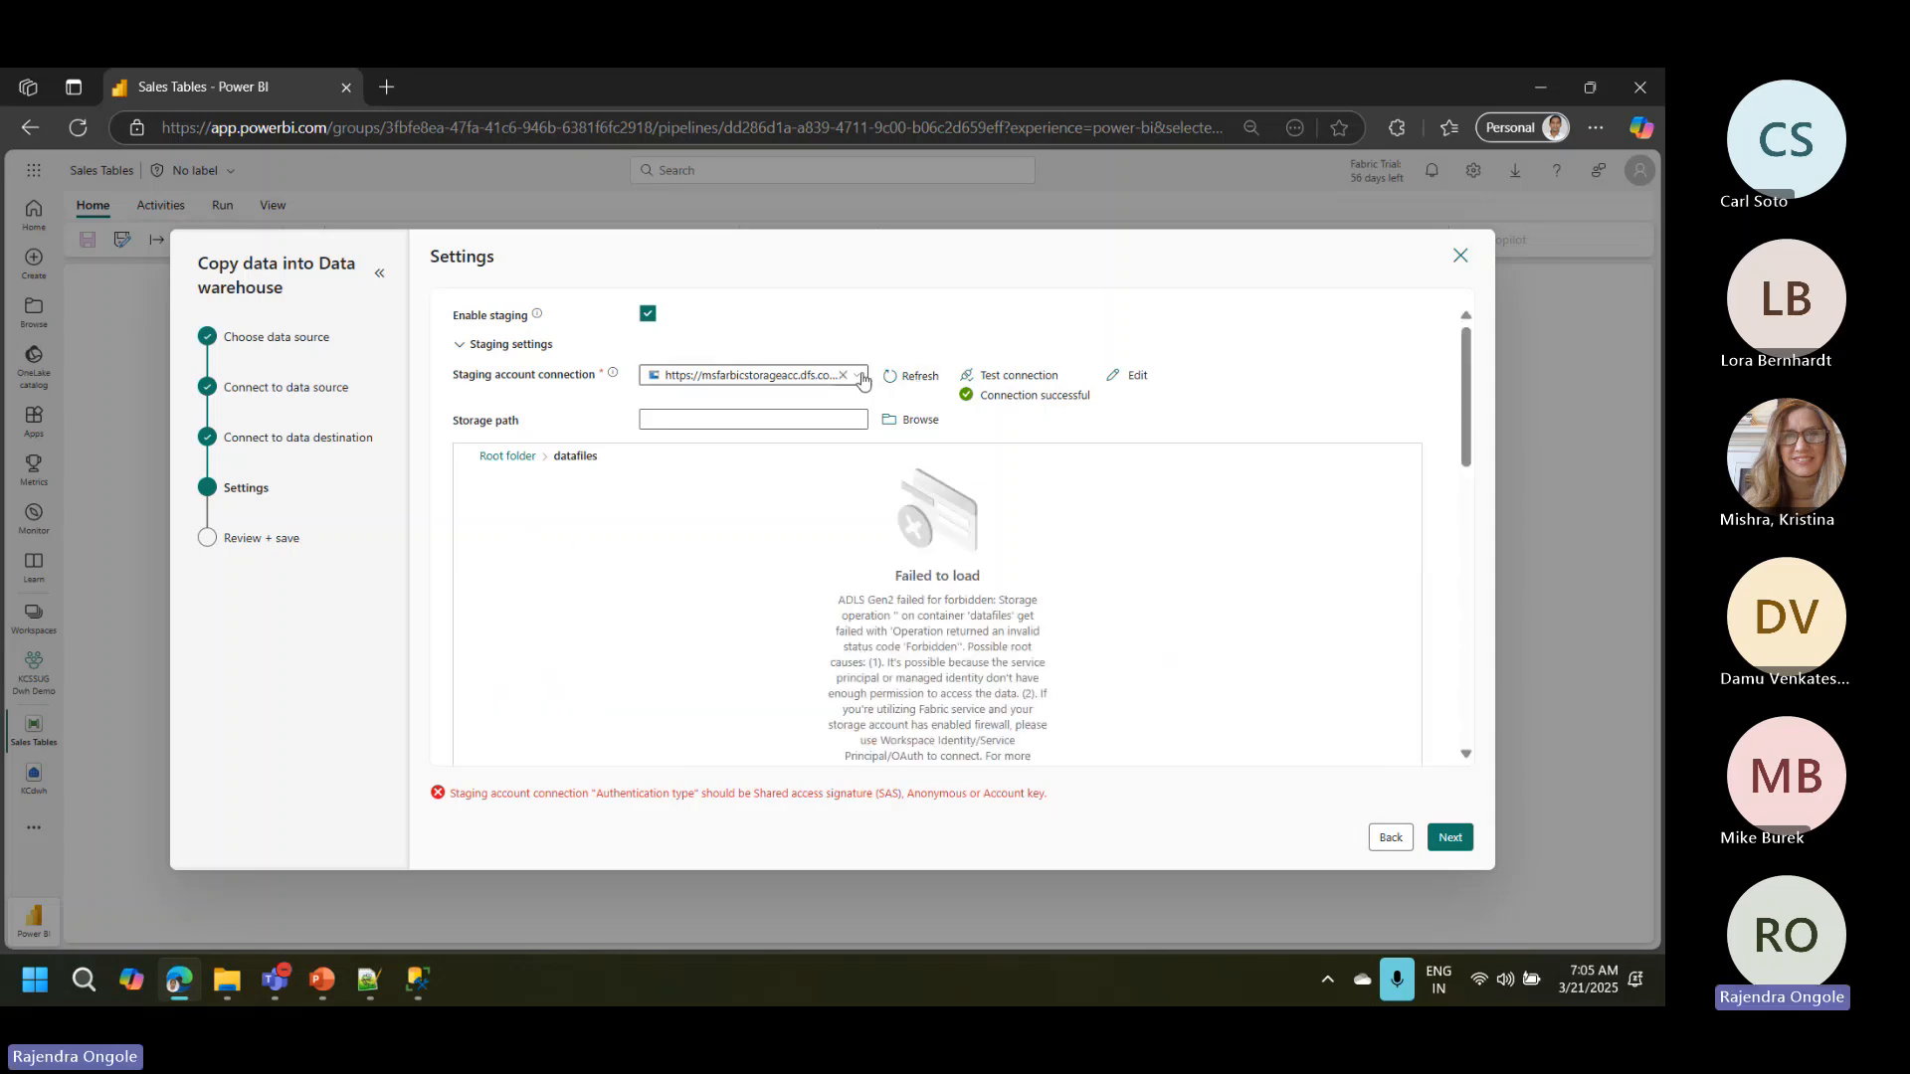
Step: Look beyond the listed staging account connections and choose Azure Blobs as the new source
click(861, 378)
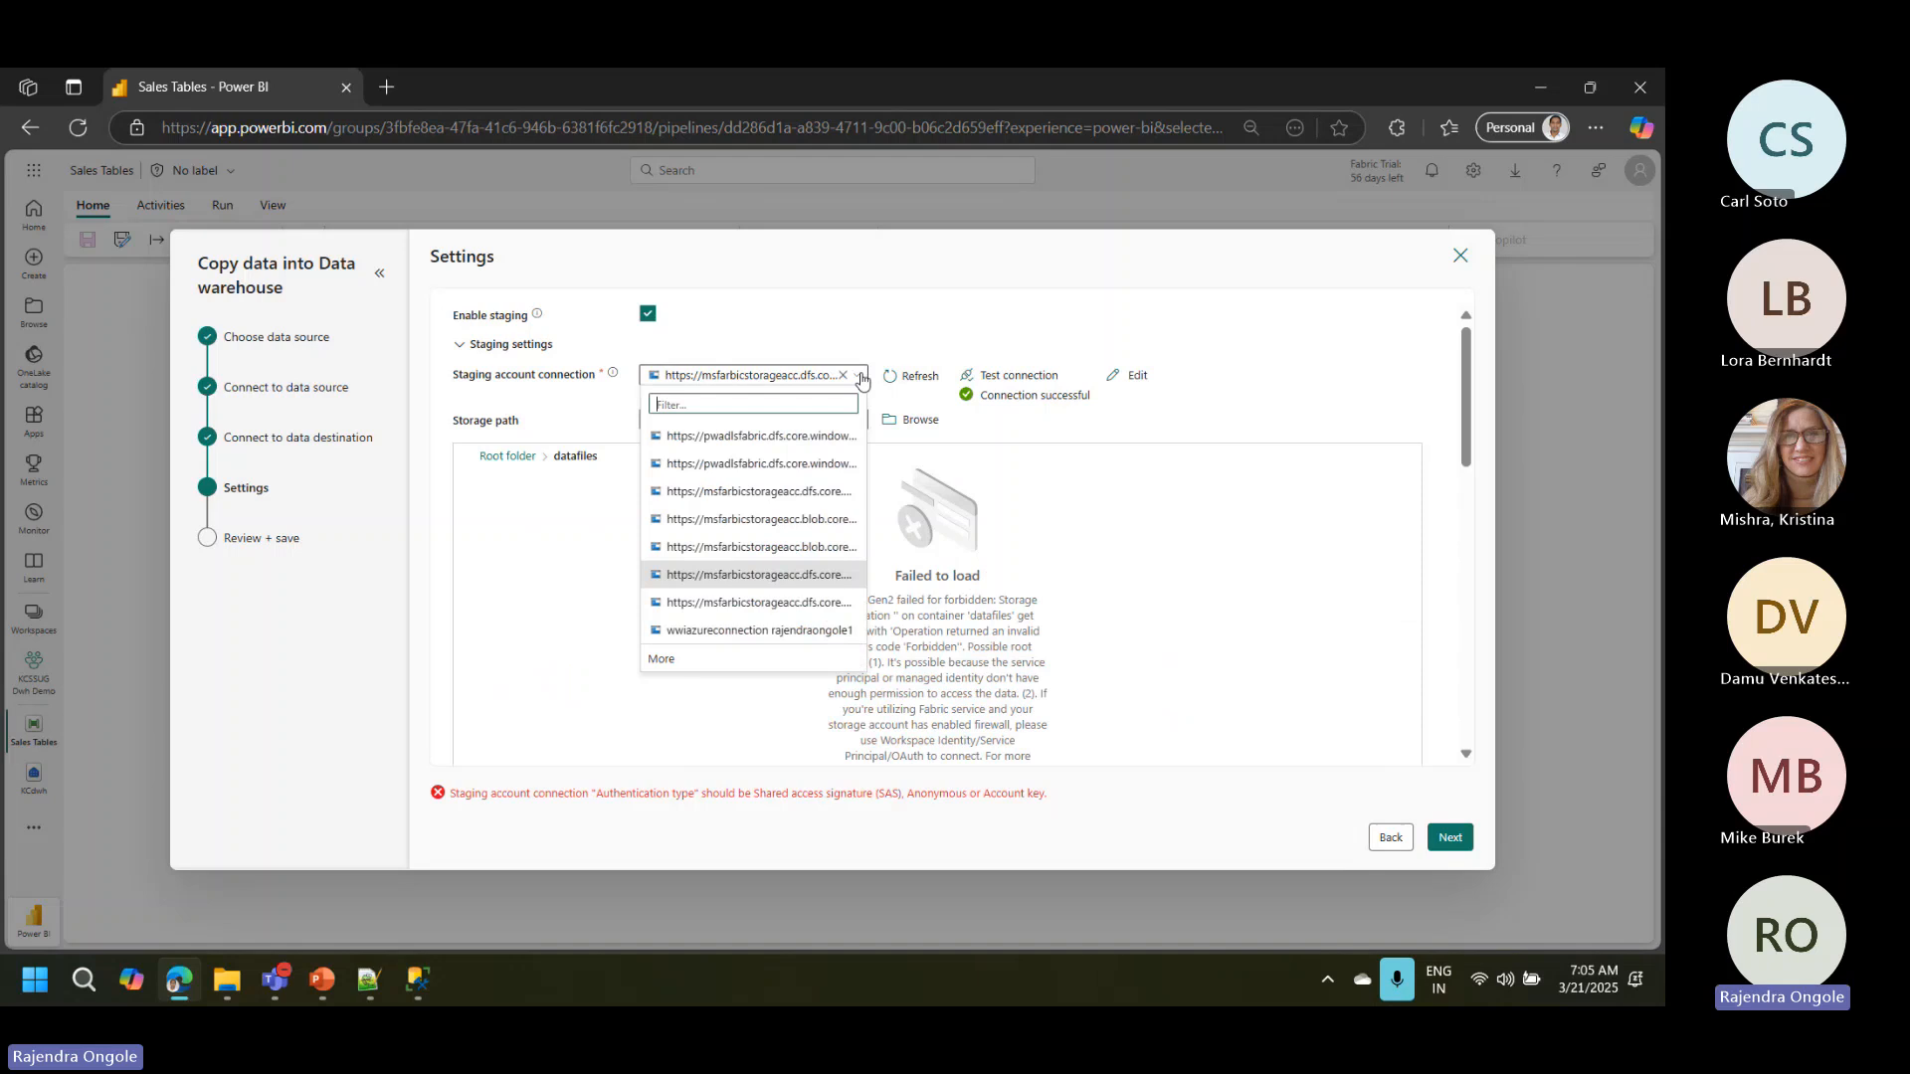
click(663, 661)
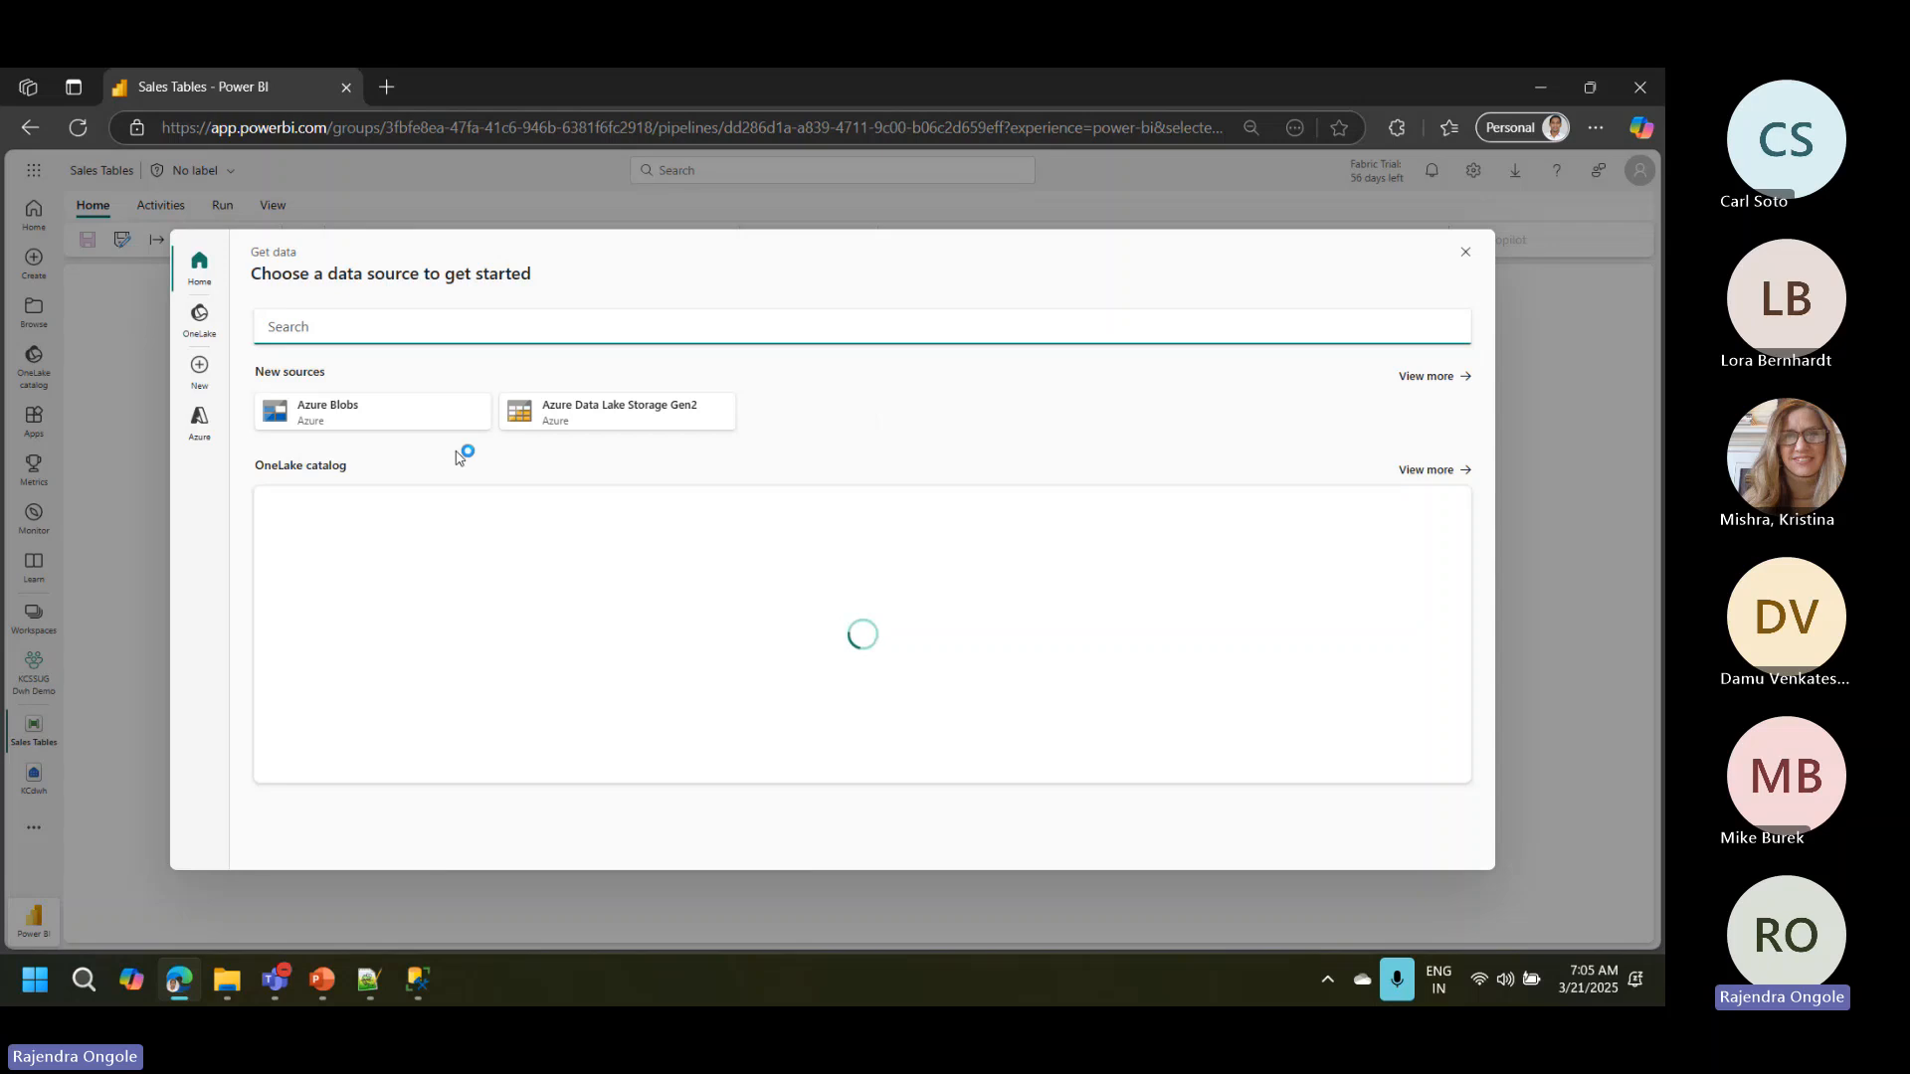
click(360, 423)
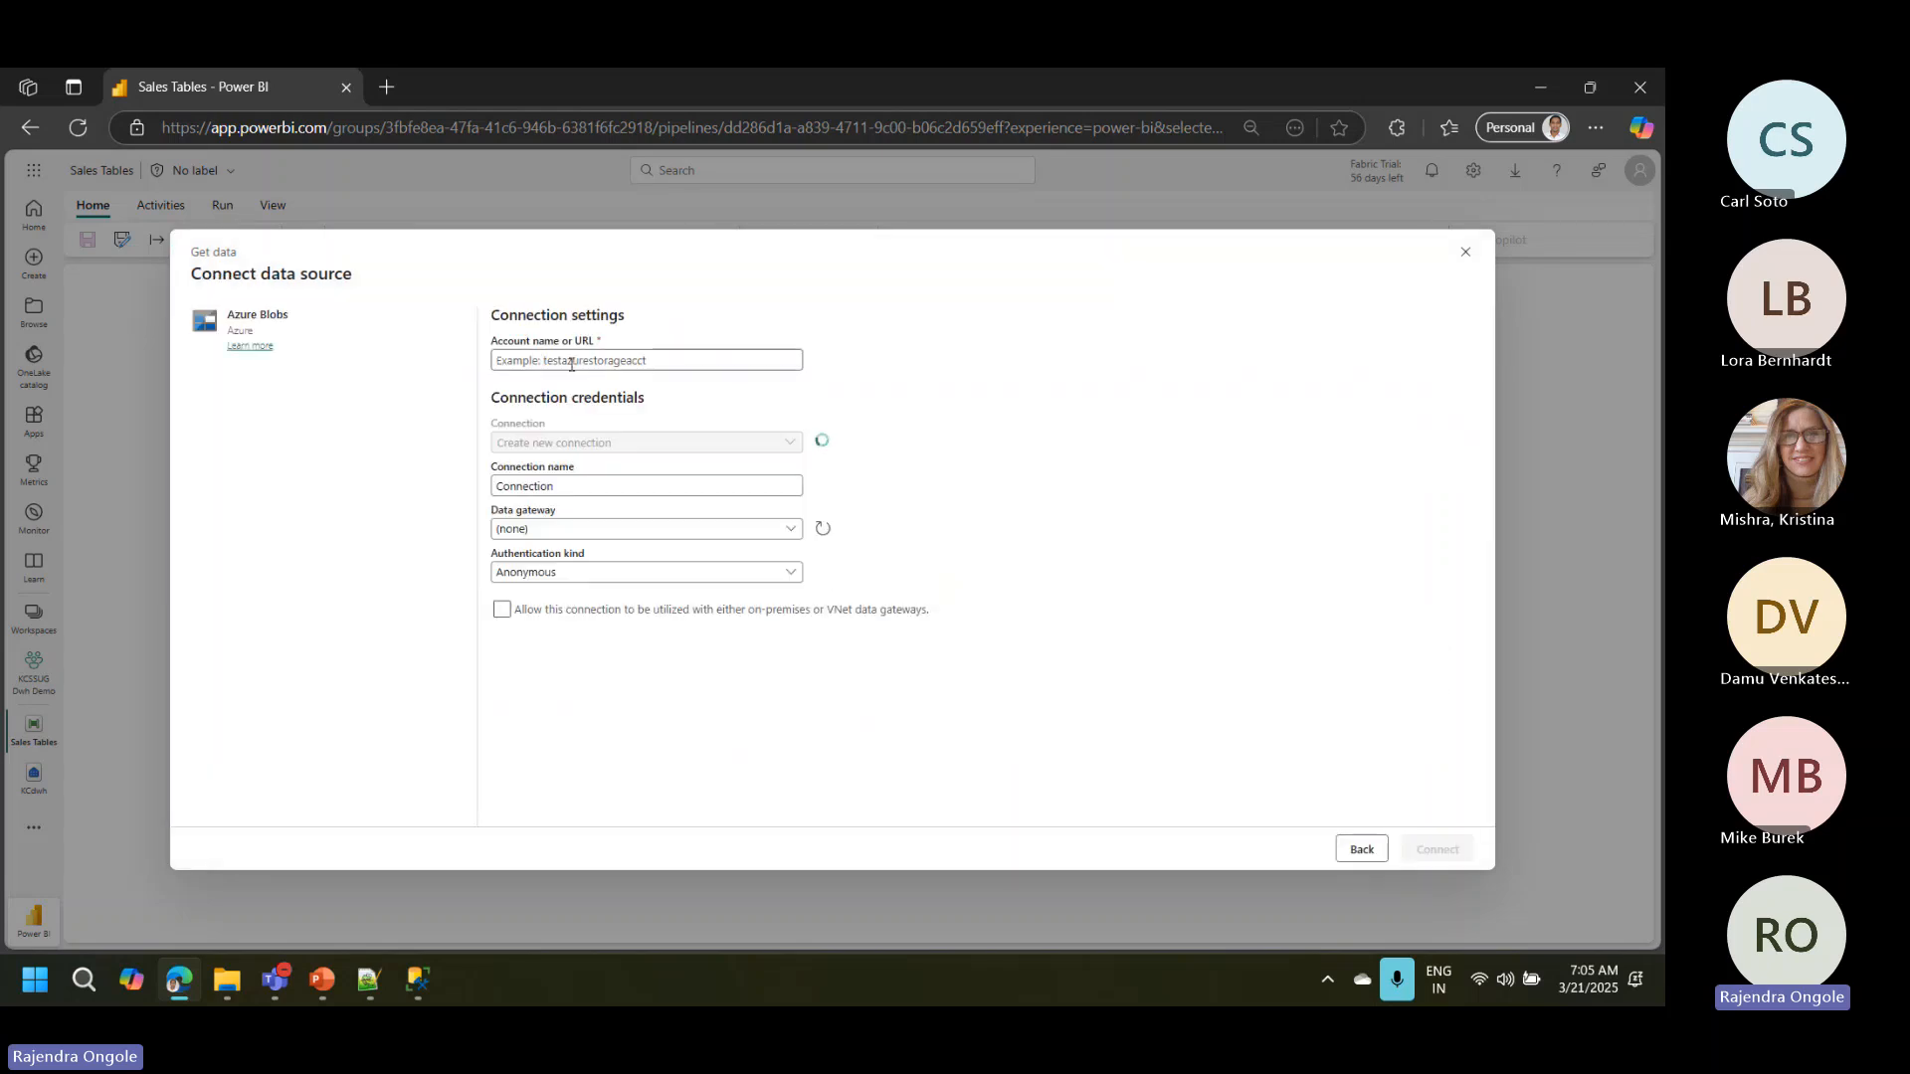
Step: Copy the storage account name msfarbicstorageacc from the SQL query file in Notepad++ and connect Azure Blobs with it in the browser
click(368, 980)
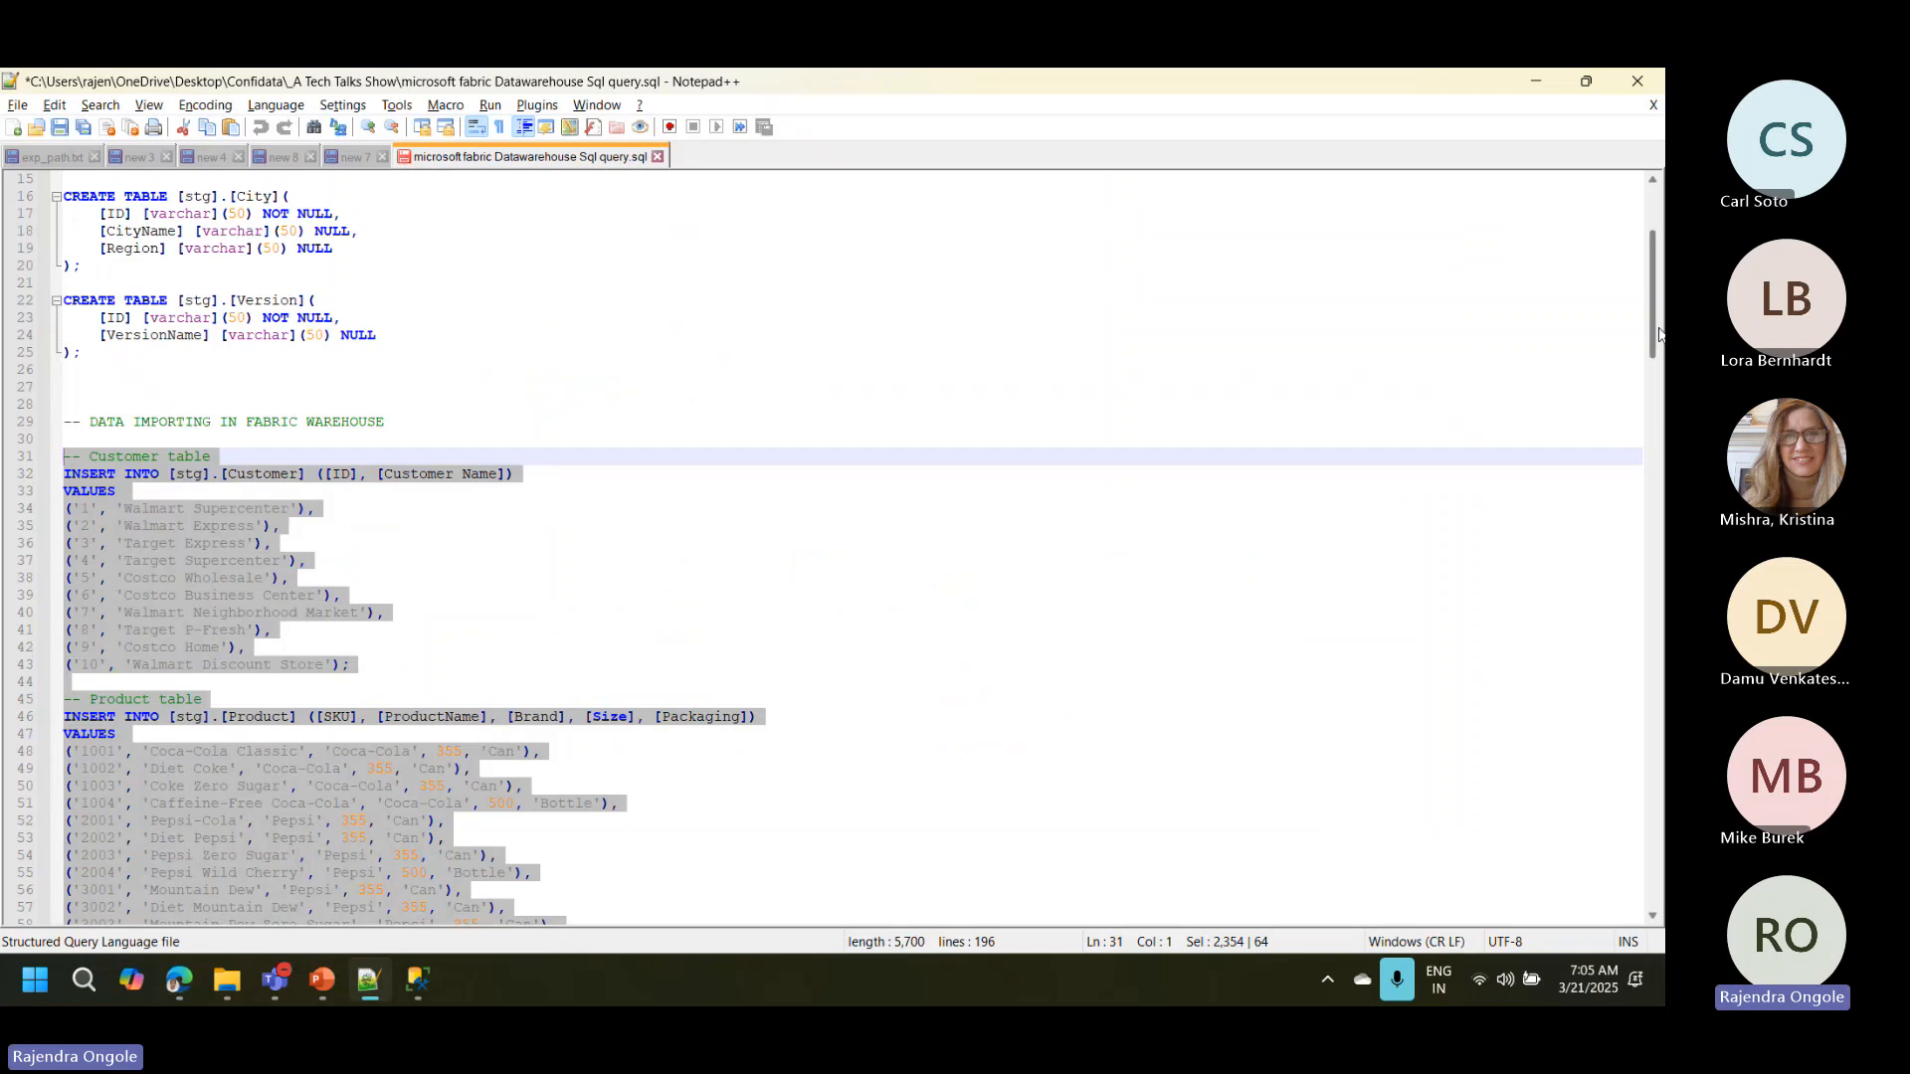
drag(1658, 333, 1659, 786)
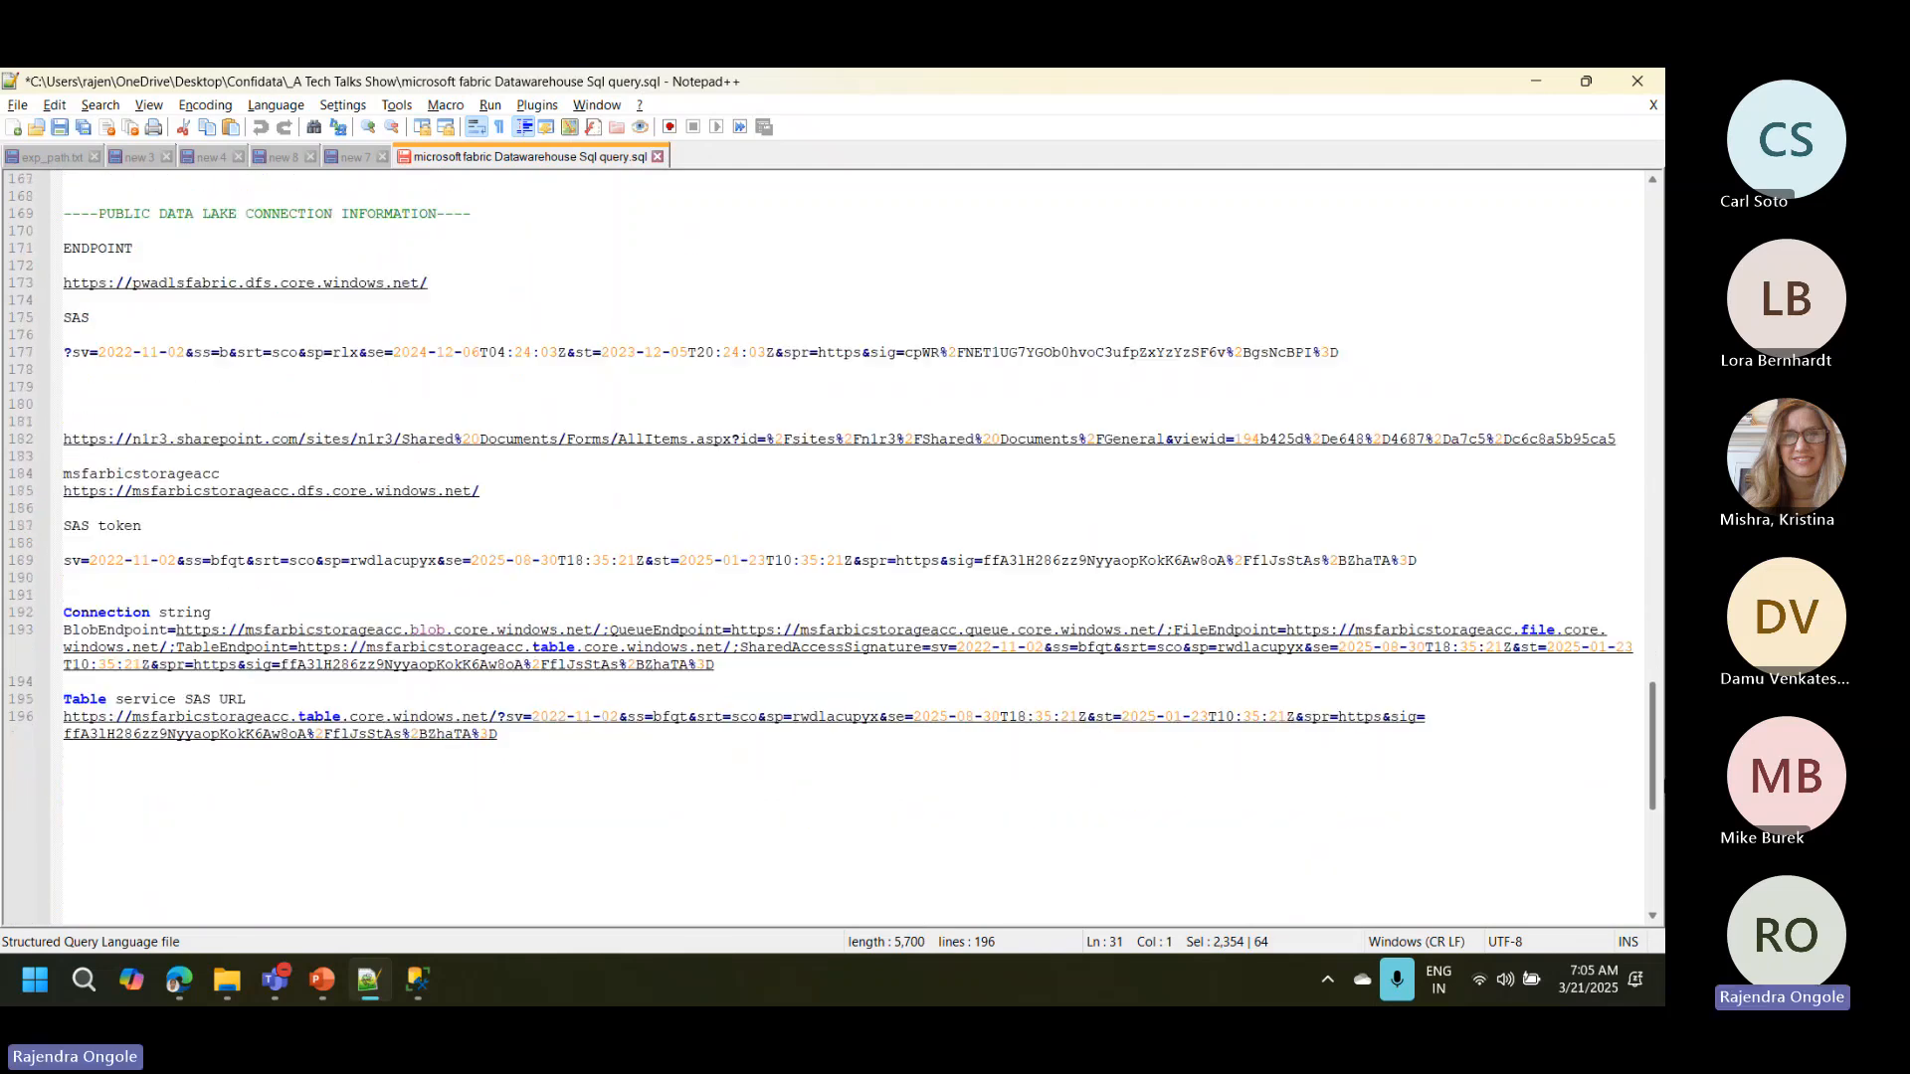
double_click(172, 475)
key(ctrl+c)
key(alt+Tab)
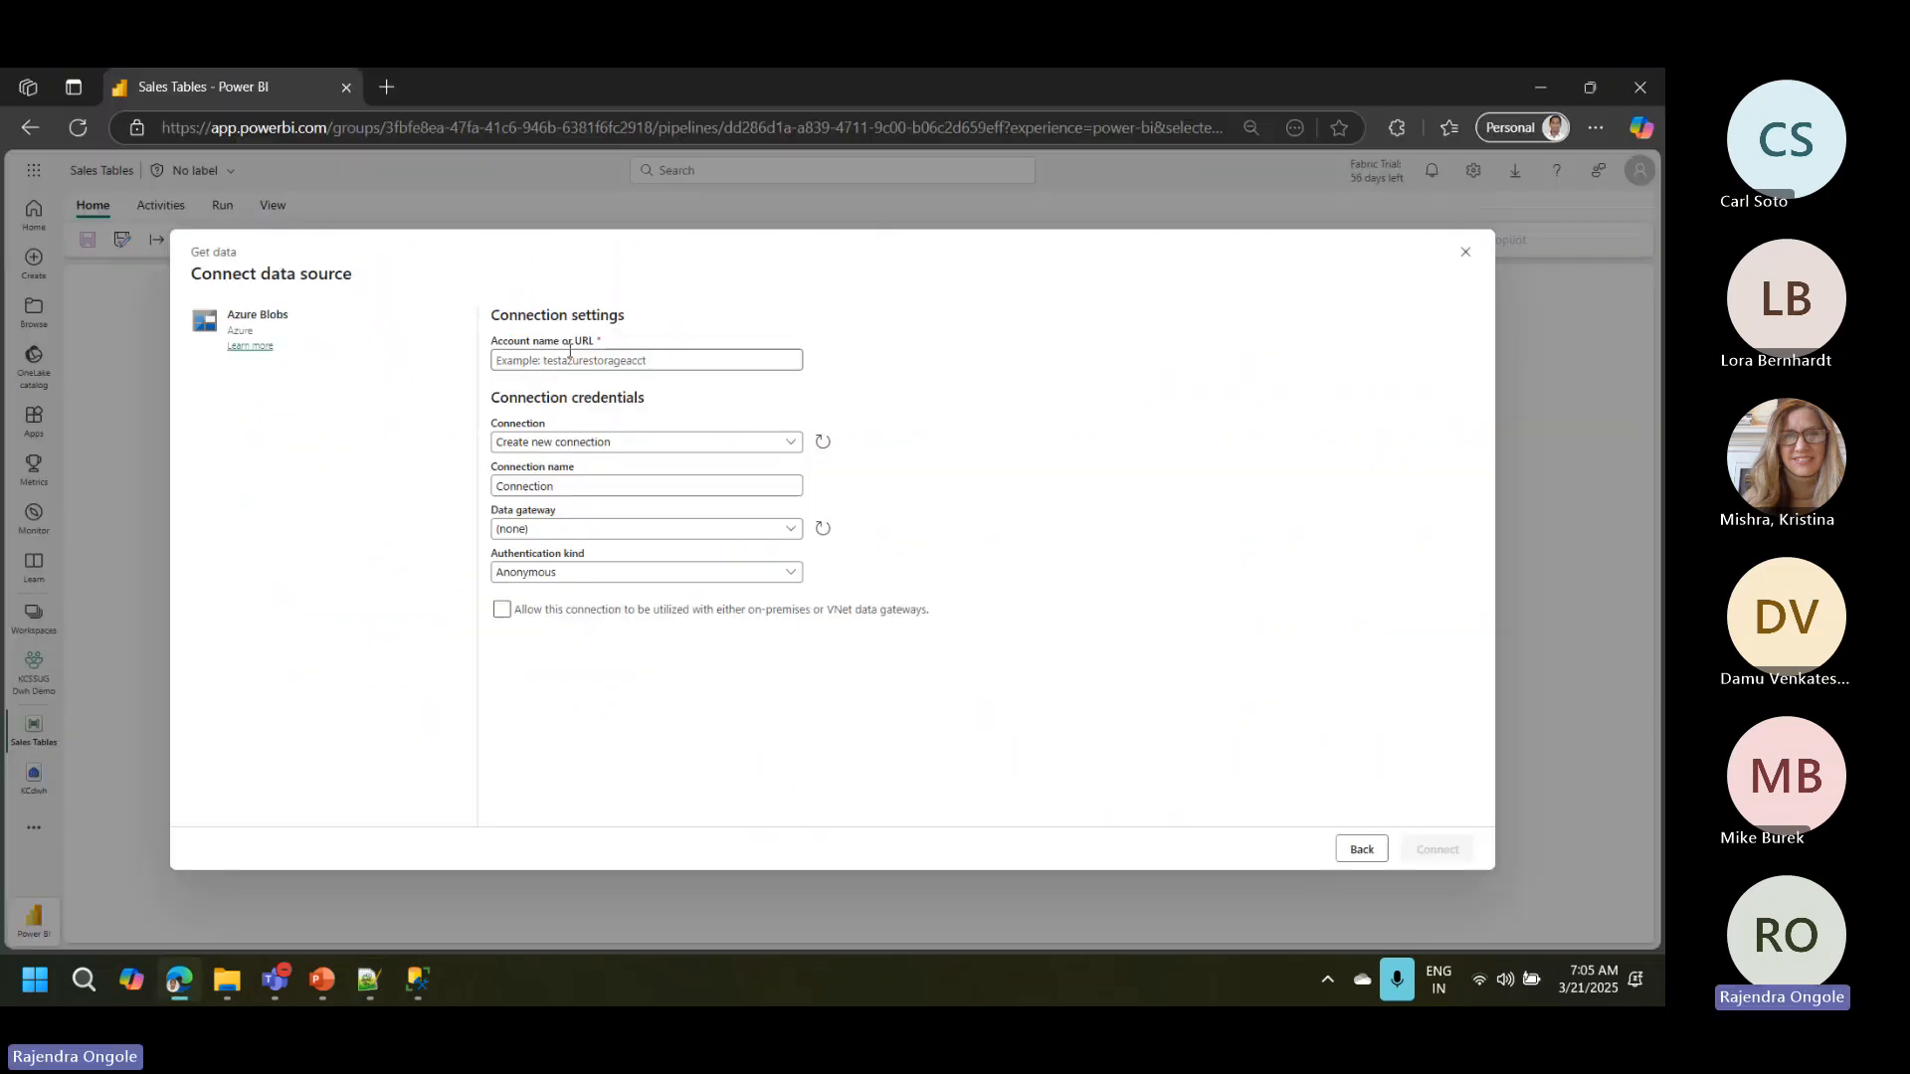
key(ctrl+v)
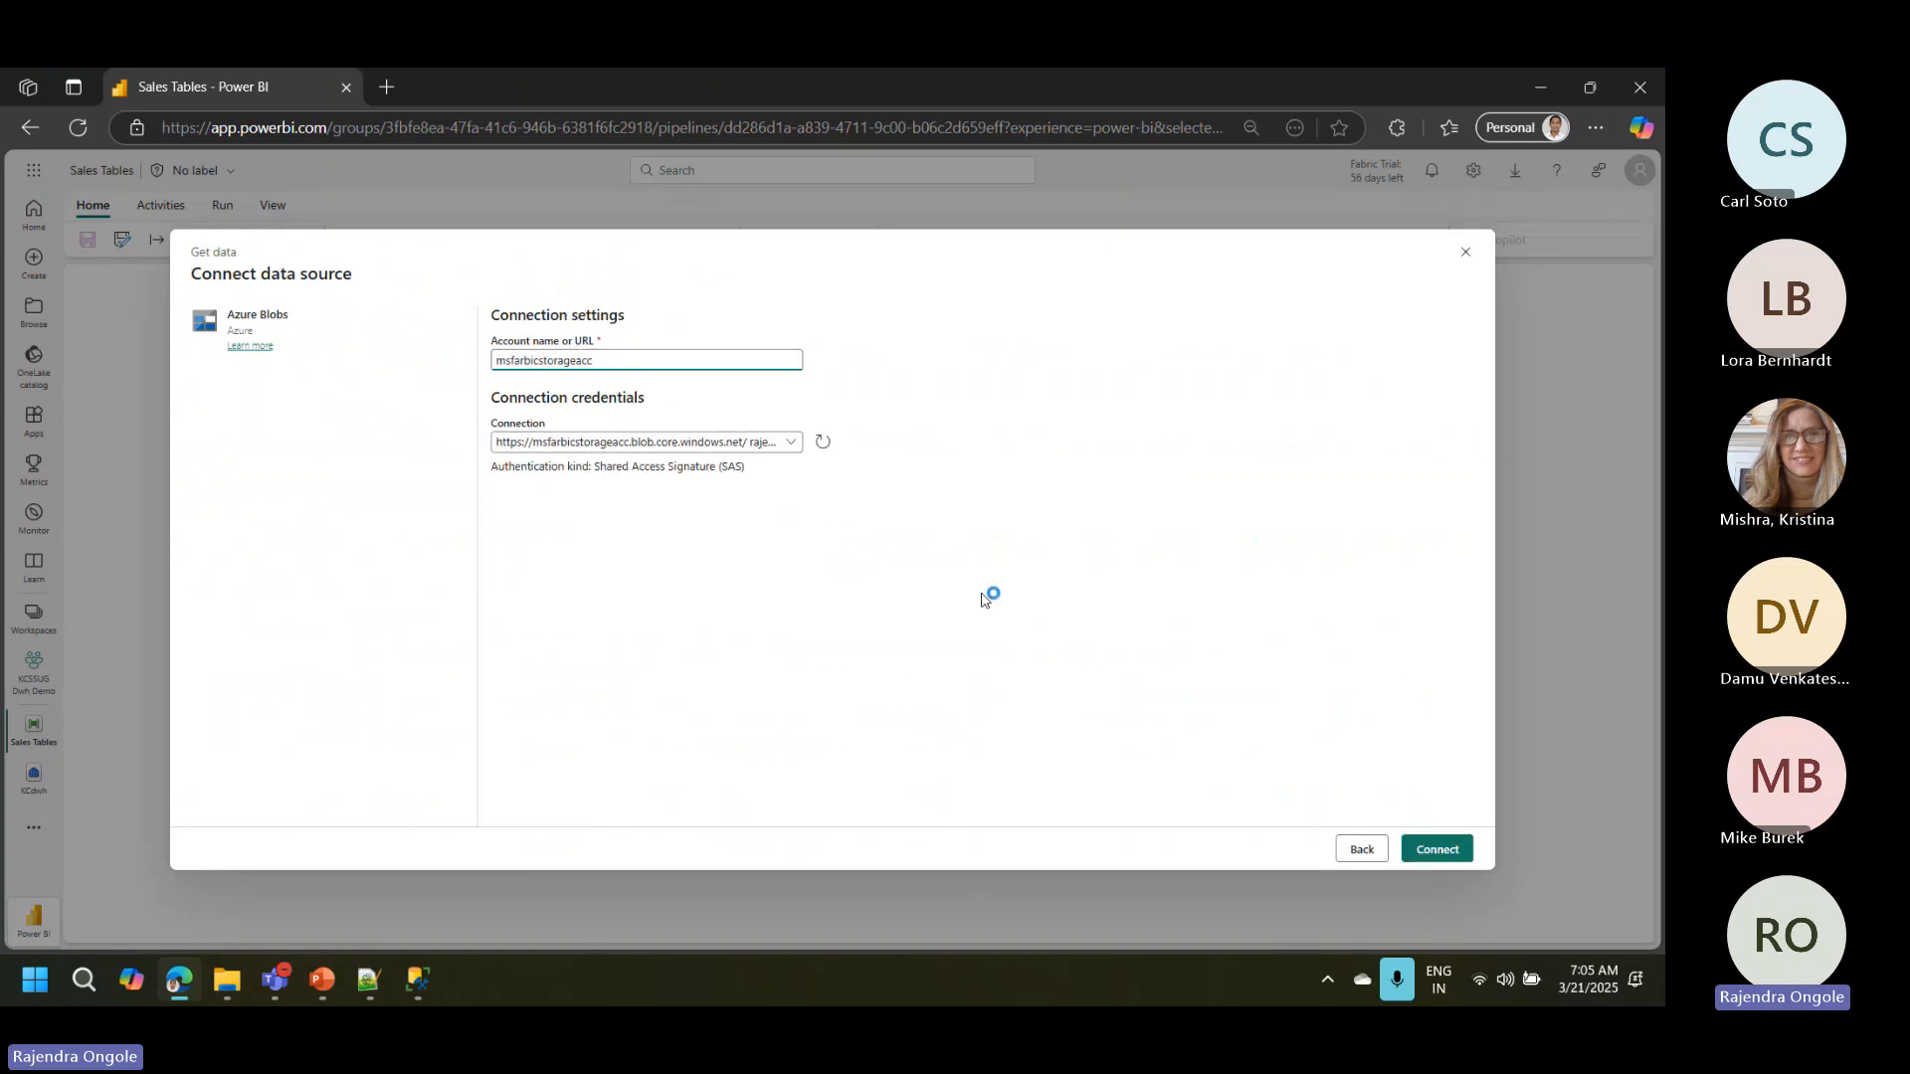
click(1445, 850)
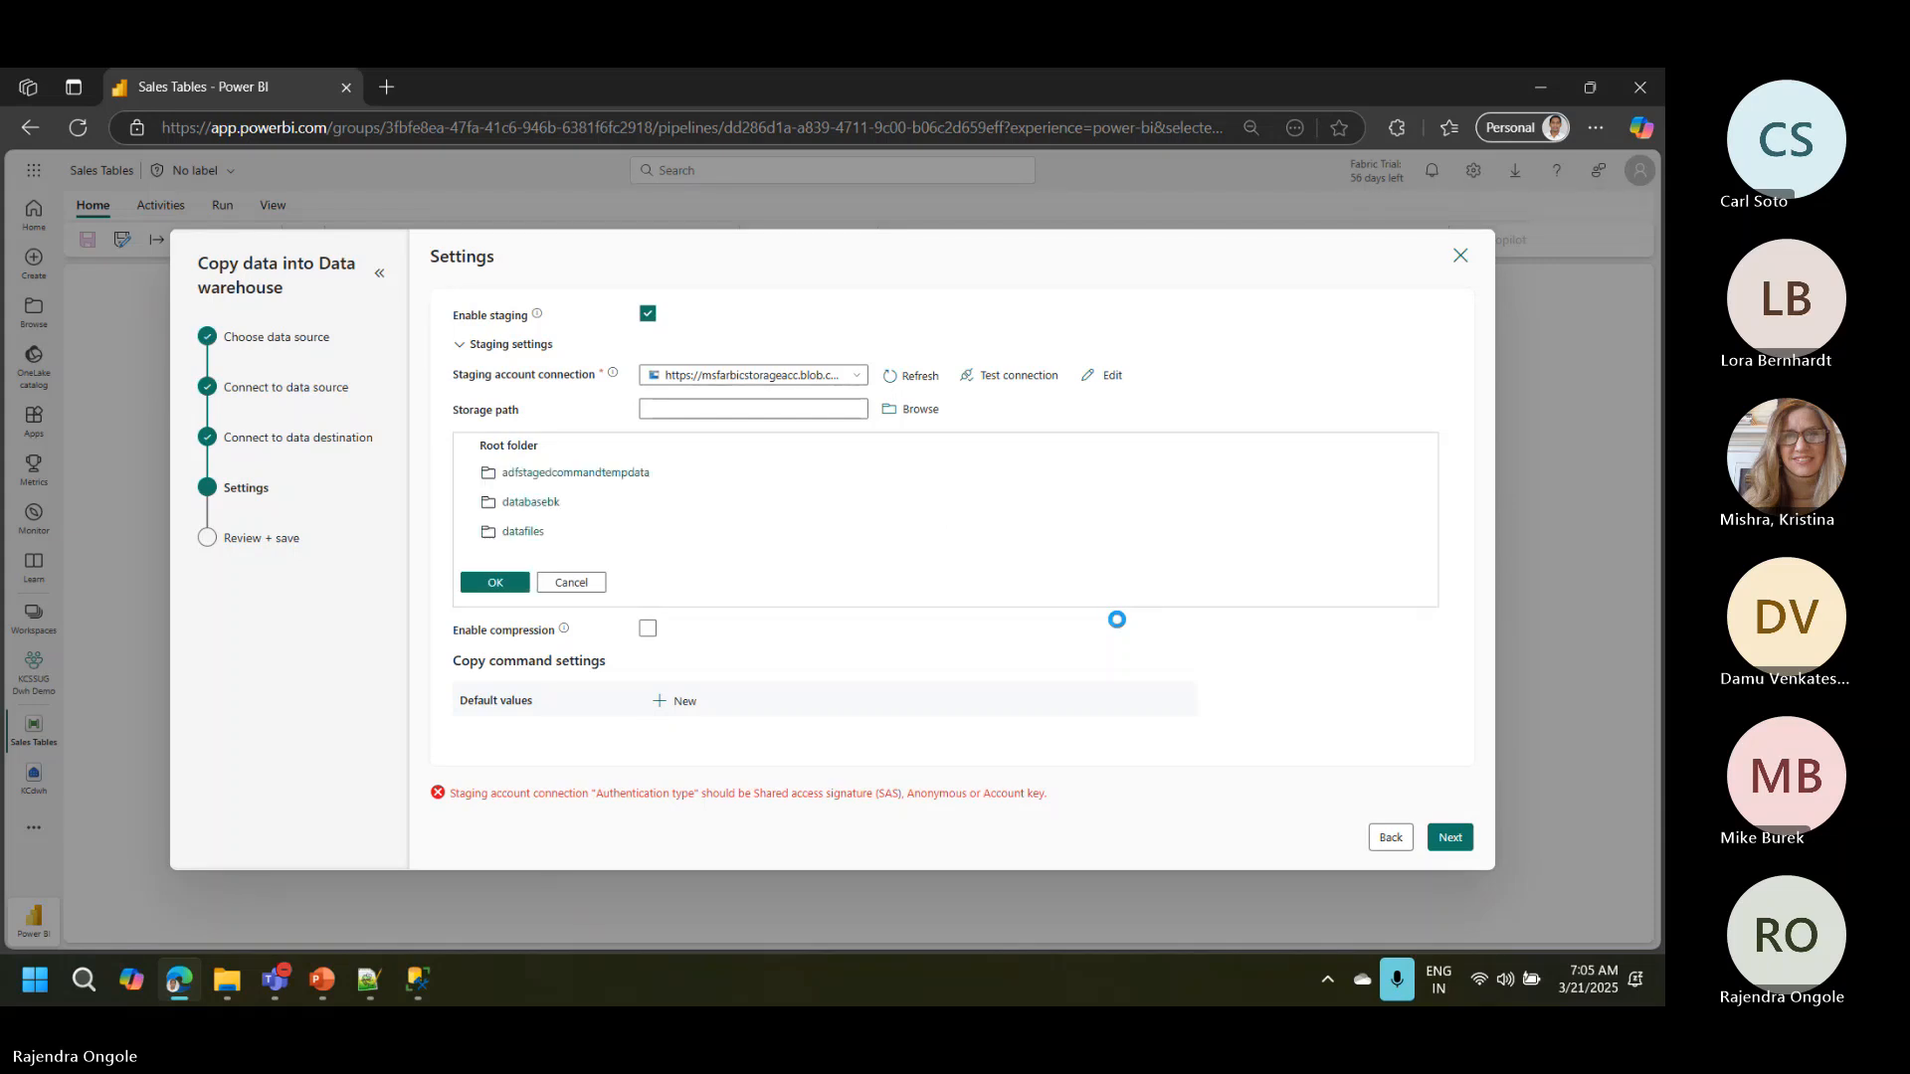
Step: Set the staging storage path to the datafiles folder and continue to the copy summary
double_click(532, 535)
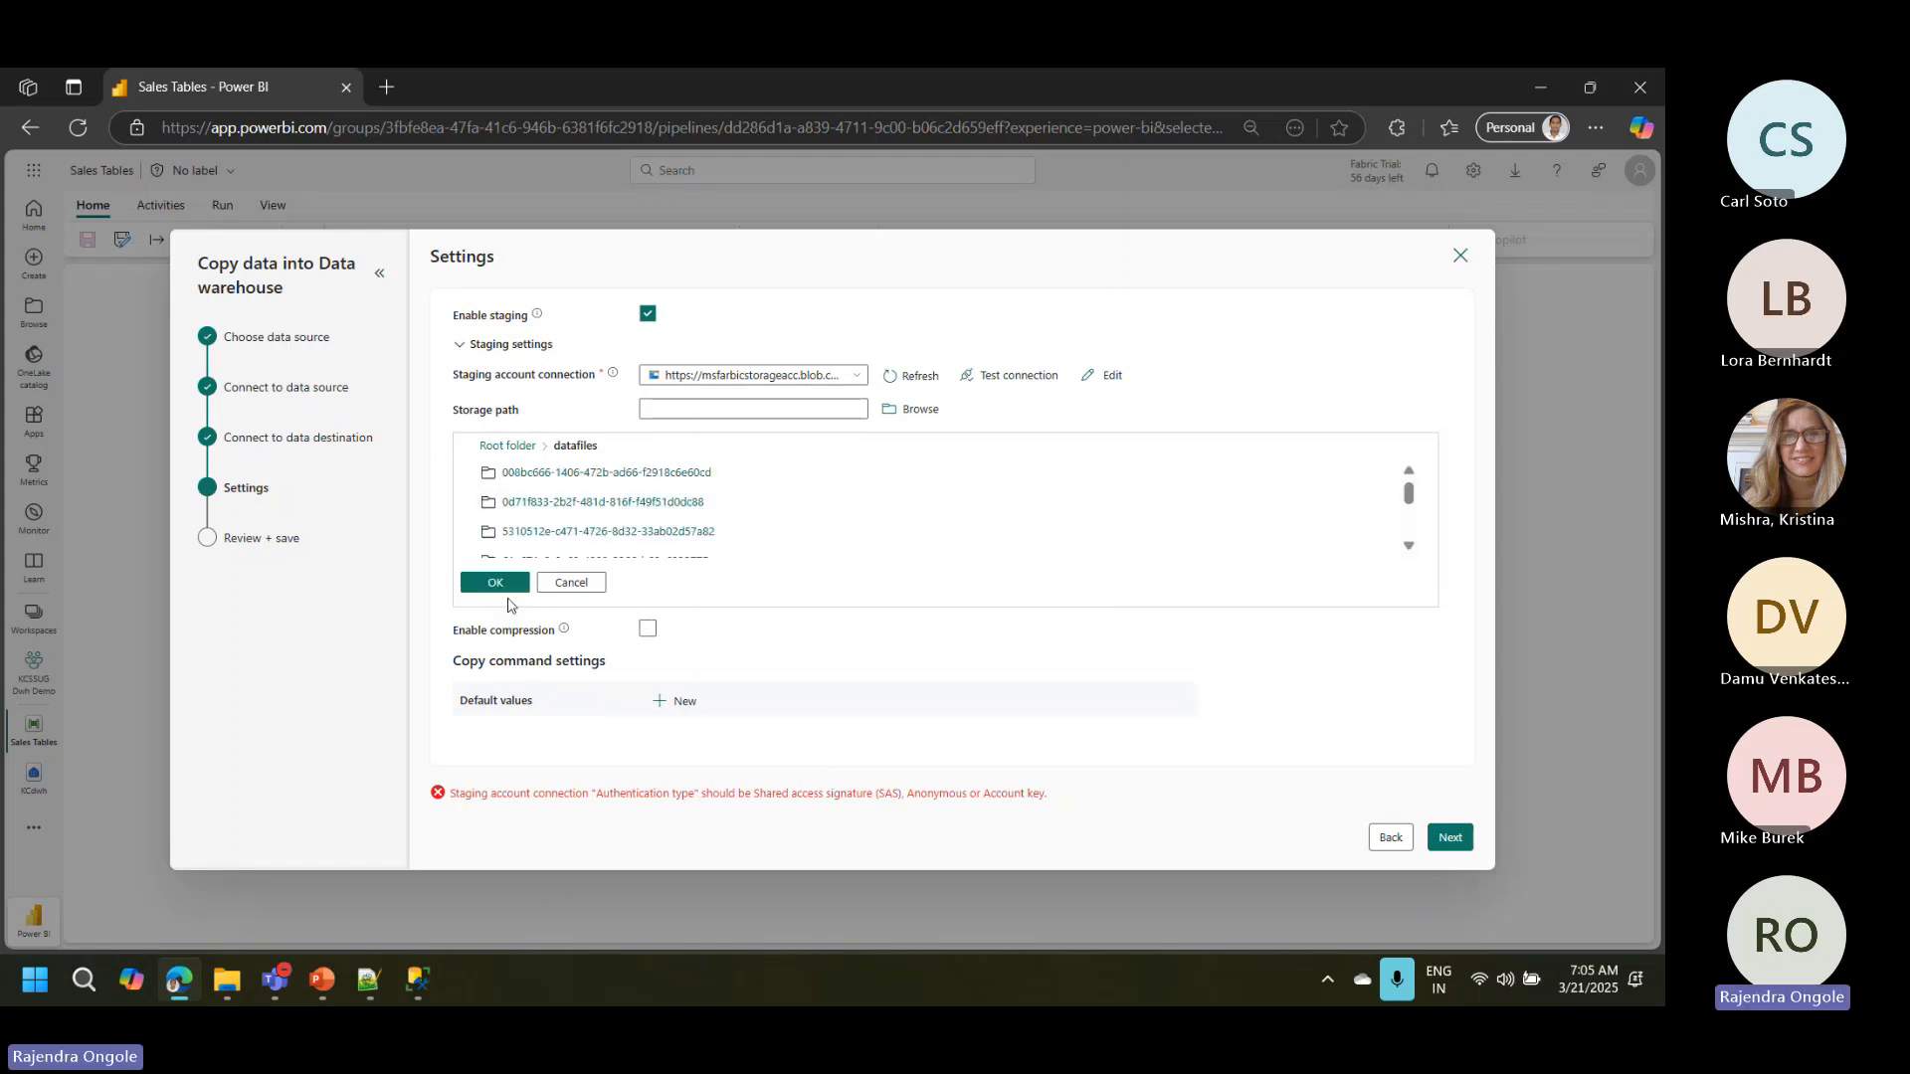
click(505, 585)
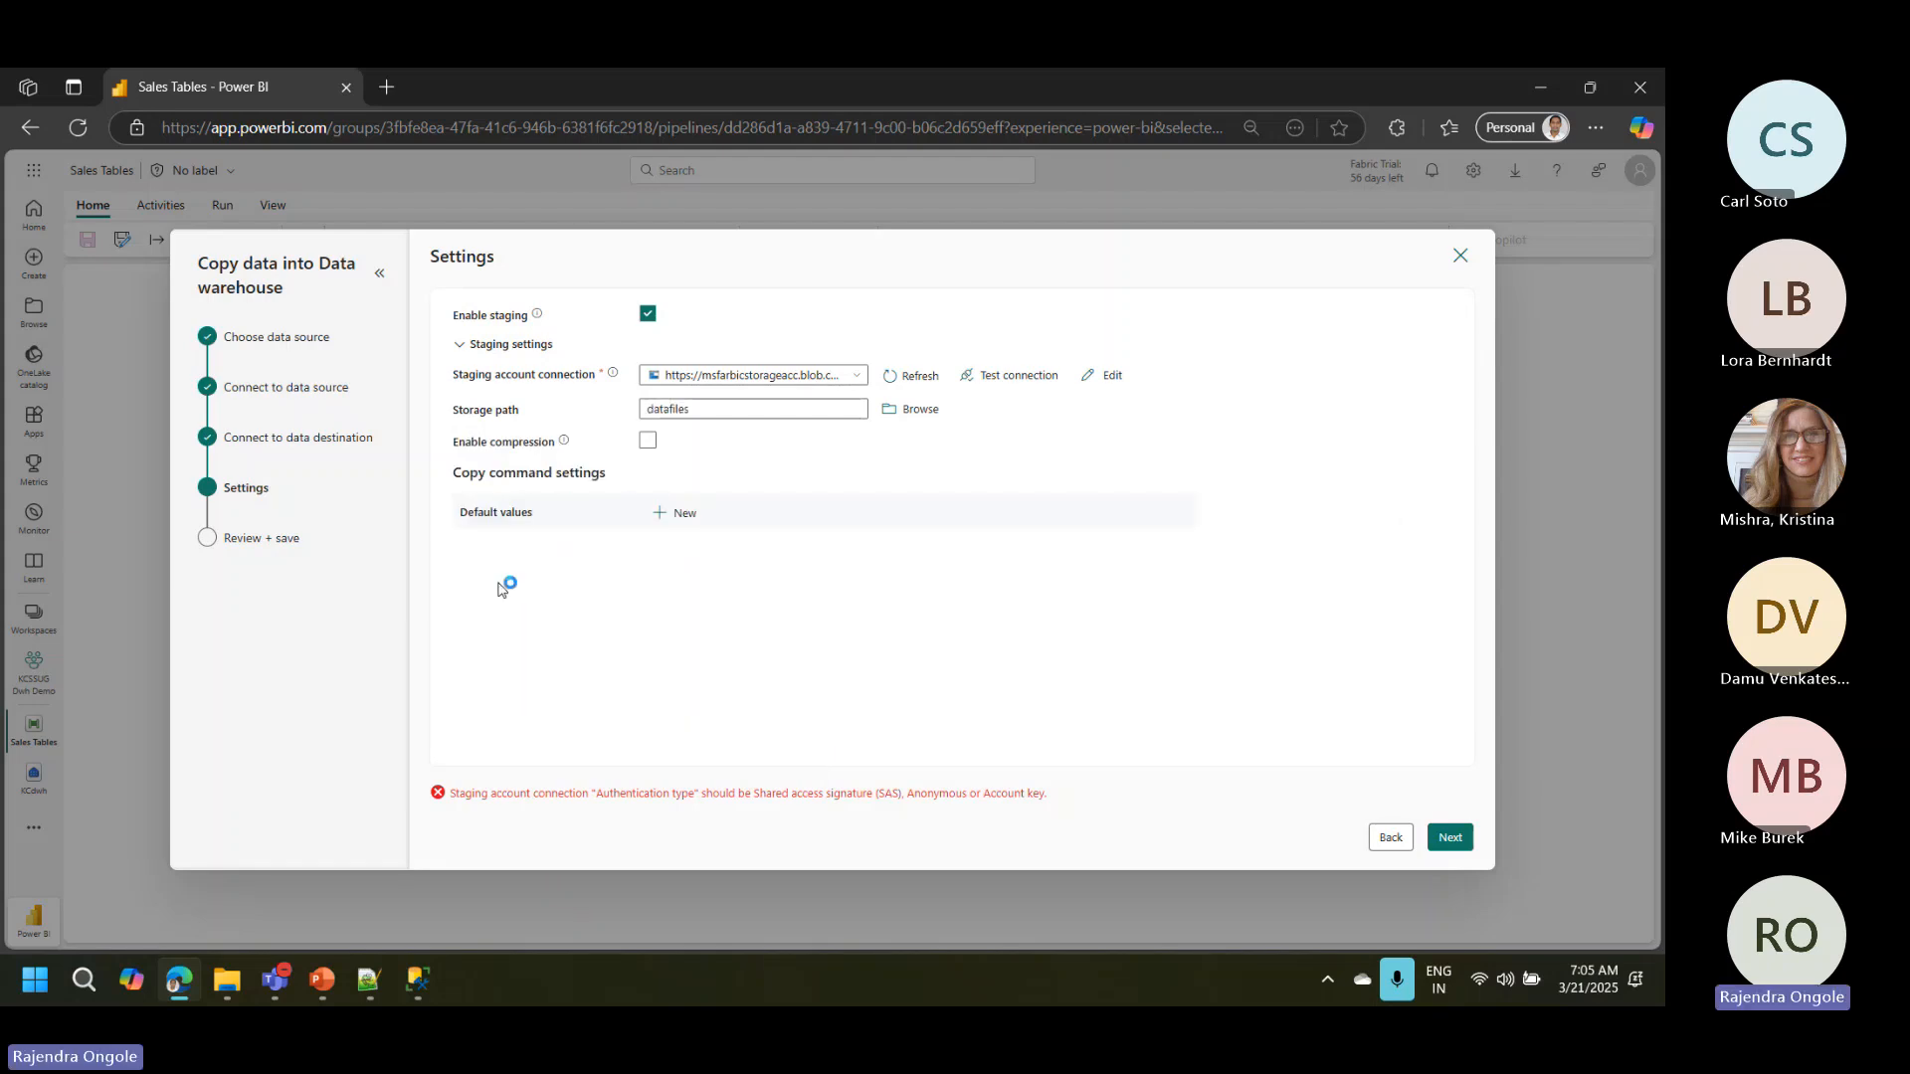
click(685, 410)
click(1458, 835)
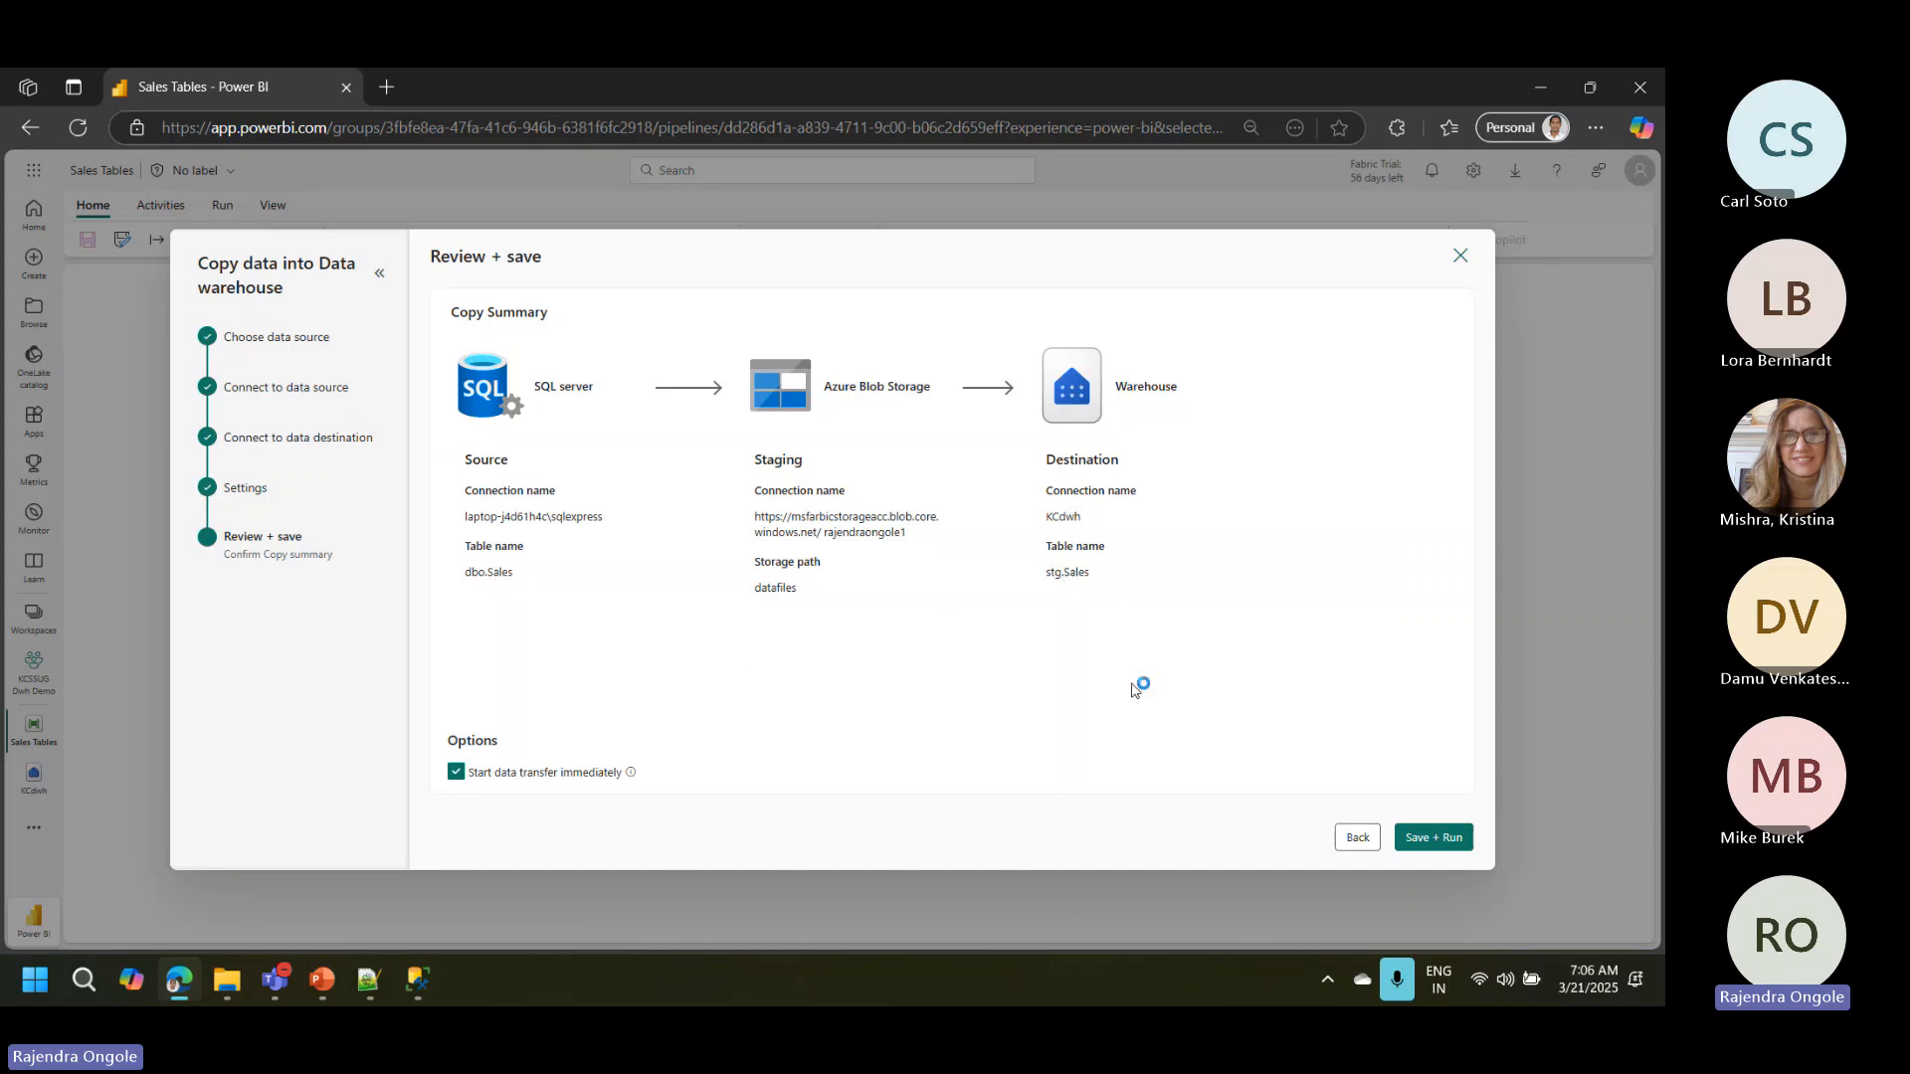
Step: Save and run the copy pipeline, and move the copy activity toward the middle of the canvas
click(1436, 840)
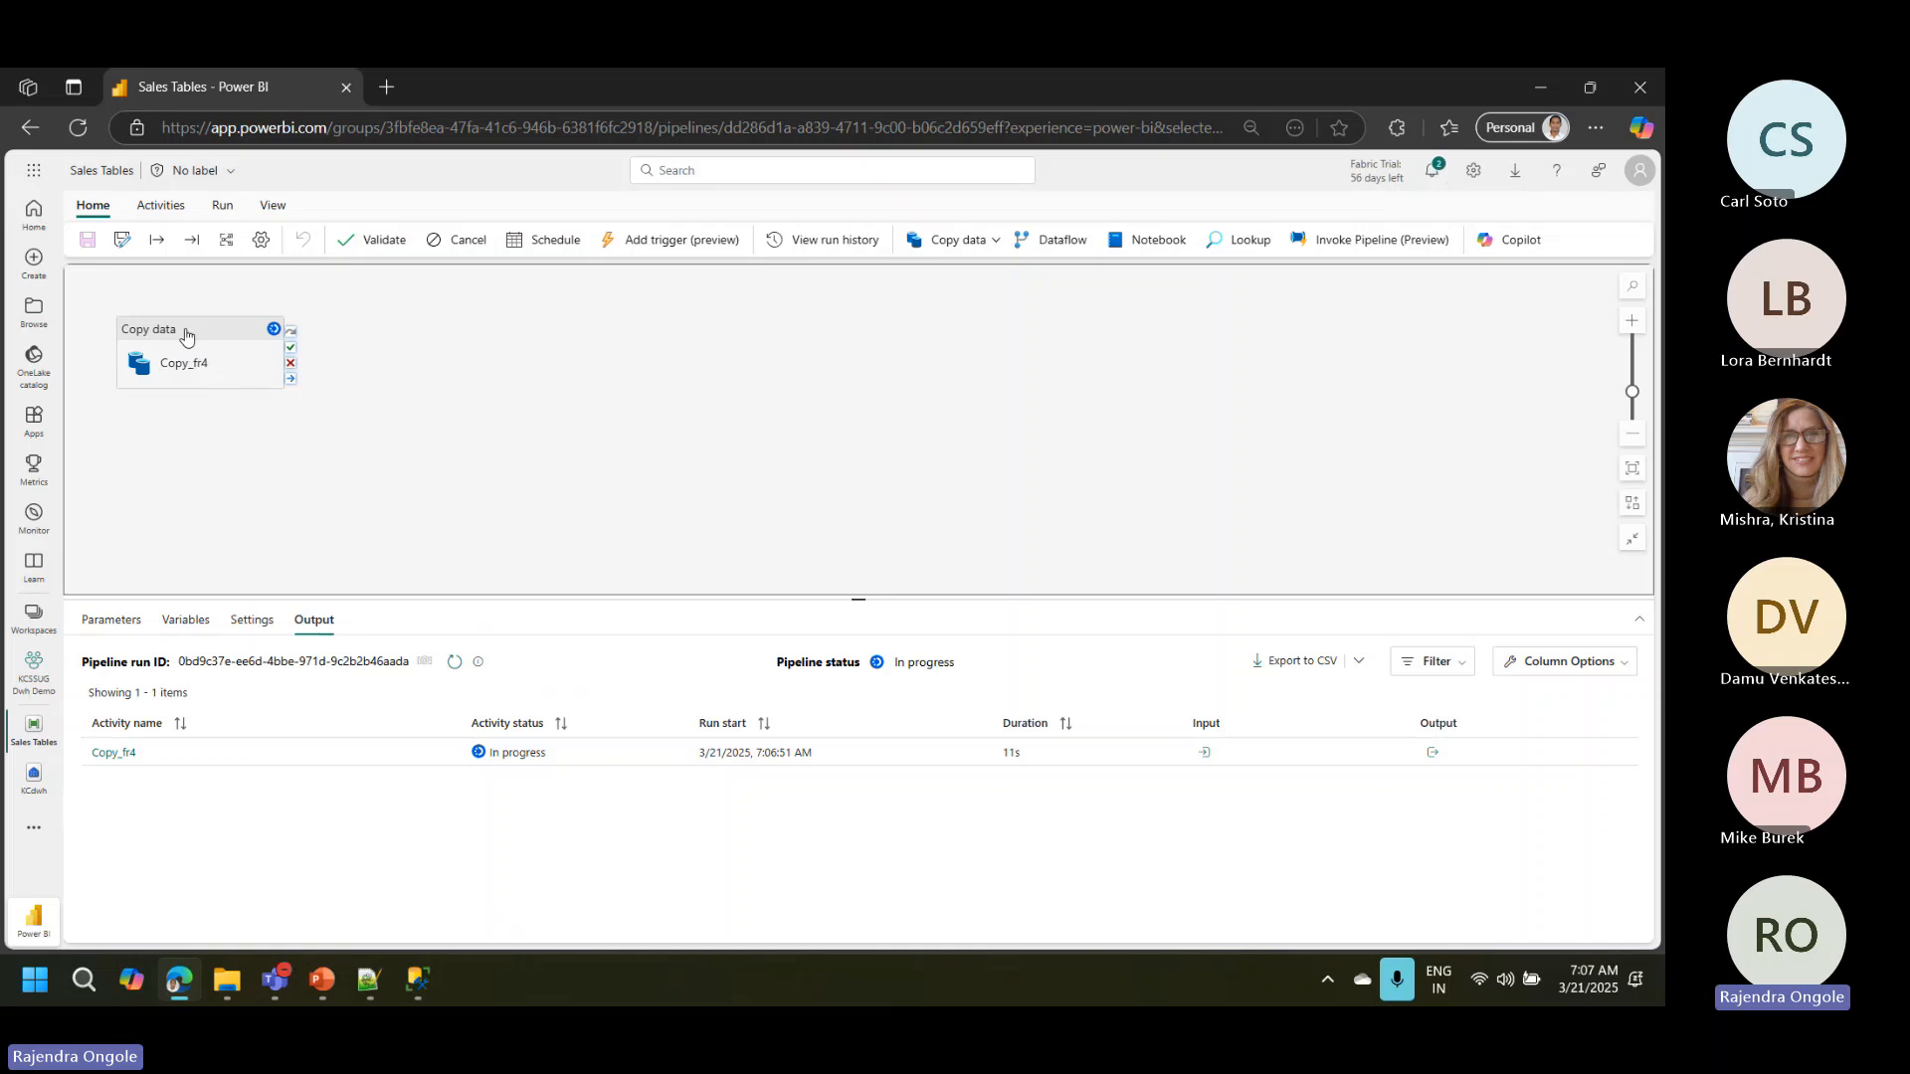
drag(185, 335, 775, 379)
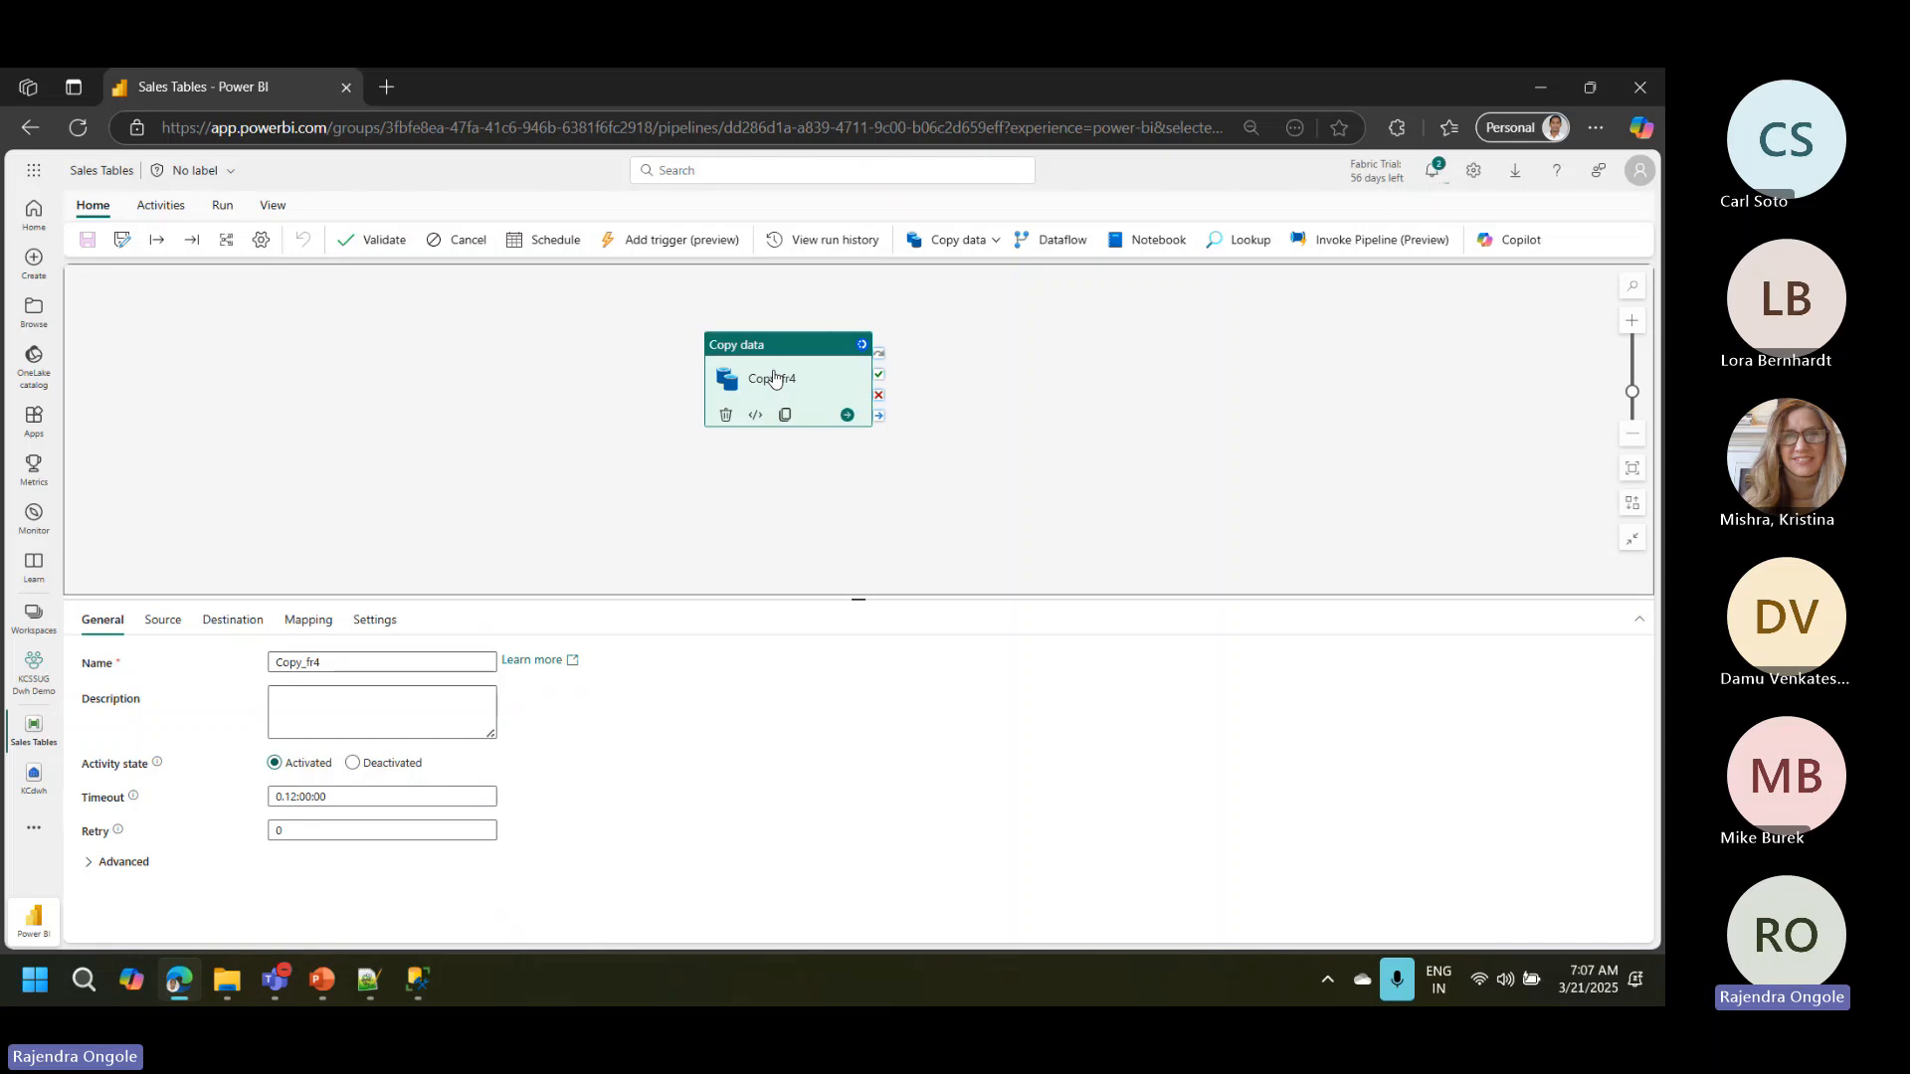
Step: Review the Sales Tables pipeline's scheduled run settings and repeat options, and close them without applying a schedule
click(554, 243)
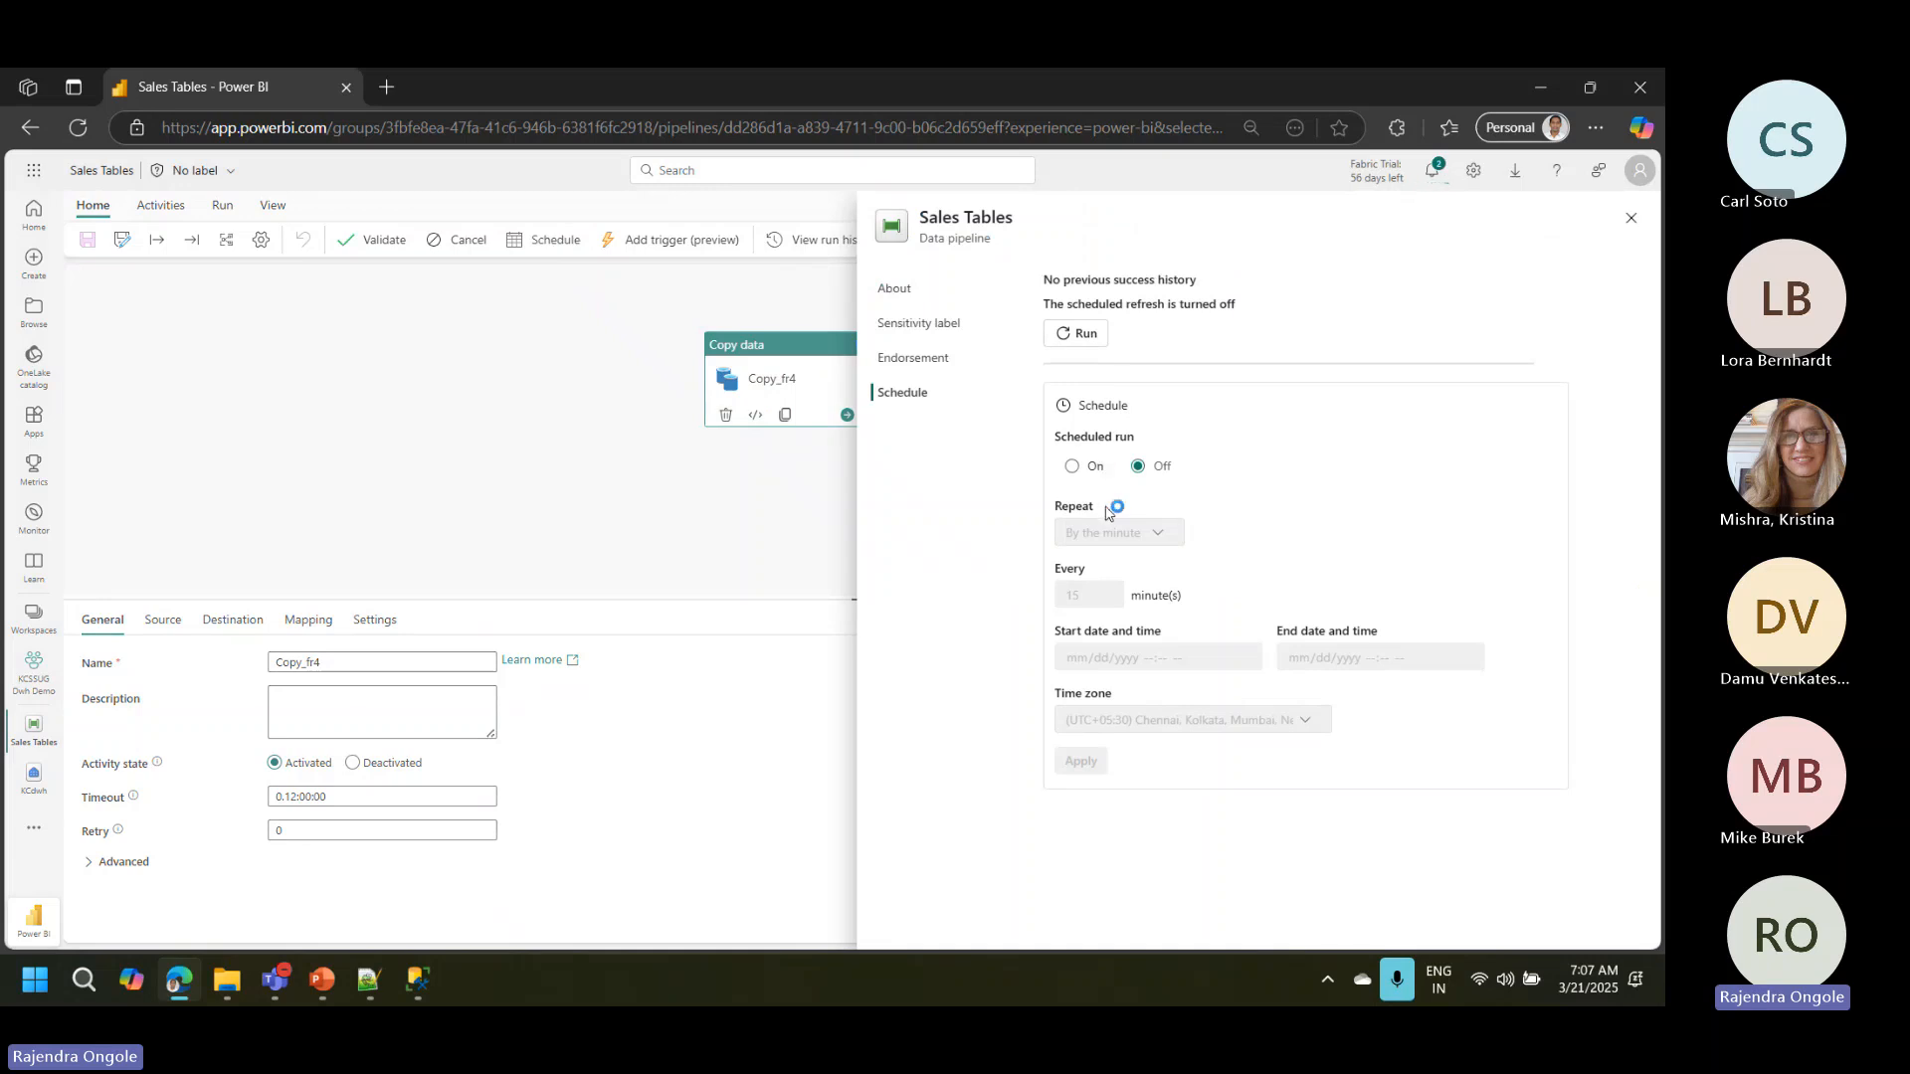
drag(1086, 476, 1123, 534)
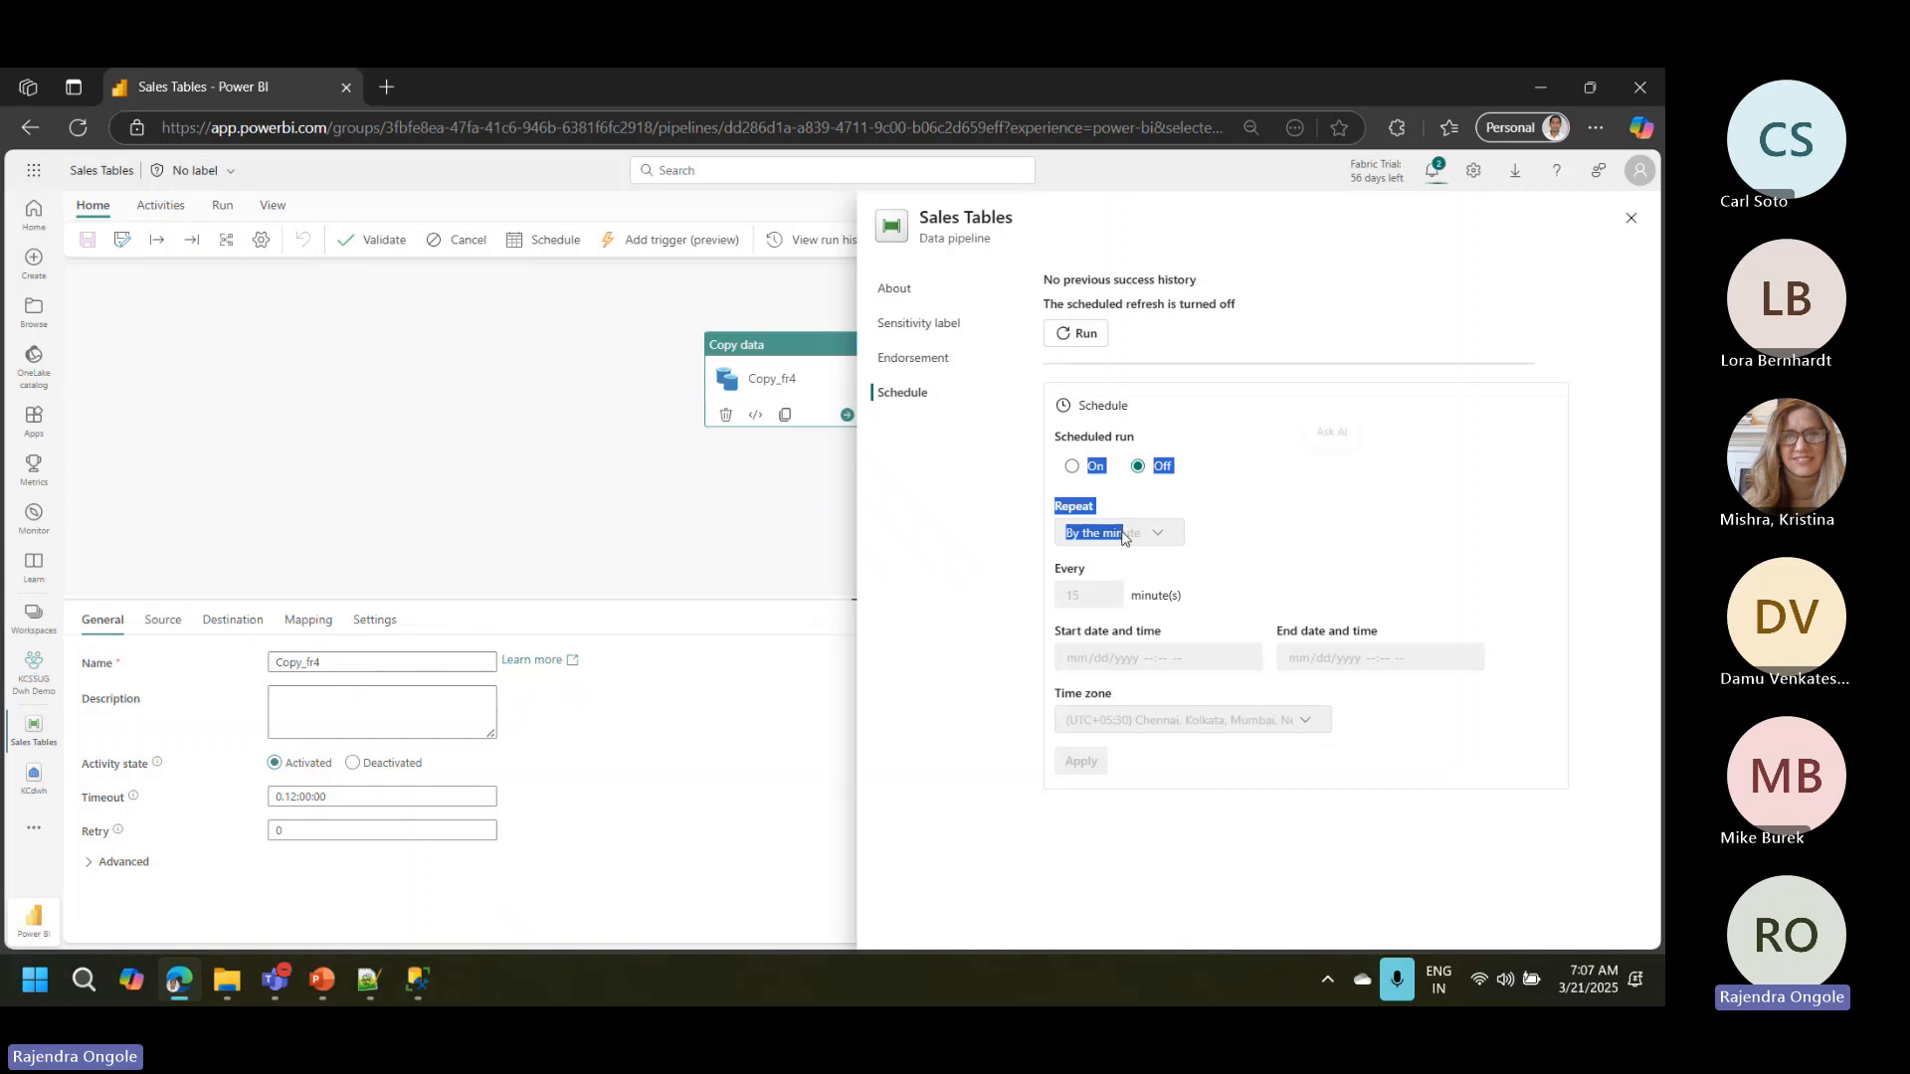
click(1071, 466)
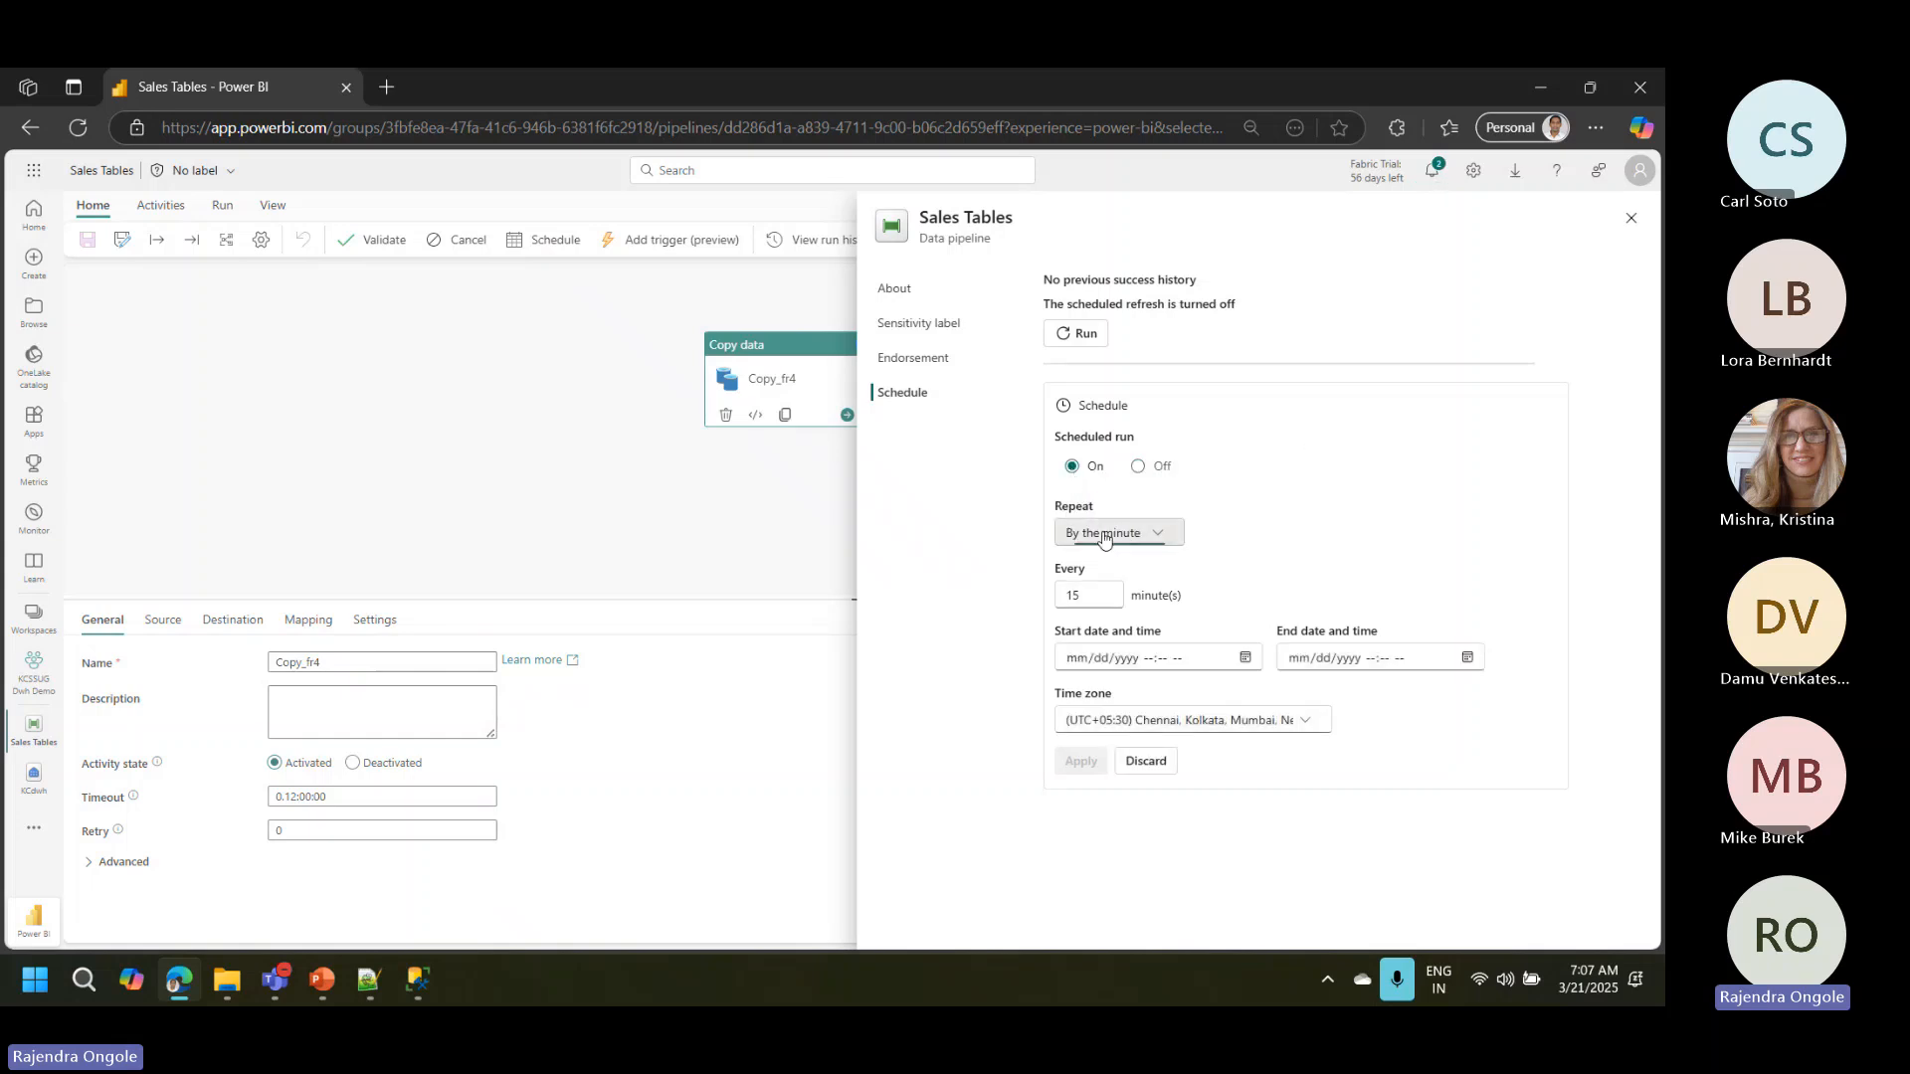
click(1104, 534)
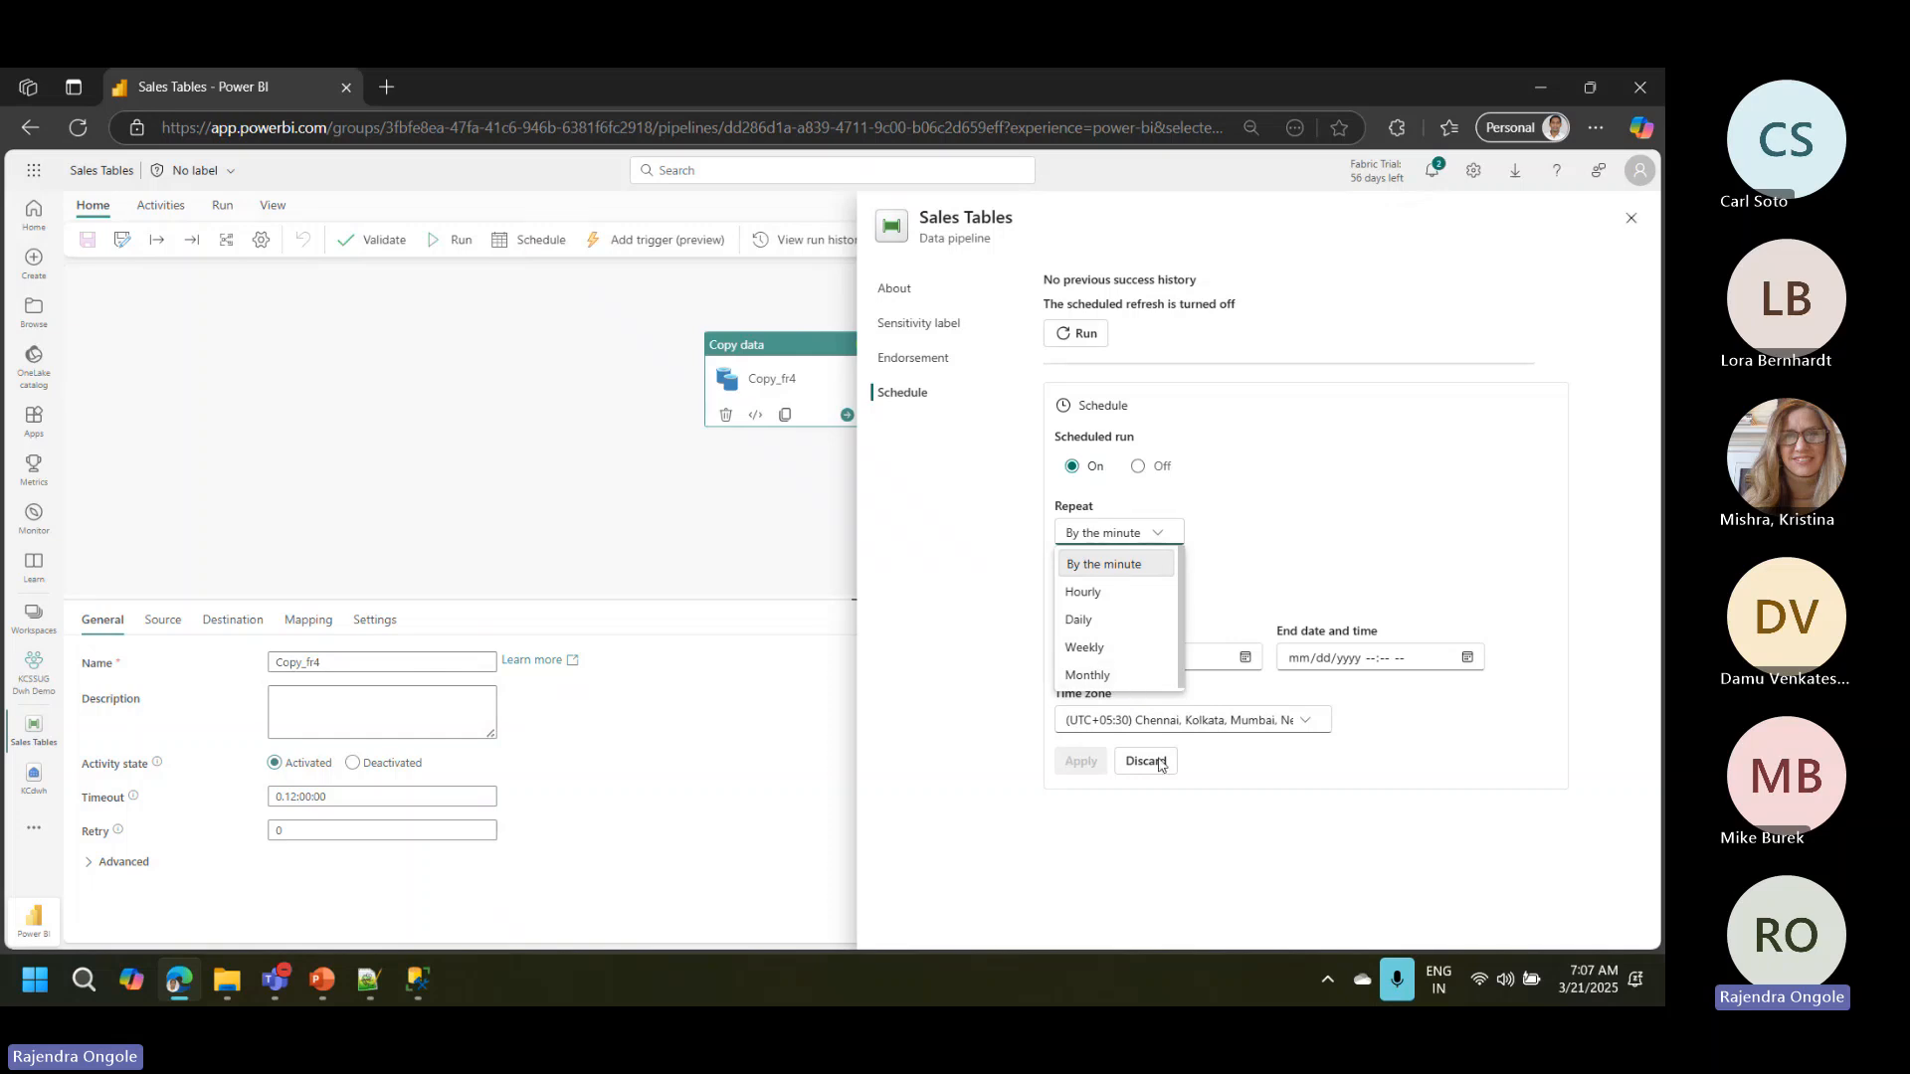
click(1636, 218)
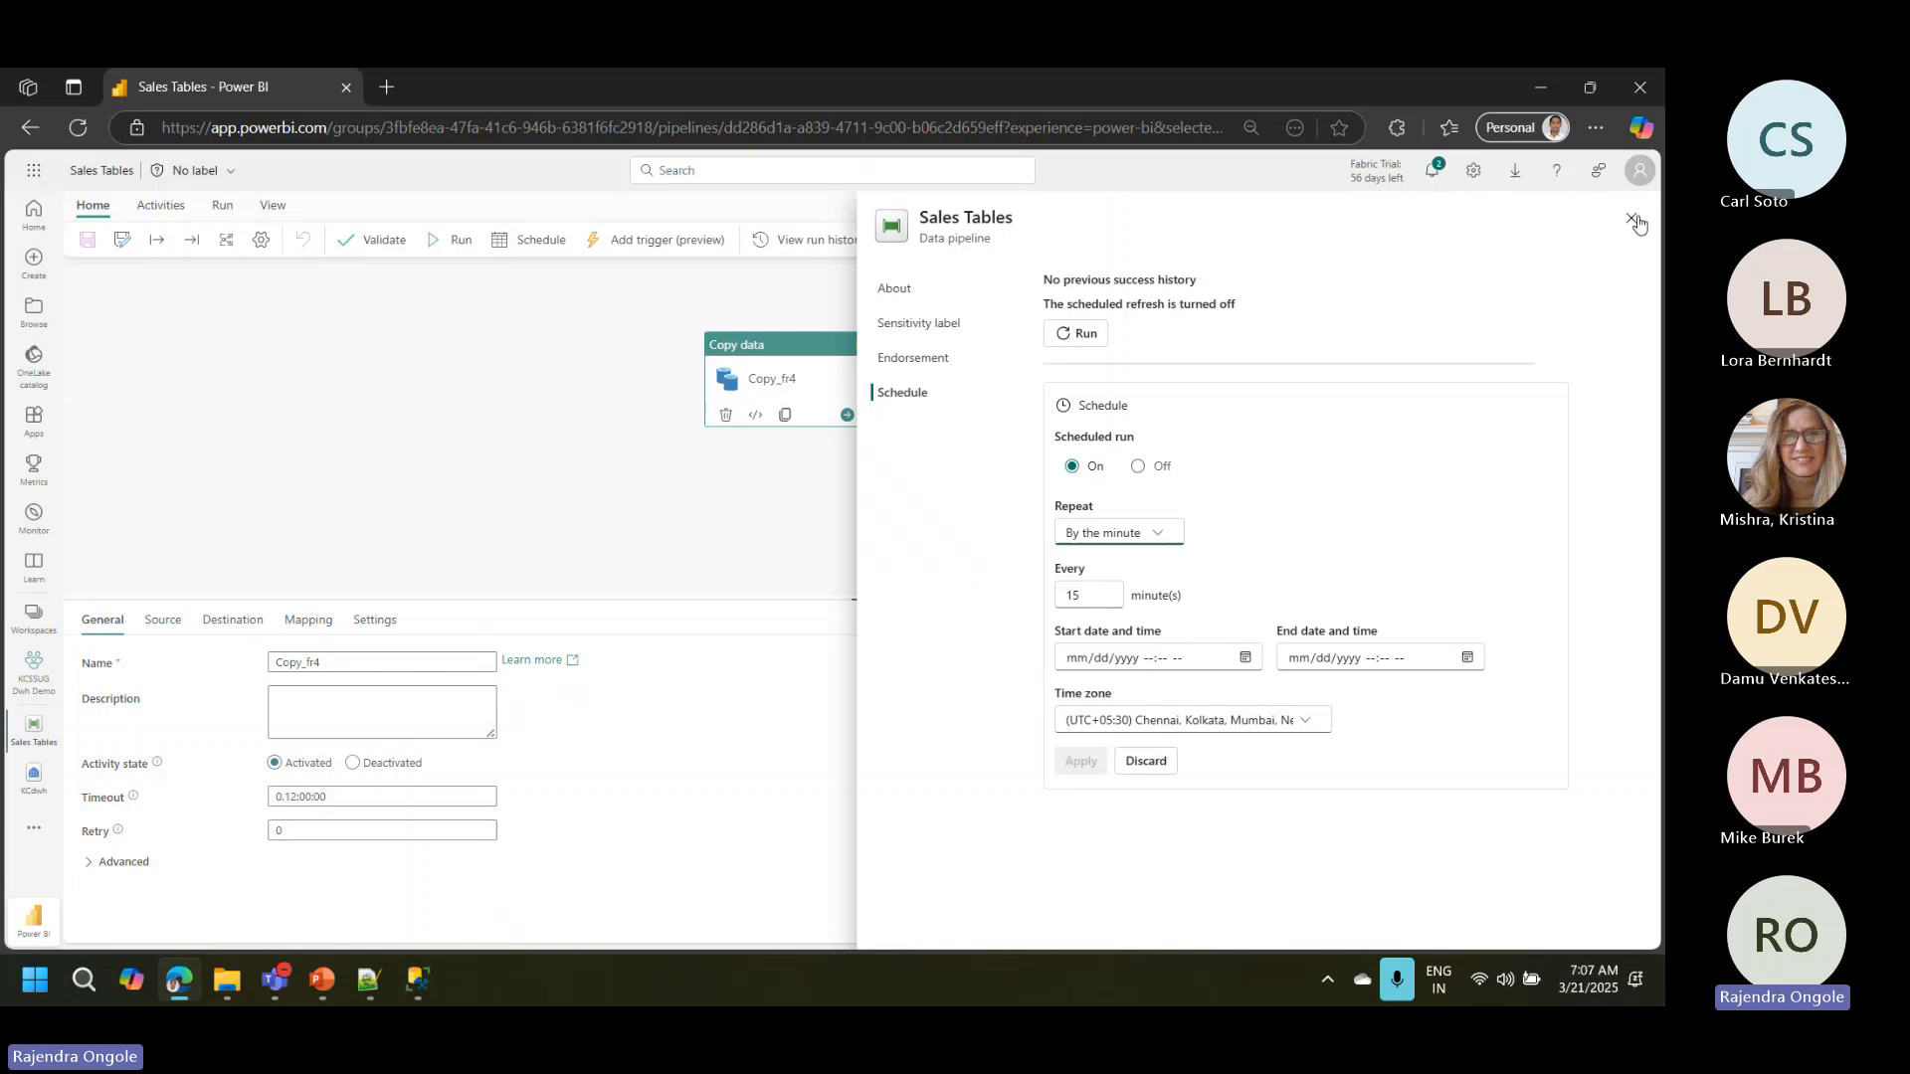
click(1636, 221)
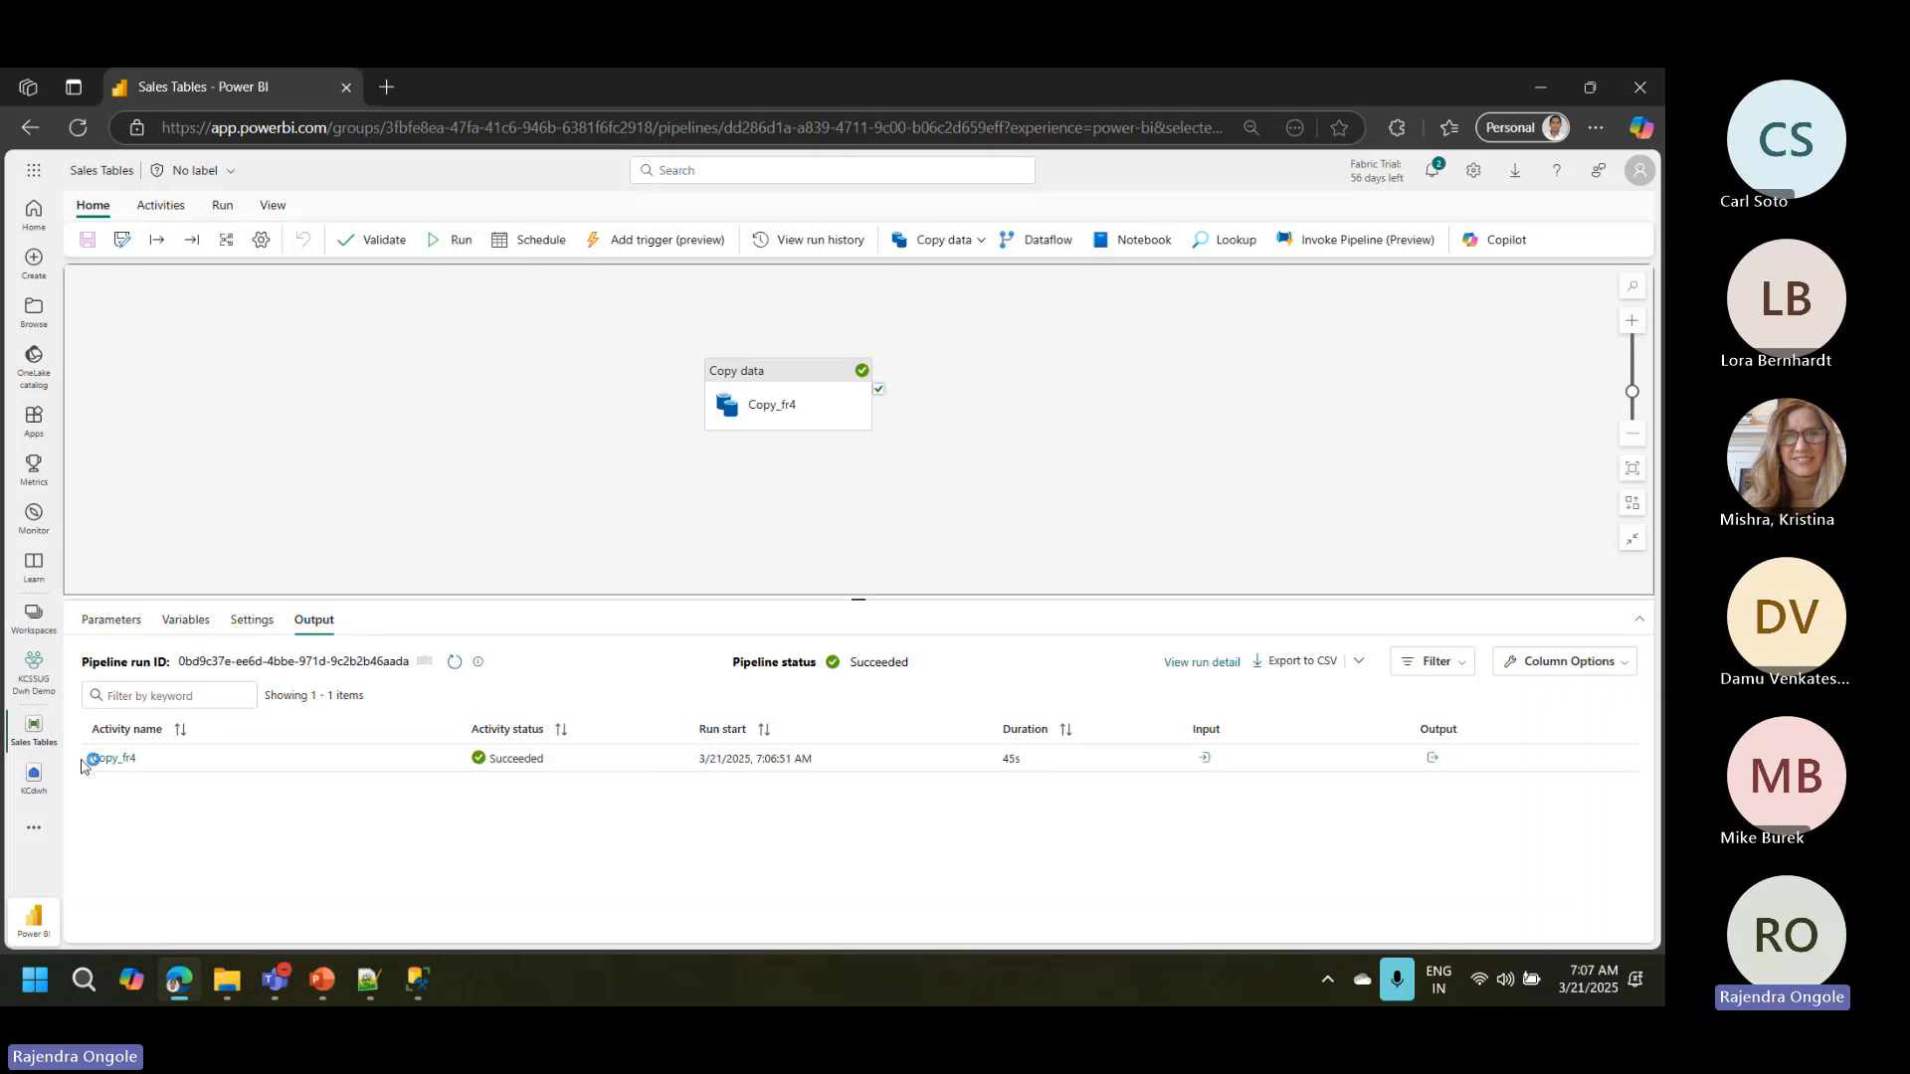
Step: Return to the KCdwh warehouse, refresh it, widen the explorer and preview the stg schema's Sales table
click(32, 782)
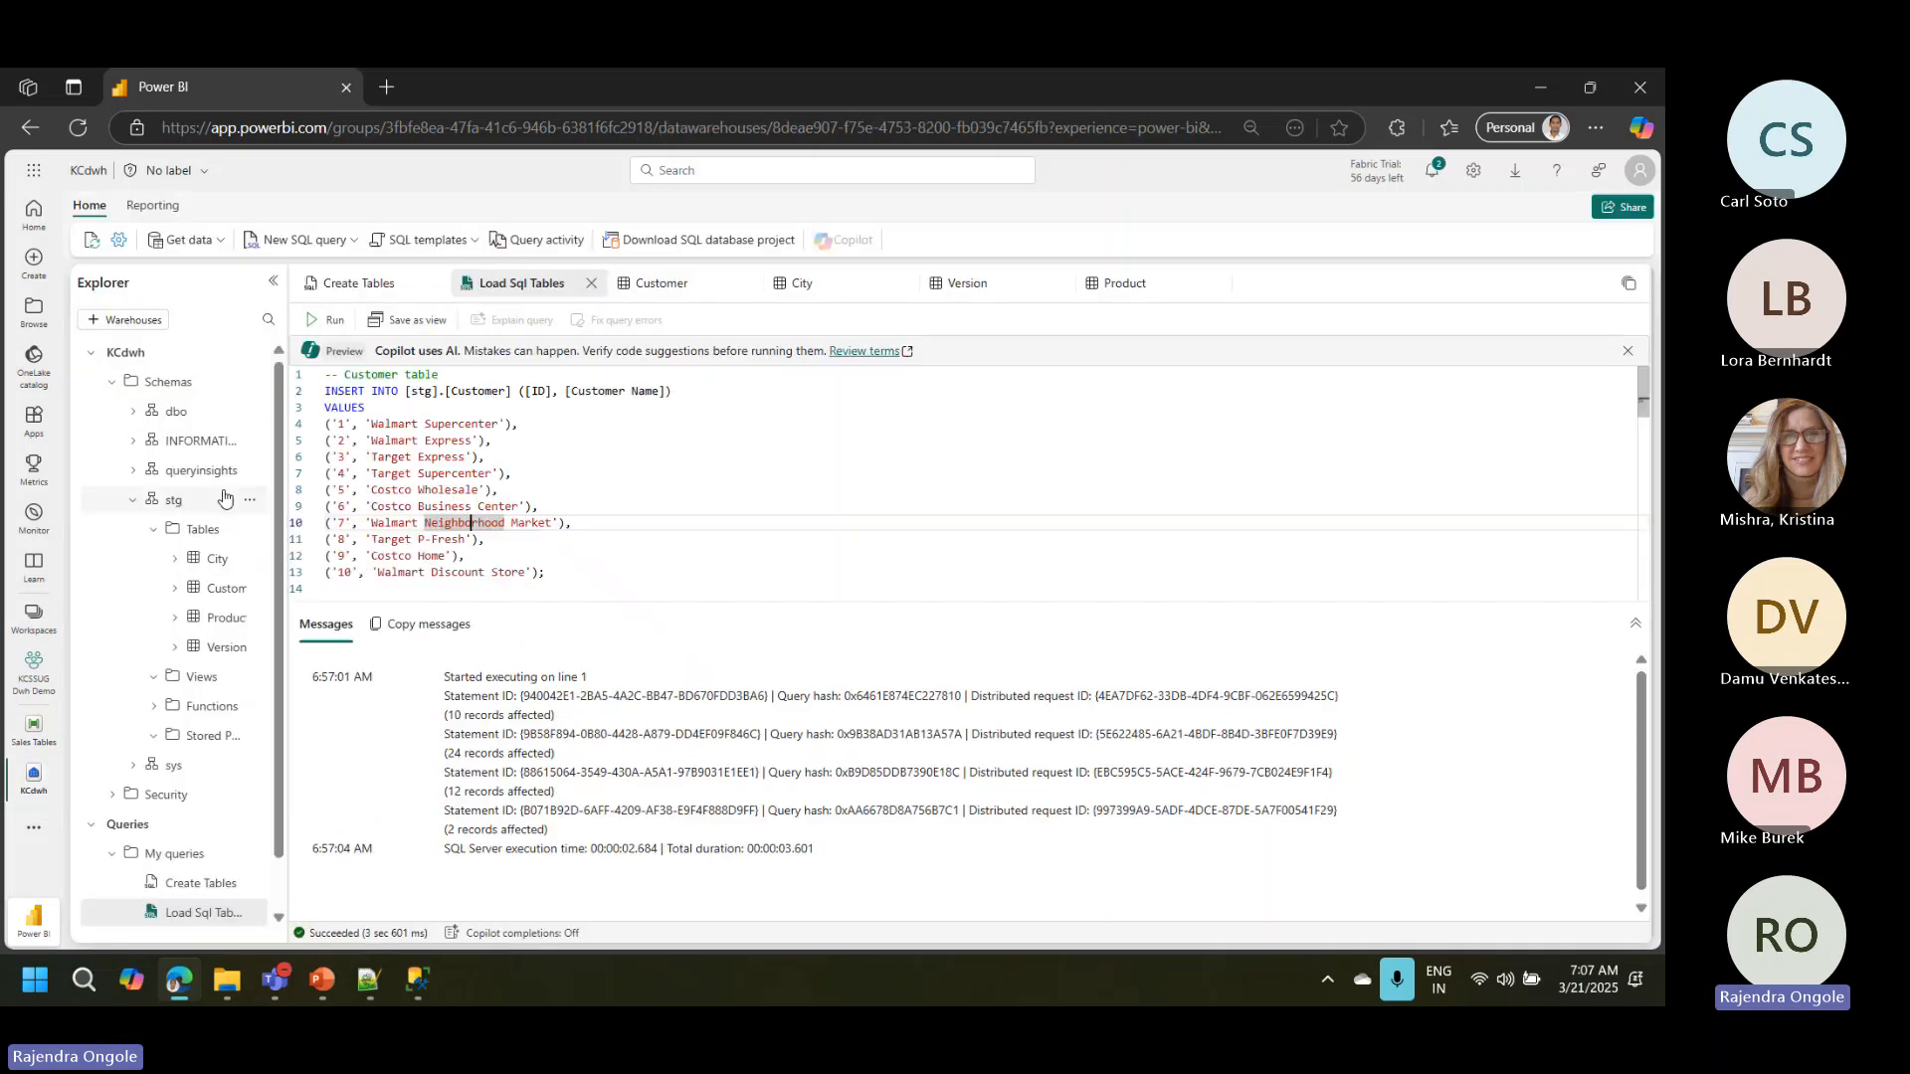
click(90, 241)
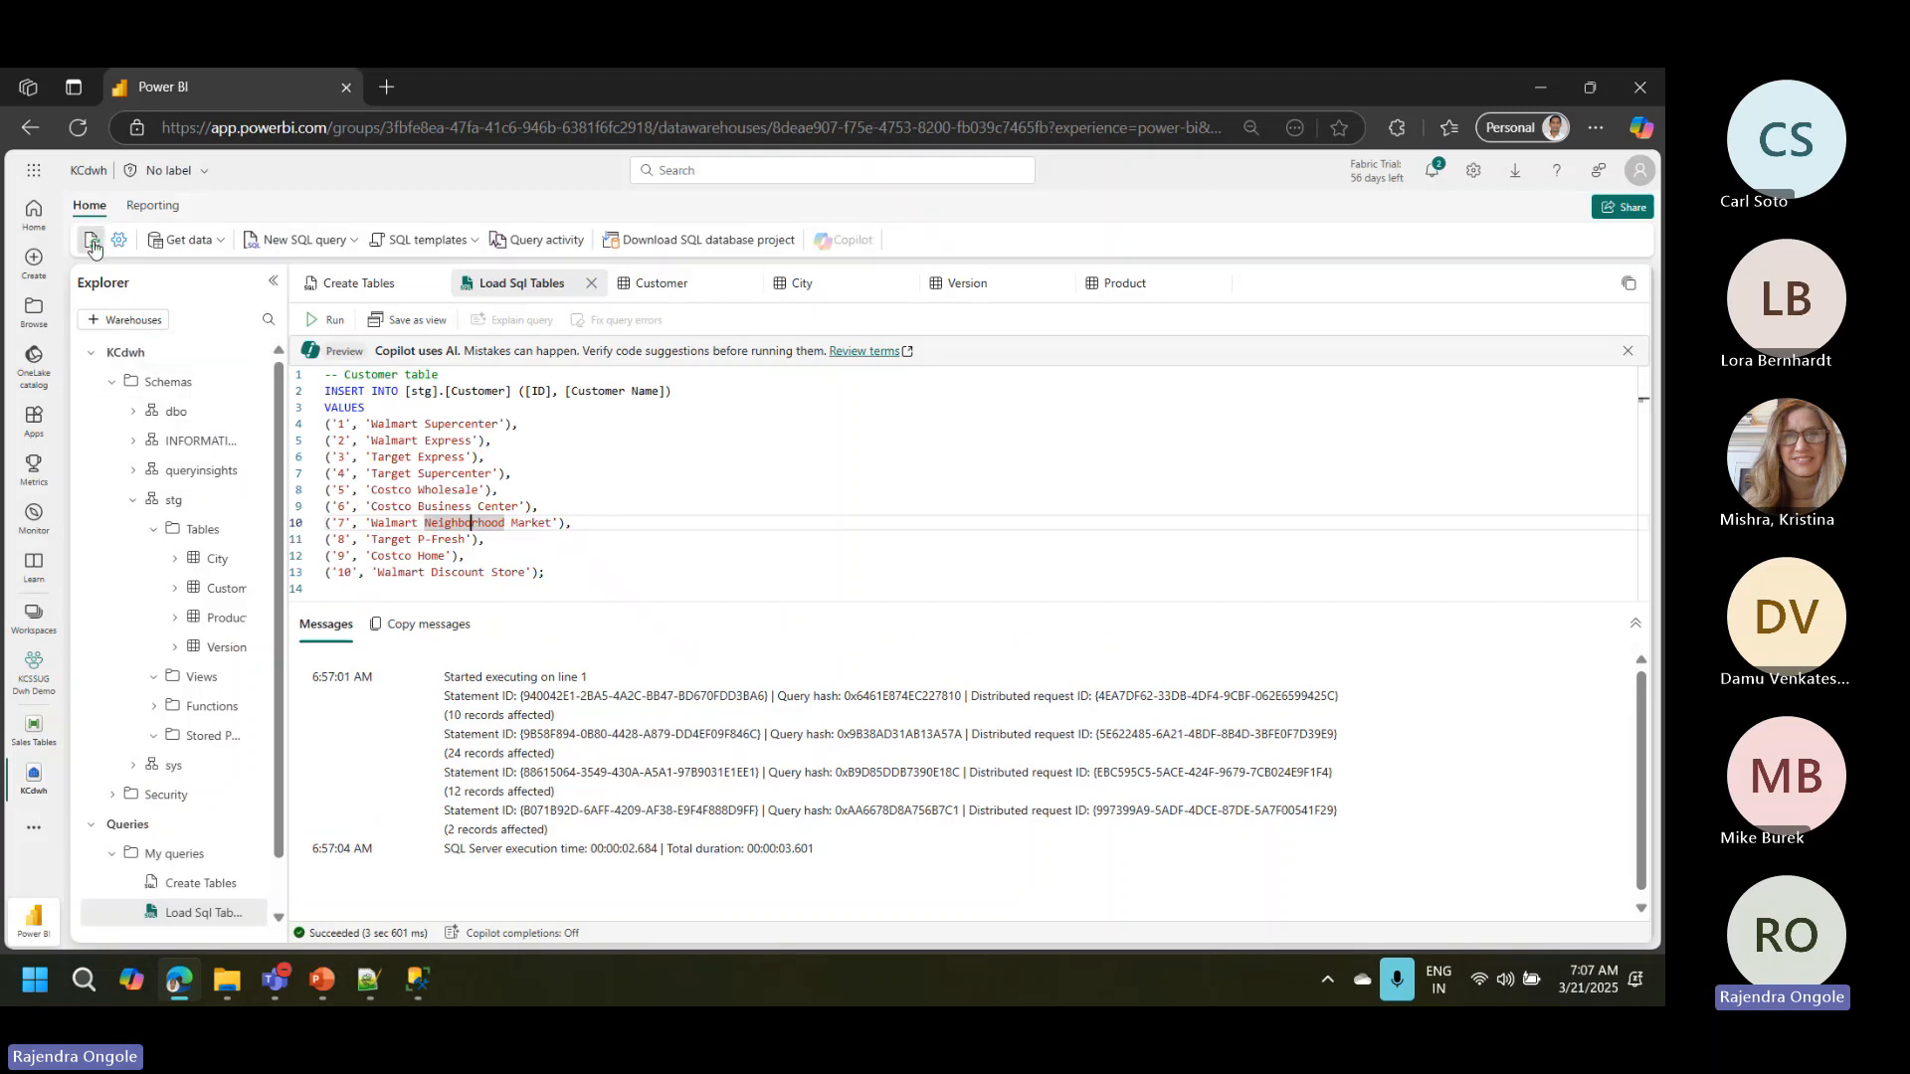
click(93, 245)
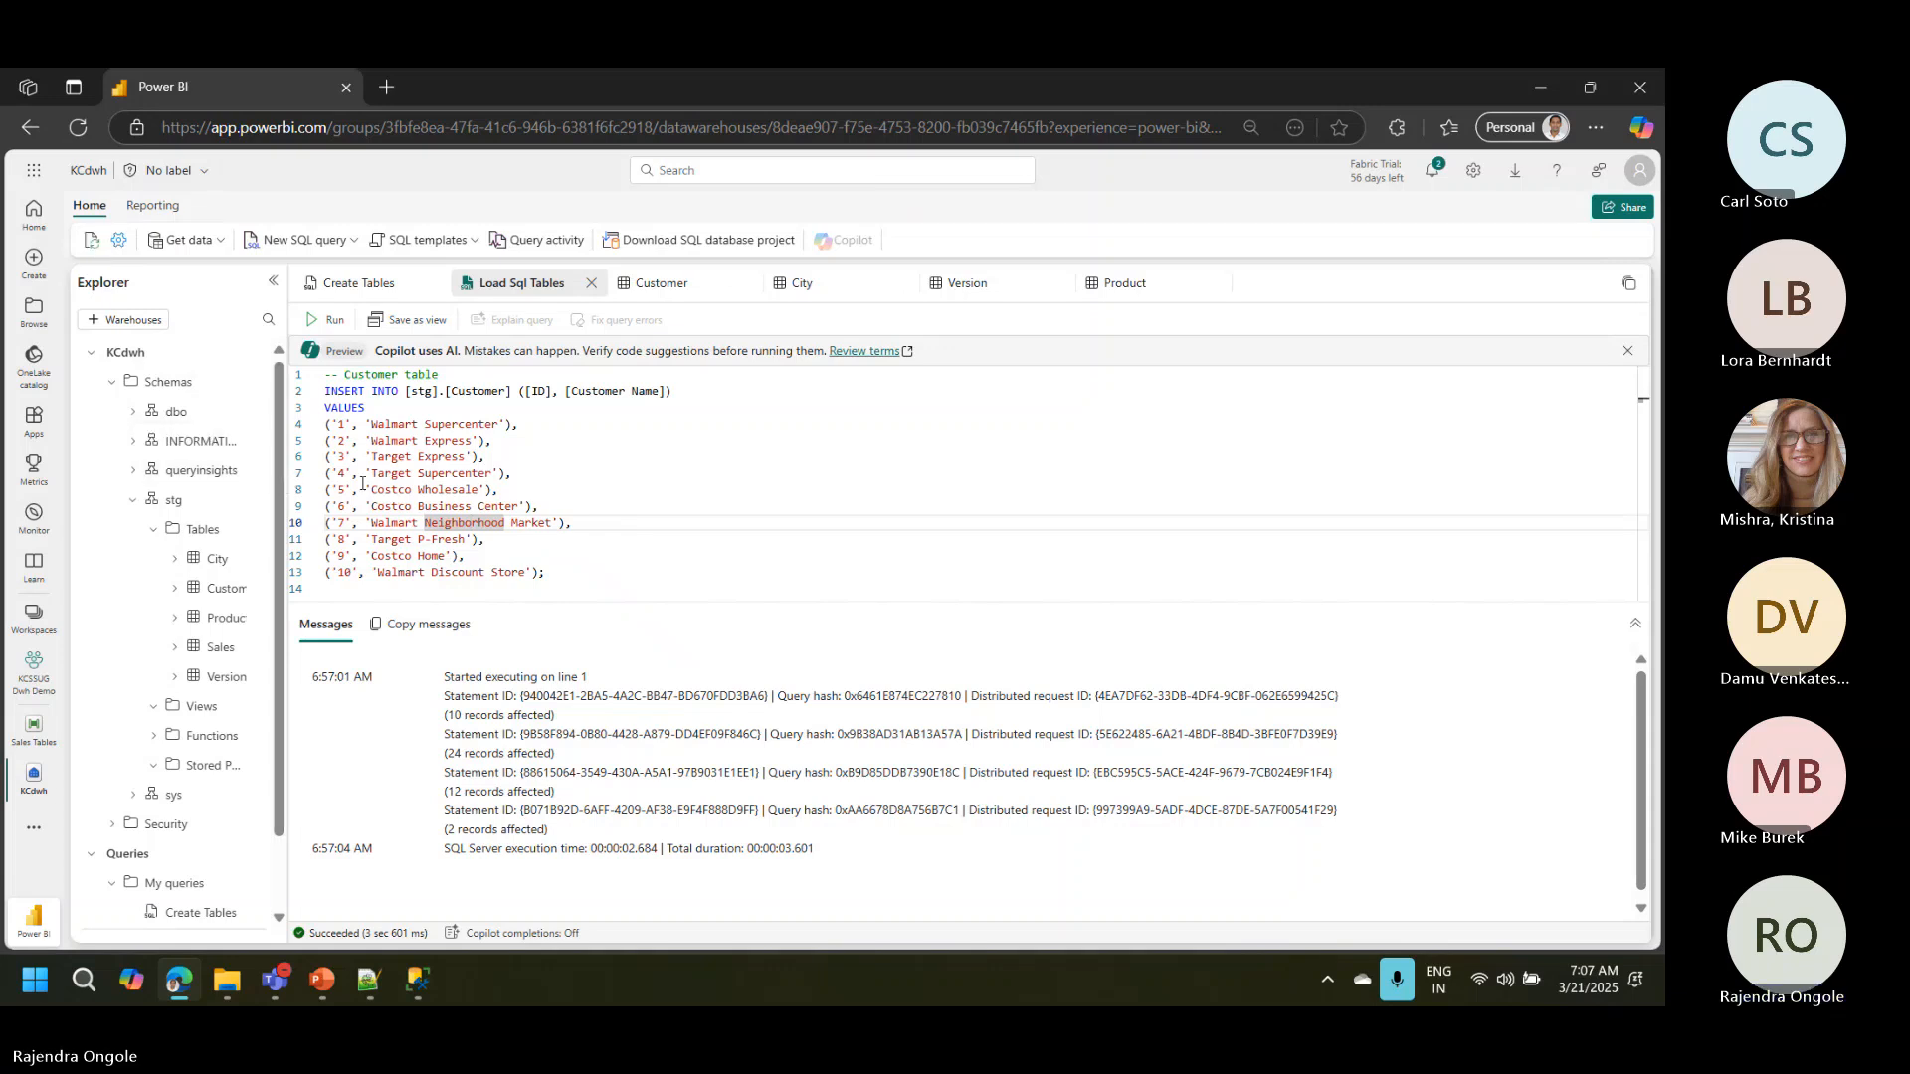
drag(286, 484, 351, 488)
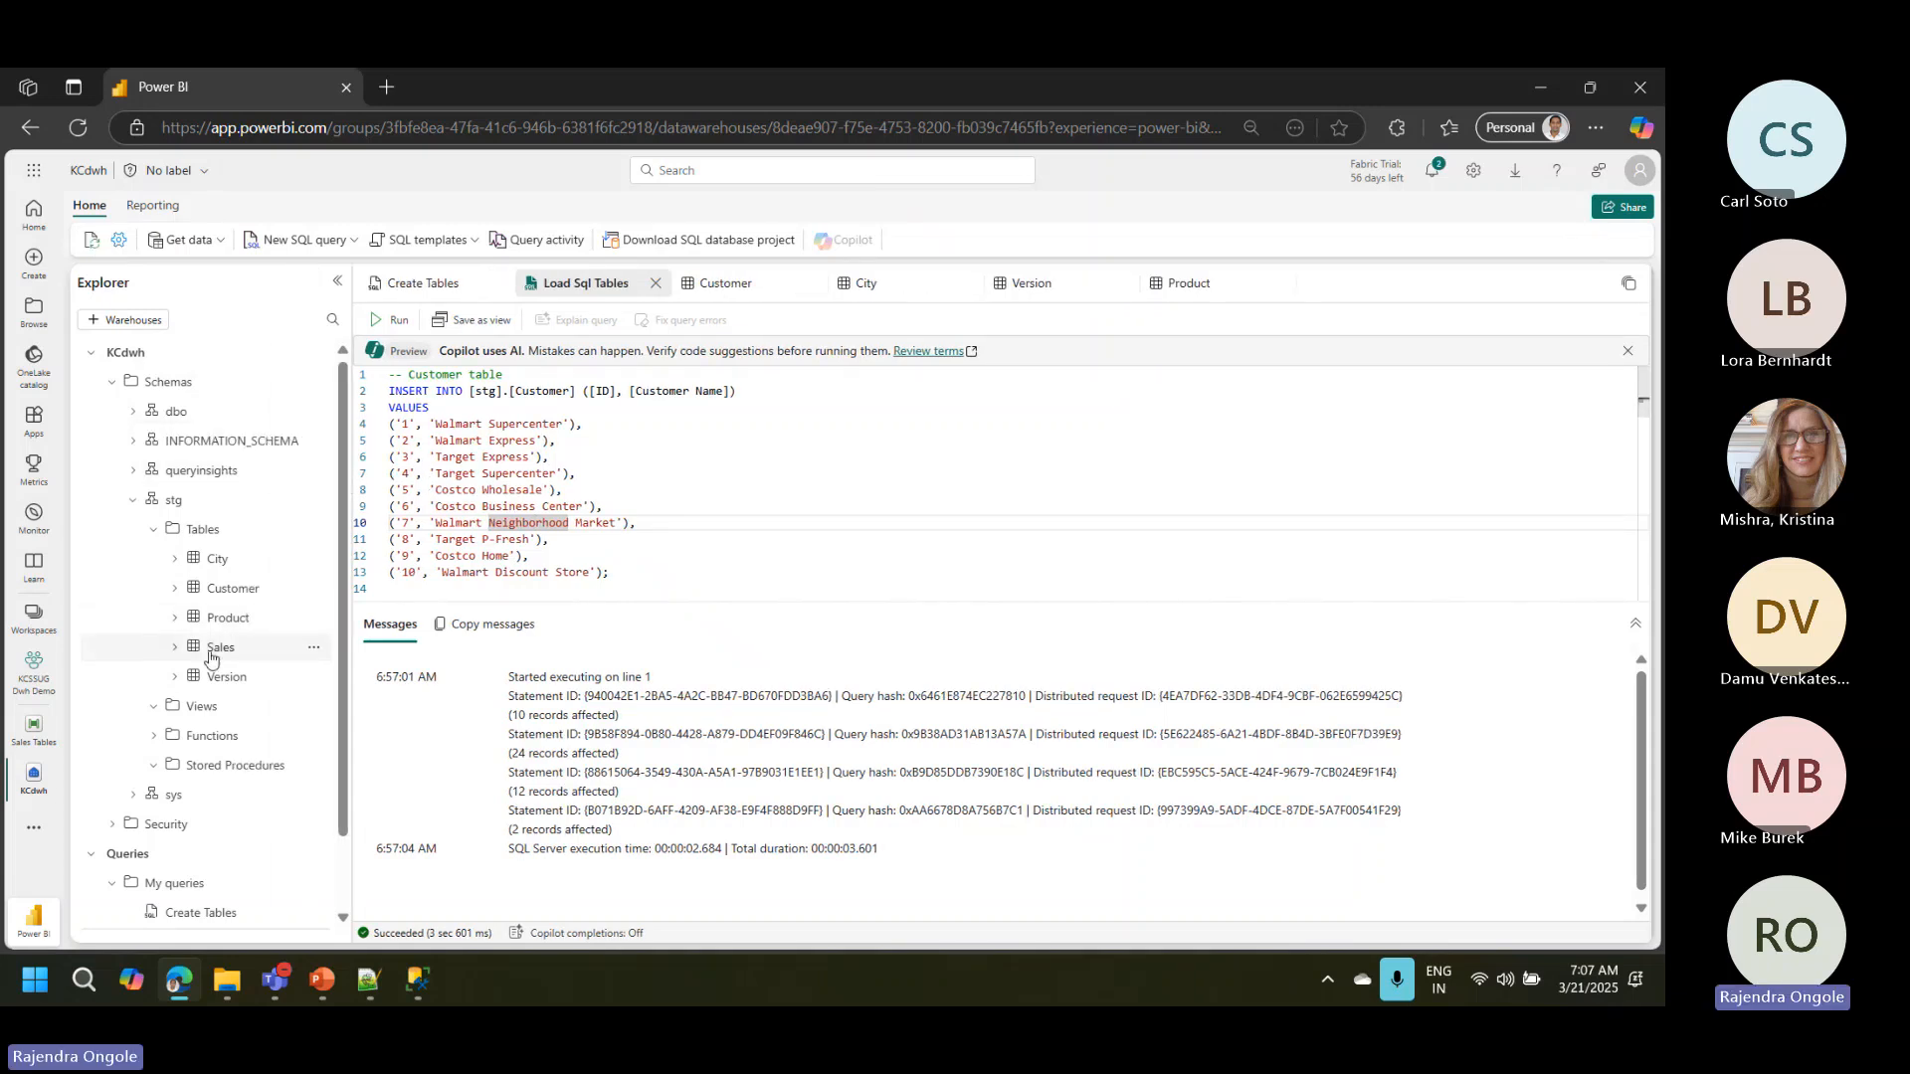
click(211, 652)
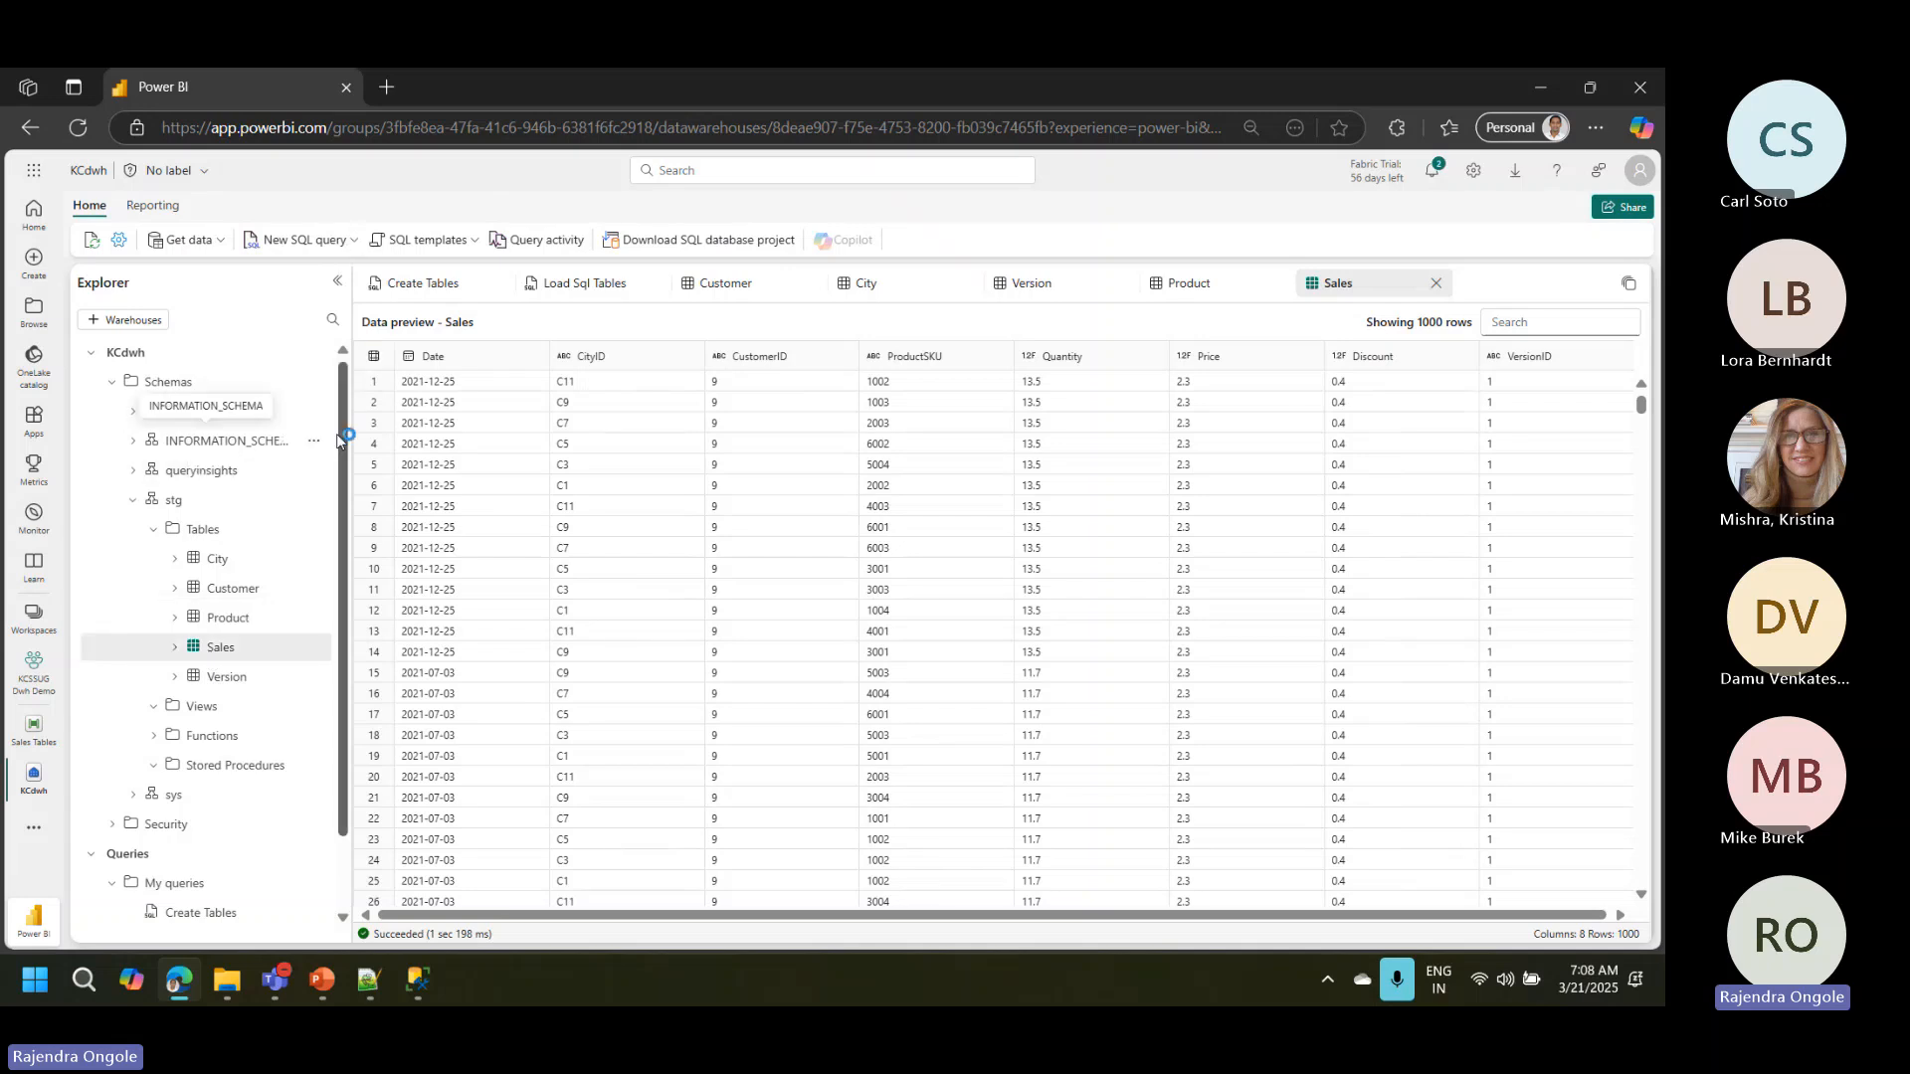
click(313, 765)
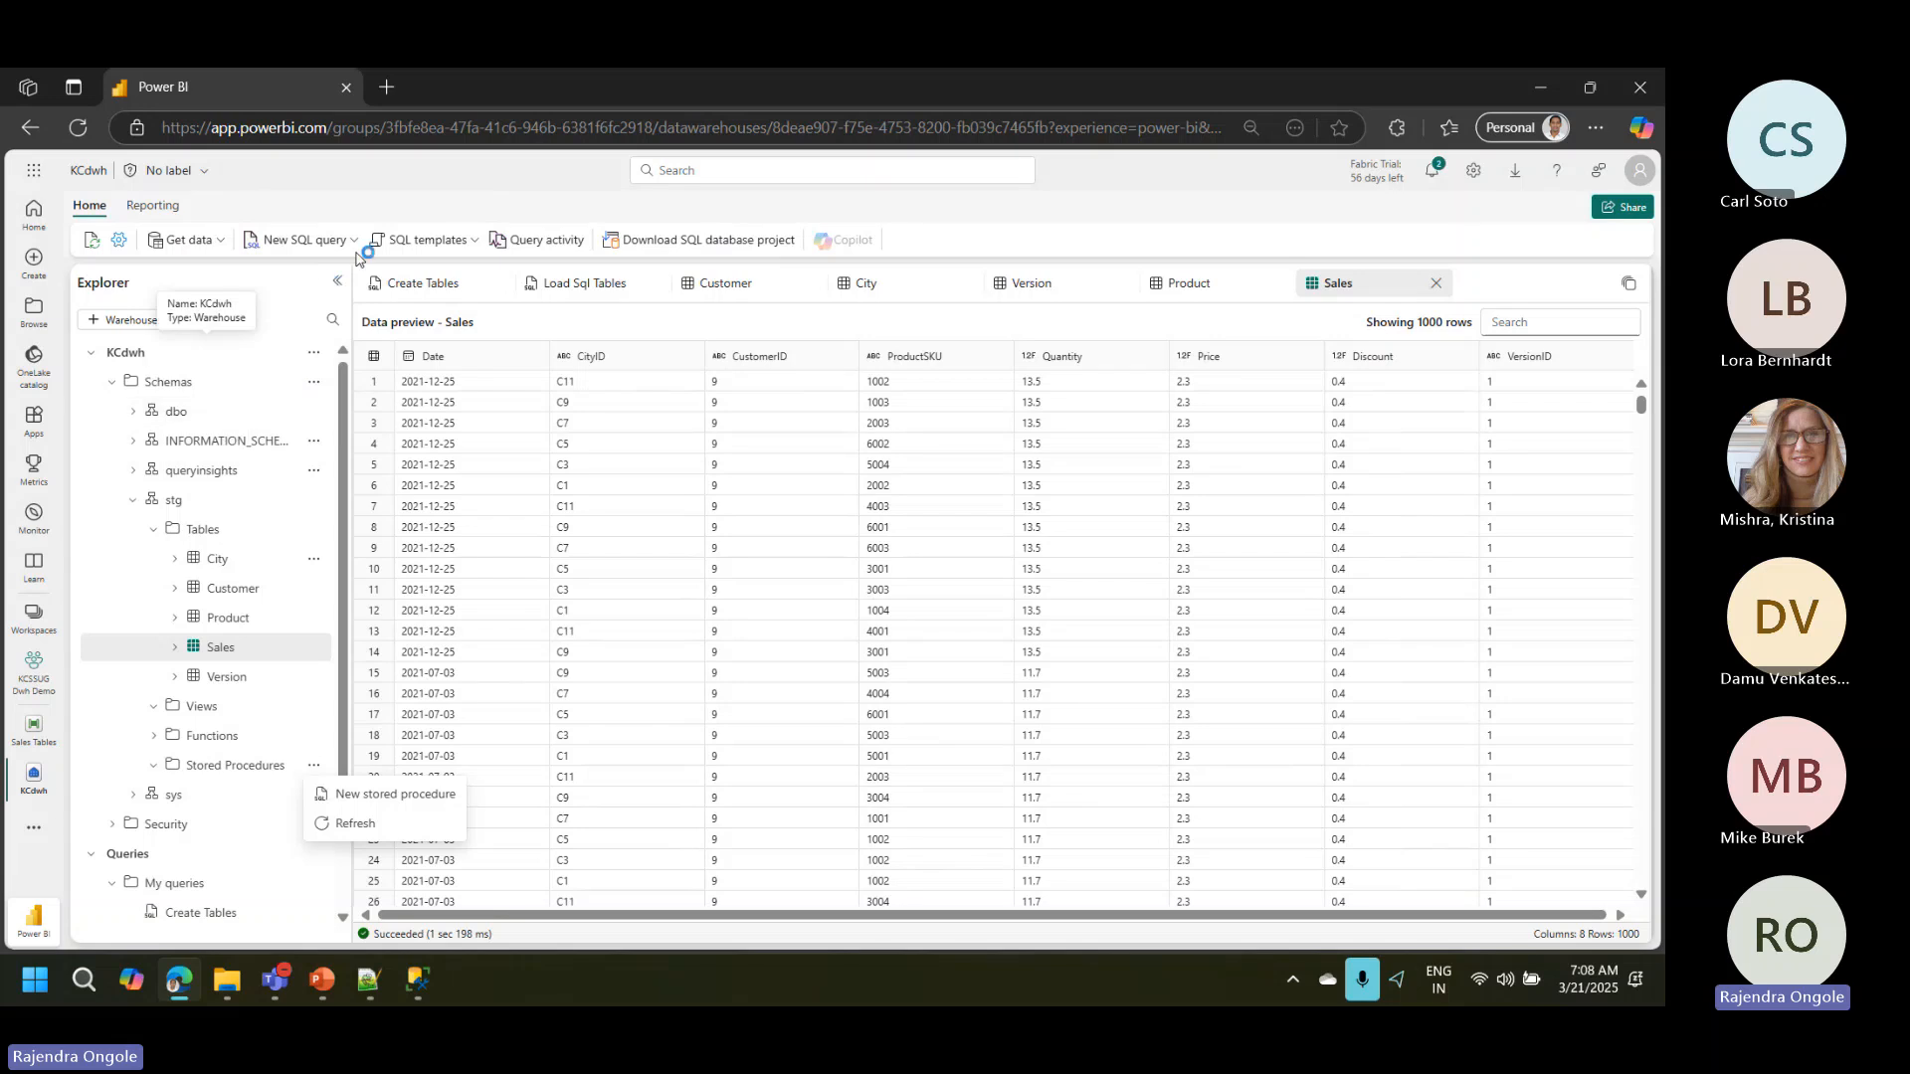
click(473, 245)
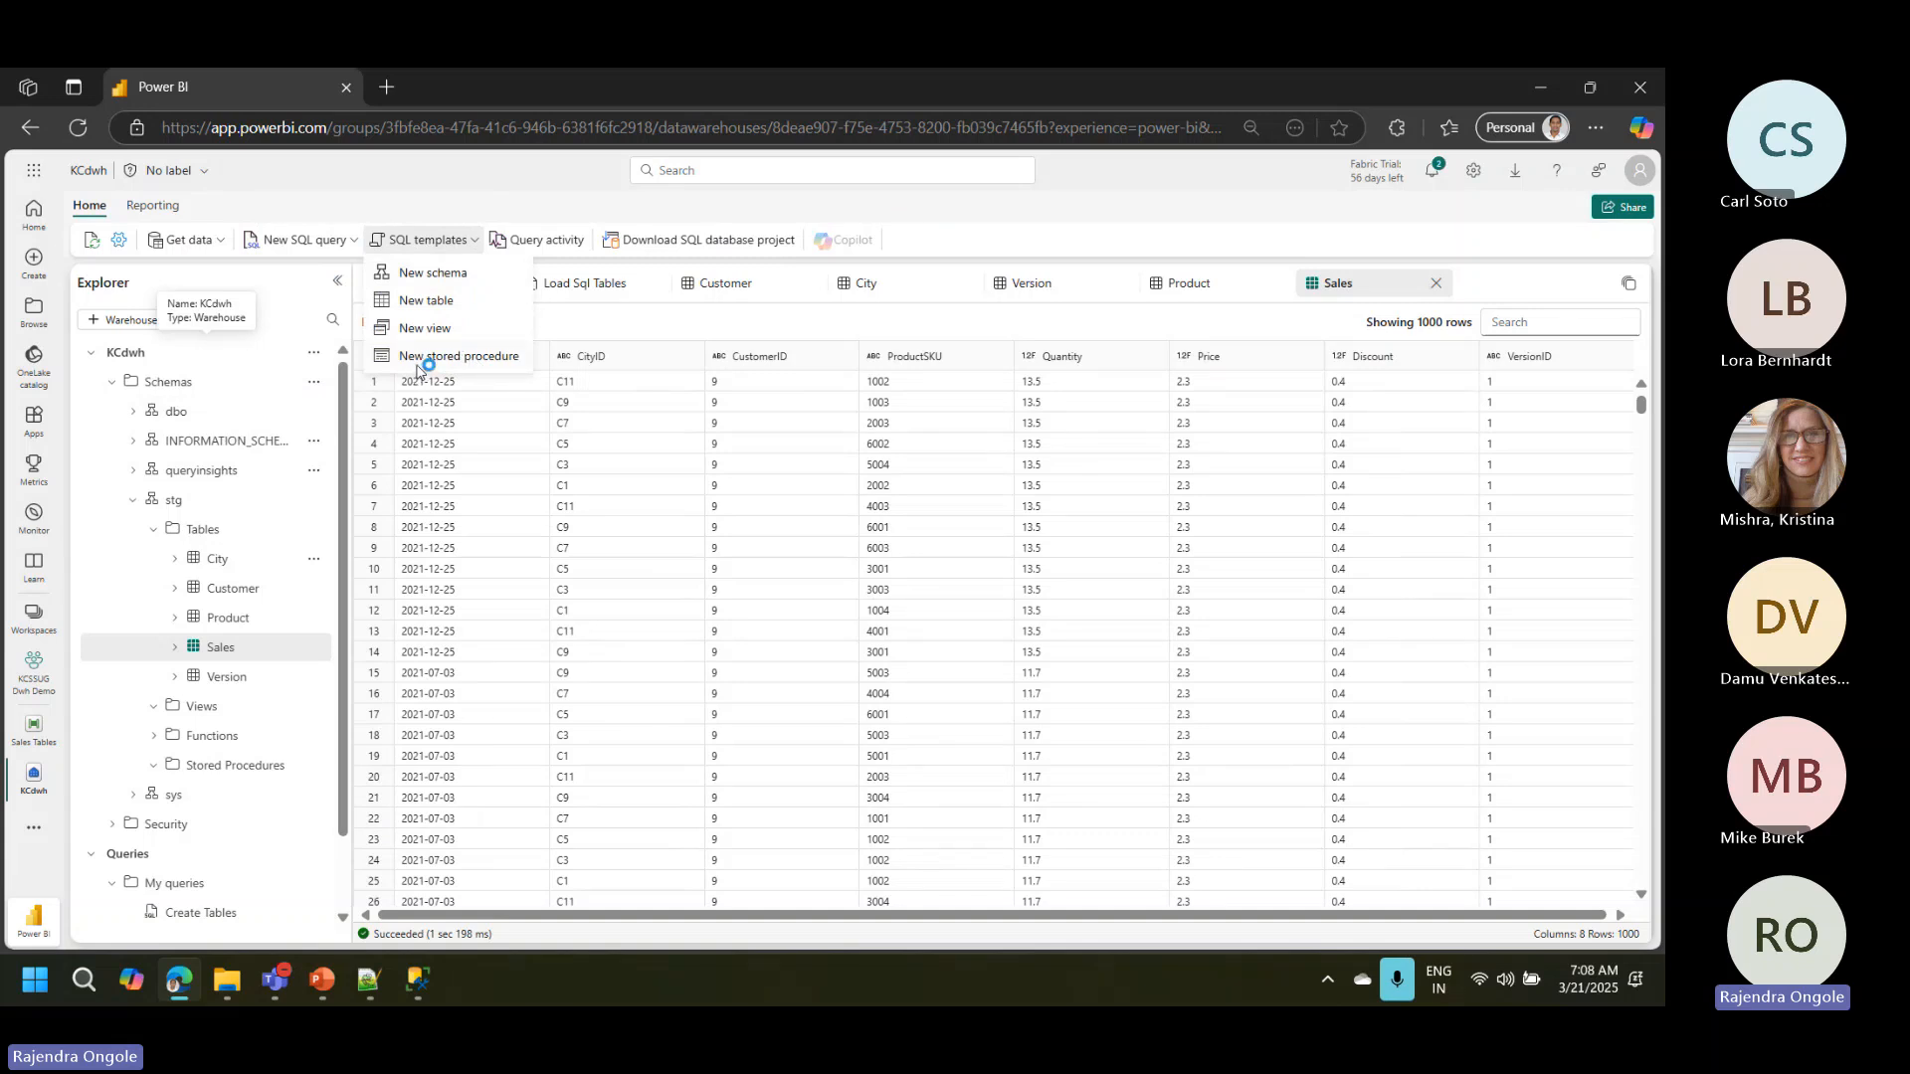
click(444, 311)
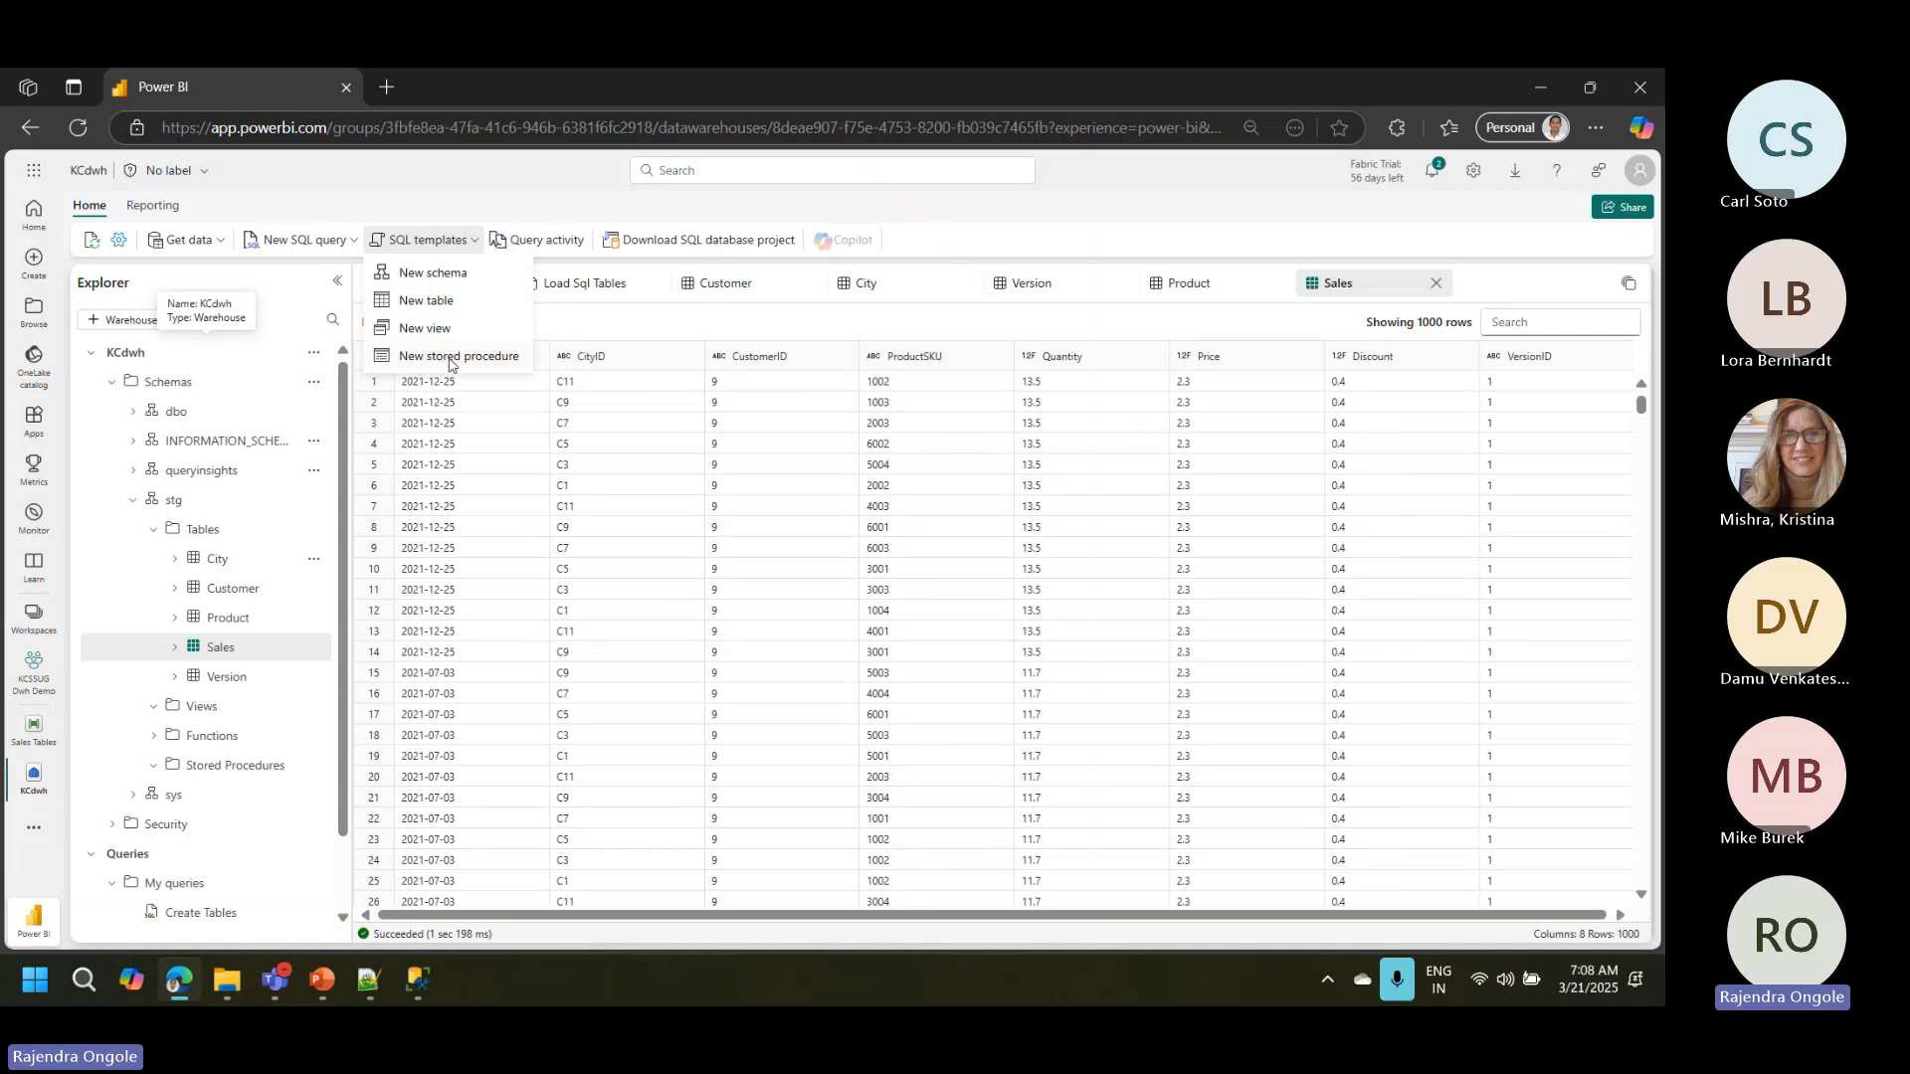
click(314, 767)
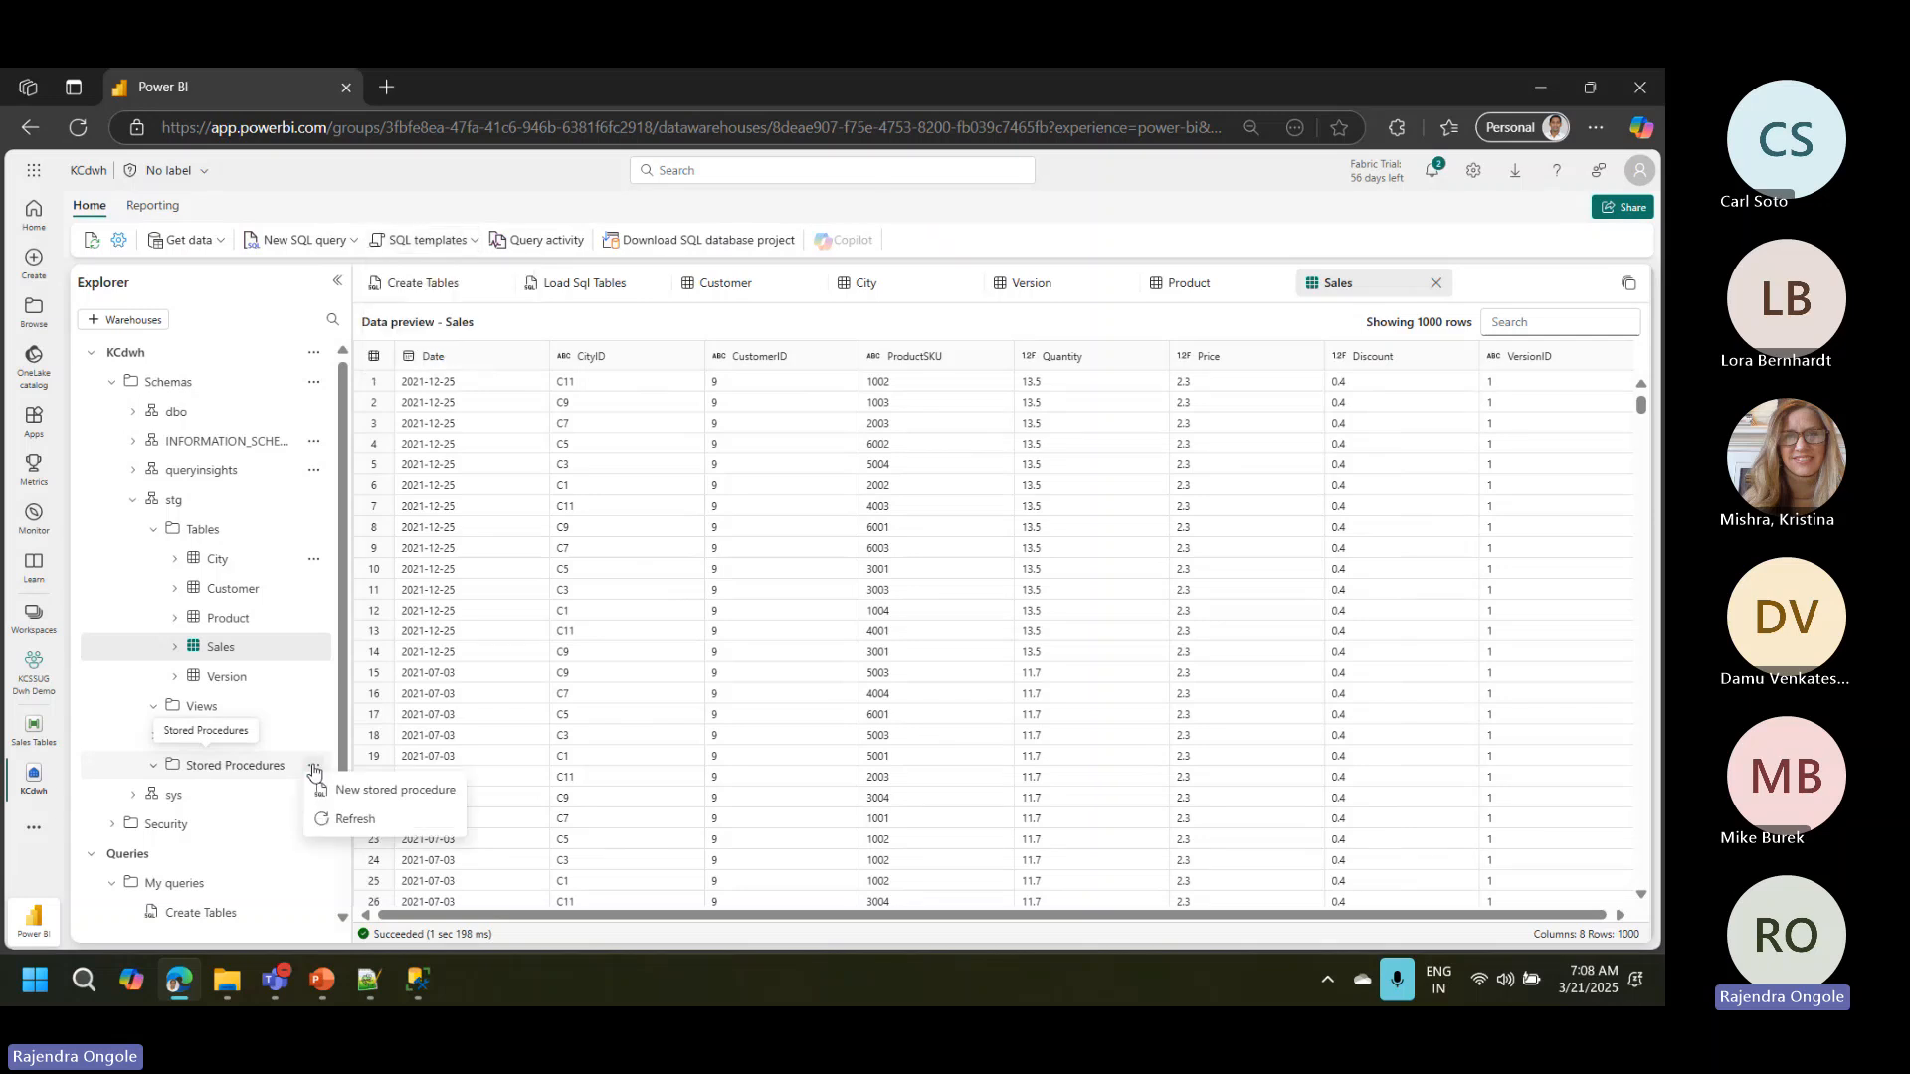
click(386, 786)
click(313, 767)
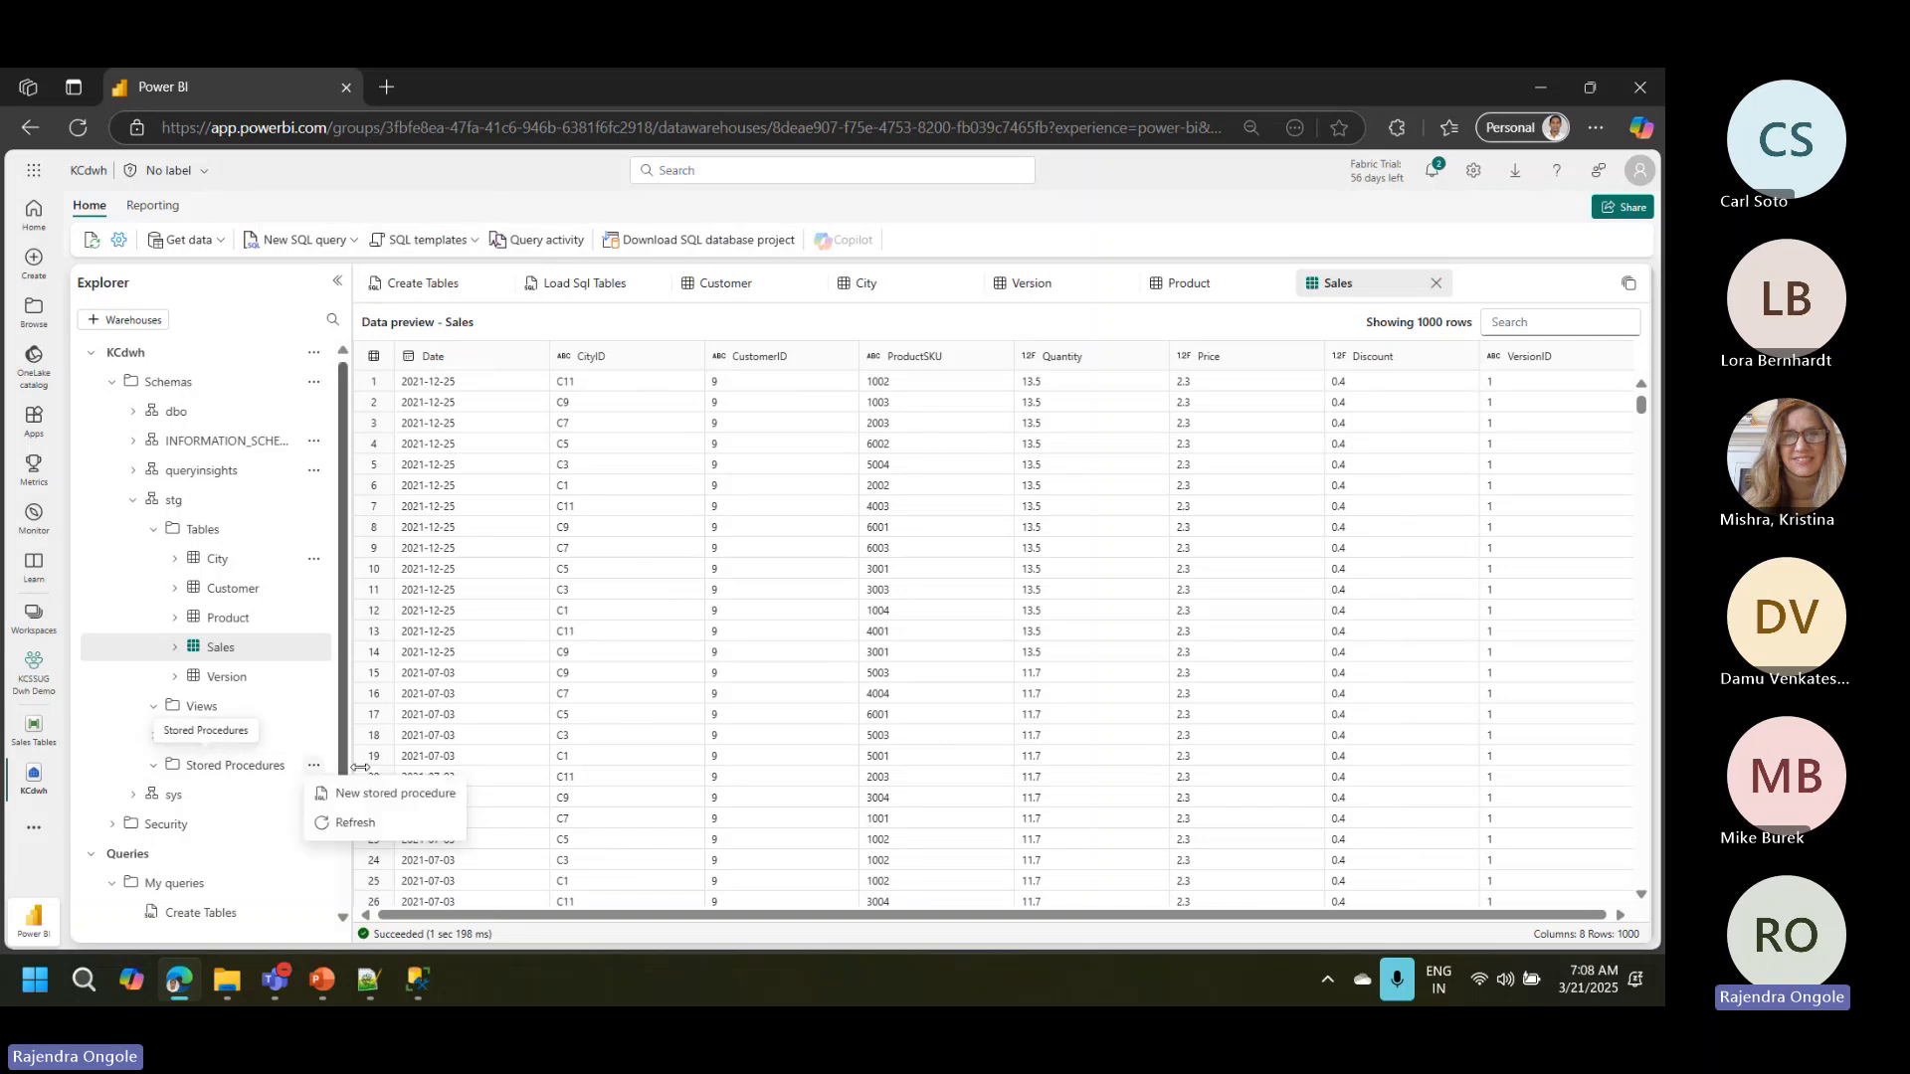
click(349, 766)
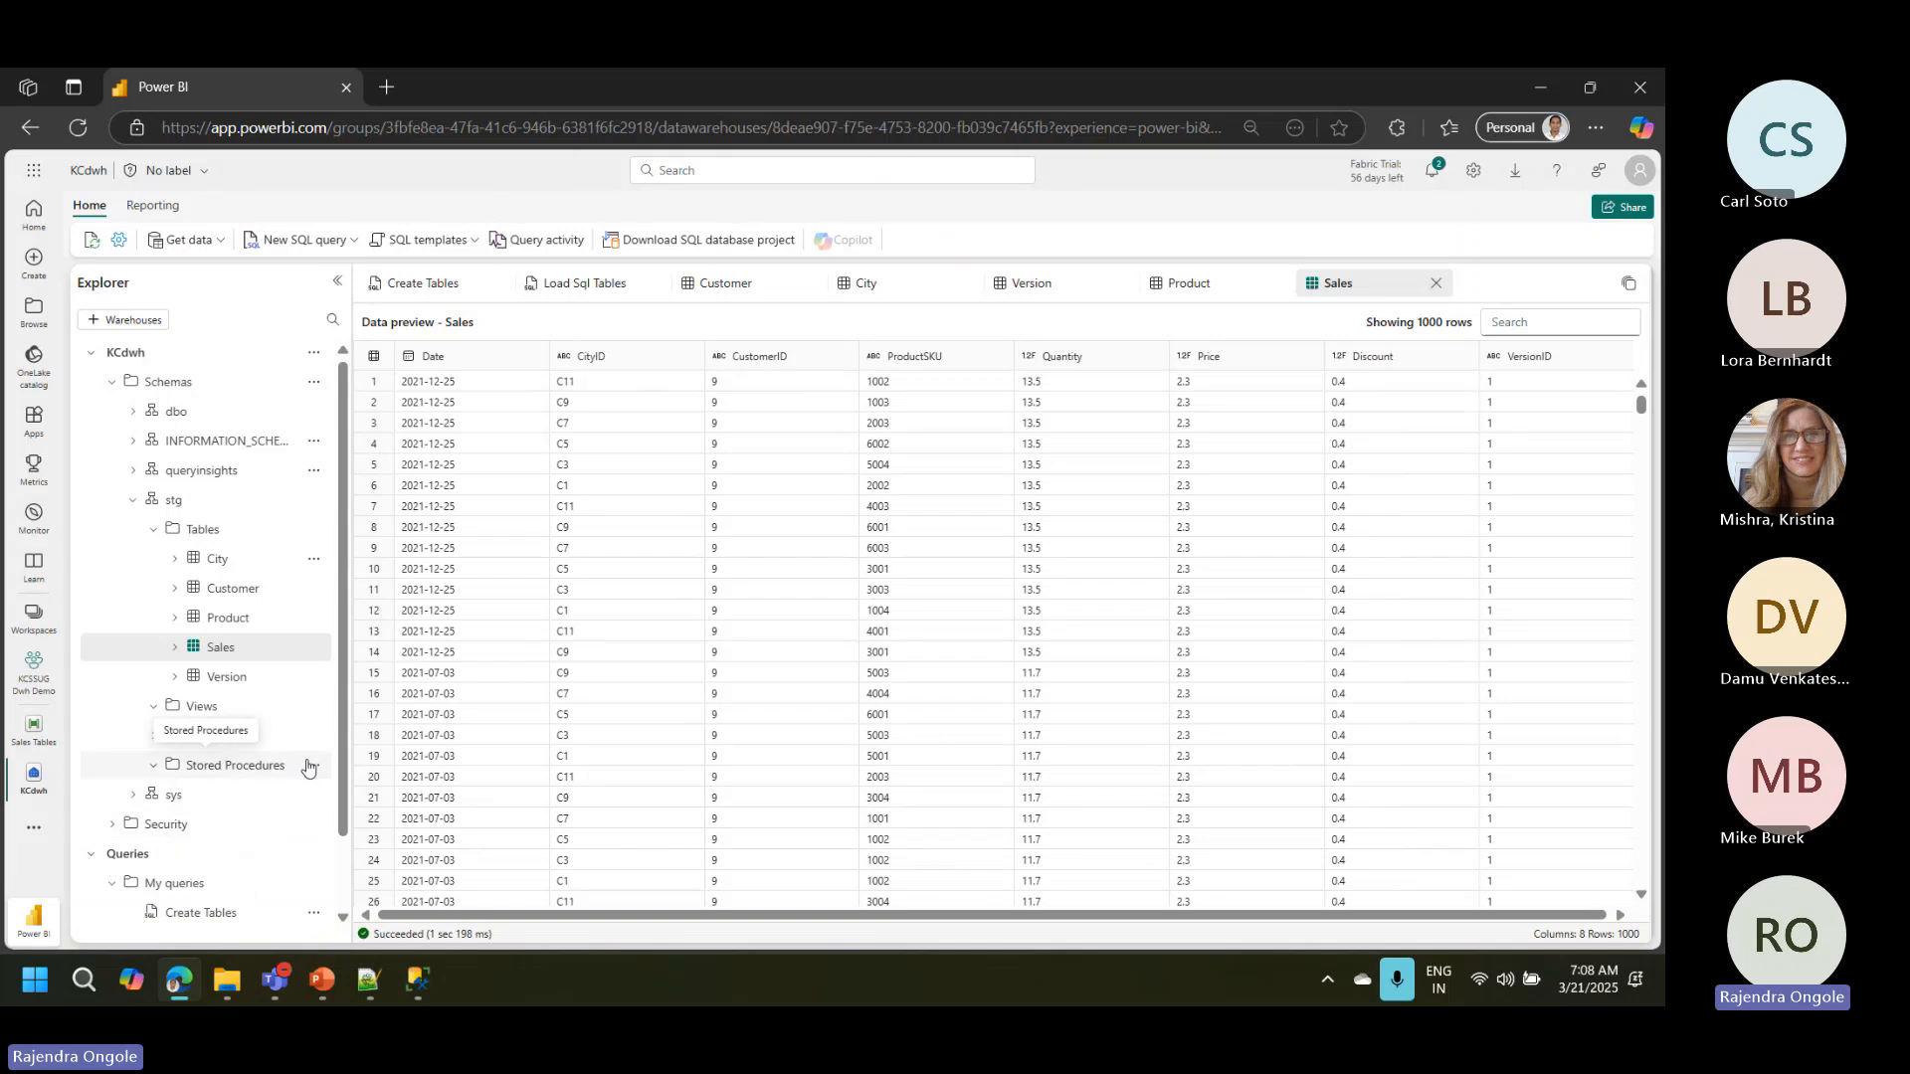
Step: Copy the row-count SELECT for the five stg tables from the SQL file in Notepad++ and run it as a new warehouse query in the browser
click(368, 982)
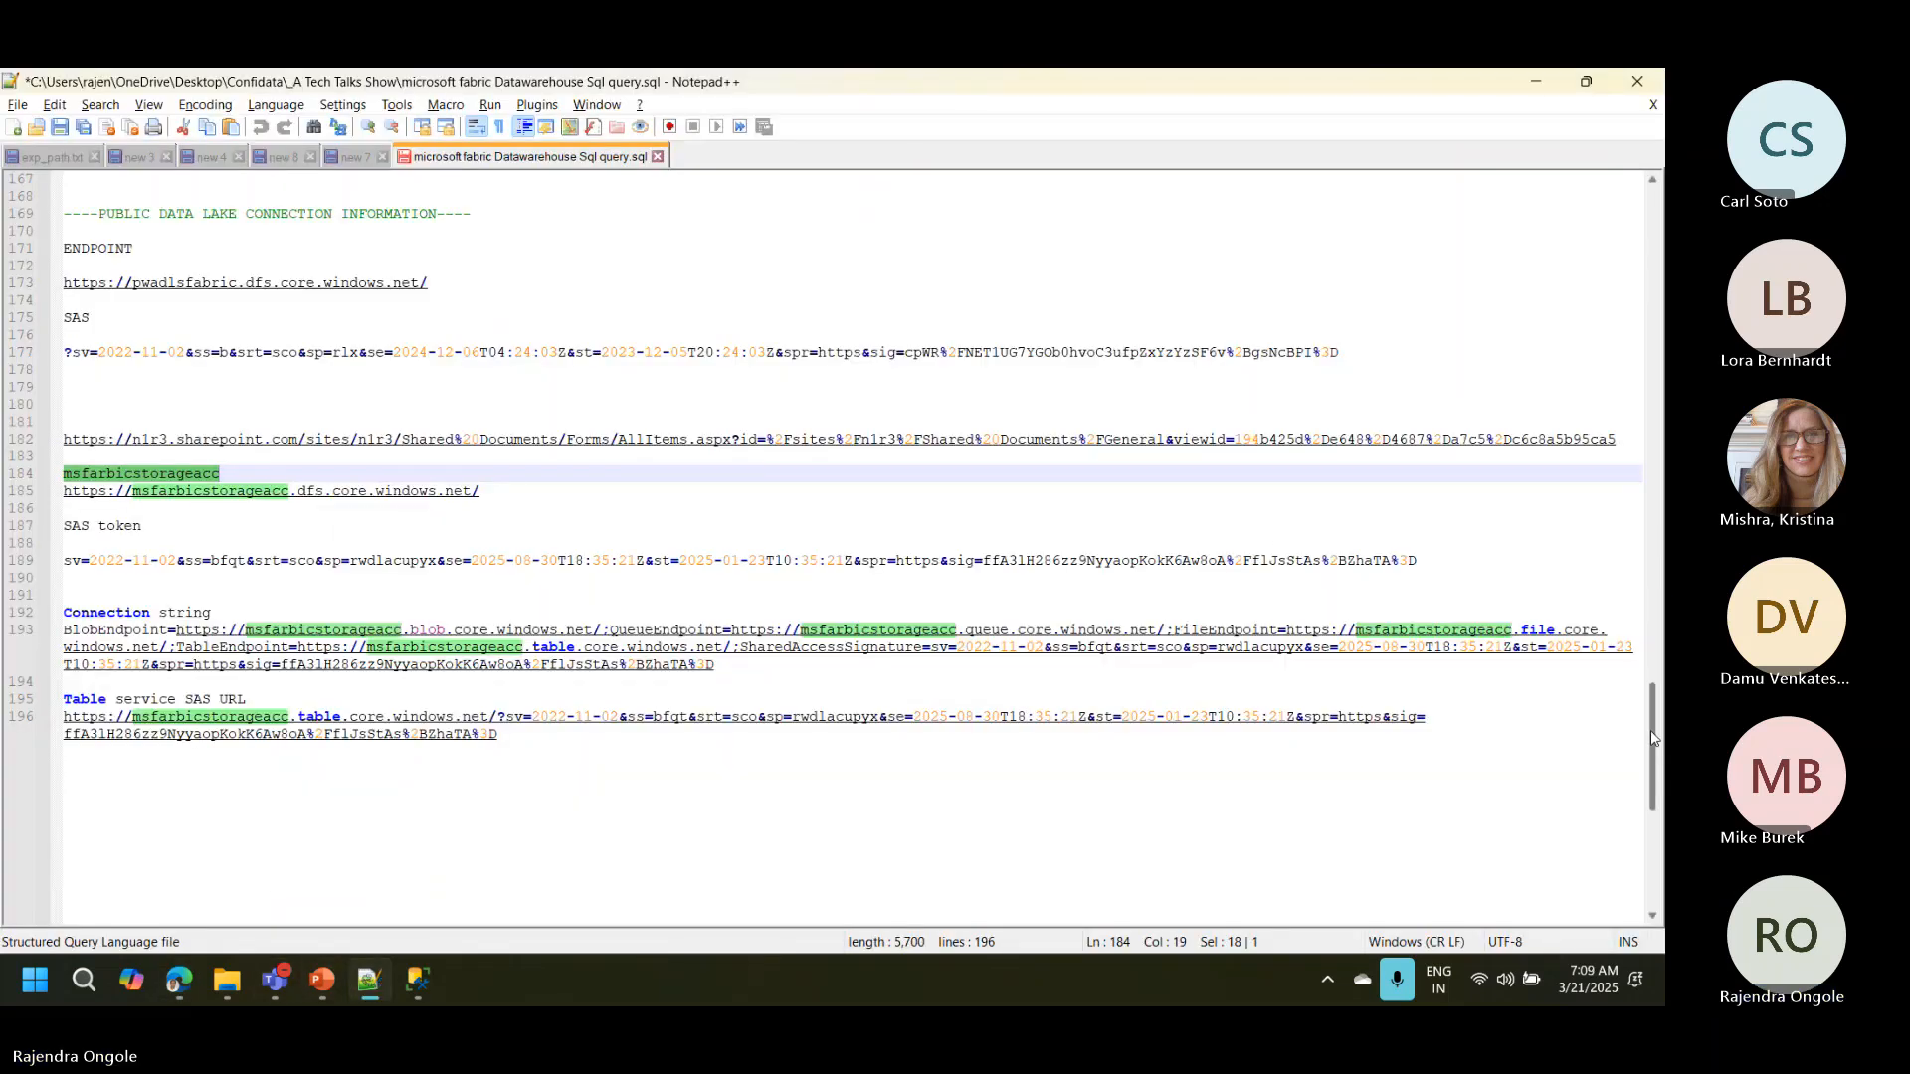
drag(1650, 730, 1648, 480)
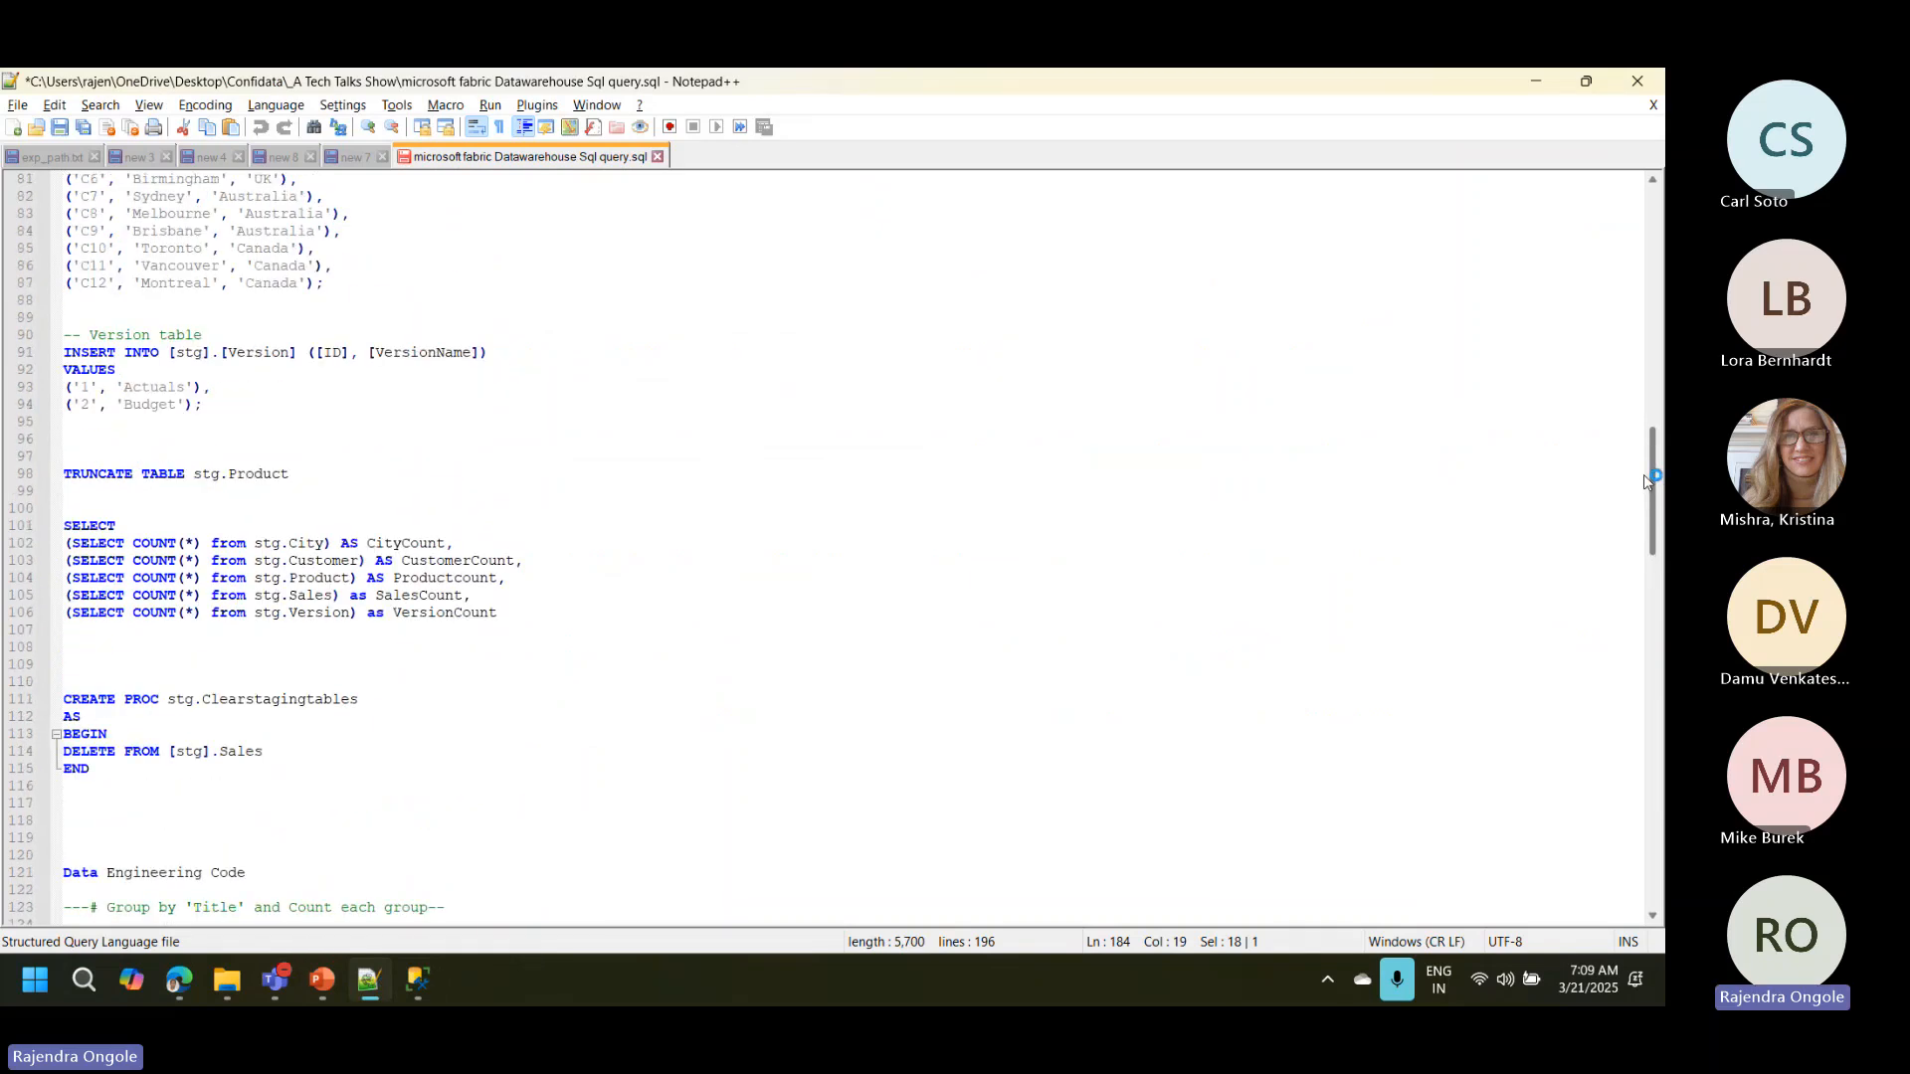
drag(513, 614, 18, 537)
key(ctrl+c)
key(alt+Tab)
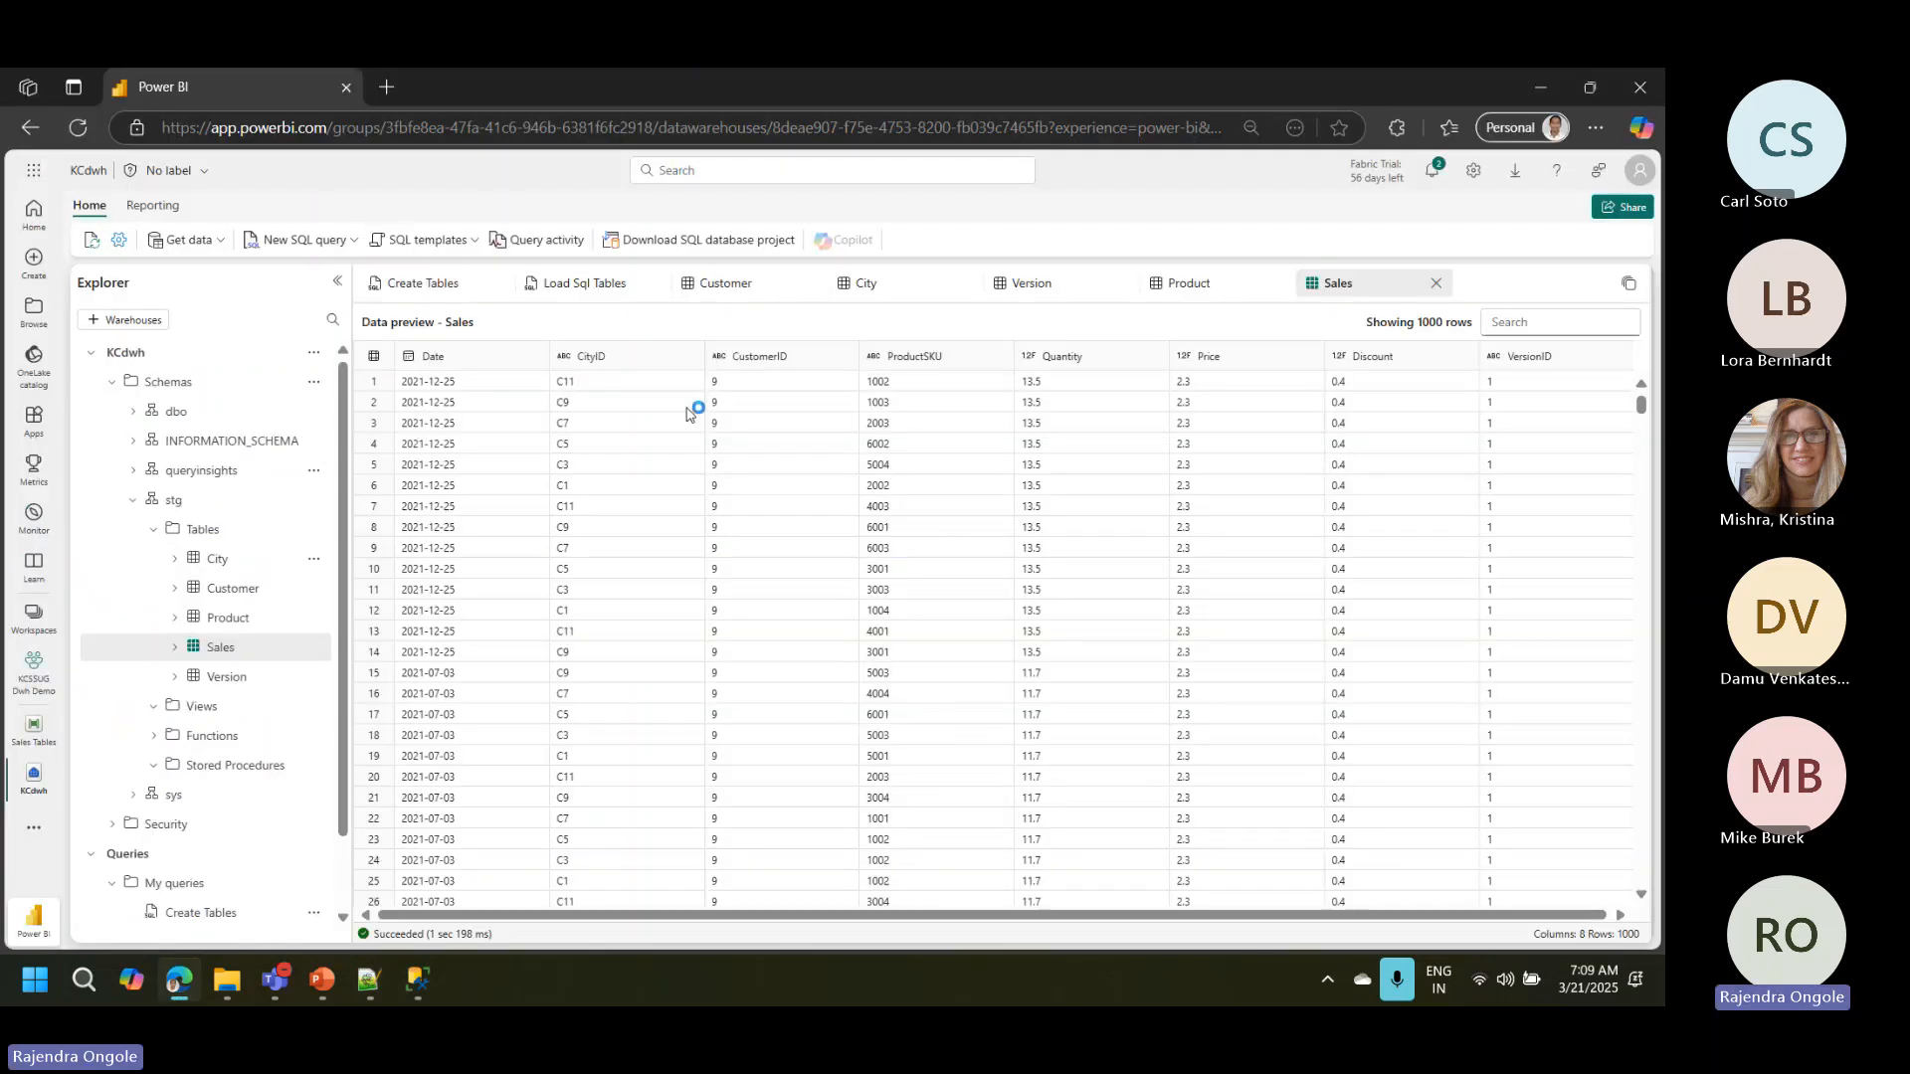
click(345, 244)
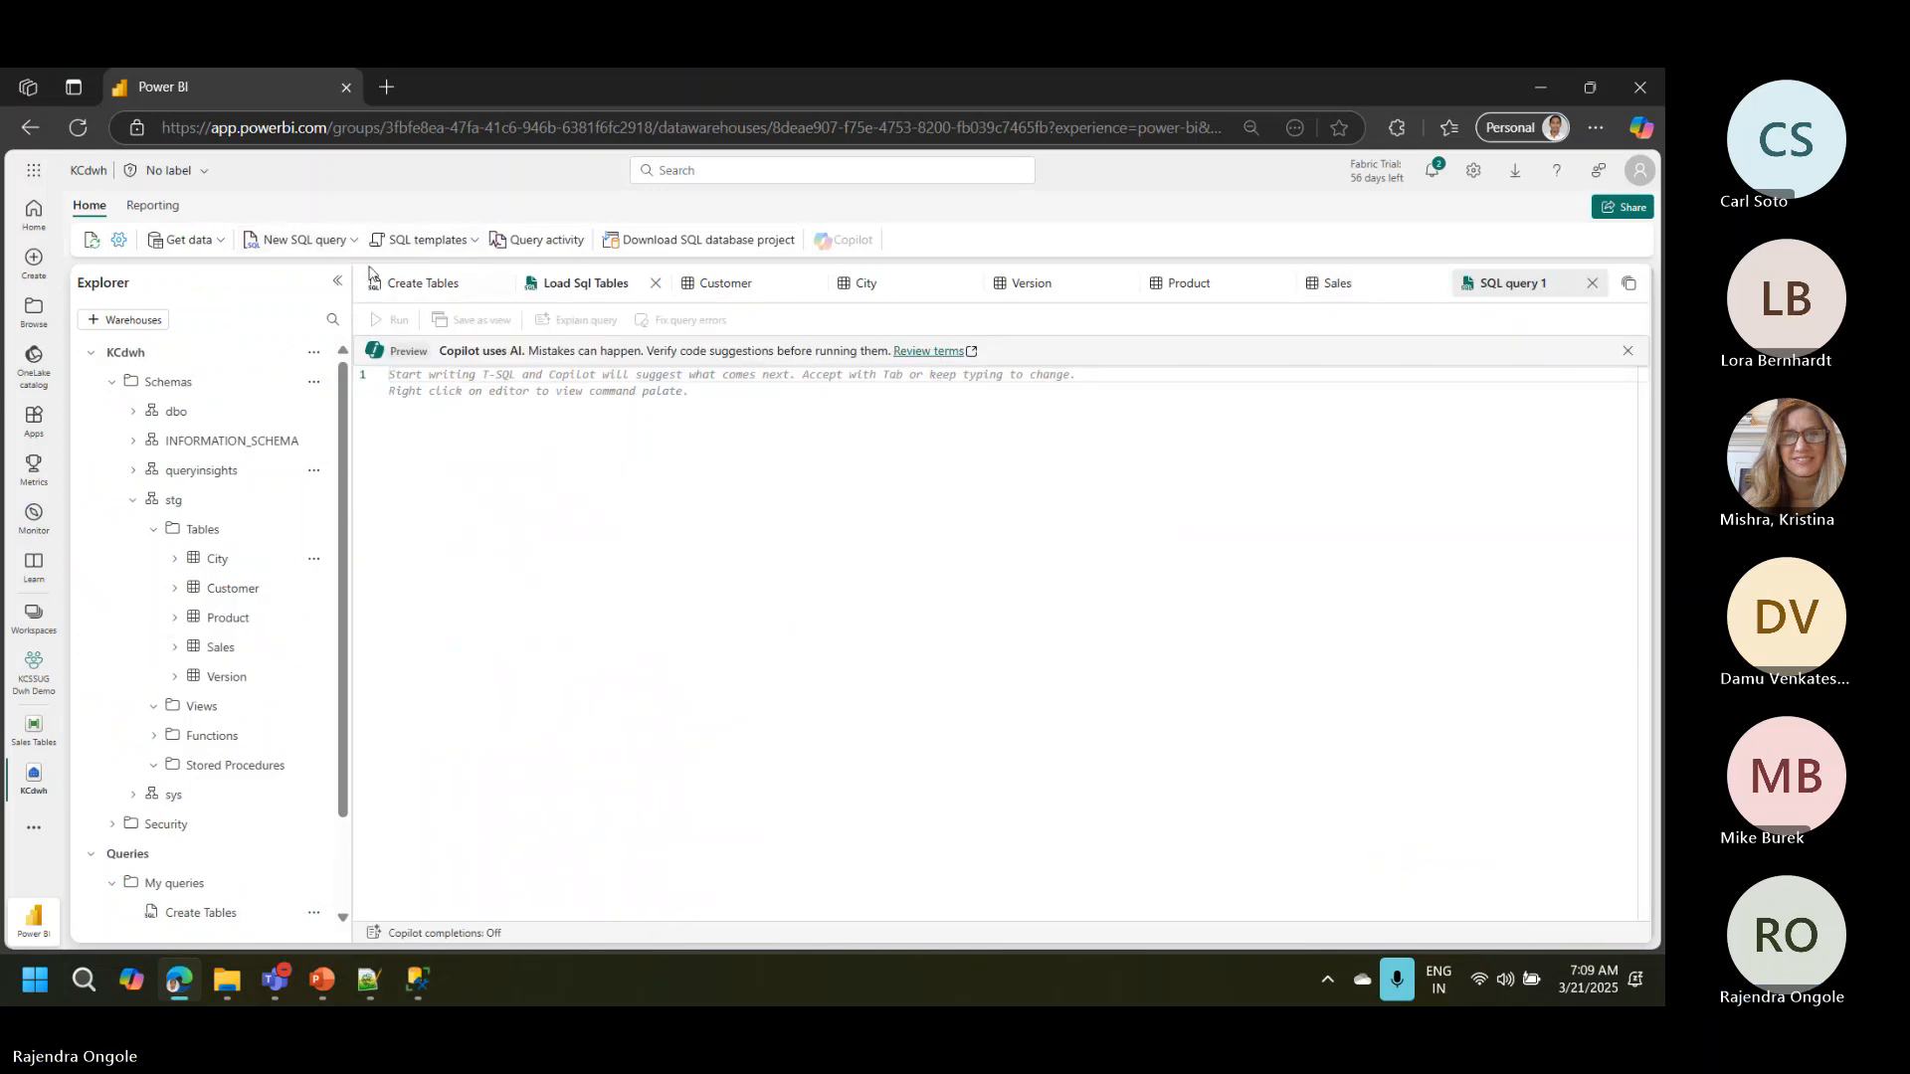
key(ctrl+v)
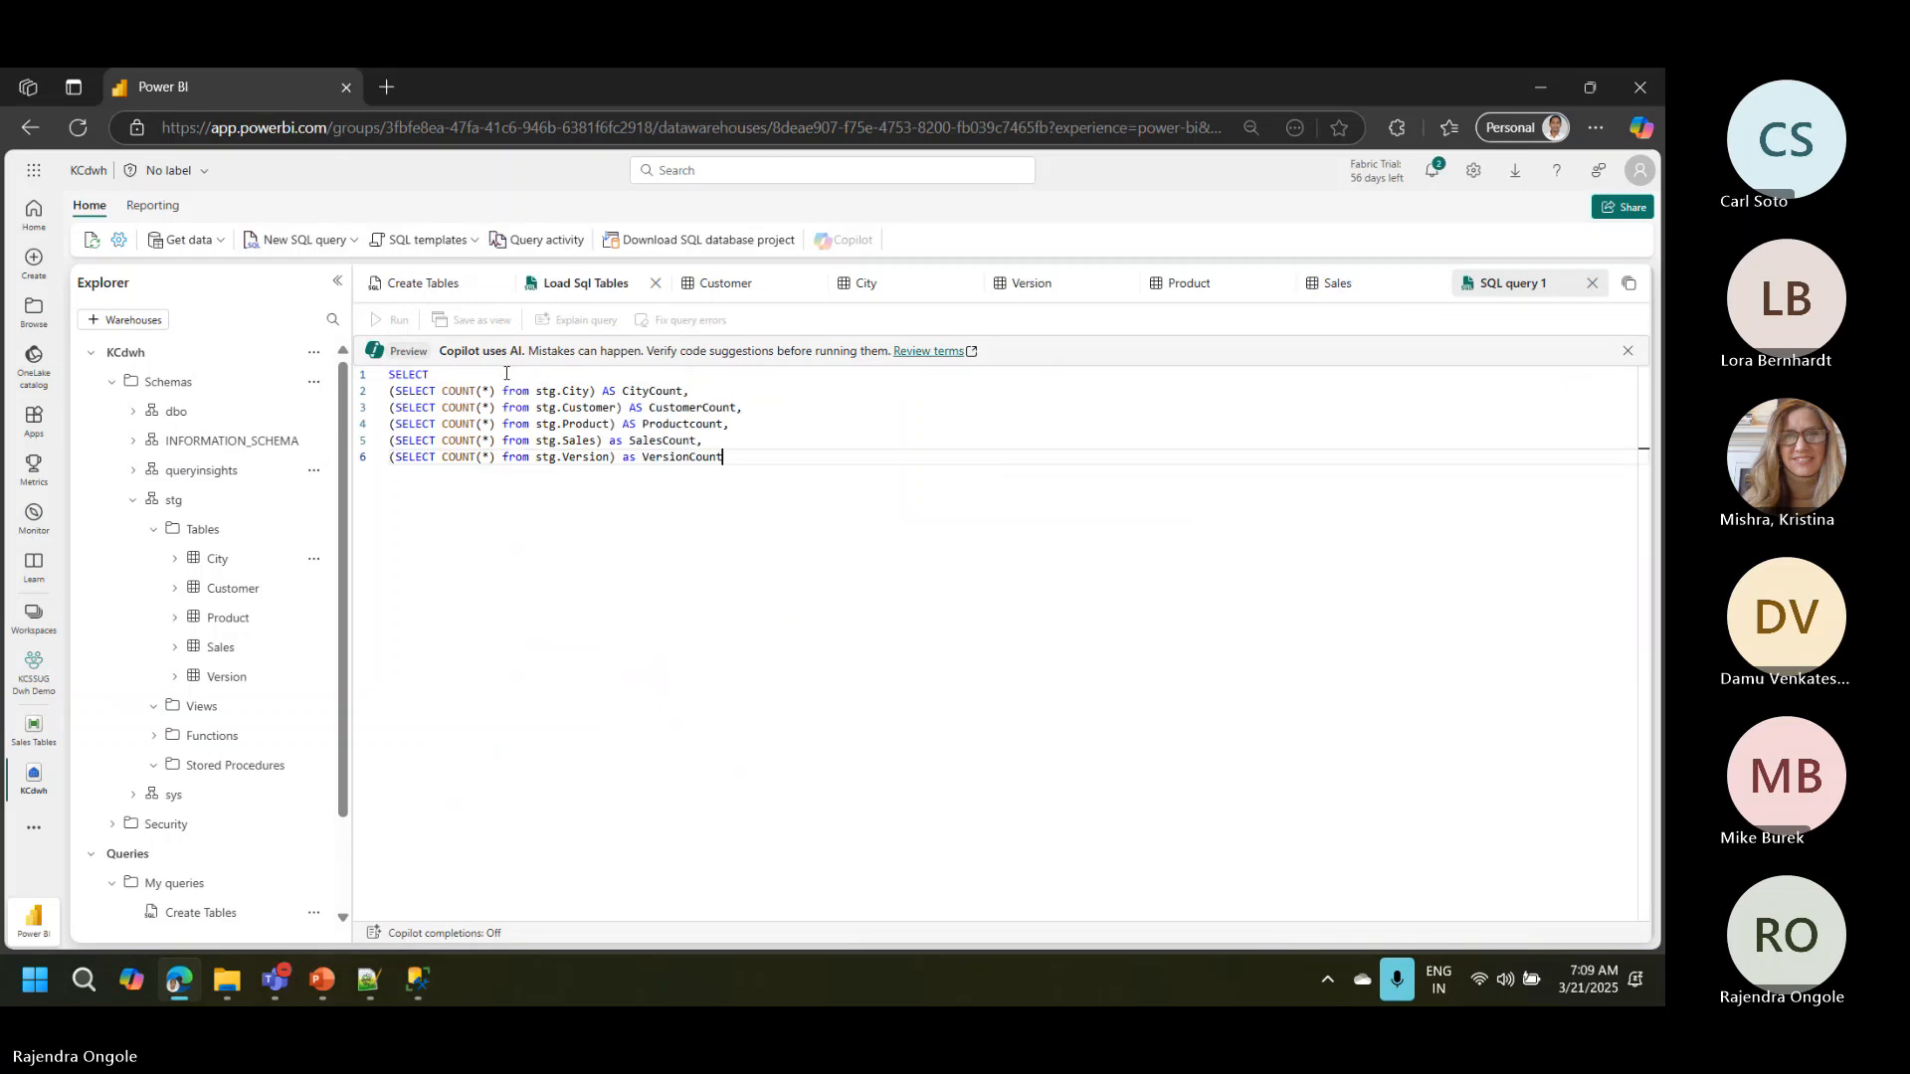
click(398, 321)
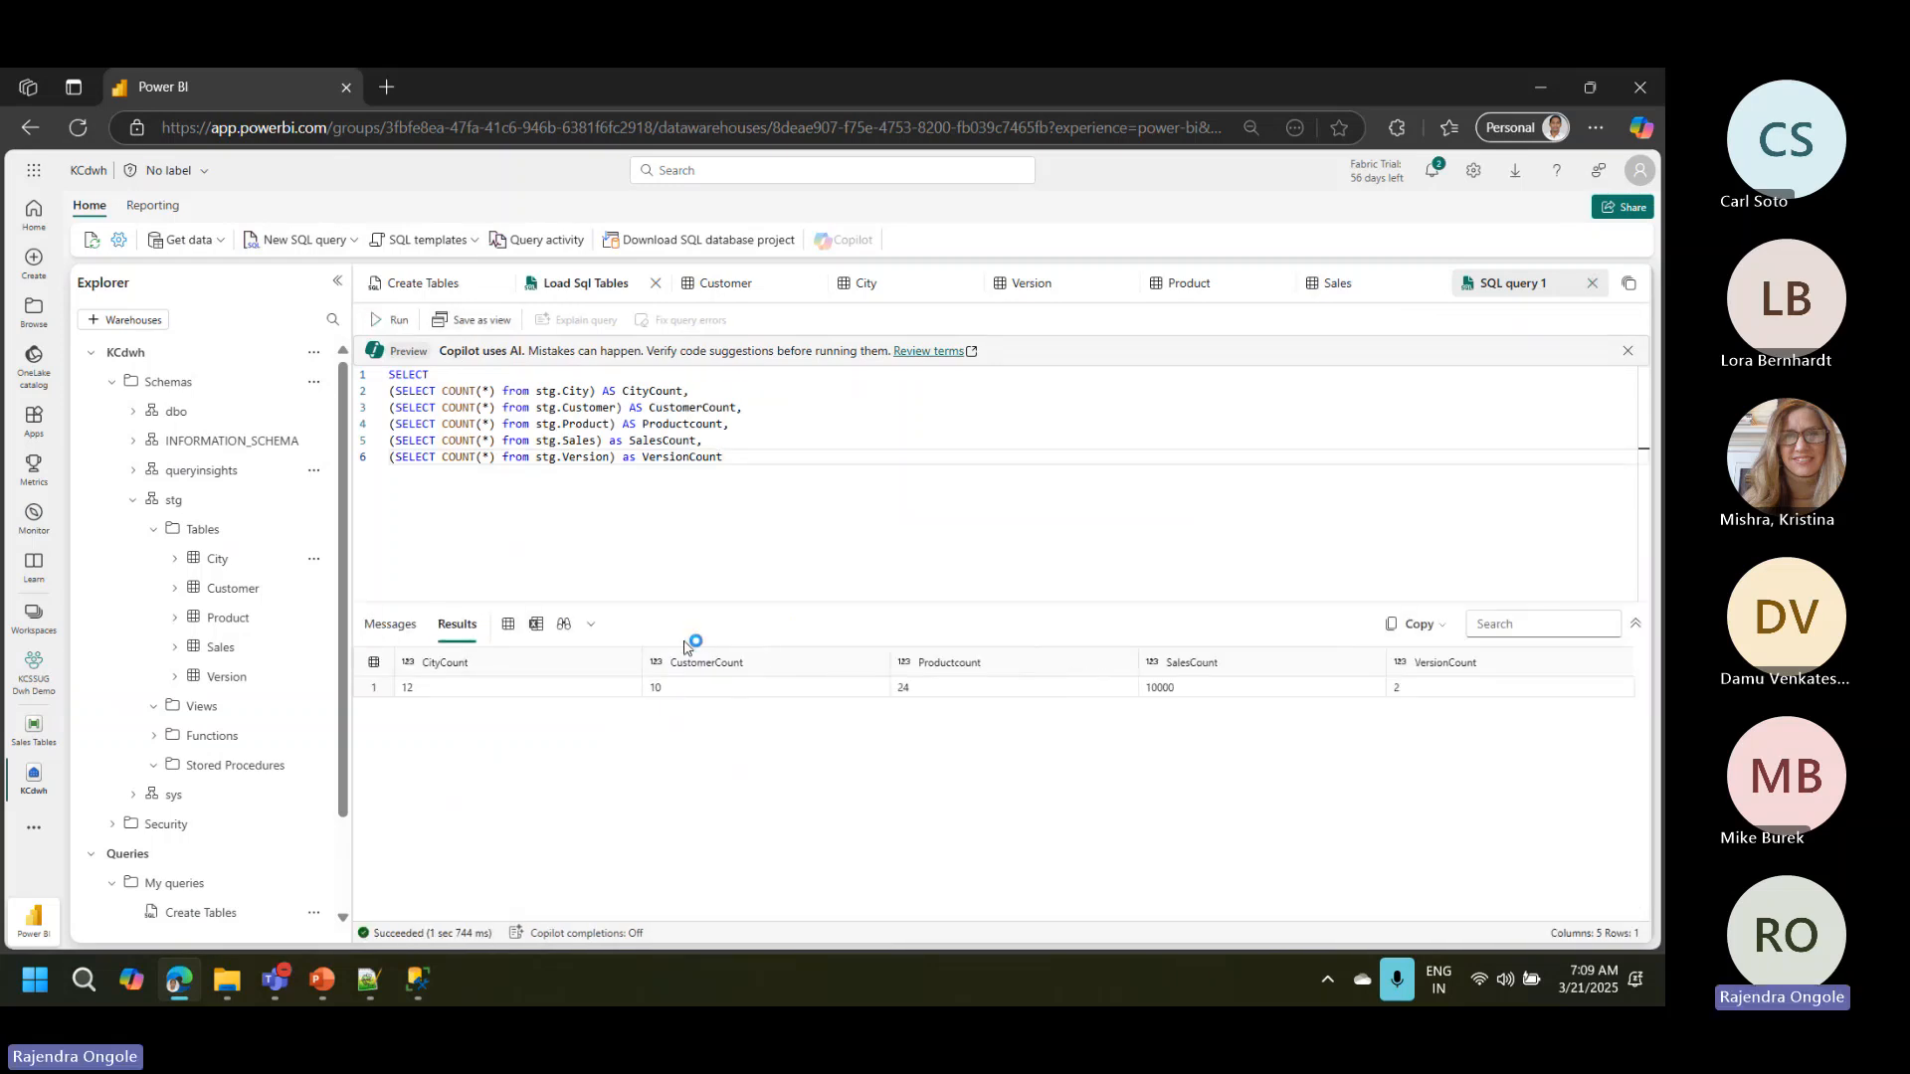
click(1175, 695)
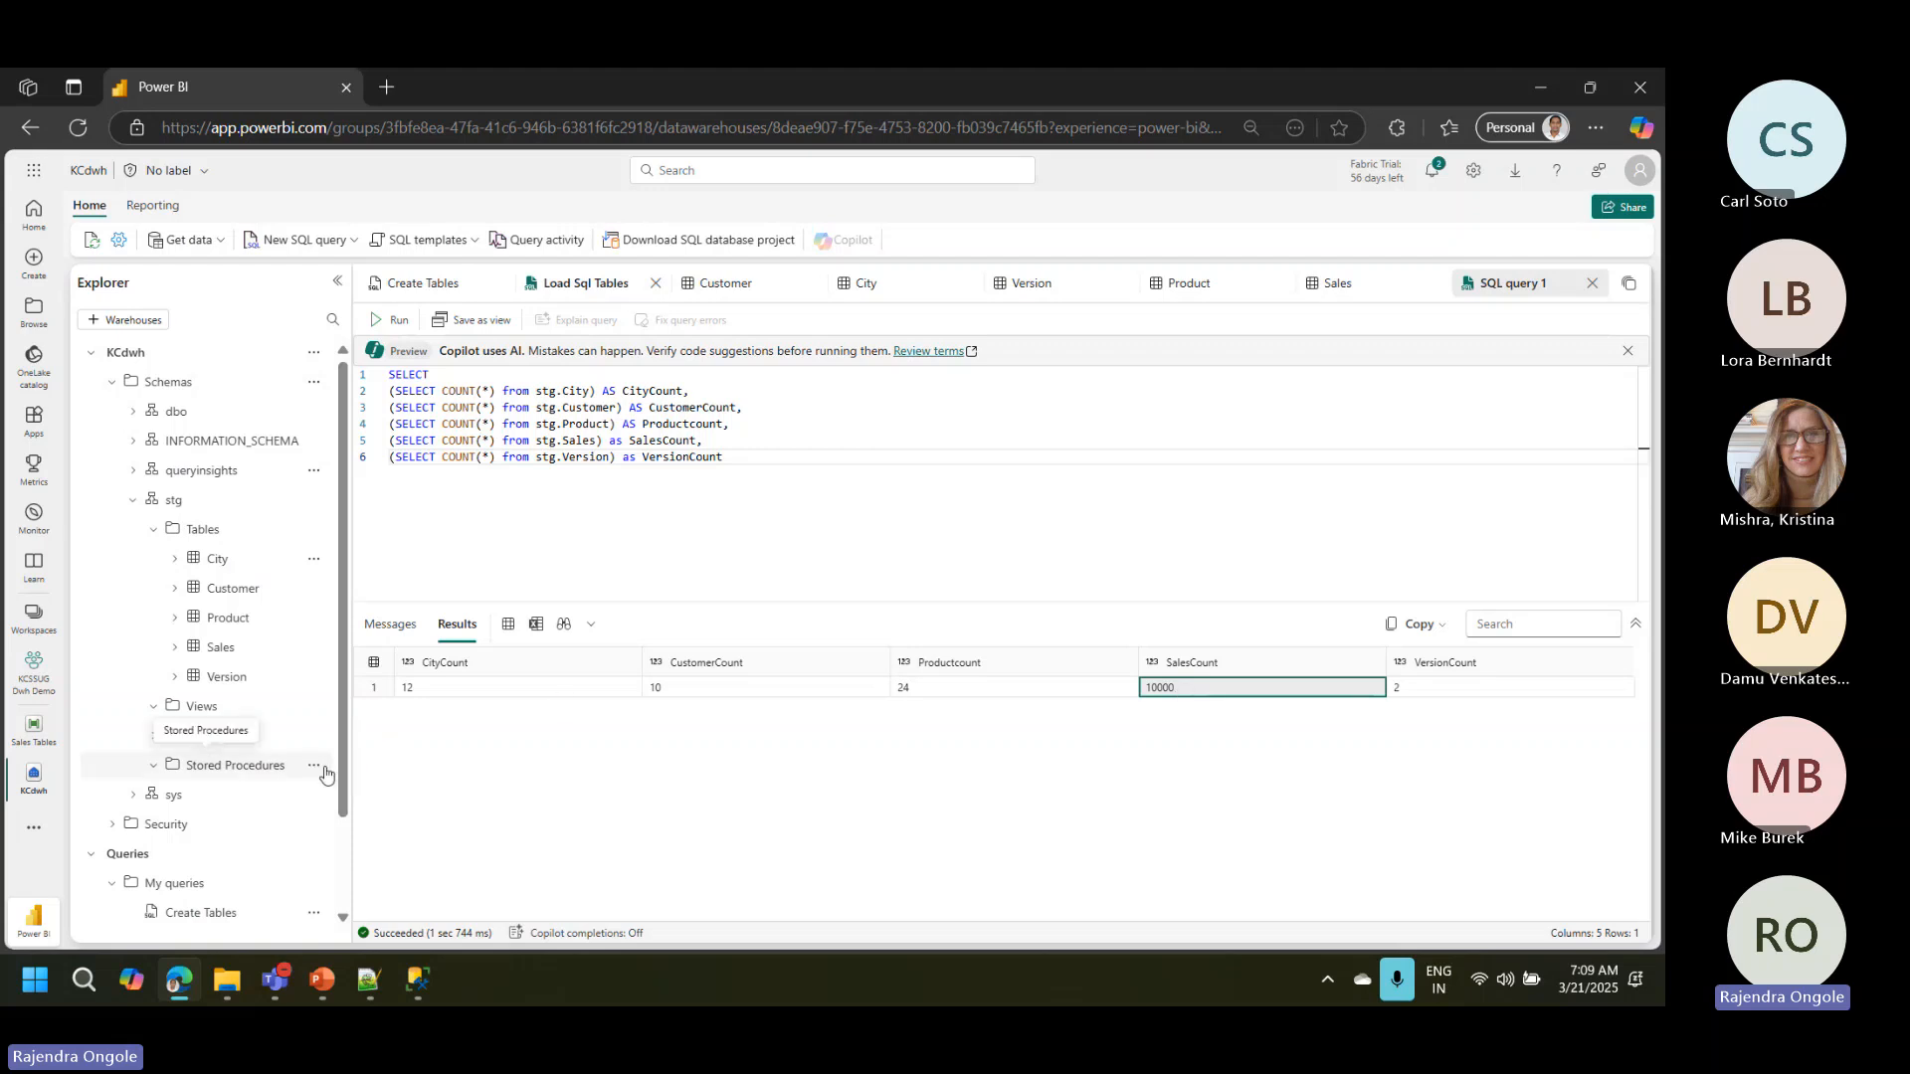
Step: Start a new stored procedure from the stg schema's Stored Procedures folder
click(313, 768)
click(398, 790)
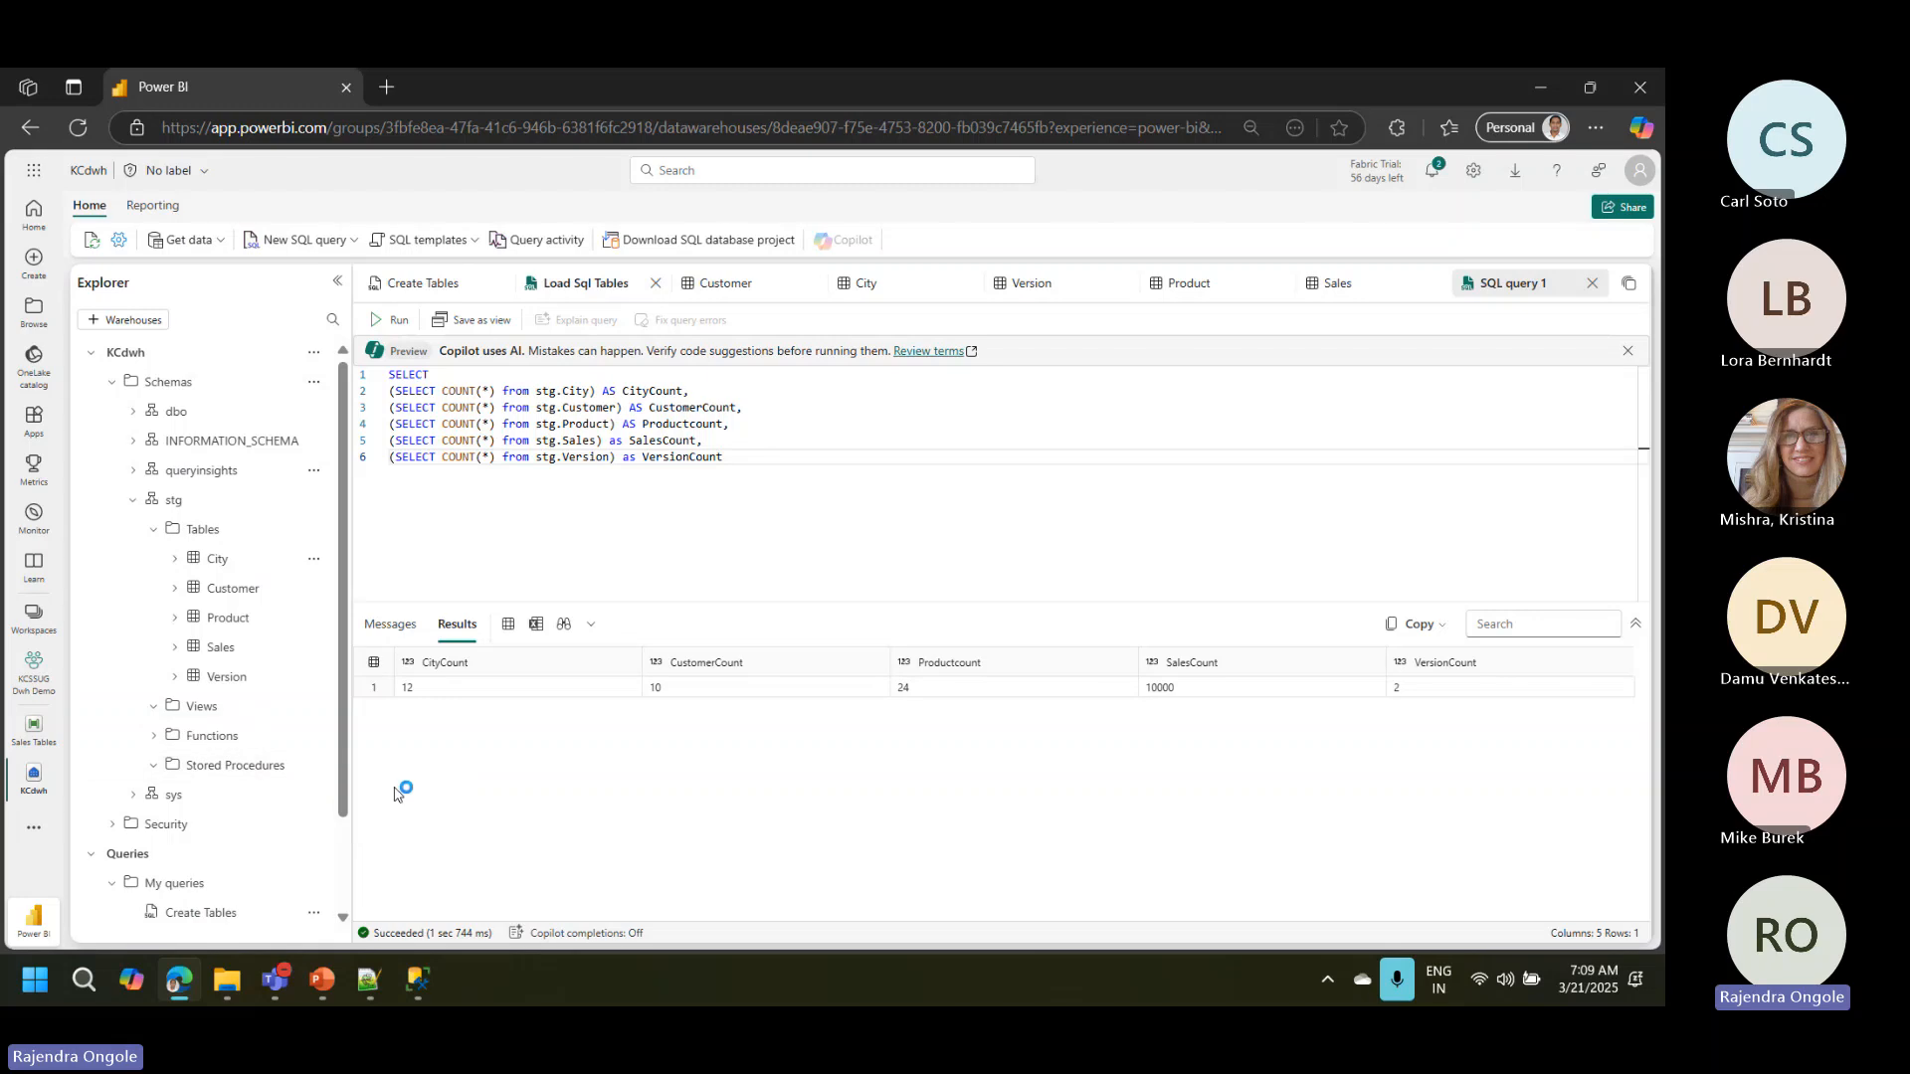
click(313, 766)
click(313, 766)
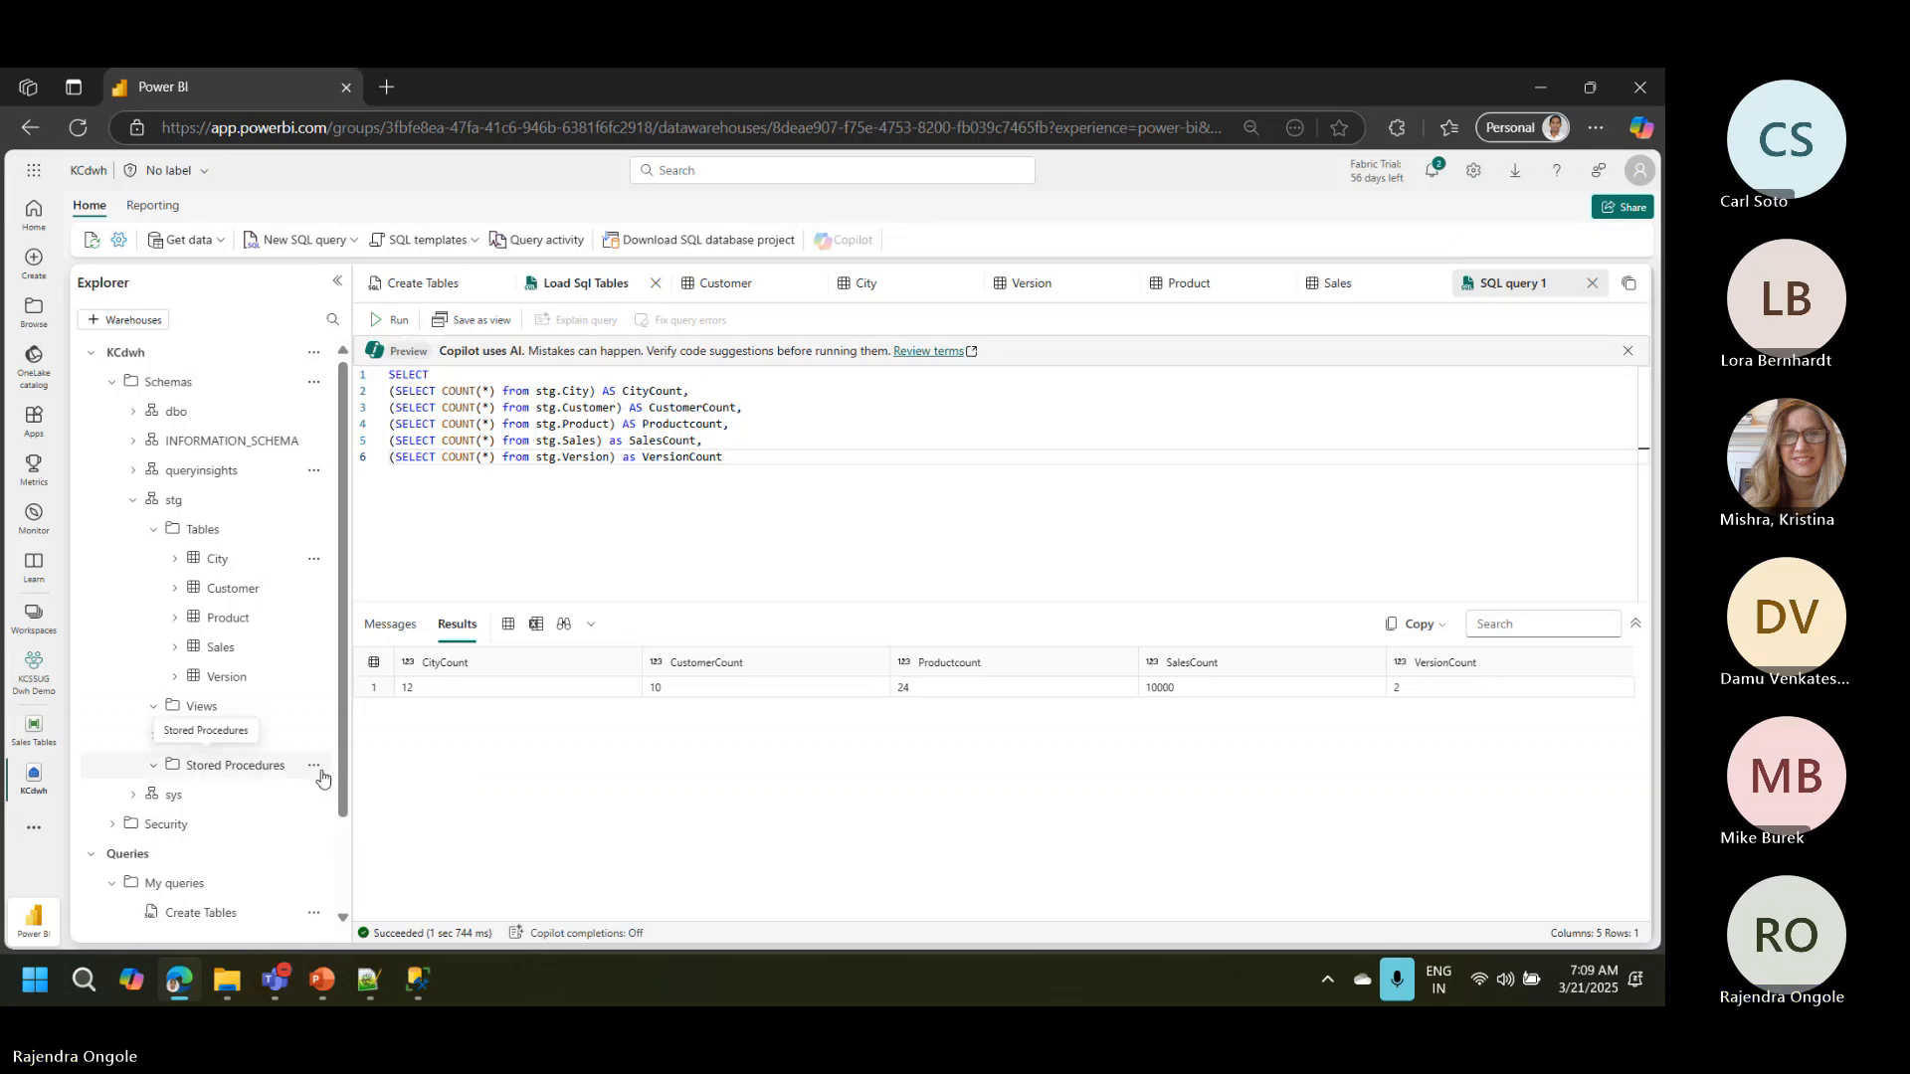
click(315, 767)
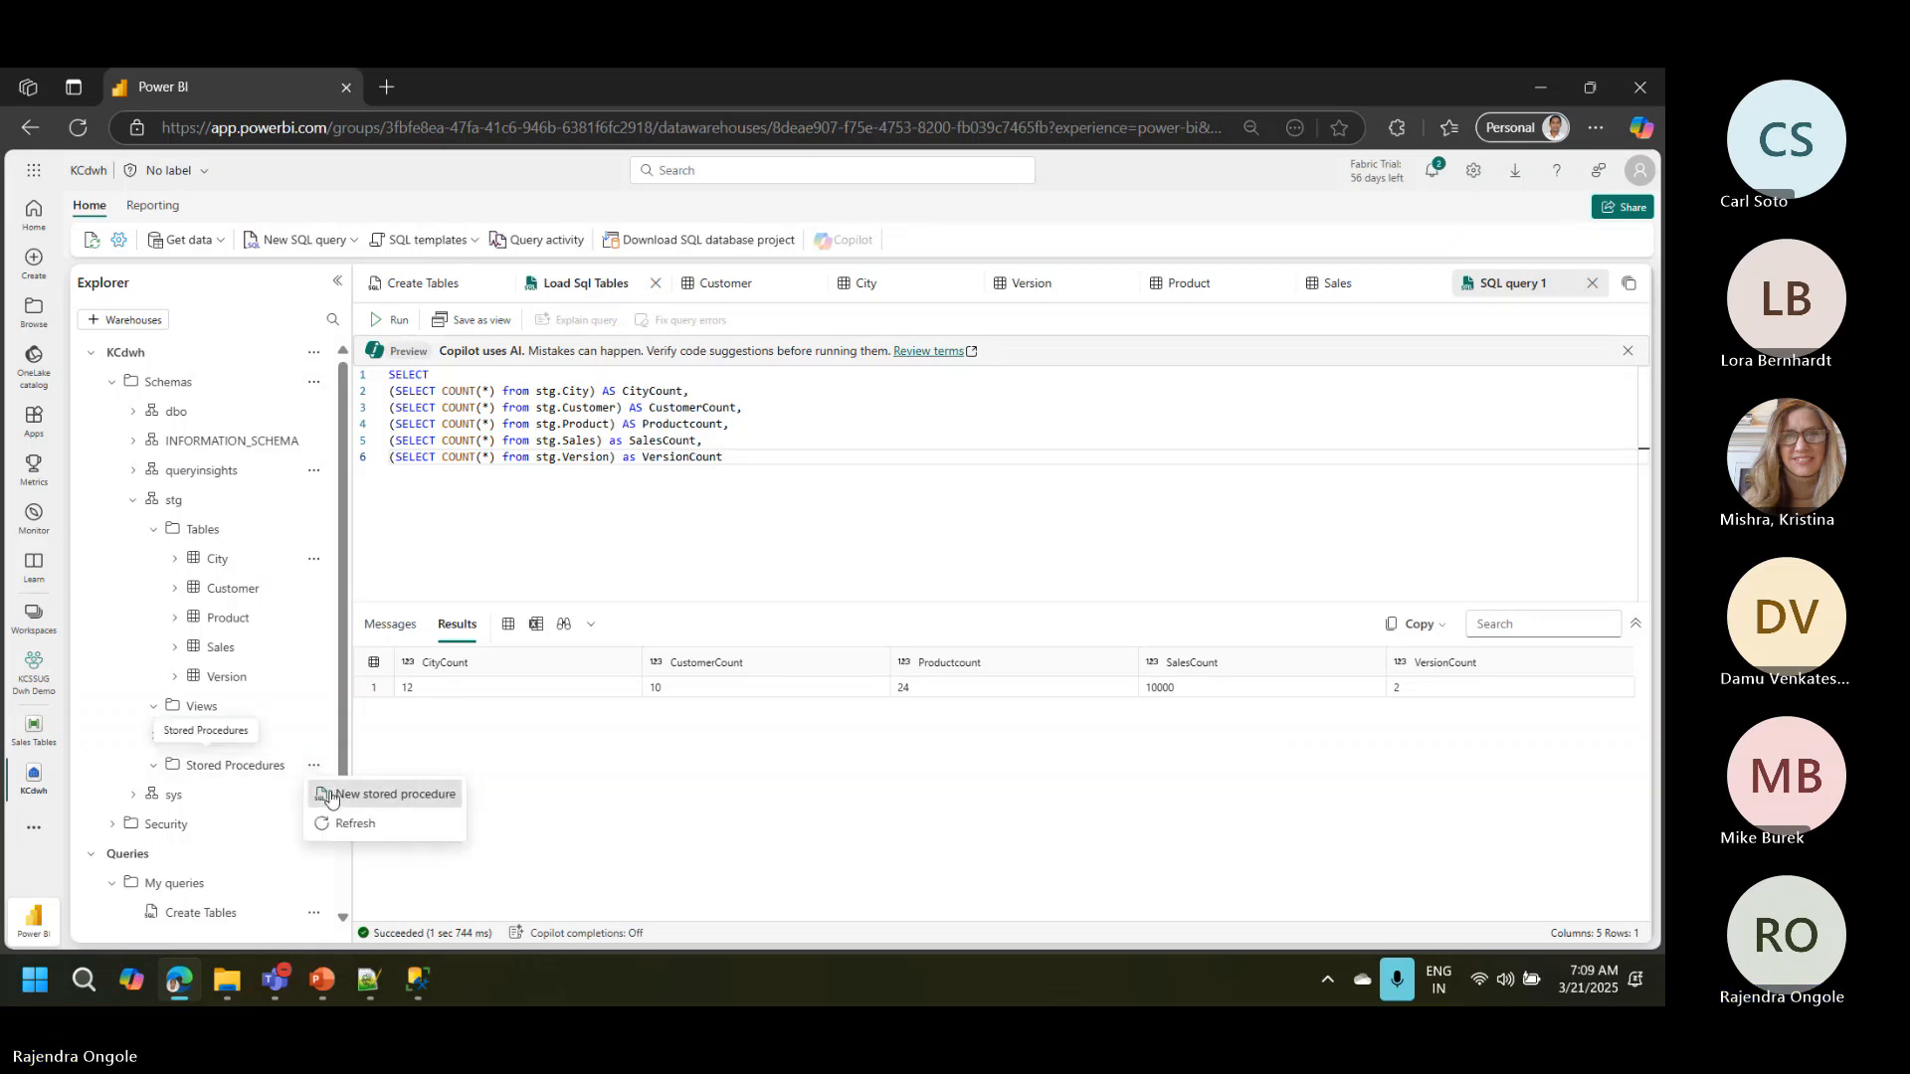
click(330, 796)
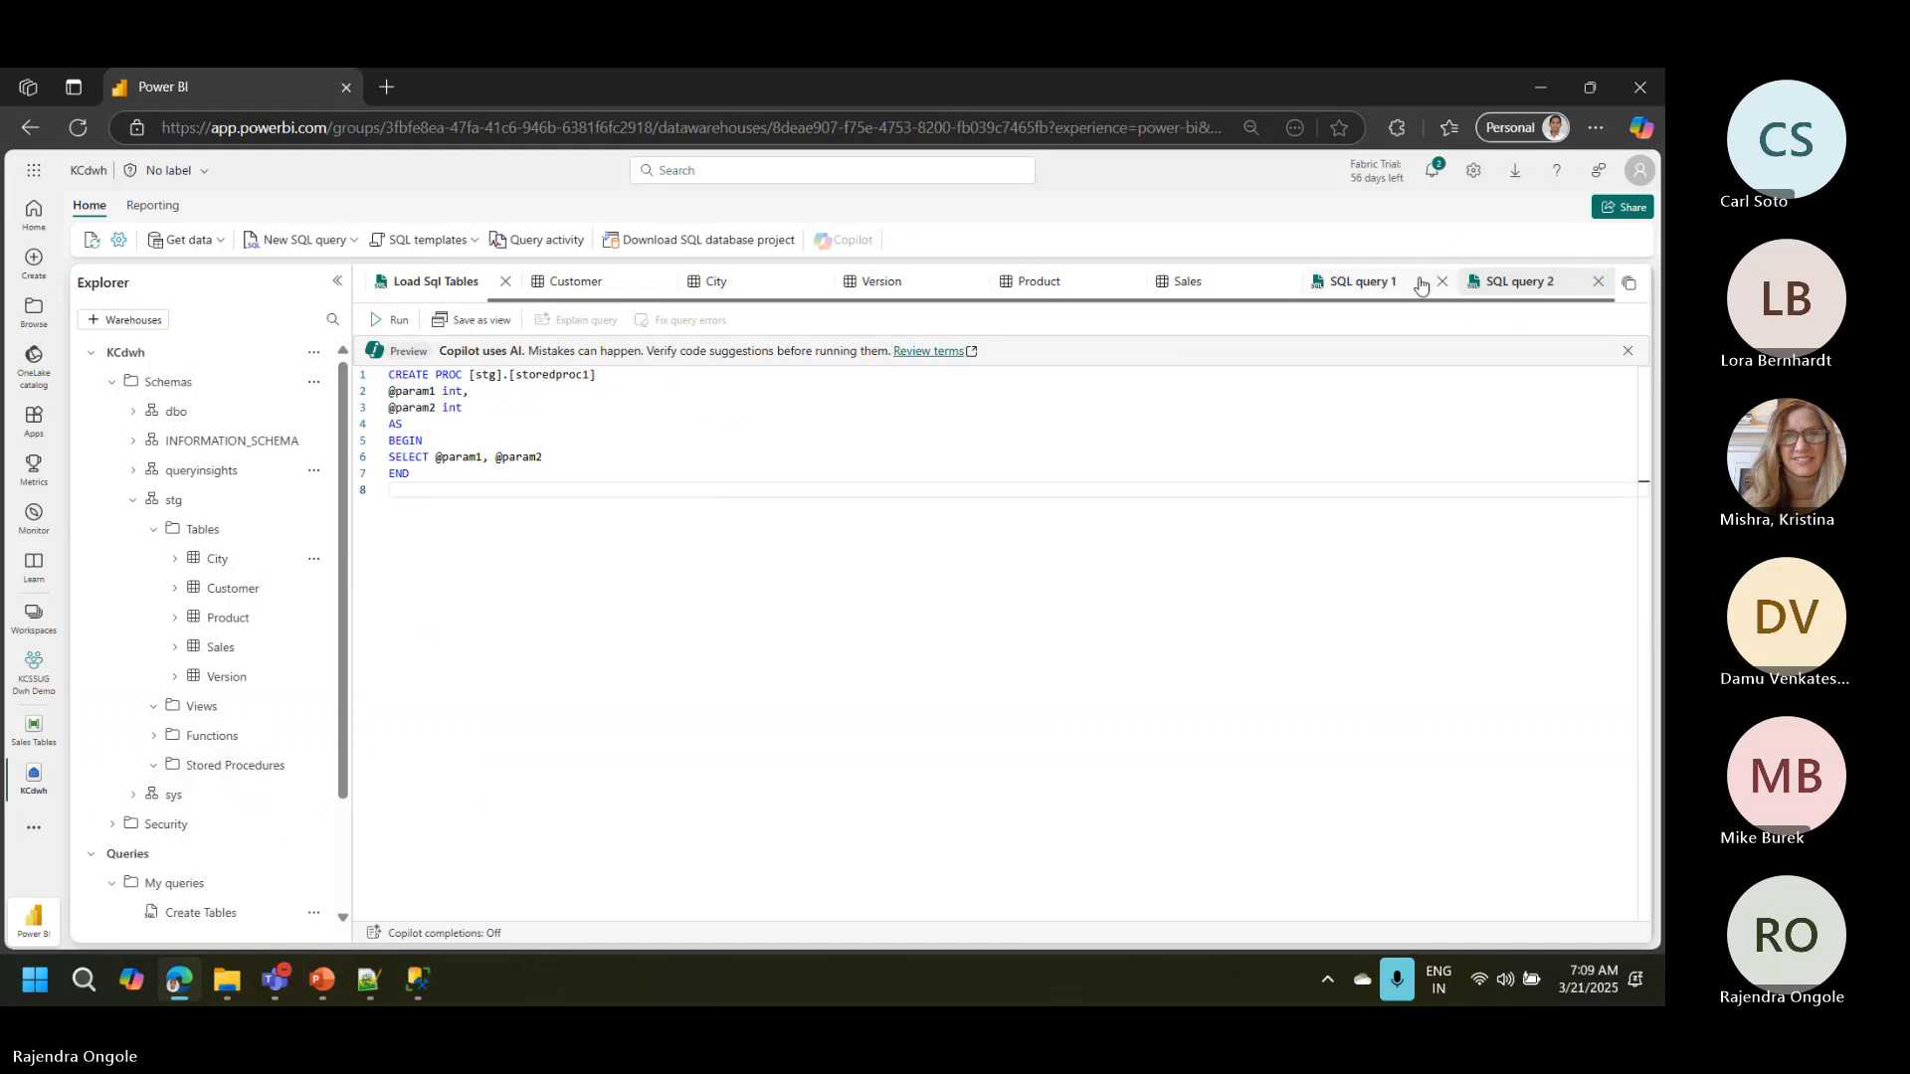
Step: Rename SQL query 1 as Count of tables
click(1362, 284)
right_click(1363, 286)
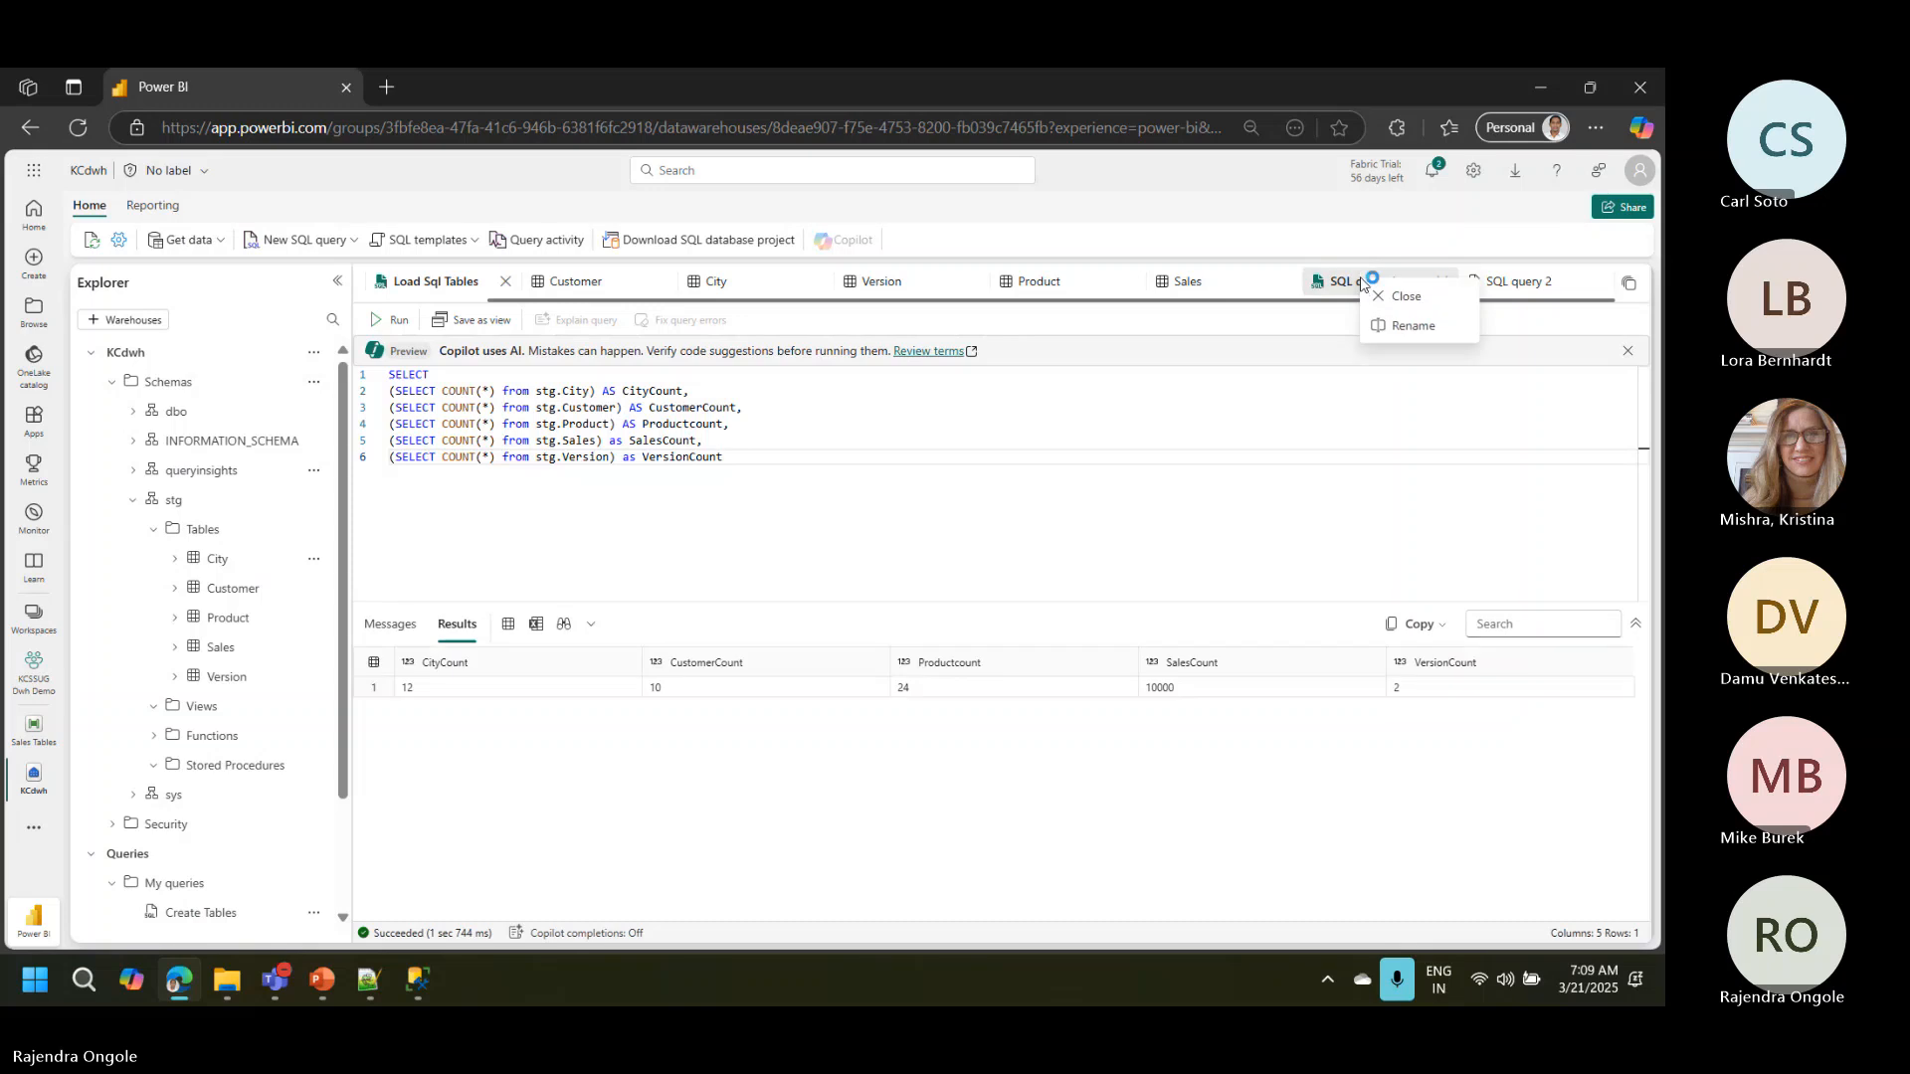
click(1409, 327)
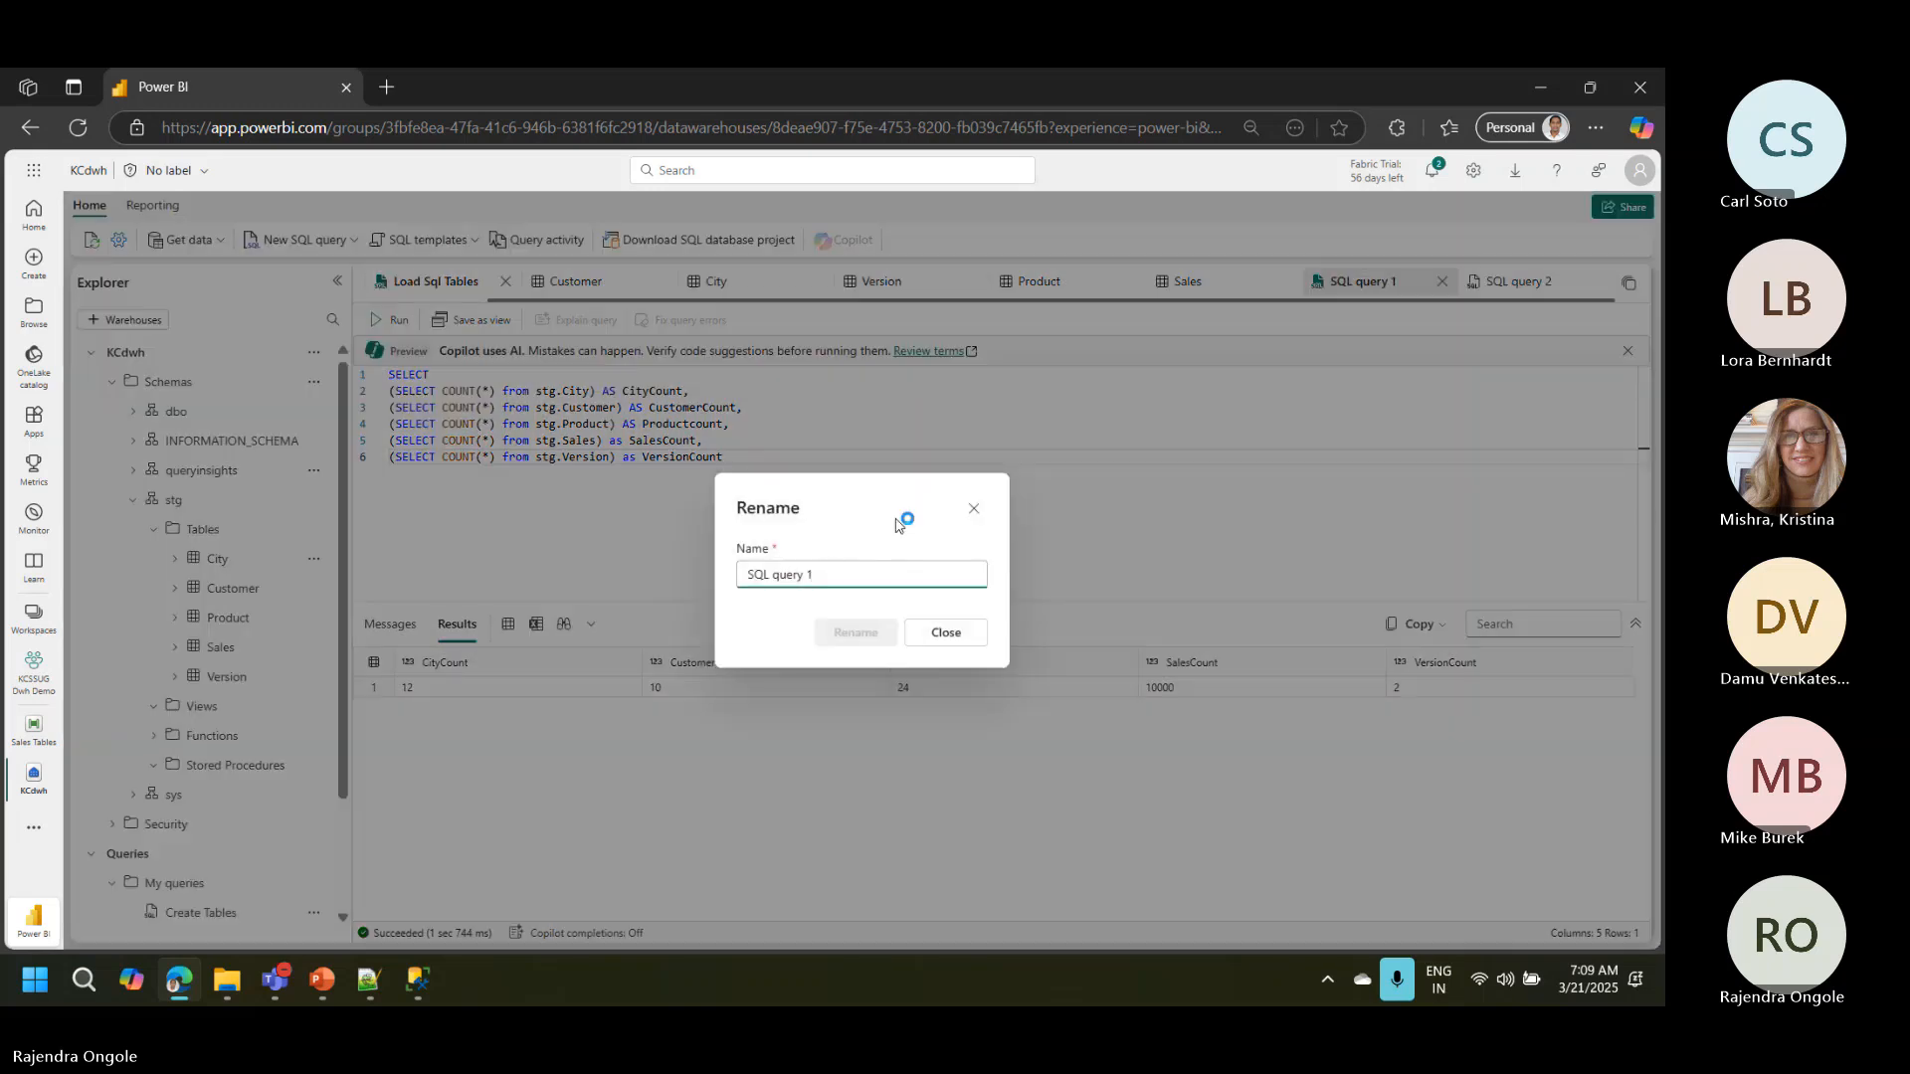
triple_click(876, 573)
text(Se)
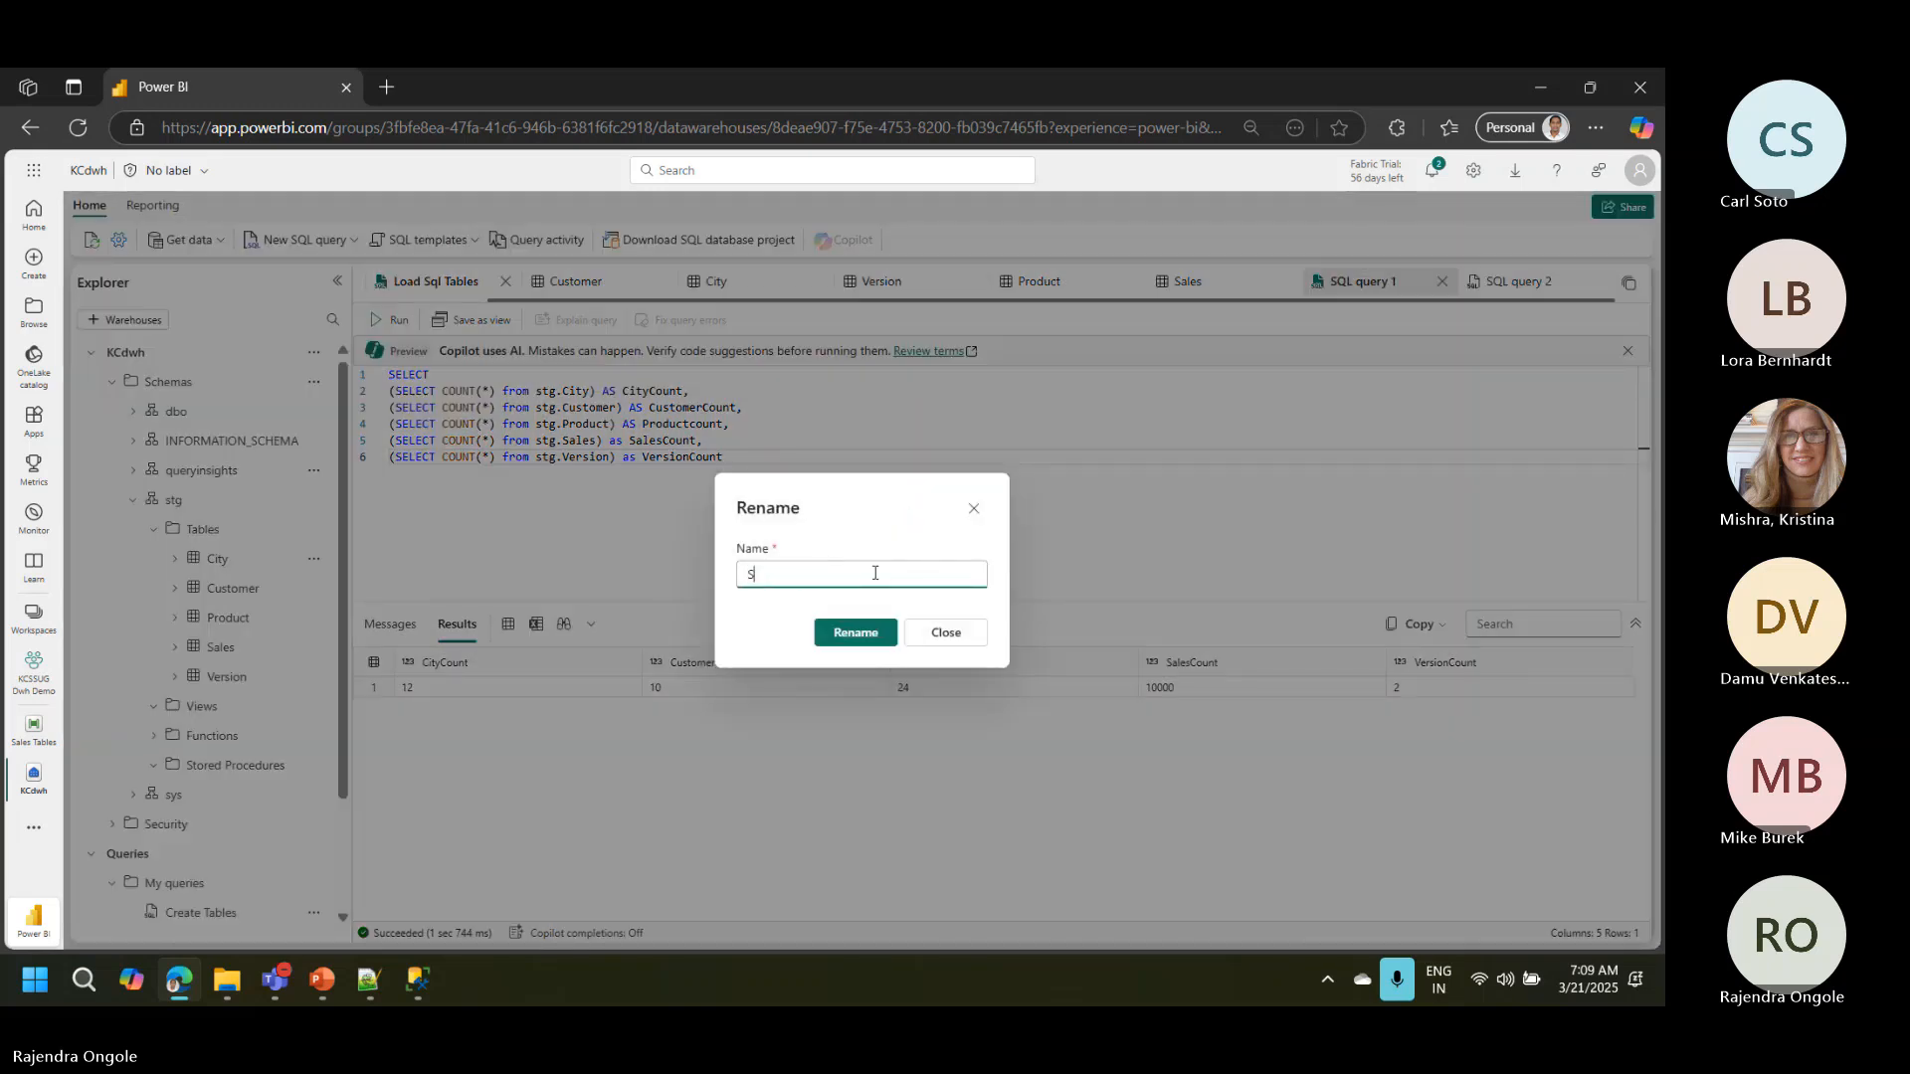
key(BackSpace)
key(BackSpace)
text(Count of tables)
key(Return)
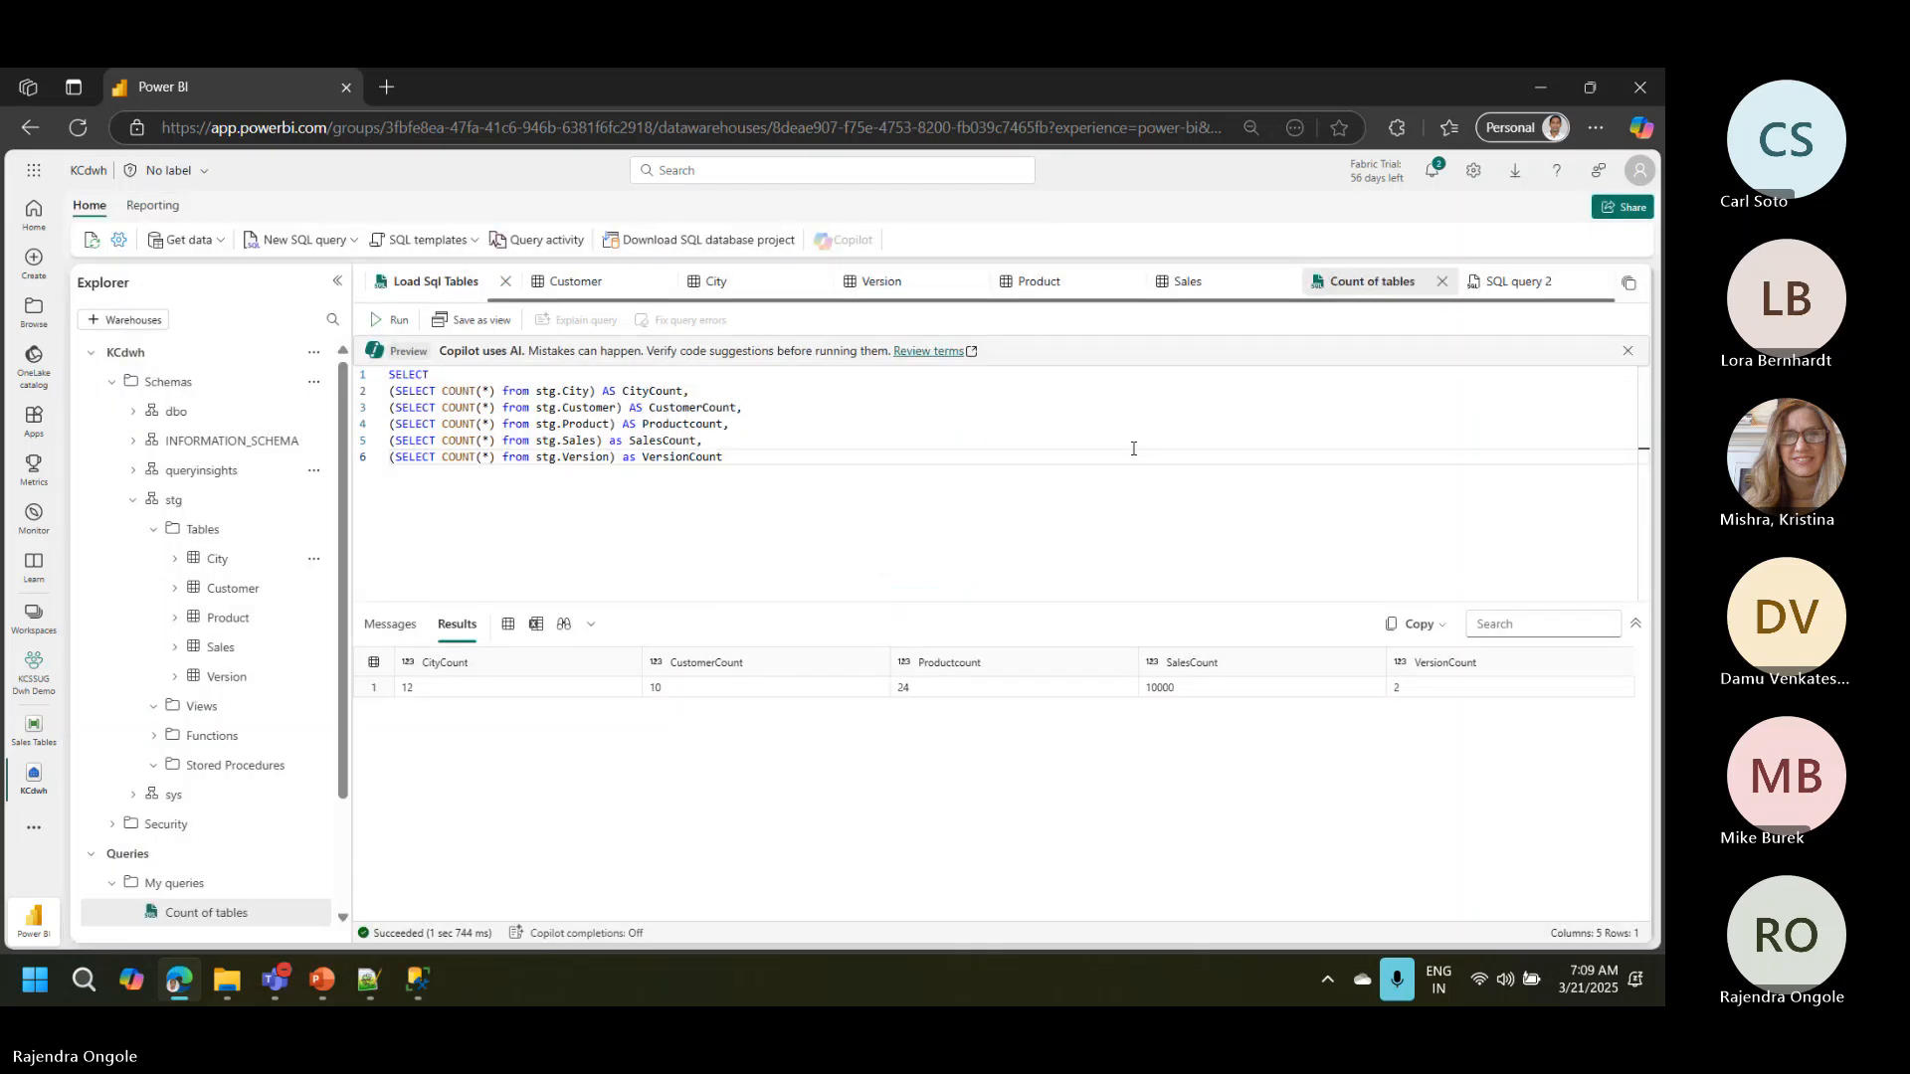
Step: Copy the stg.Clearstagingtables procedure script from the SQL file in Notepad++ and return to SQL query 2 in the browser
click(1519, 282)
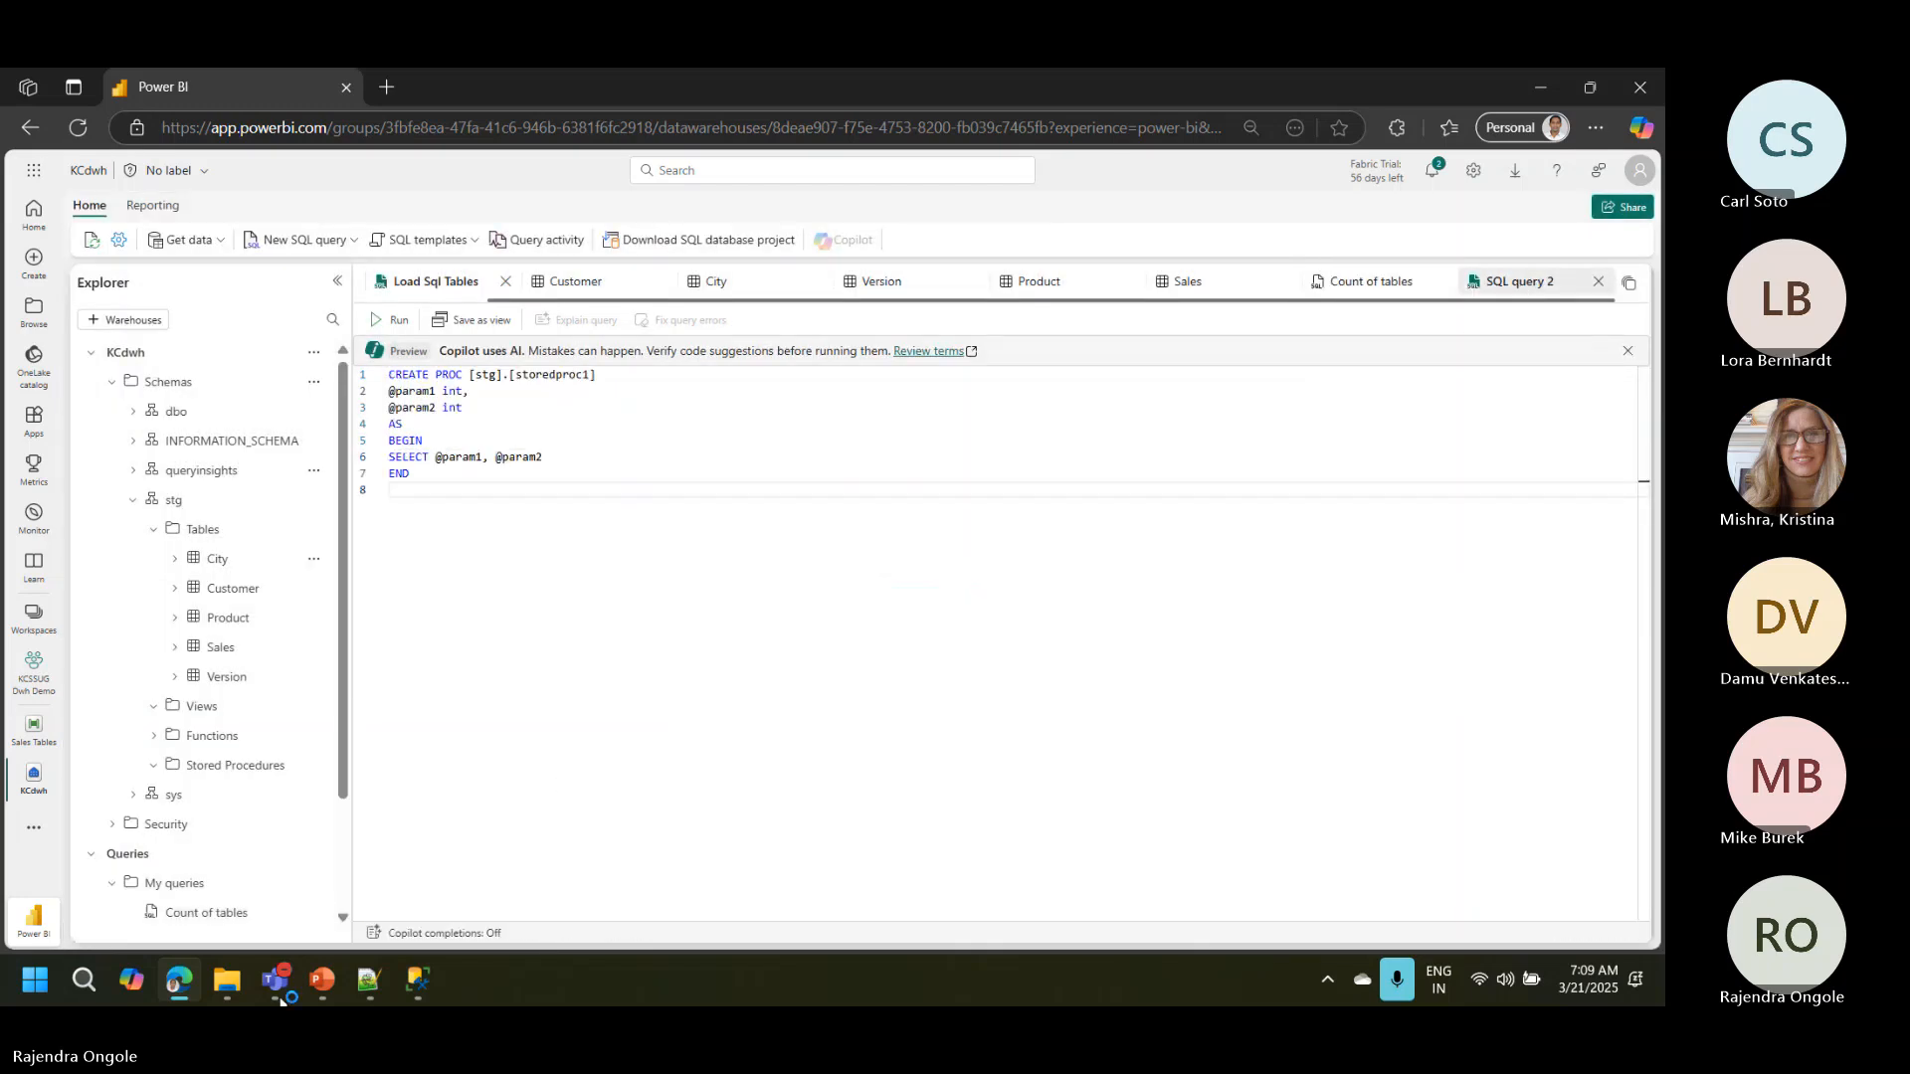
click(370, 985)
drag(117, 772, 32, 700)
key(alt+Tab)
click(652, 424)
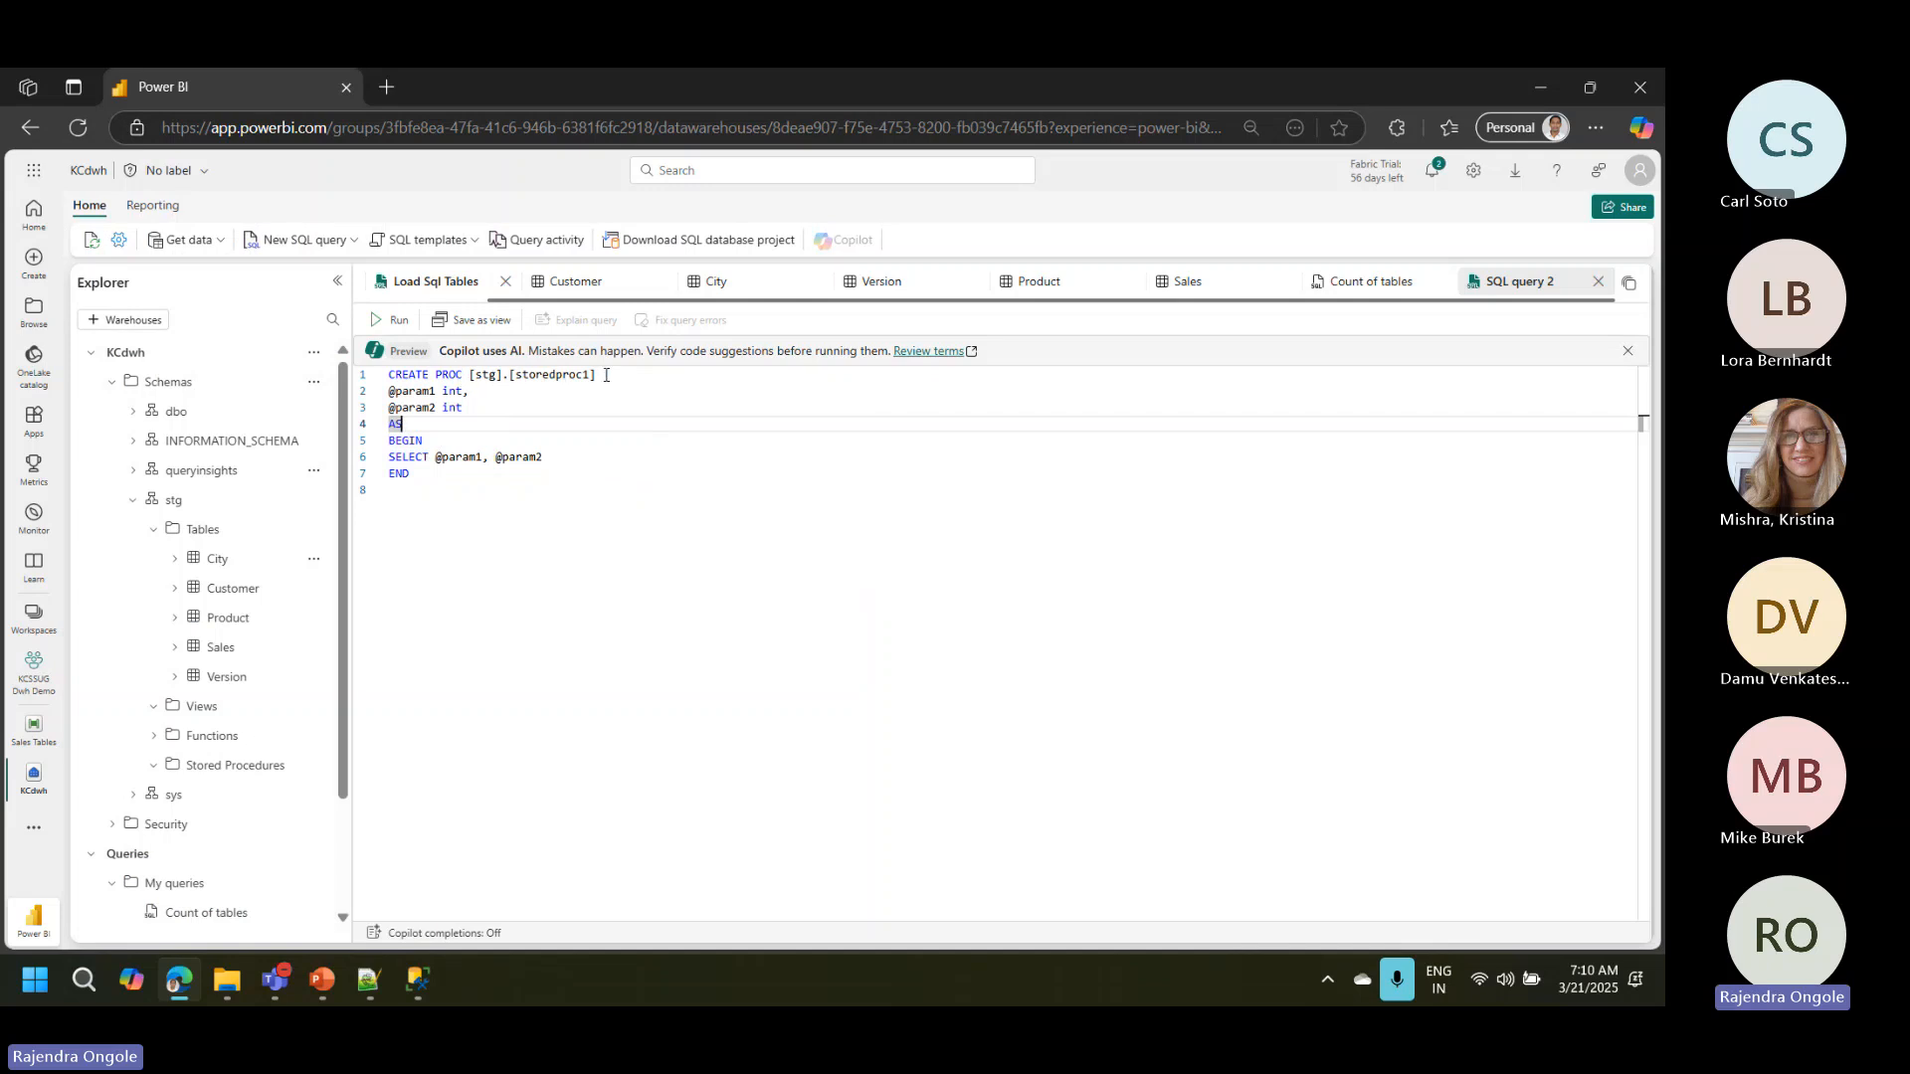
Step: Replace the template's procedure name storedproc1 with clearstagingtables in the stg schema
drag(598, 375, 508, 374)
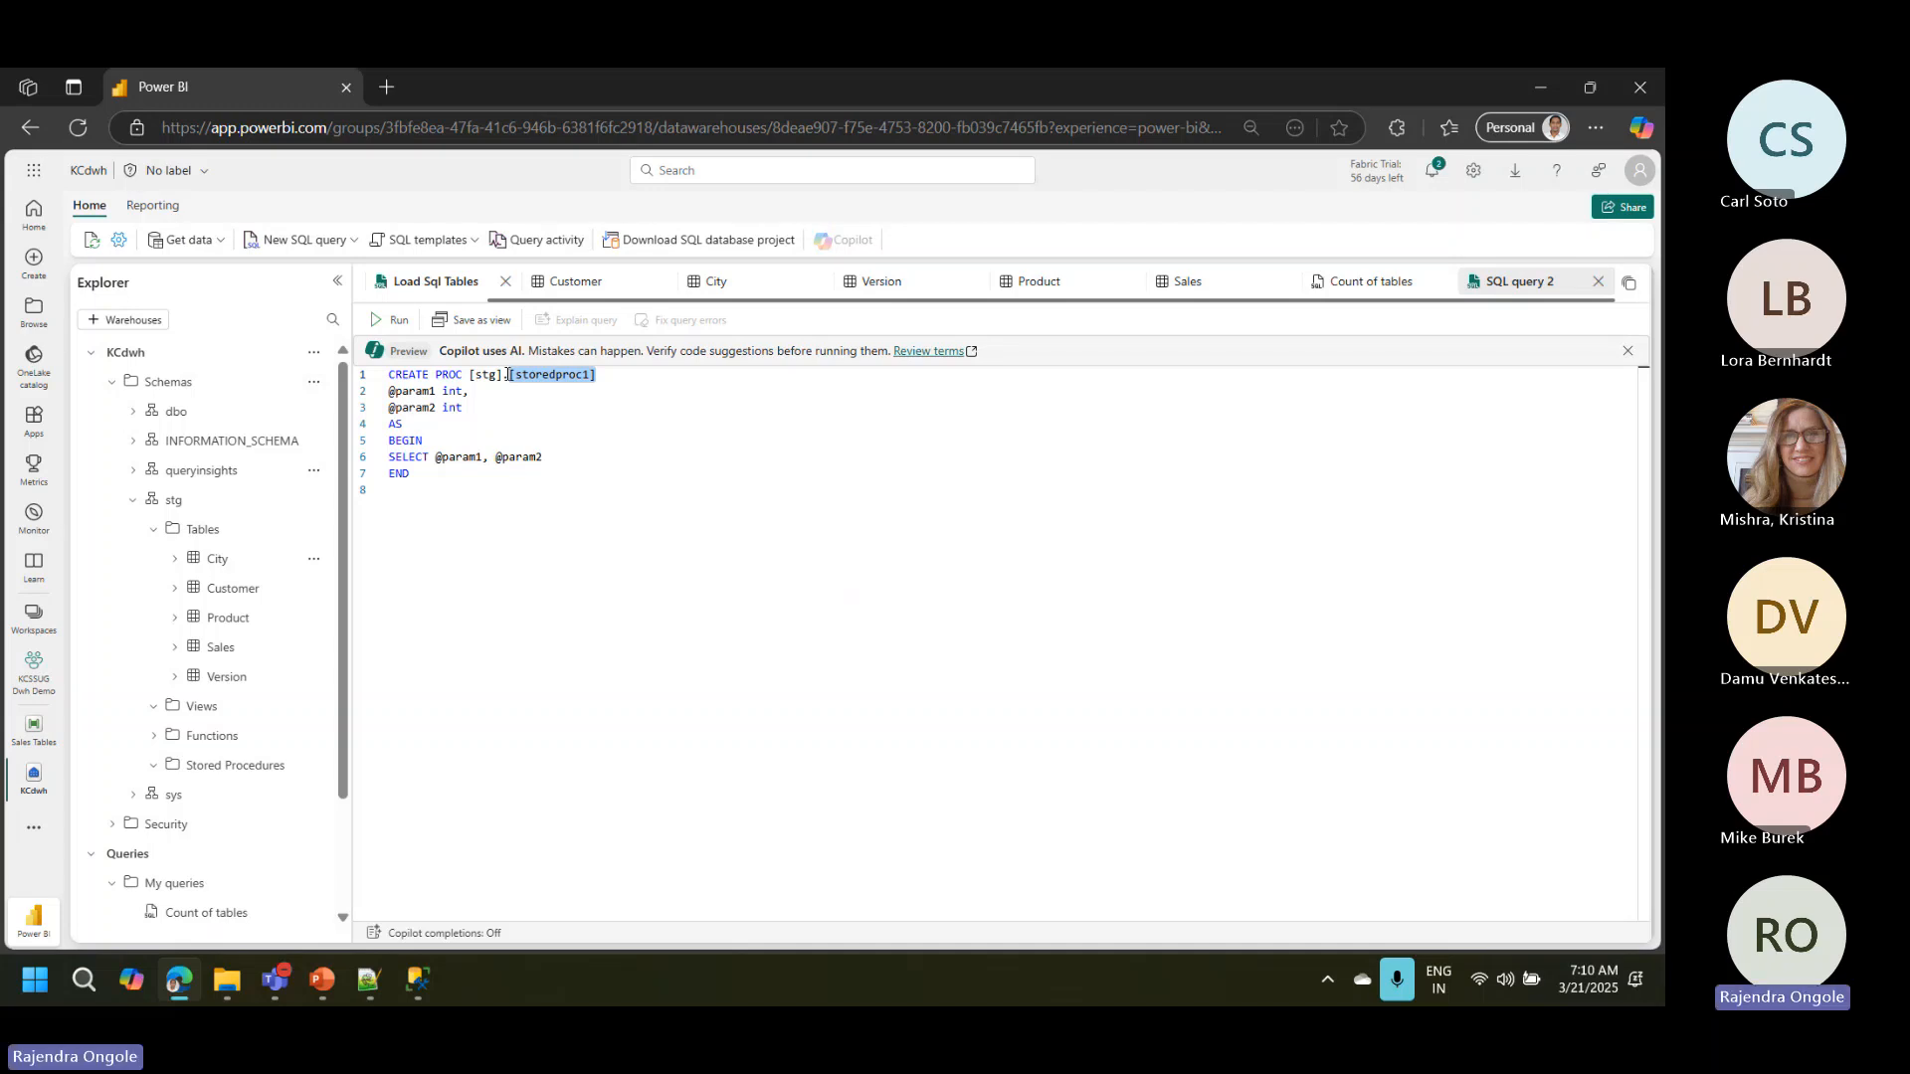
text(clearsta)
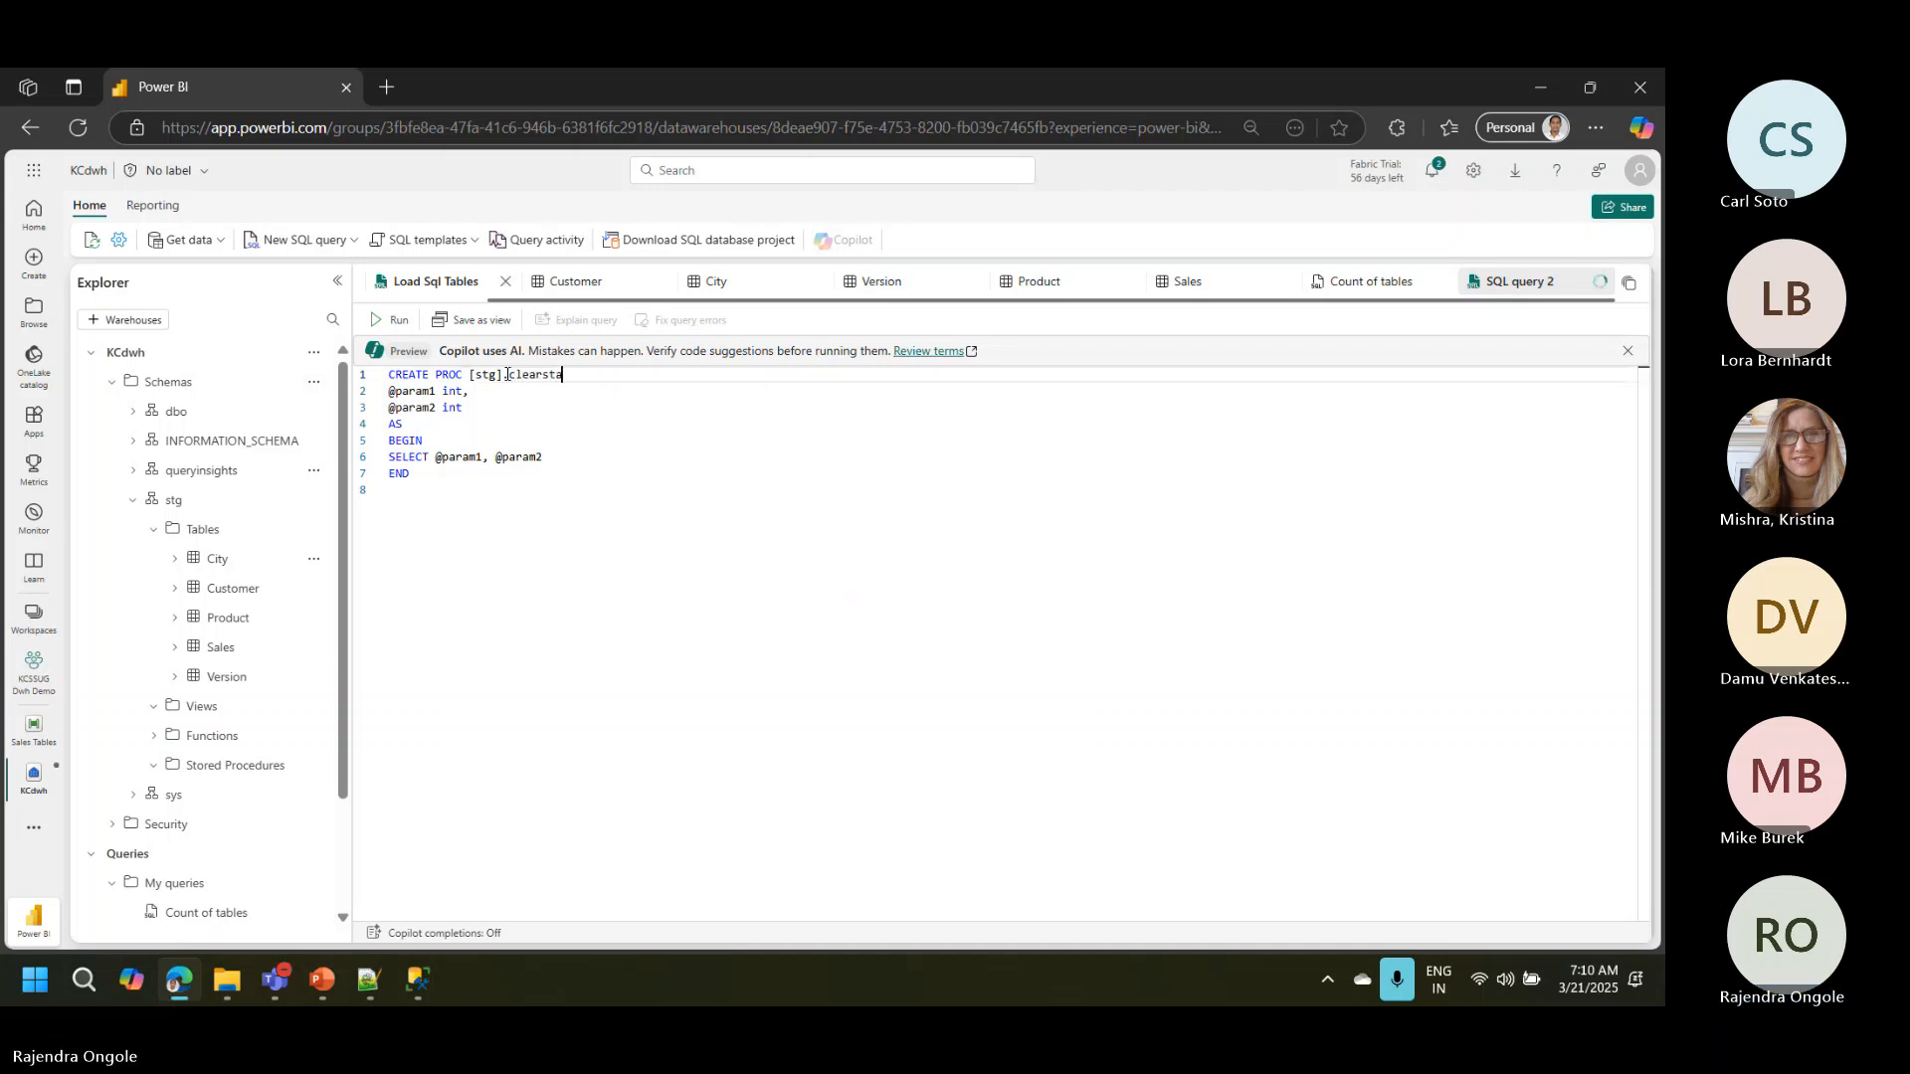
text(ging tabl)
key(BackSpace)
key(BackSpace)
key(BackSpace)
key(BackSpace)
Step: Remove the two parameter declarations and the SELECT statement from the procedure template
key(BackSpace)
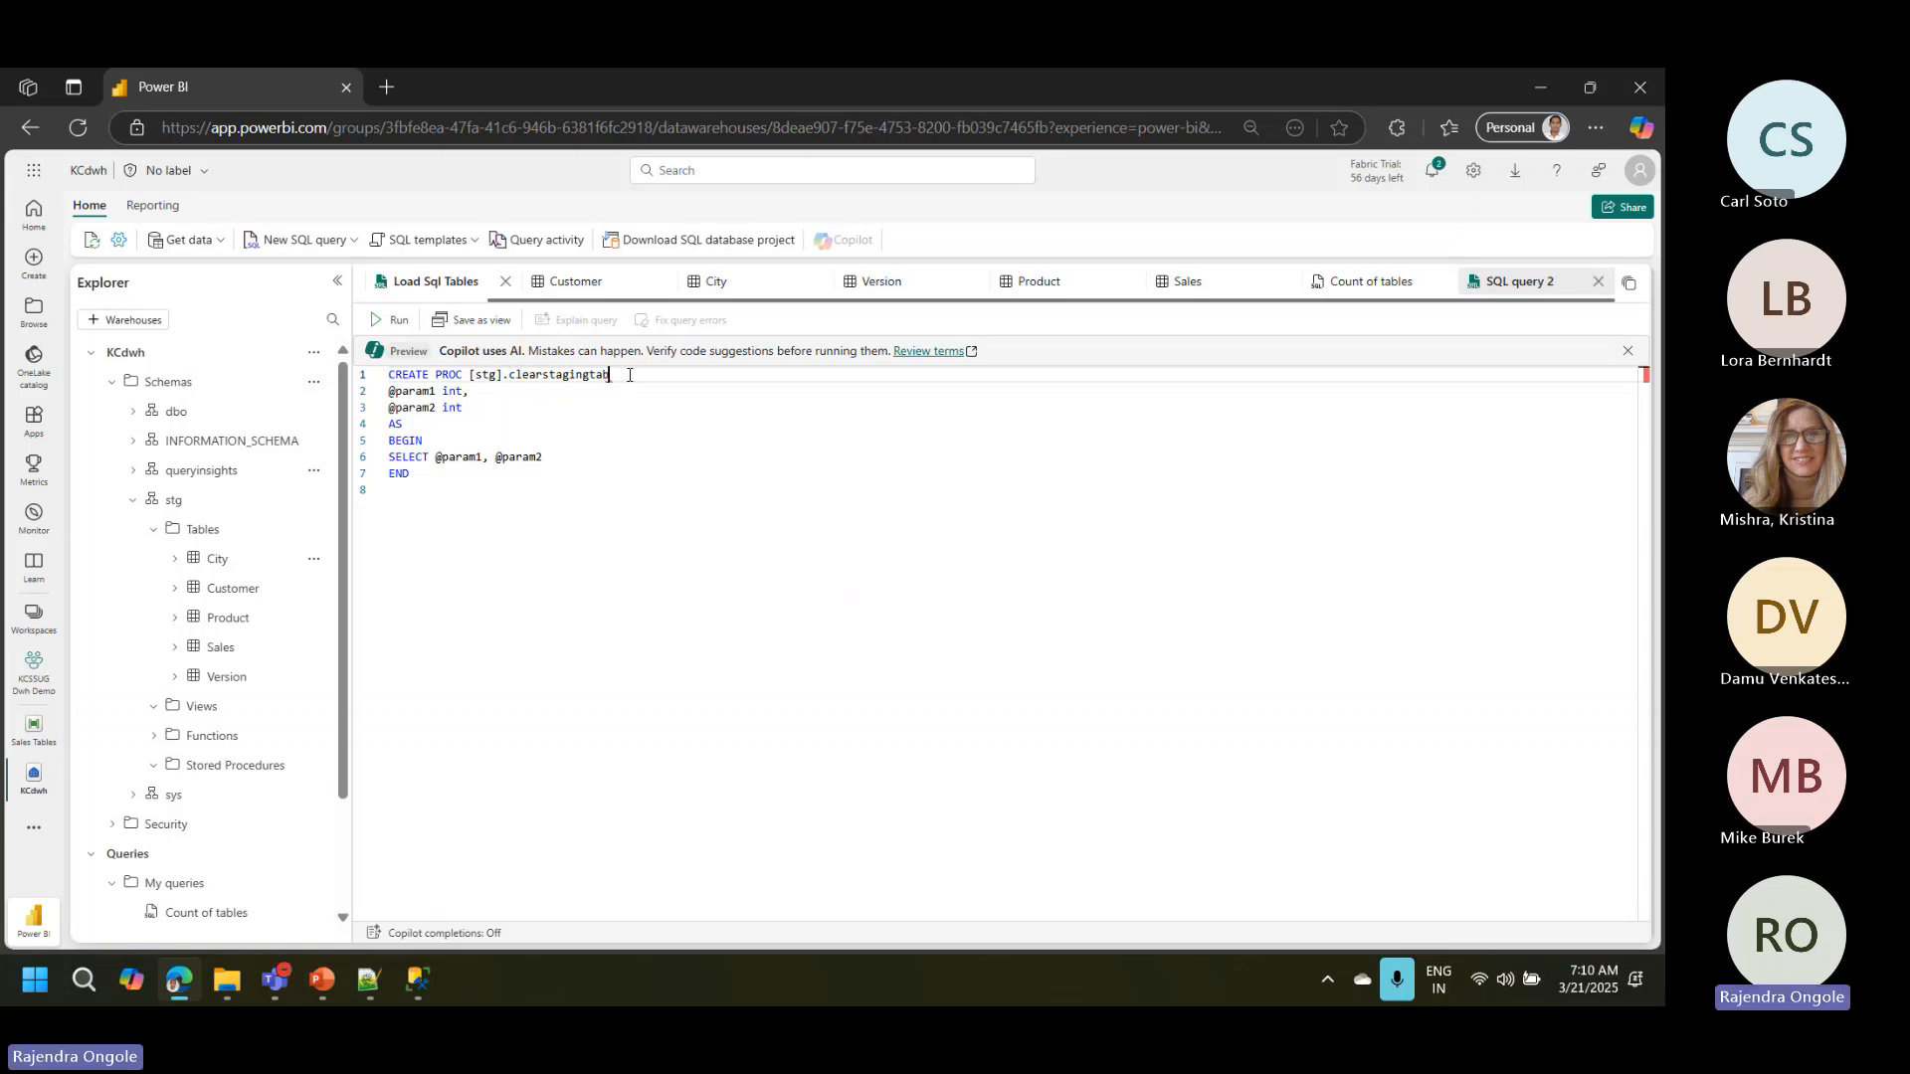
text(tables)
drag(466, 409, 384, 392)
key(BackSpace)
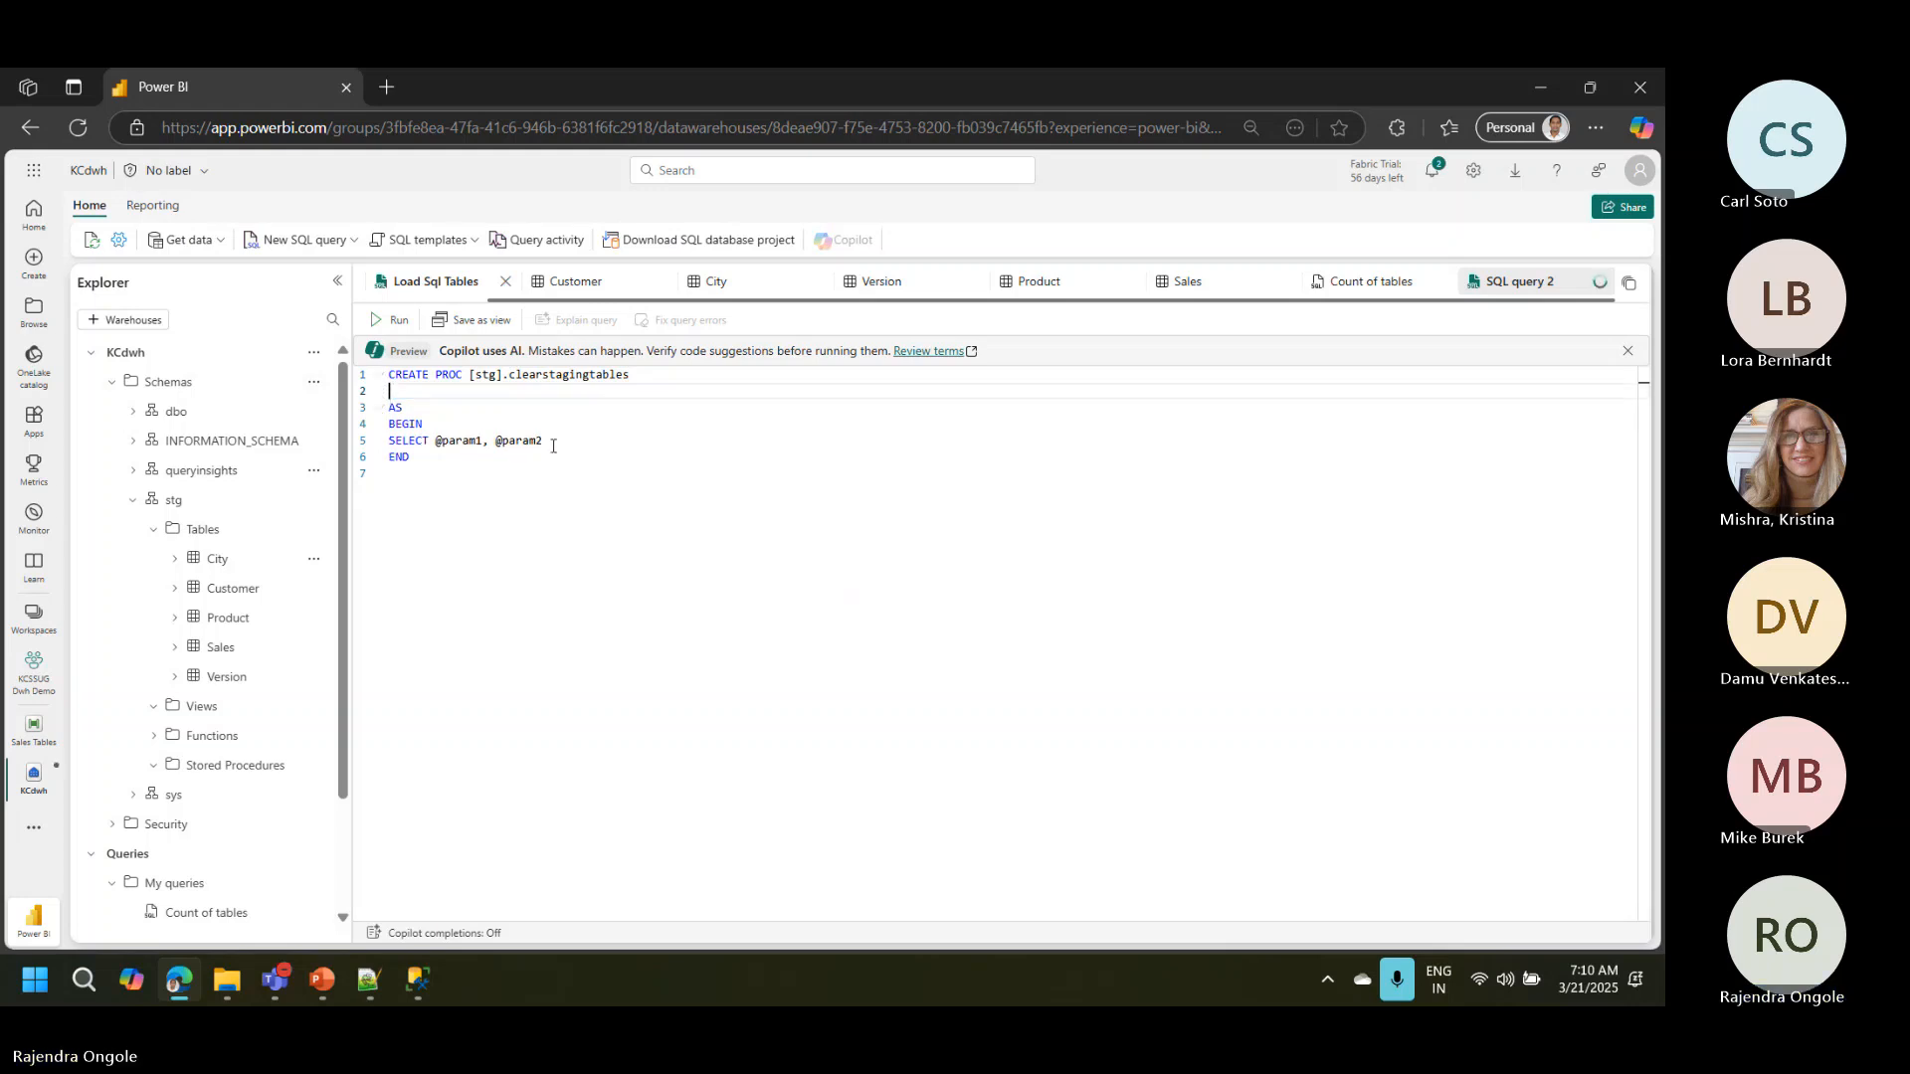
drag(543, 440, 386, 443)
Step: Write DELETE table stg.Sales as the procedure's body between BEGIN and END
key(BackSpace)
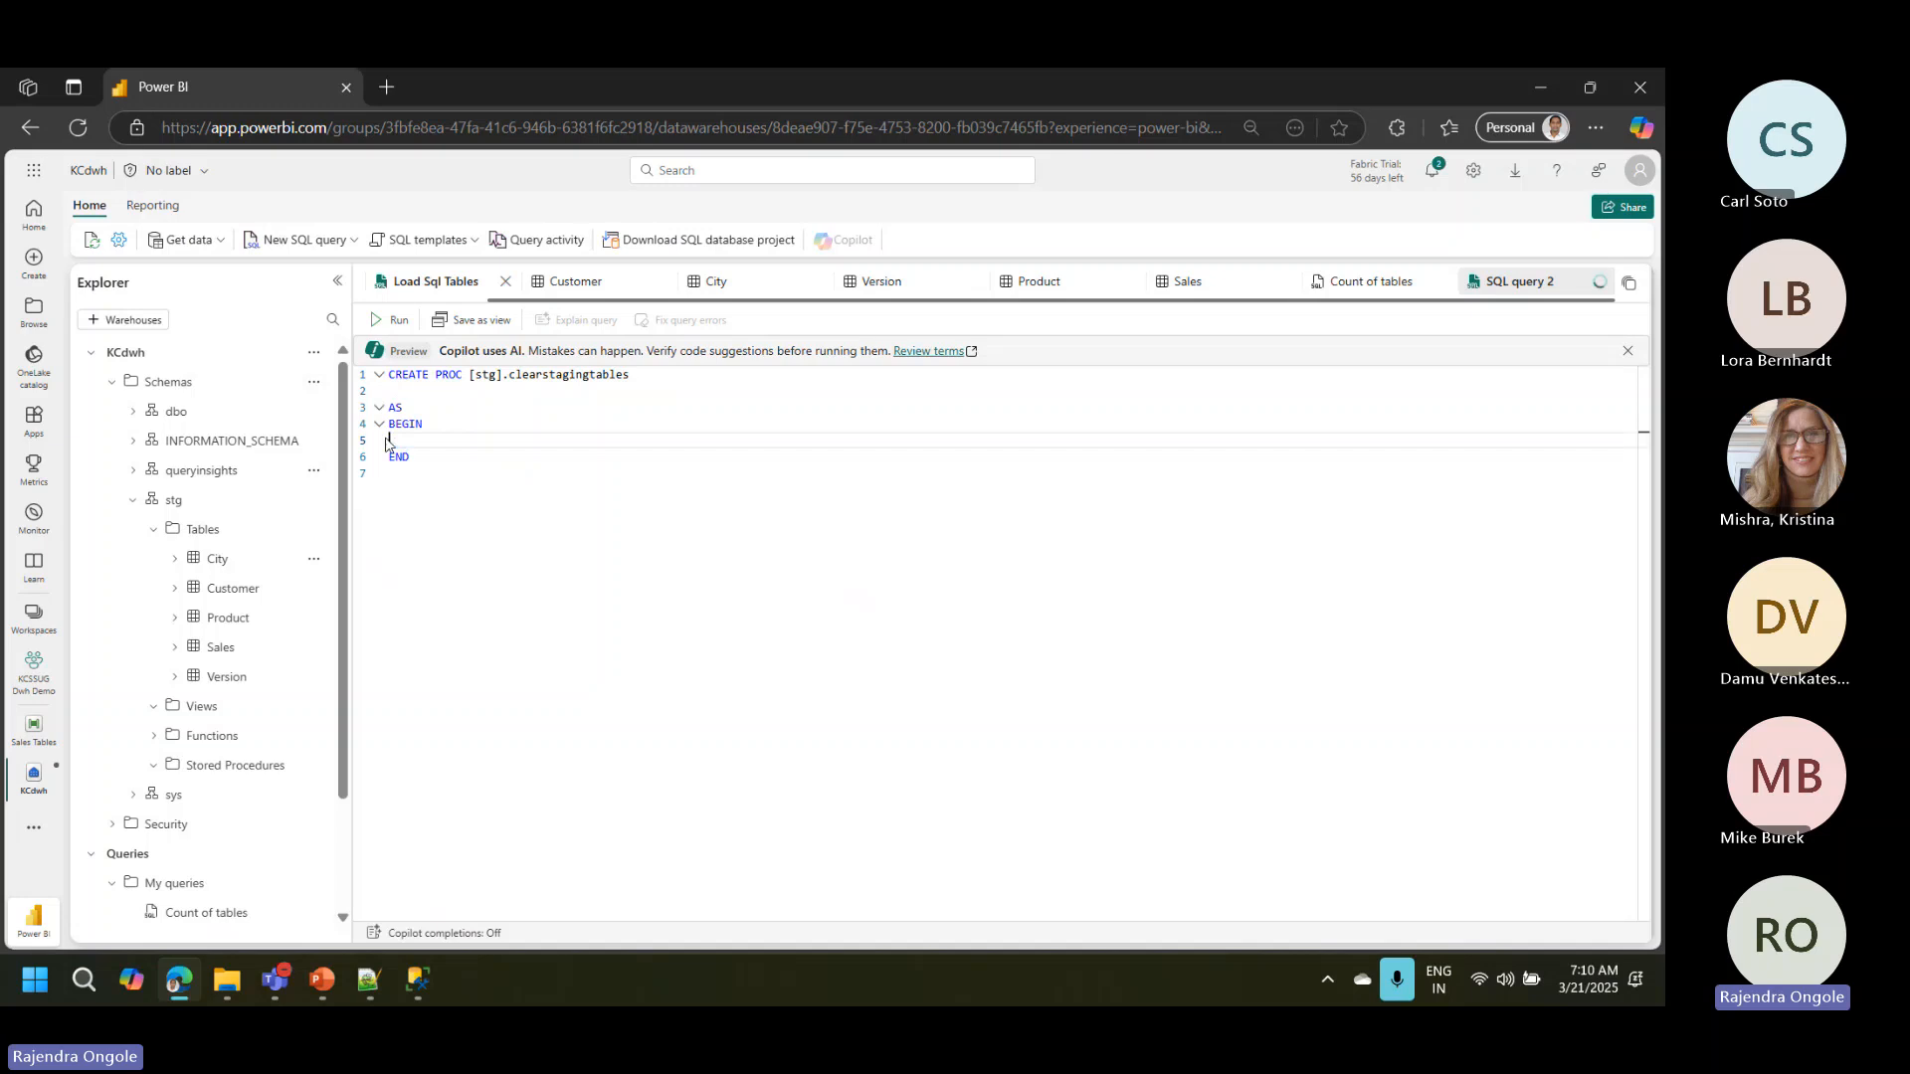
text(DECLARE)
key(BackSpace)
key(BackSpace)
key(BackSpace)
key(BackSpace)
key(BackSpace)
key(BackSpace)
key(BackSpace)
text(delet)
key(Tab)
text(table )
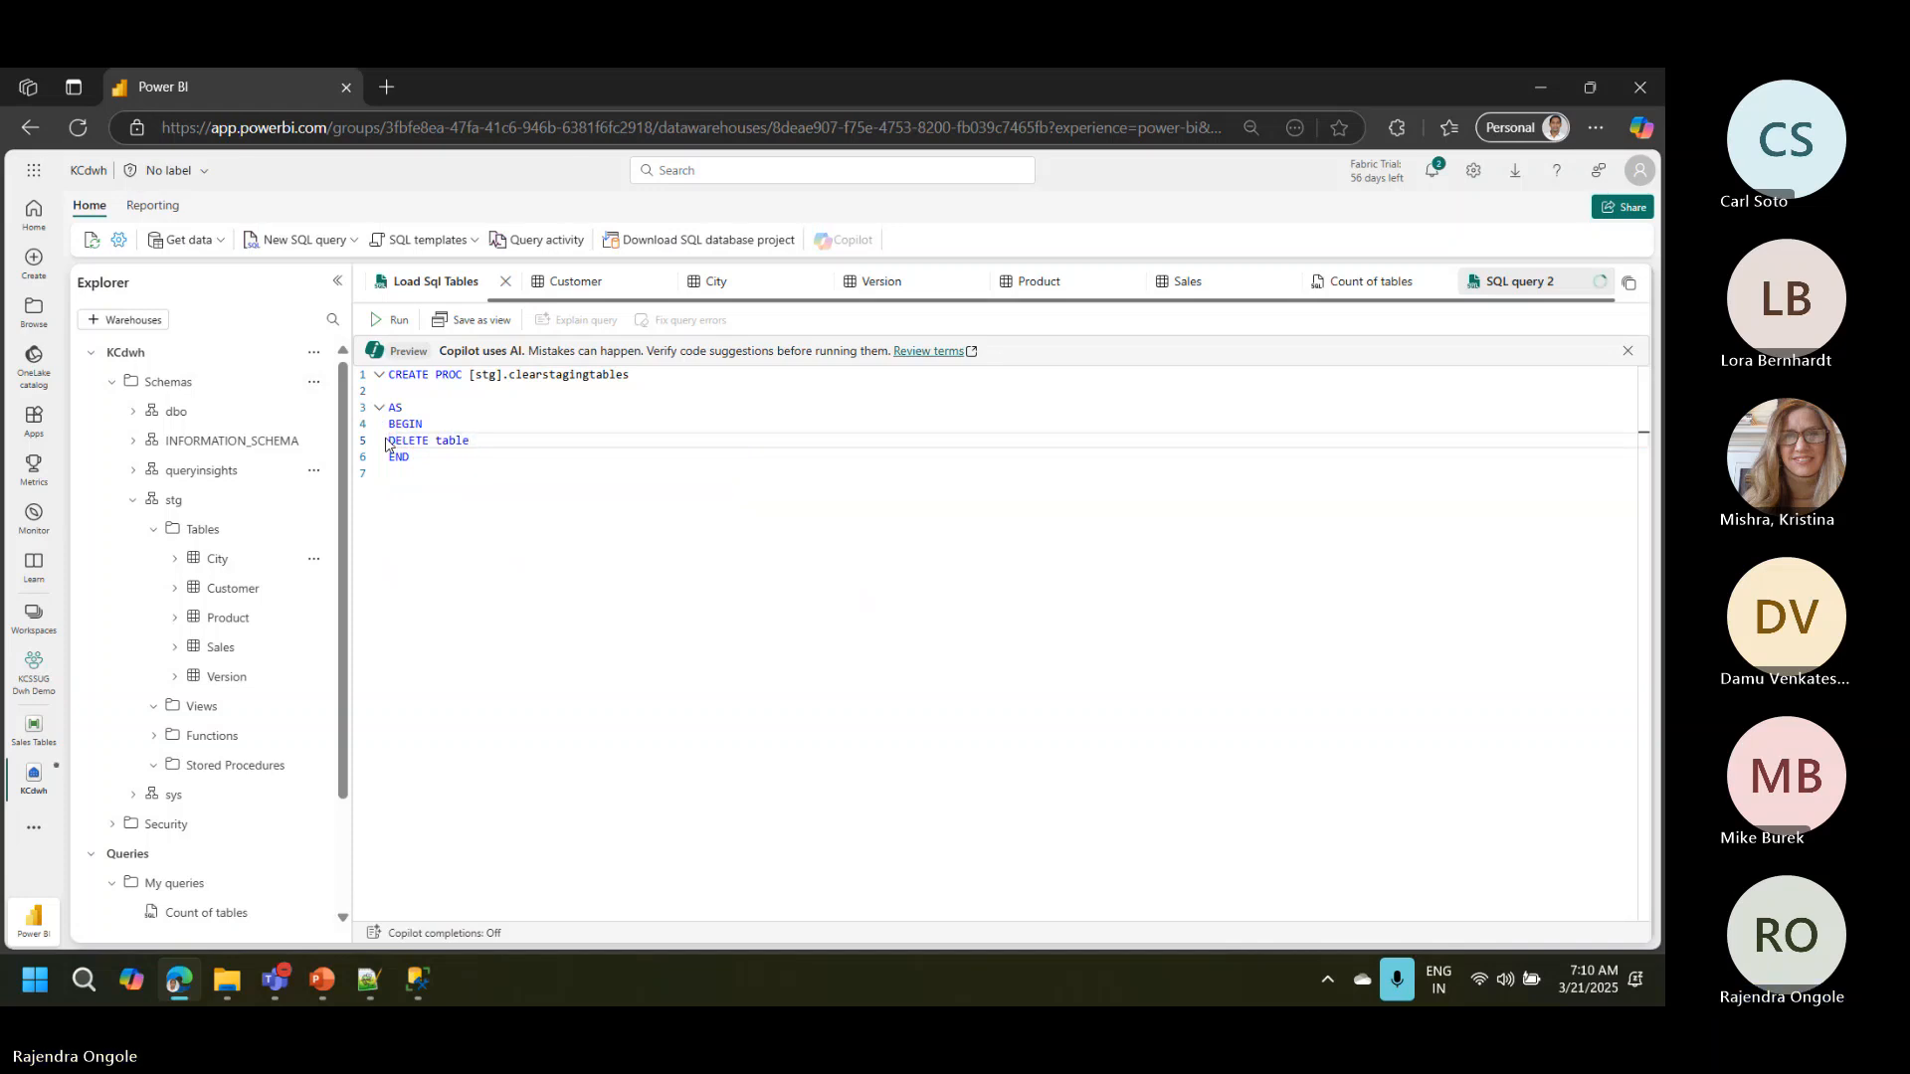
text(stg.)
key(BackSpace)
key(BackSpace)
key(BackSpace)
key(BackSpace)
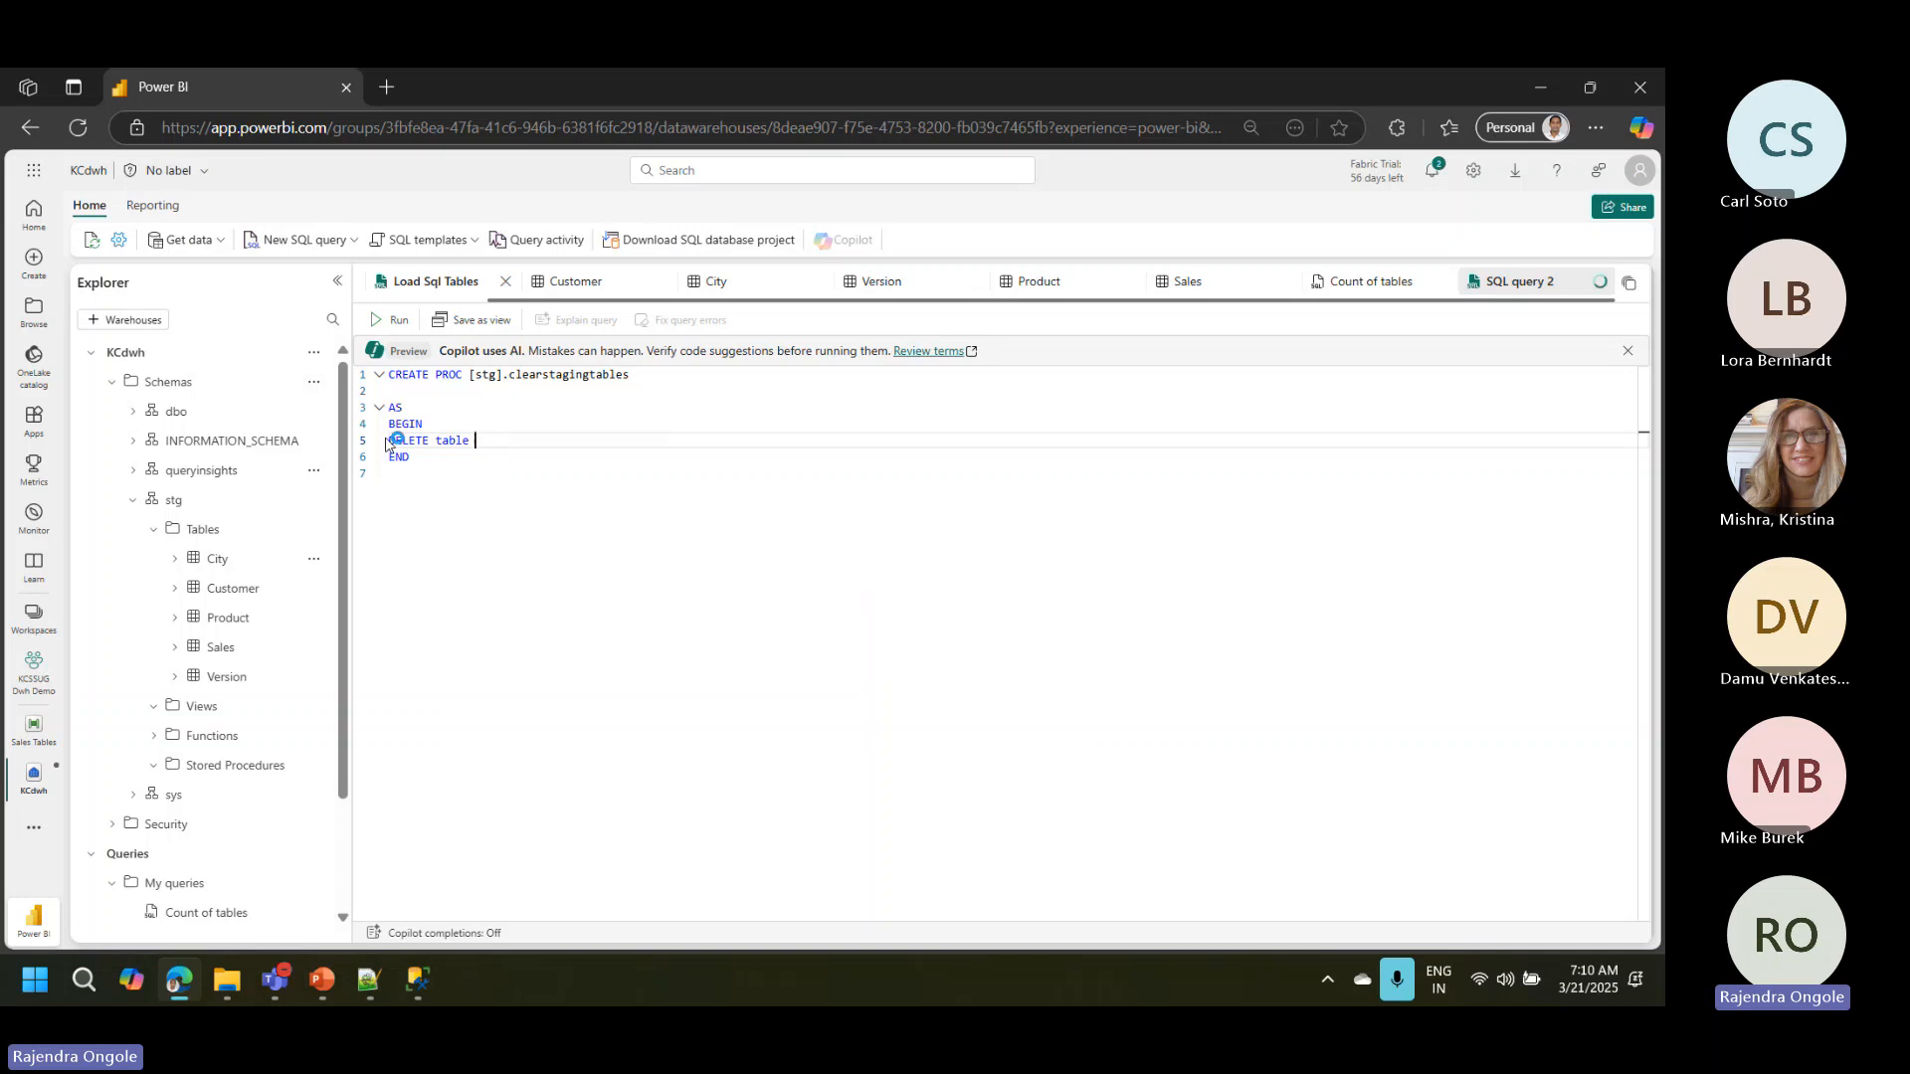
text(stg.sales)
key(BackSpace)
key(BackSpace)
key(BackSpace)
key(BackSpace)
key(BackSpace)
text(Sales)
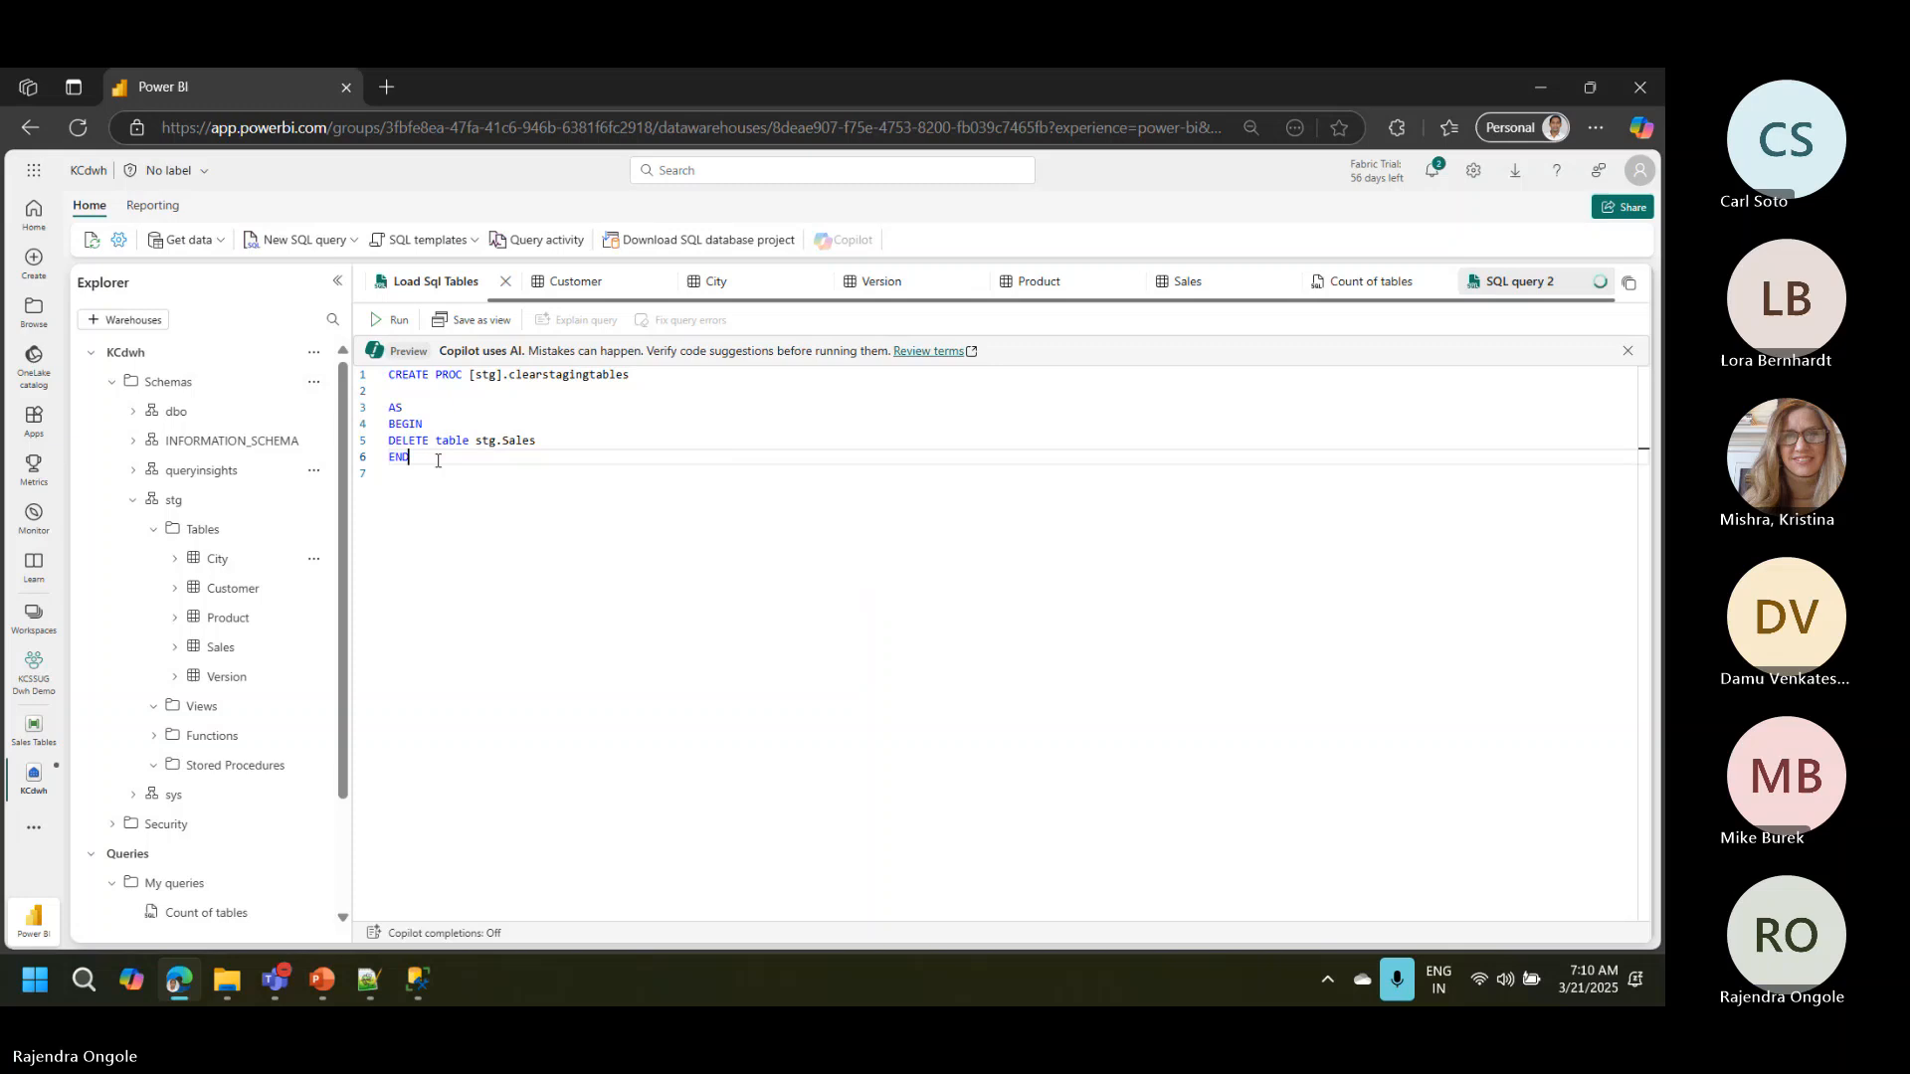
Step: Remove the blank line above AS in the procedure script
double_click(400, 457)
click(398, 391)
key(Delete)
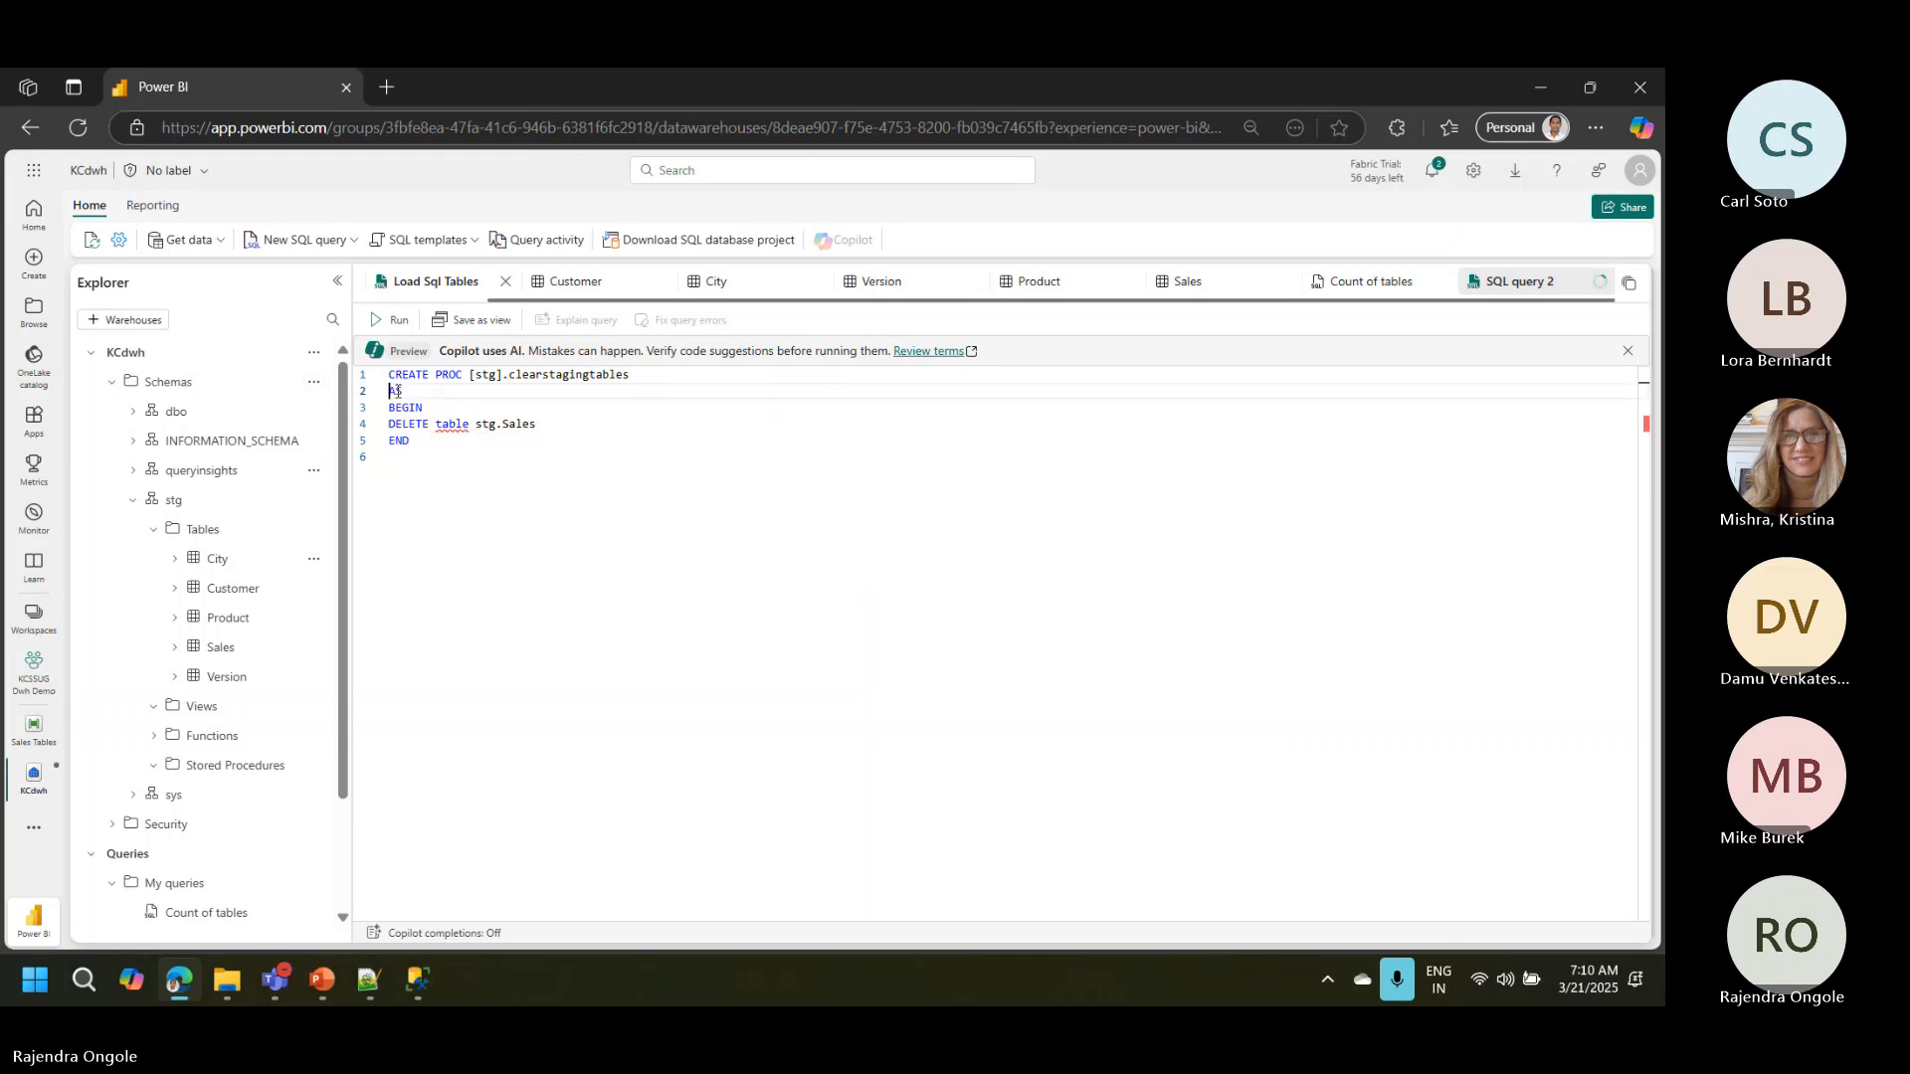
Step: Retype the table keyword of the DELETE statement as tABLE and try to run the whole script
double_click(452, 423)
text(TA)
key(Escape)
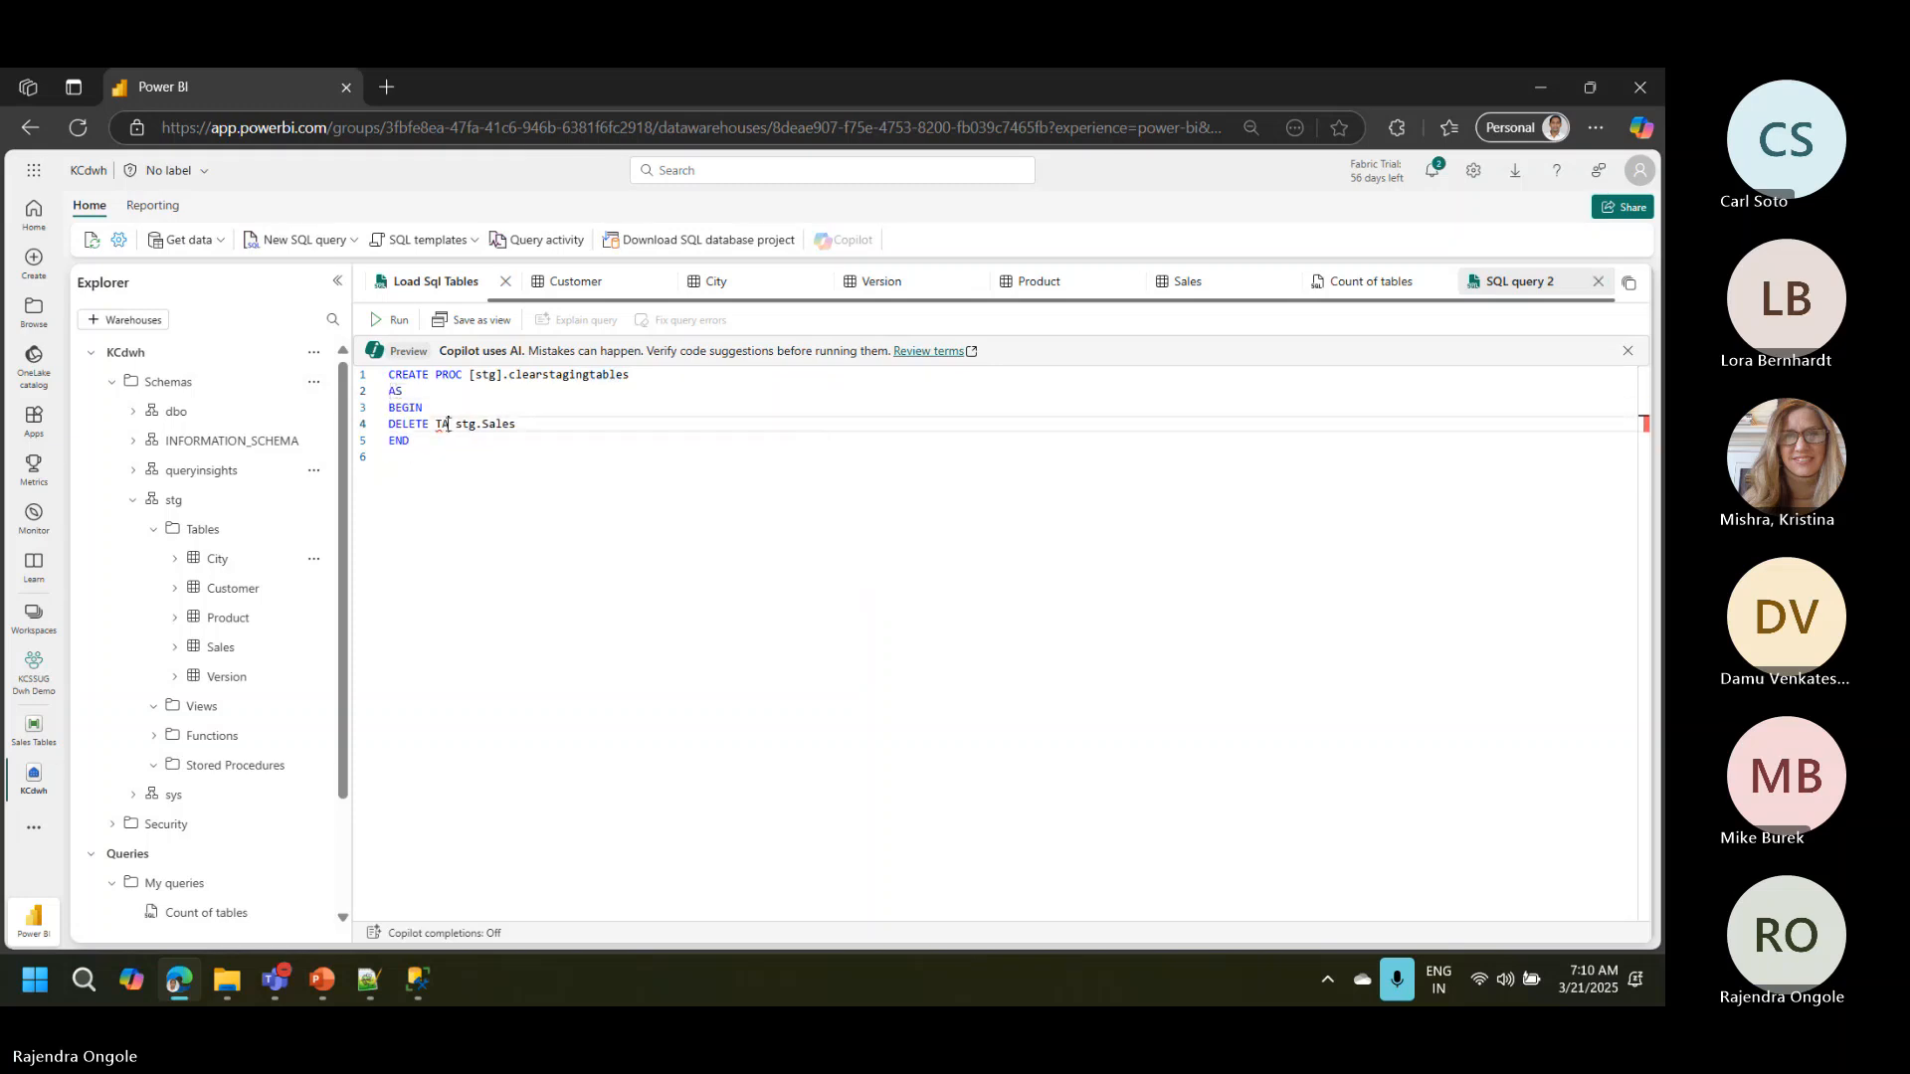
key(BackSpace)
text(tABLE)
key(Down)
key(Down)
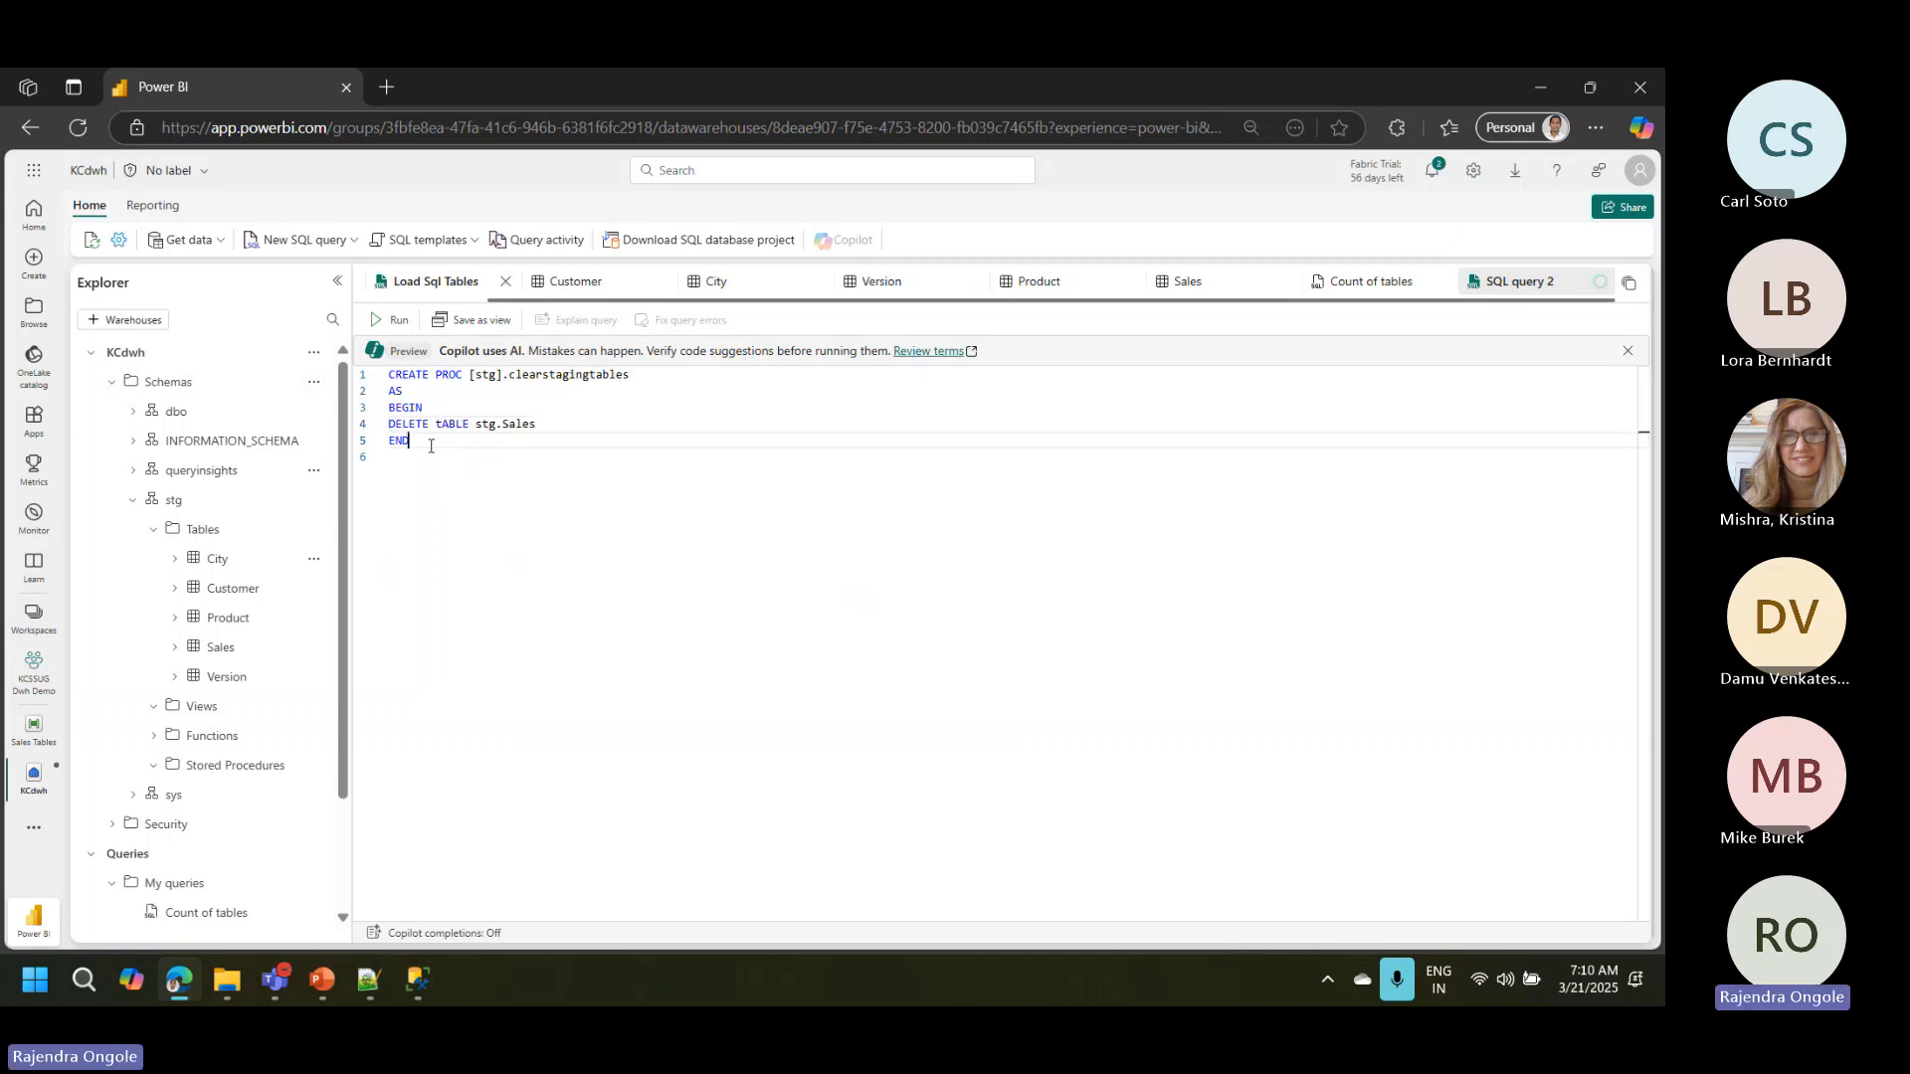
key(ctrl+a)
key(ctrl+Return)
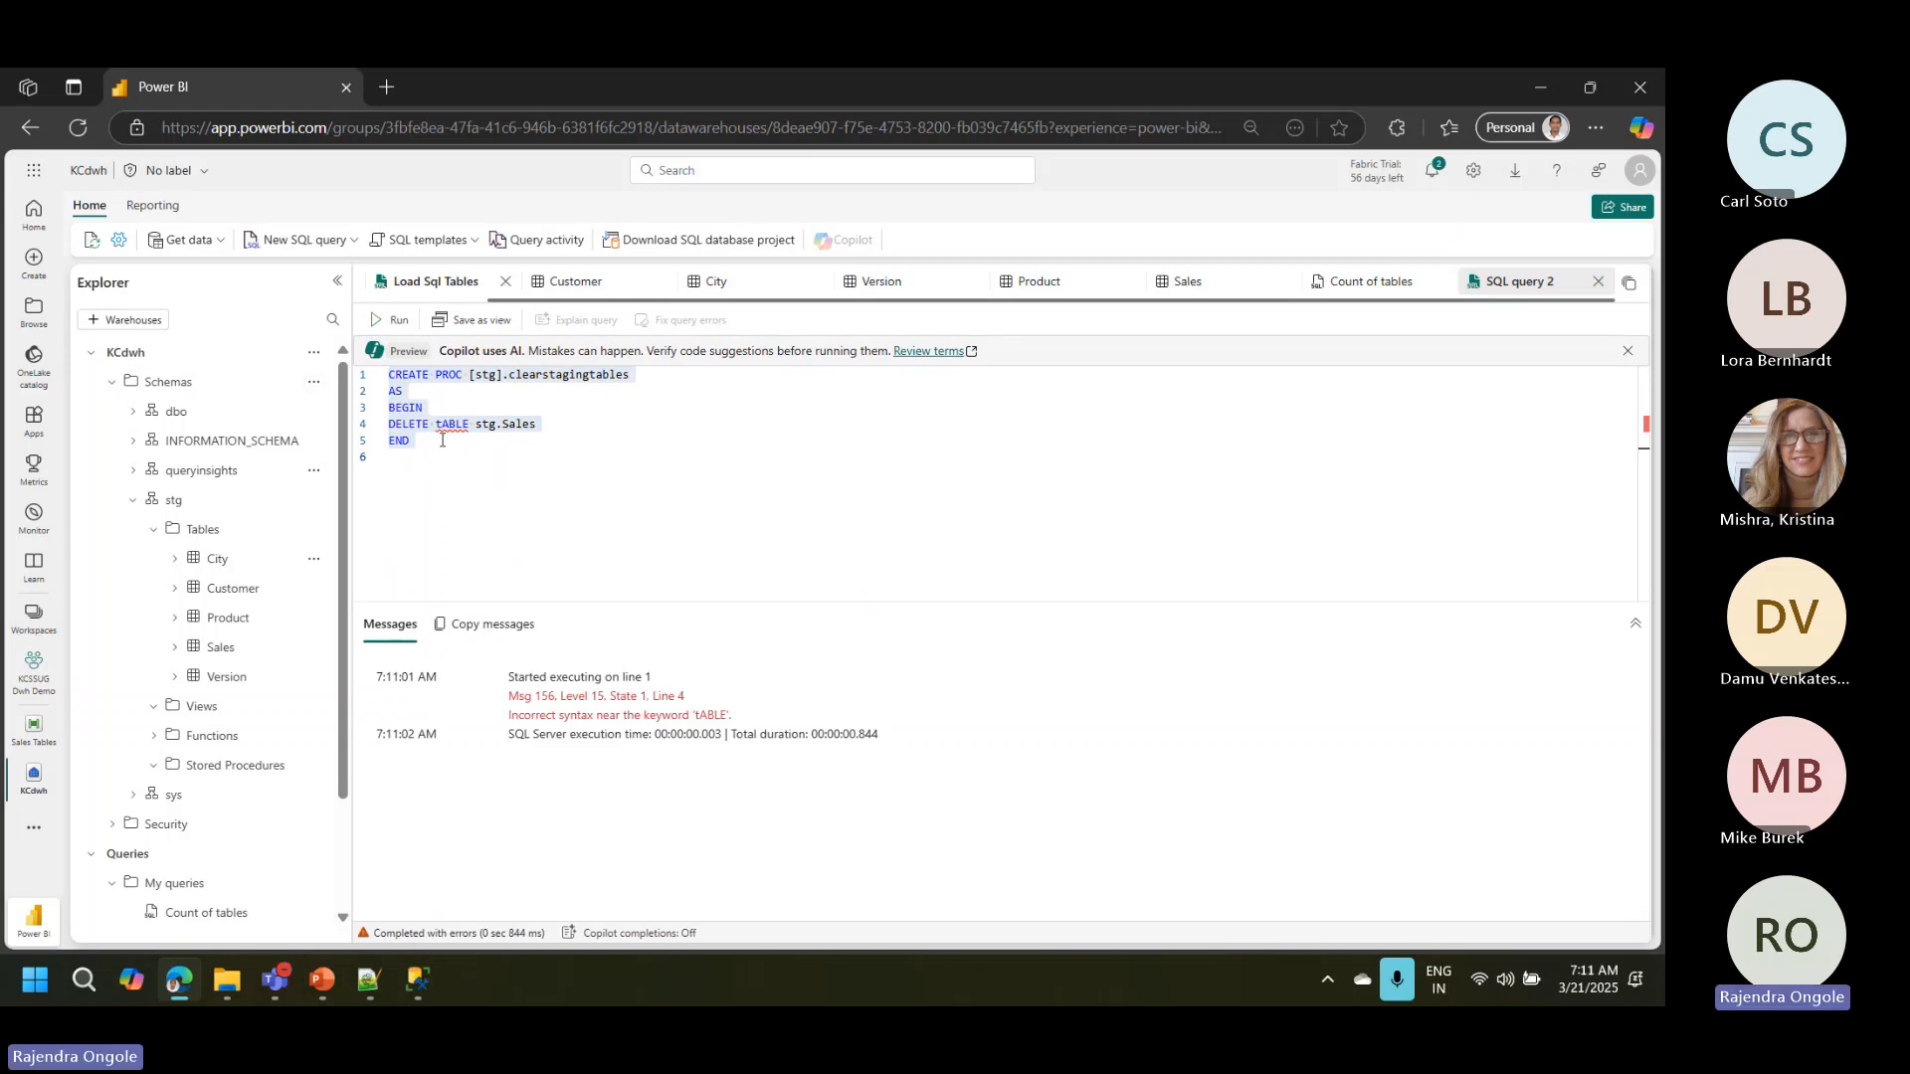
Step: Replace the whole script with the copied CREATE PROC stg.Clearstagingtables script, which uses DELETE FROM [stg].Sales, and run it
key(Delete)
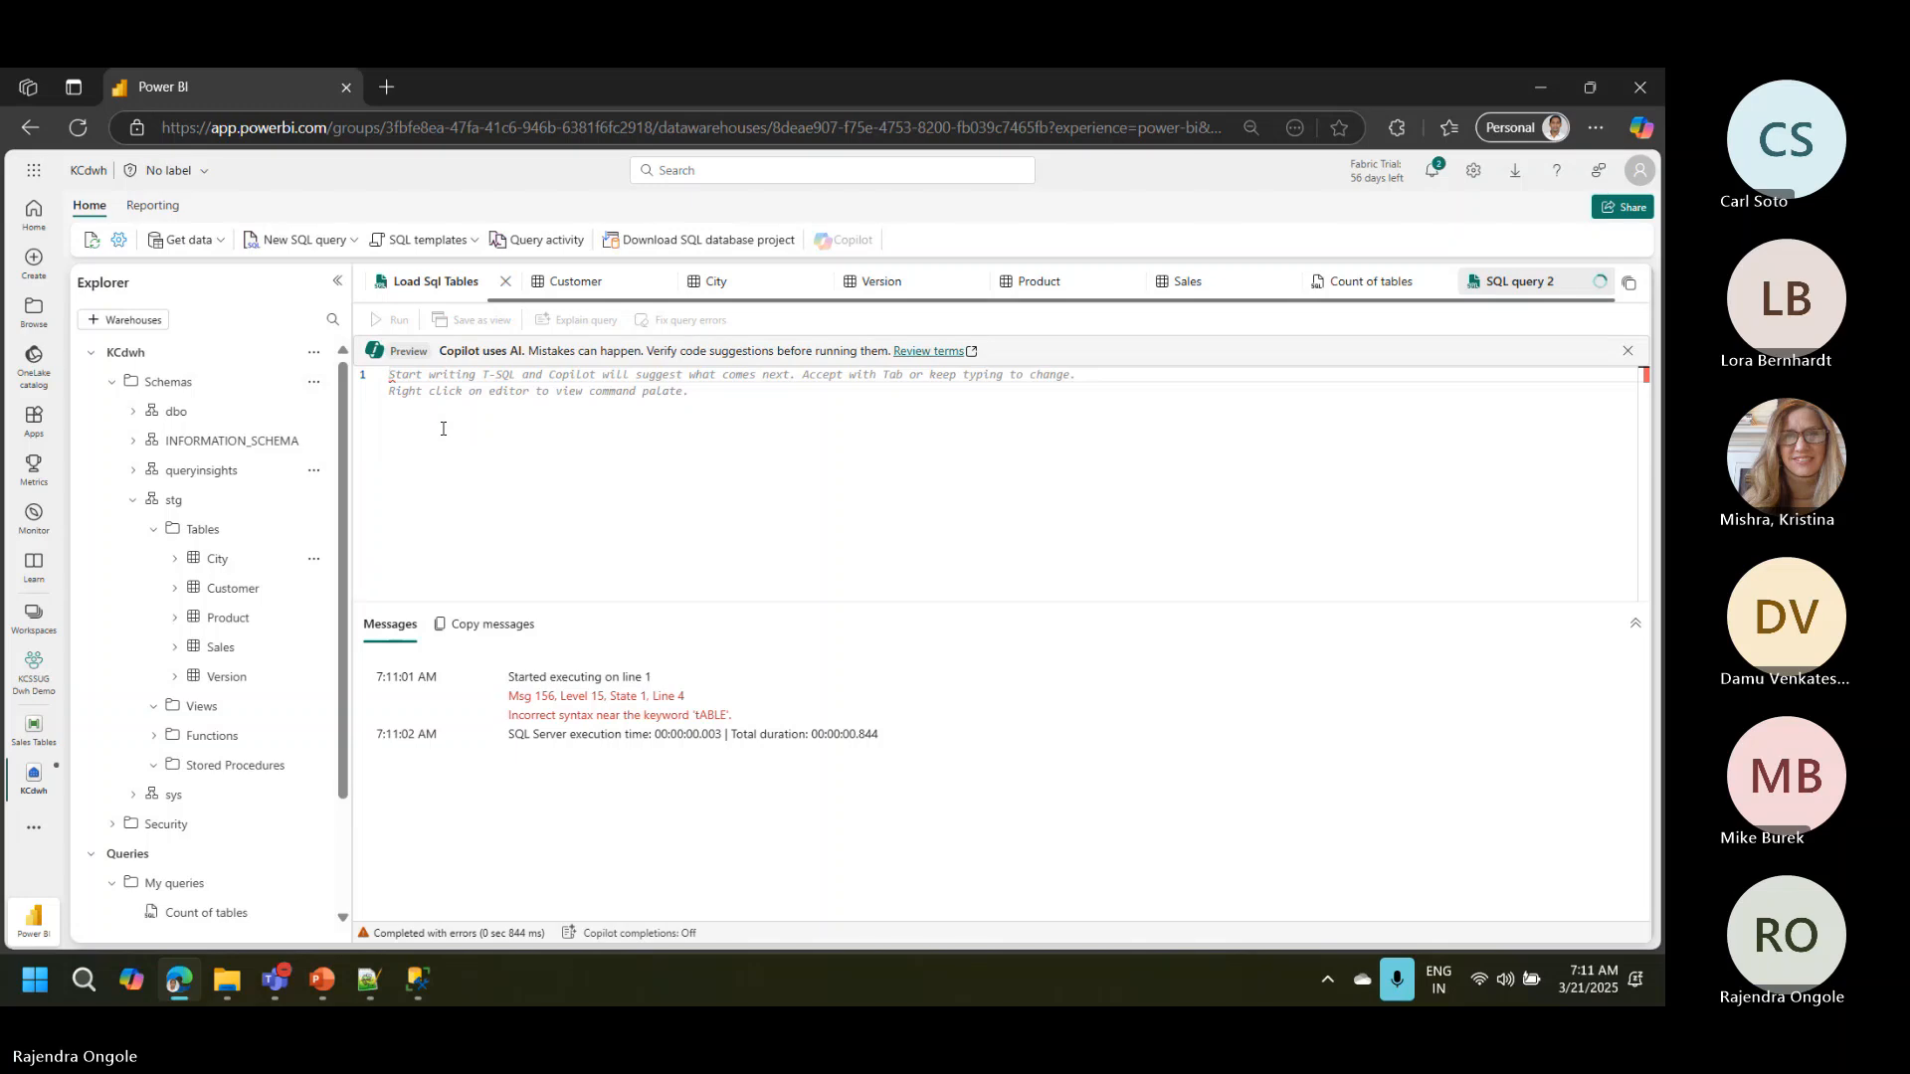
text(CREATE PROC stg.Clearstagingtables AS BEGIN DELETE FROM [stg].Sales END)
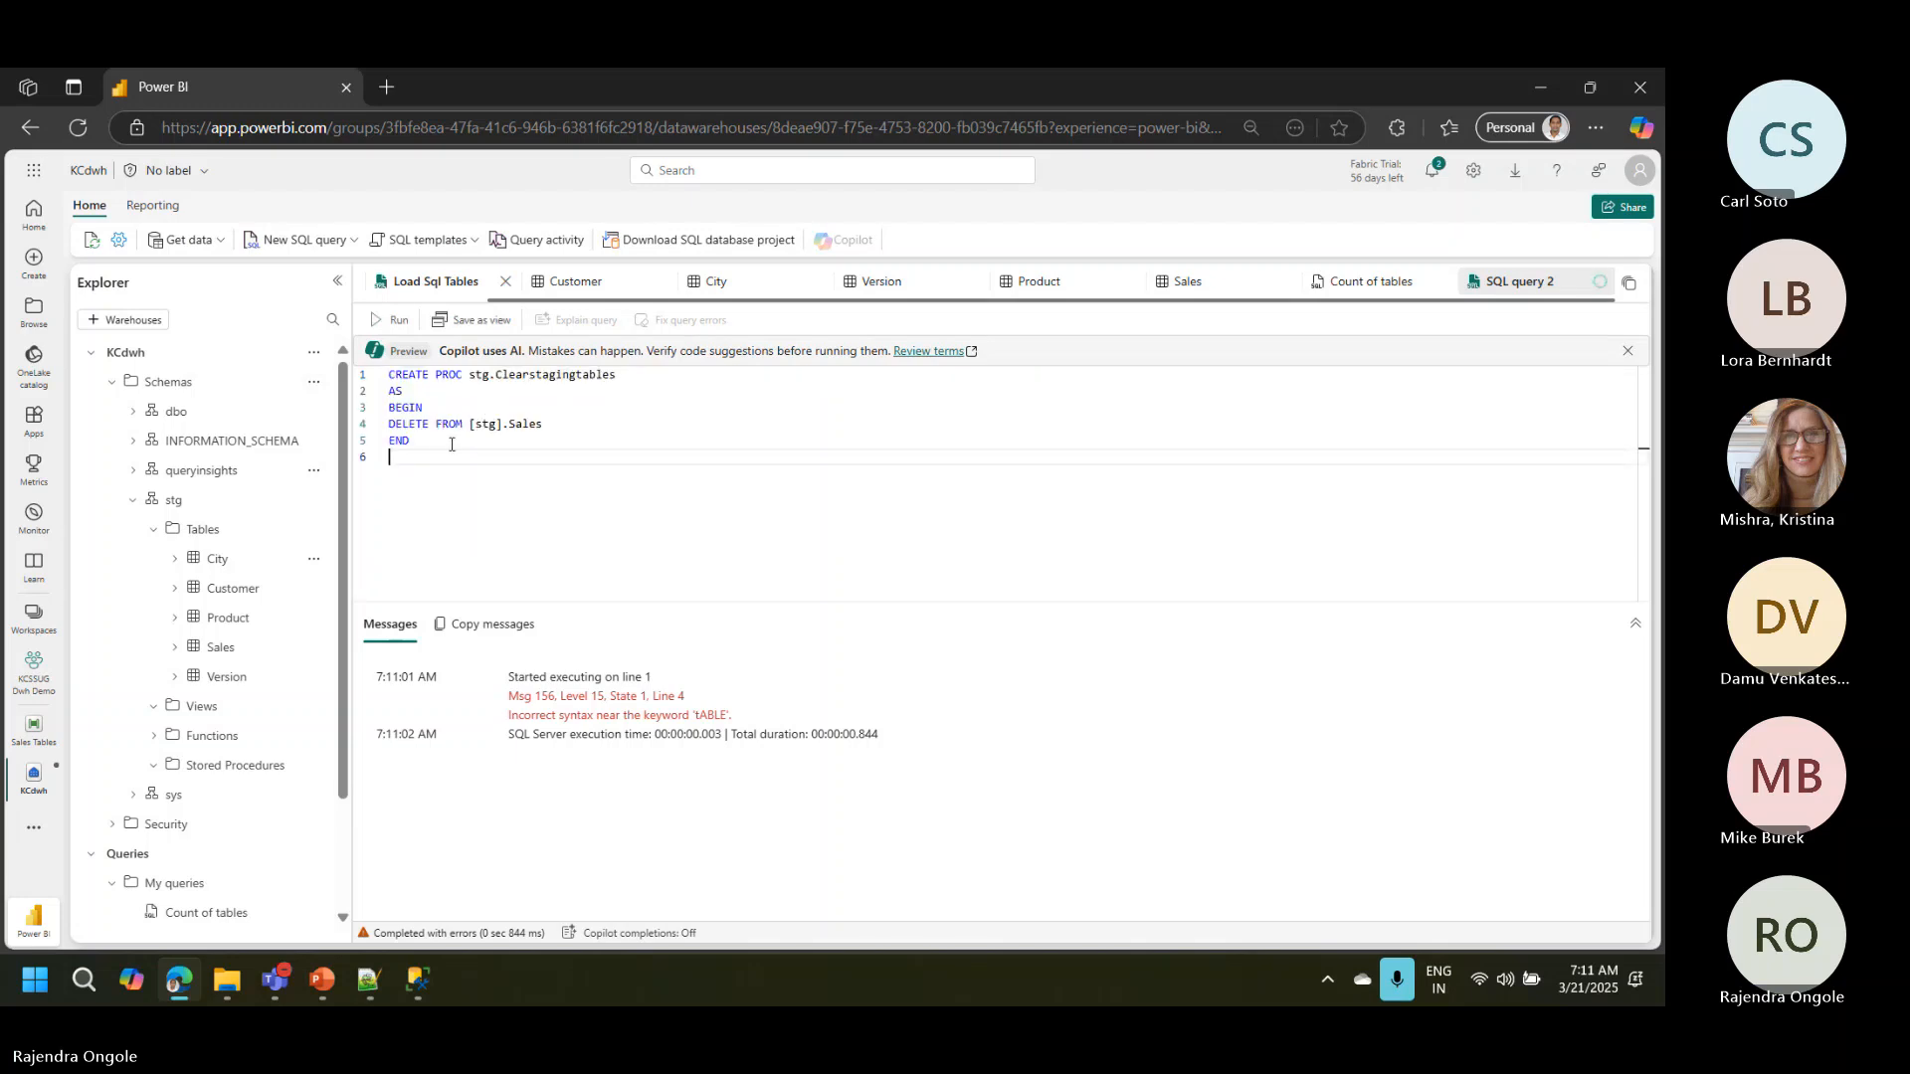
double_click(451, 445)
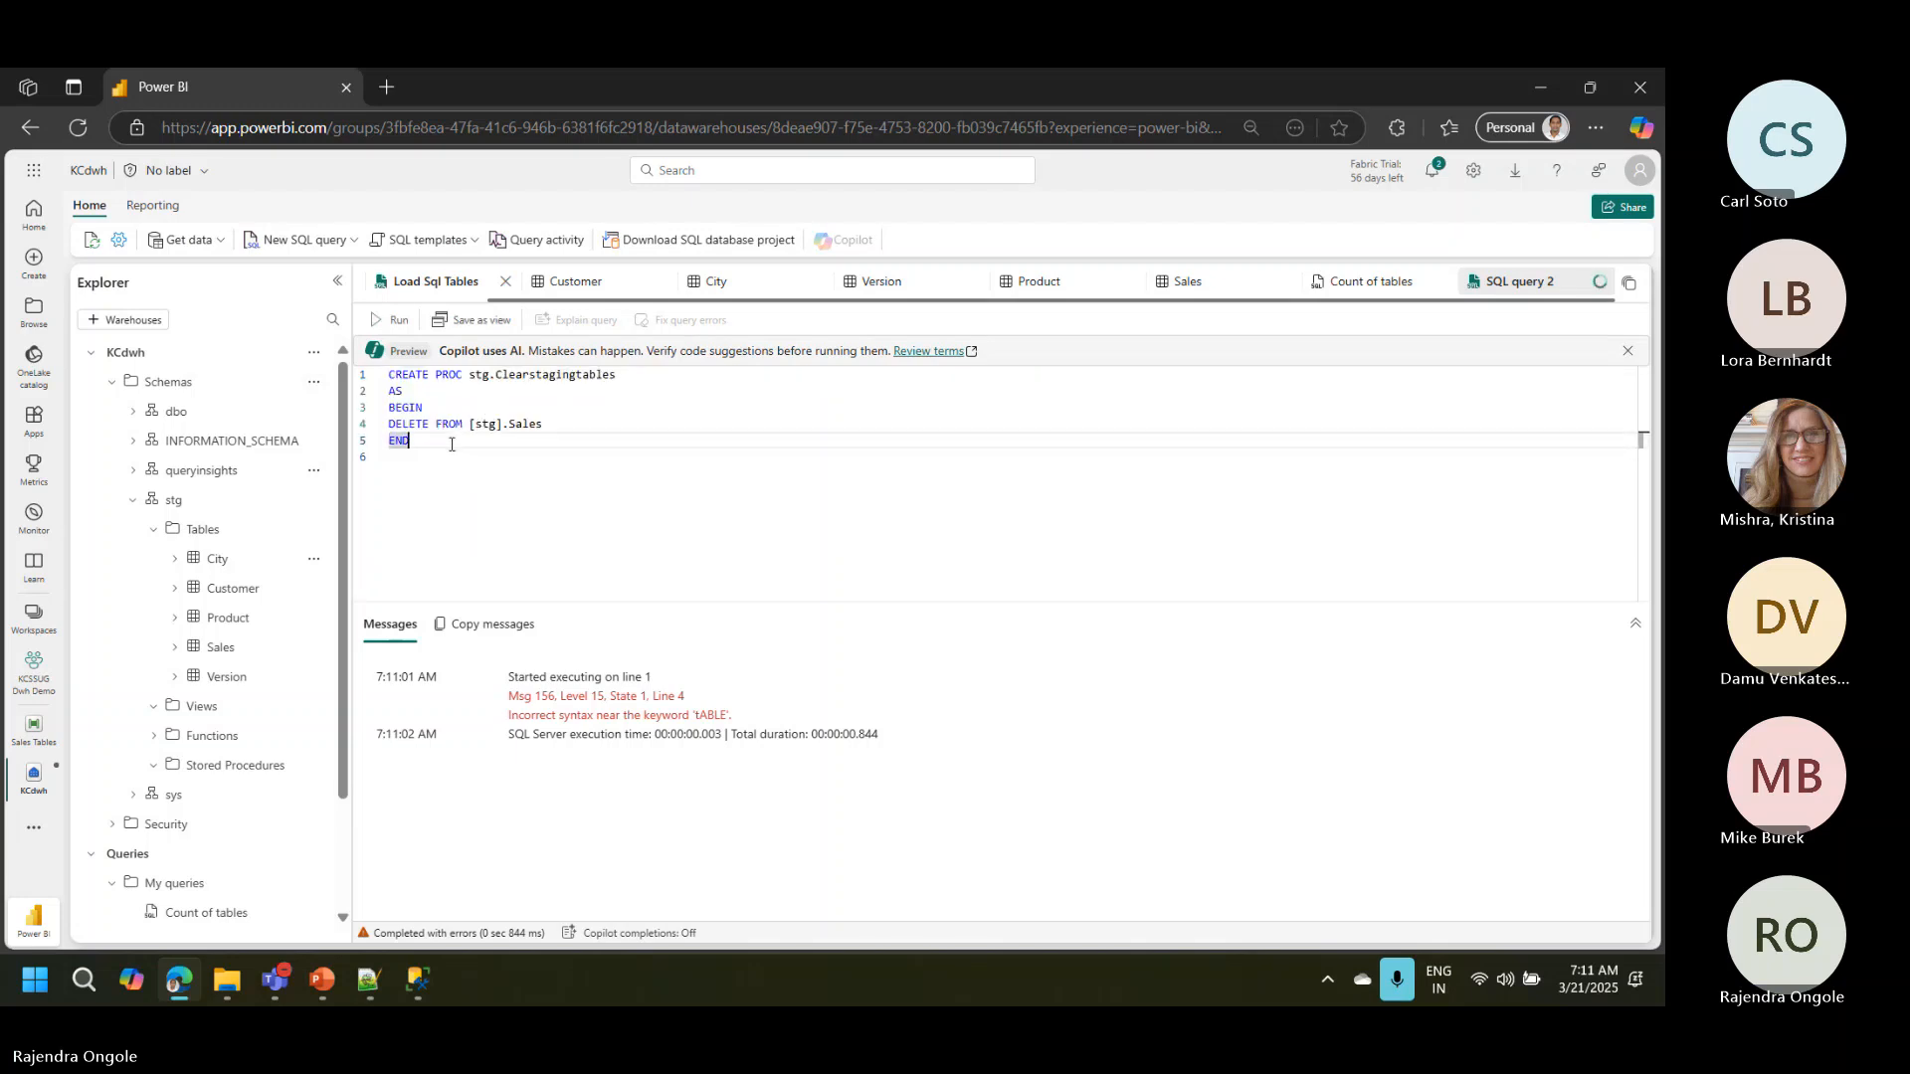
click(396, 322)
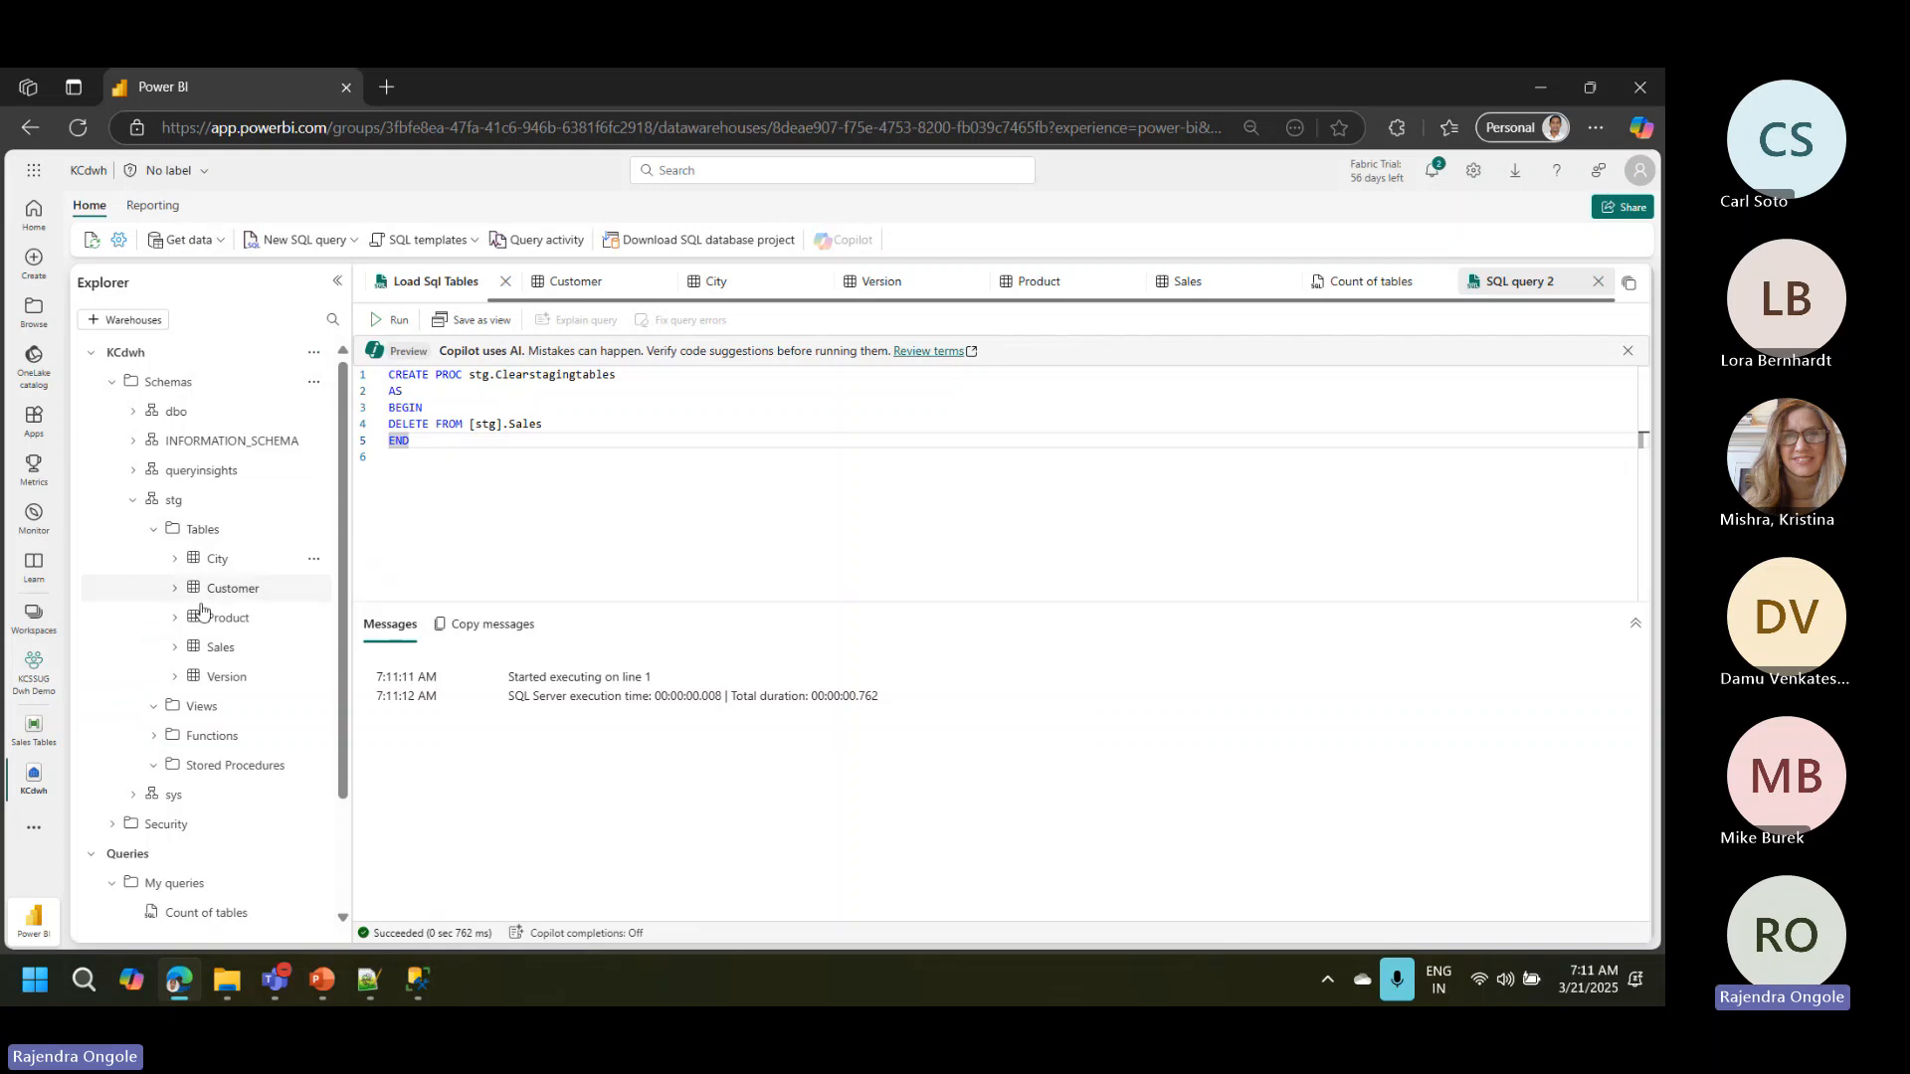
Step: Open the Sales Tables pipeline and add a Stored procedure activity beside the Copy data activity
click(31, 742)
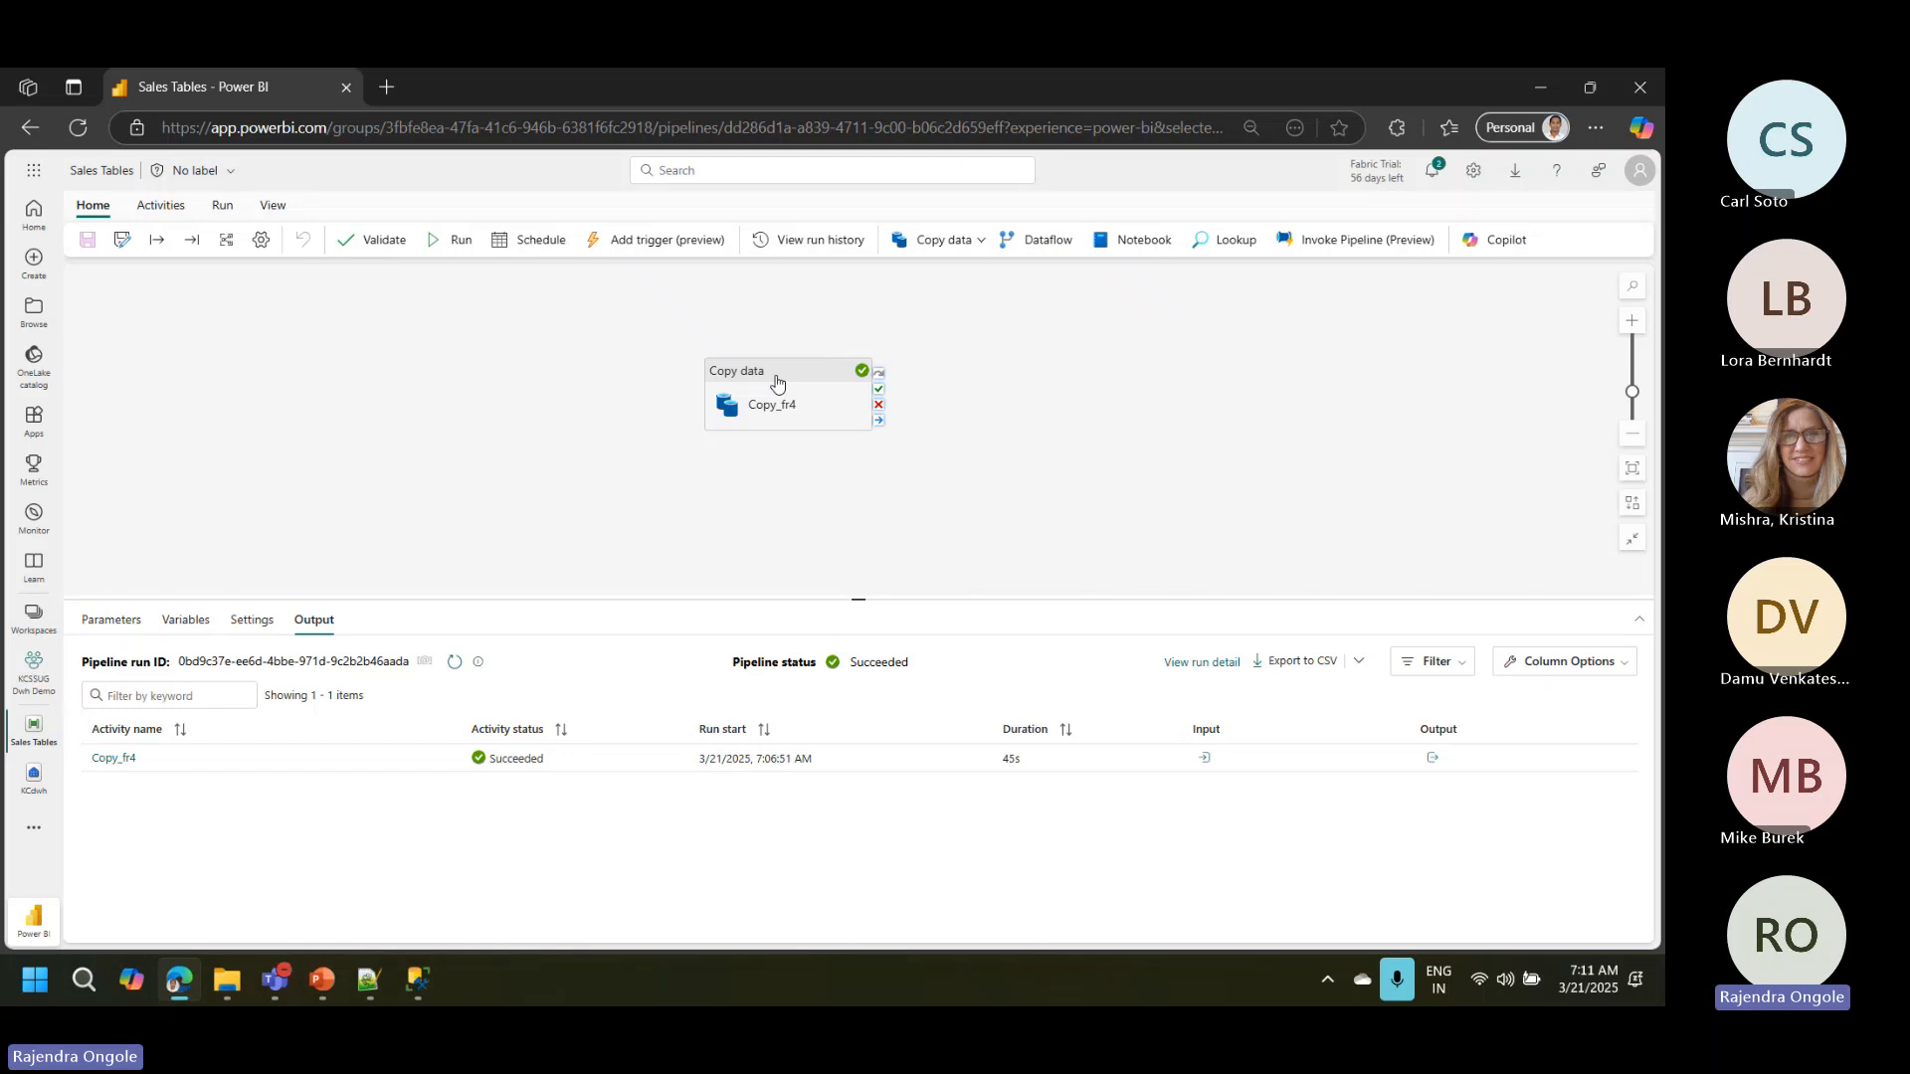
drag(776, 382, 777, 340)
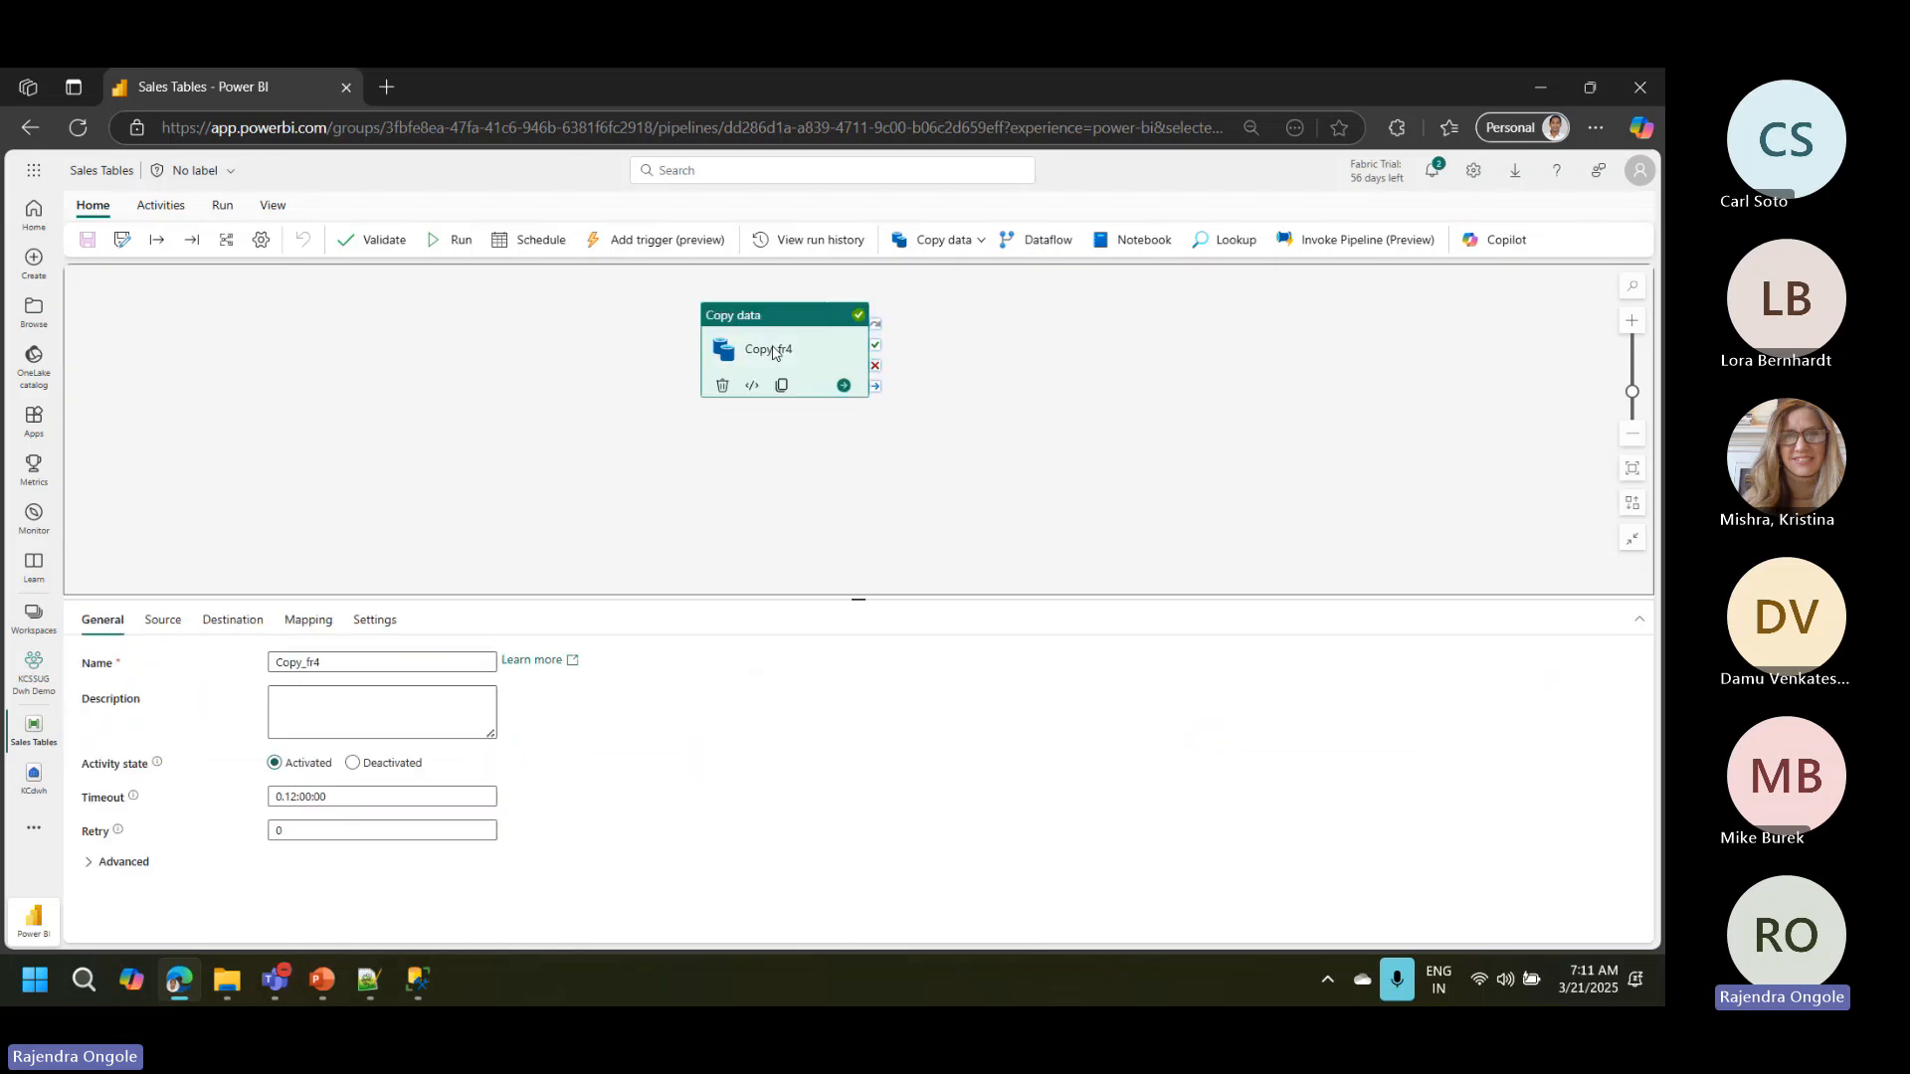
click(165, 215)
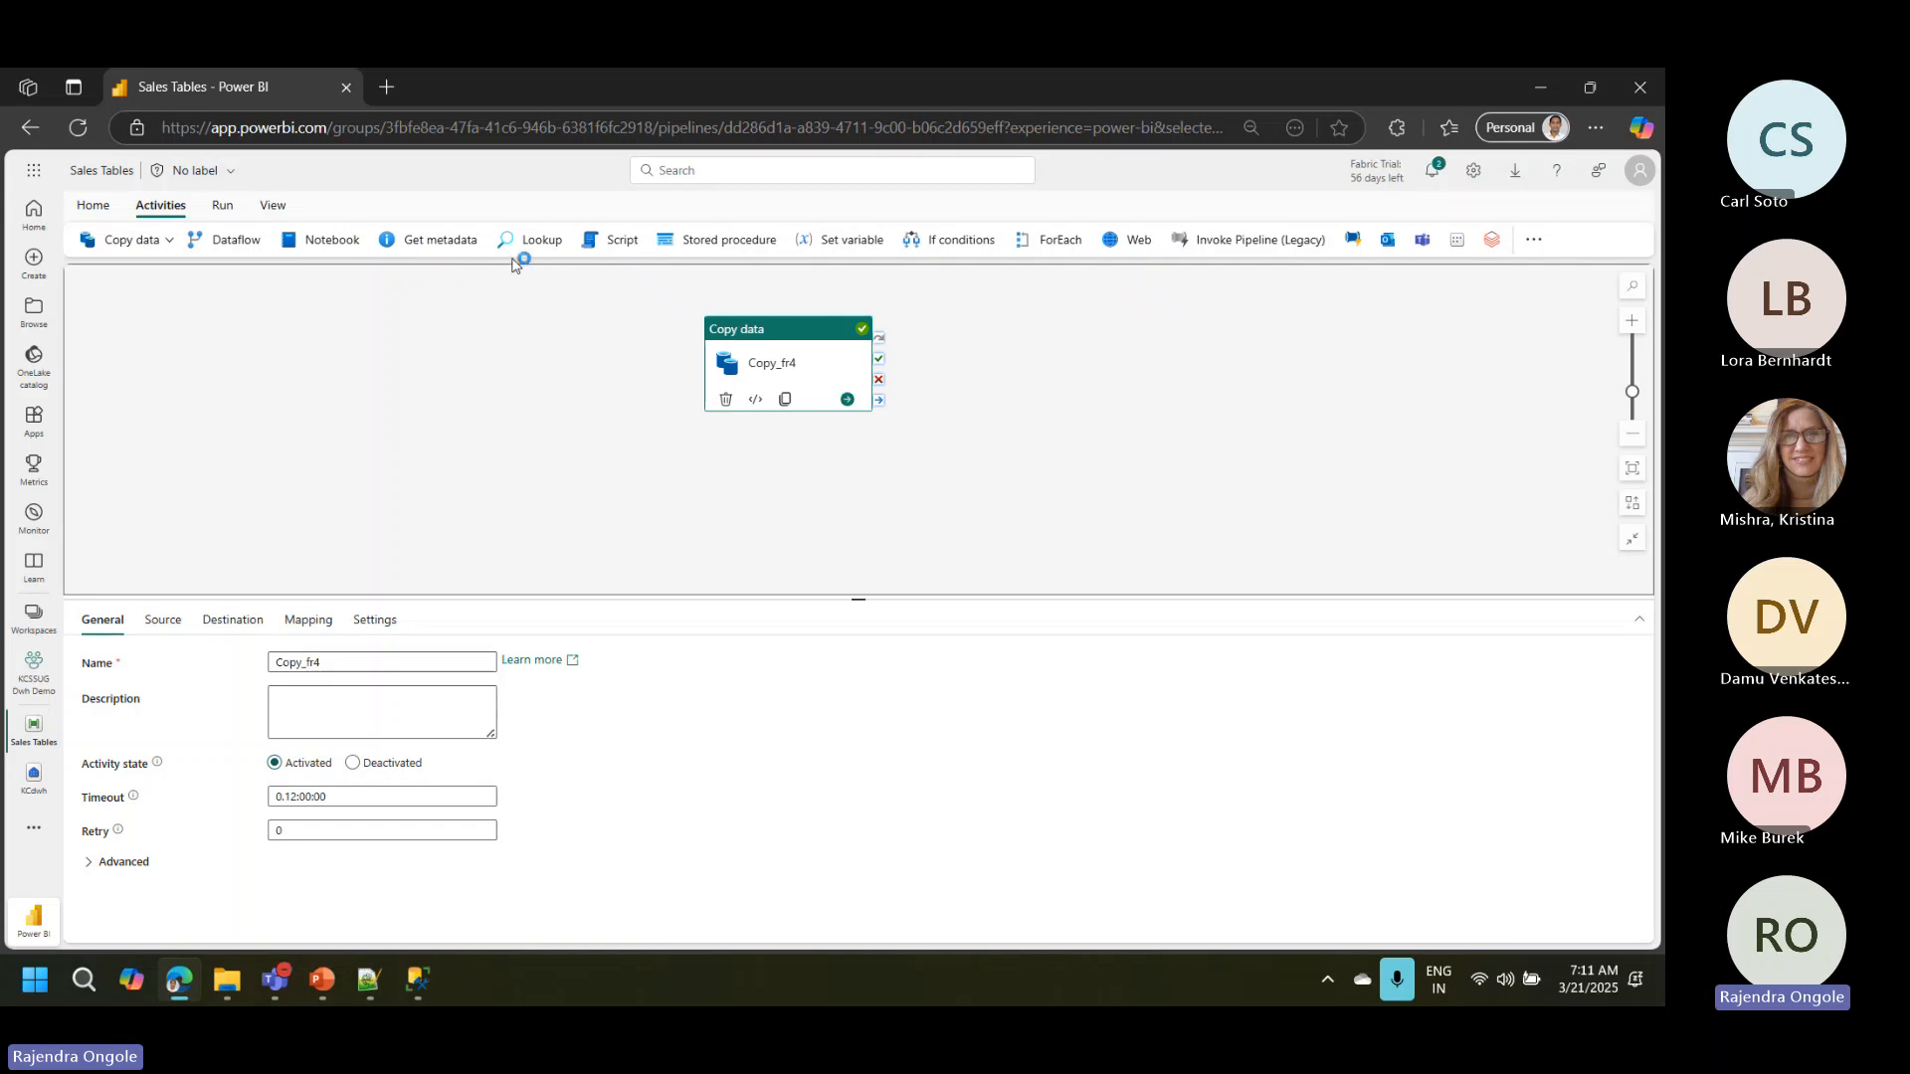
click(718, 257)
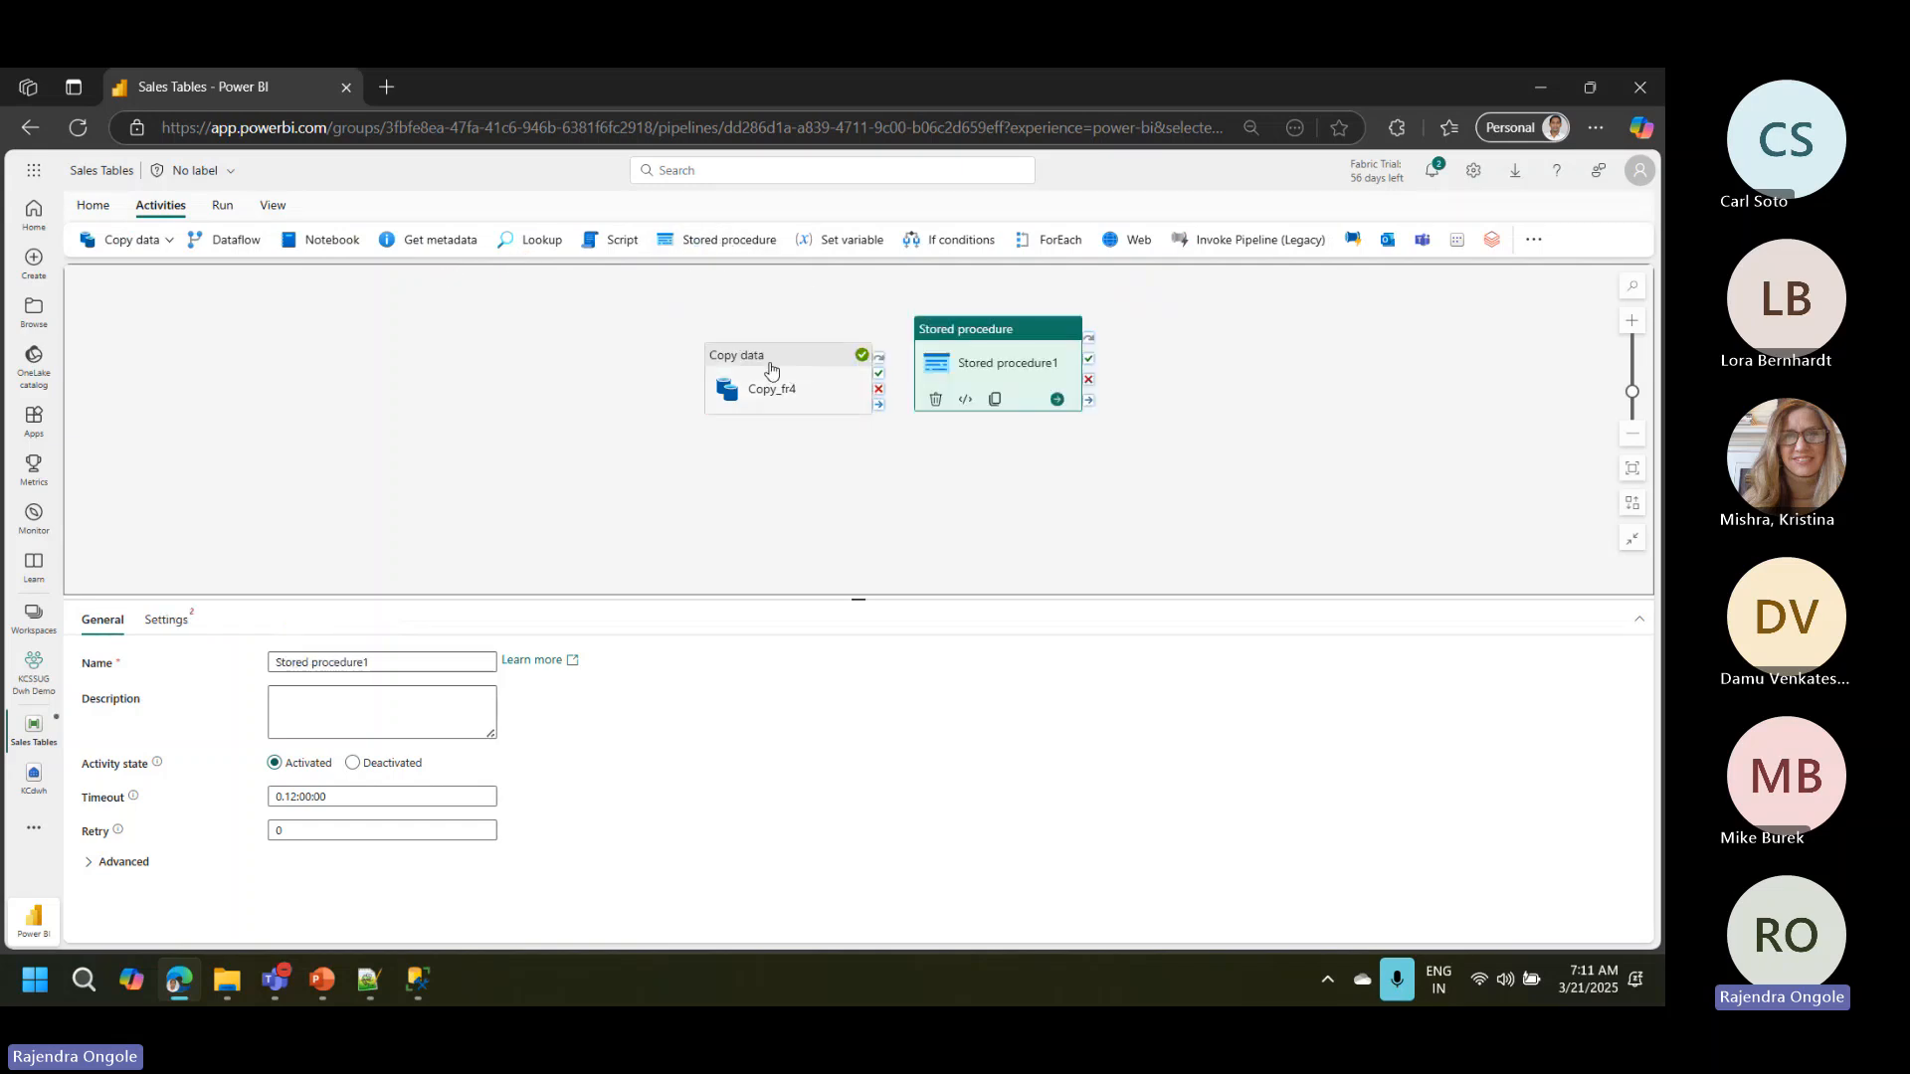
Step: Rearrange the pipeline canvas so the Stored procedure activity sits ahead of and above the Copy data activity
drag(774, 378, 700, 327)
drag(955, 378, 466, 316)
drag(669, 308, 775, 409)
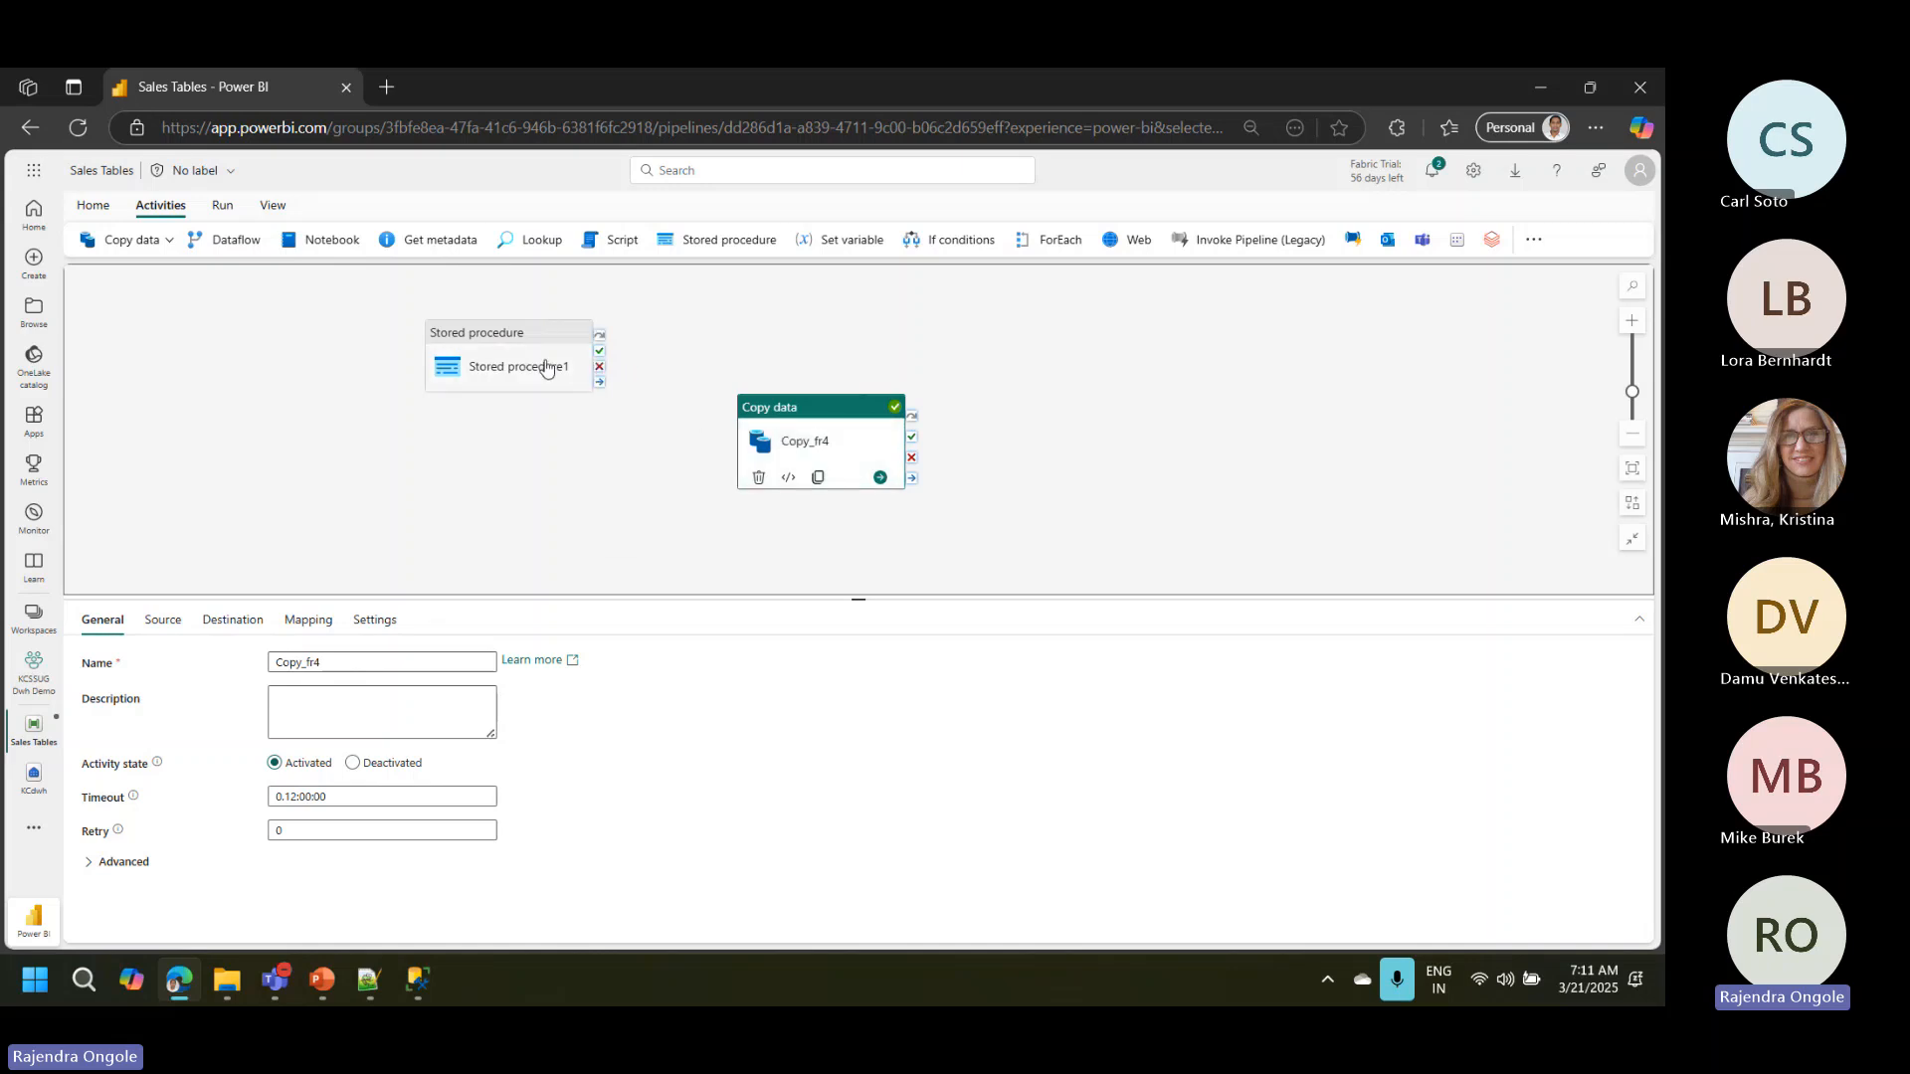
drag(509, 340, 510, 314)
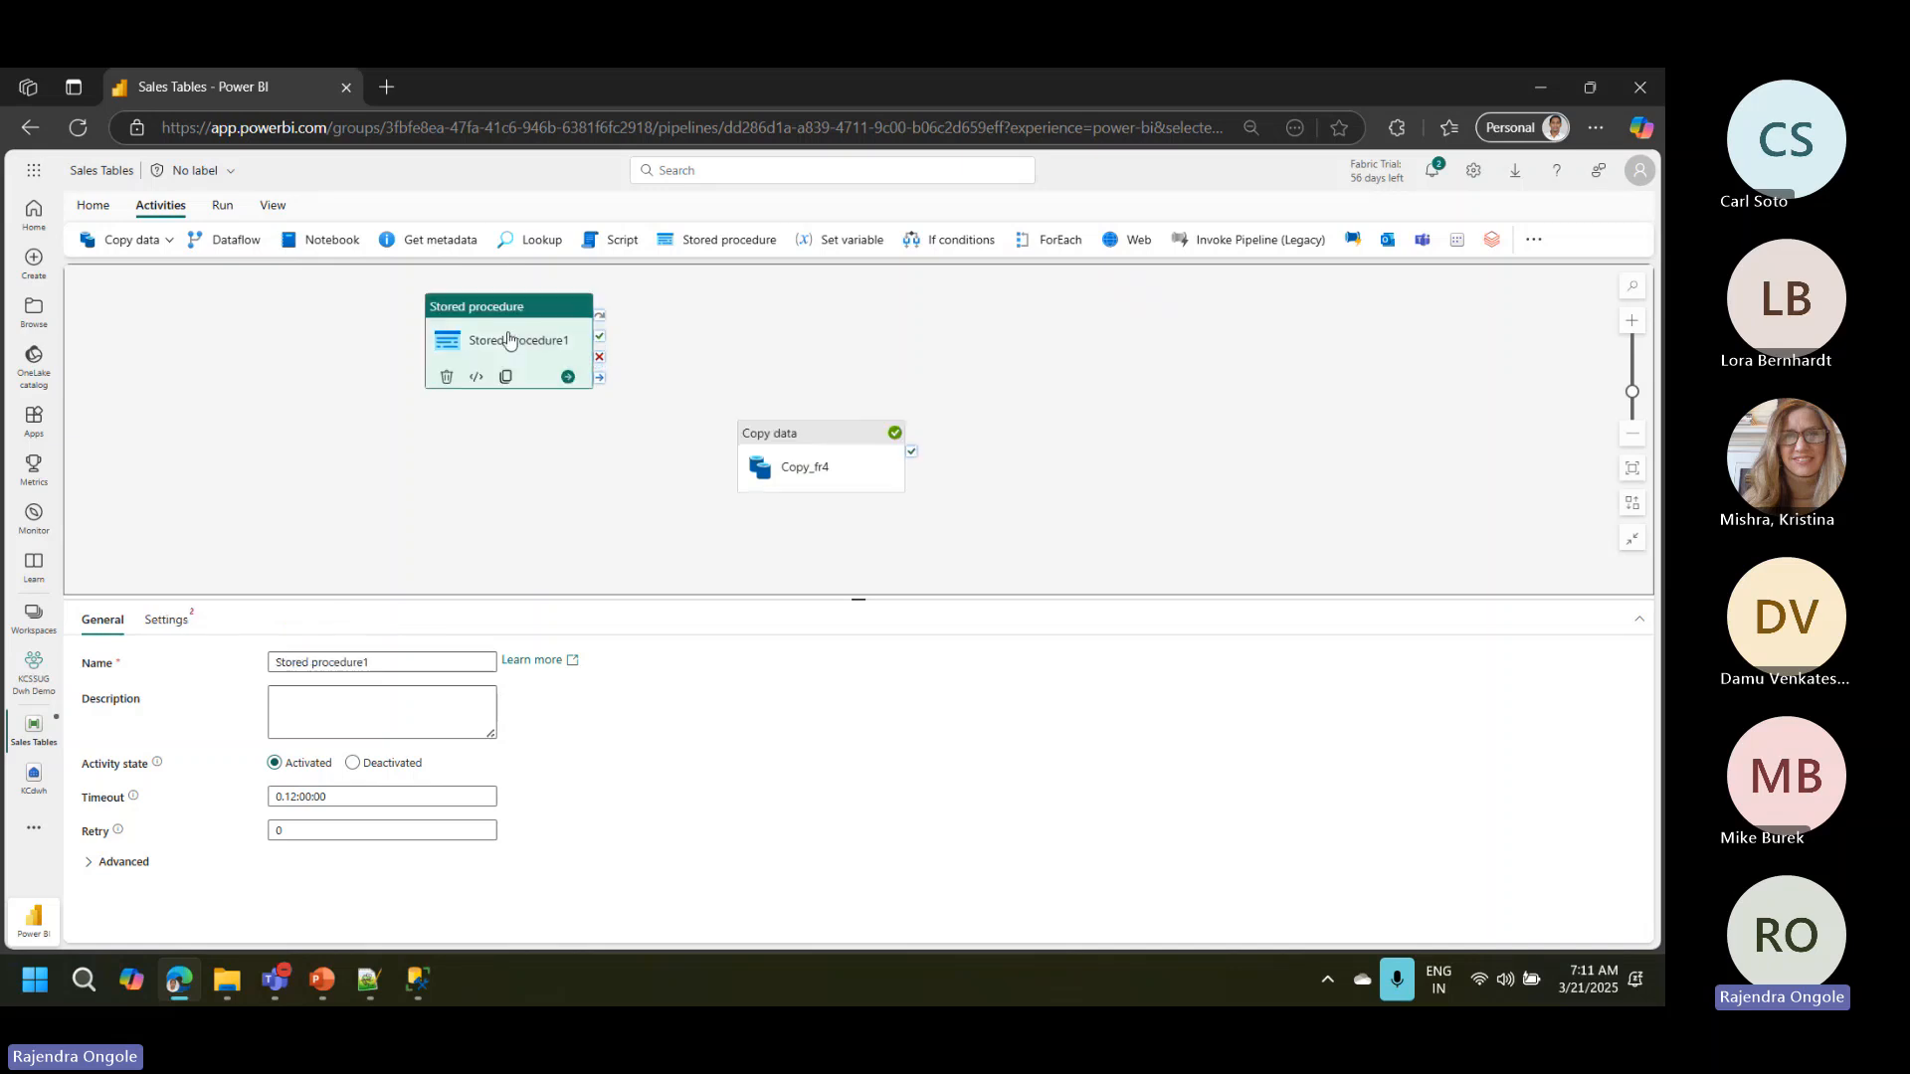
Step: Set the Stored procedure activity's connection to KCdwh and its stored procedure name to [stg].[Clearstagingtables]
click(167, 619)
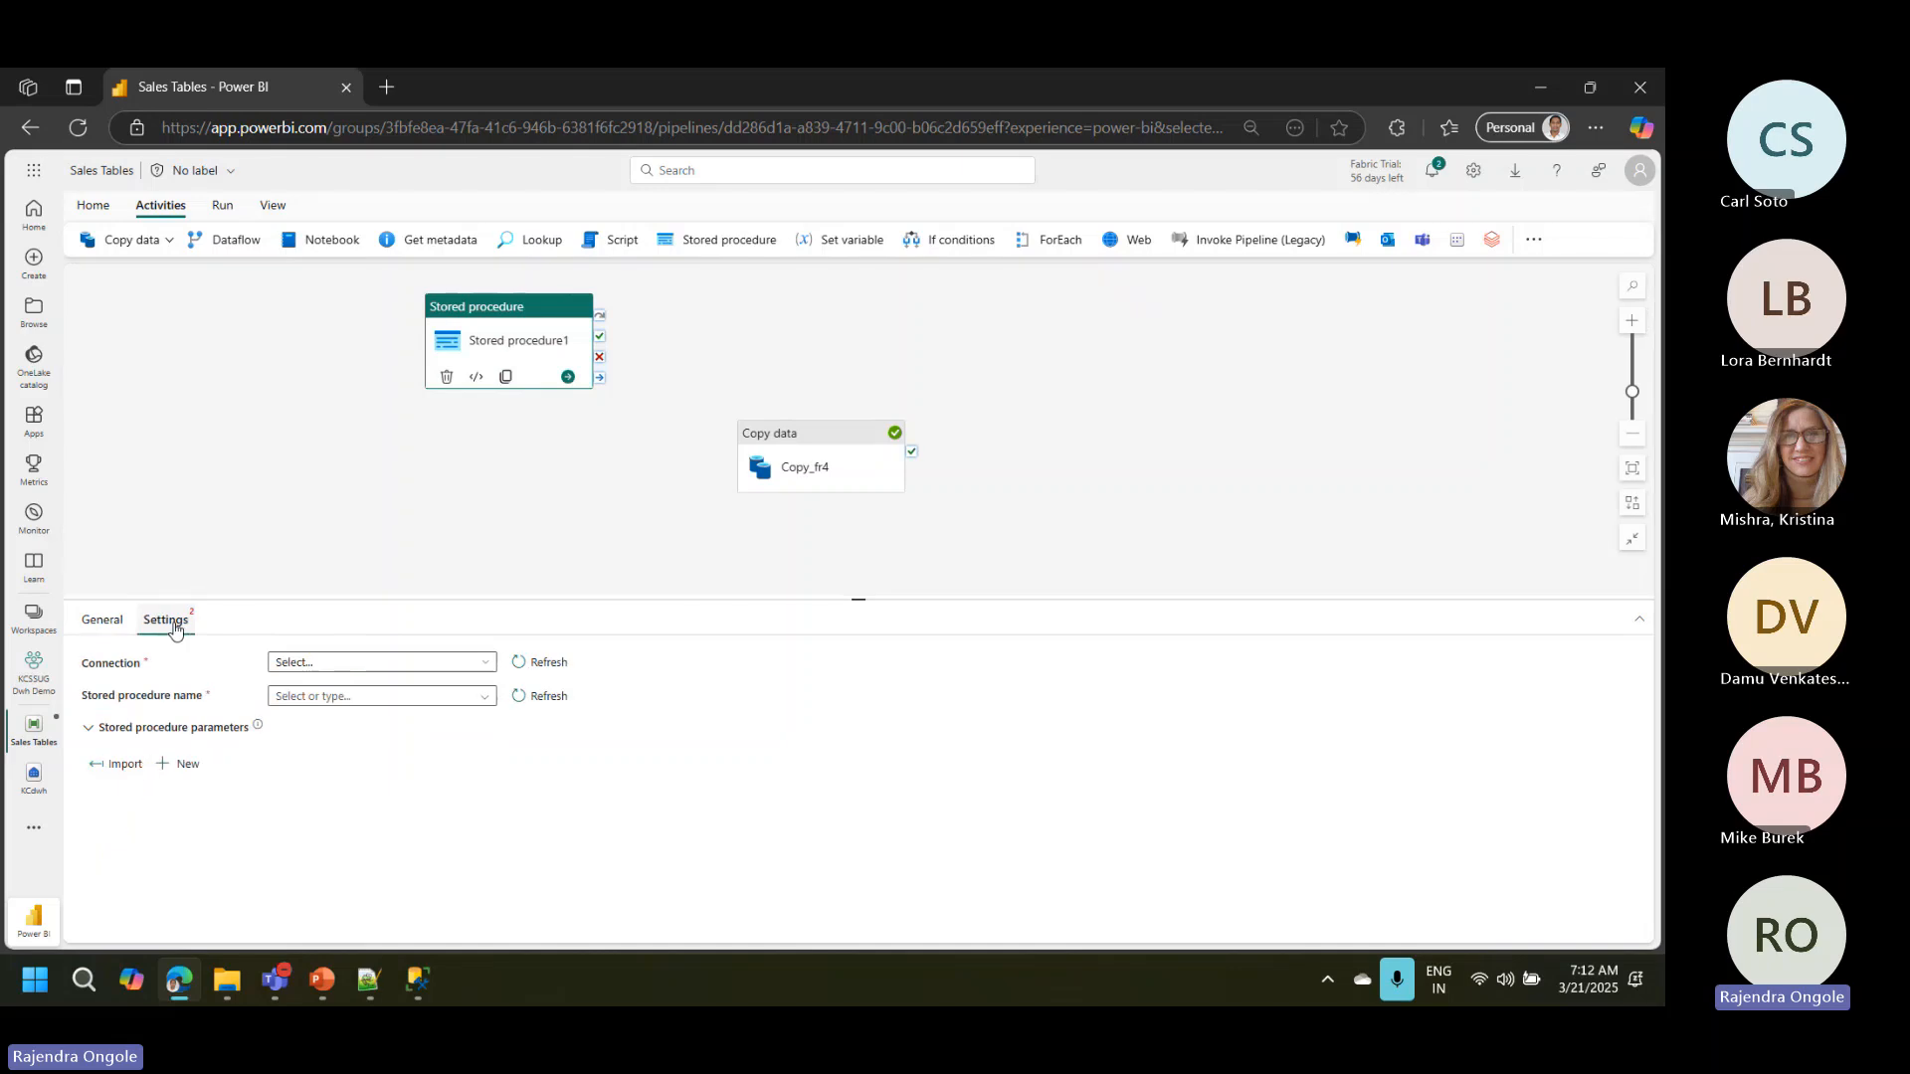
click(478, 668)
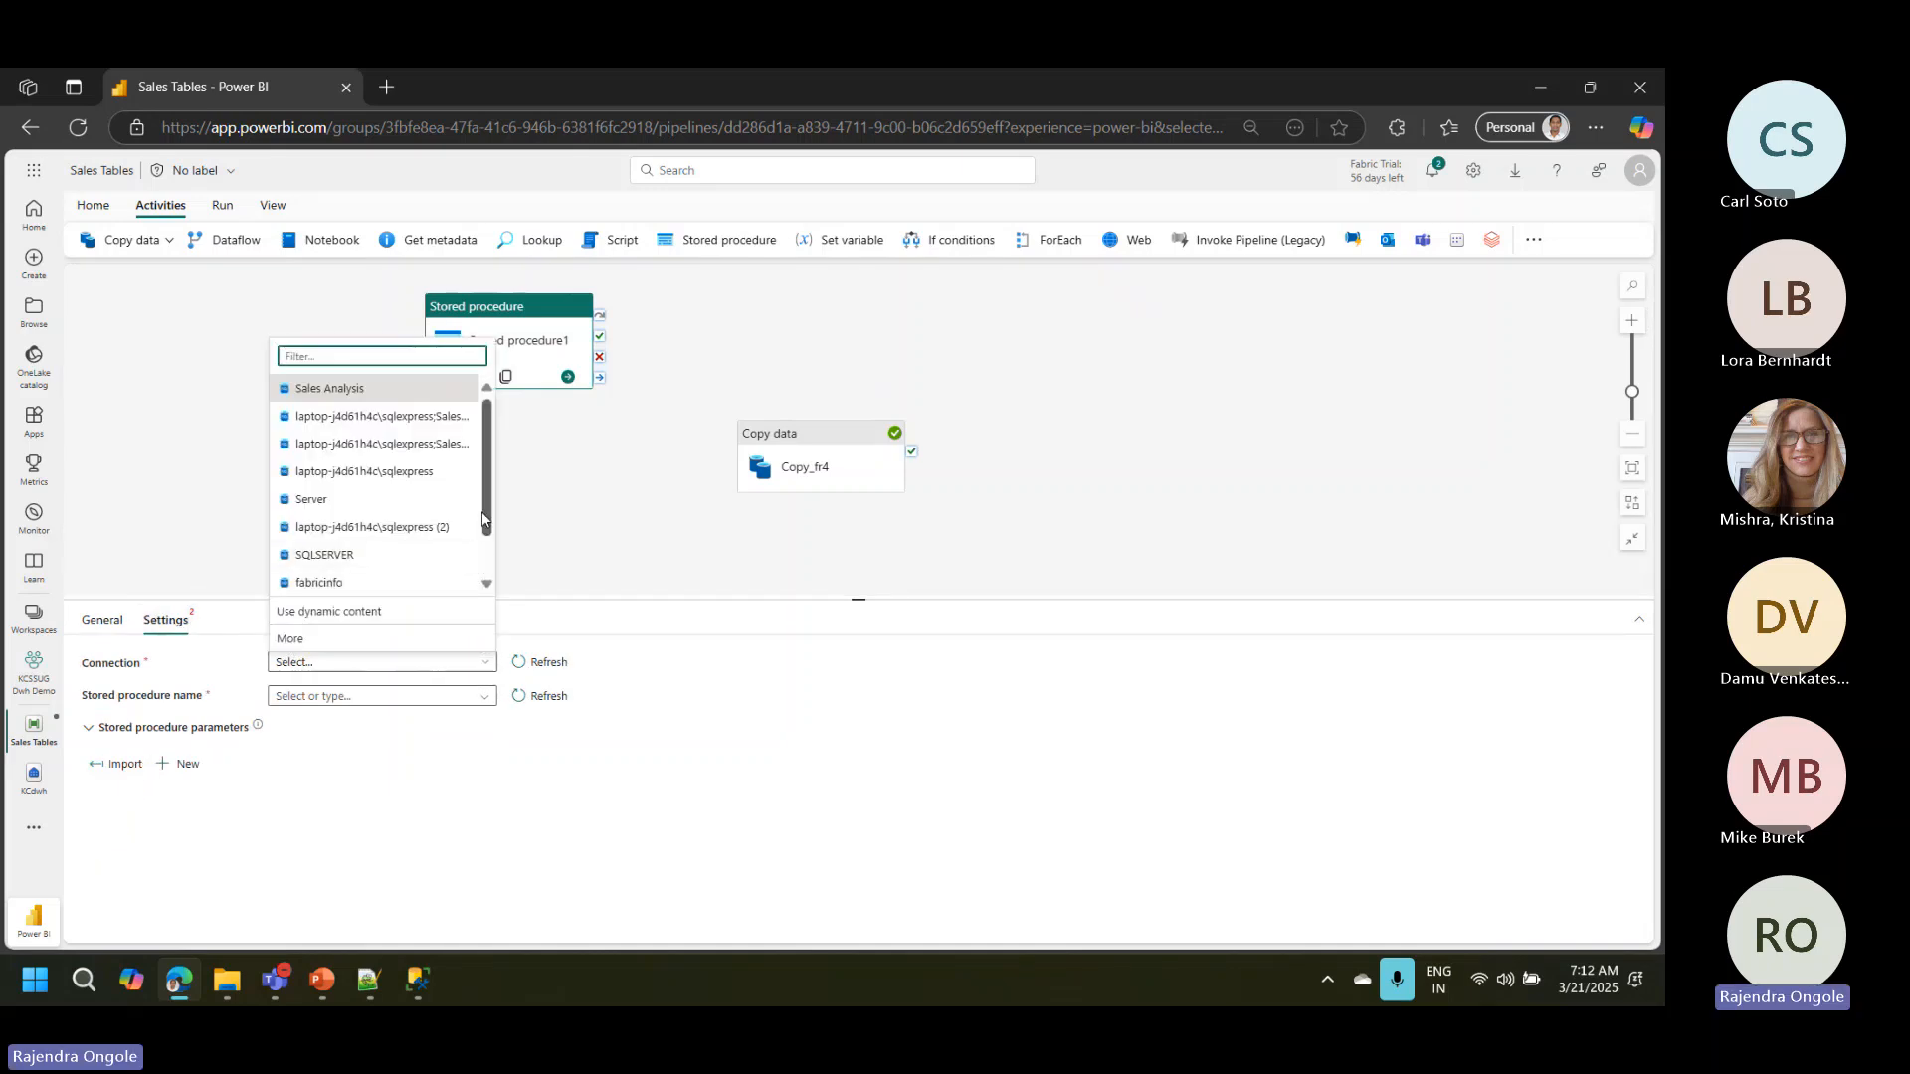
drag(487, 515, 493, 568)
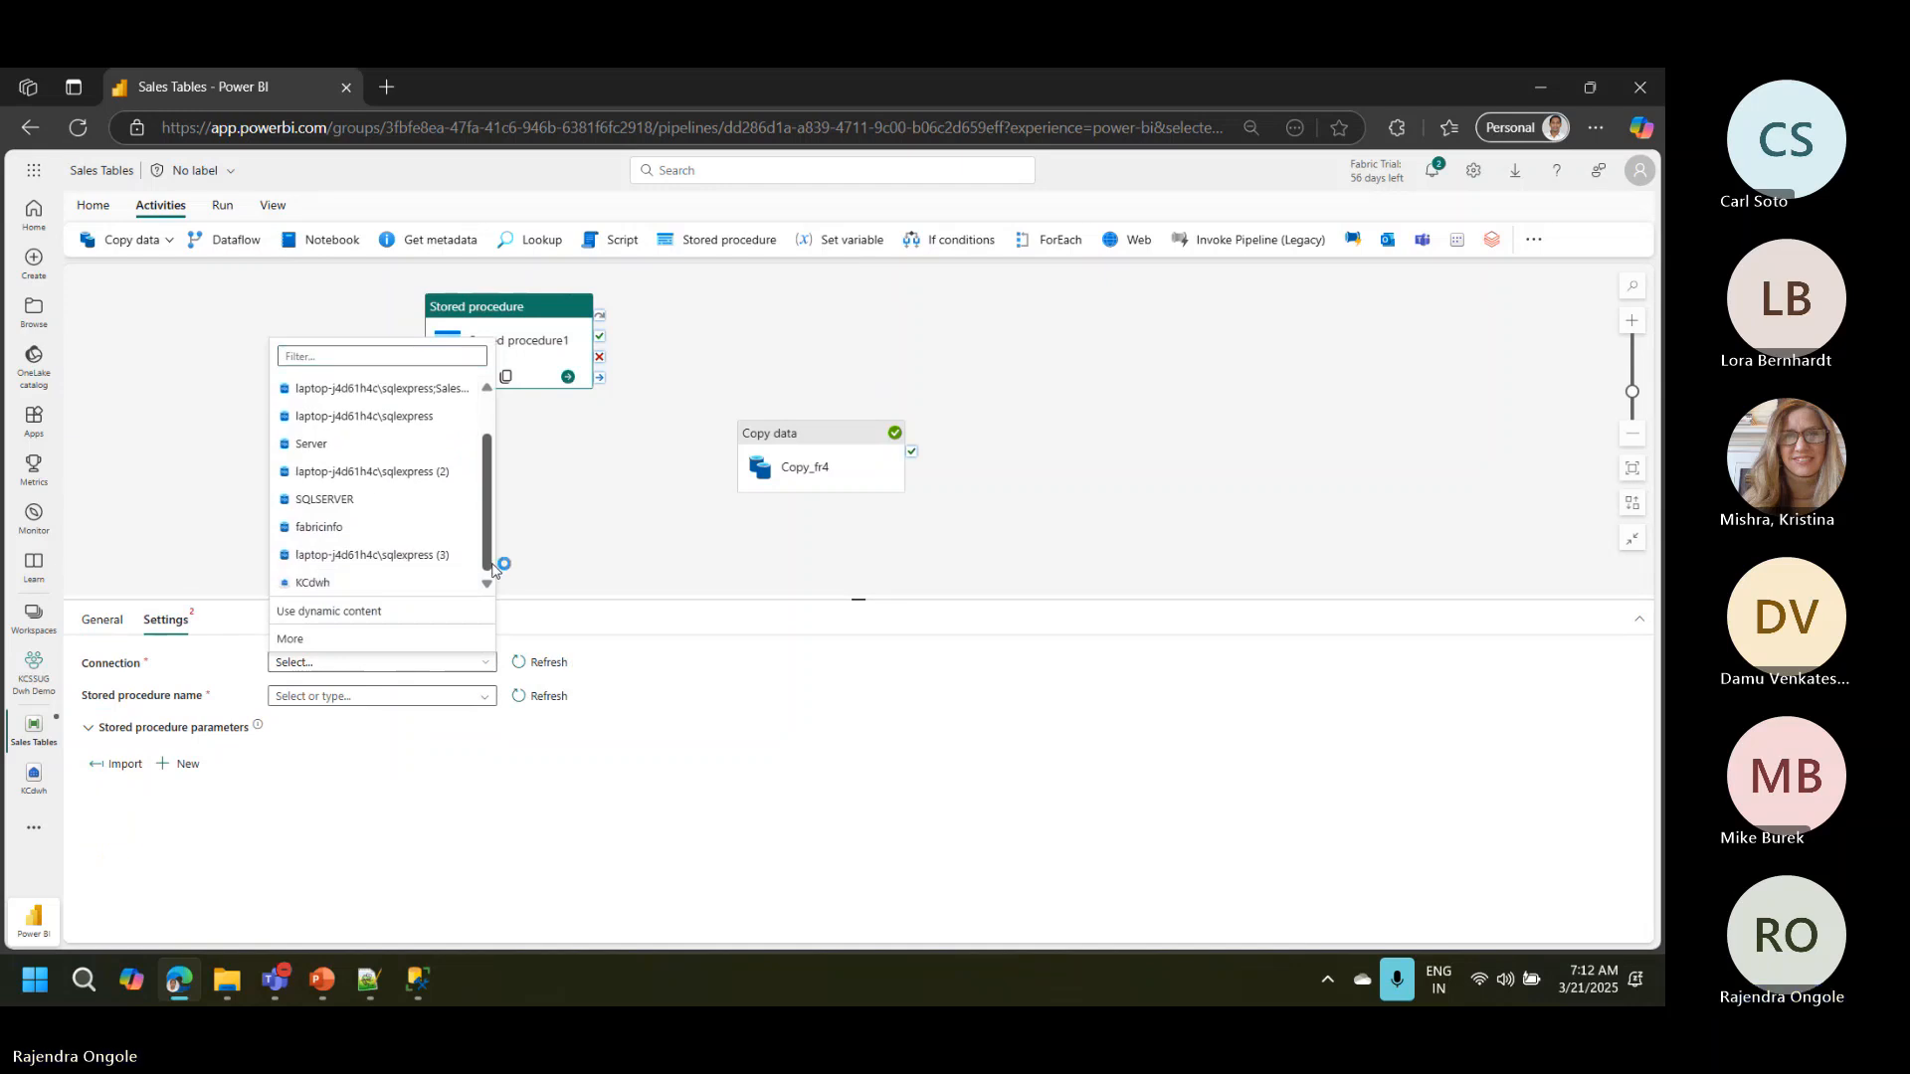
click(360, 583)
click(488, 703)
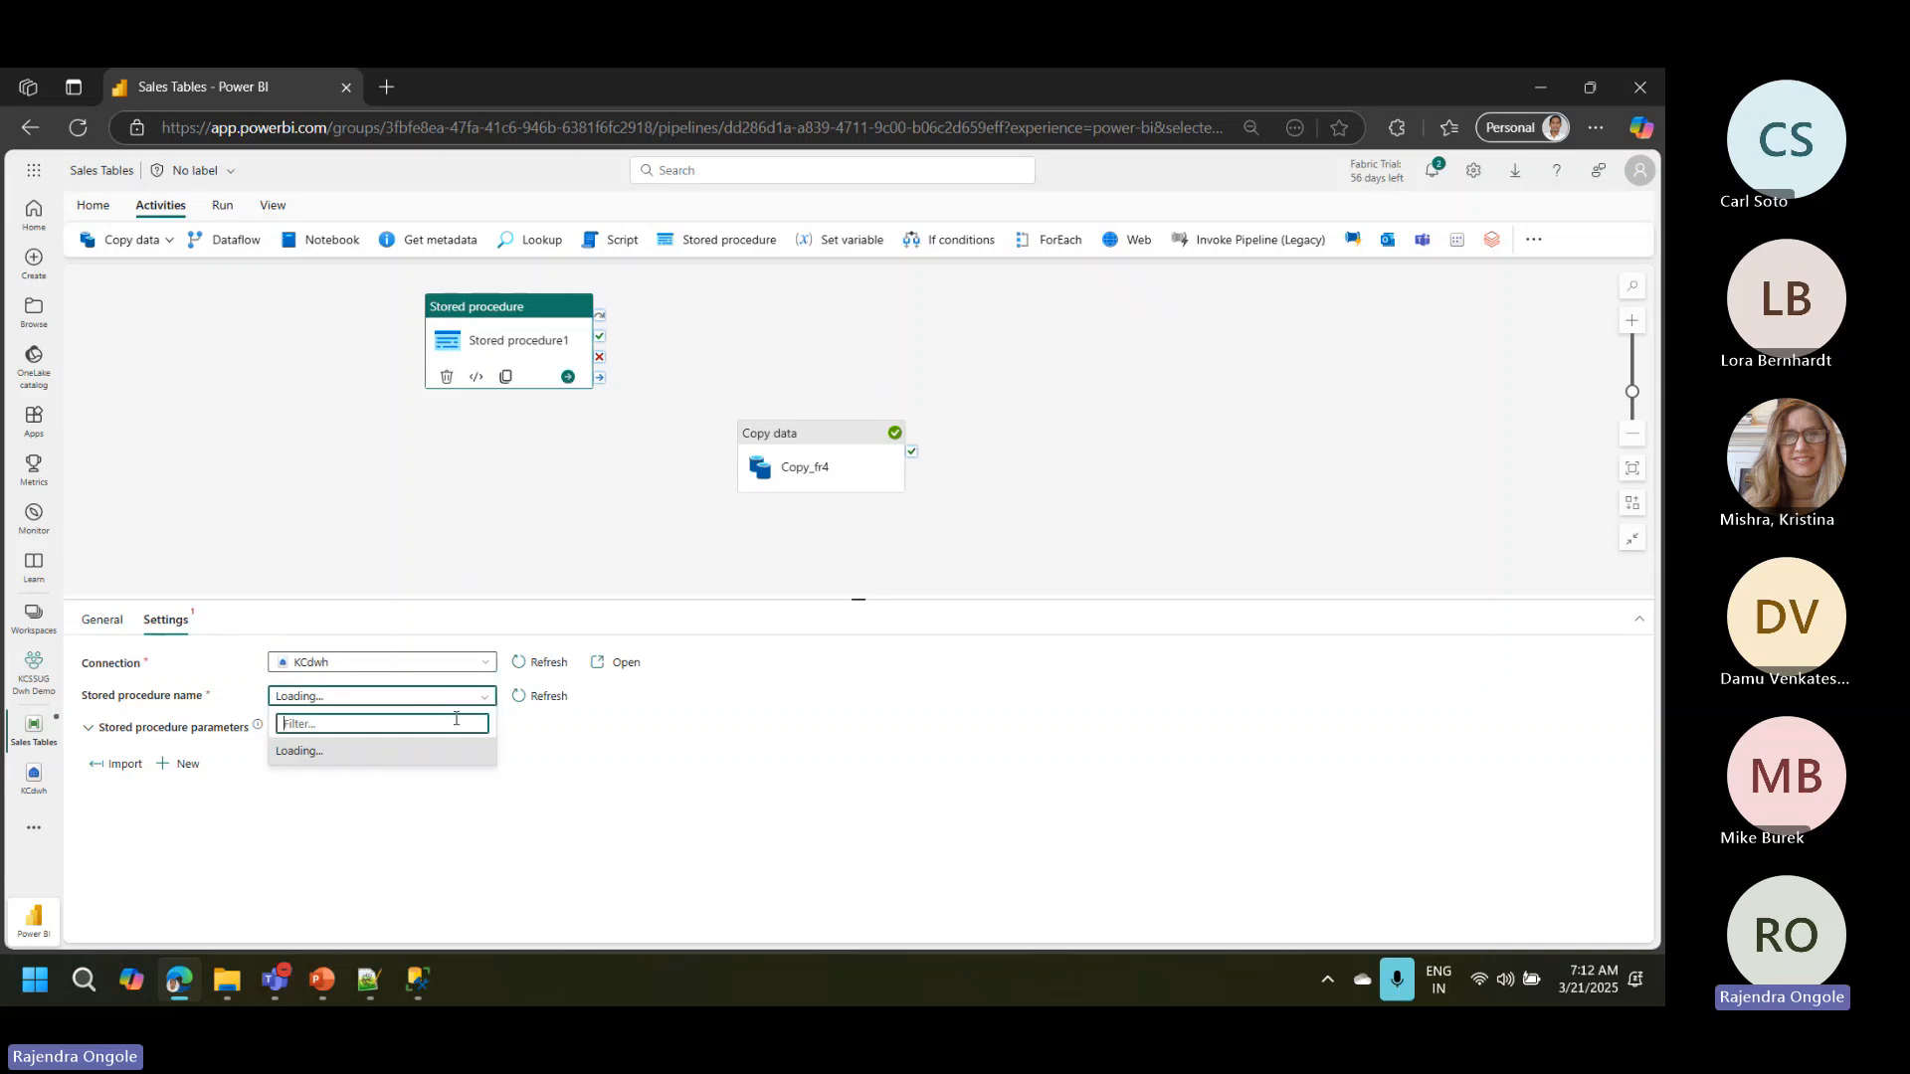
click(520, 704)
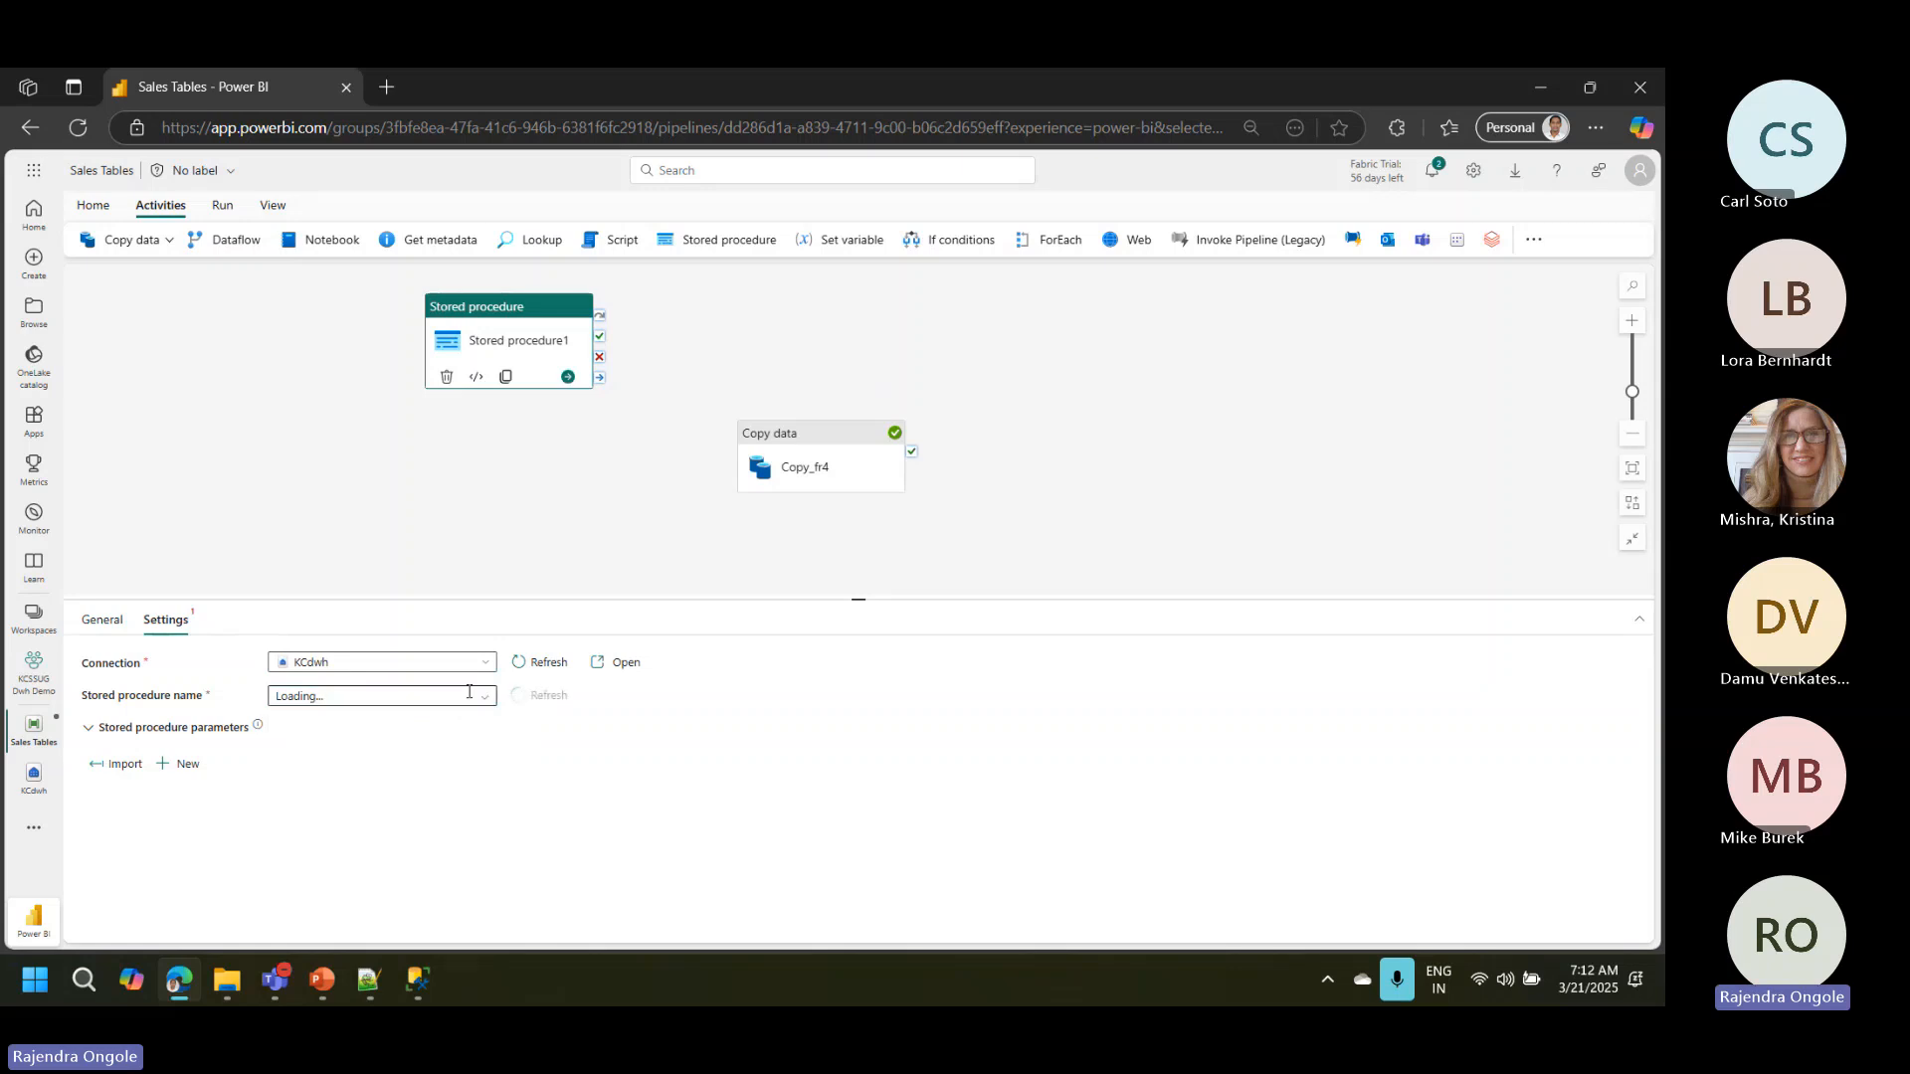
click(476, 695)
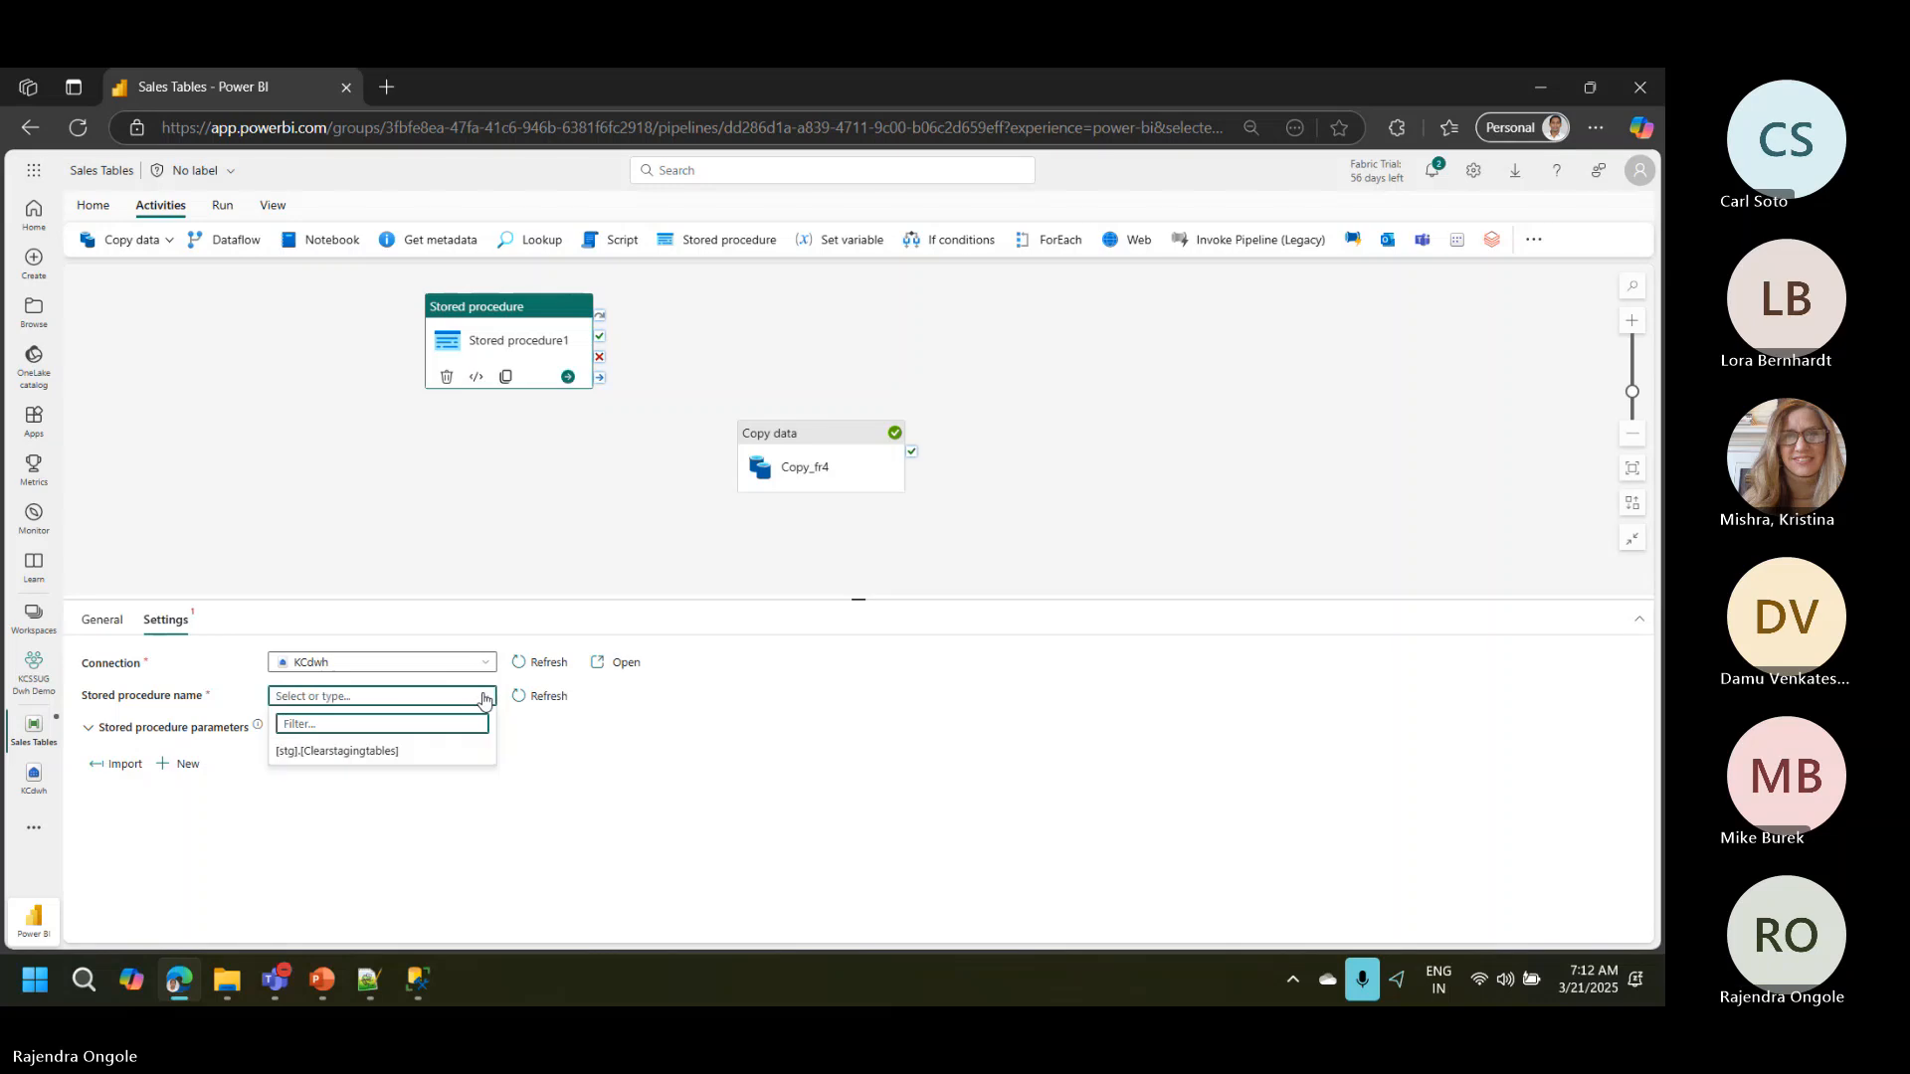
click(341, 754)
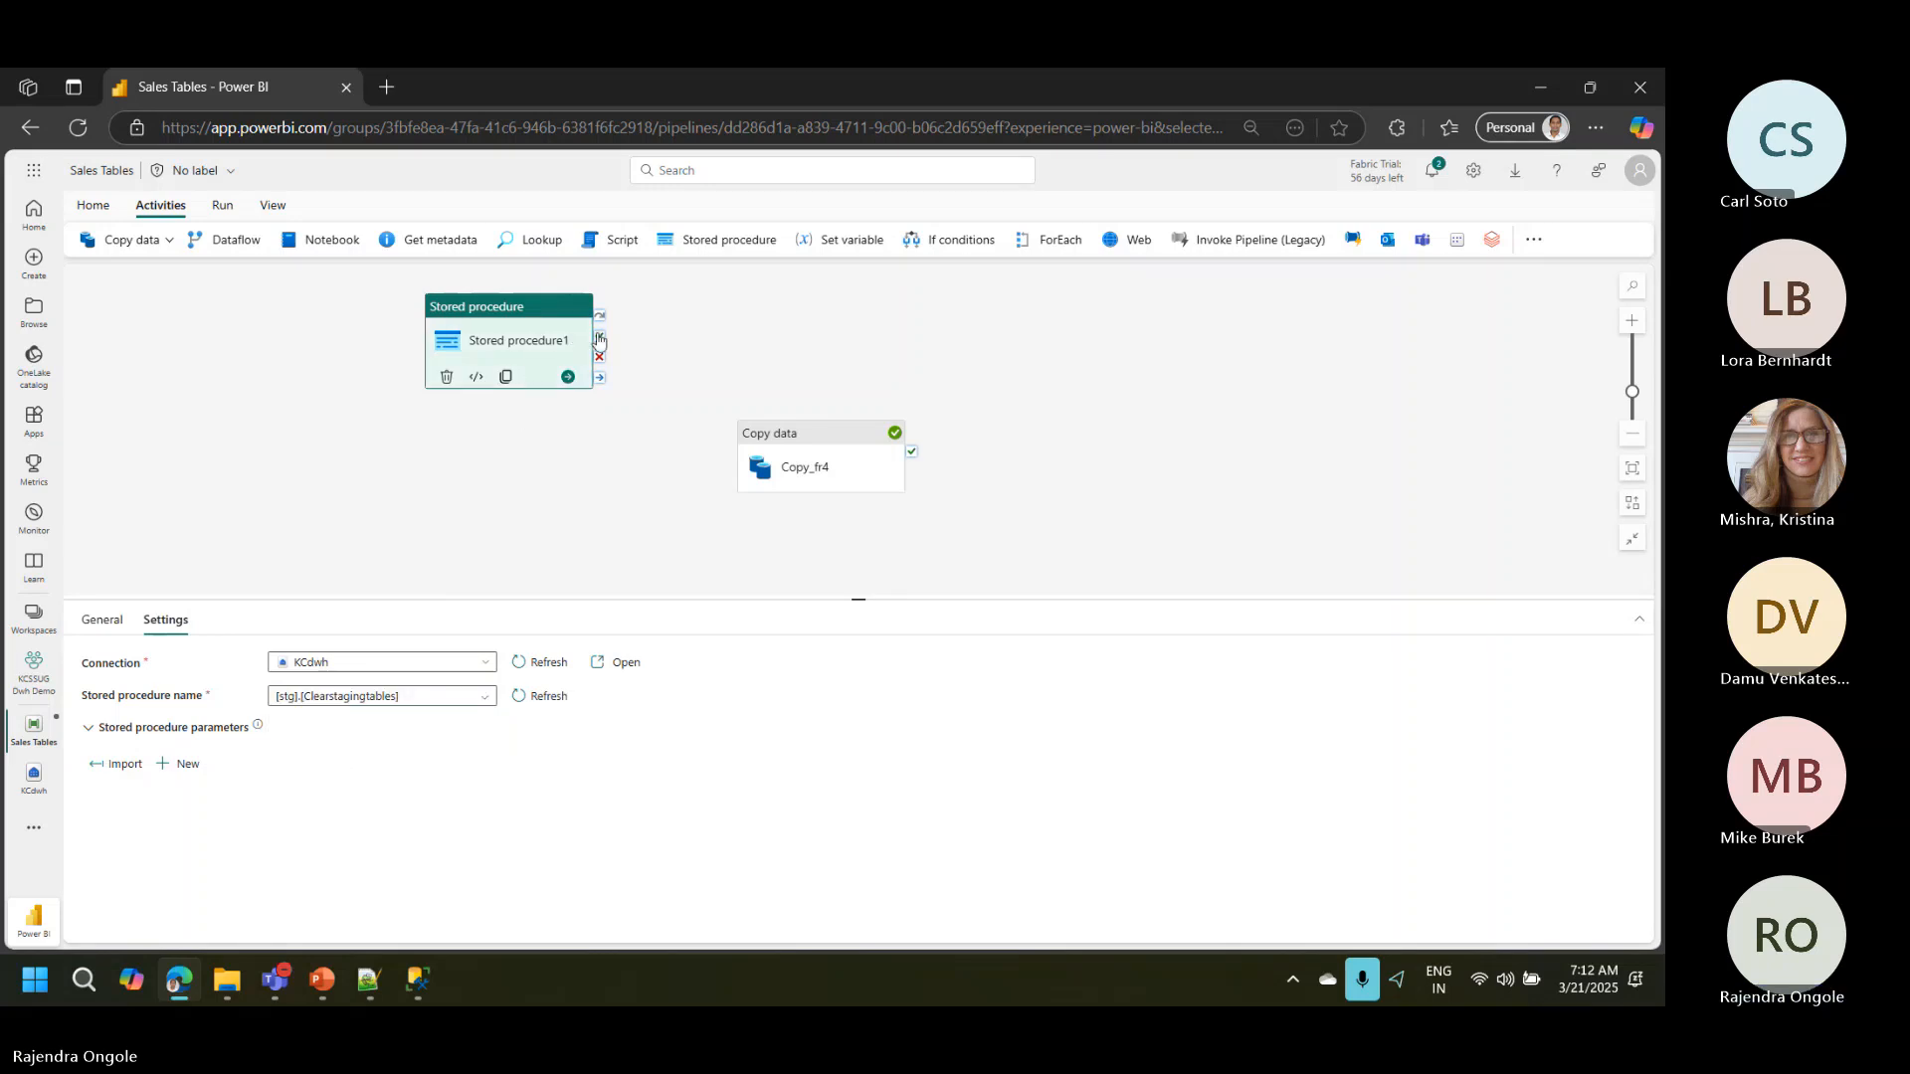
Step: Link the Stored procedure activity's on-success output to the Copy_fr4 activity and validate the pipeline
drag(601, 339, 863, 402)
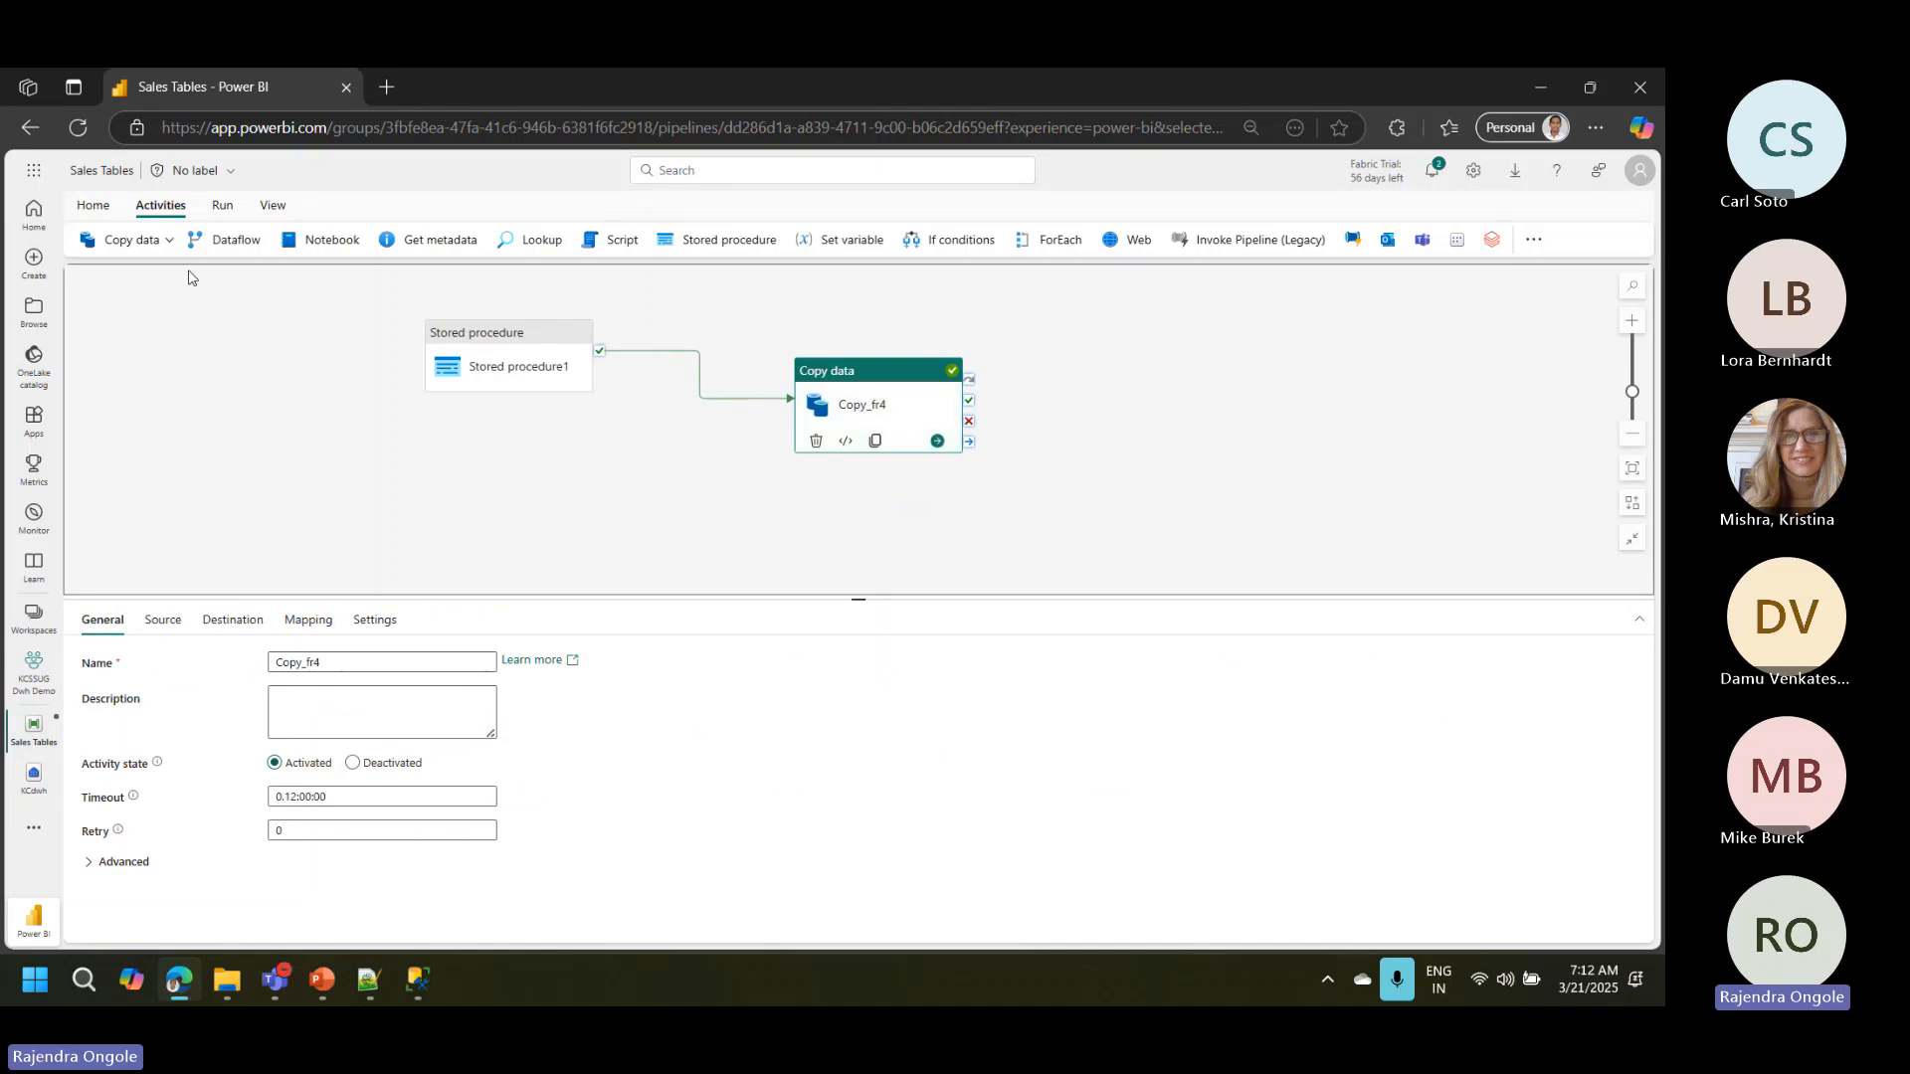
click(222, 207)
click(118, 241)
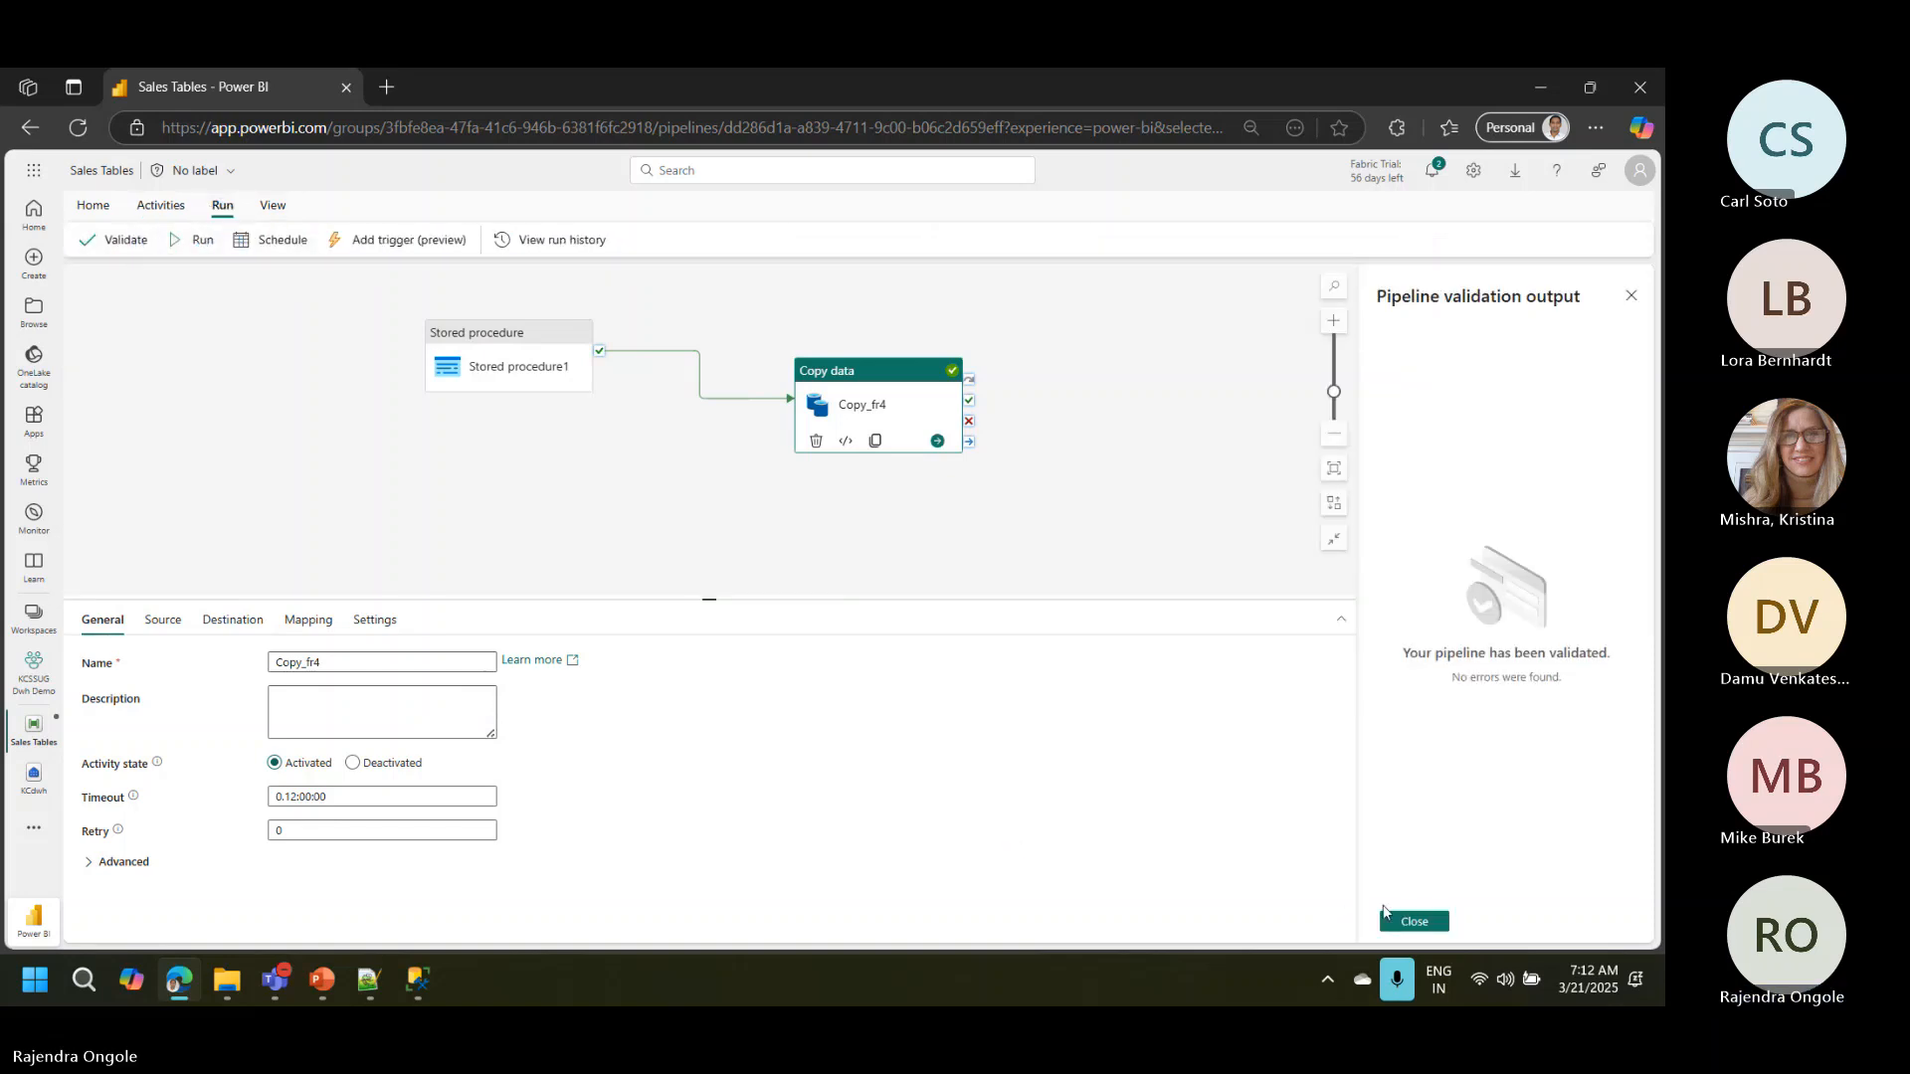
click(1413, 921)
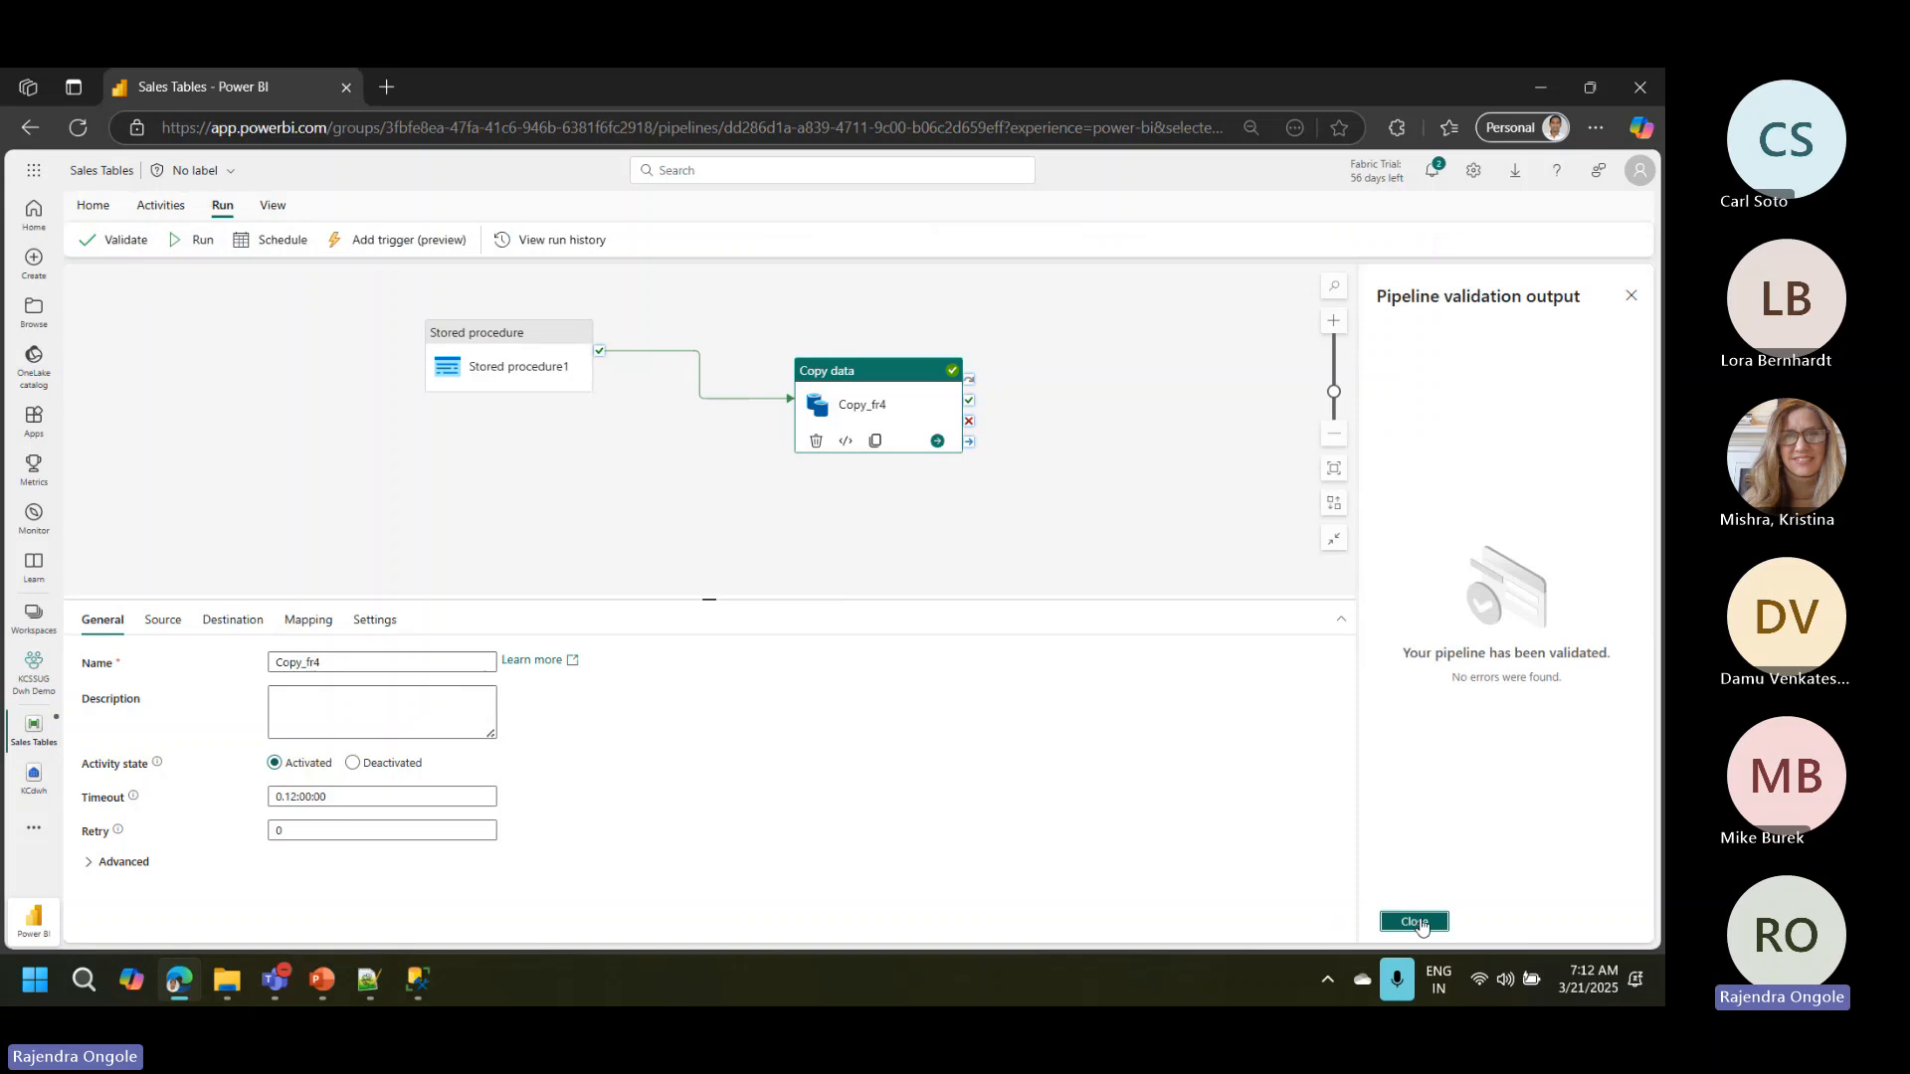
Step: Run the Sales Tables pipeline and rerun the Count of tables query in the KCdwh warehouse
click(203, 242)
click(838, 614)
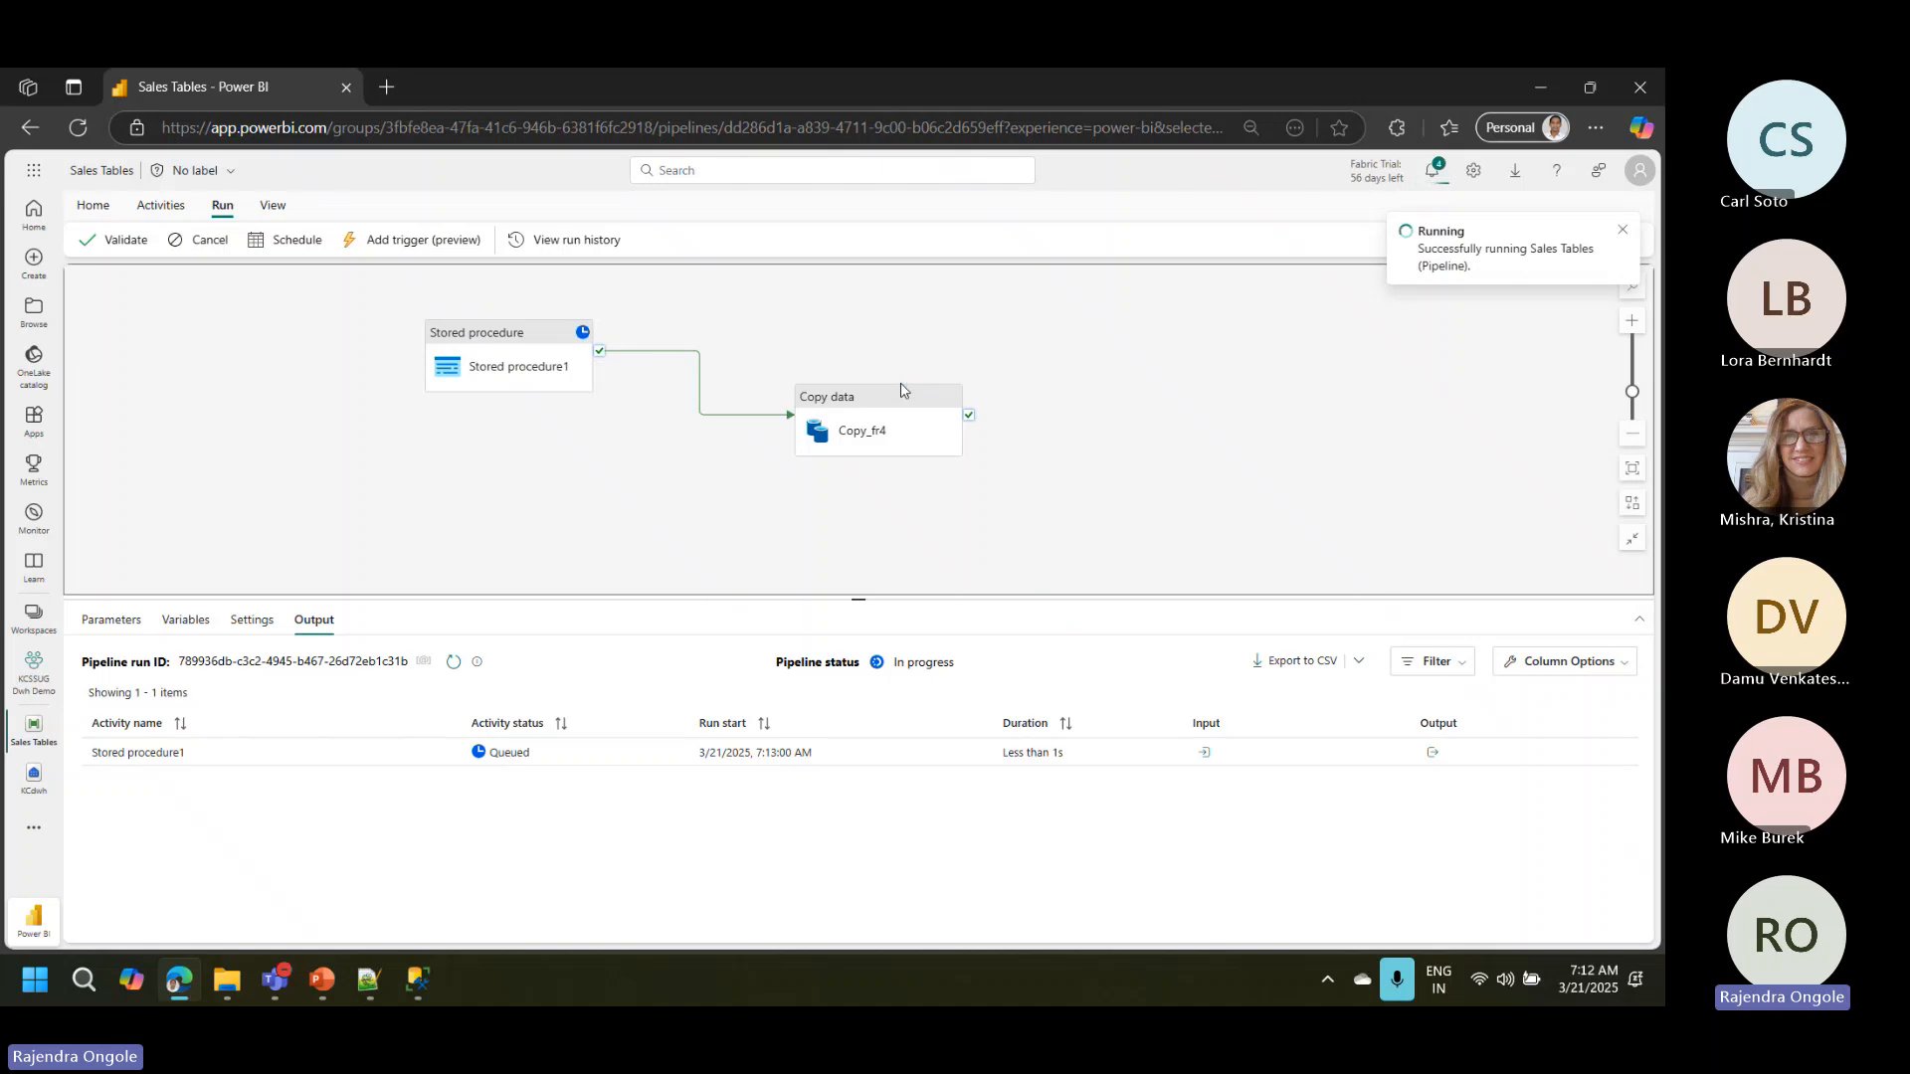
click(34, 775)
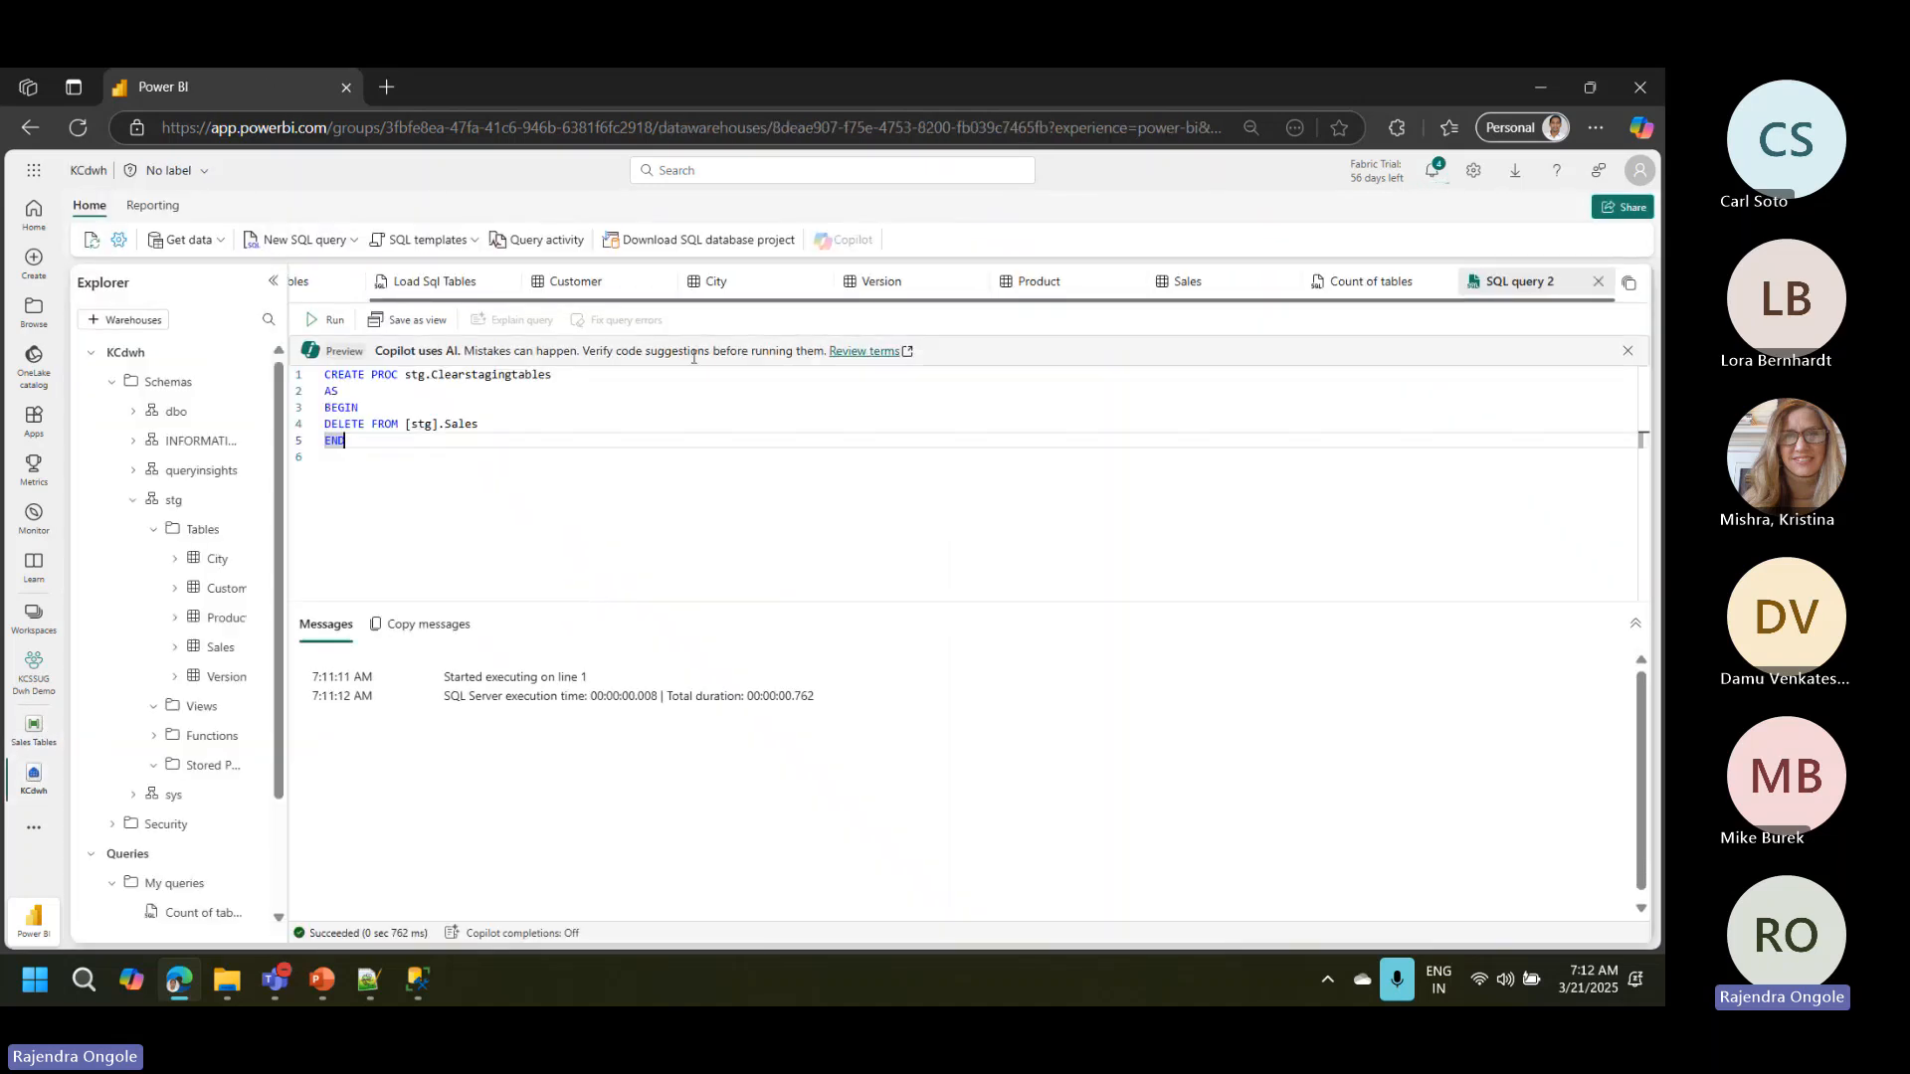
click(1371, 281)
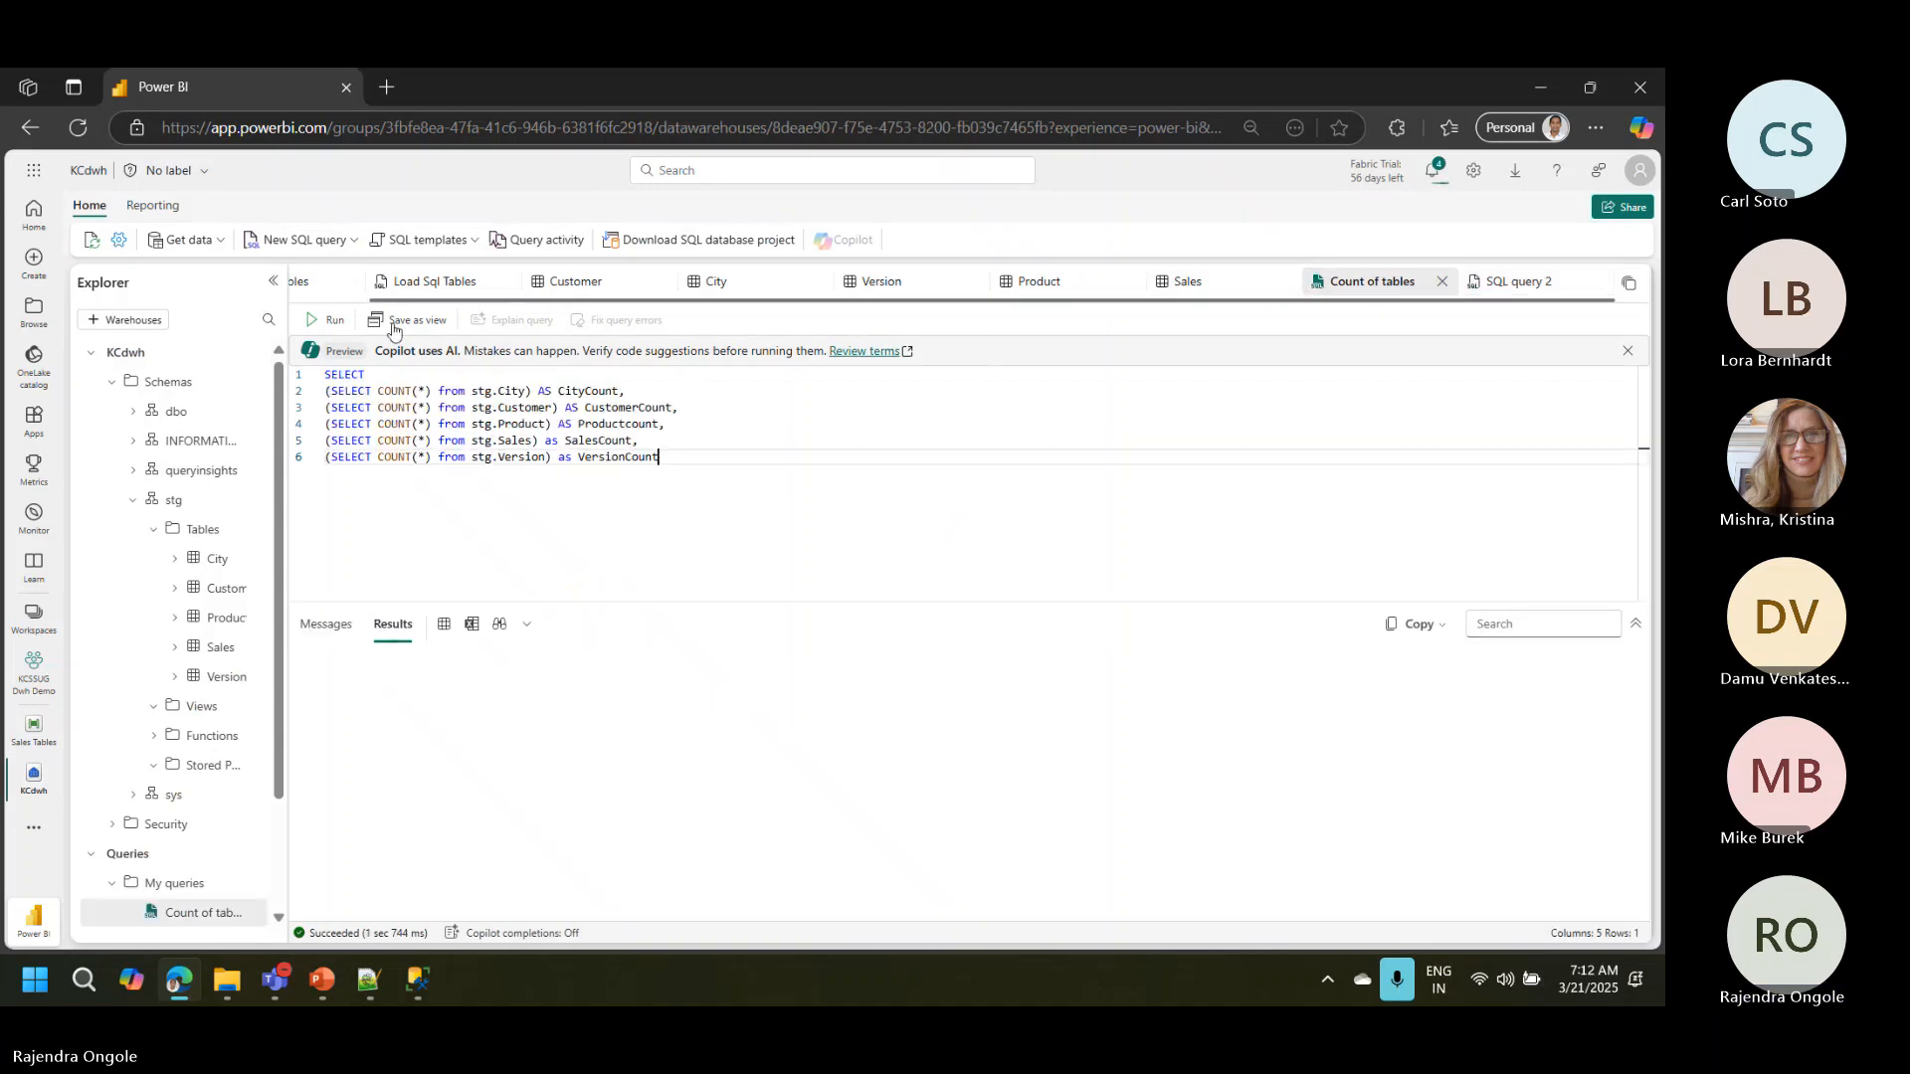
click(330, 320)
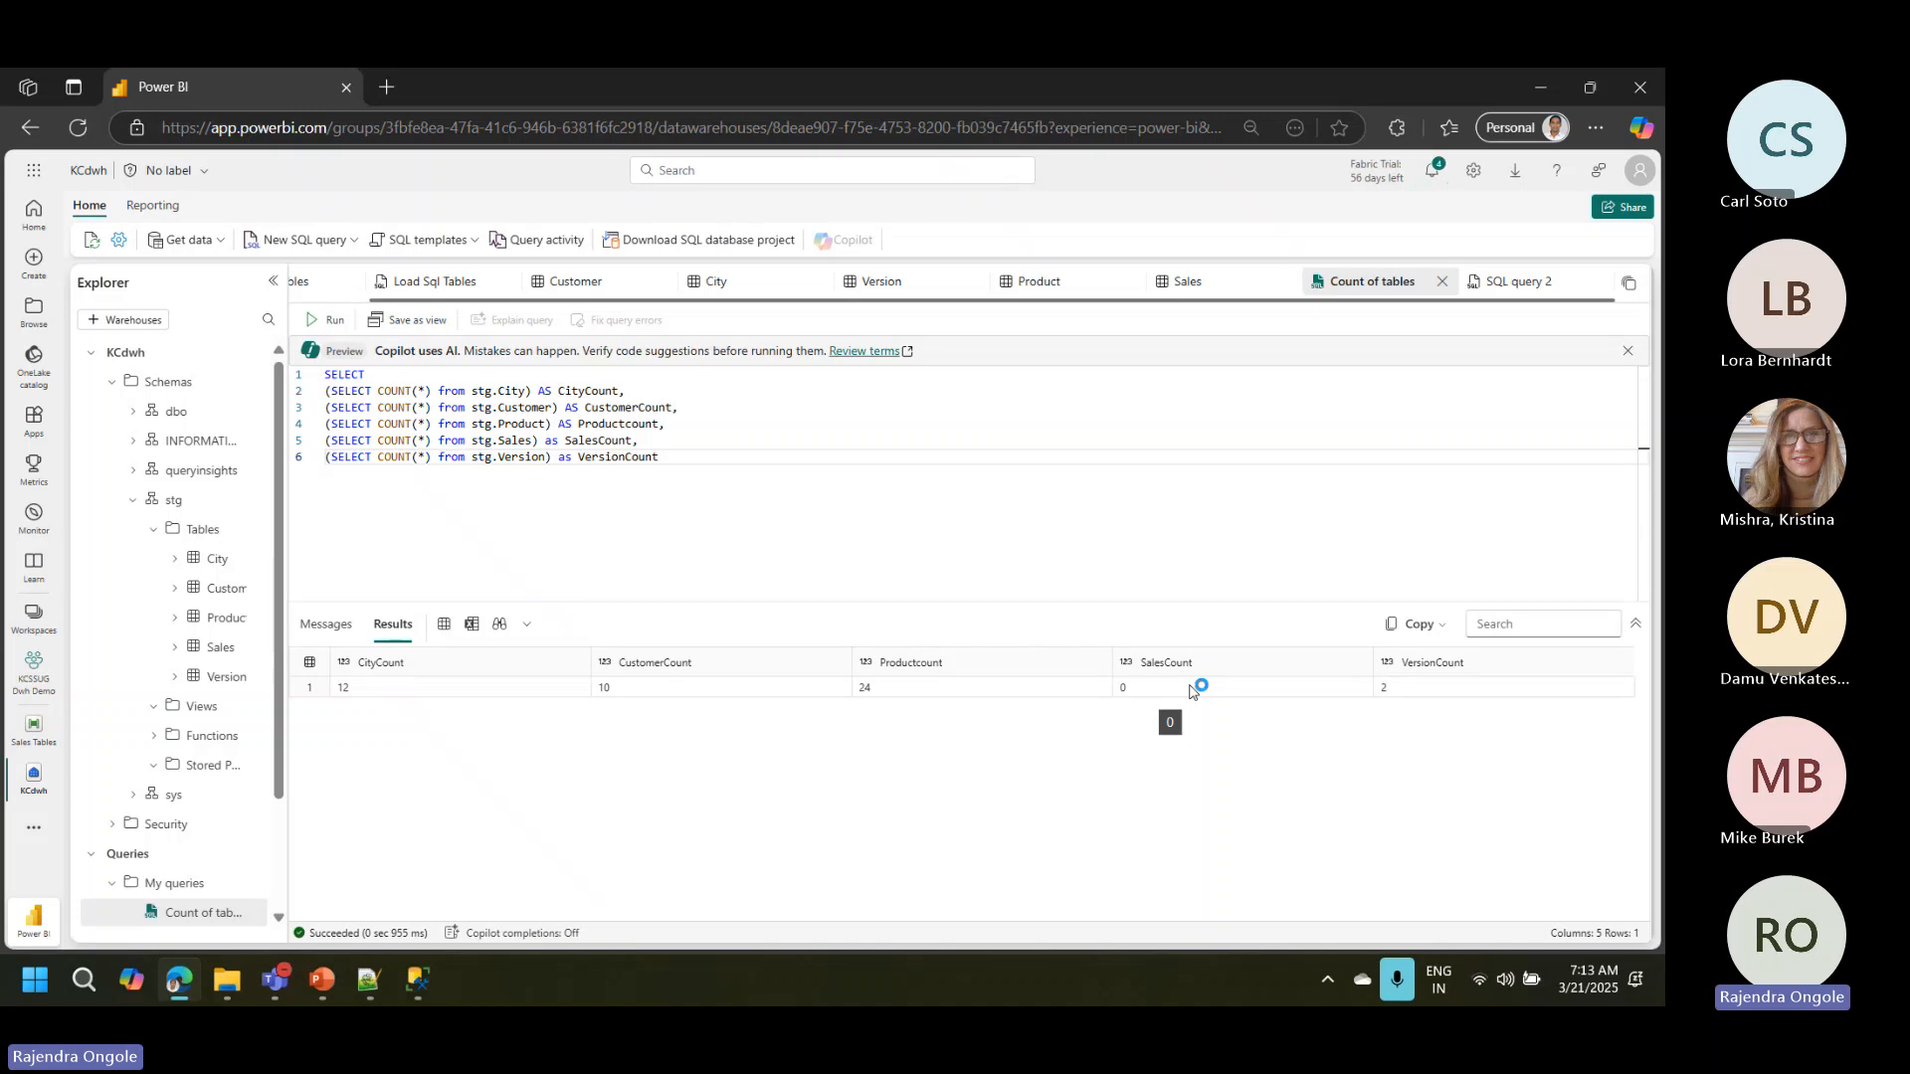
Step: Return to the Sales Tables pipeline and monitor the Copy_fr4 activity's run status in the pipeline output
click(33, 727)
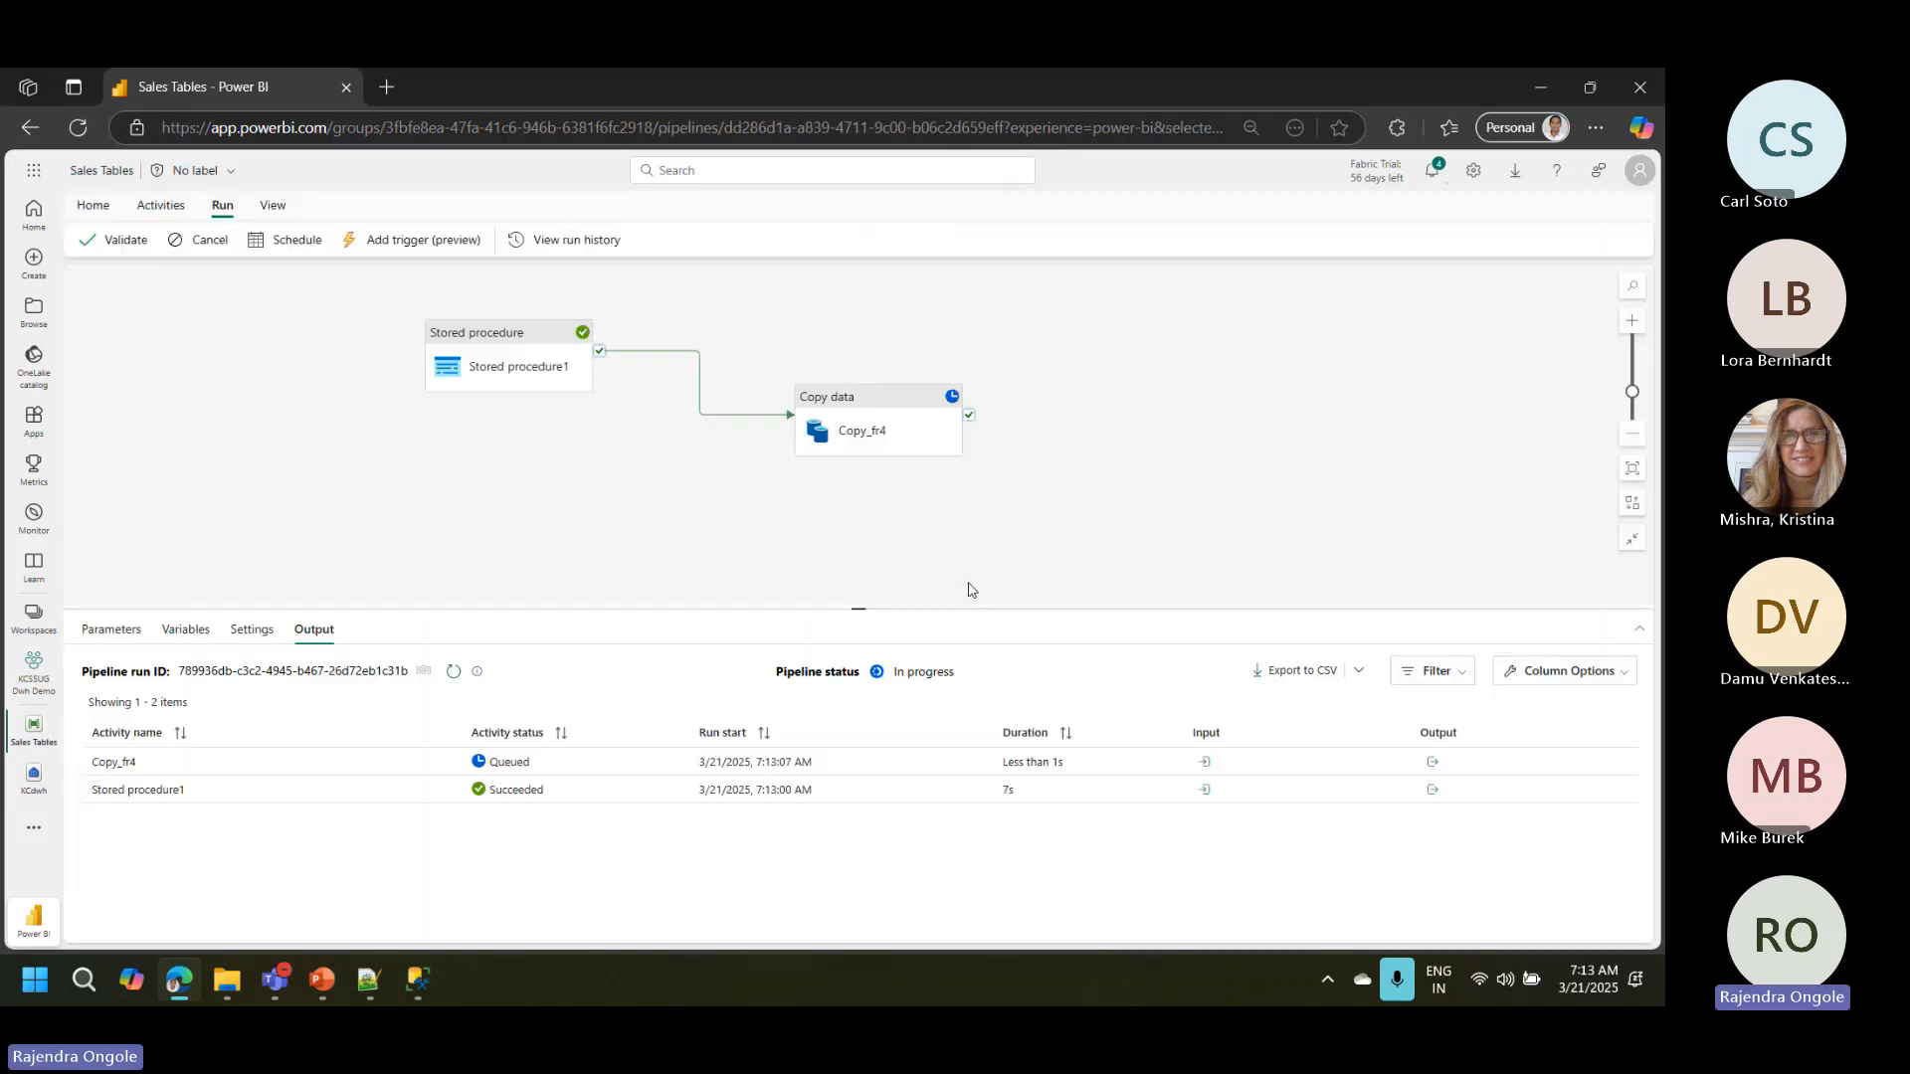
click(847, 407)
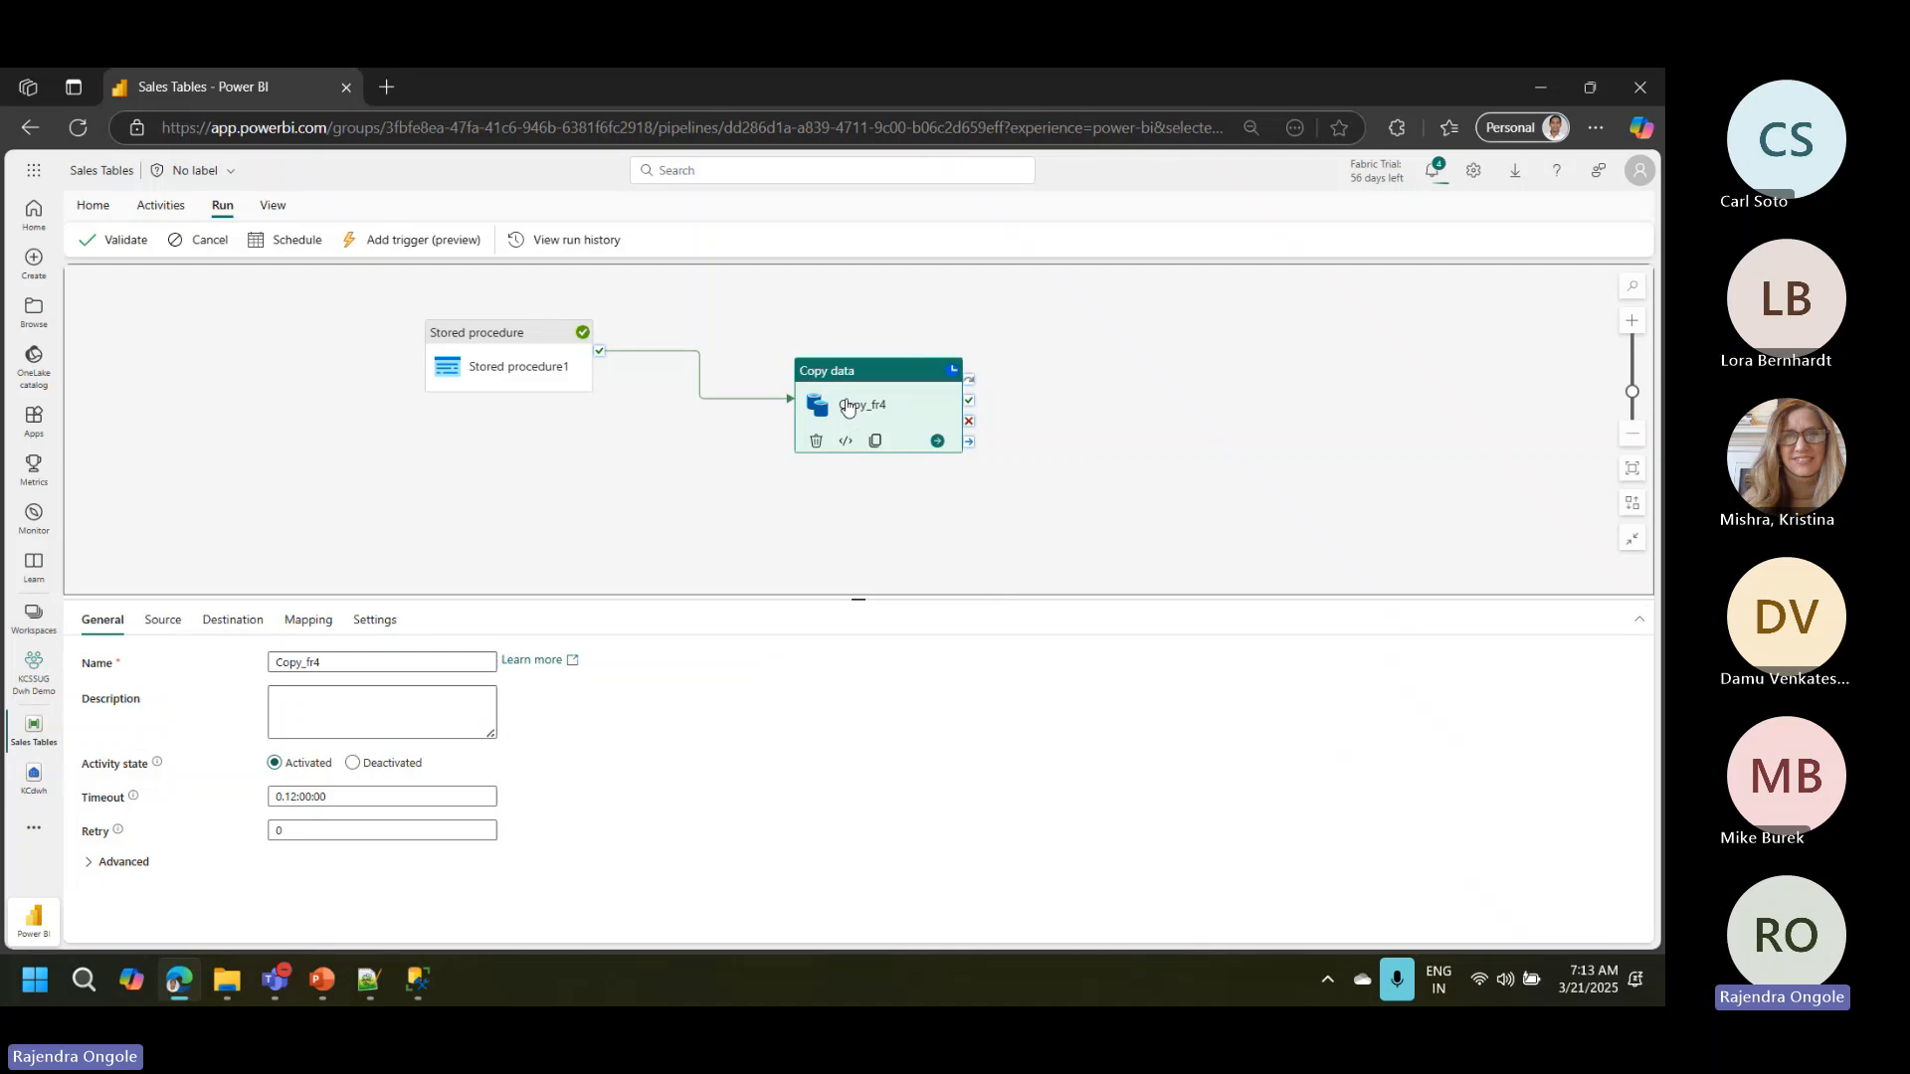
click(467, 519)
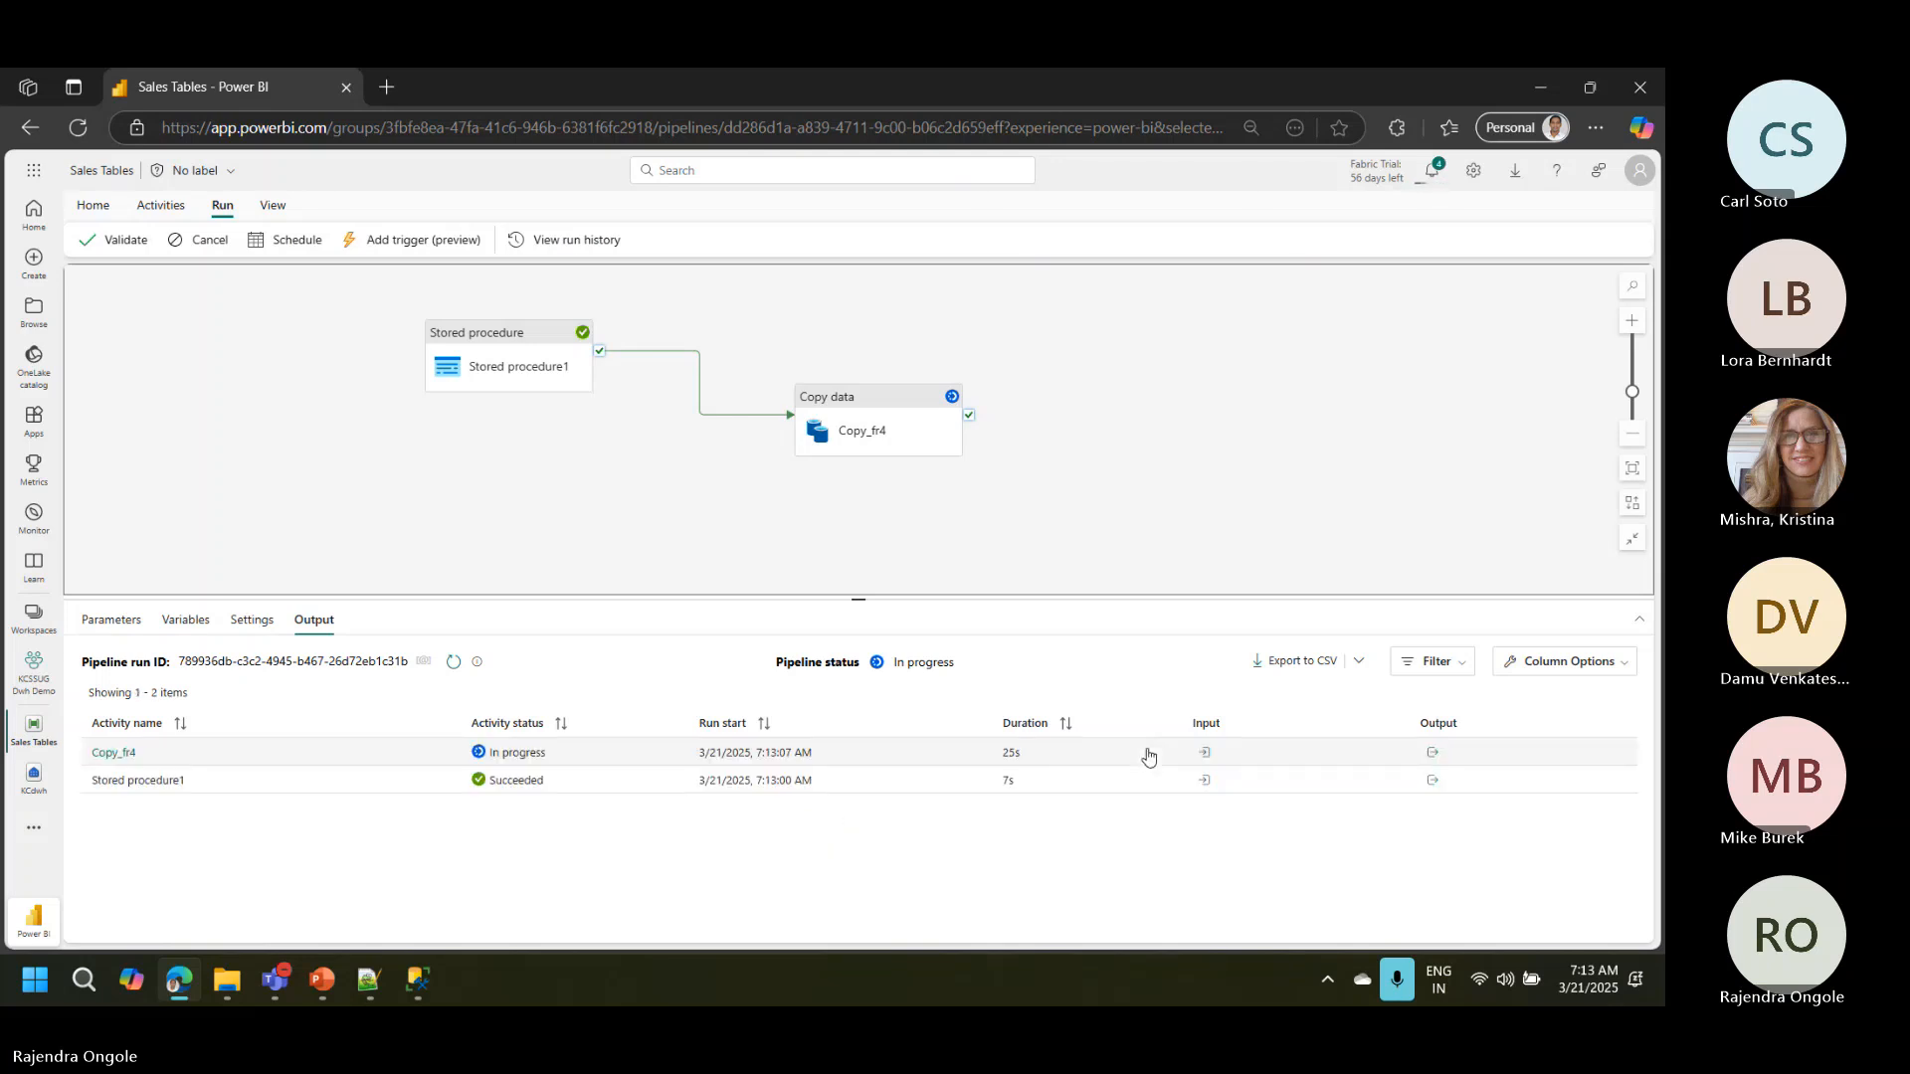
click(840, 398)
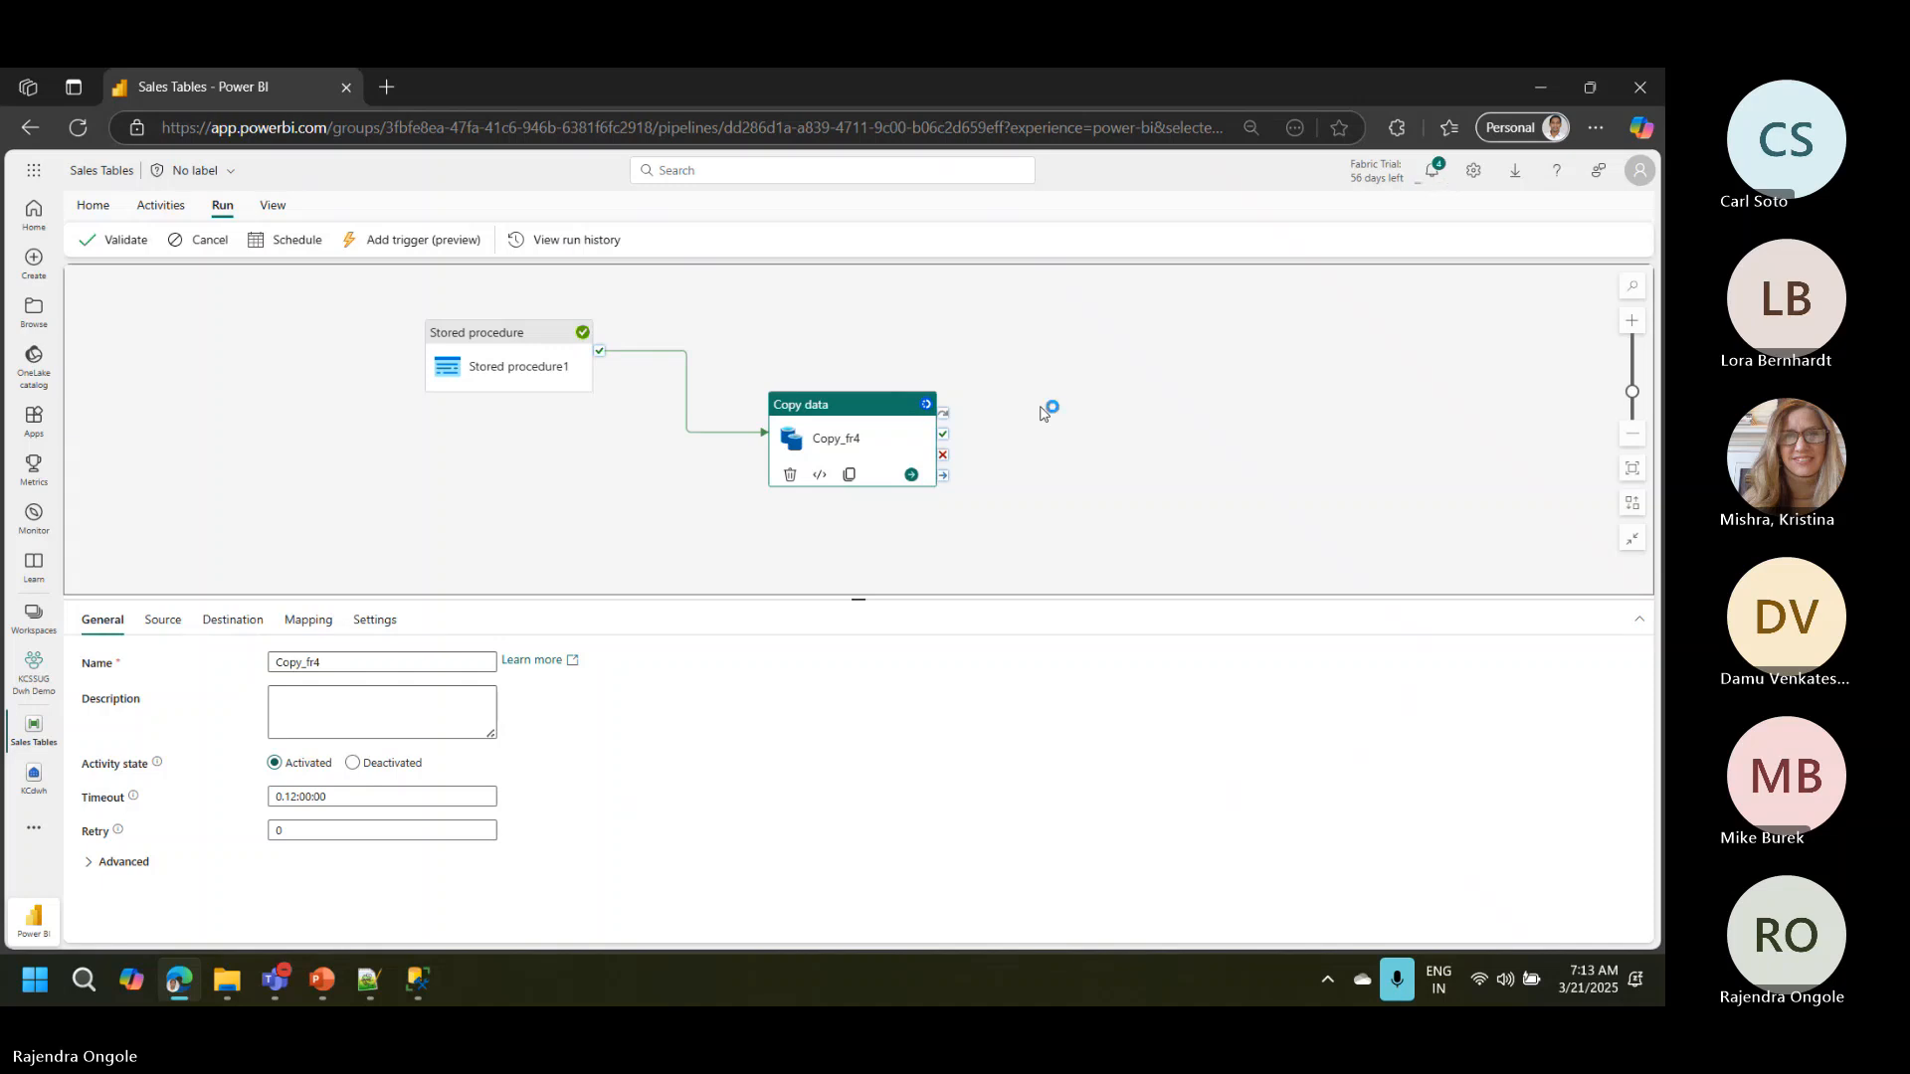
click(693, 502)
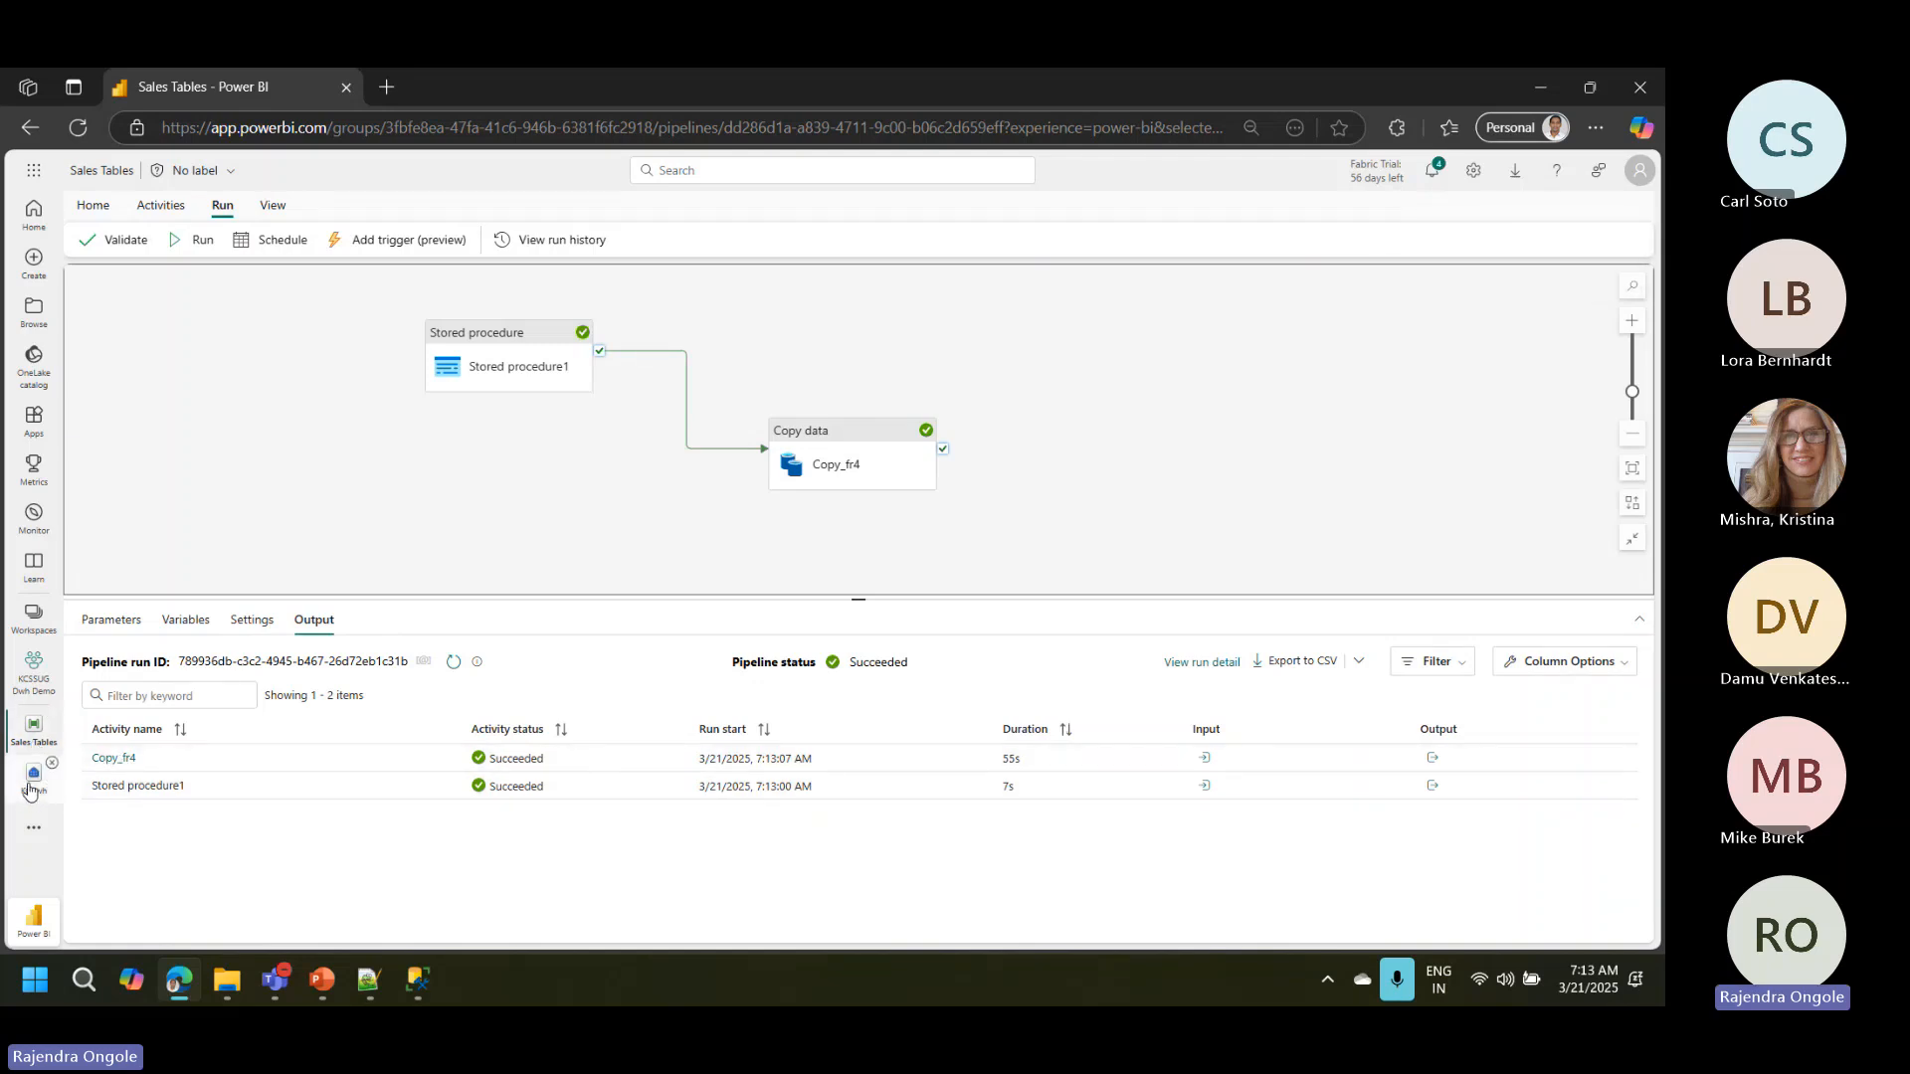
Step: Rerun the Count of tables query in KCdwh to check the Sales count and preview the stg Sales table
click(28, 789)
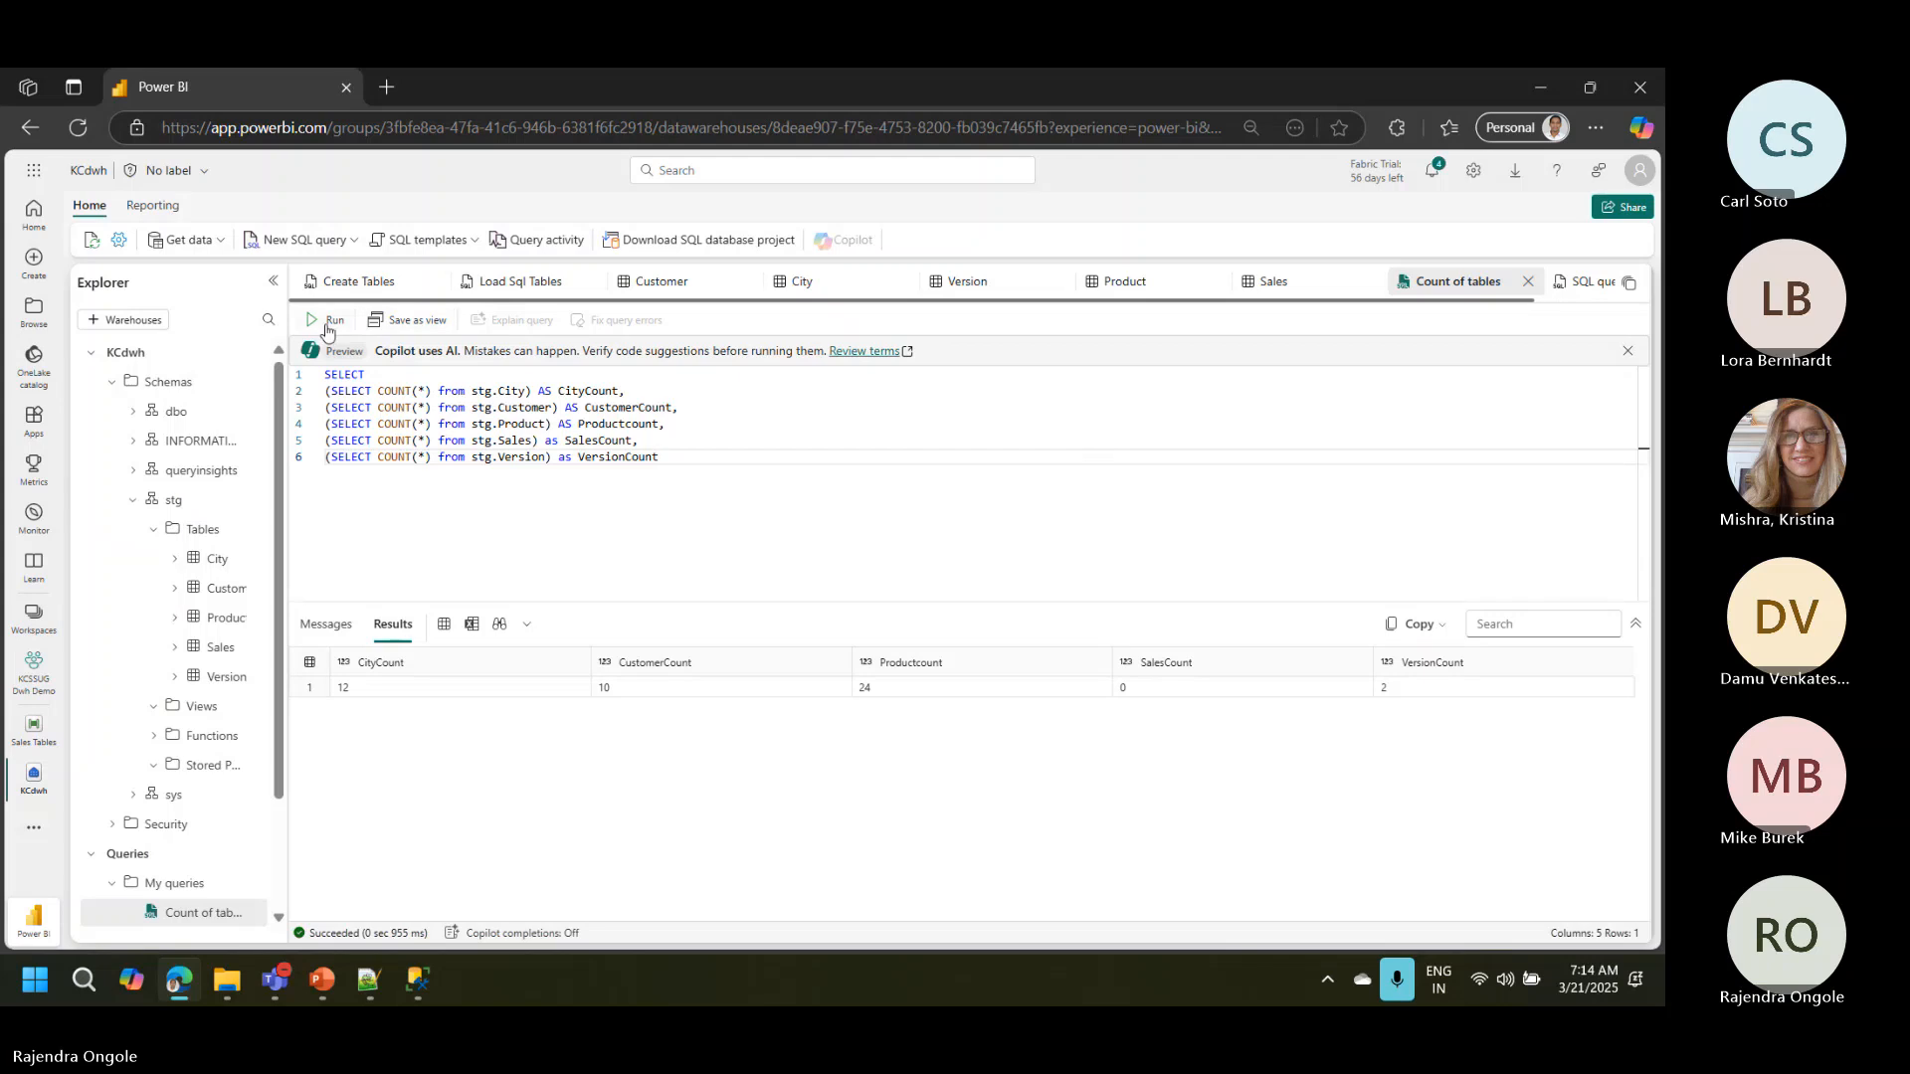
click(328, 319)
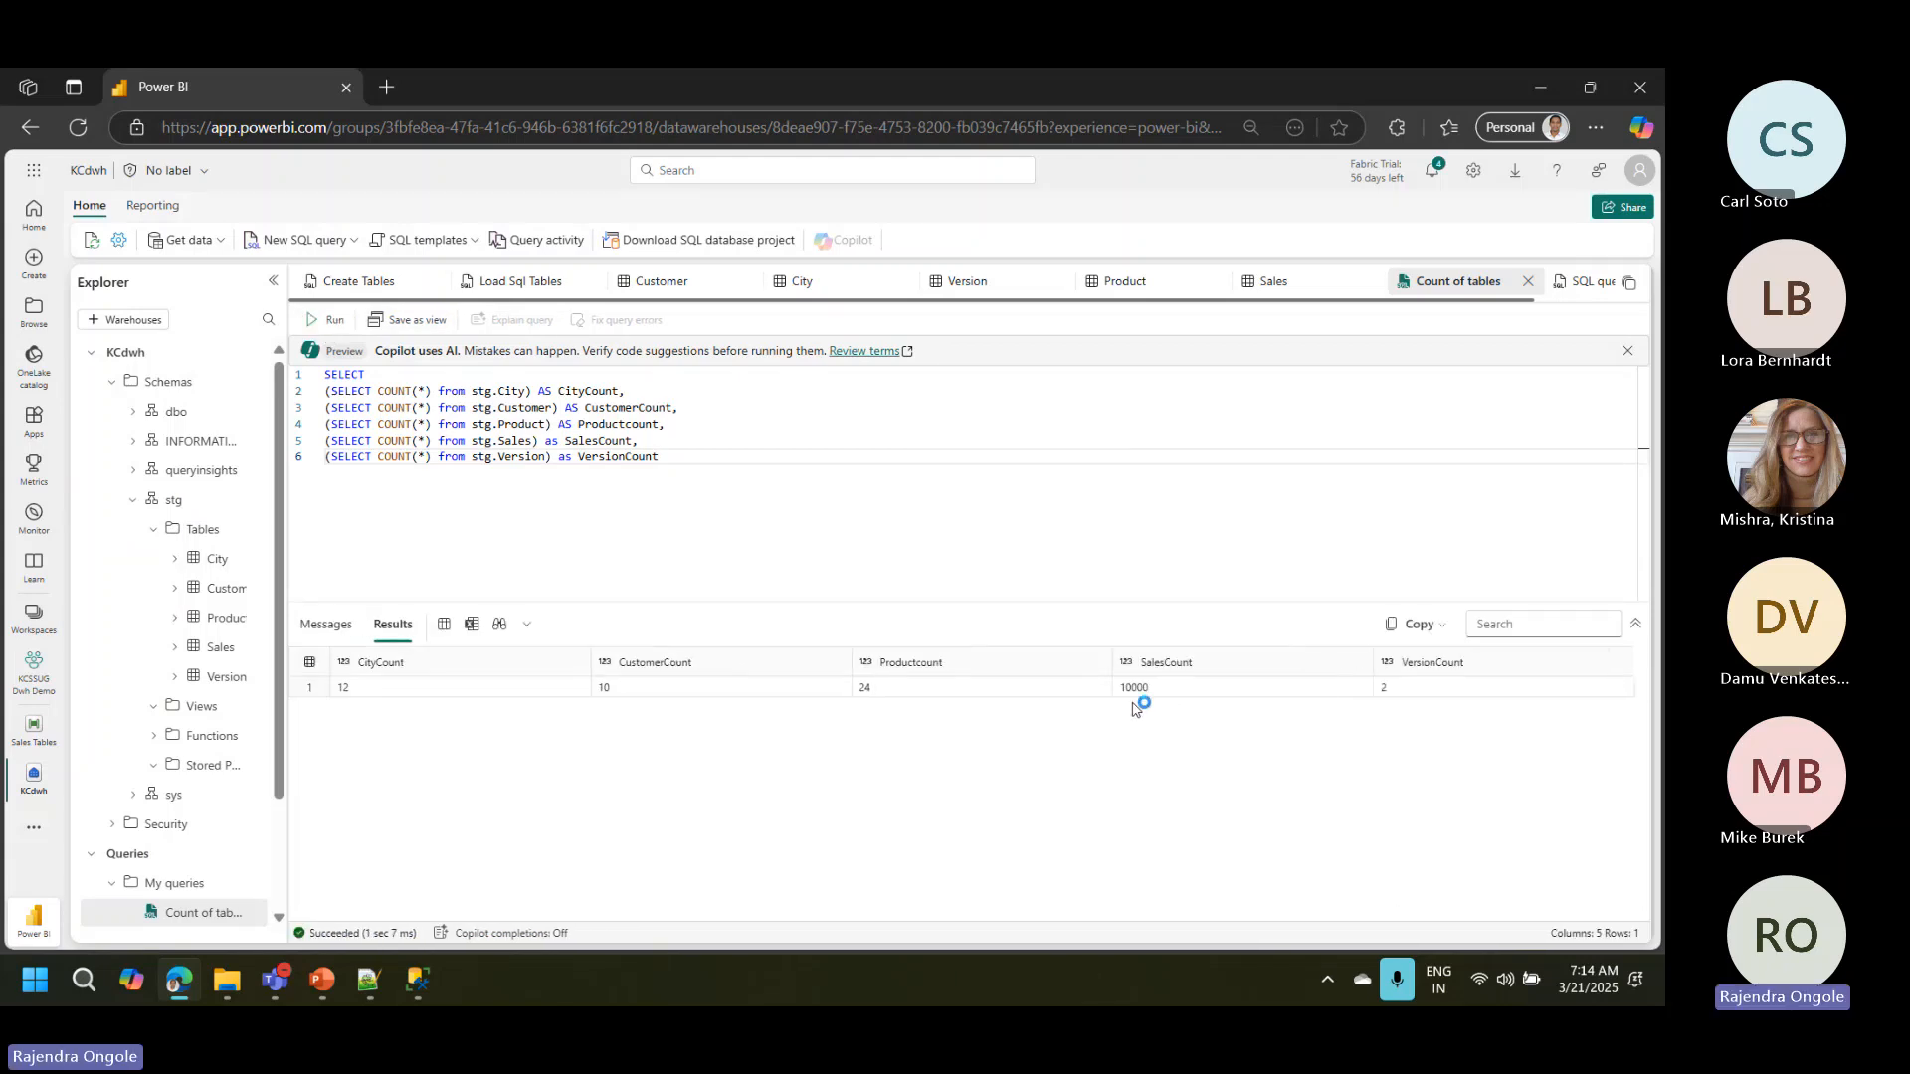
click(1175, 696)
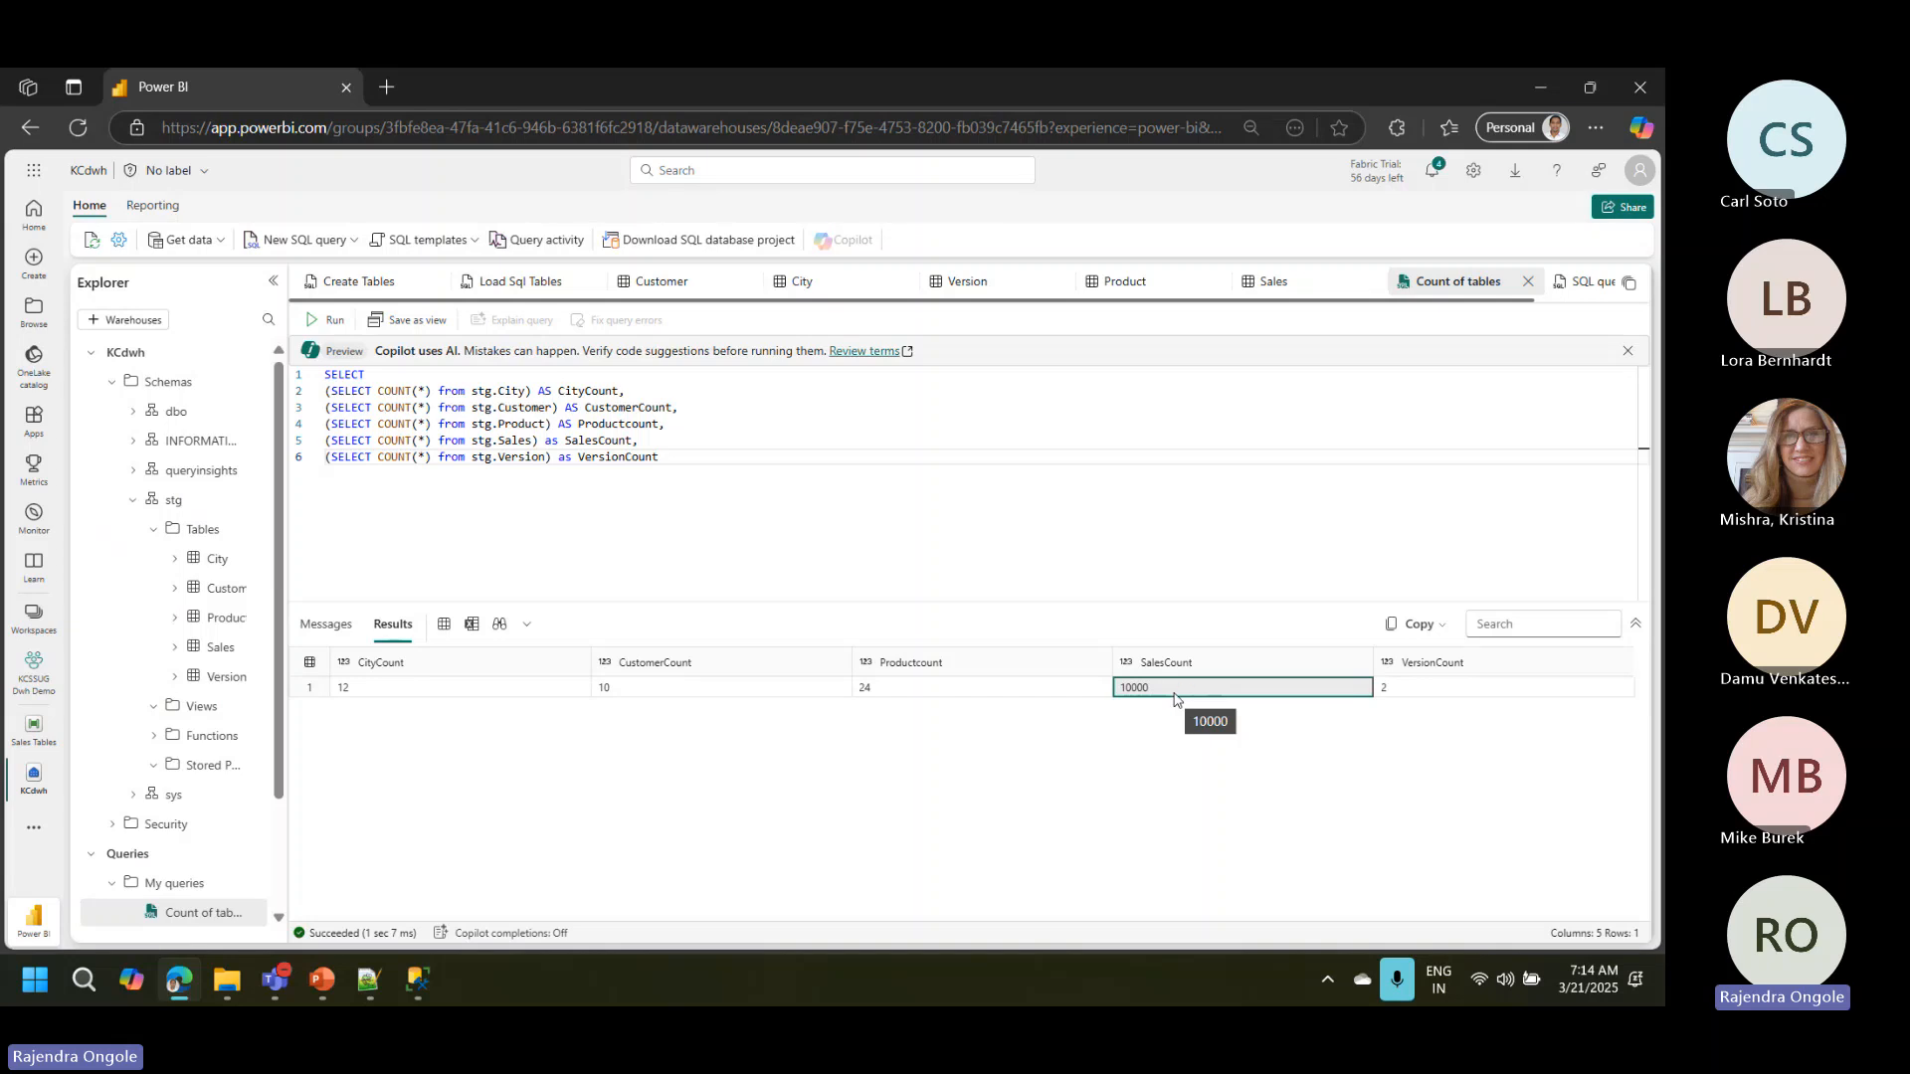
click(830, 555)
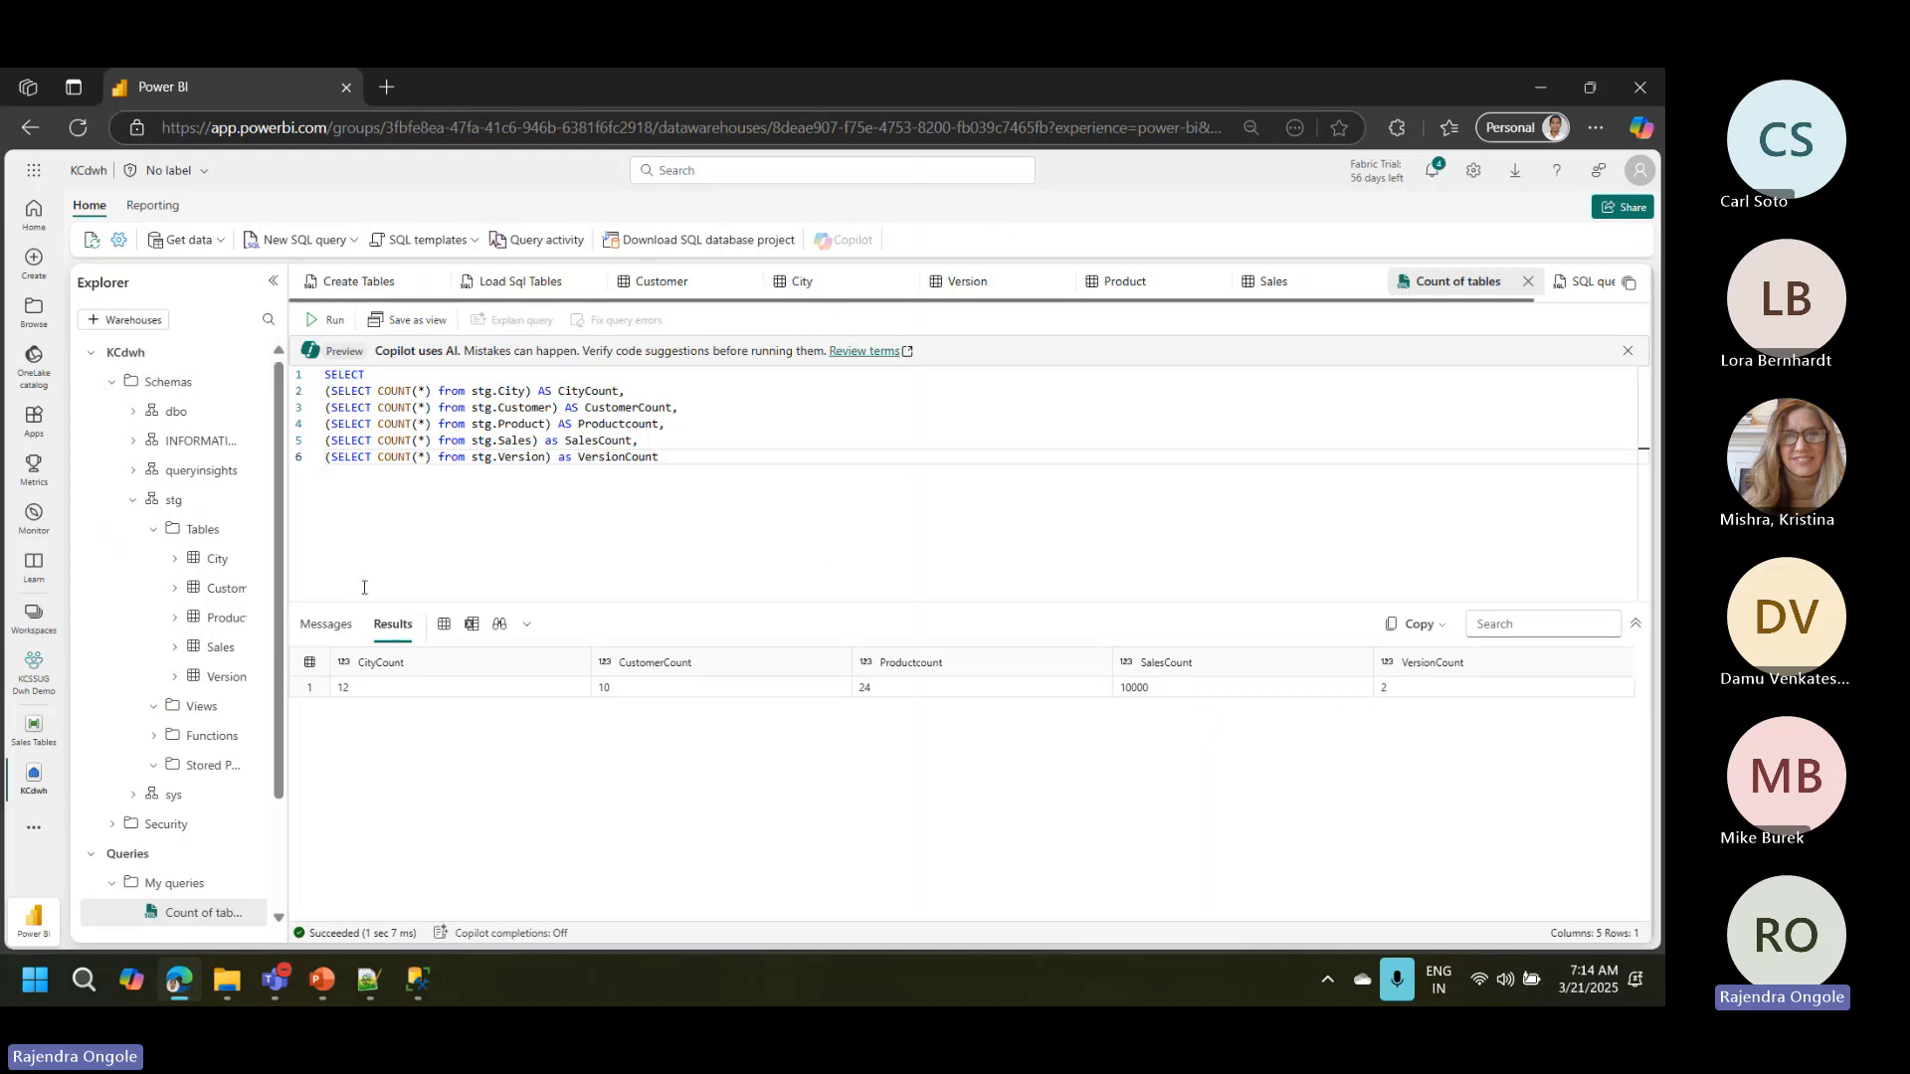
drag(287, 582, 330, 582)
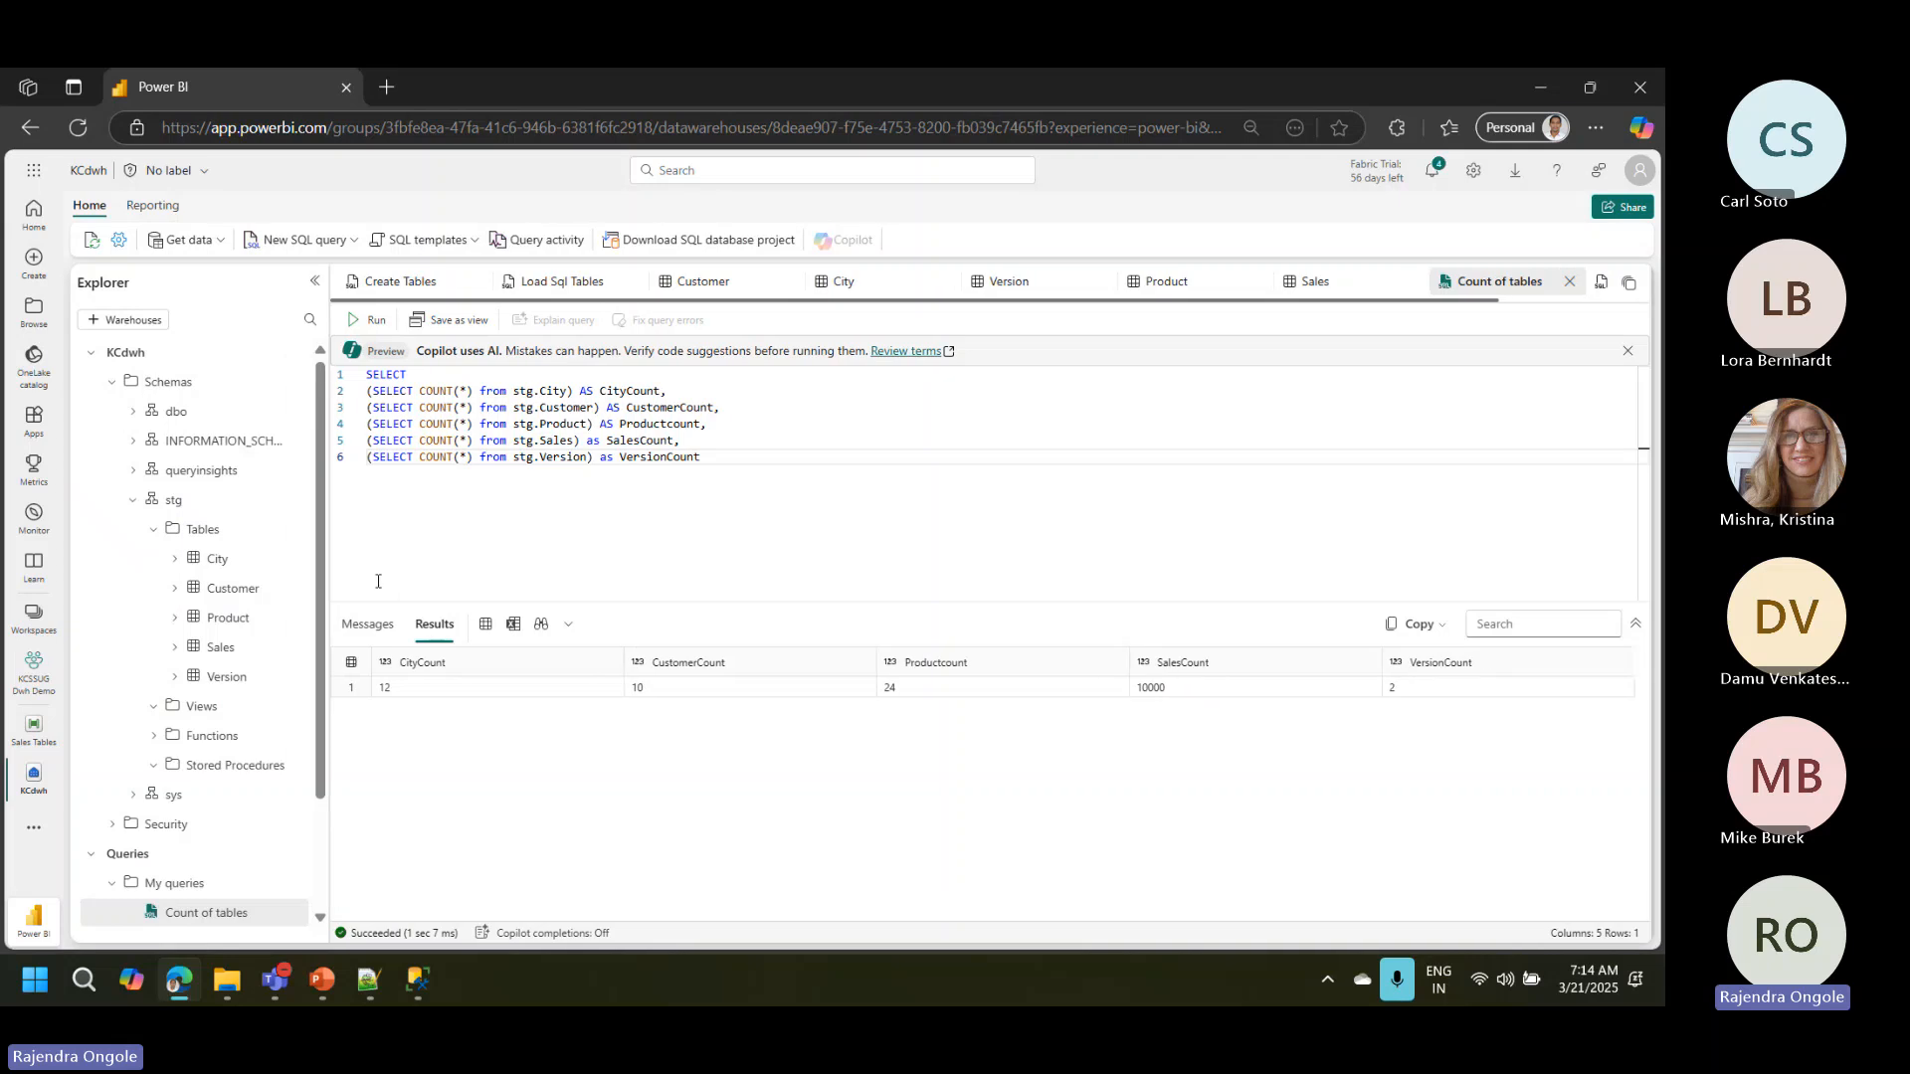
click(220, 651)
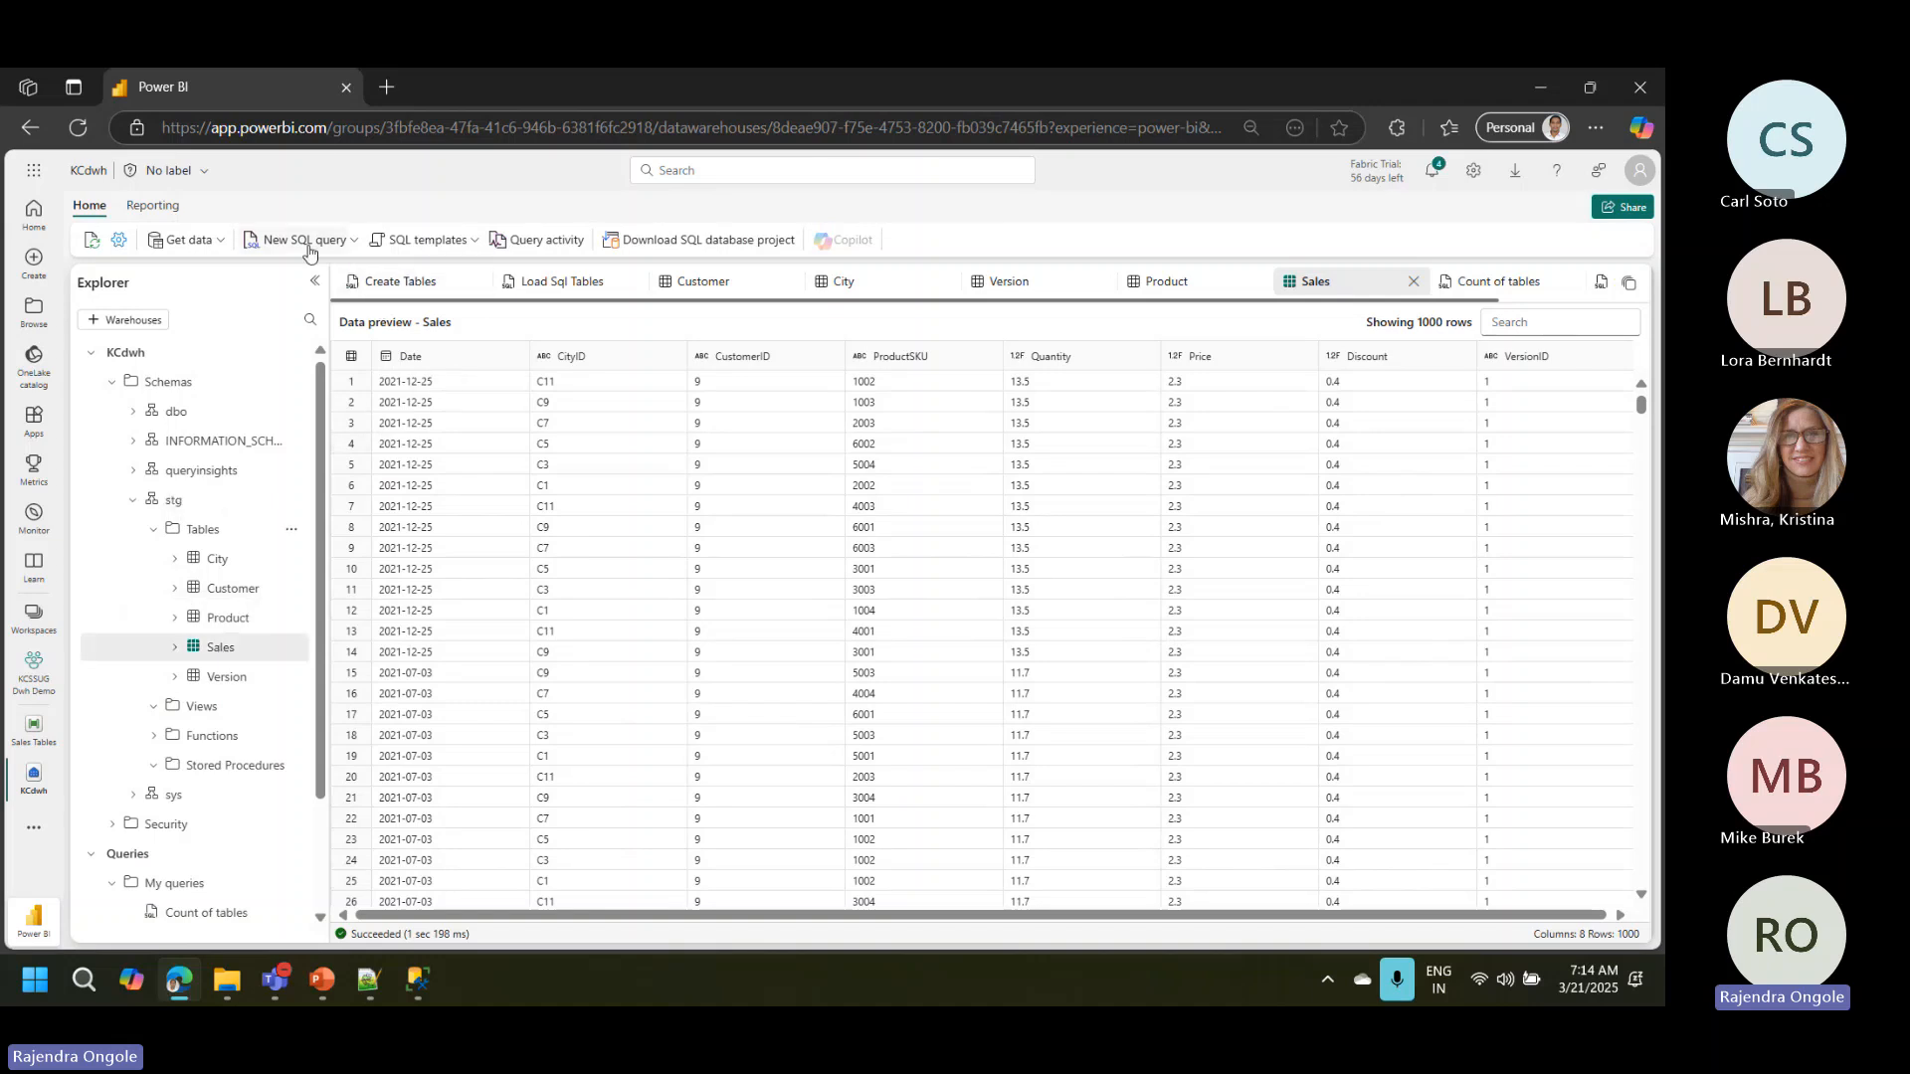
Step: Create a new Dataflow Gen2 named DatetimeTable from the KCdwh warehouse
click(220, 241)
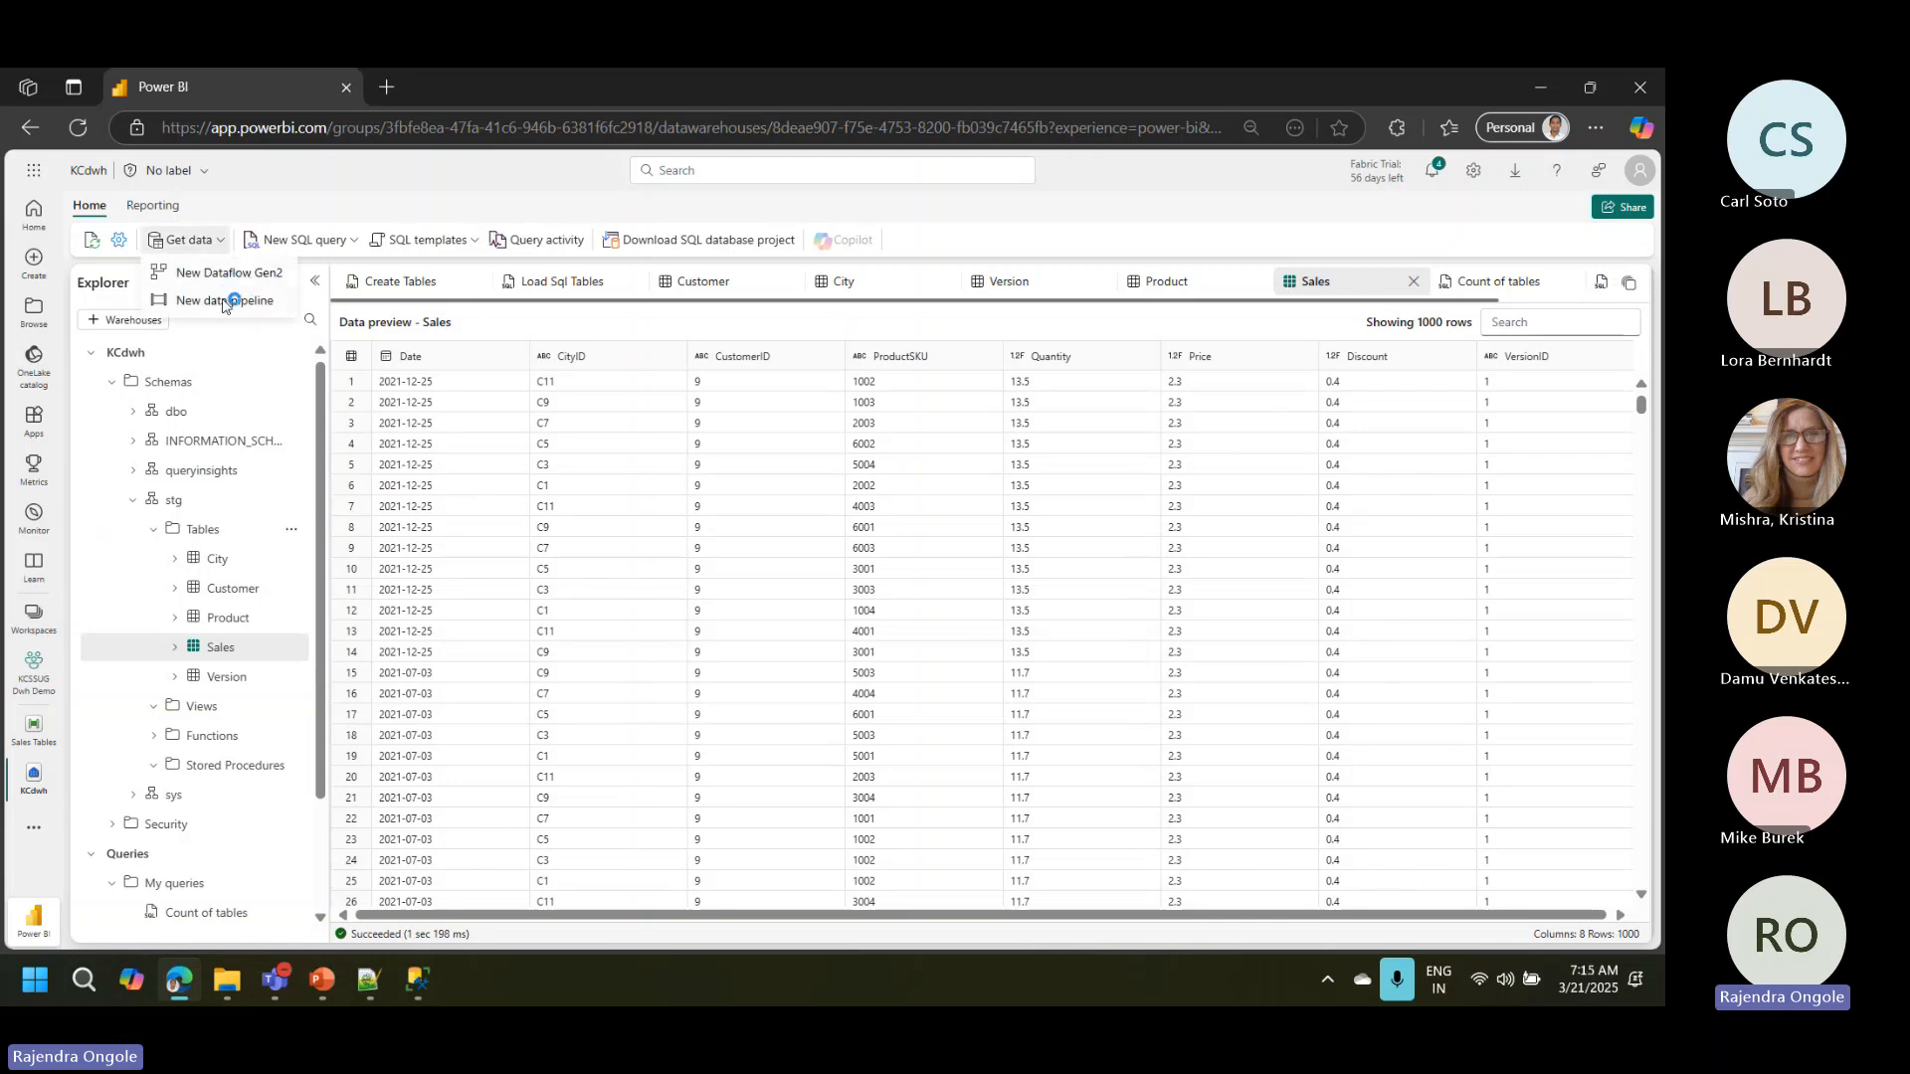
click(223, 304)
click(241, 274)
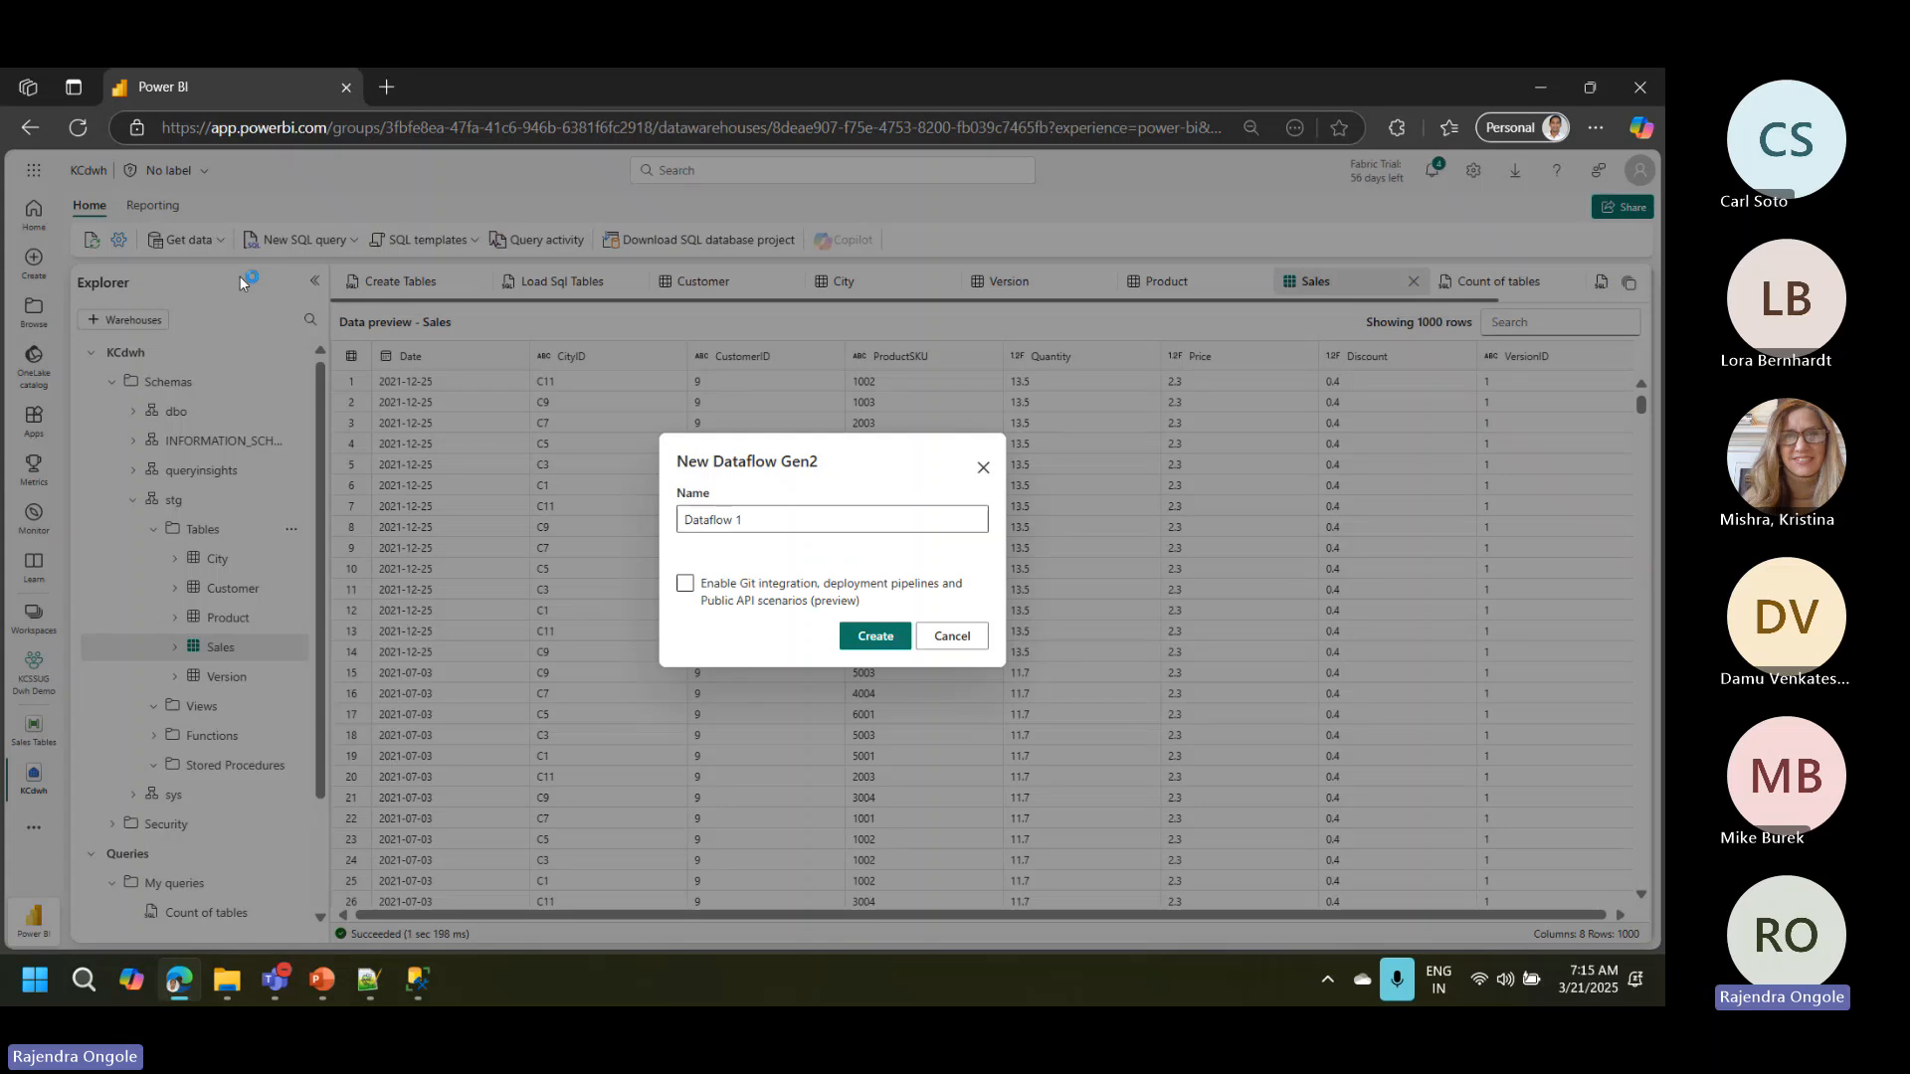
click(760, 519)
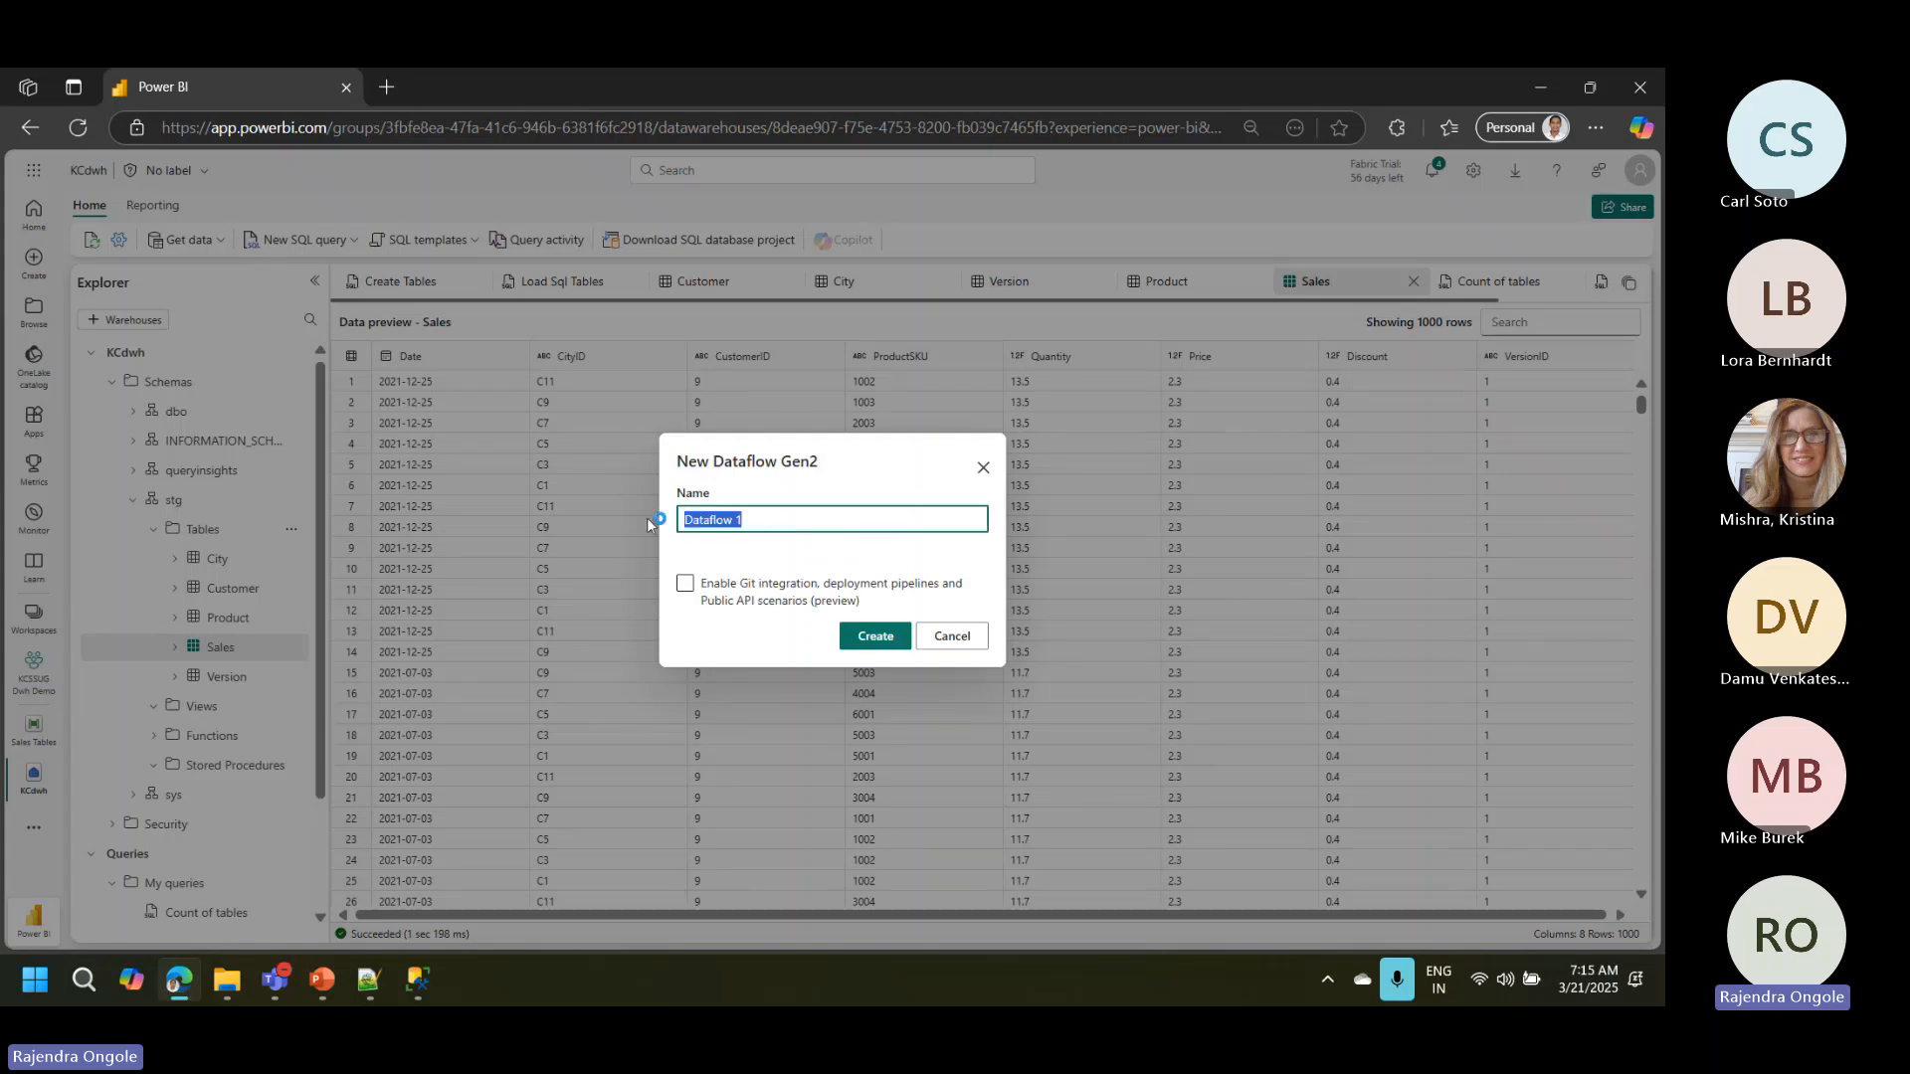
text(t)
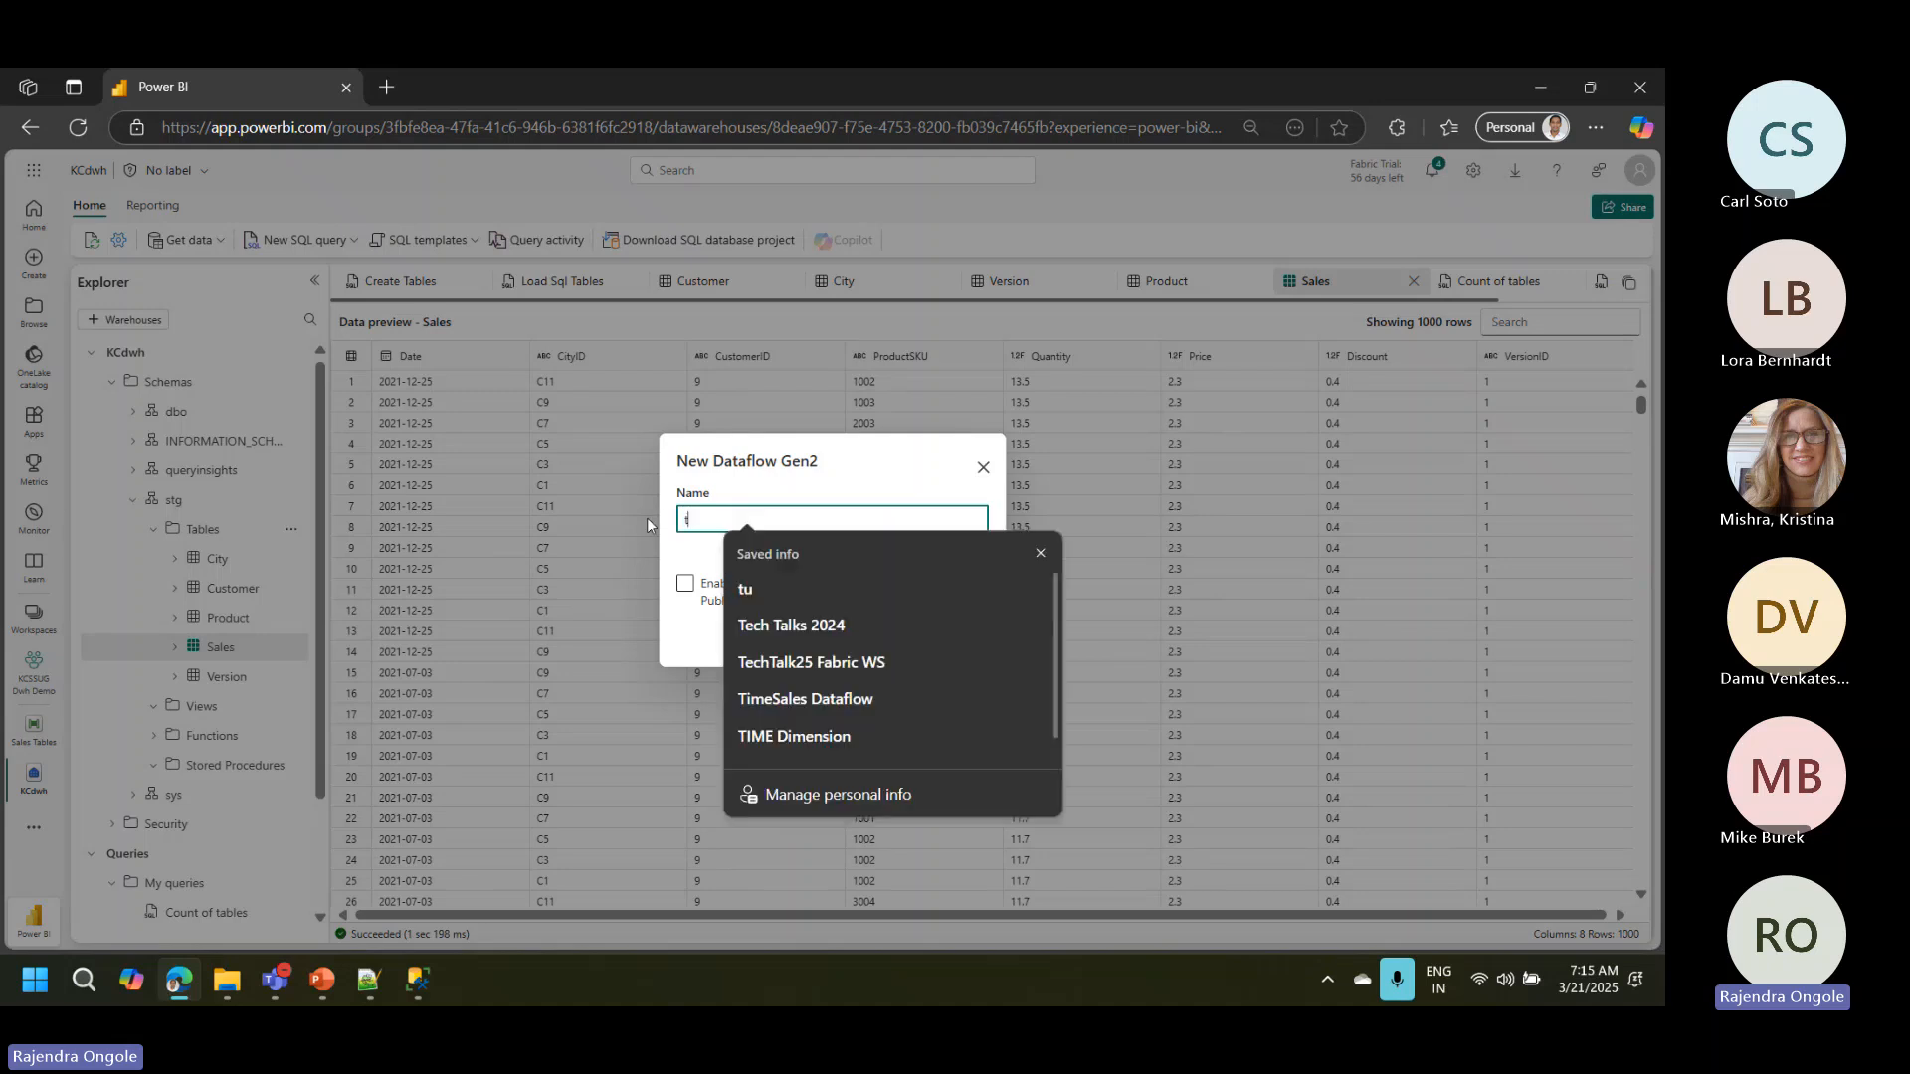
key(BackSpace)
text(d)
key(BackSpace)
text(Da)
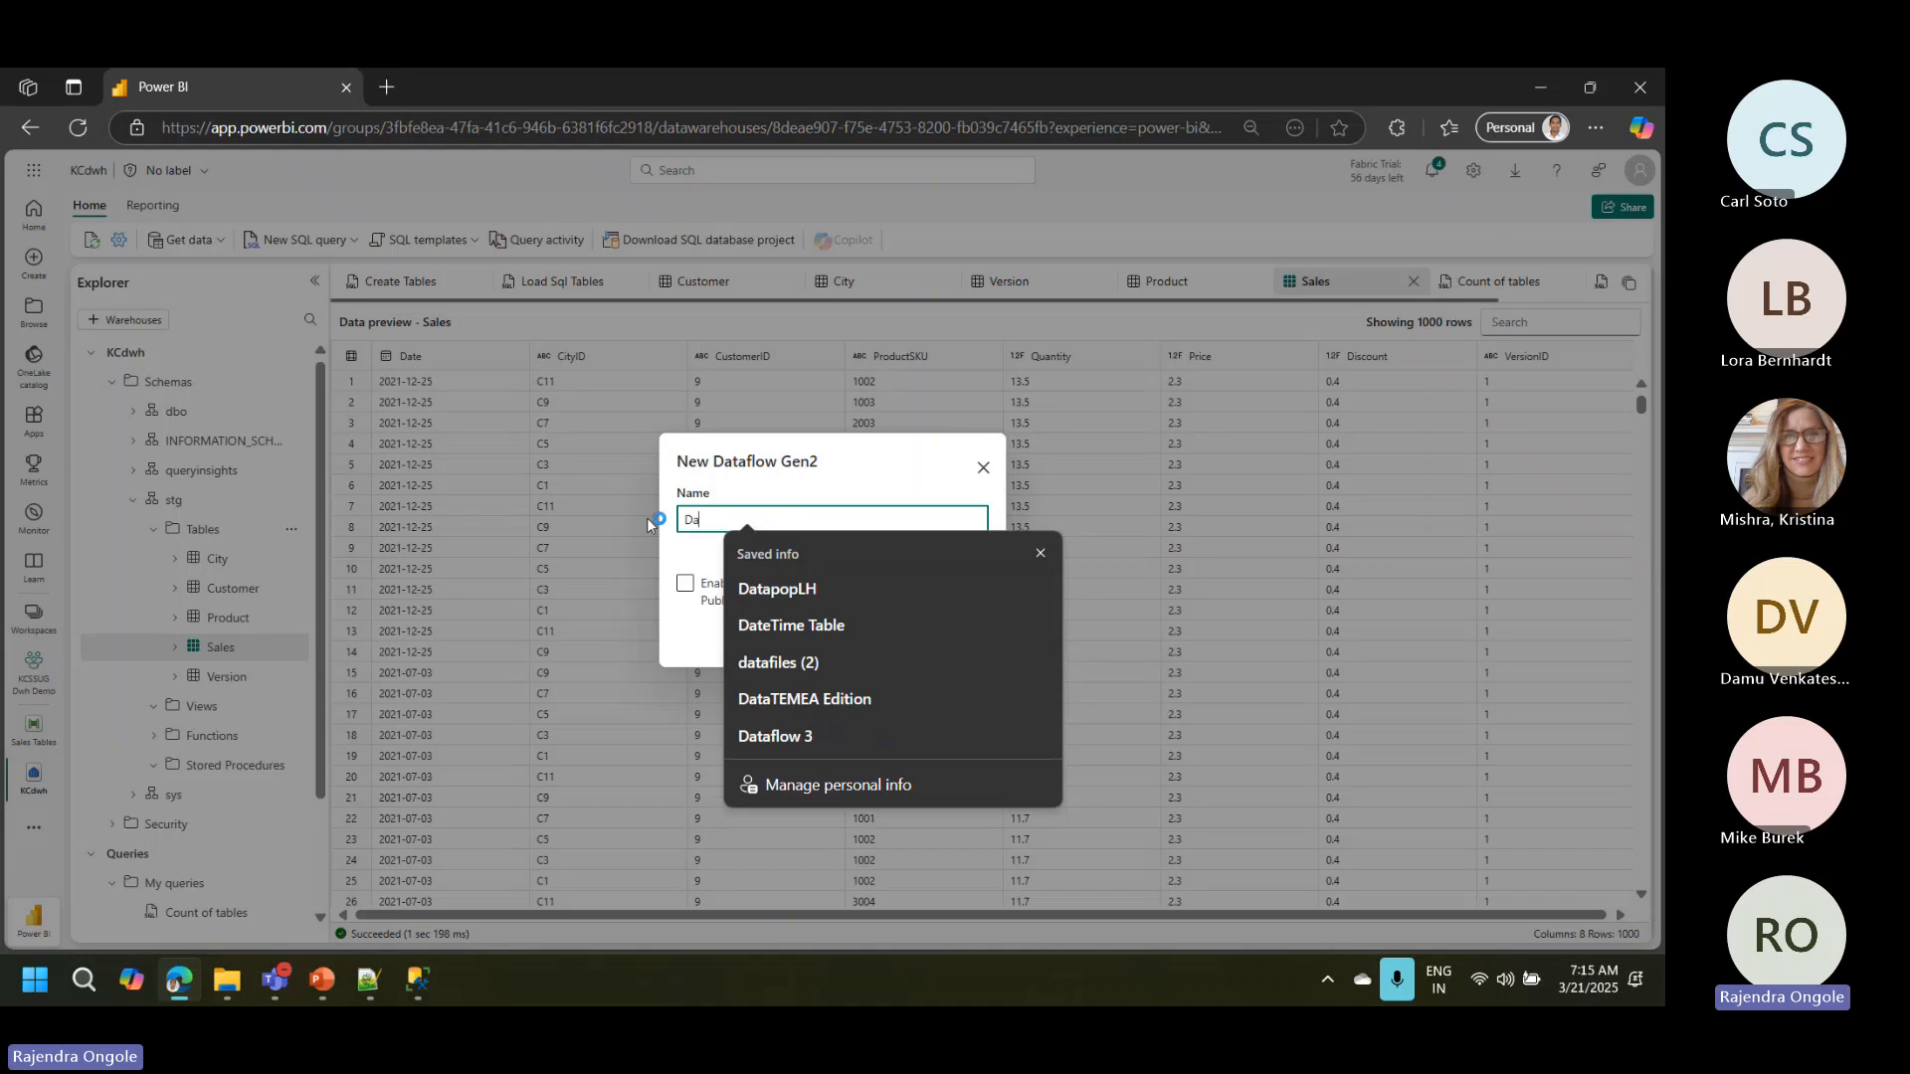
text(tetimeTba)
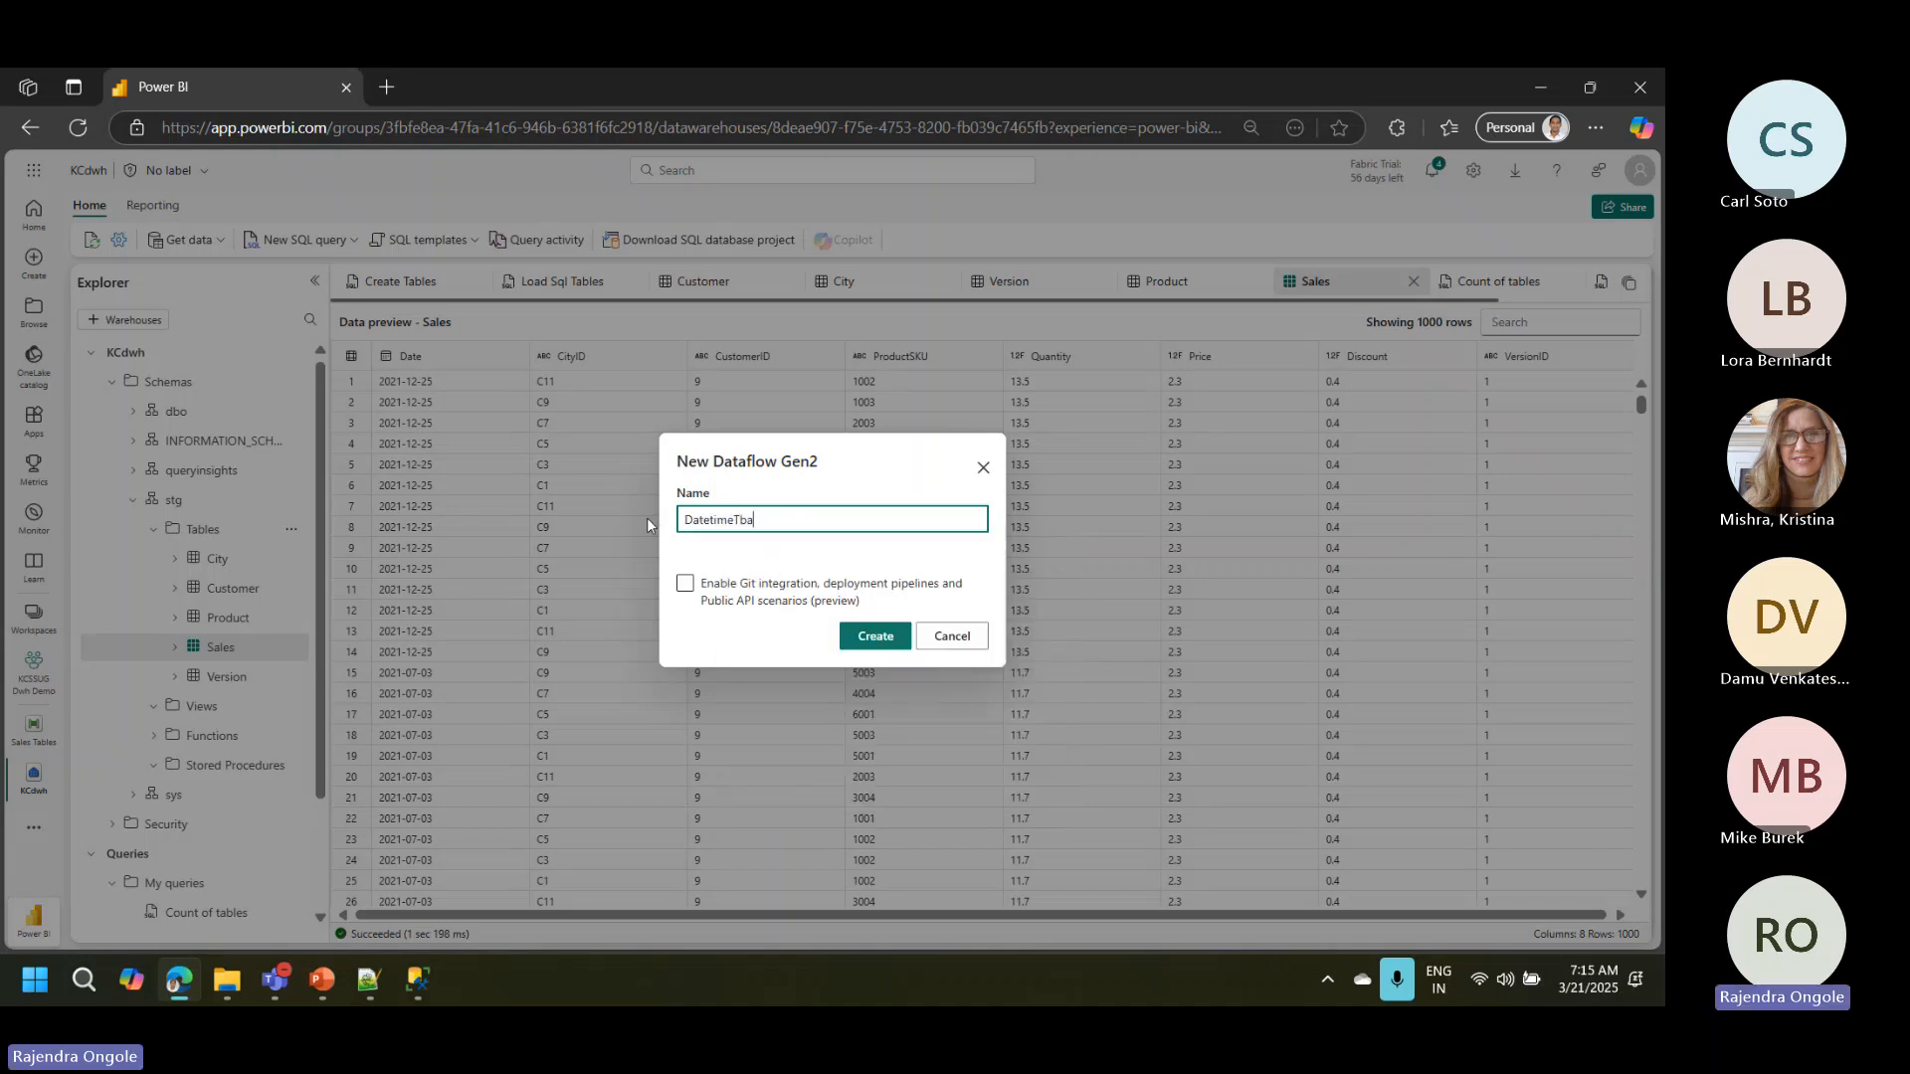
key(BackSpace)
key(BackSpace)
text(able)
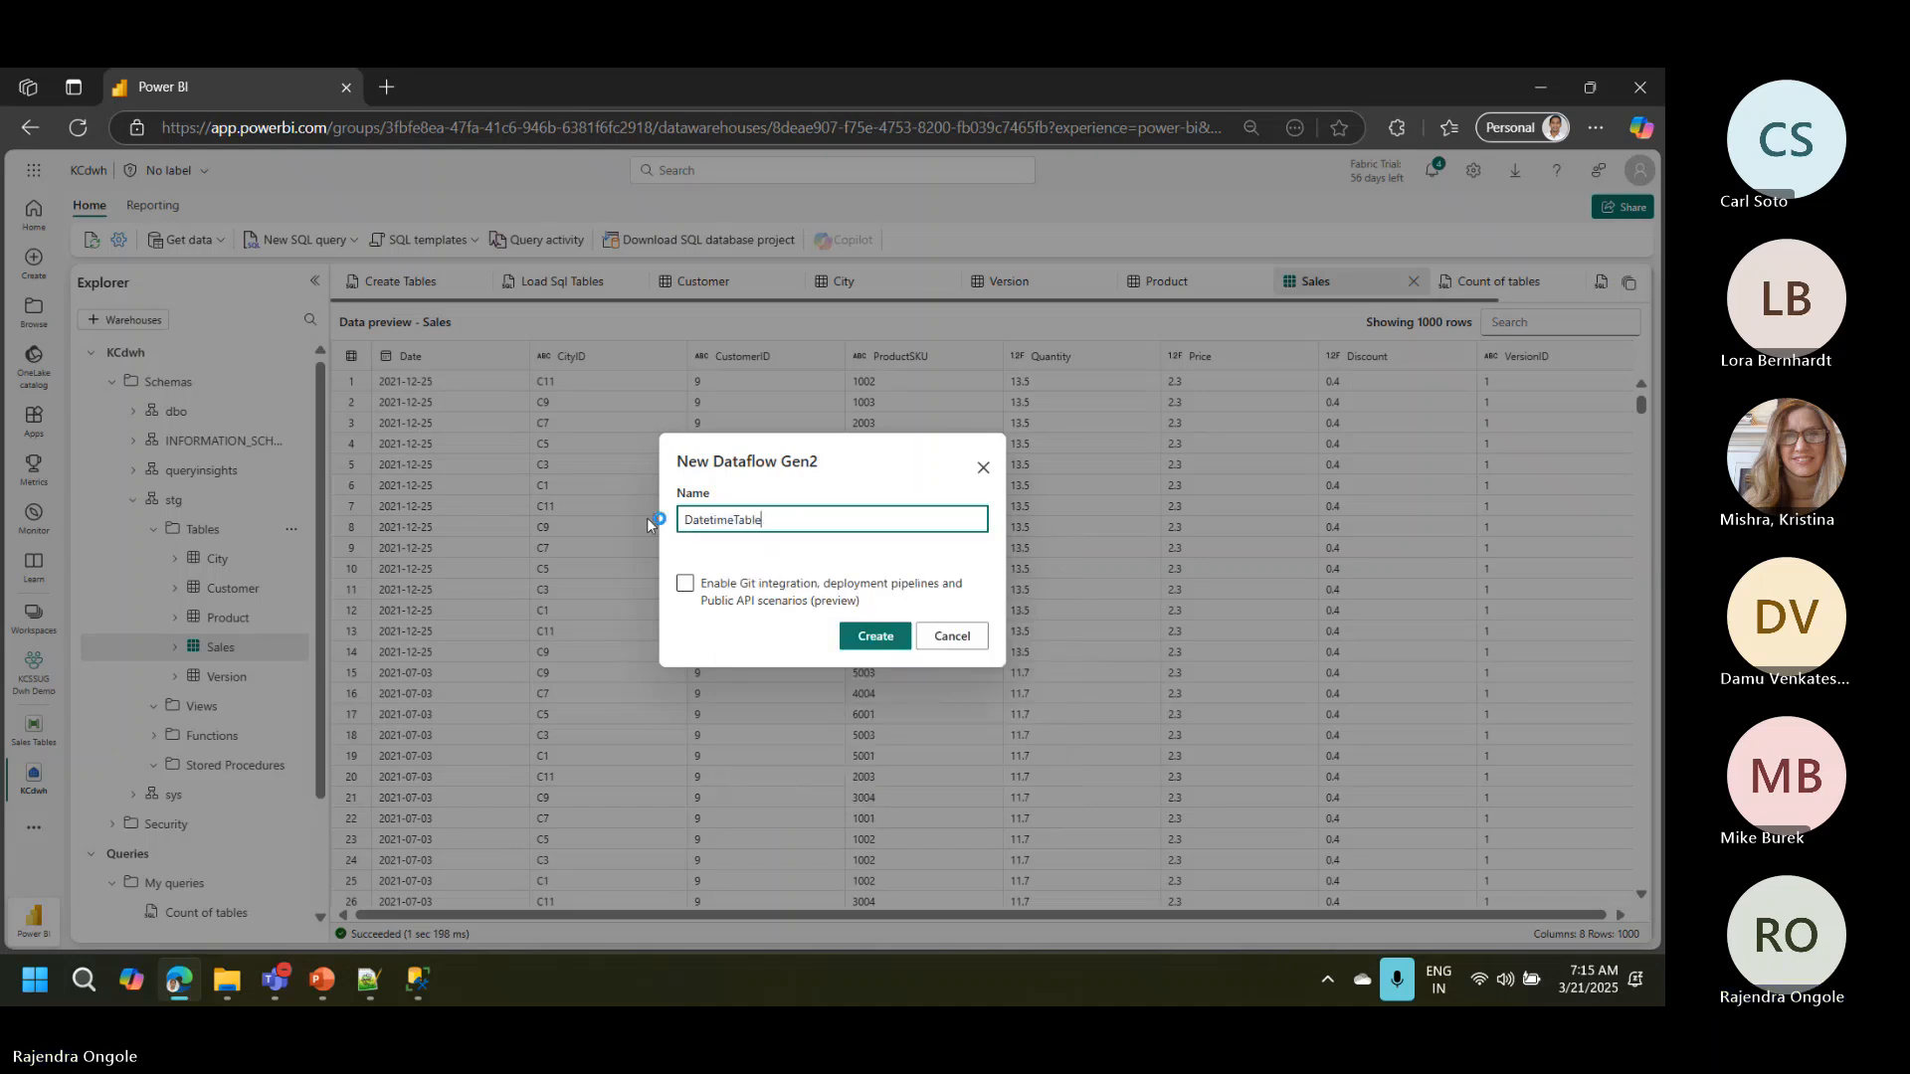
click(865, 645)
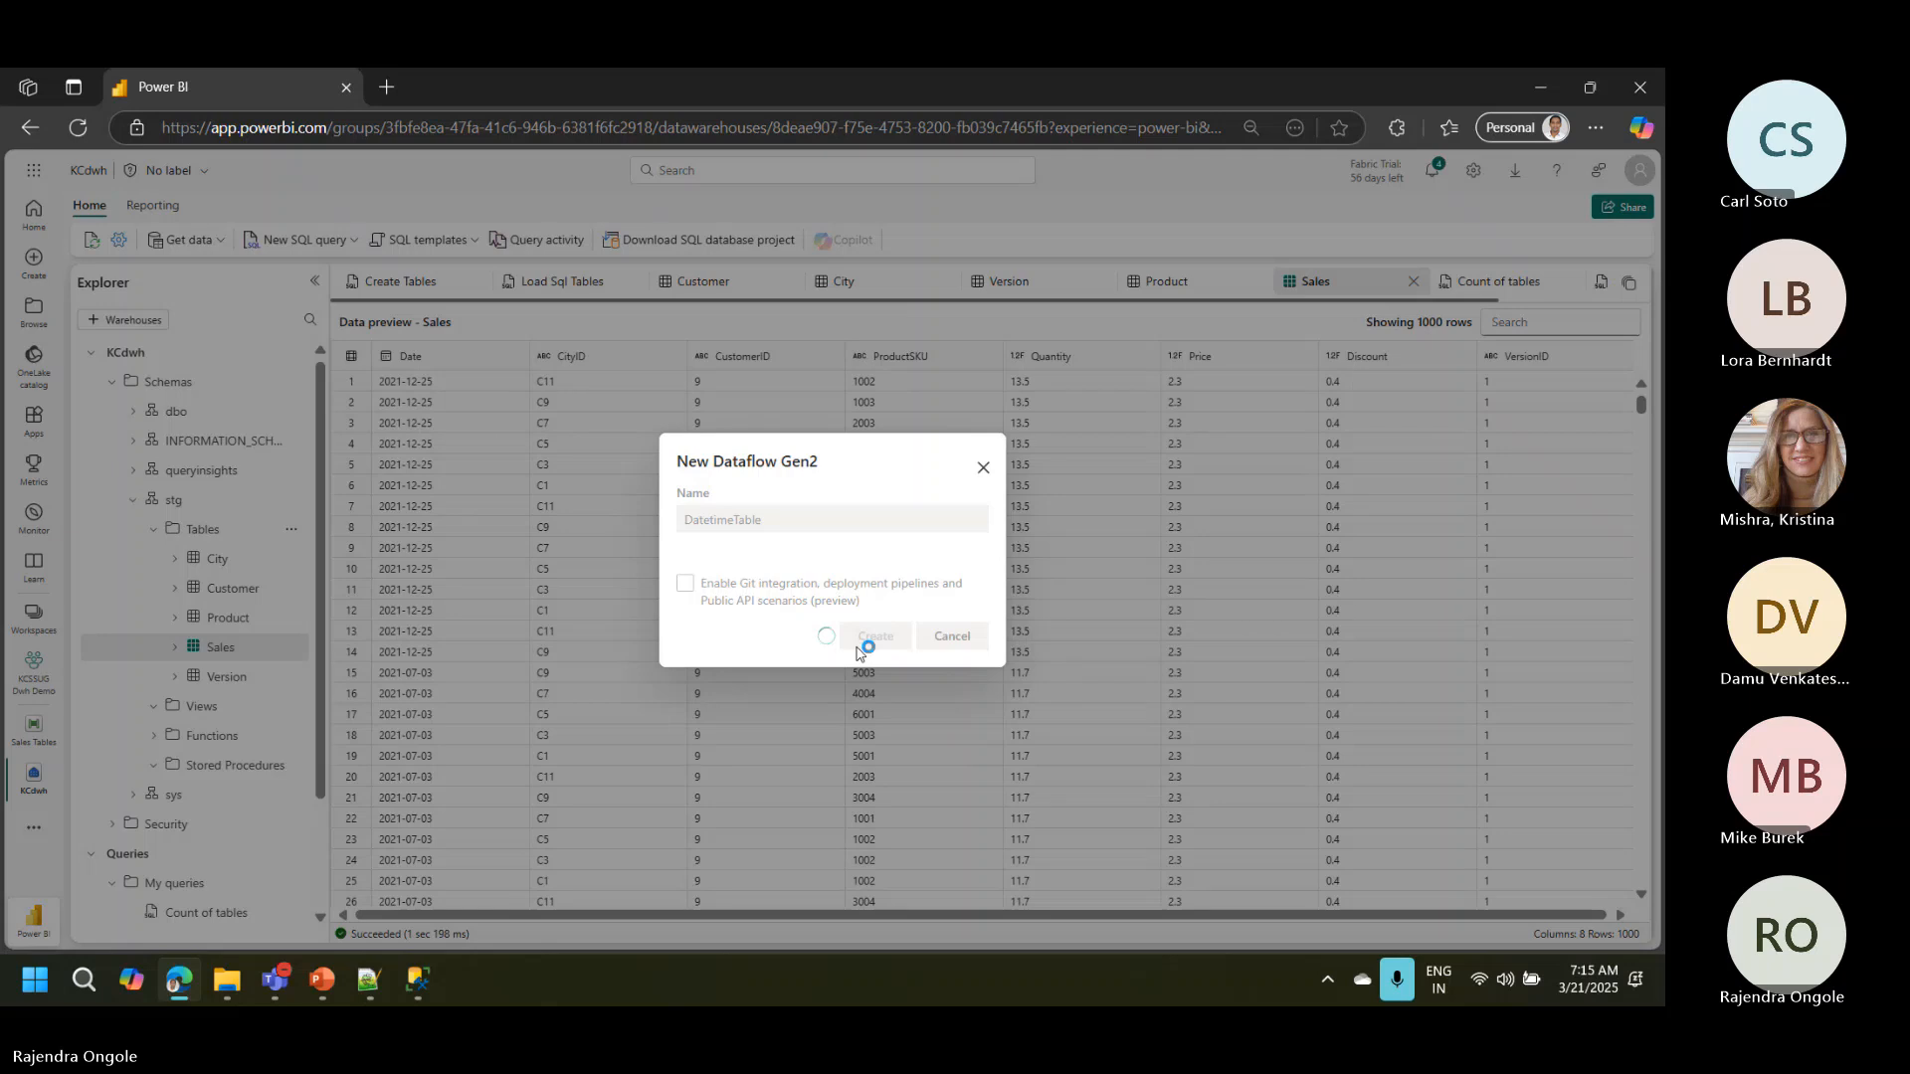
click(857, 647)
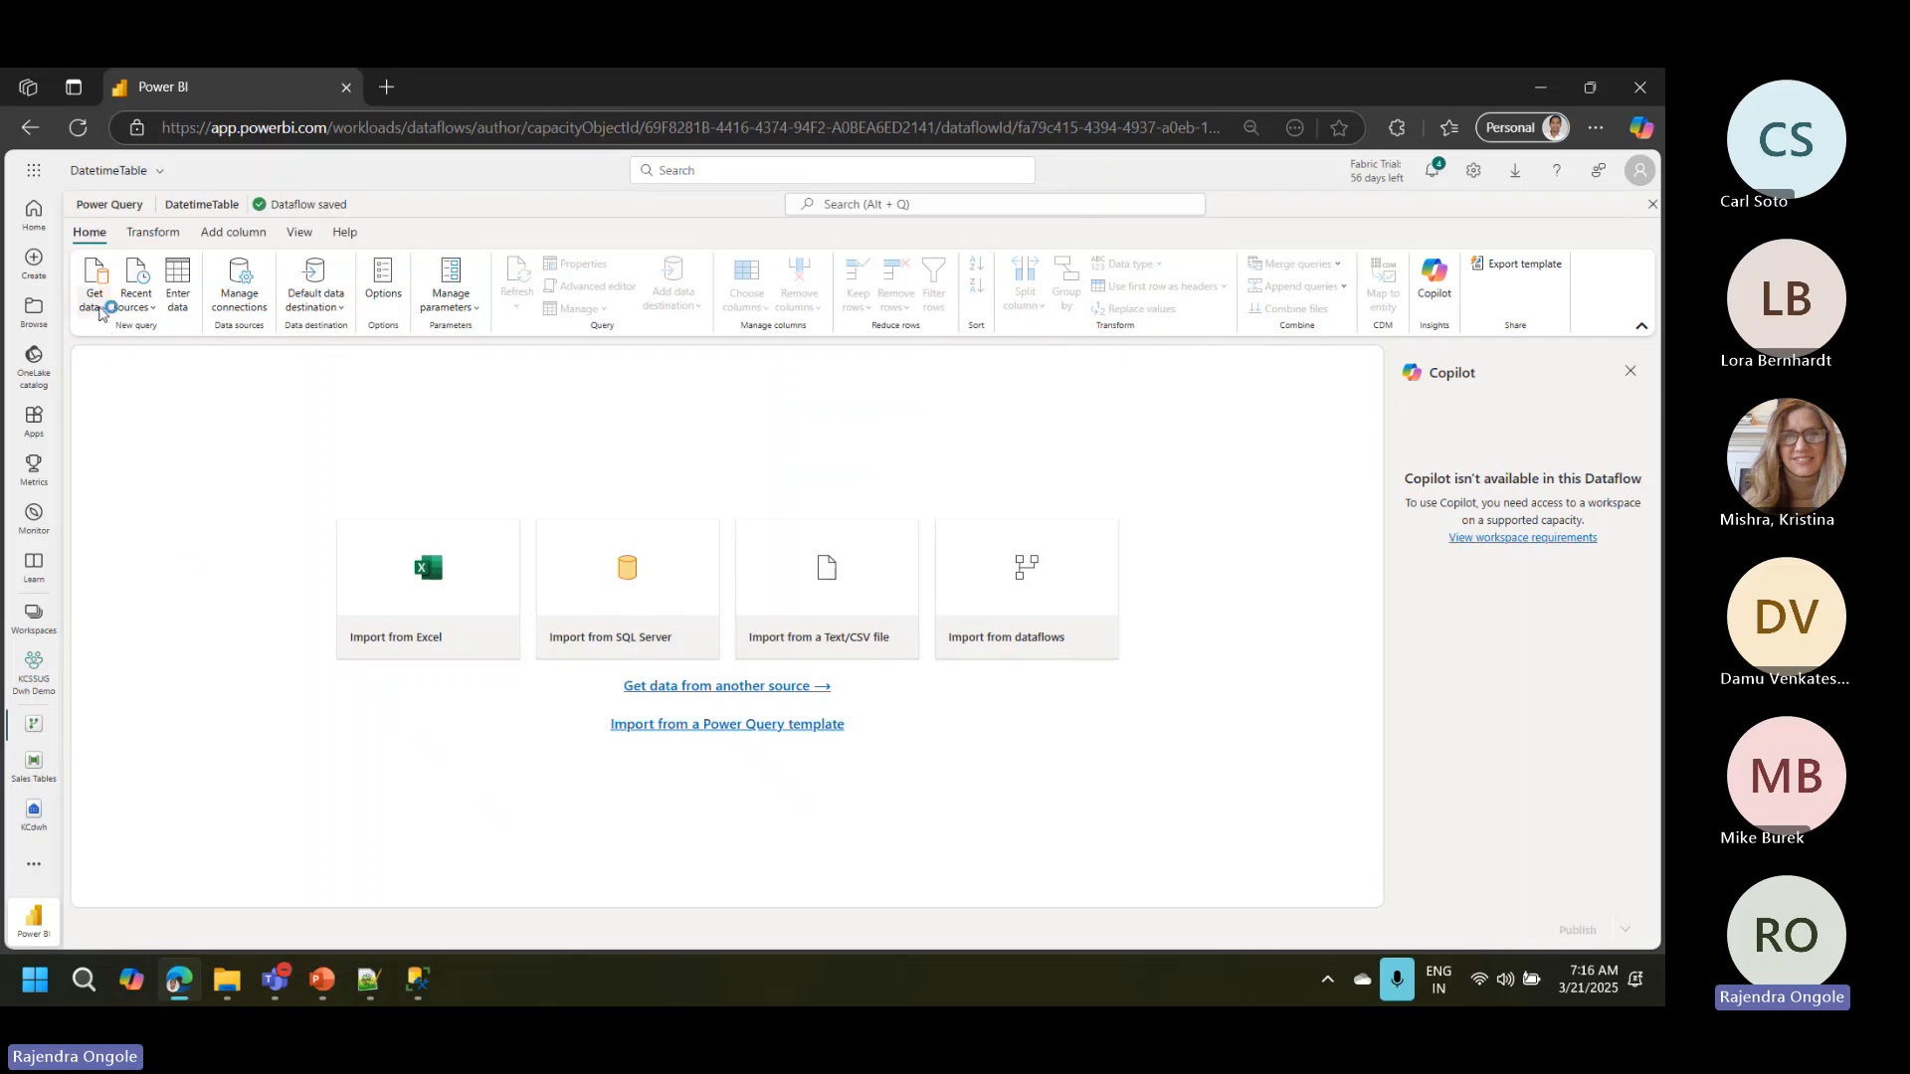
Step: Search the dataflow's available data sources for "blob" and choose Azure Blobs as the new source
click(99, 312)
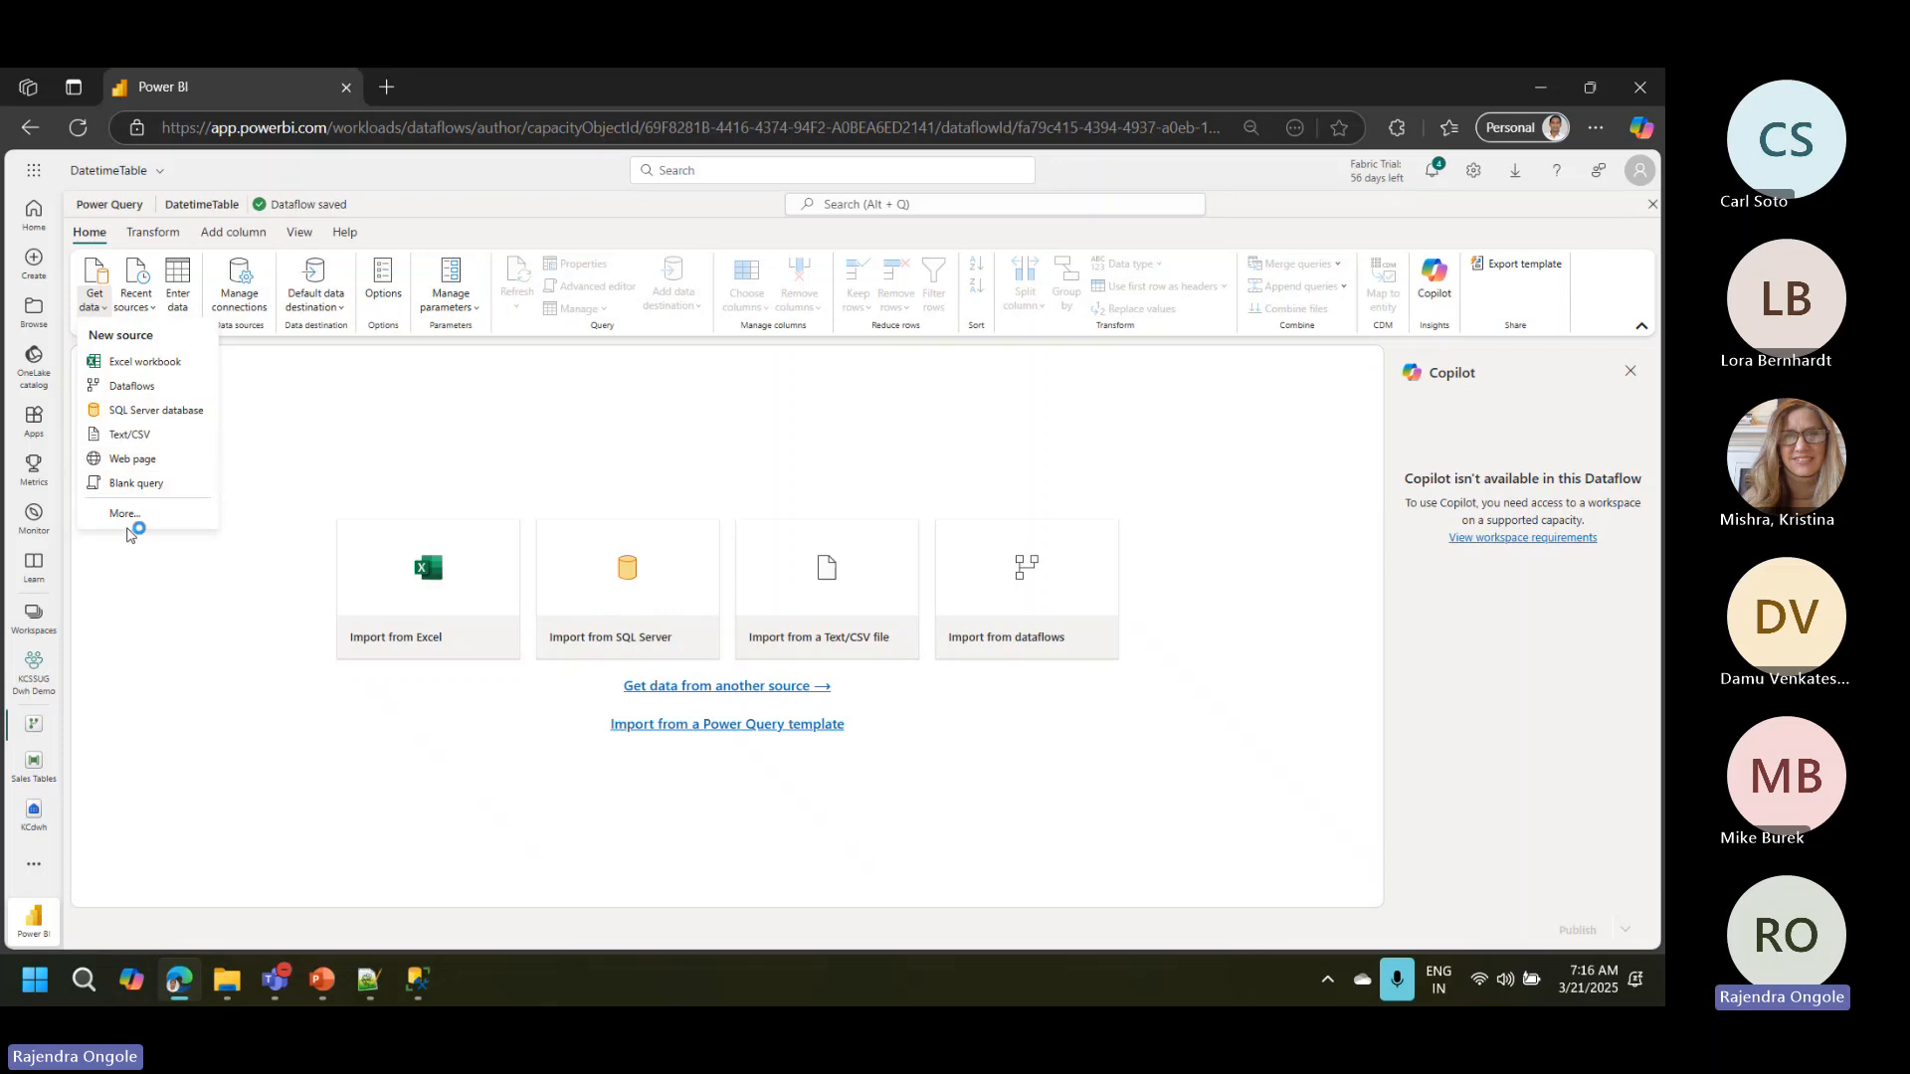
click(128, 517)
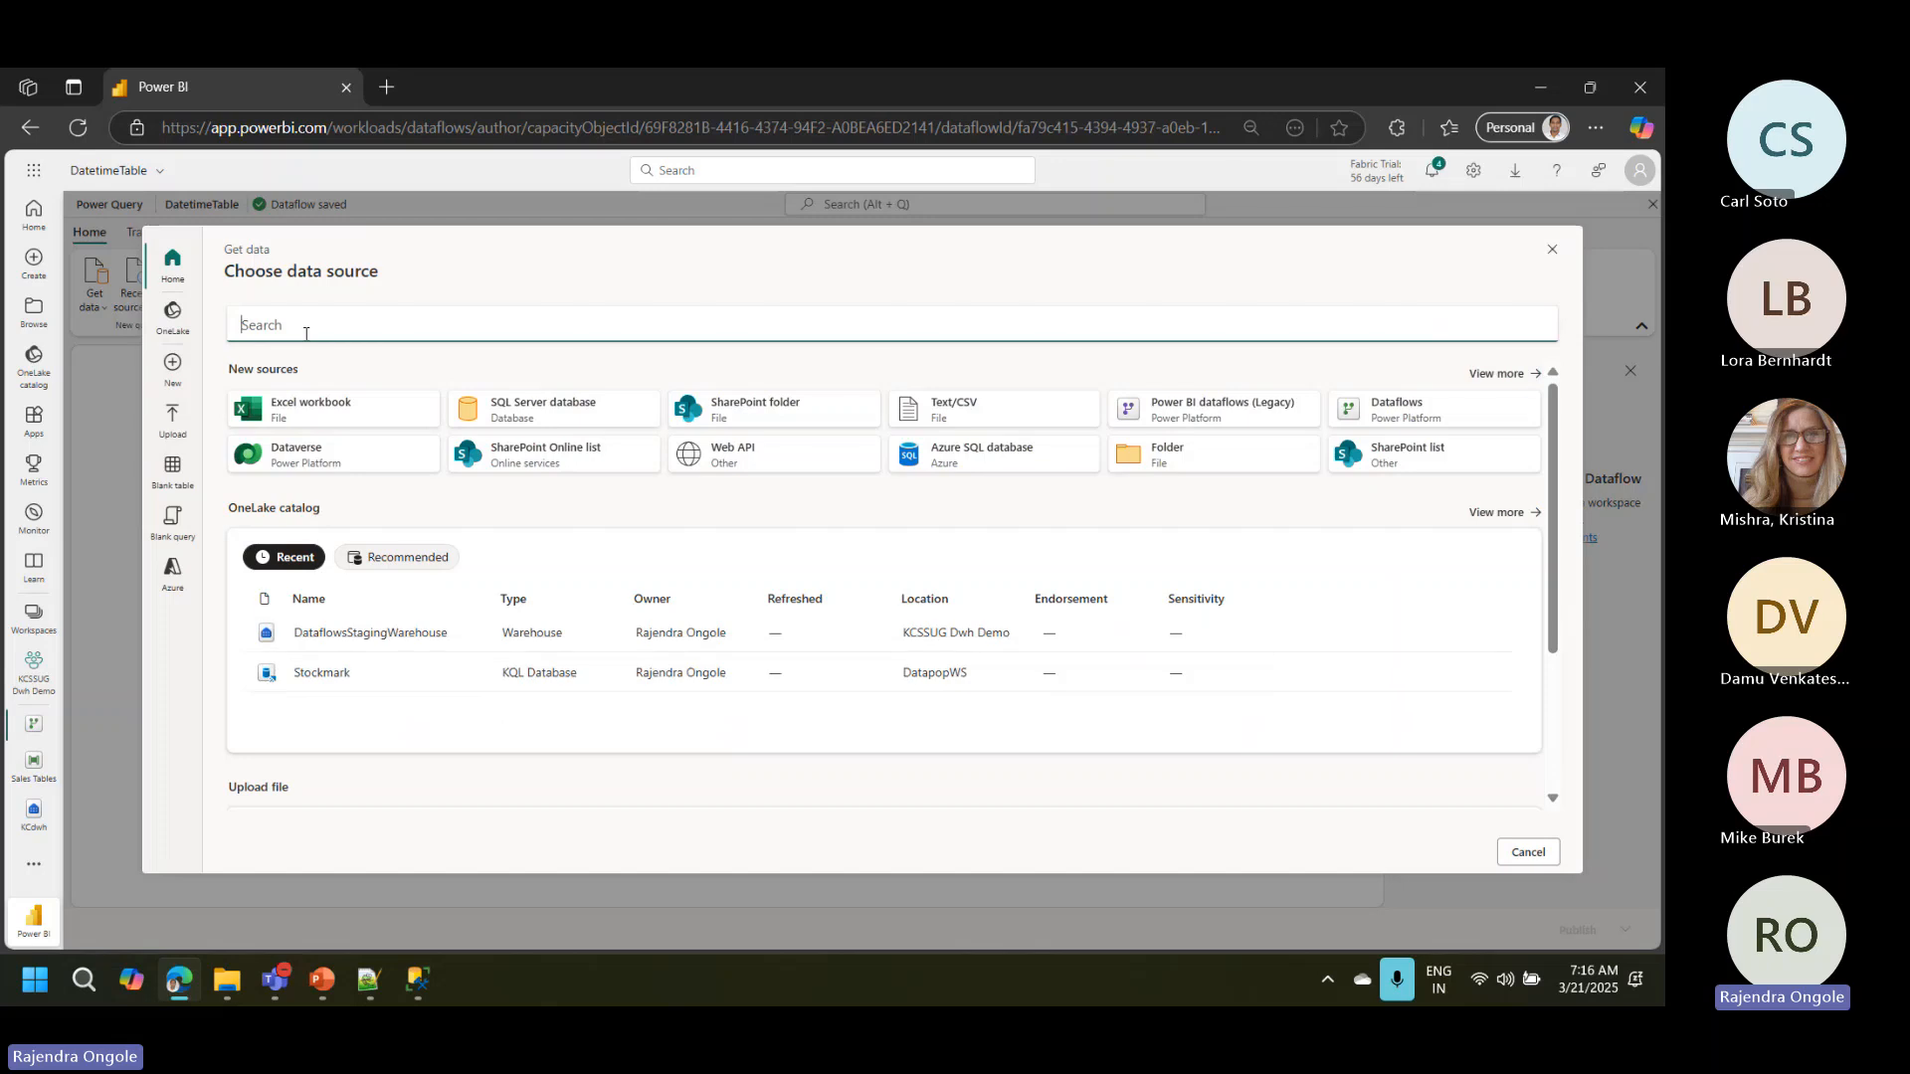
text(a)
key(BackSpace)
text(b)
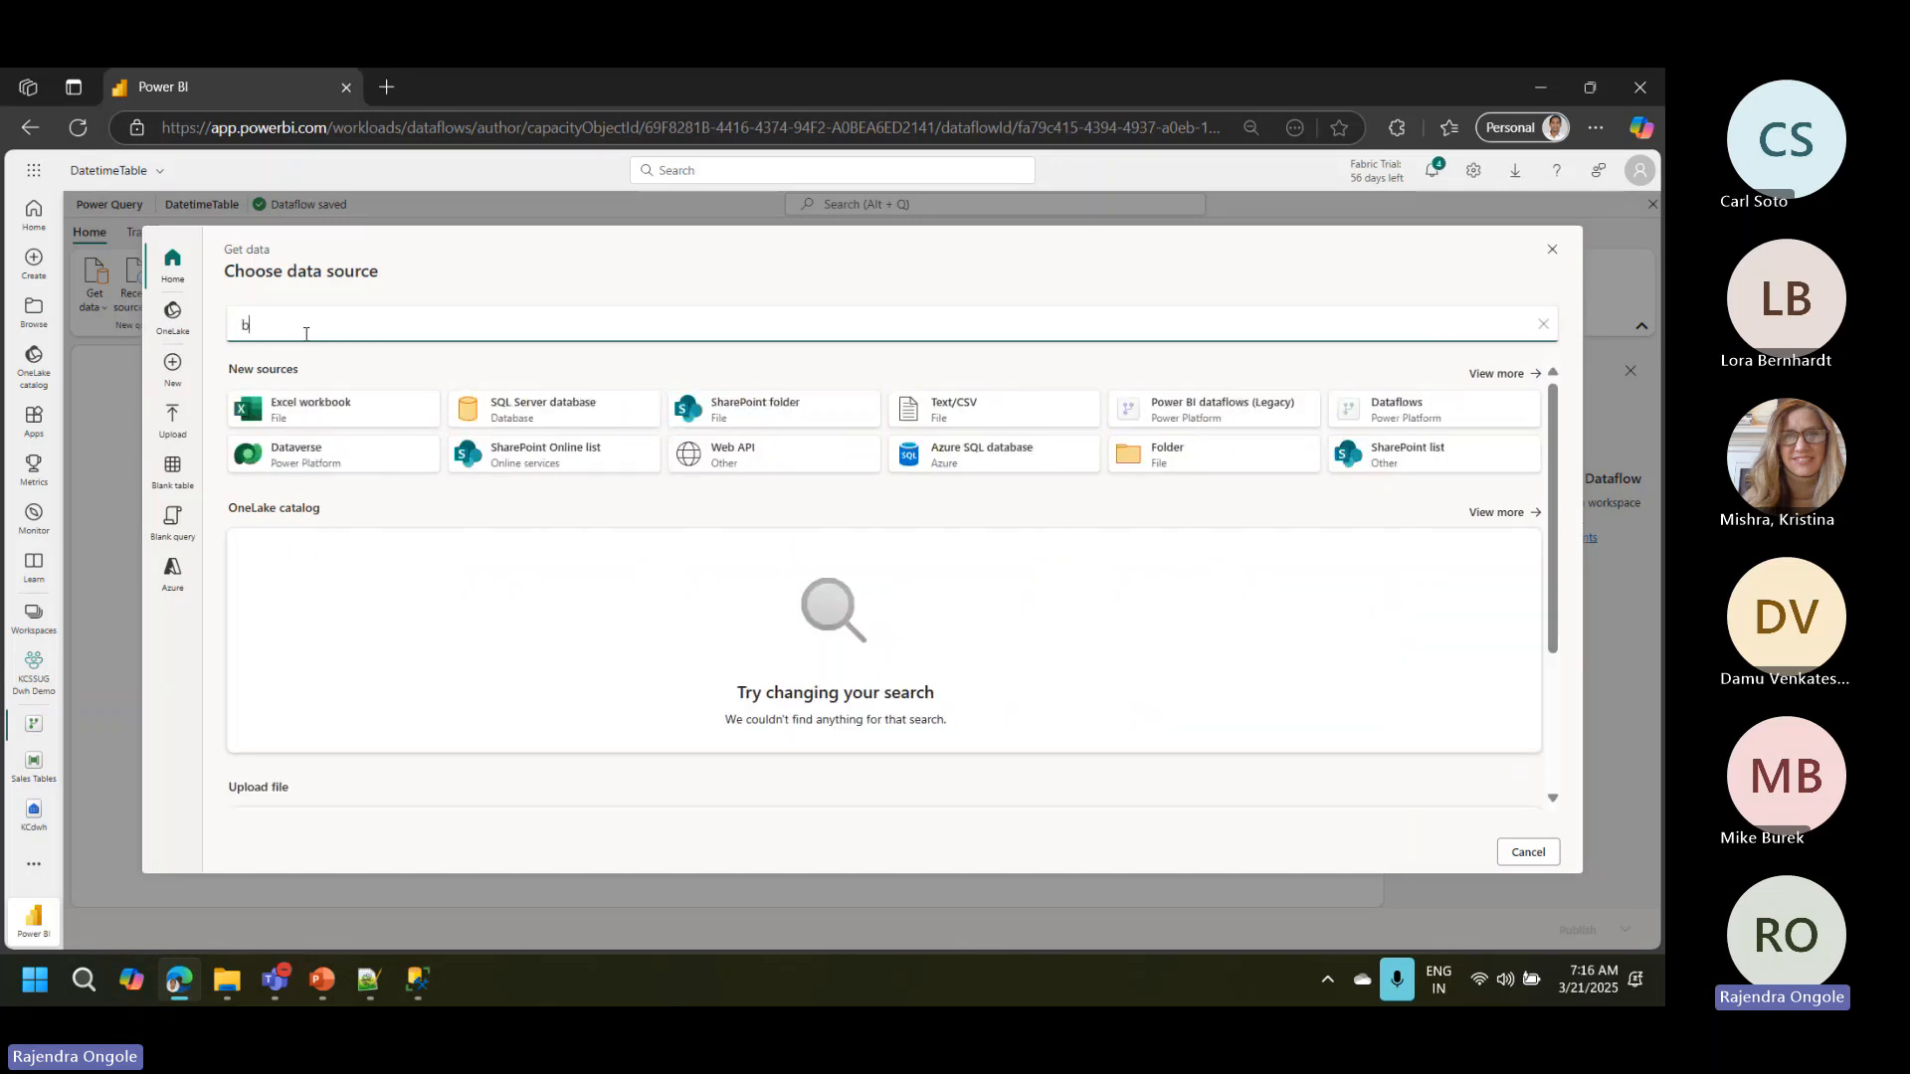
text(lob)
click(306, 398)
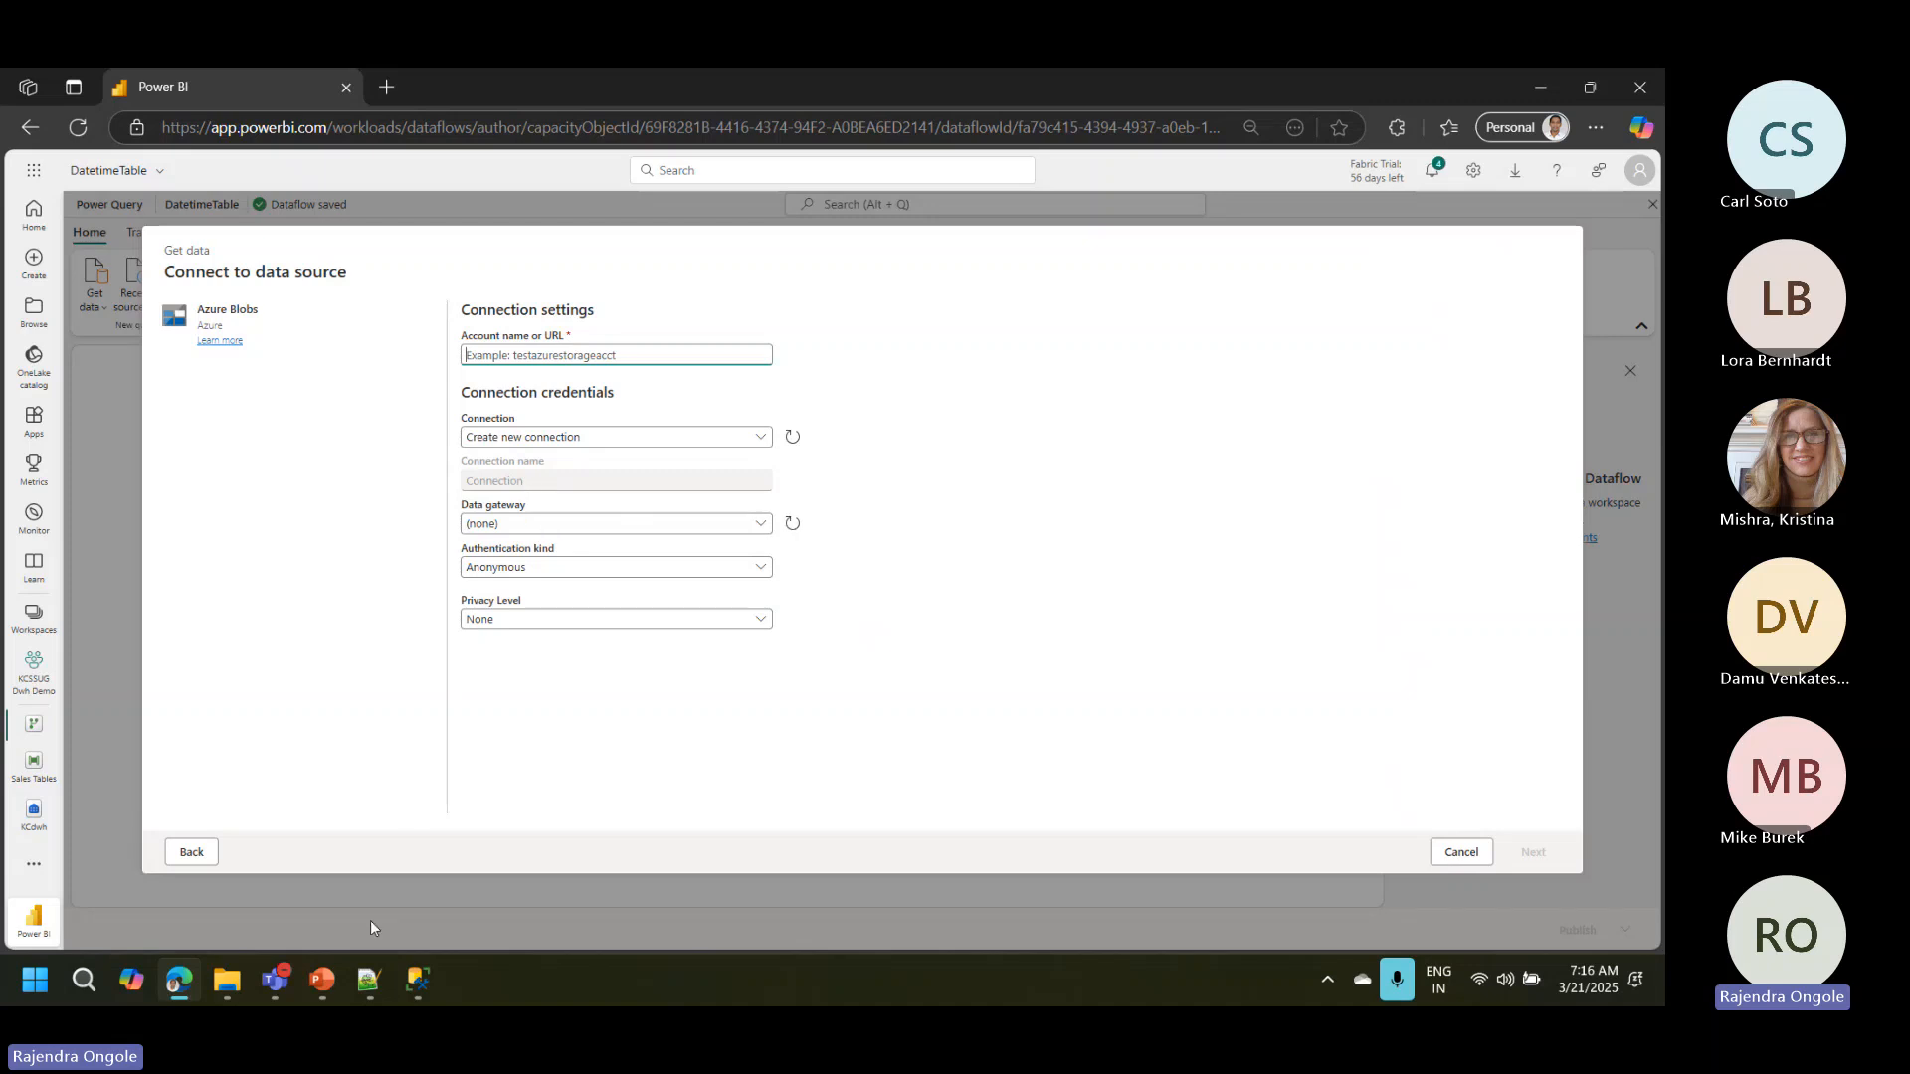
Step: Copy the storage account name msfarbicstorageacc from the SQL notes in Notepad++ and connect the Azure Blobs source to that account
click(369, 981)
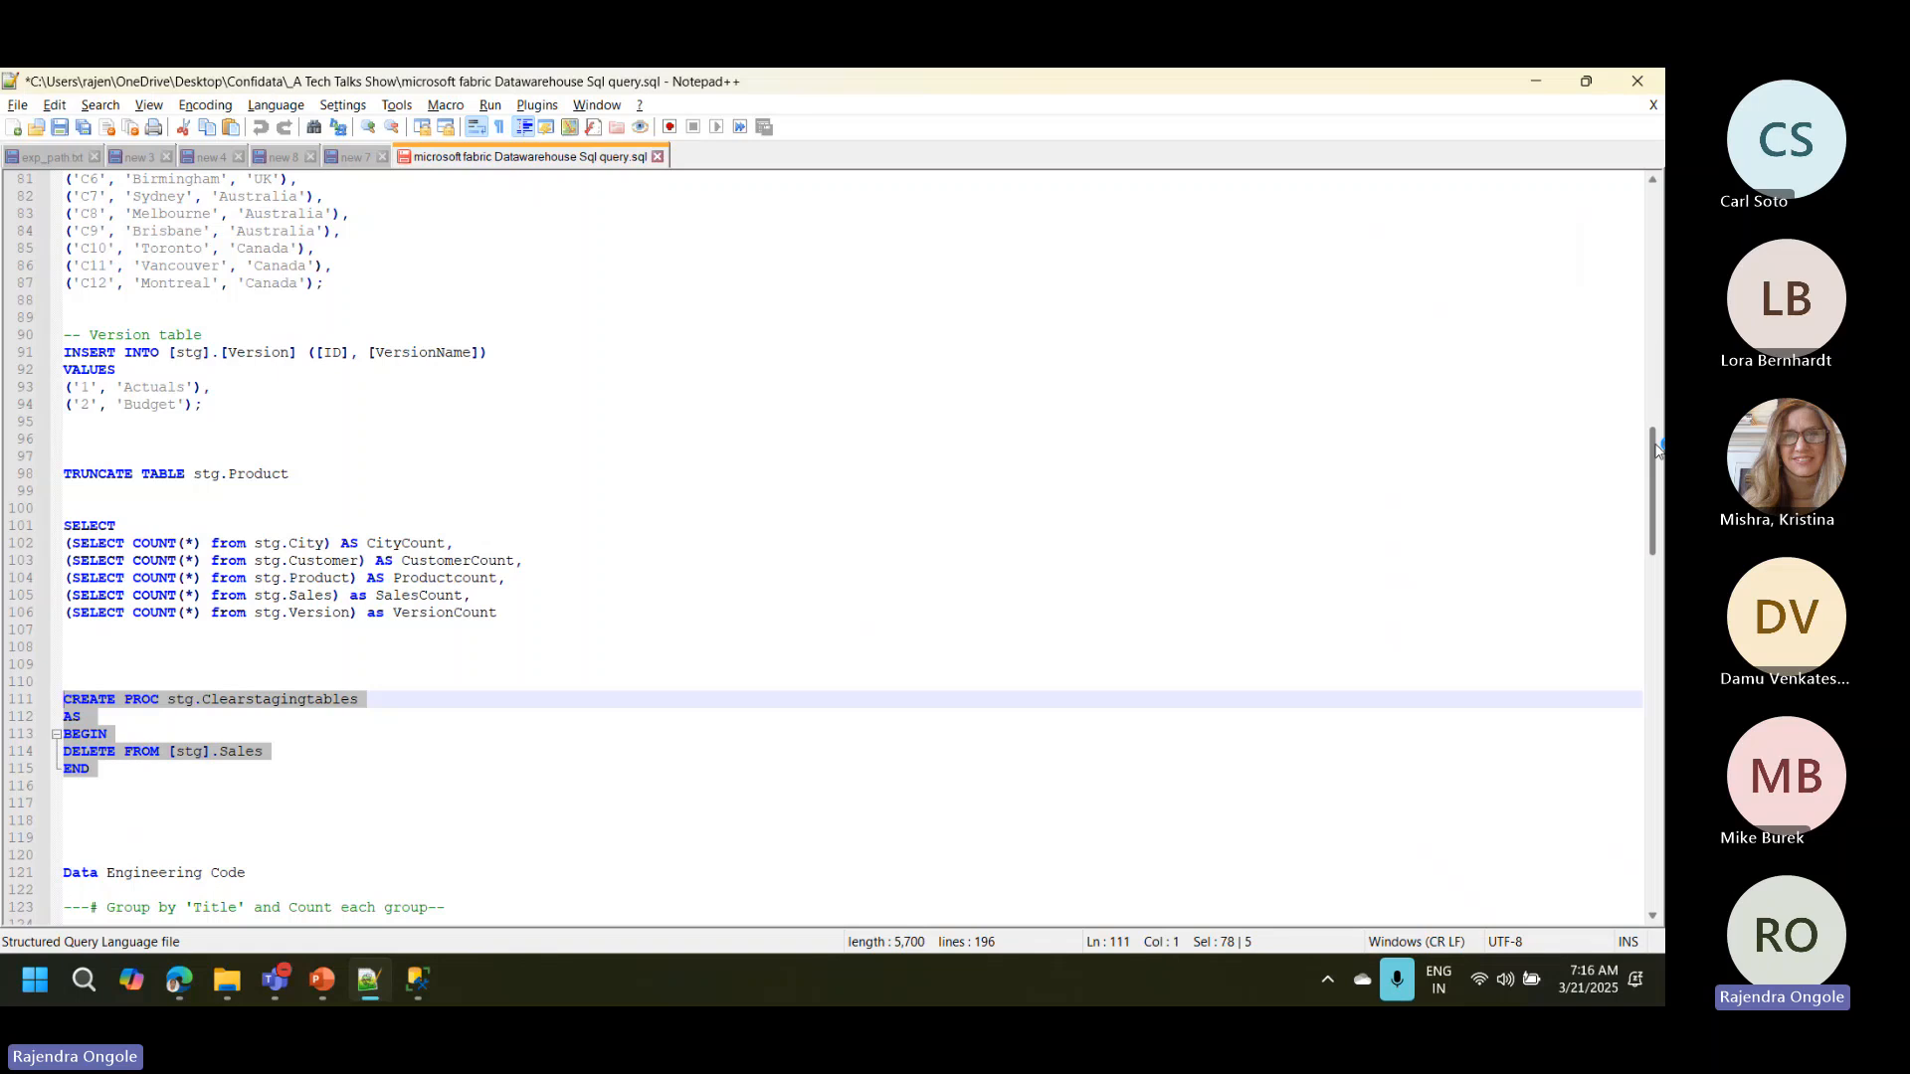
drag(1656, 457, 1660, 577)
scroll(294, 704, down, 13)
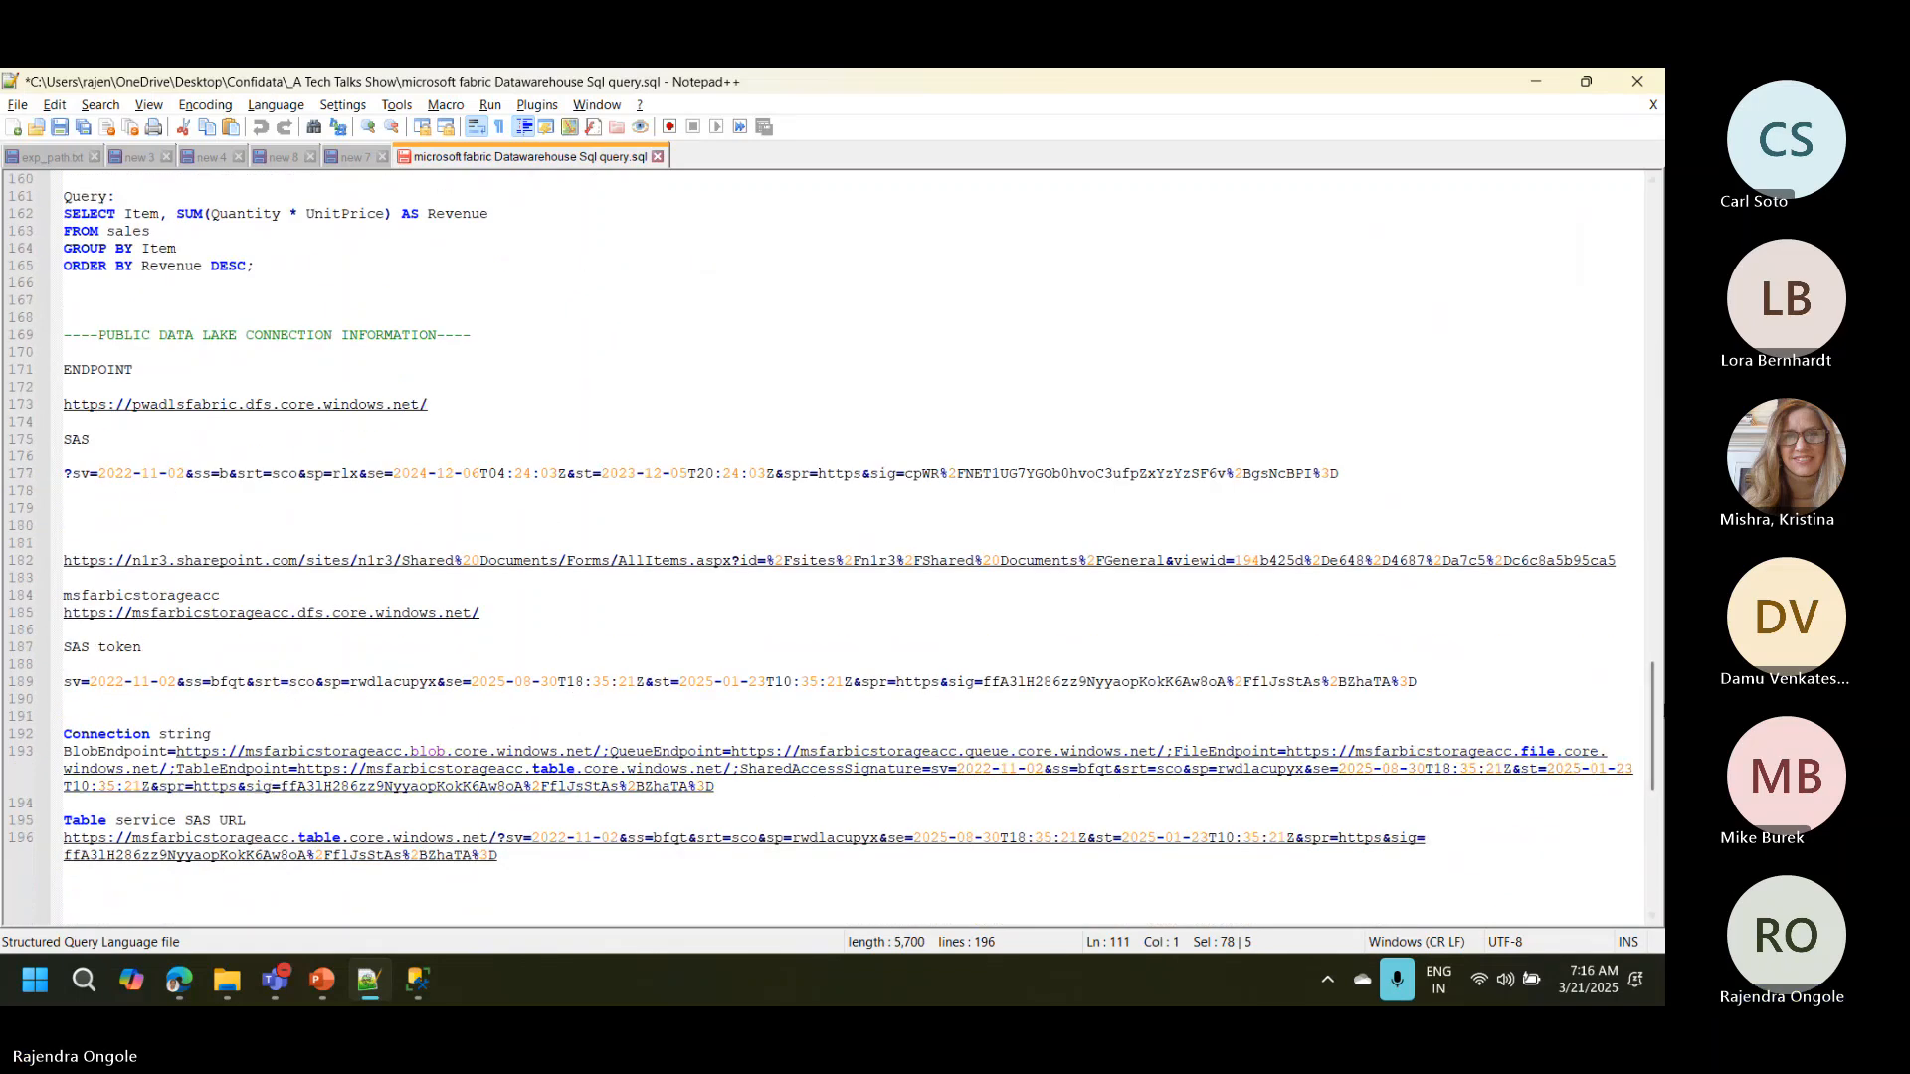
scroll(101, 410, down, 3)
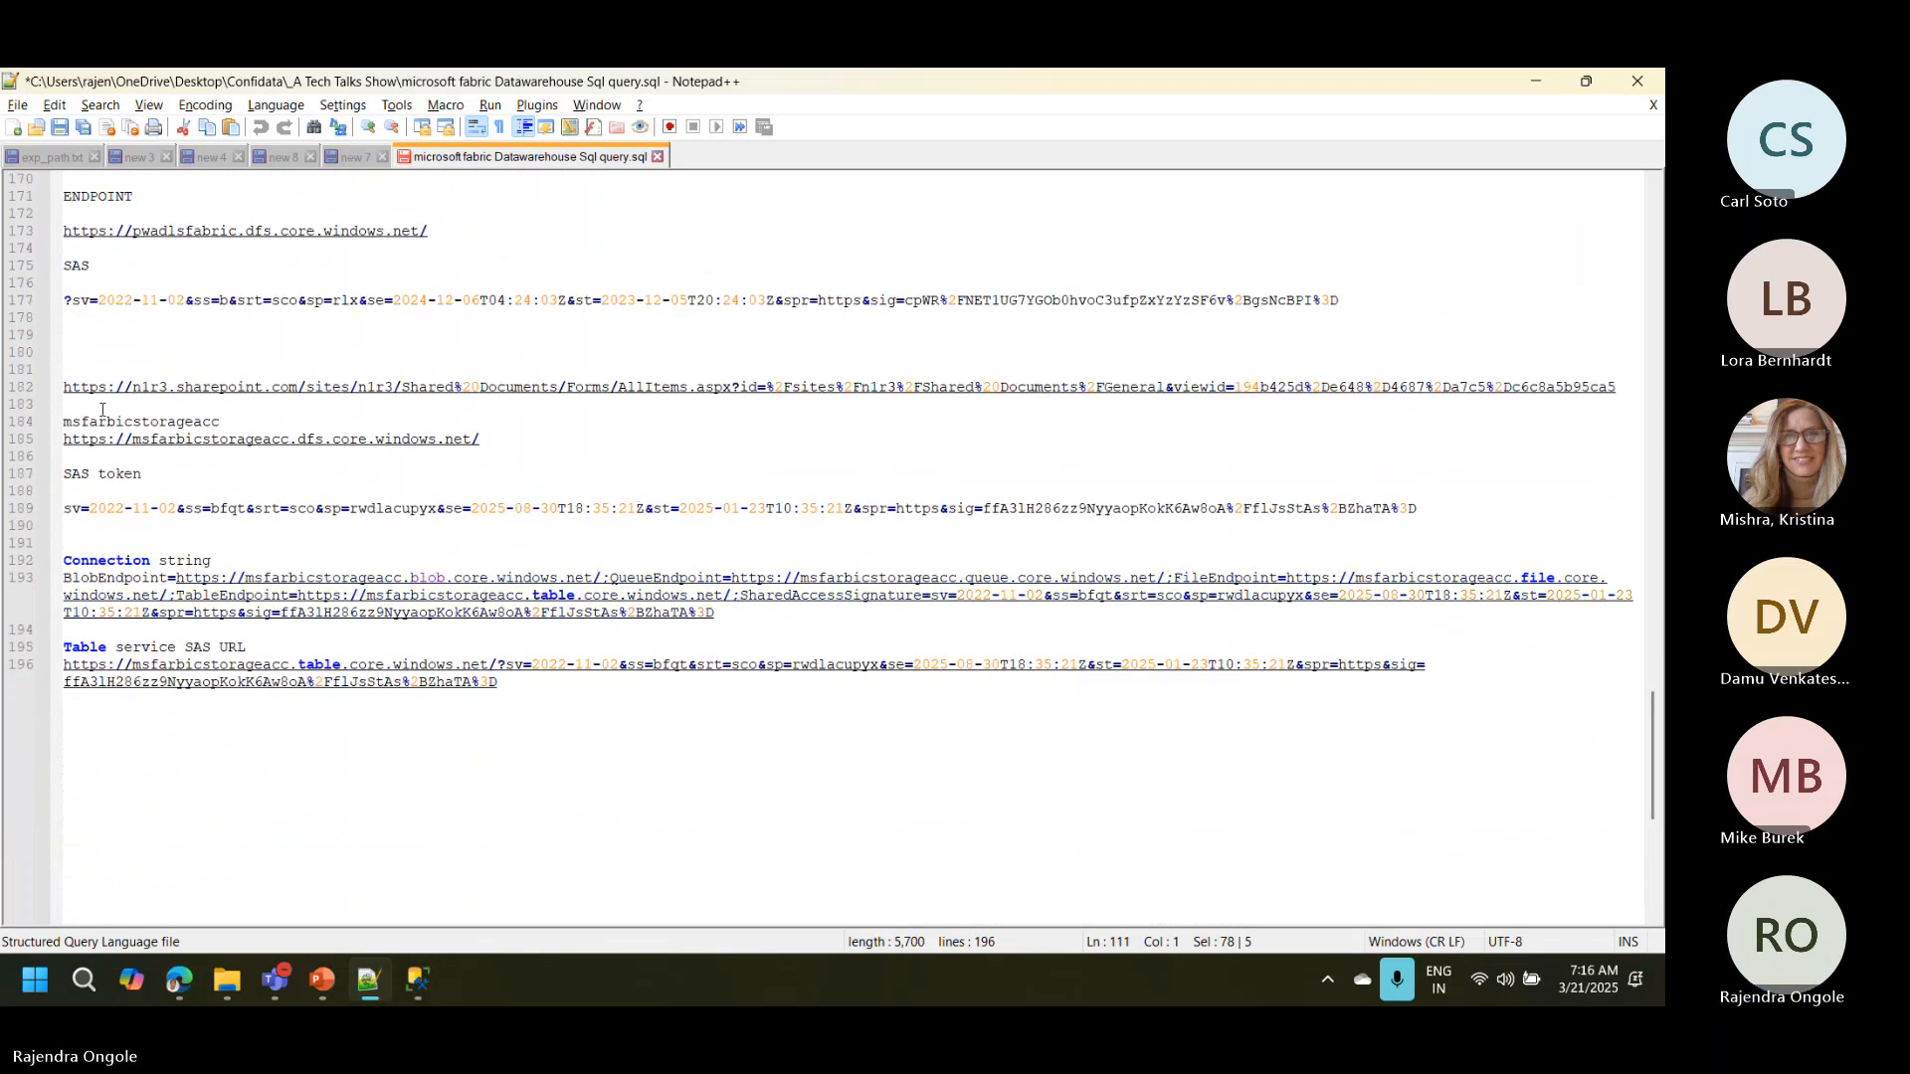
double_click(108, 421)
key(ctrl+c)
key(alt+Tab)
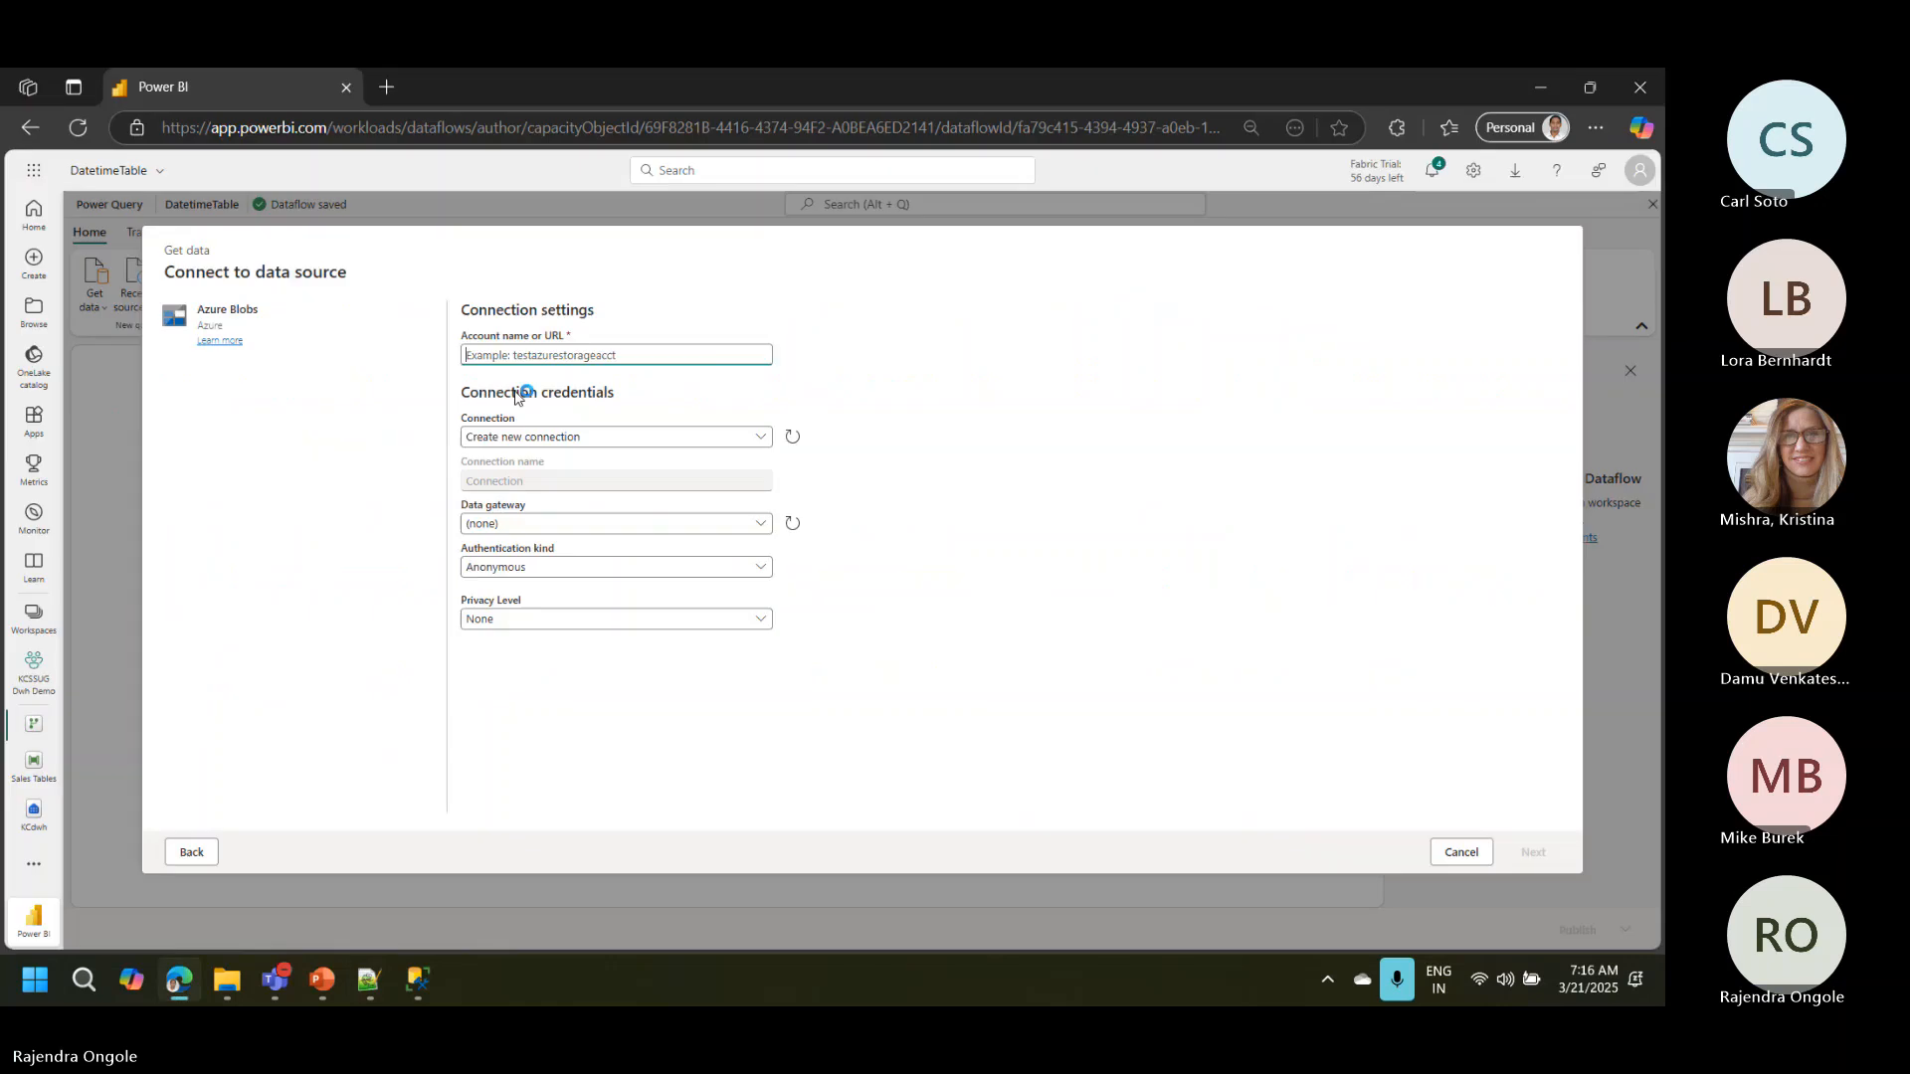
key(ctrl+v)
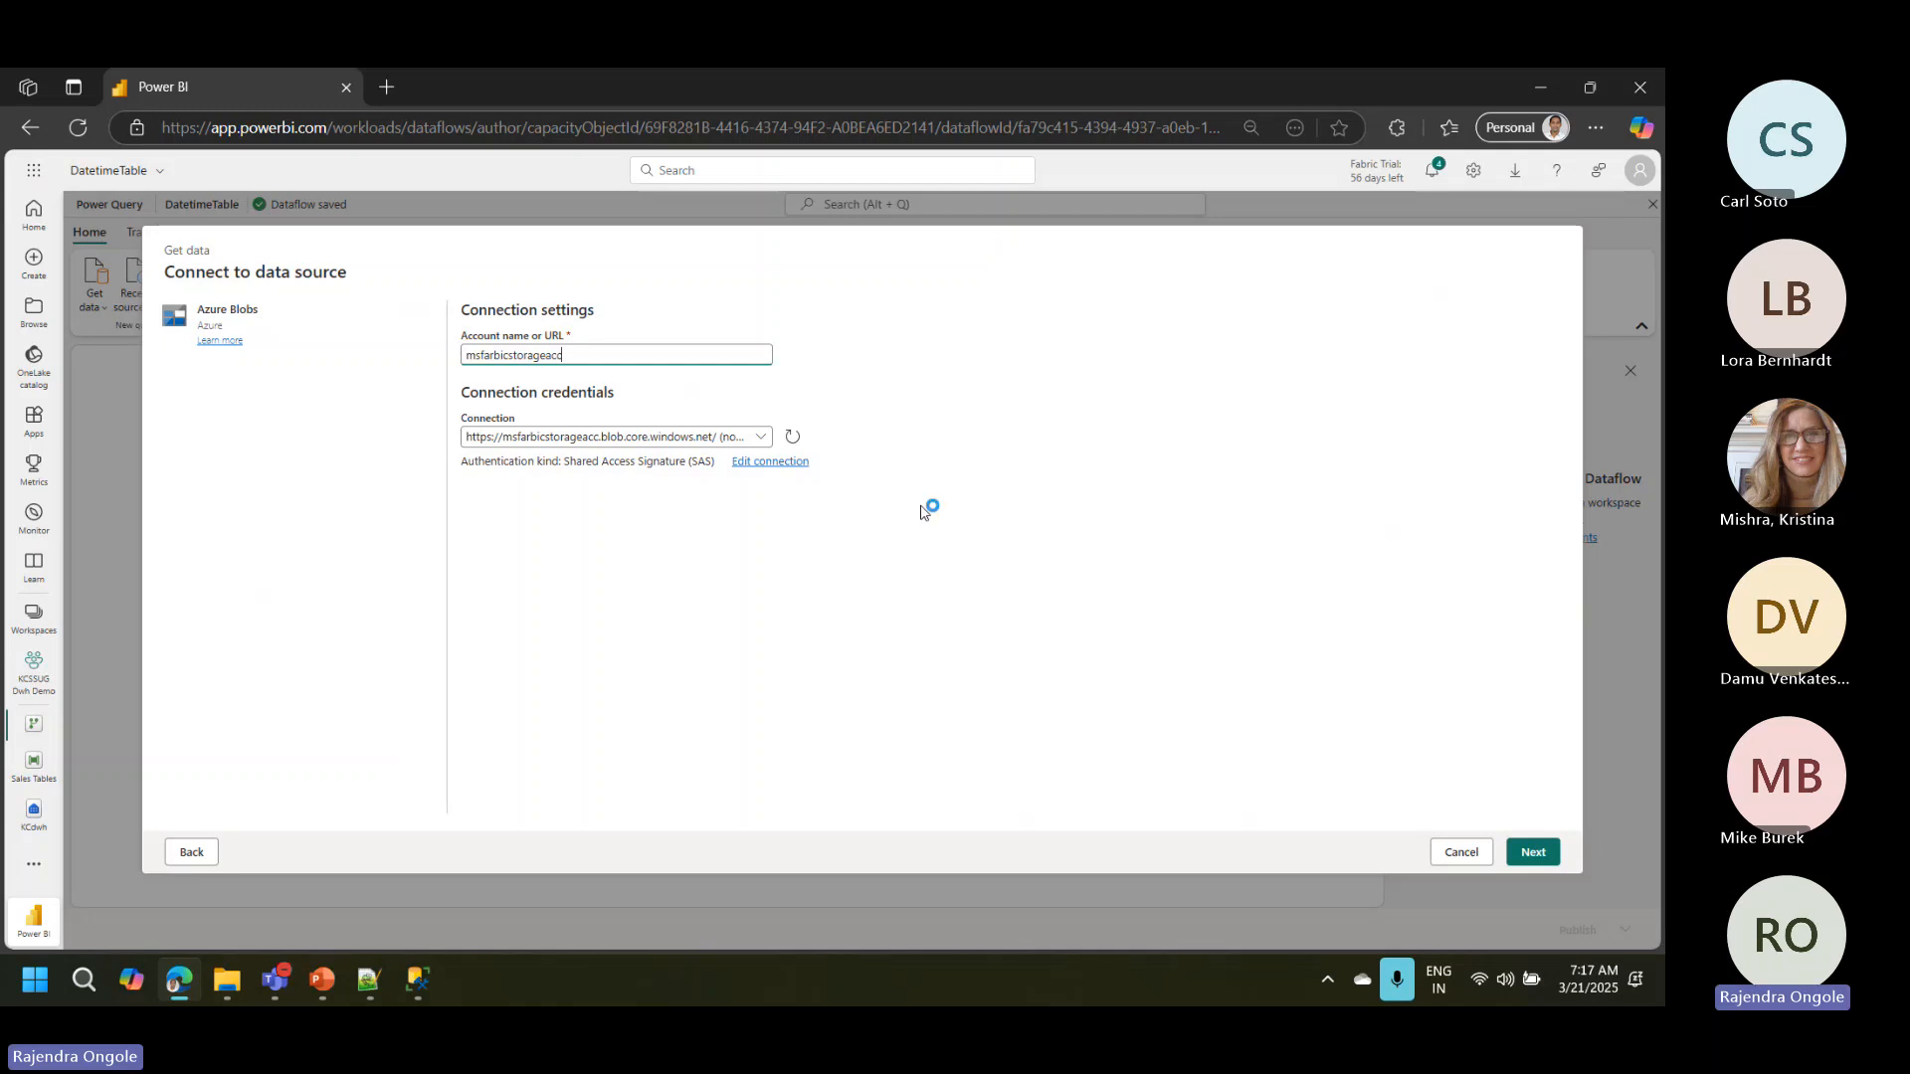
click(1530, 854)
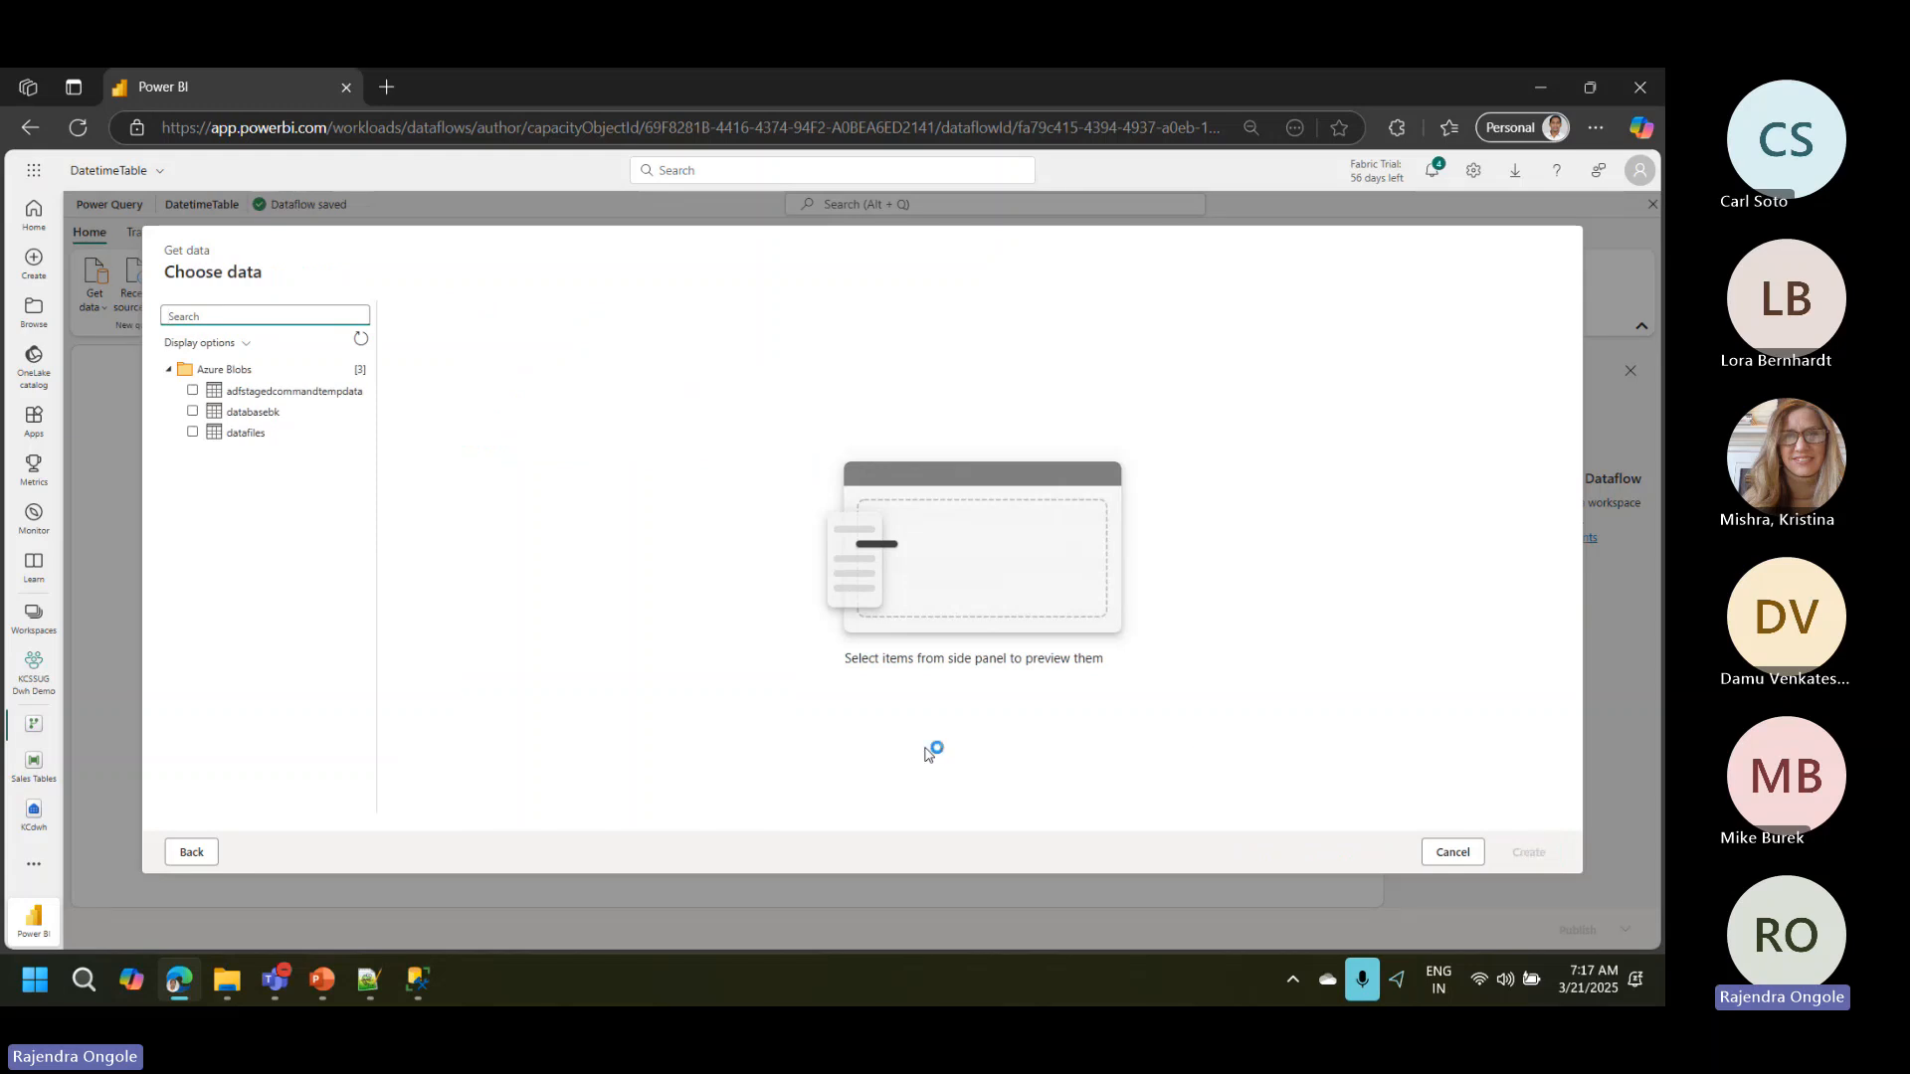
Step: Create a query from the datafiles container, close the Copilot pane and load the contents of Time.csv
click(193, 435)
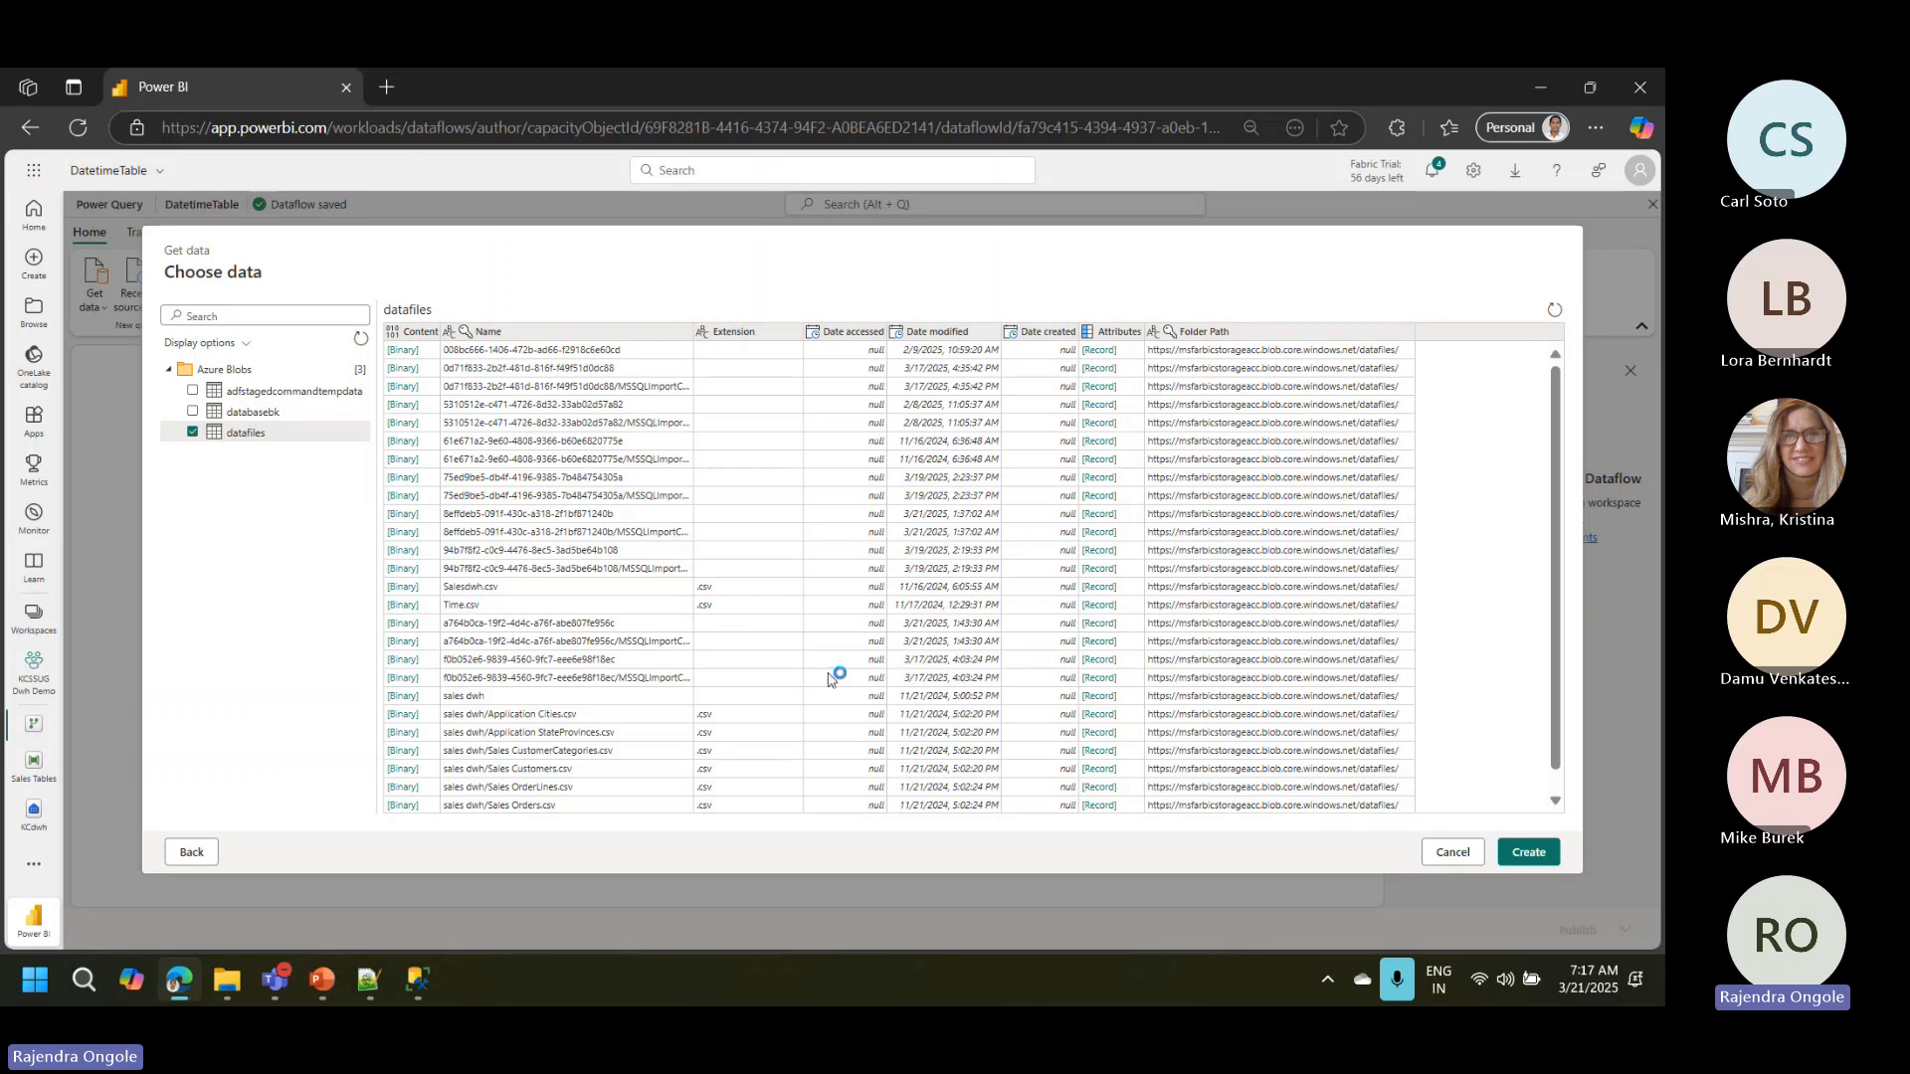
click(1525, 854)
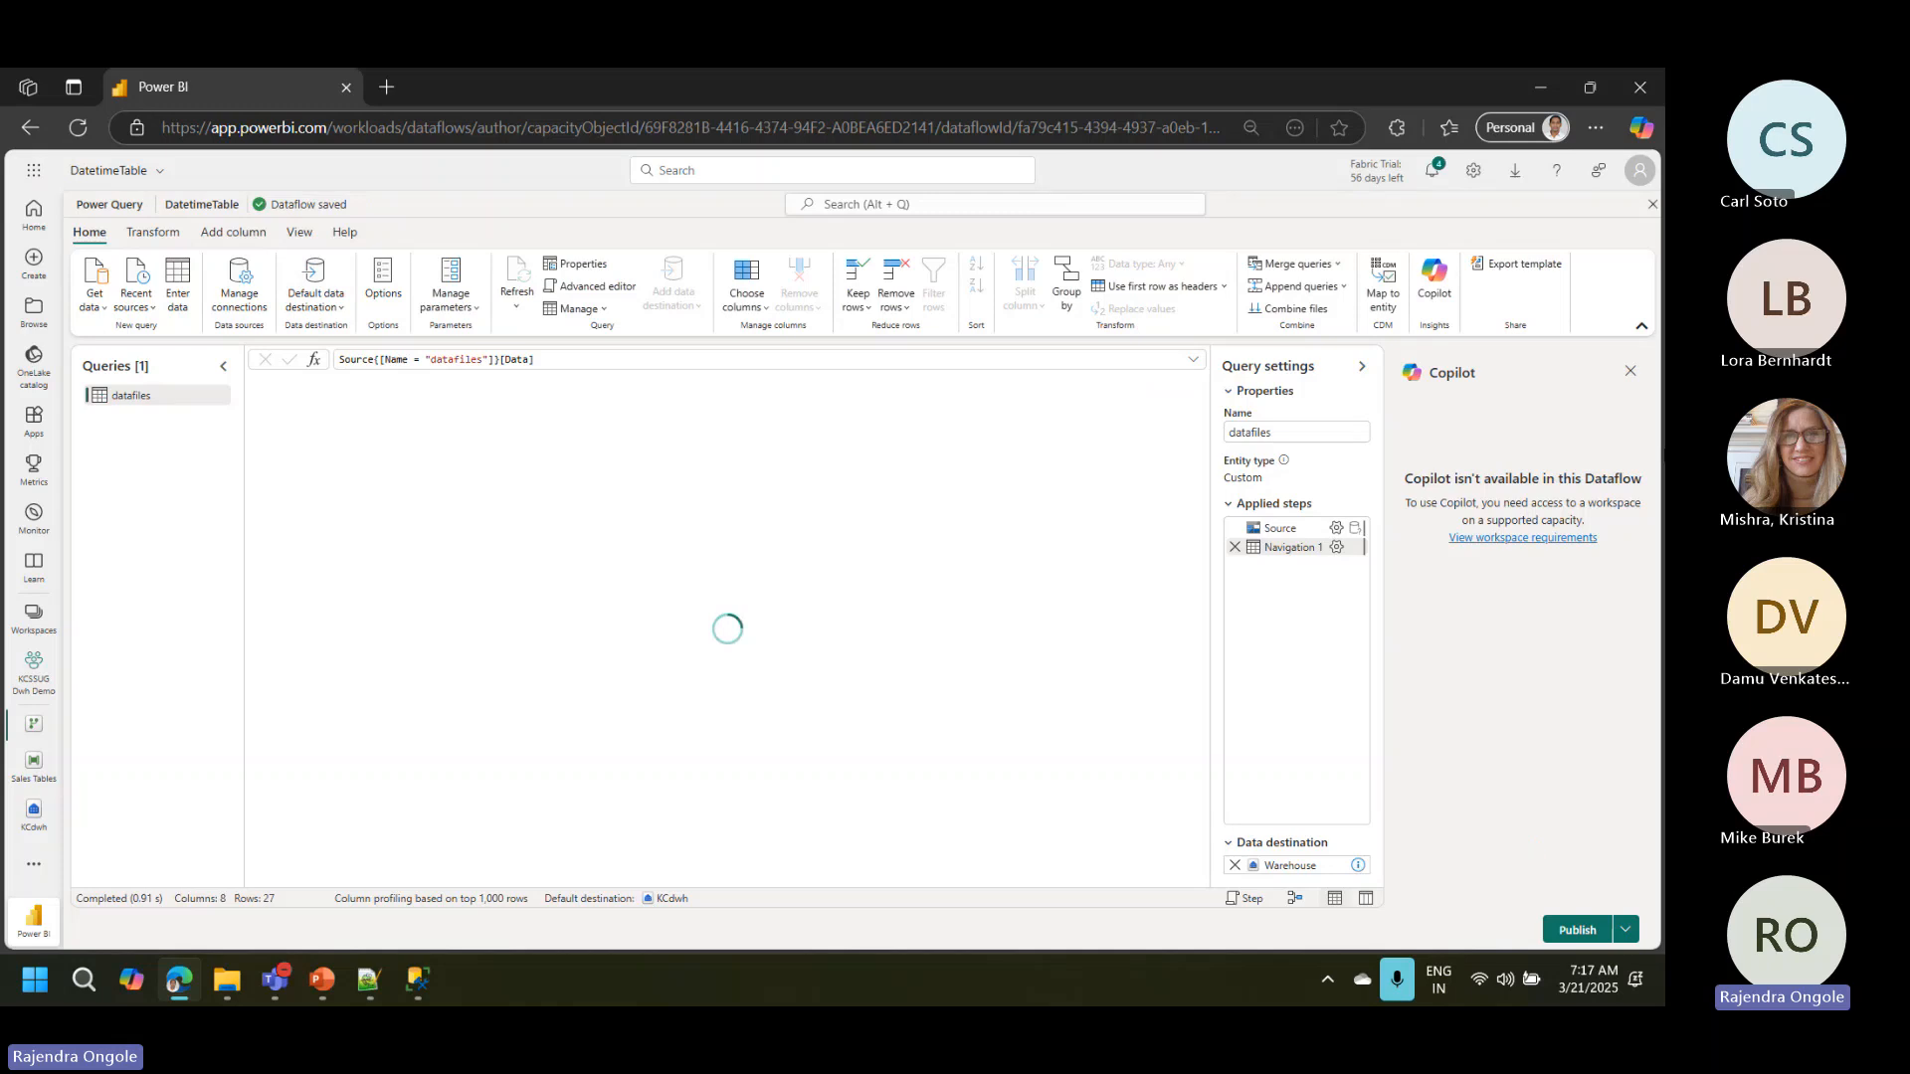
click(1632, 371)
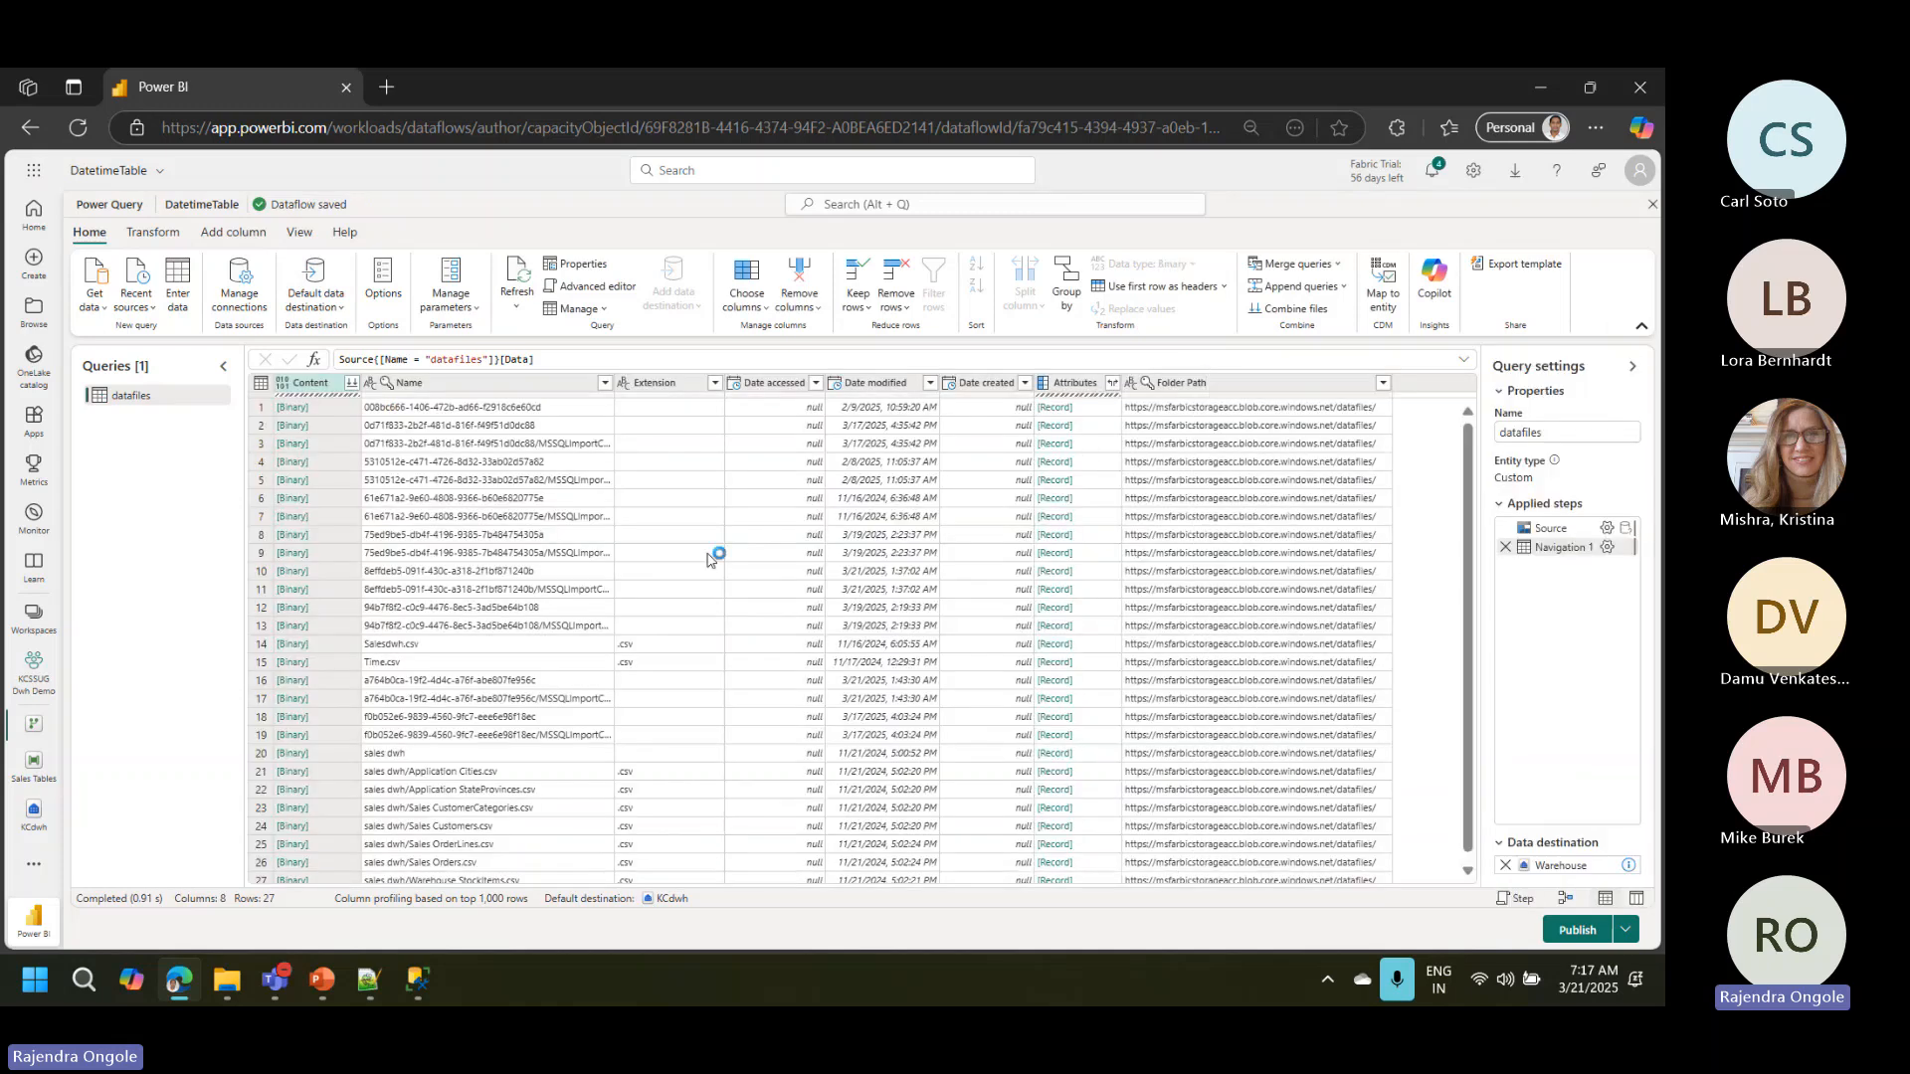
click(298, 664)
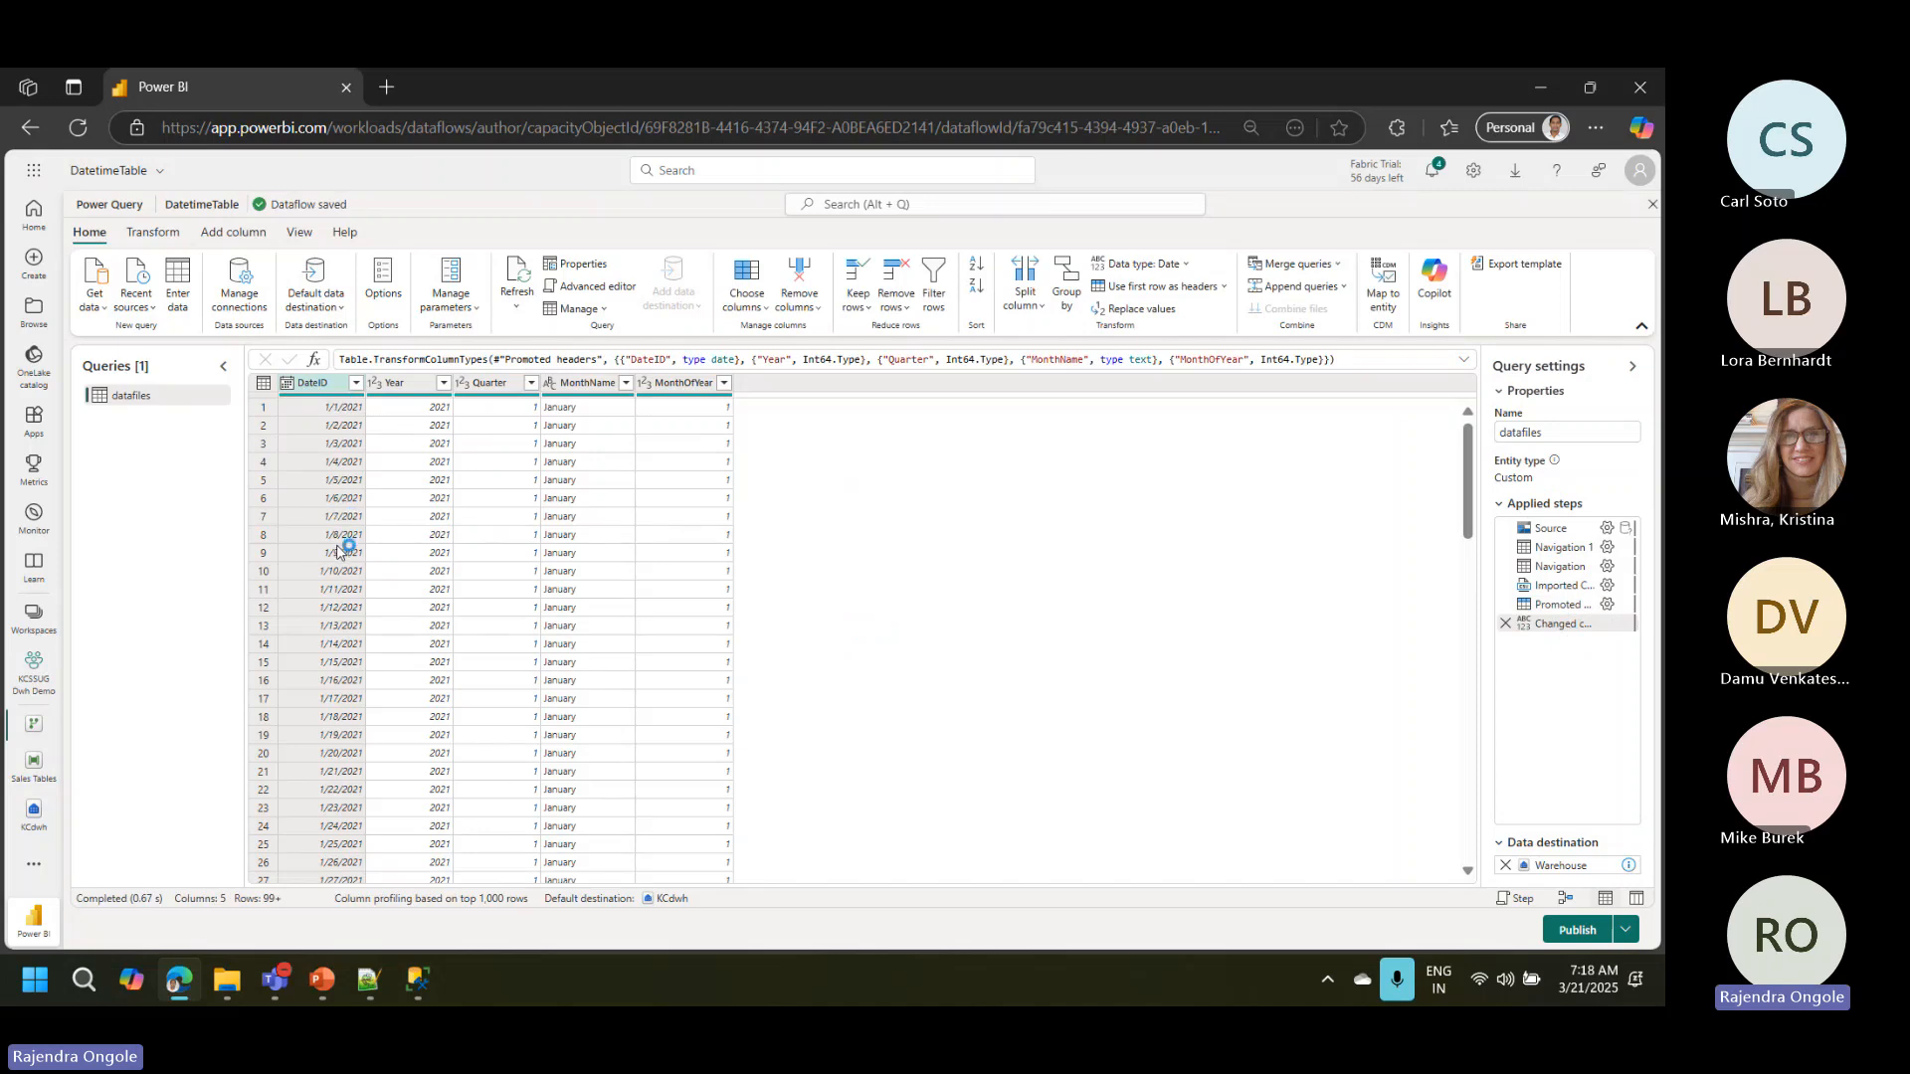
Step: Rename the datafiles query as DateTime
double_click(137, 397)
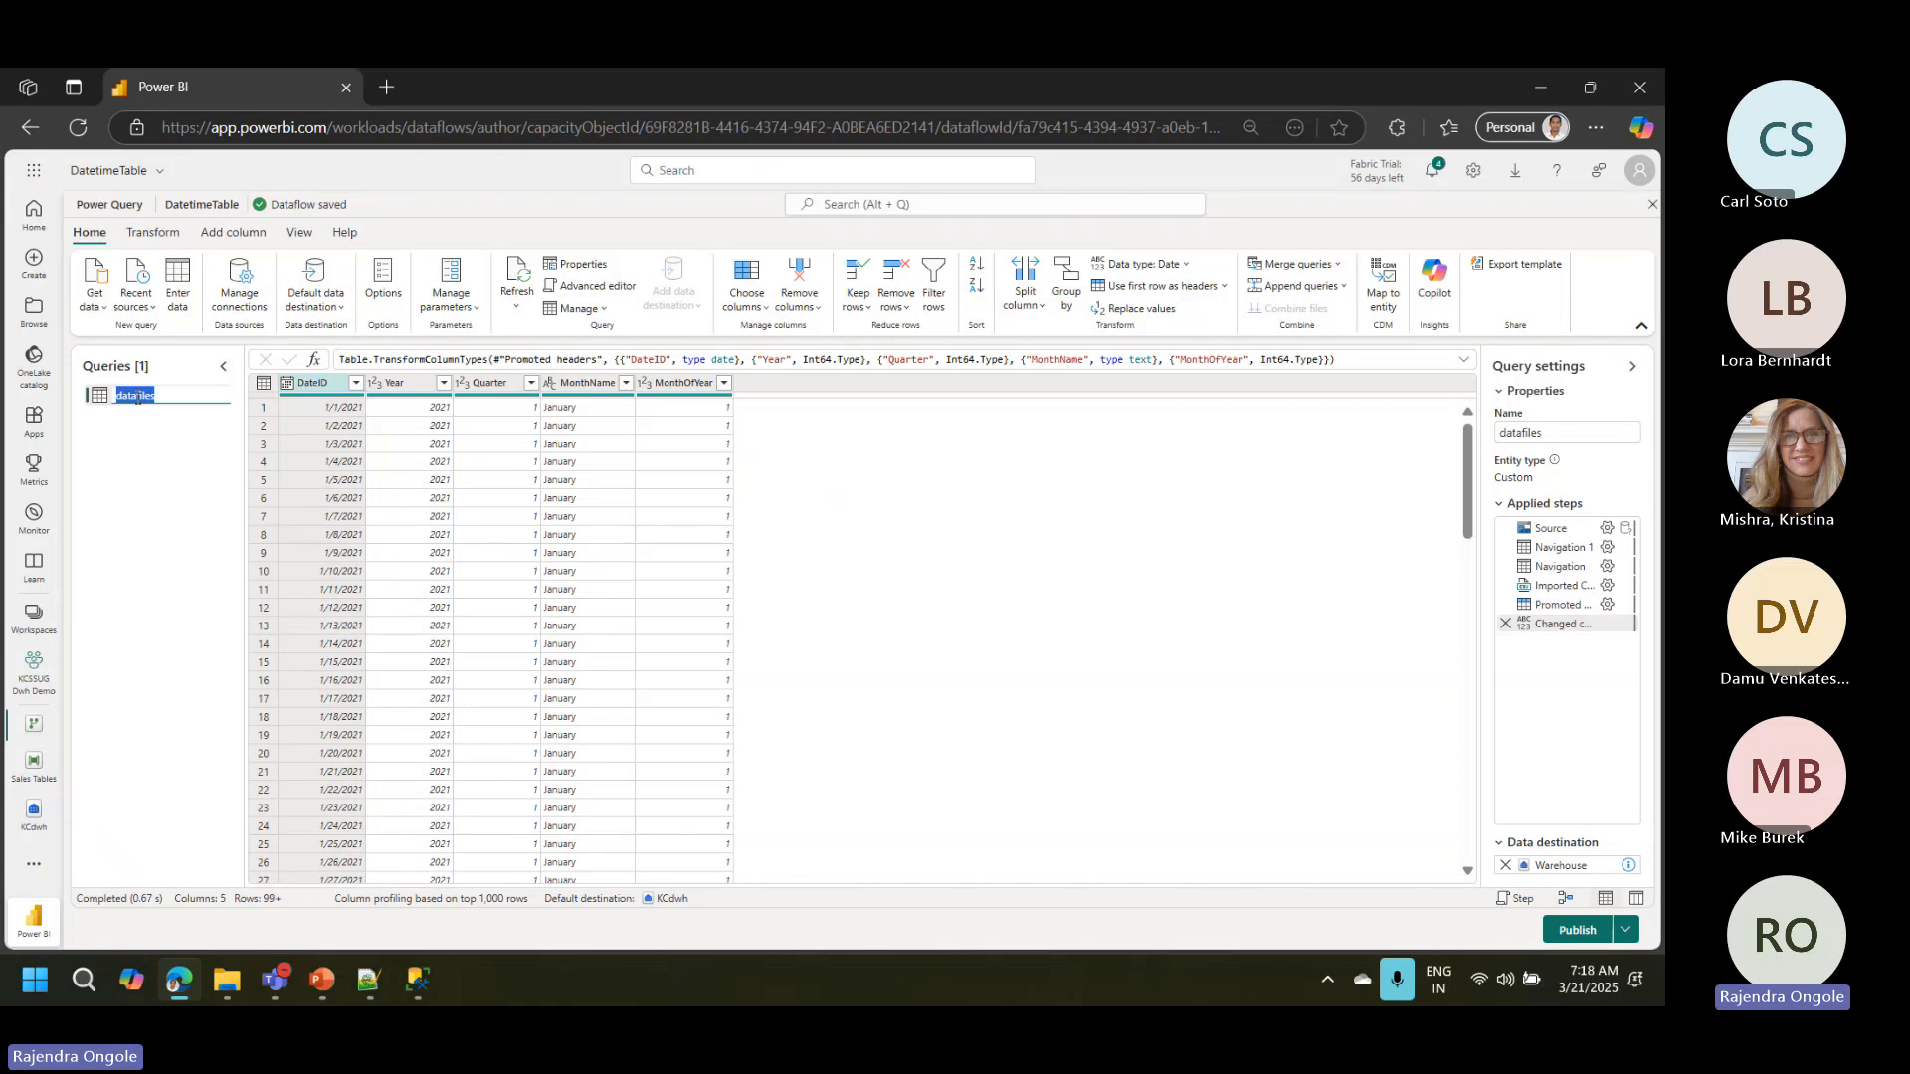
text(T)
text(ate)
text(Time)
key(Return)
mouse_move(1561, 872)
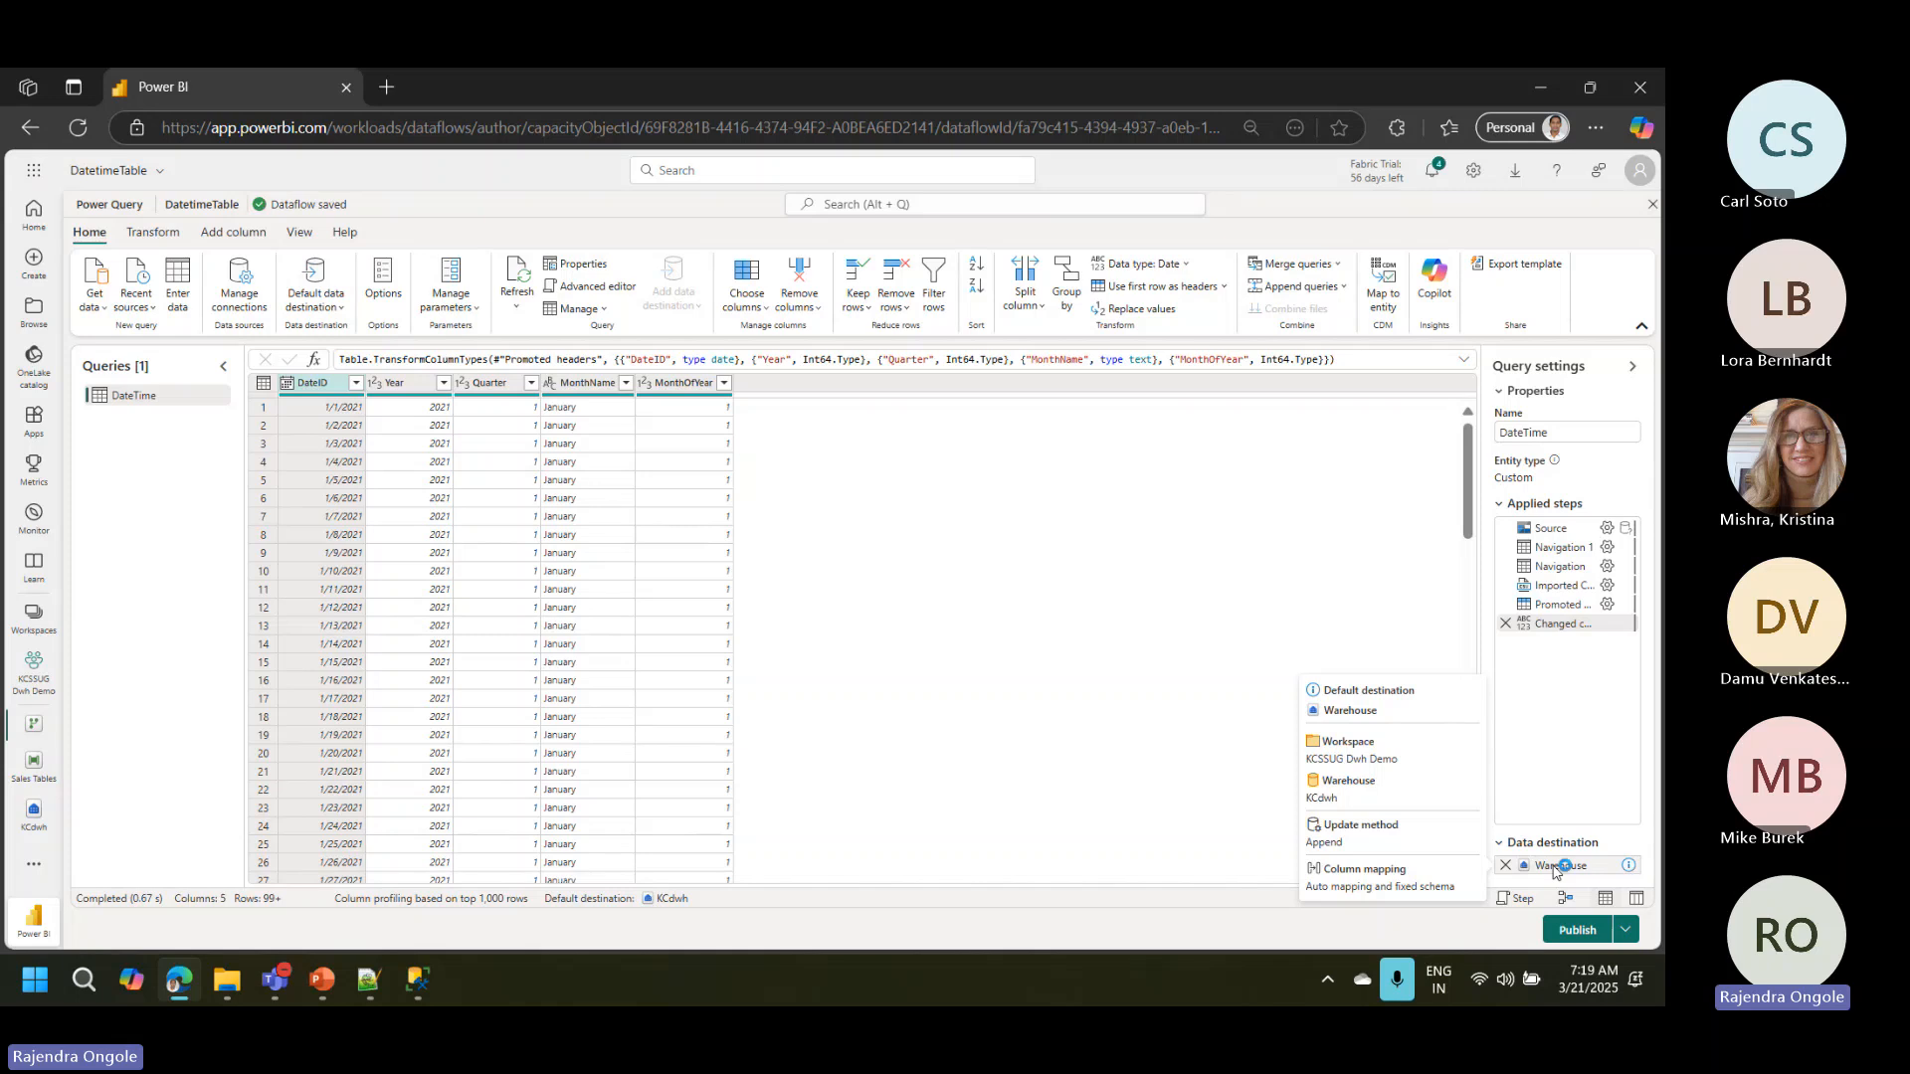
Step: Publish the DatetimeTable dataflow, then reopen the KCdwh warehouse and refresh it
click(1581, 931)
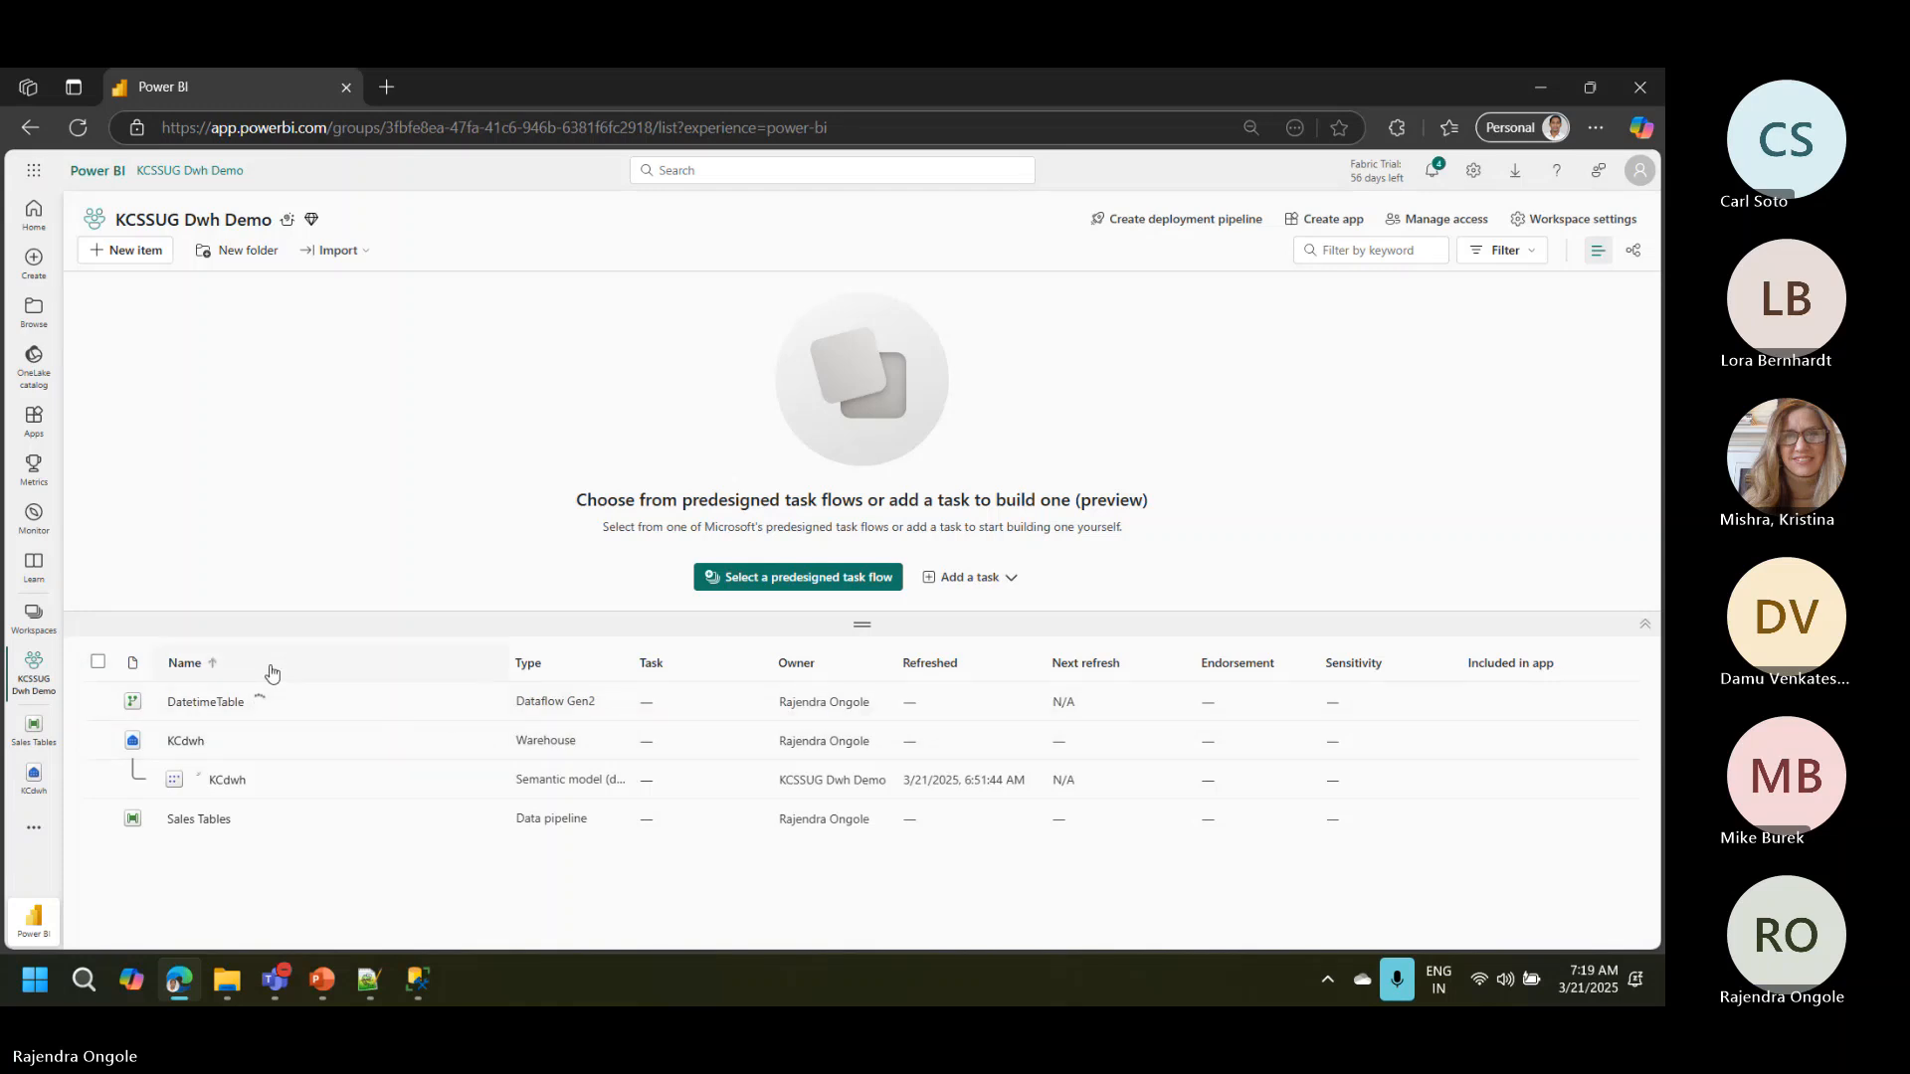
click(30, 782)
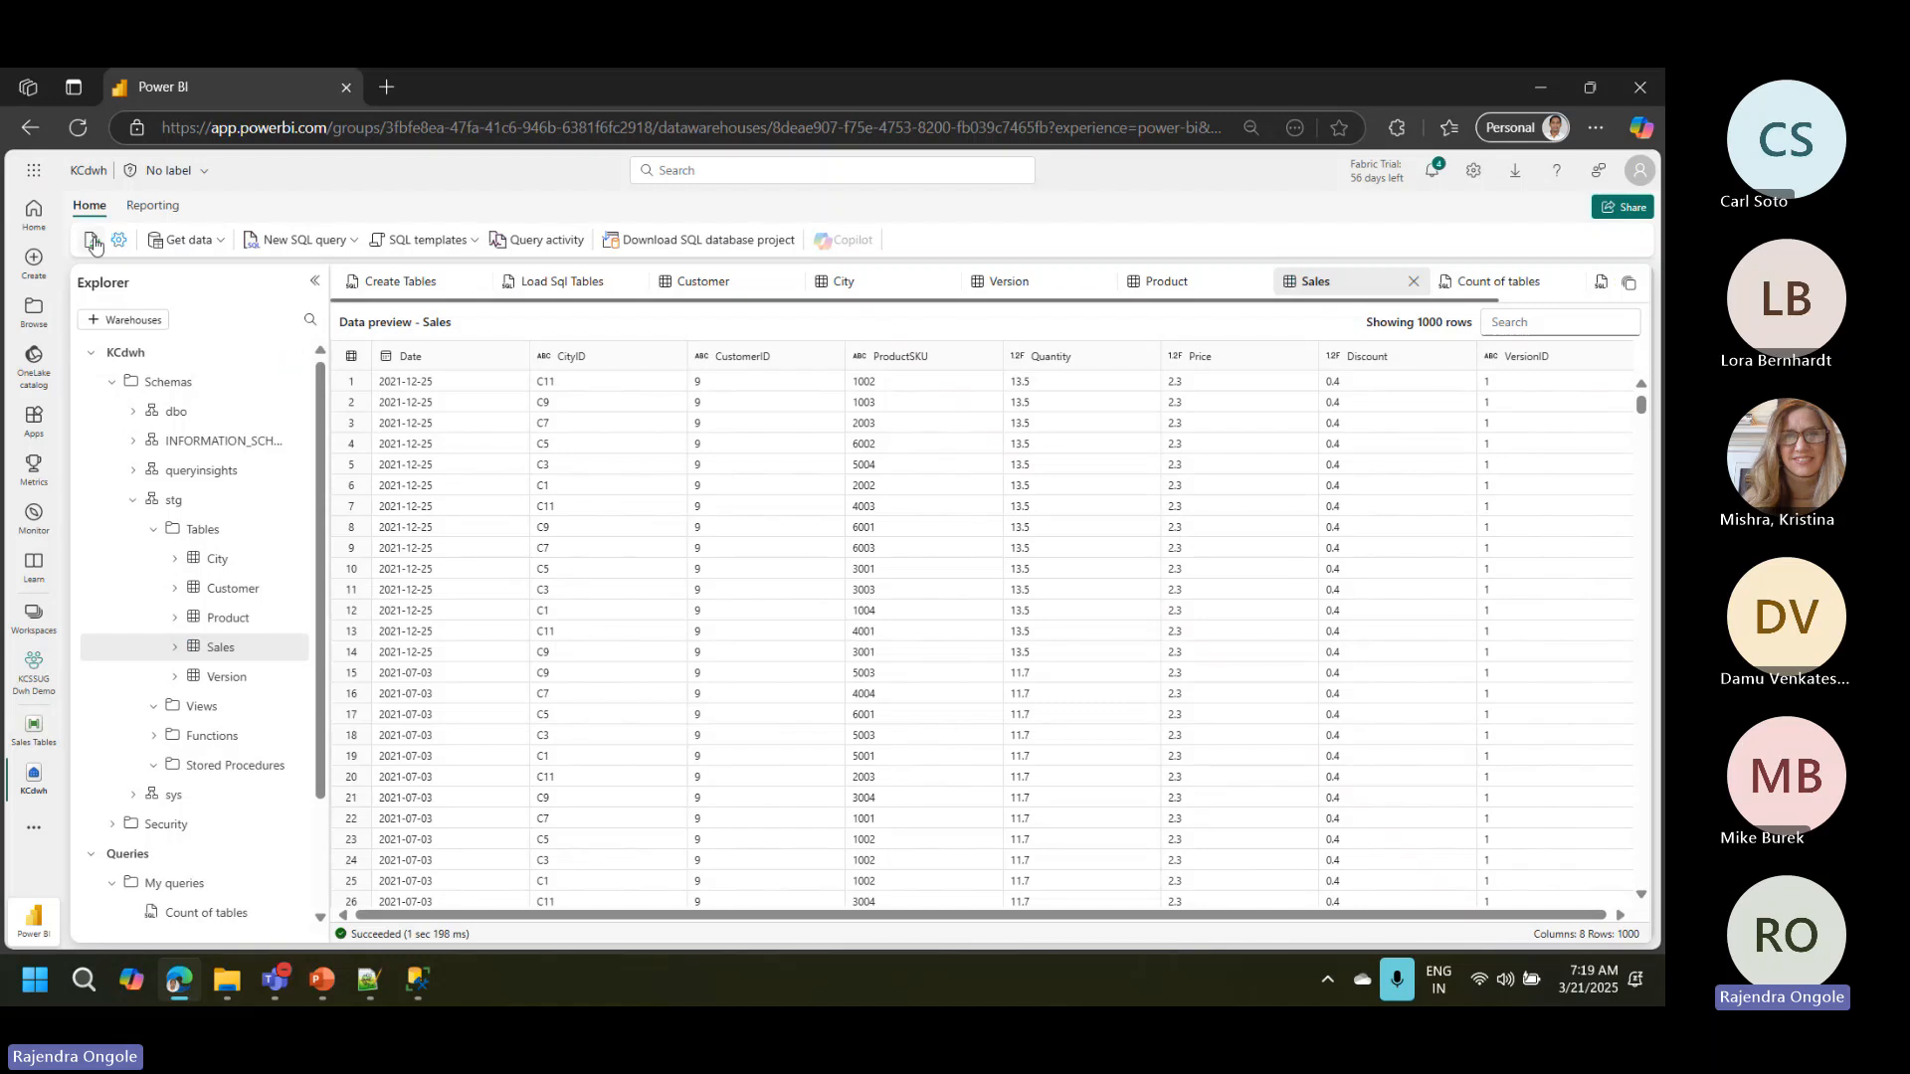
click(93, 241)
Step: Check the notifications for the status of recent runs
click(1432, 172)
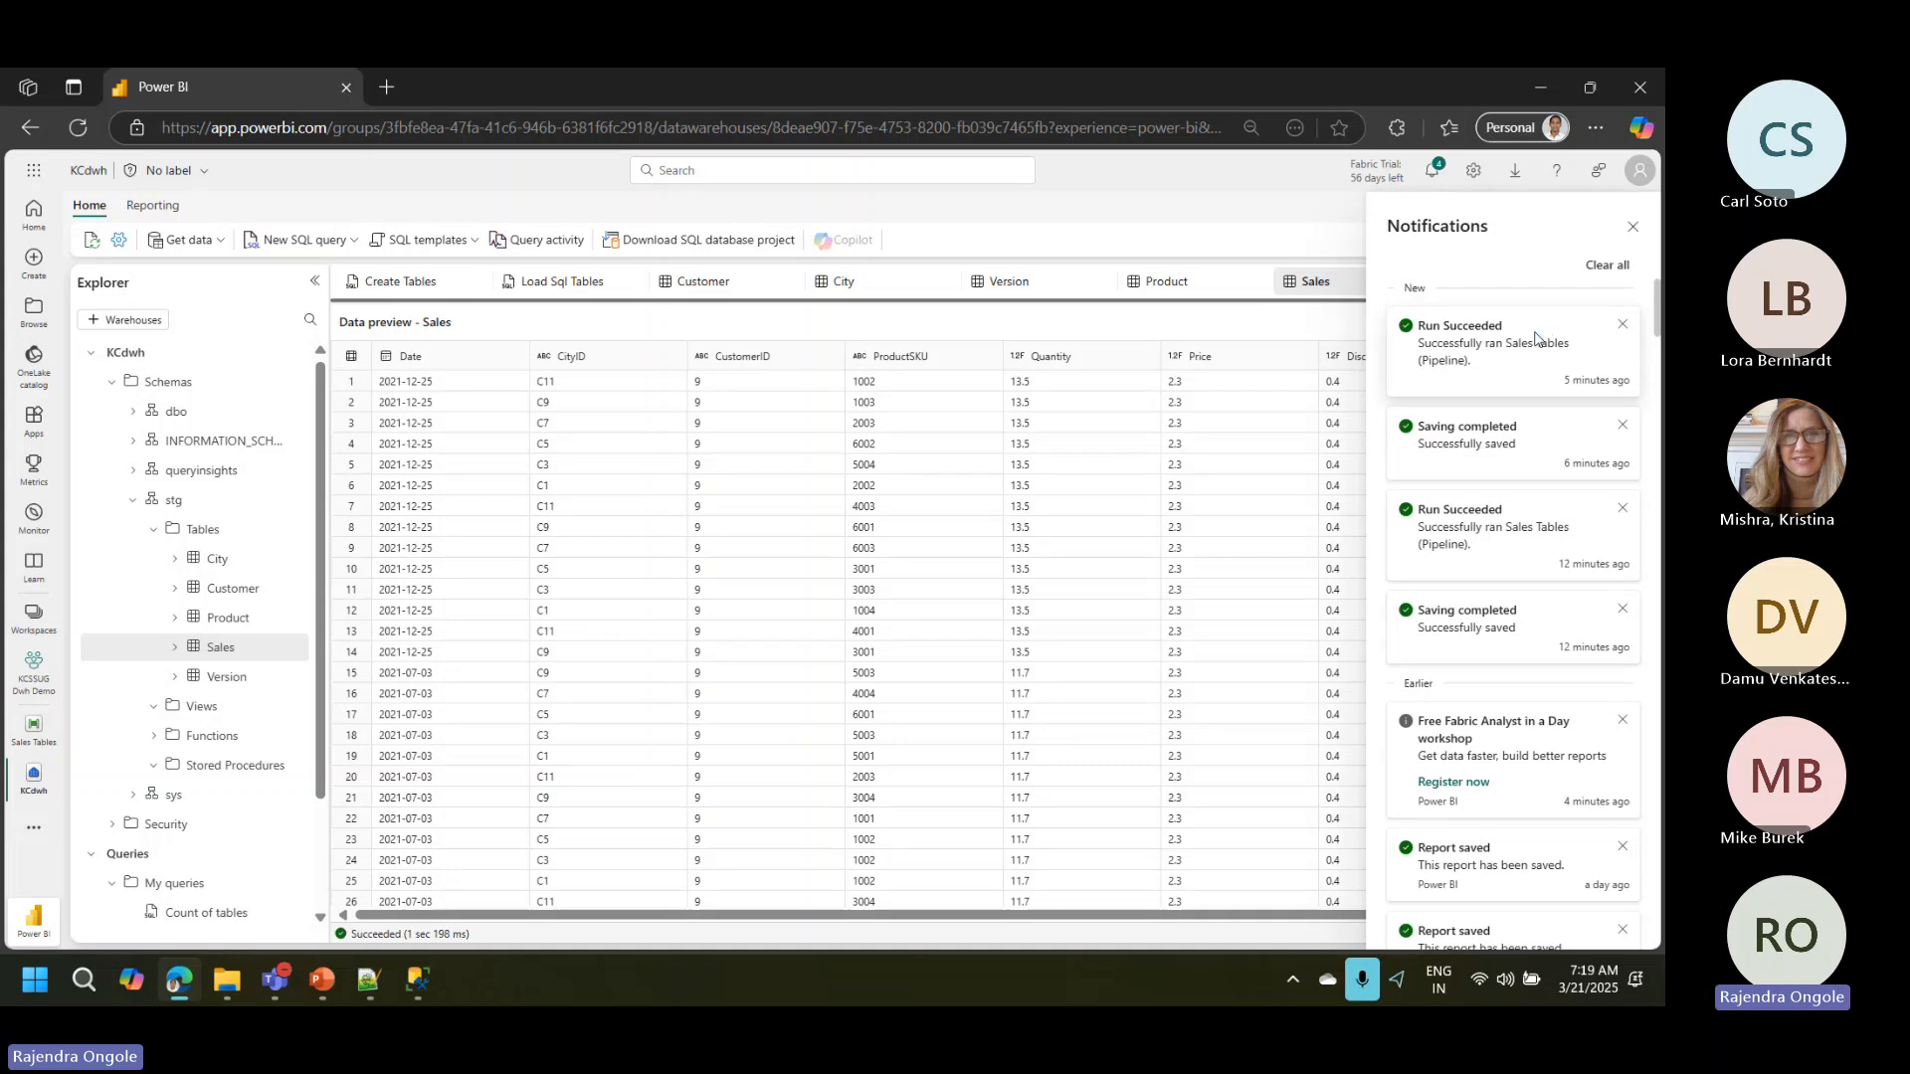
click(1476, 336)
click(1428, 291)
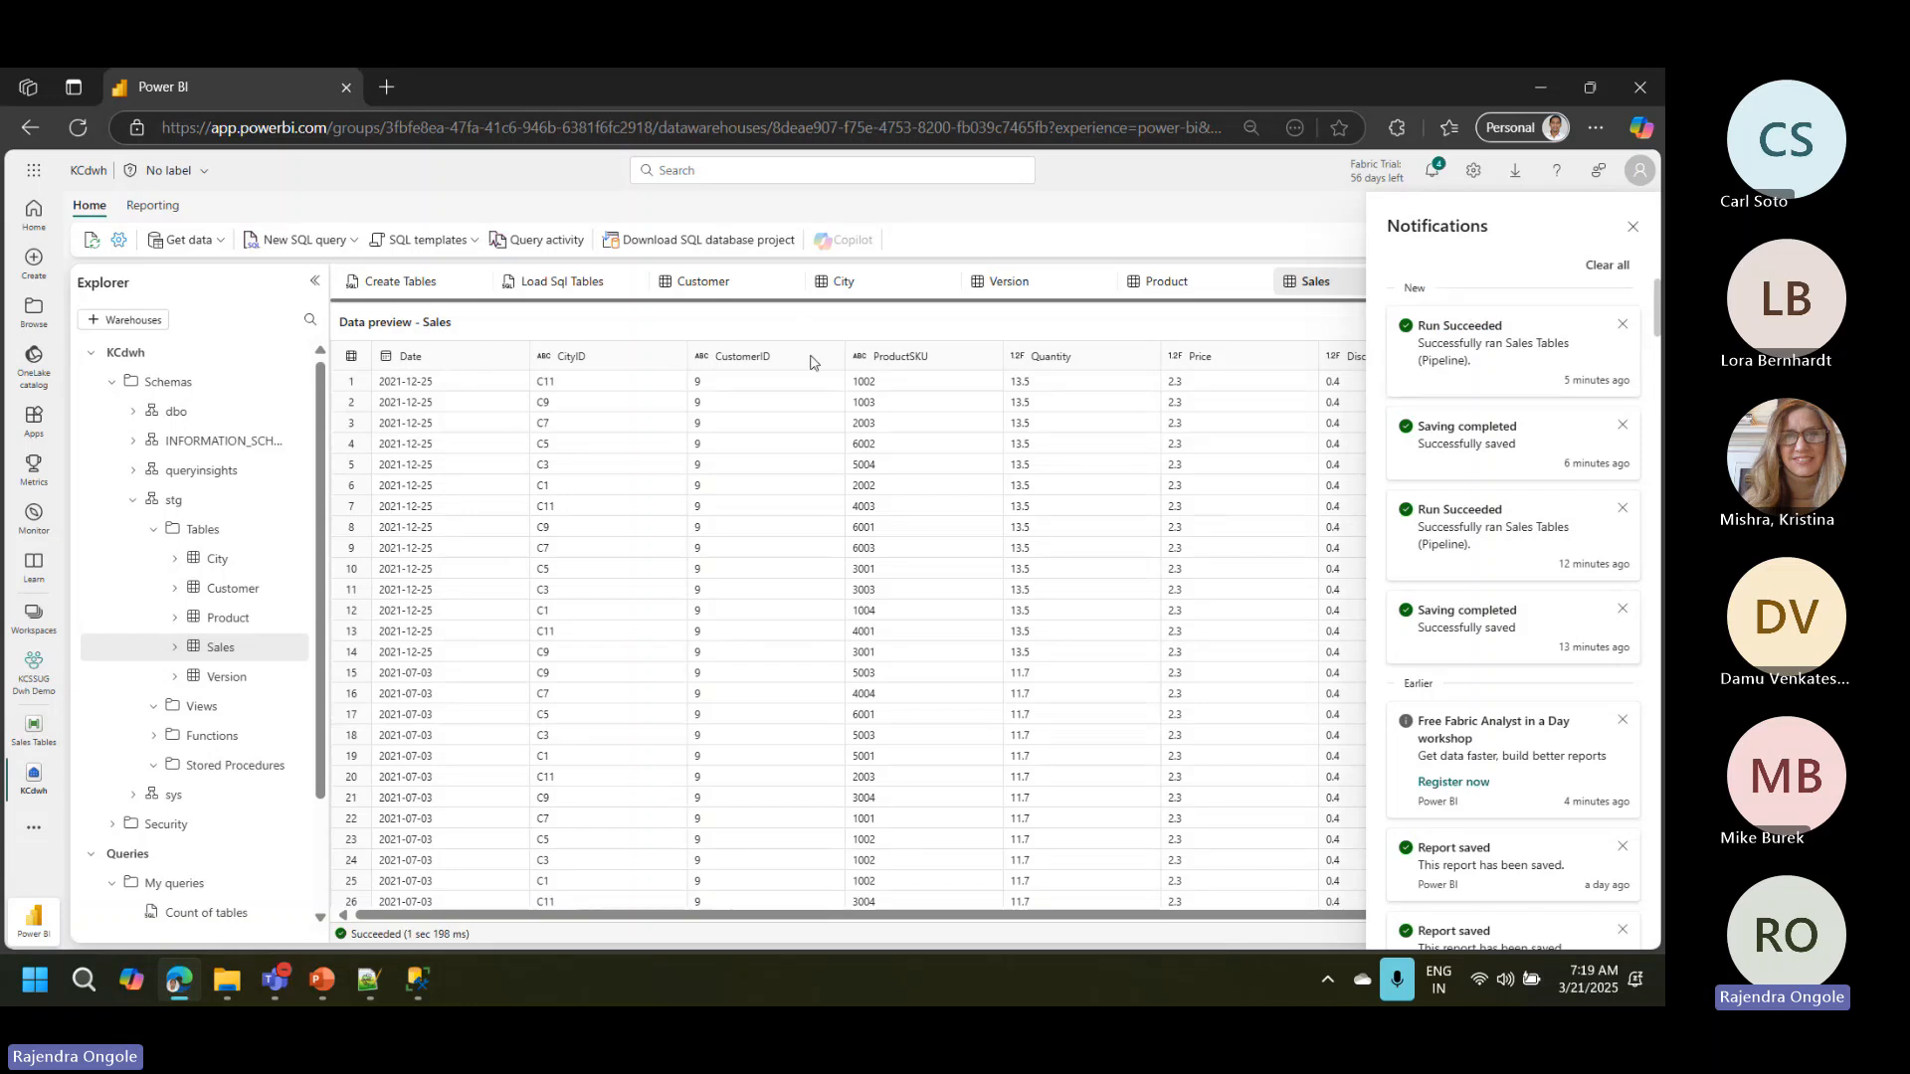
Step: Refresh the warehouse's dbo schema until the DateTime table is listed and preview that table's data
click(92, 244)
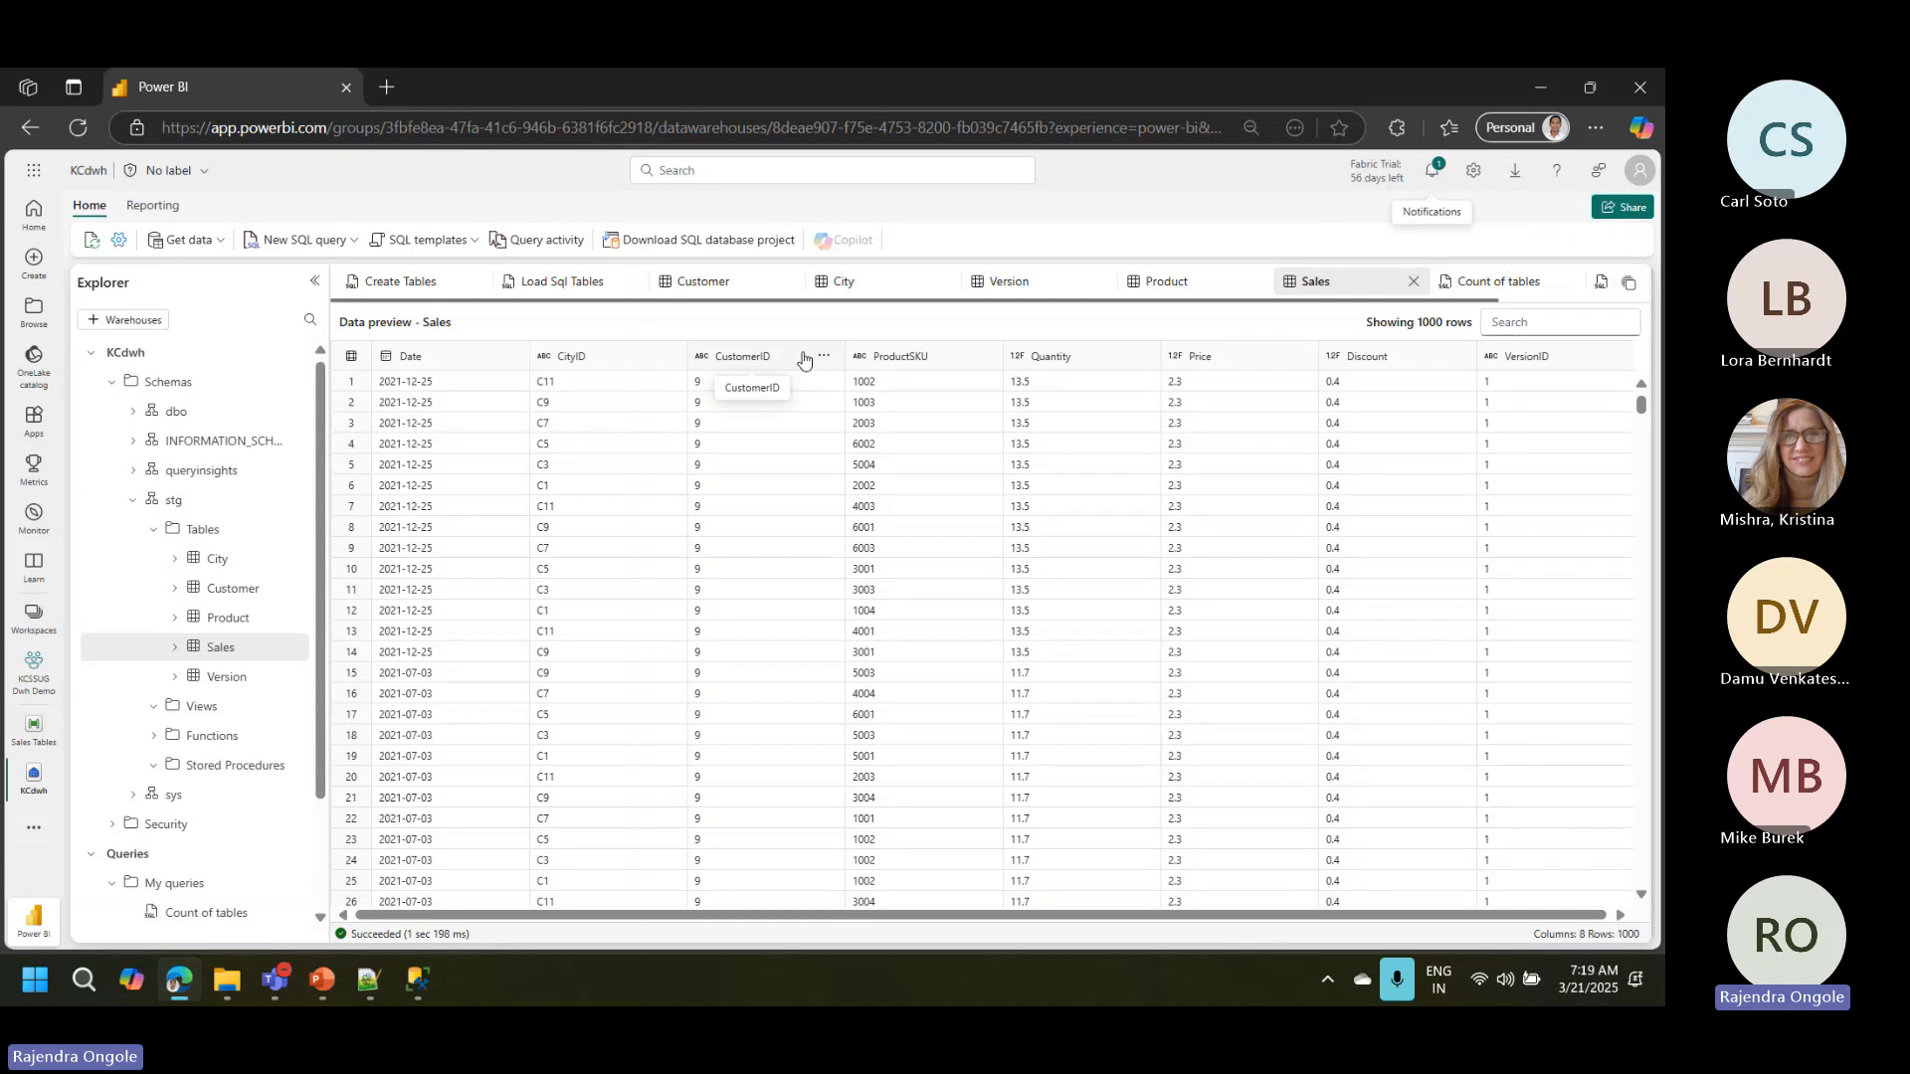
click(136, 414)
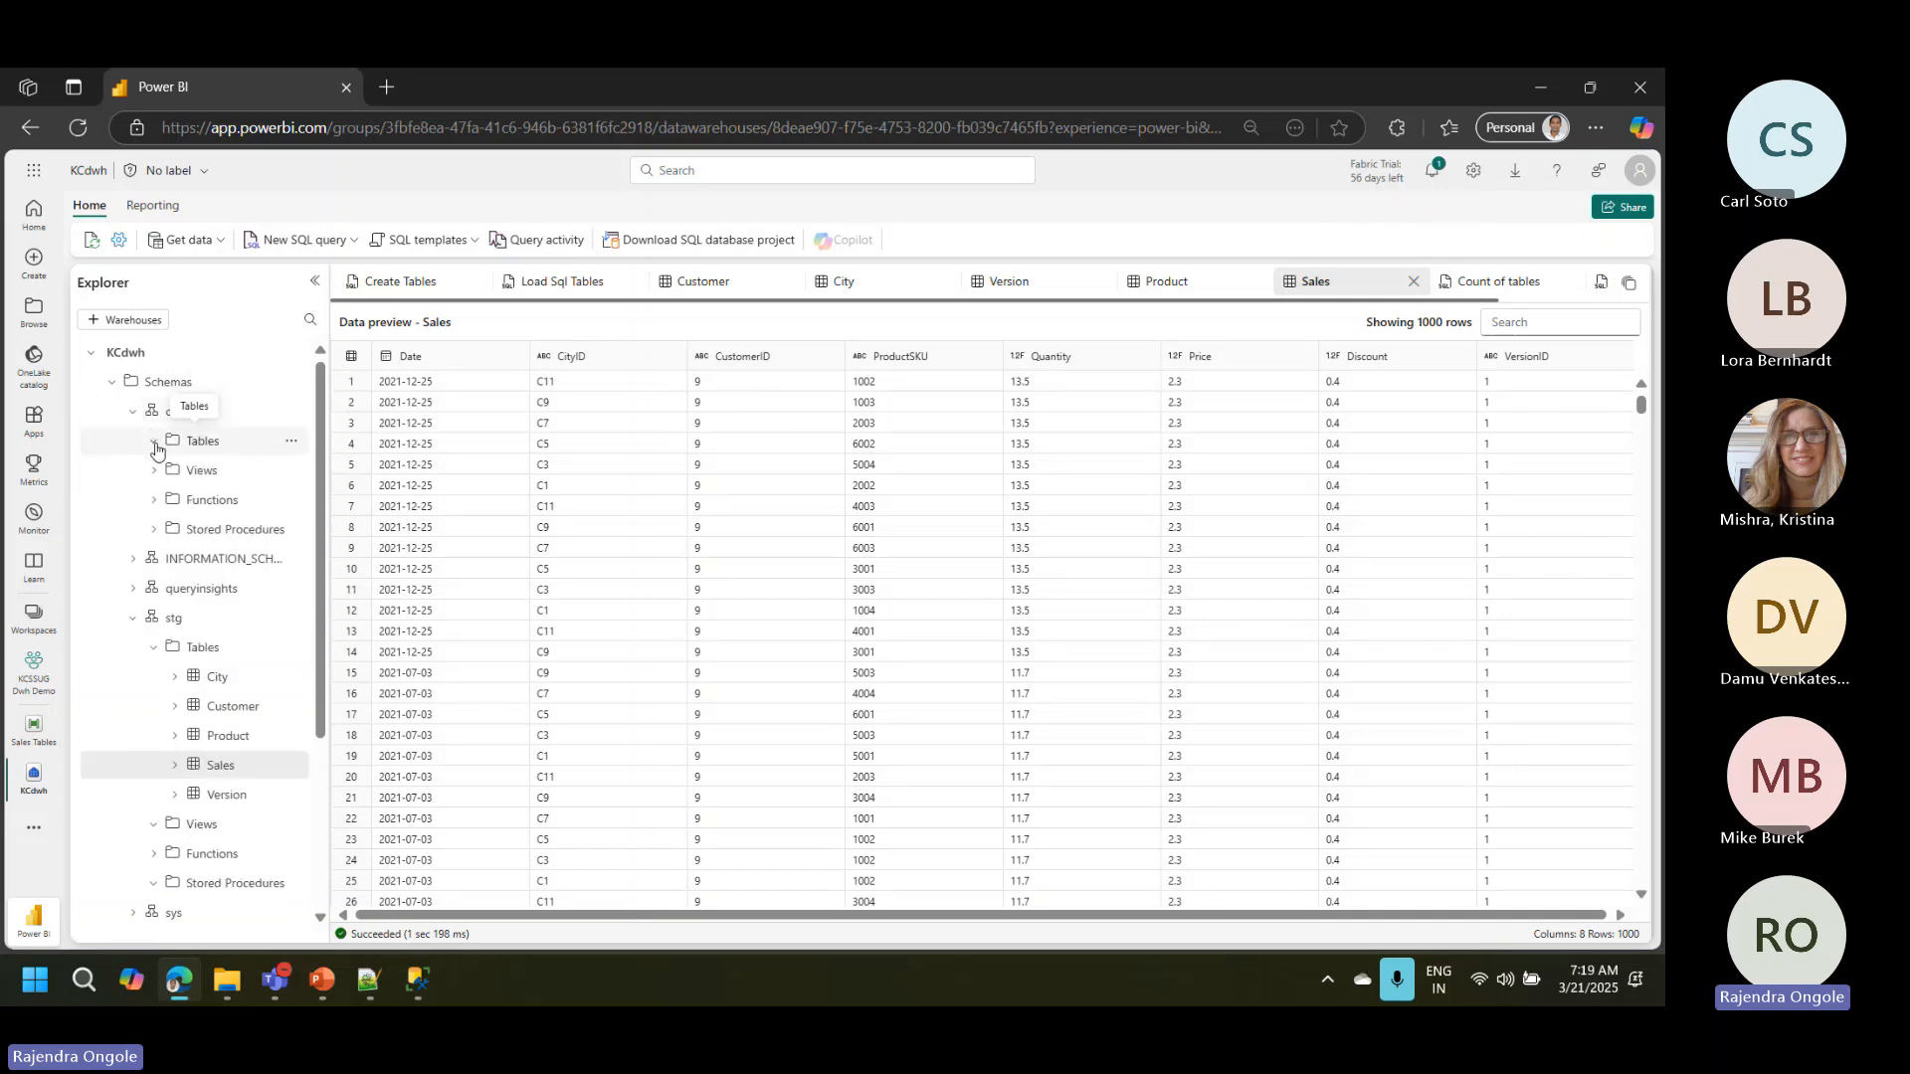
click(88, 247)
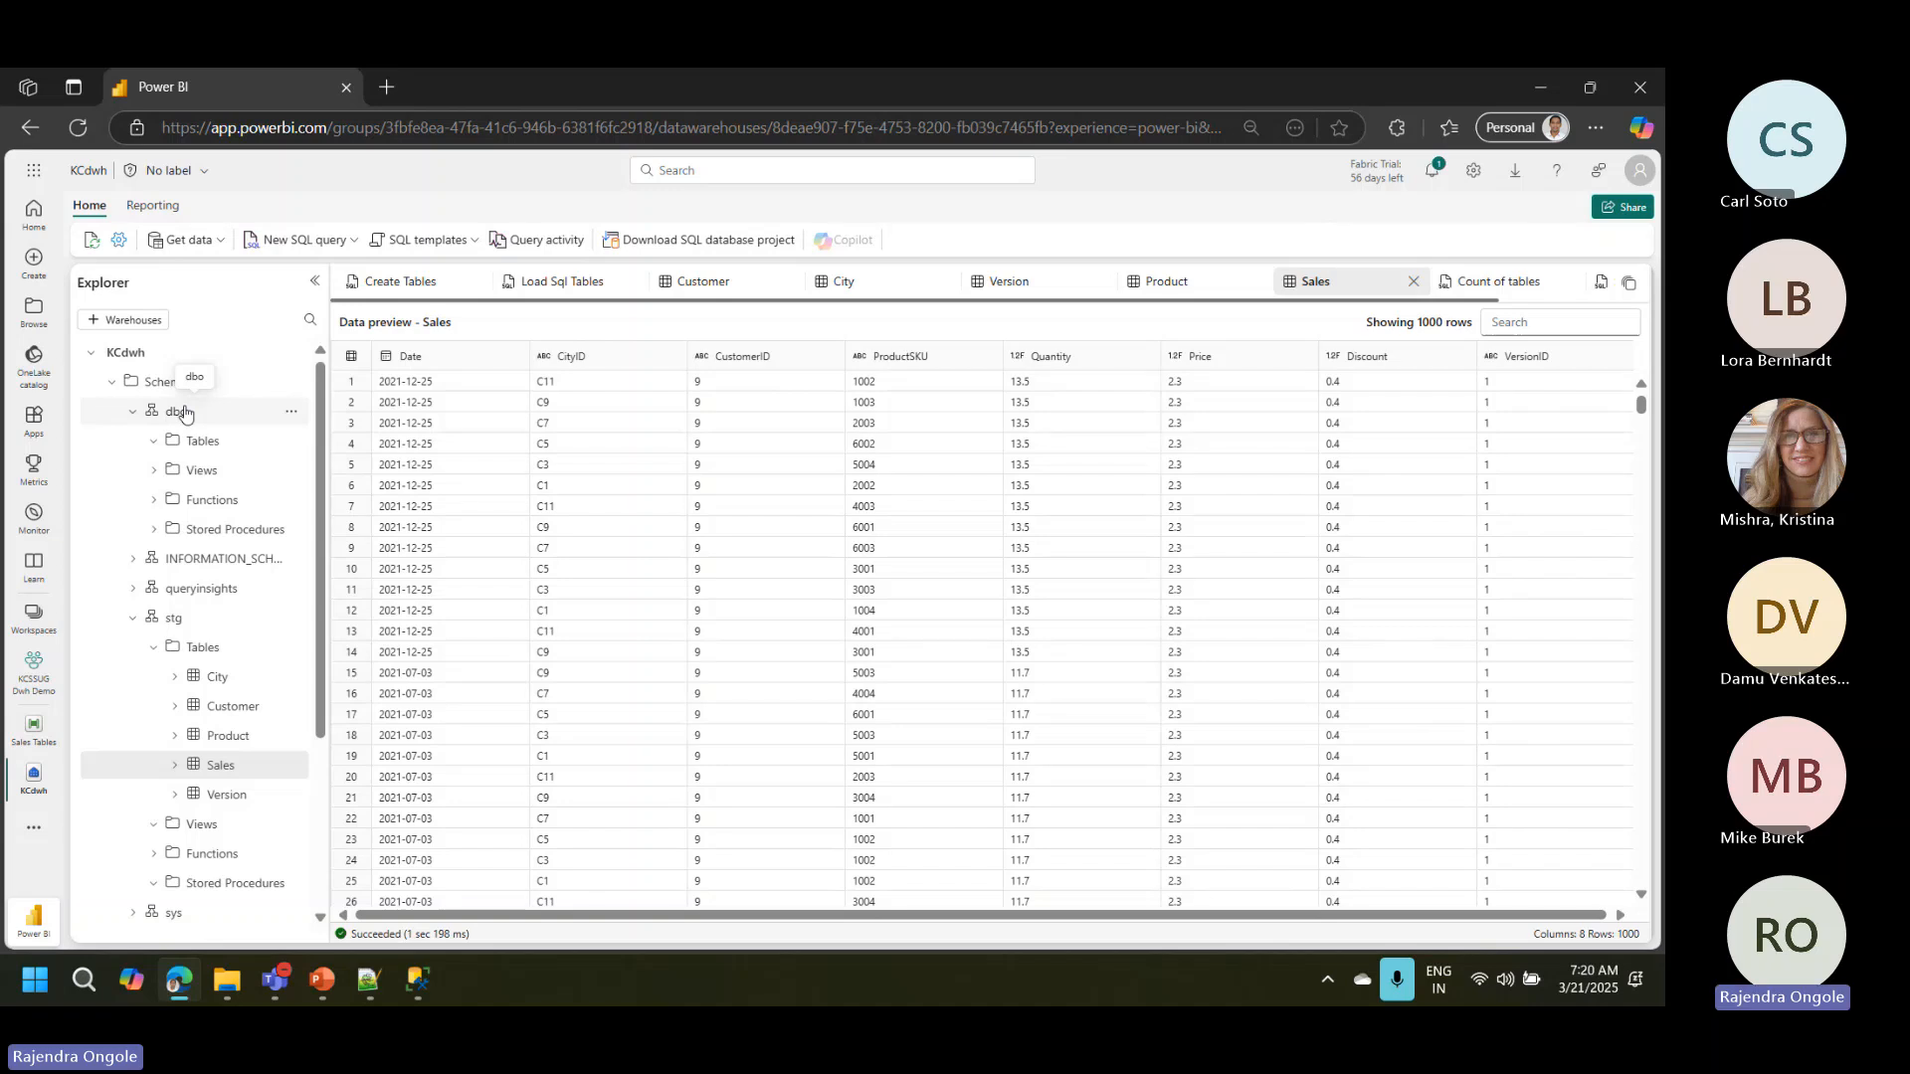
click(92, 241)
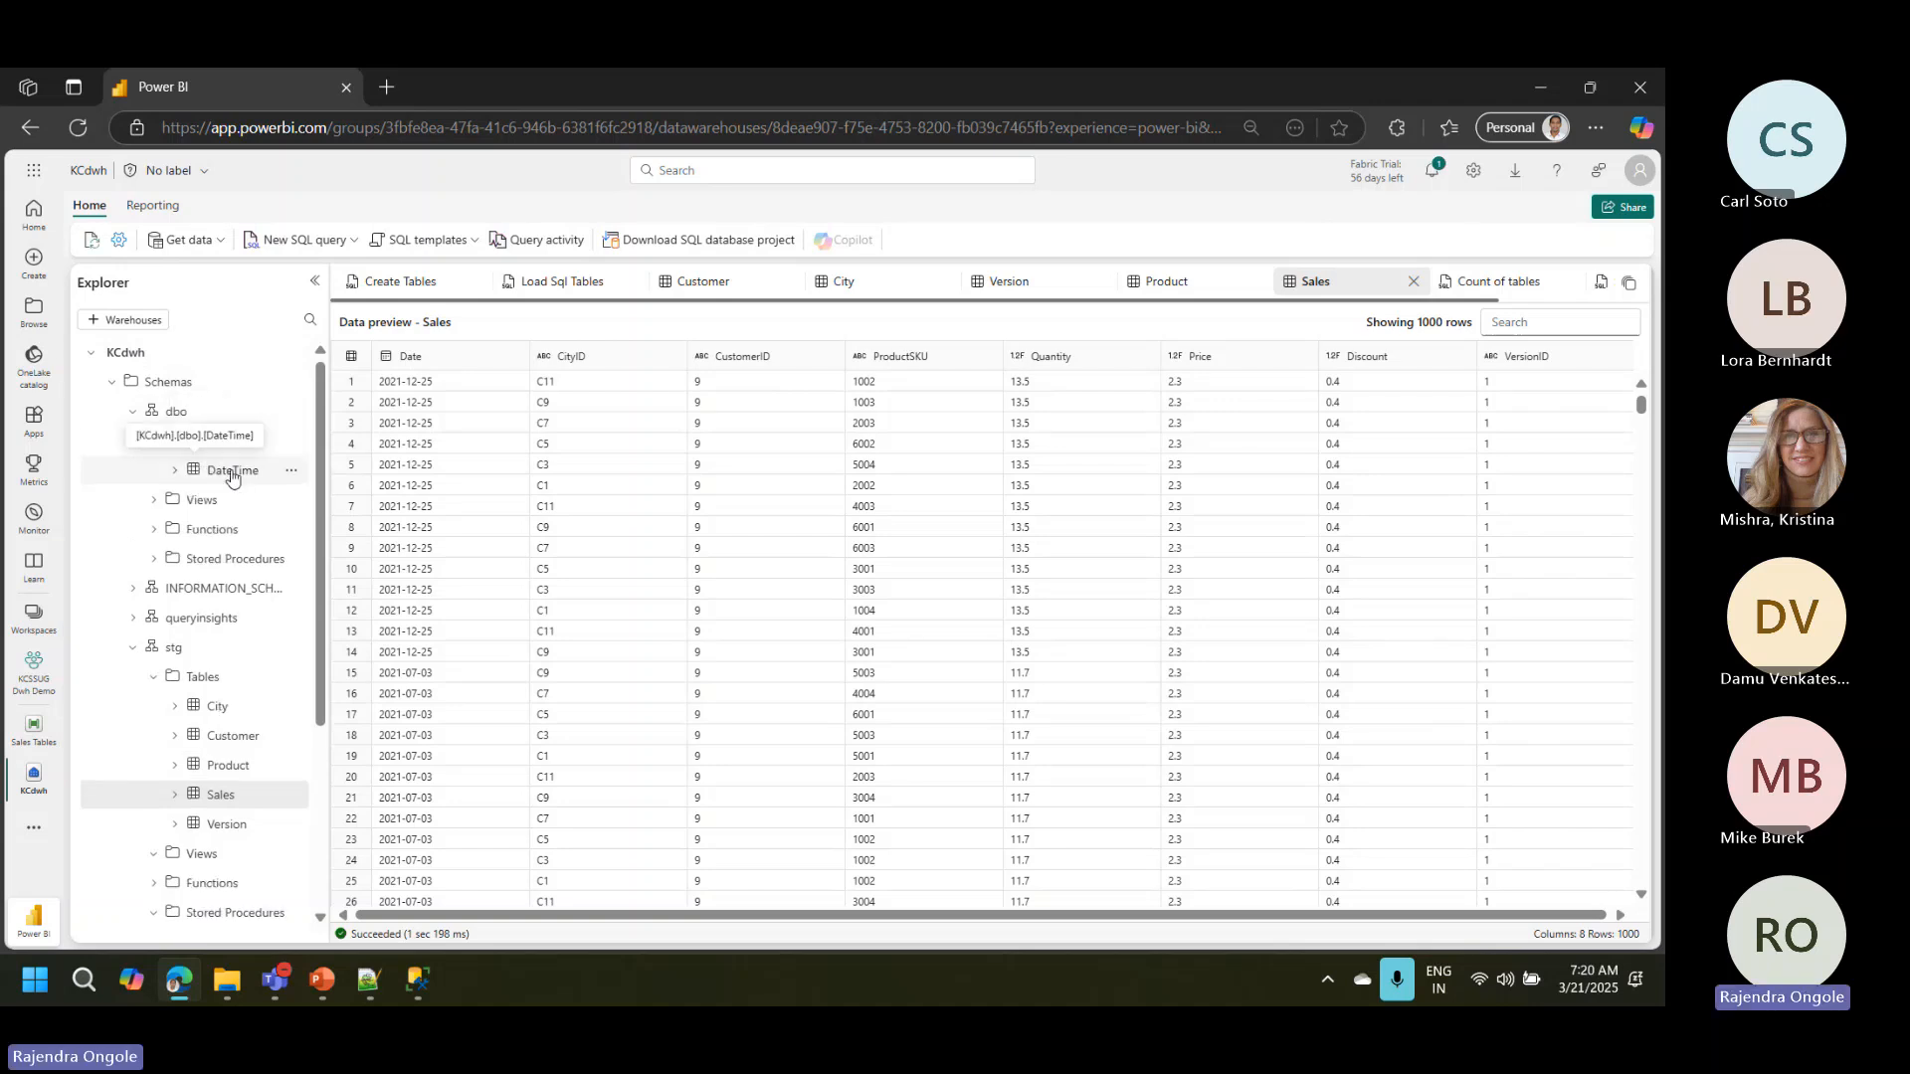
click(283, 480)
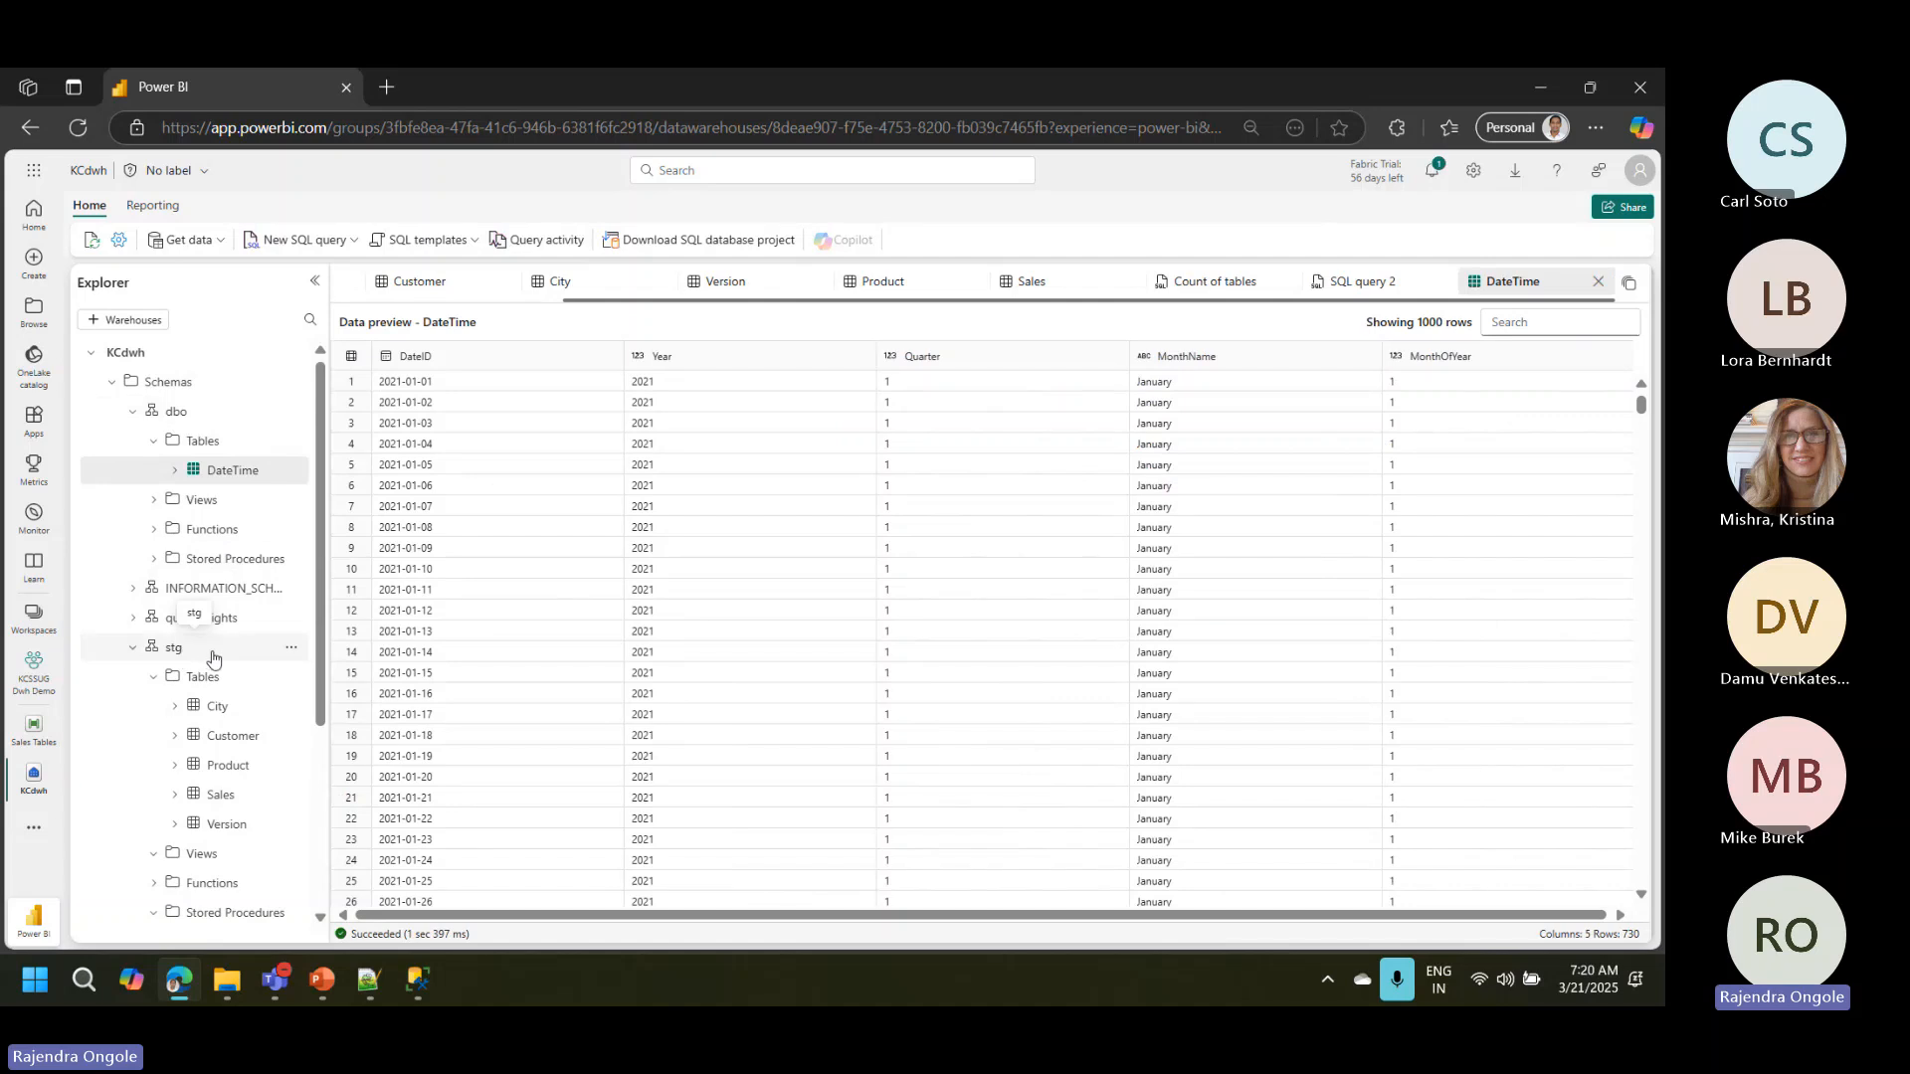
Step: Clone the current state of the dbo DateTime table into the stg schema as DateTime-Clone and preview the clone
click(292, 472)
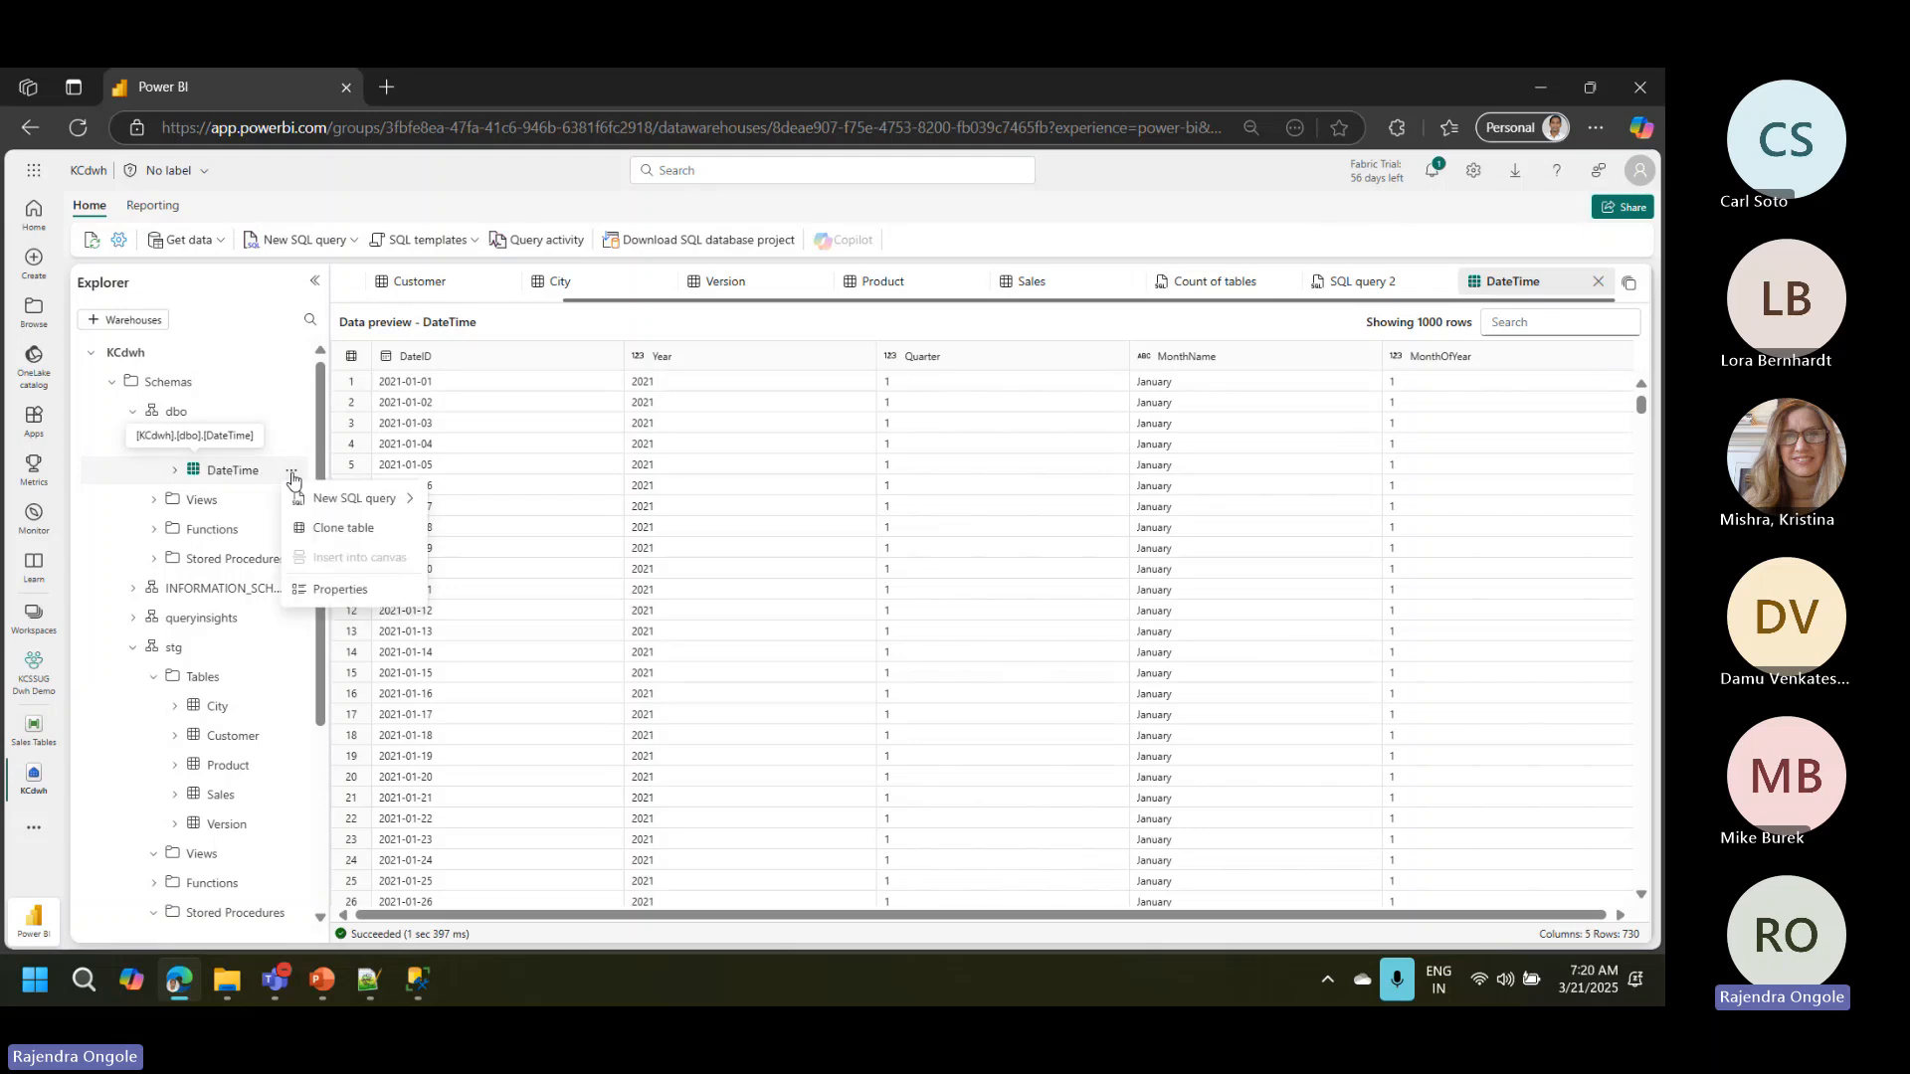
click(332, 530)
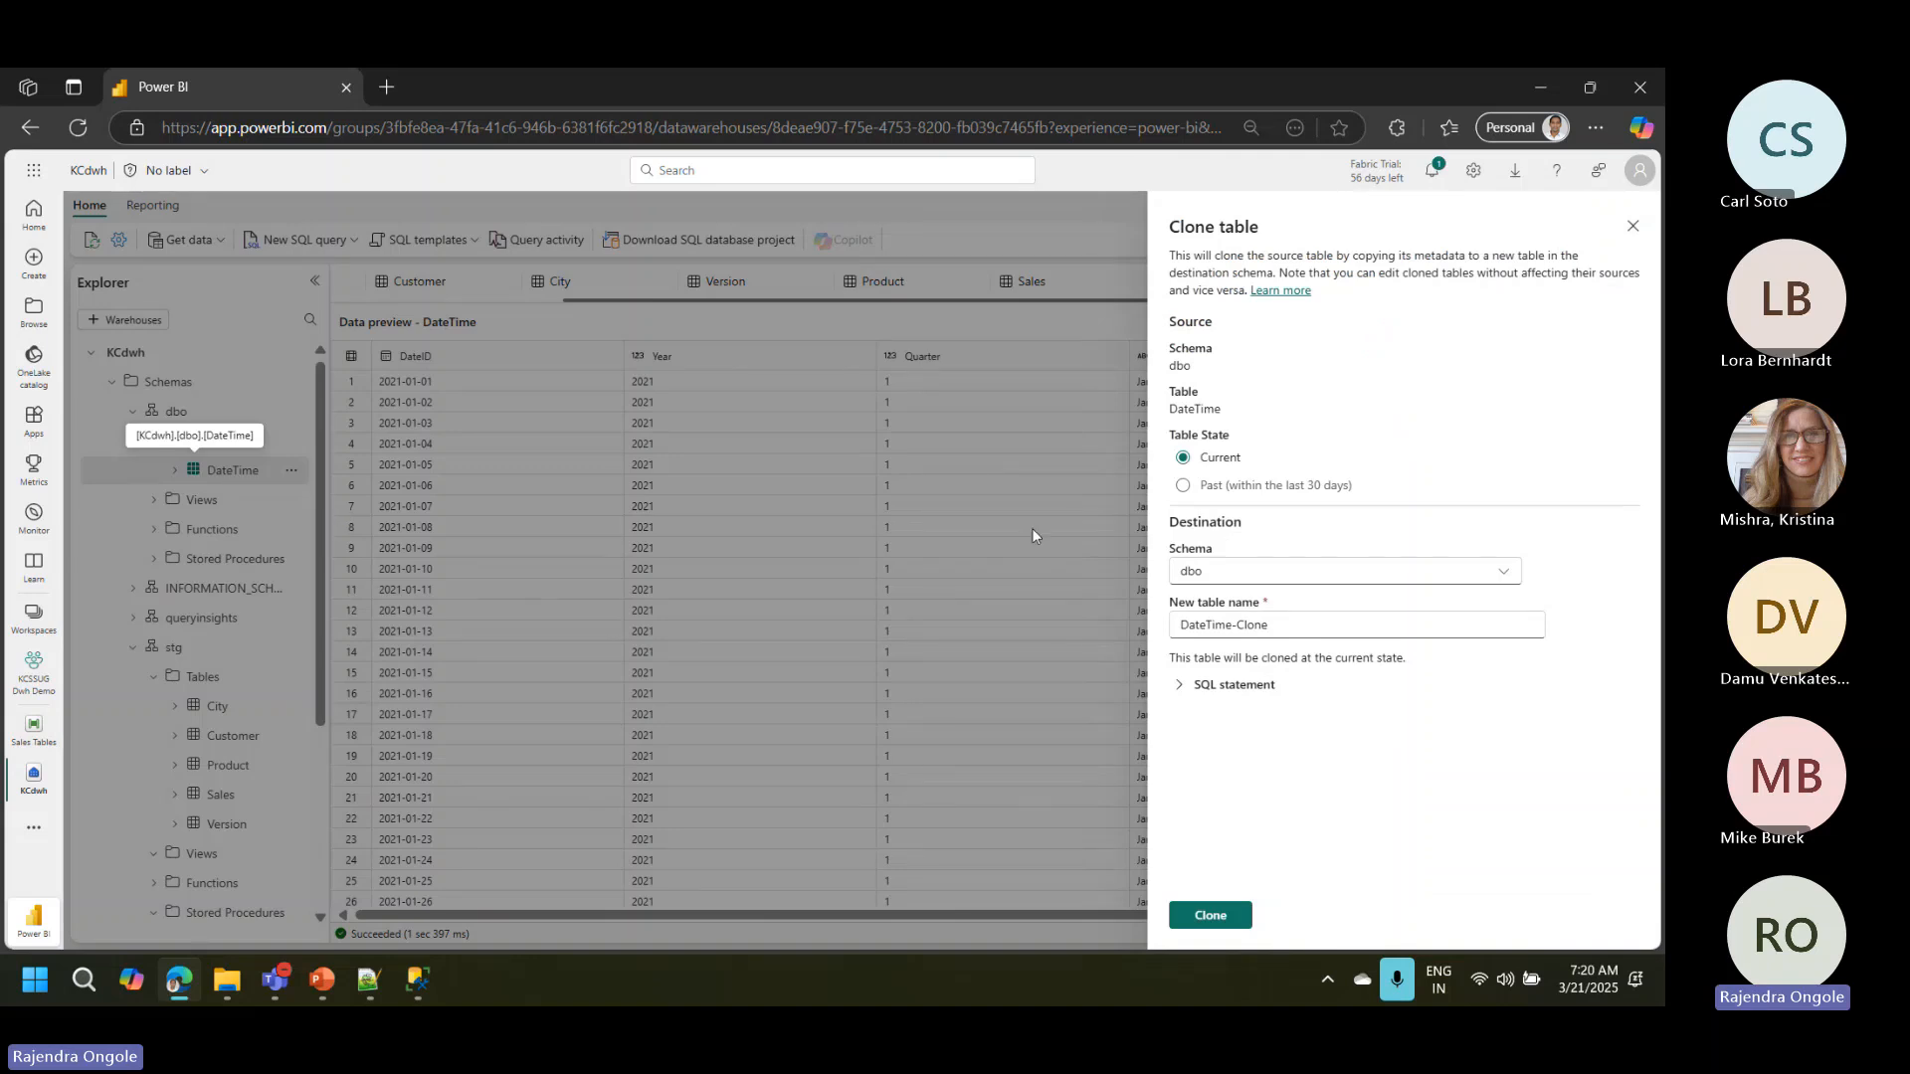
click(1217, 579)
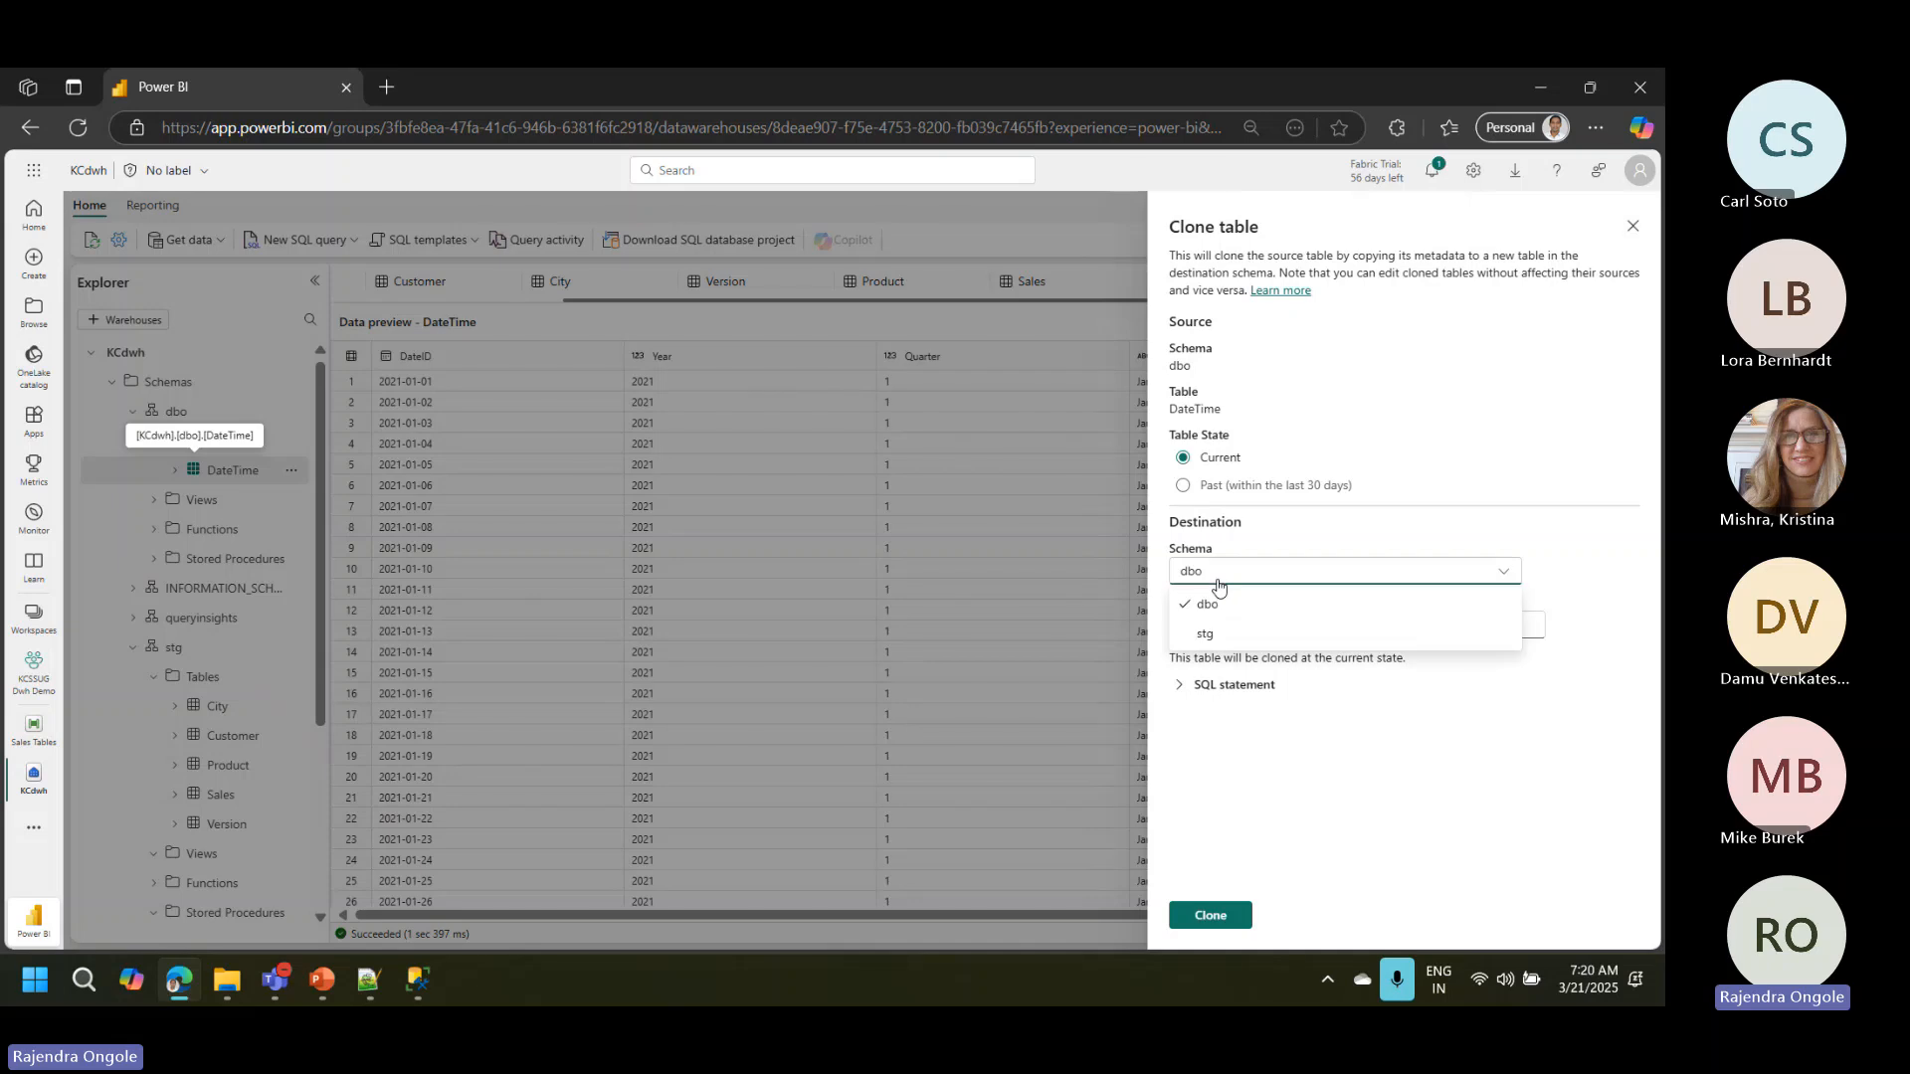
click(1209, 636)
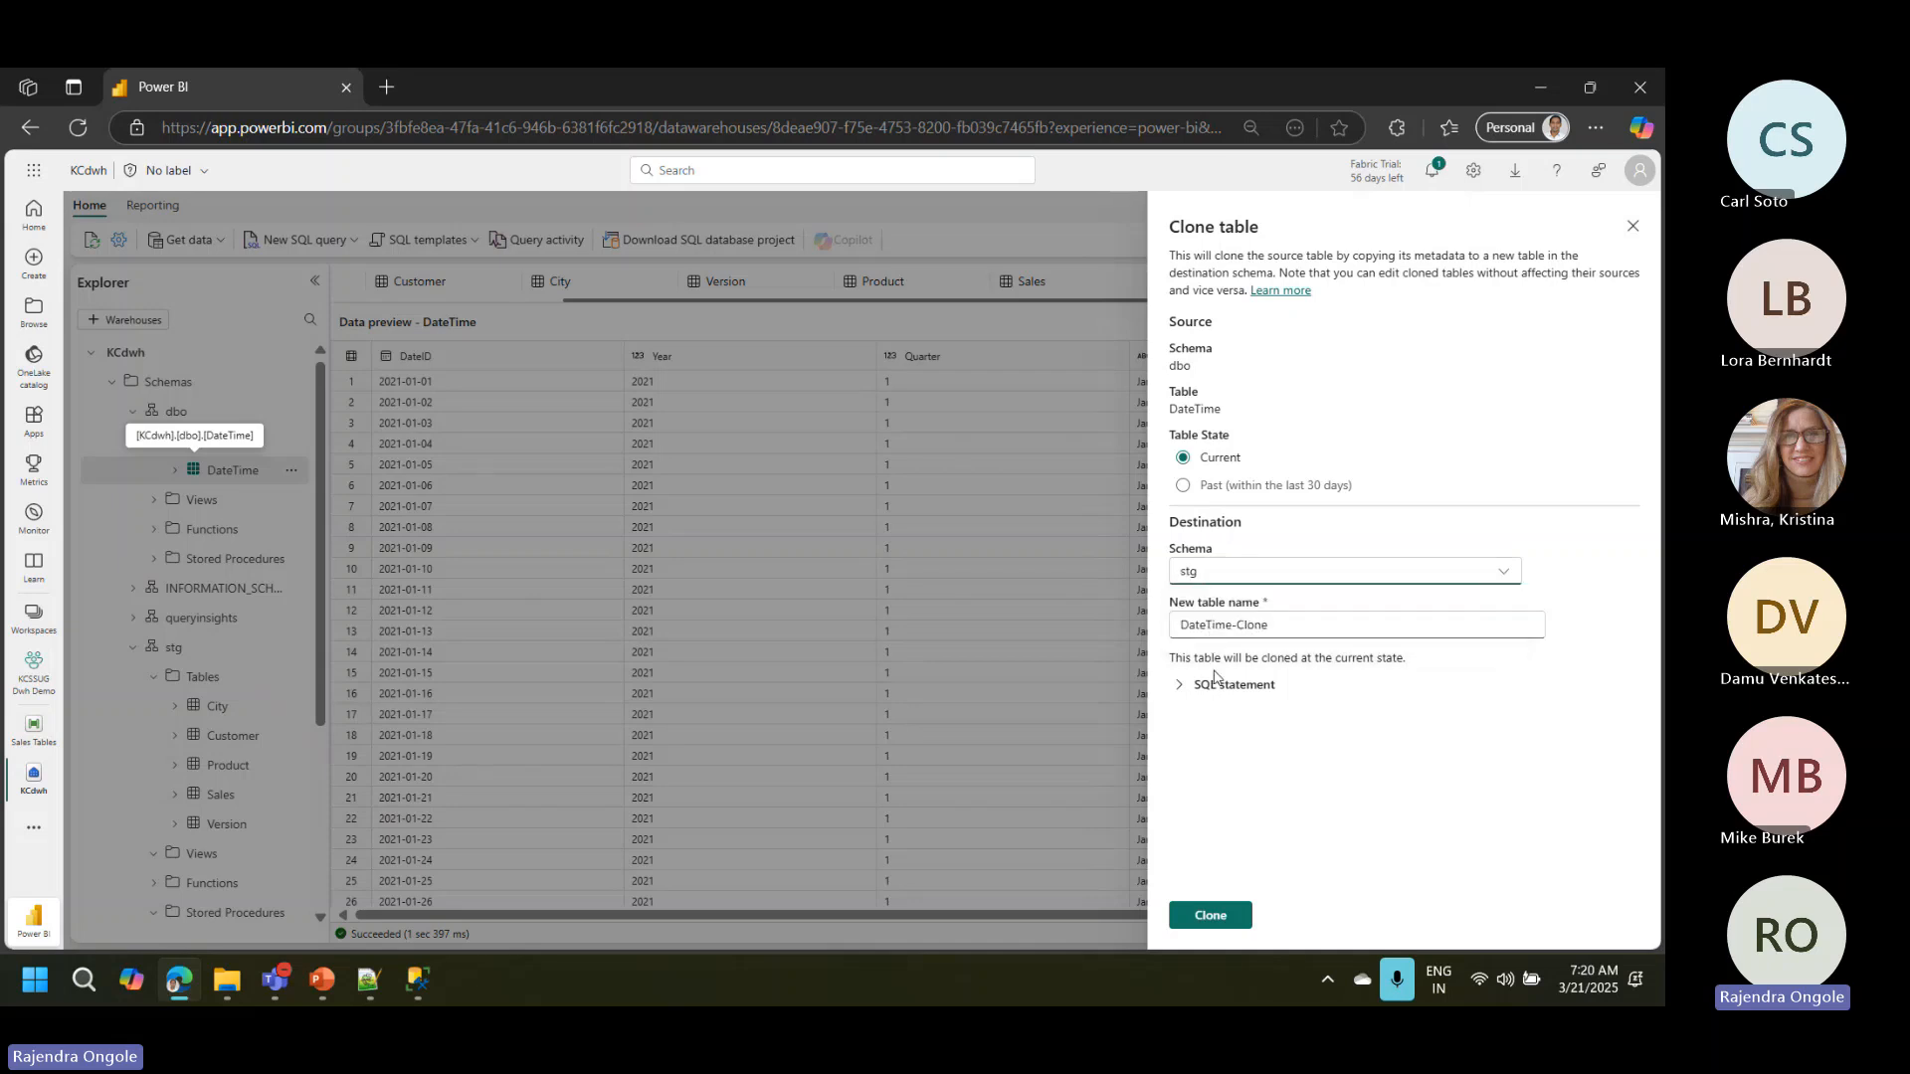
click(1180, 688)
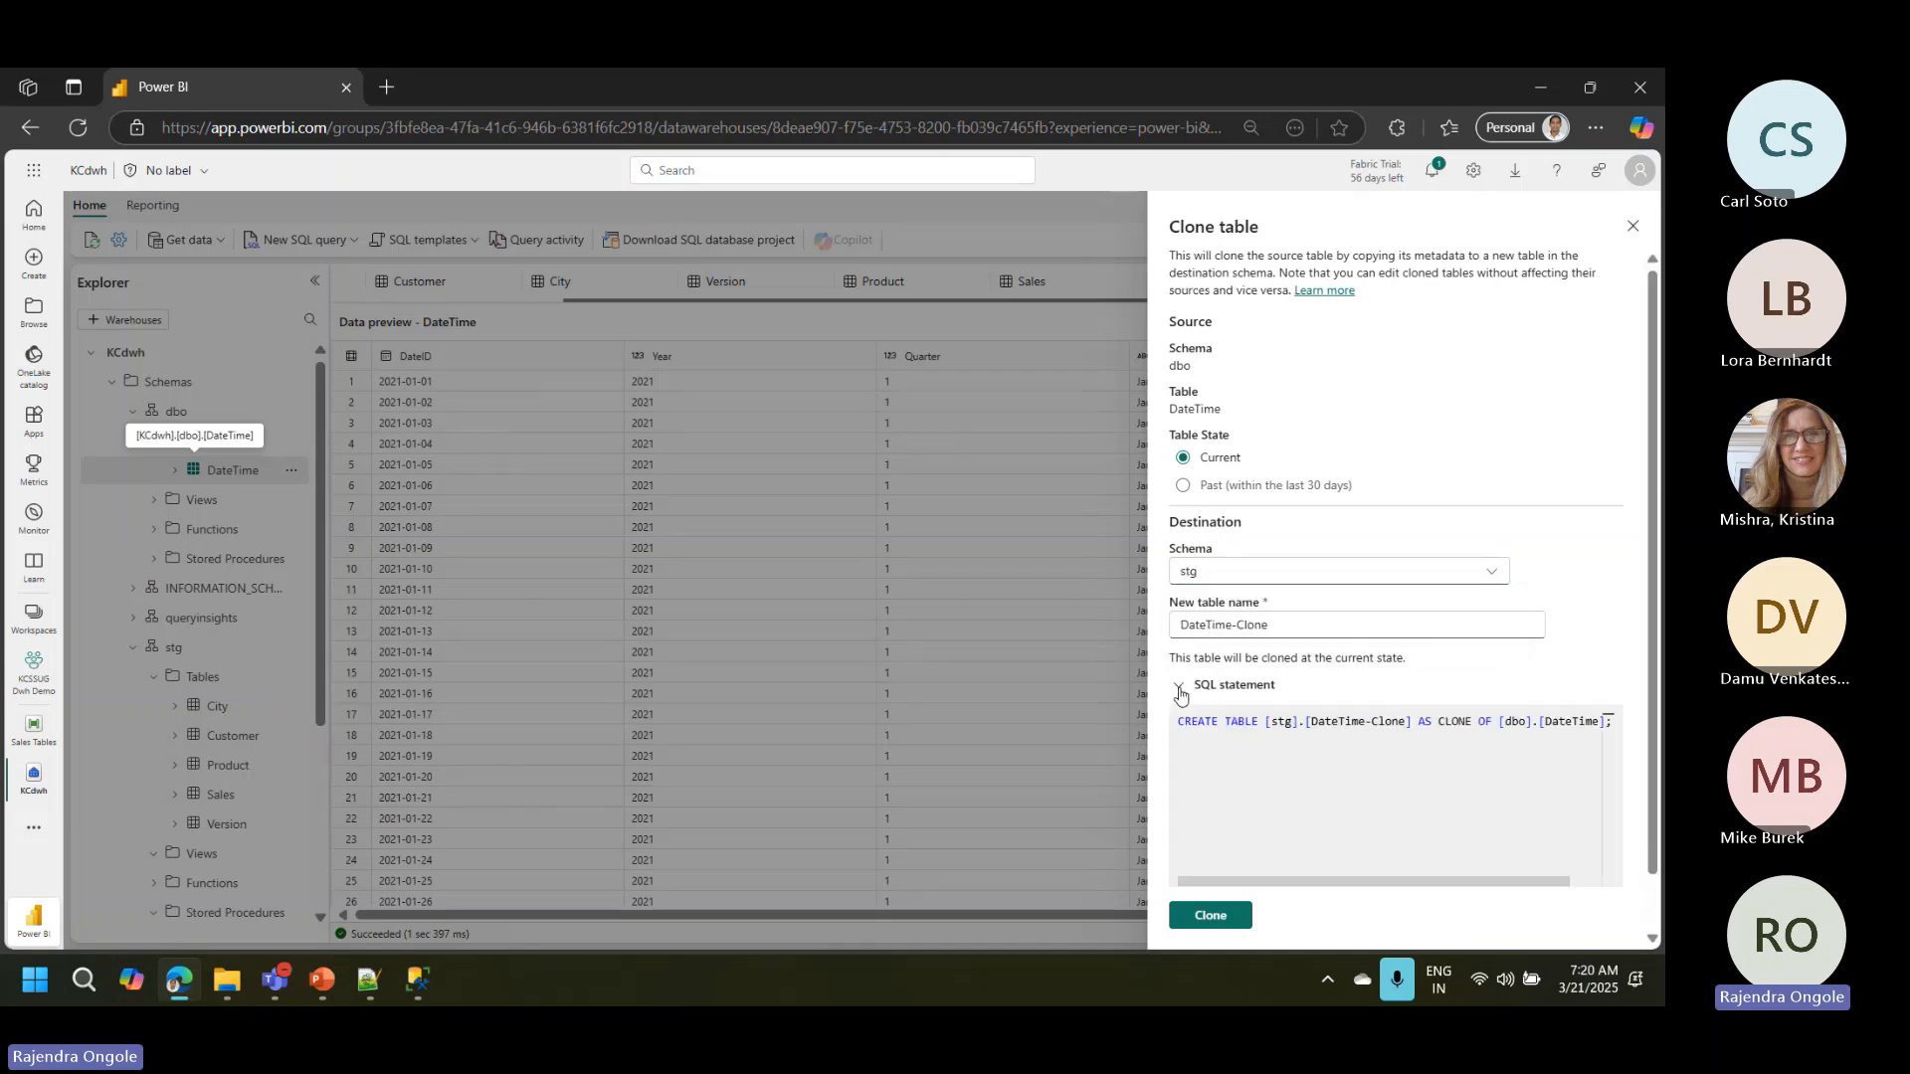
click(1218, 916)
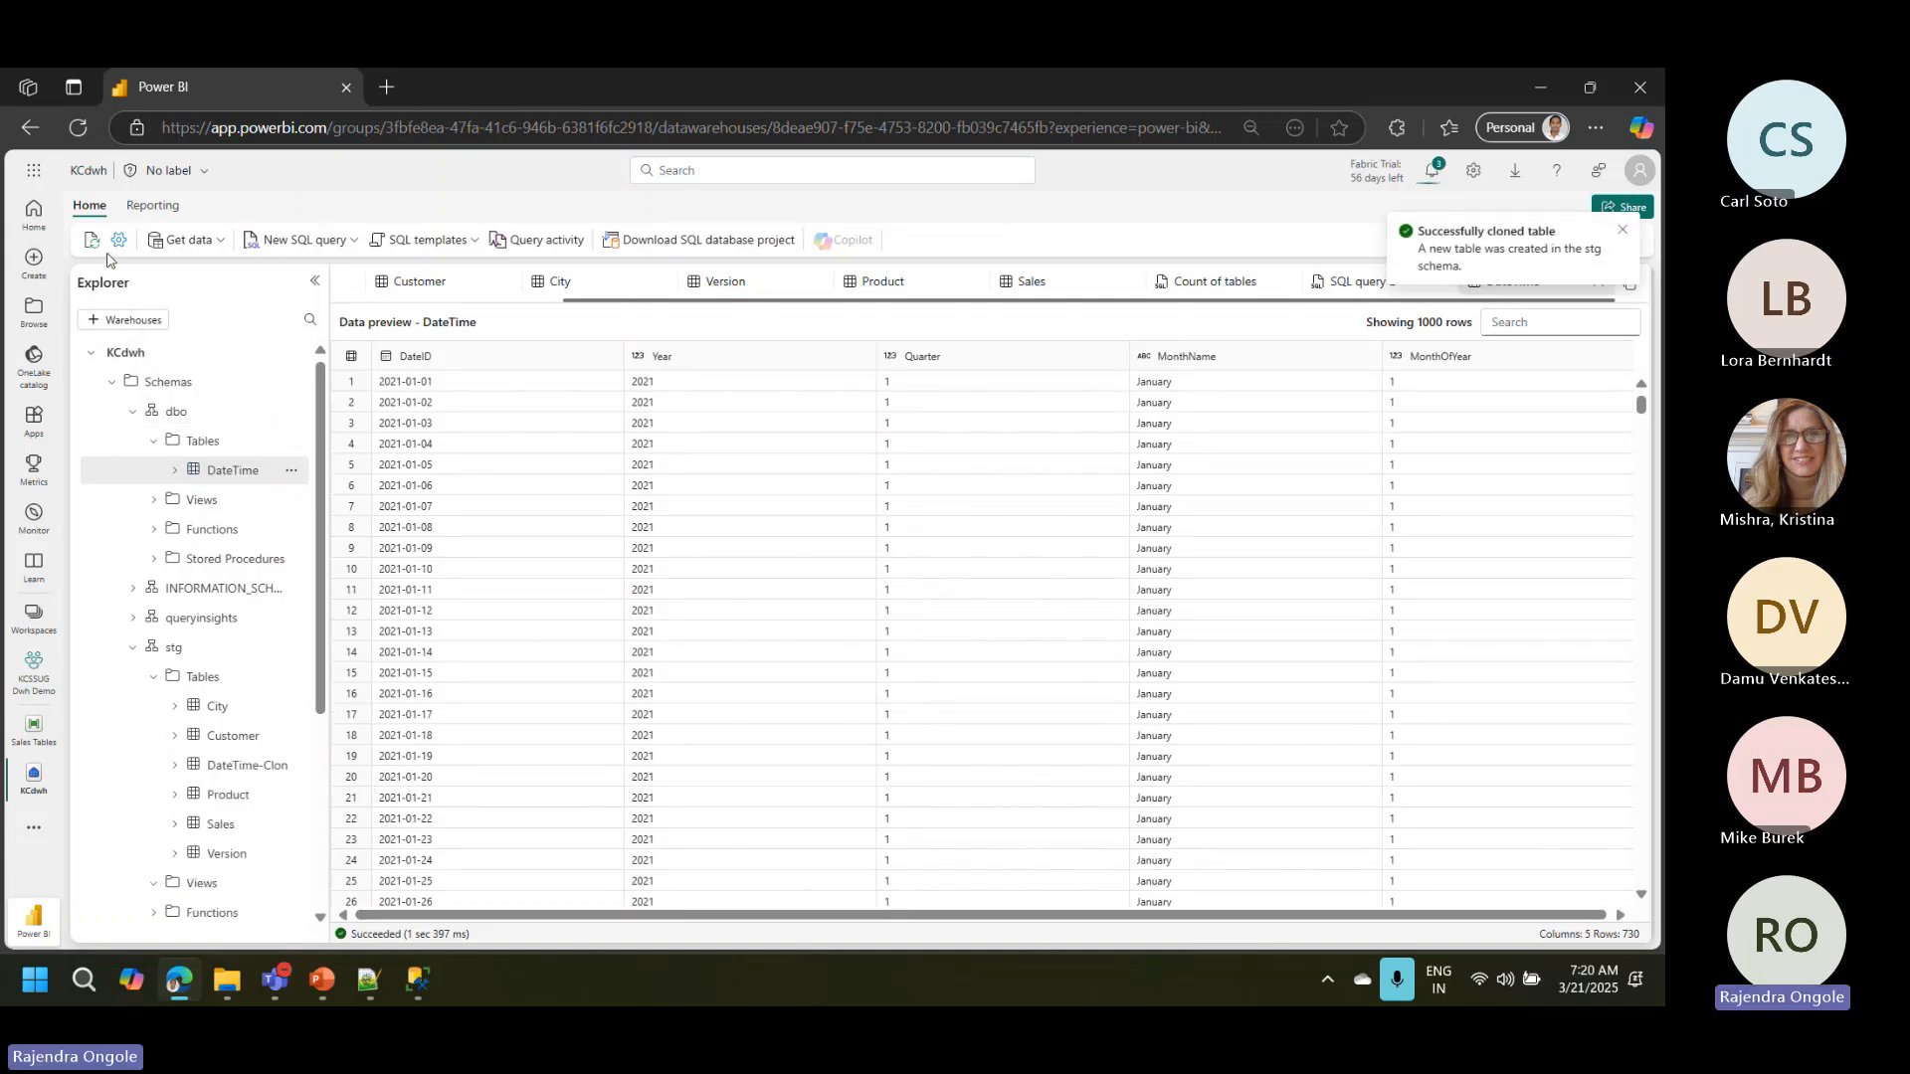
click(252, 776)
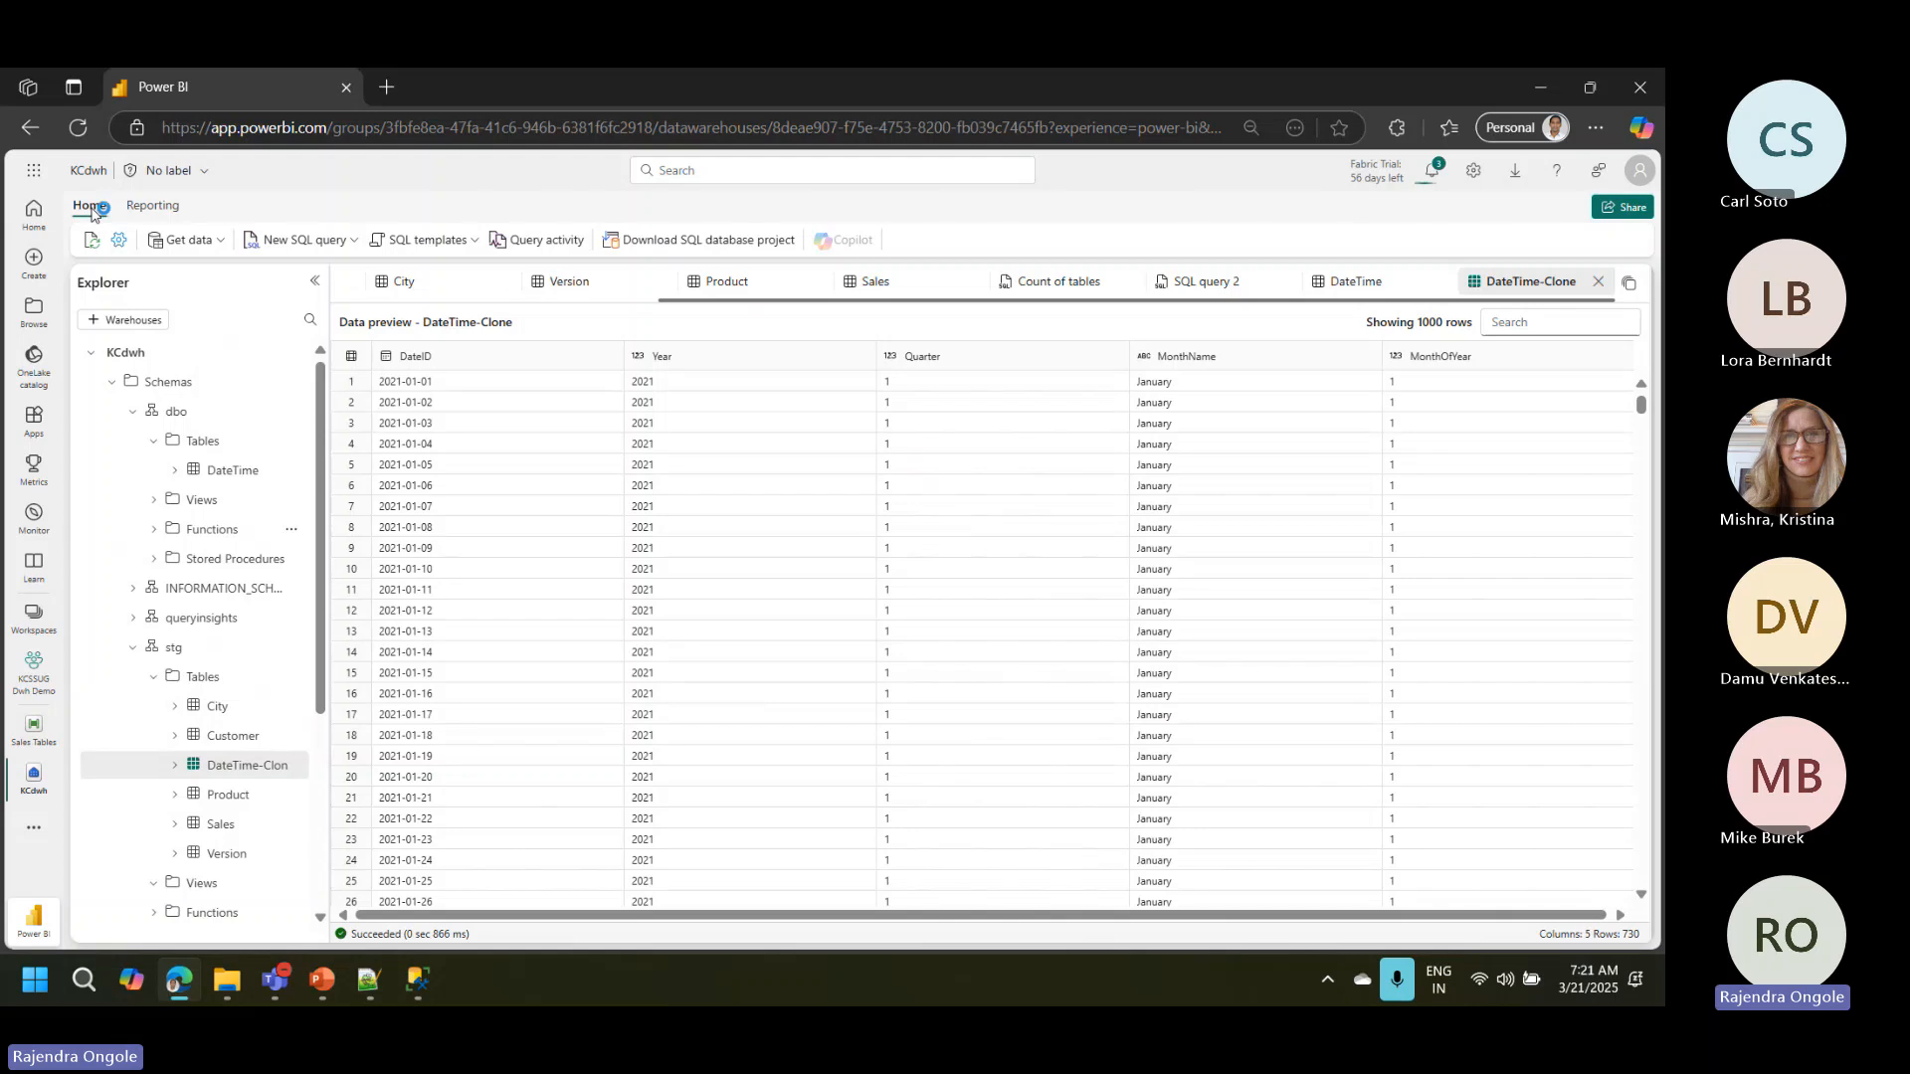
Step: Create a Direct Lake semantic model named Sales Updated Model in the KCSSUG Dwh Demo workspace from all stg schema objects
click(159, 208)
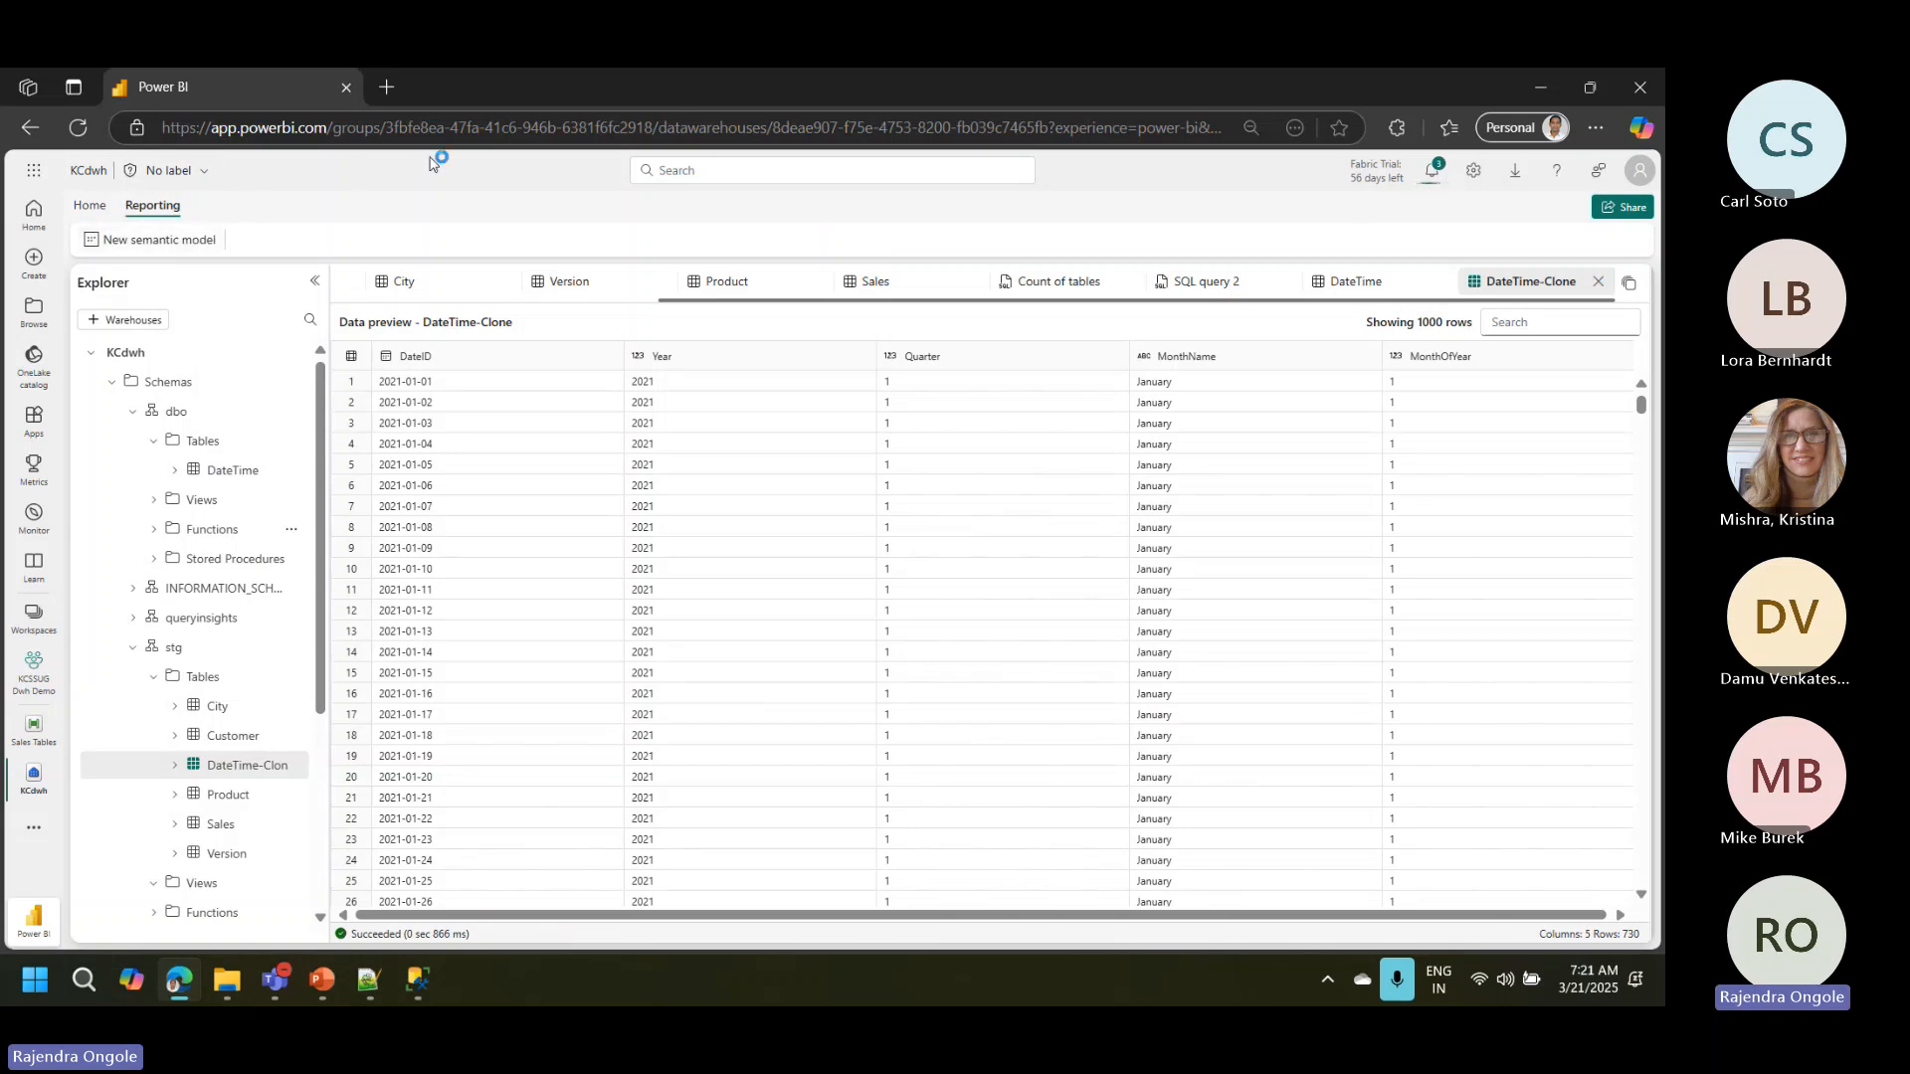
click(89, 211)
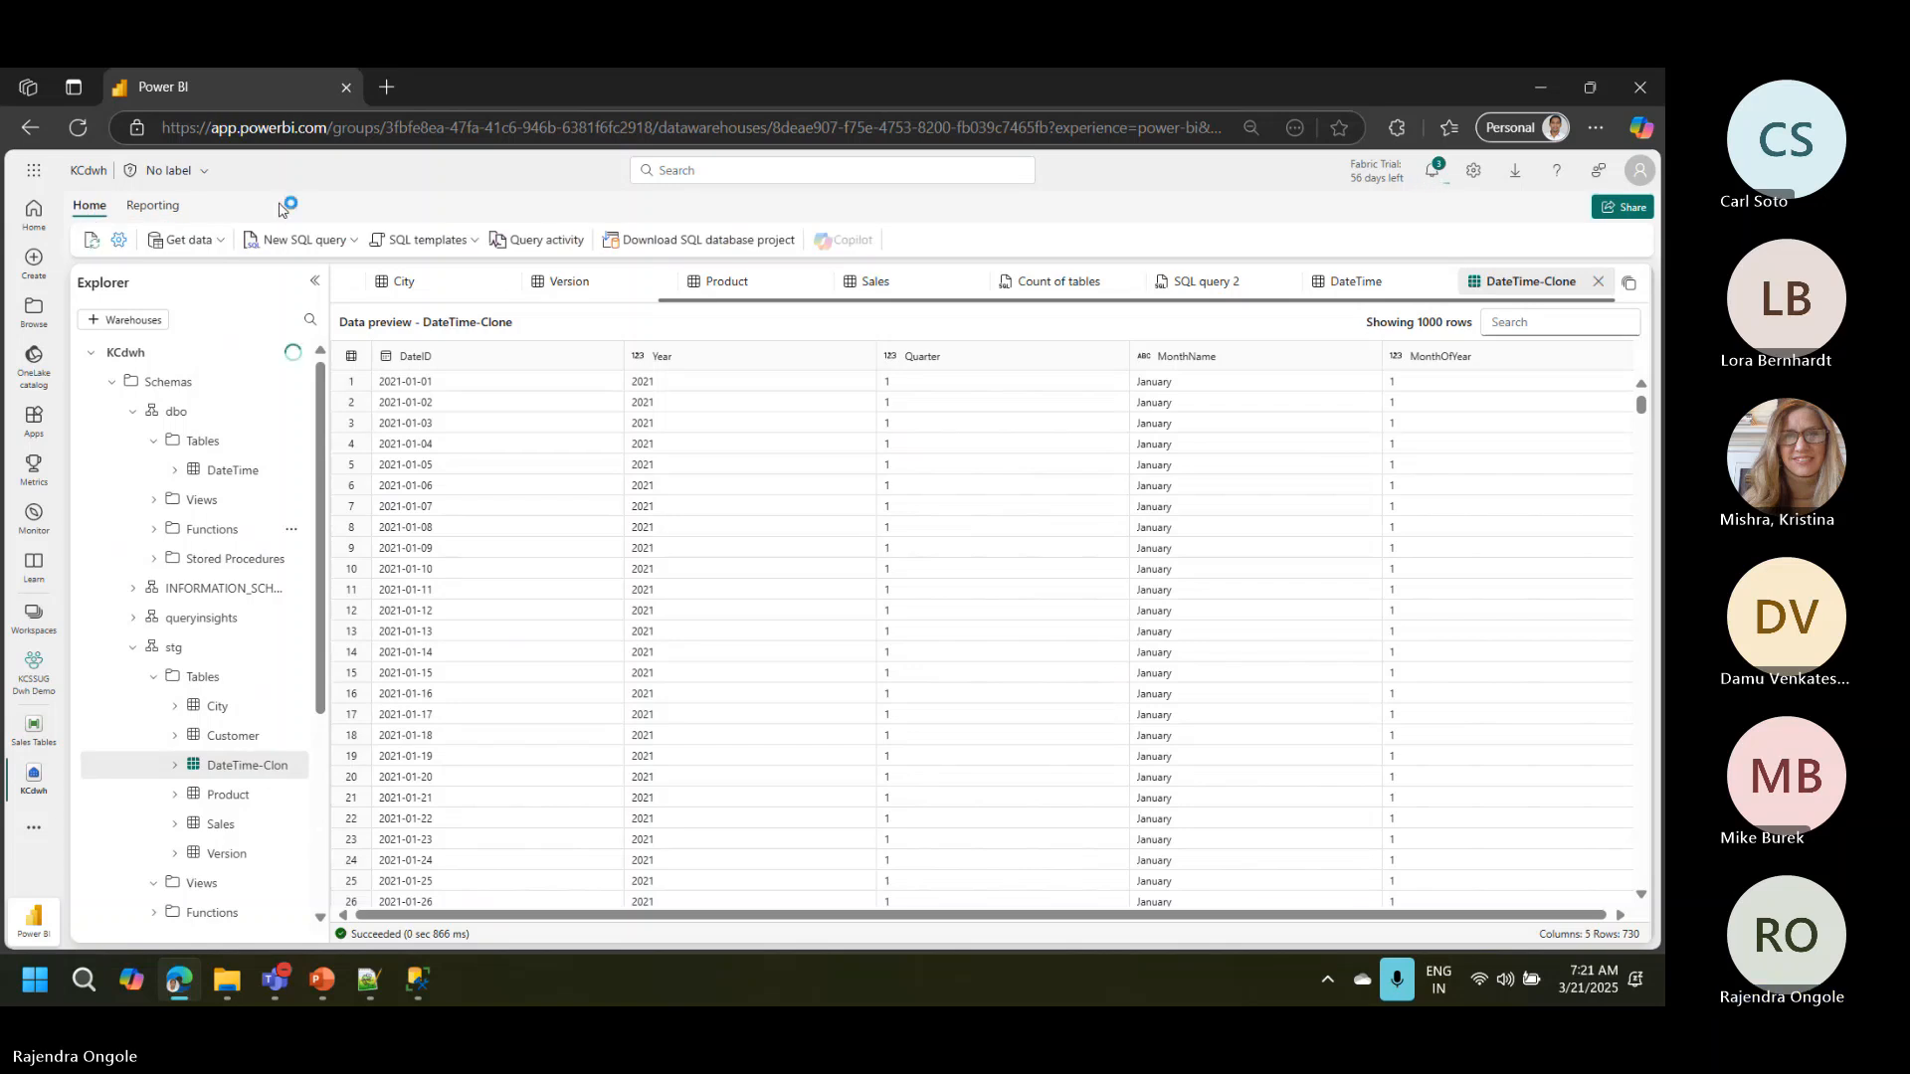
click(152, 206)
click(110, 244)
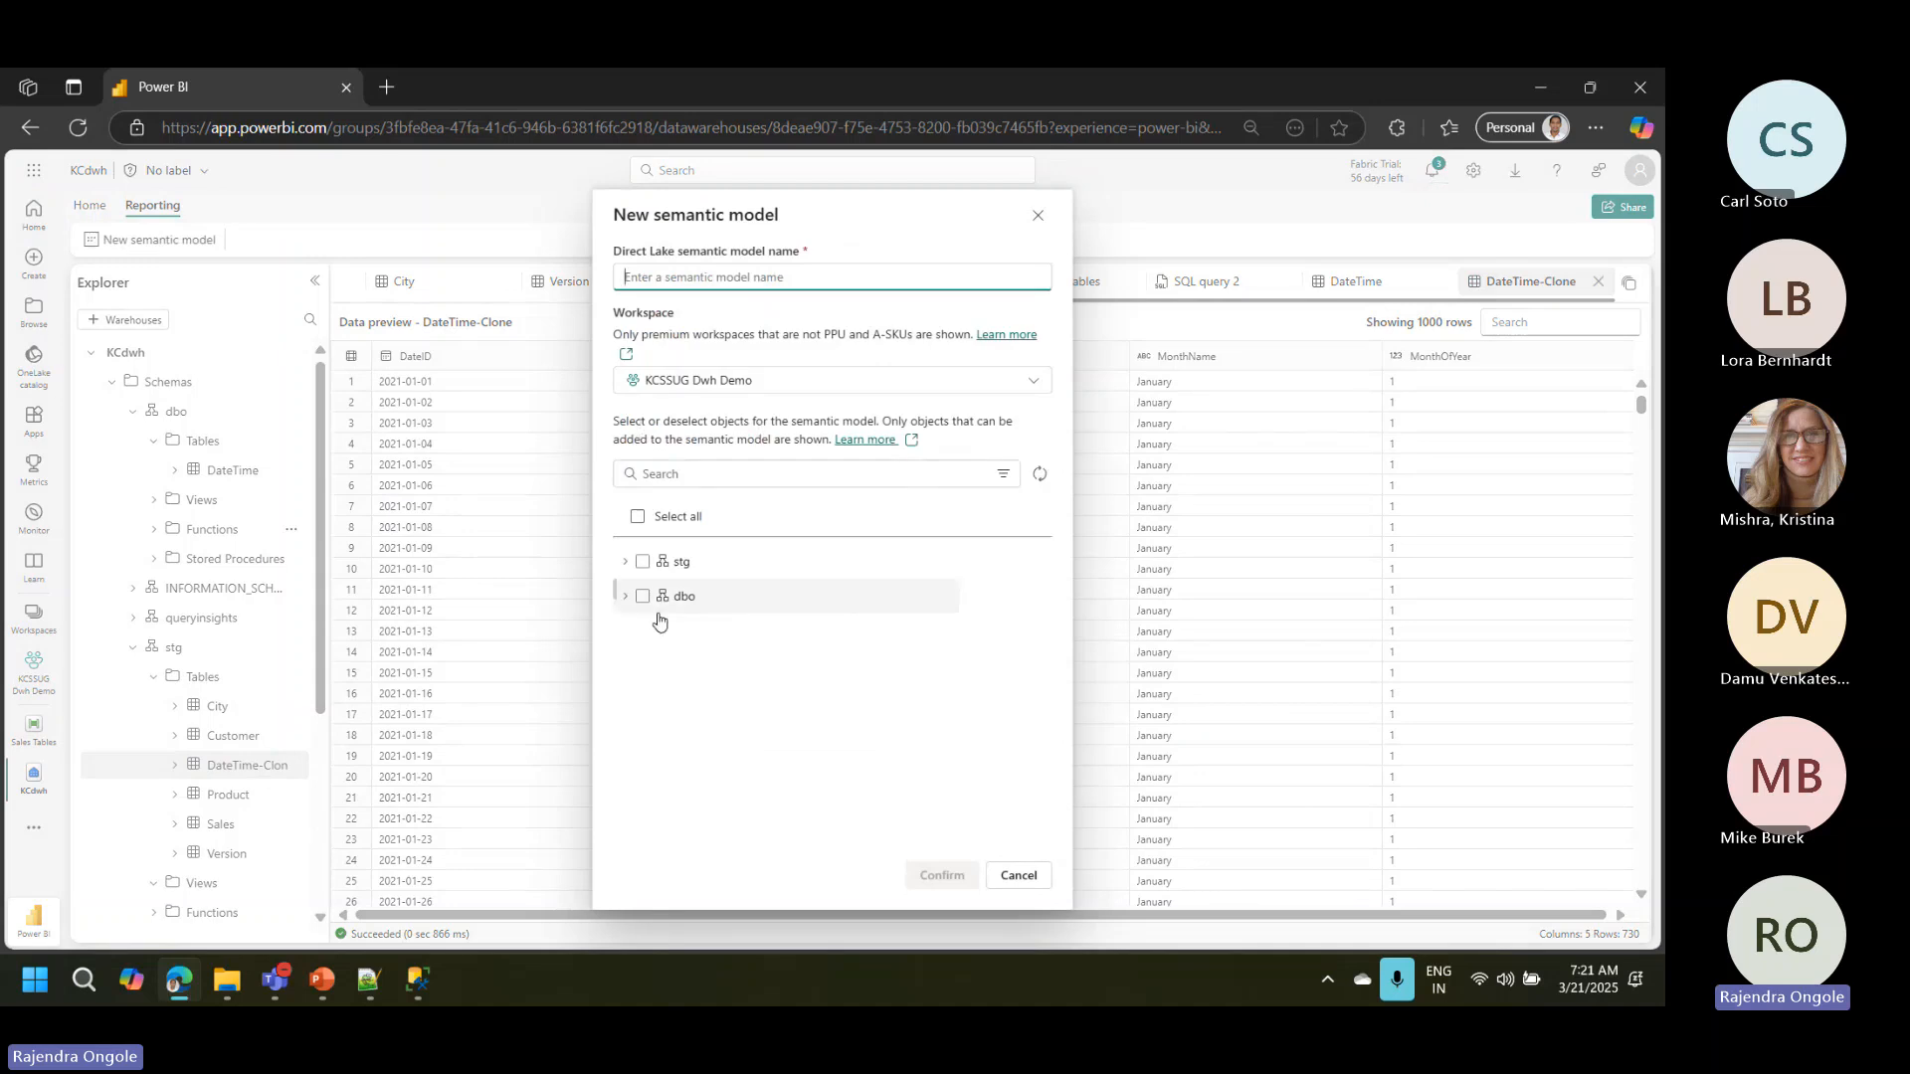
click(642, 563)
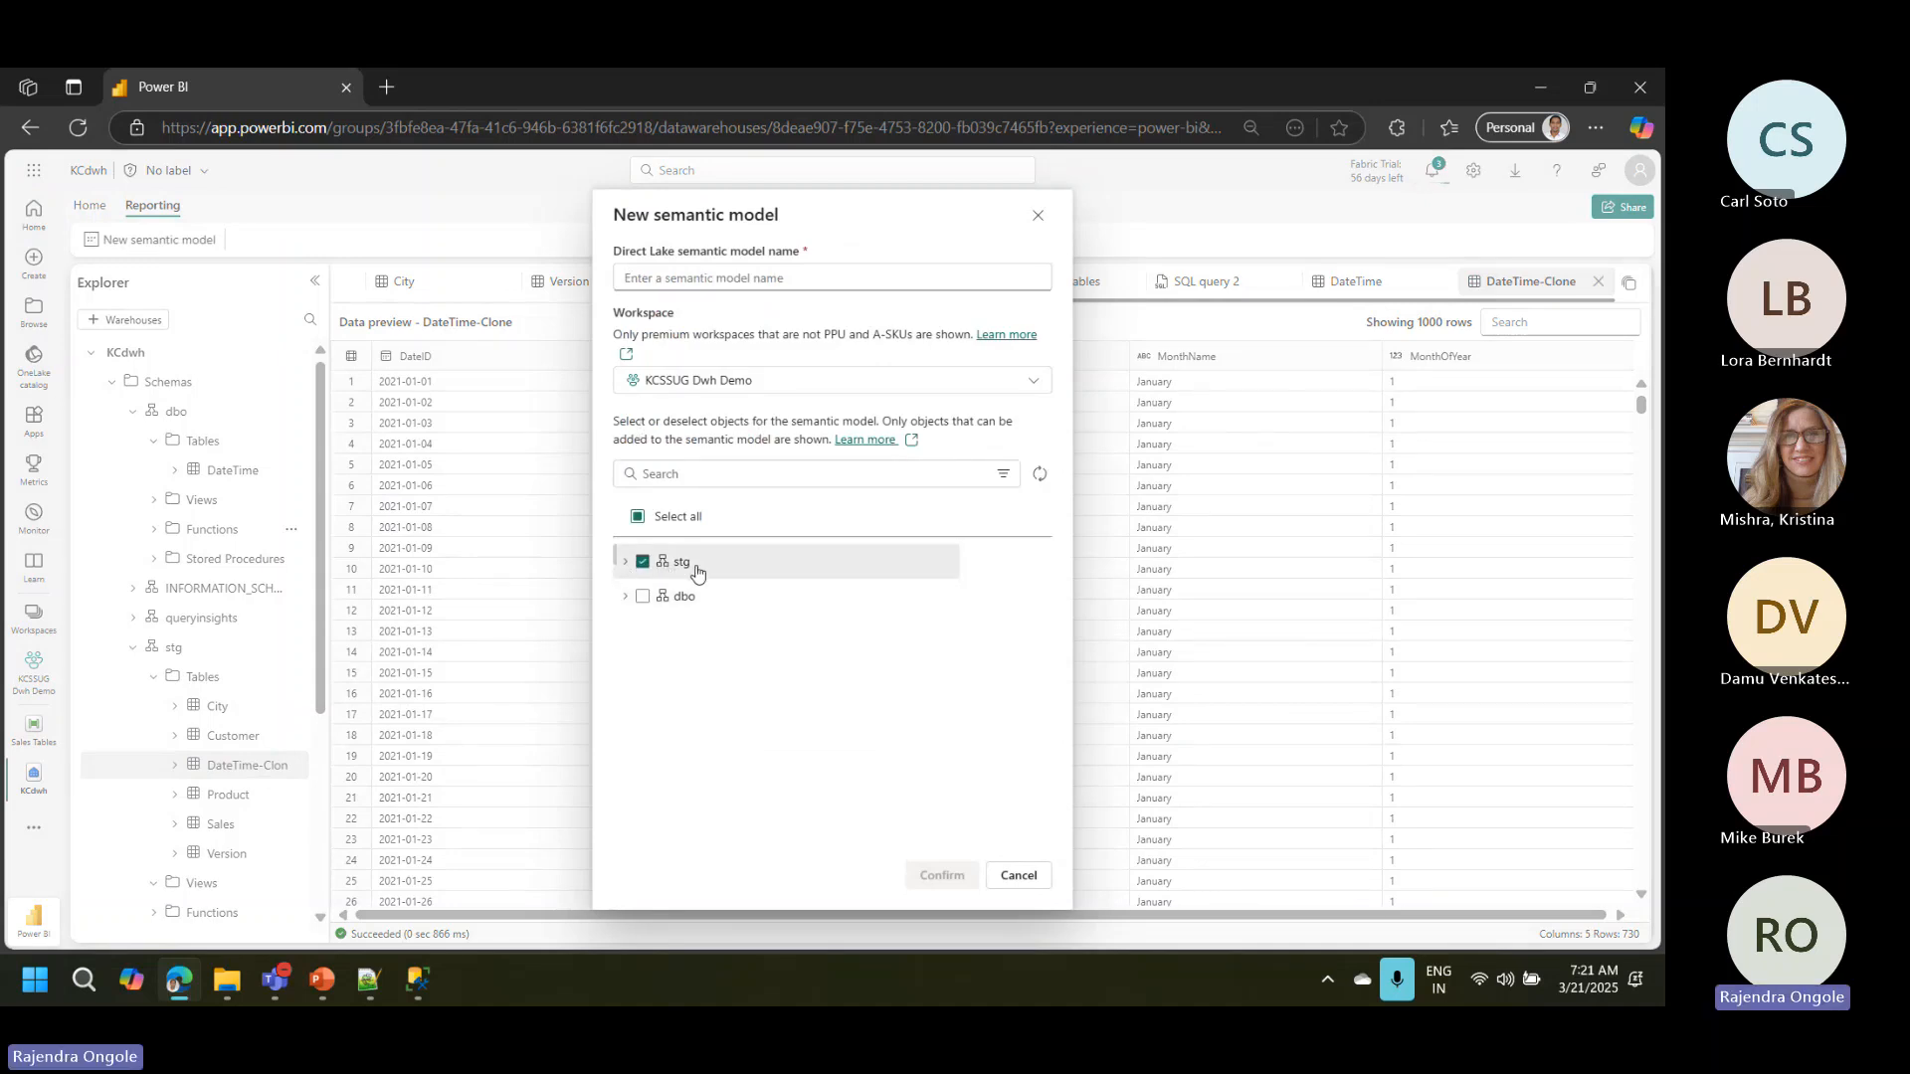
click(710, 279)
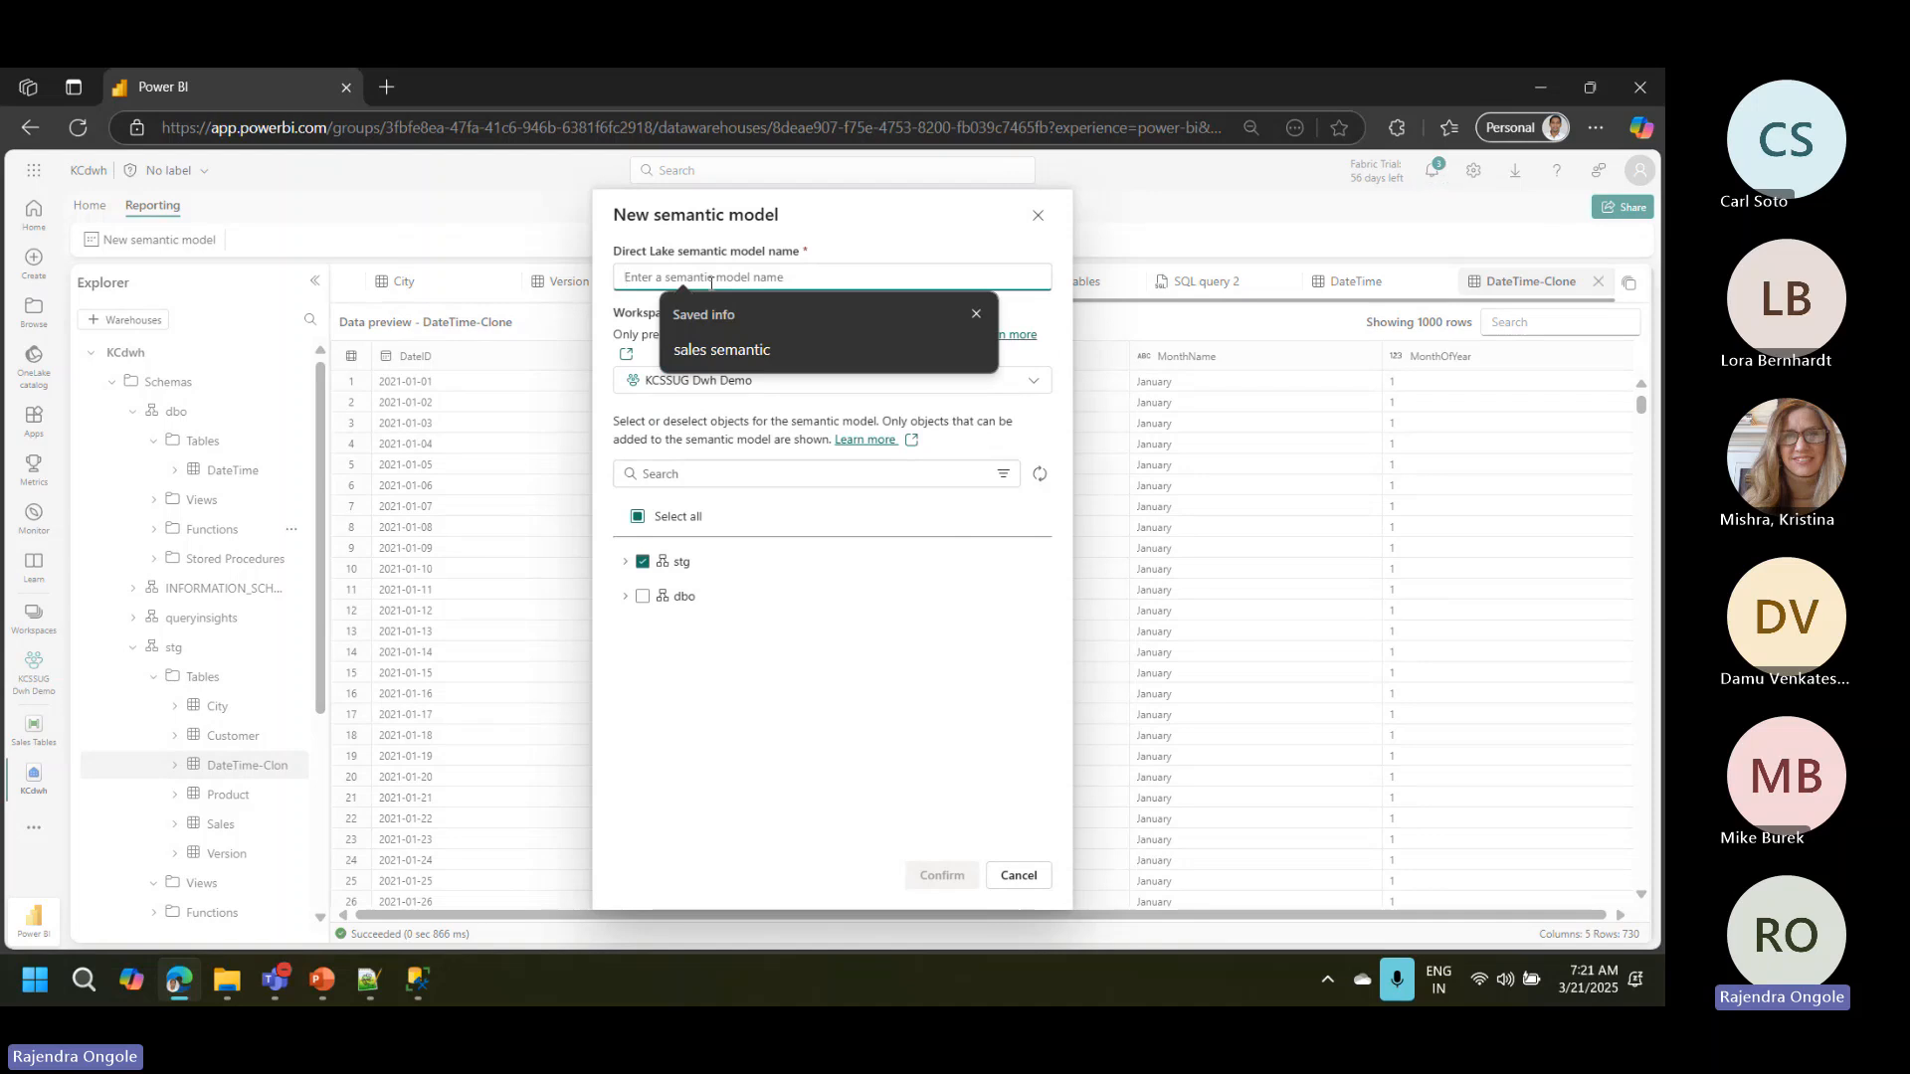
text(Sa)
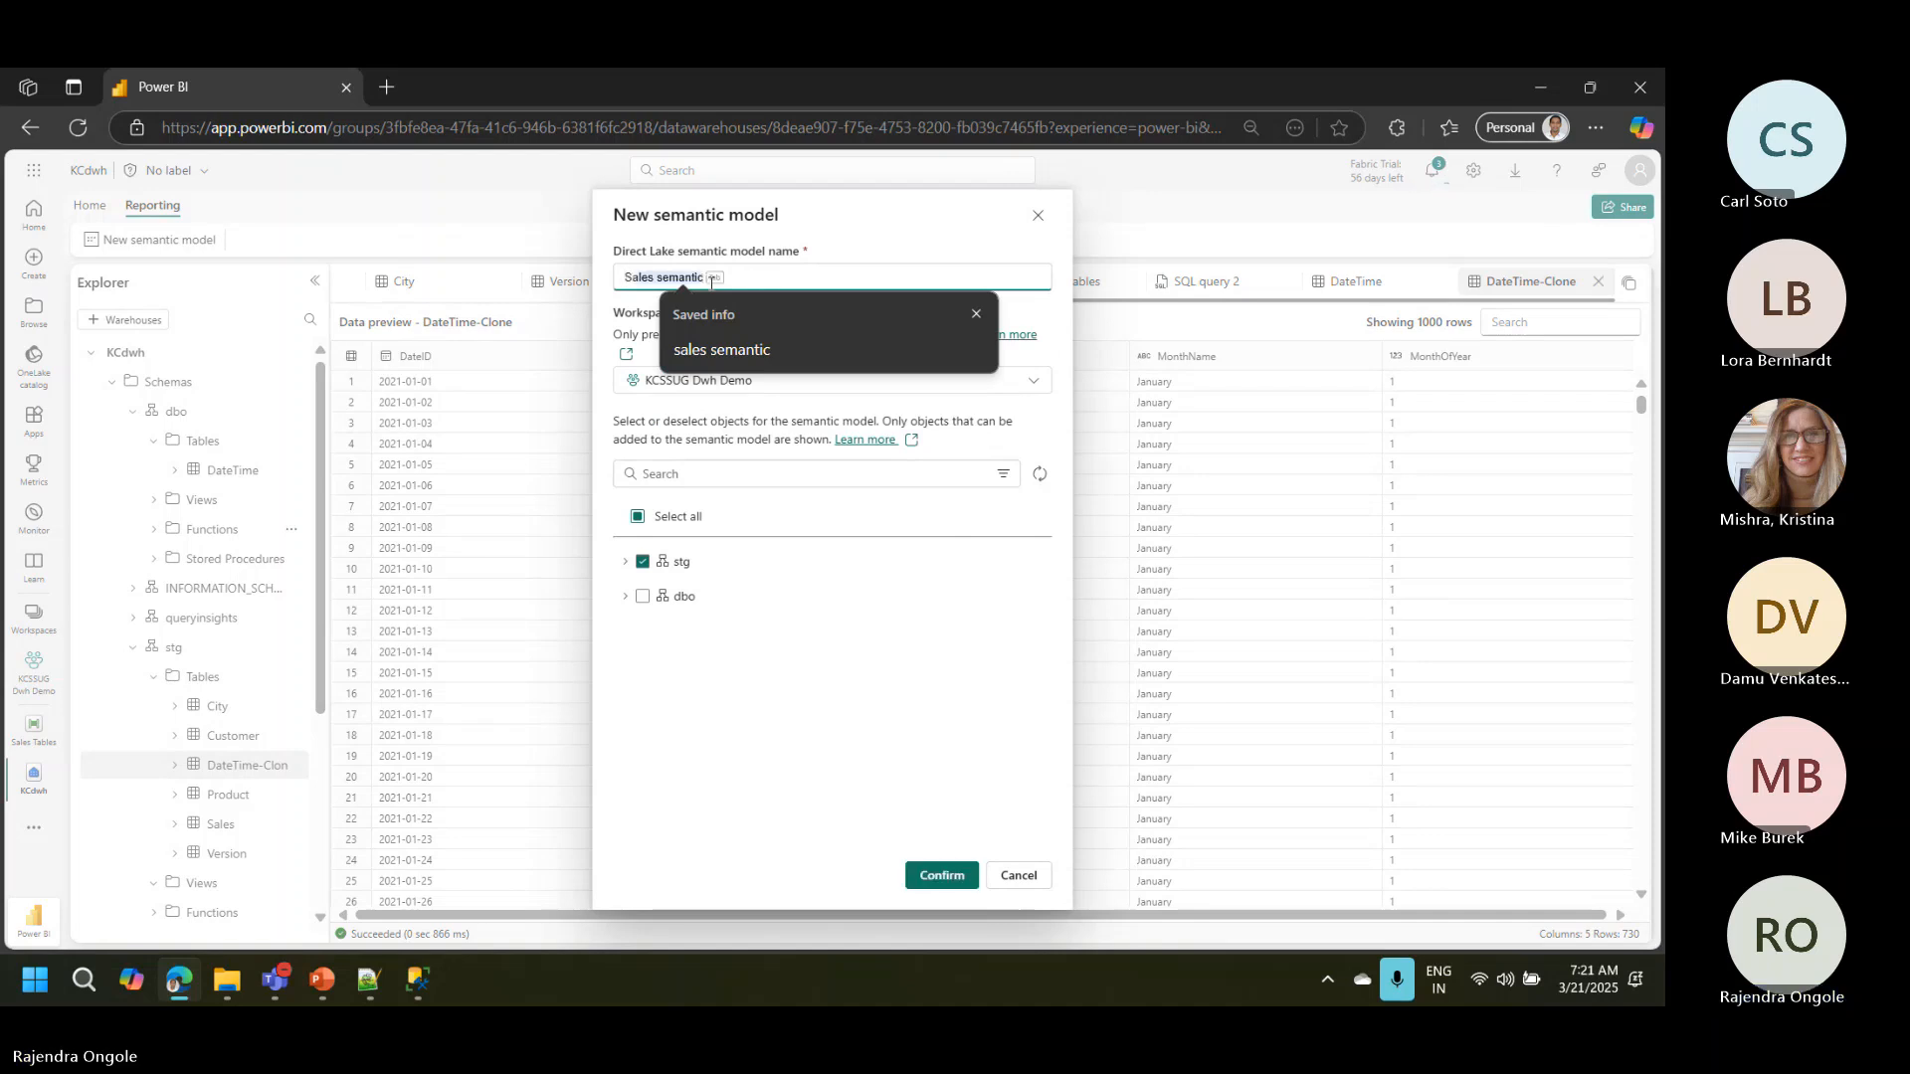
text(les Up)
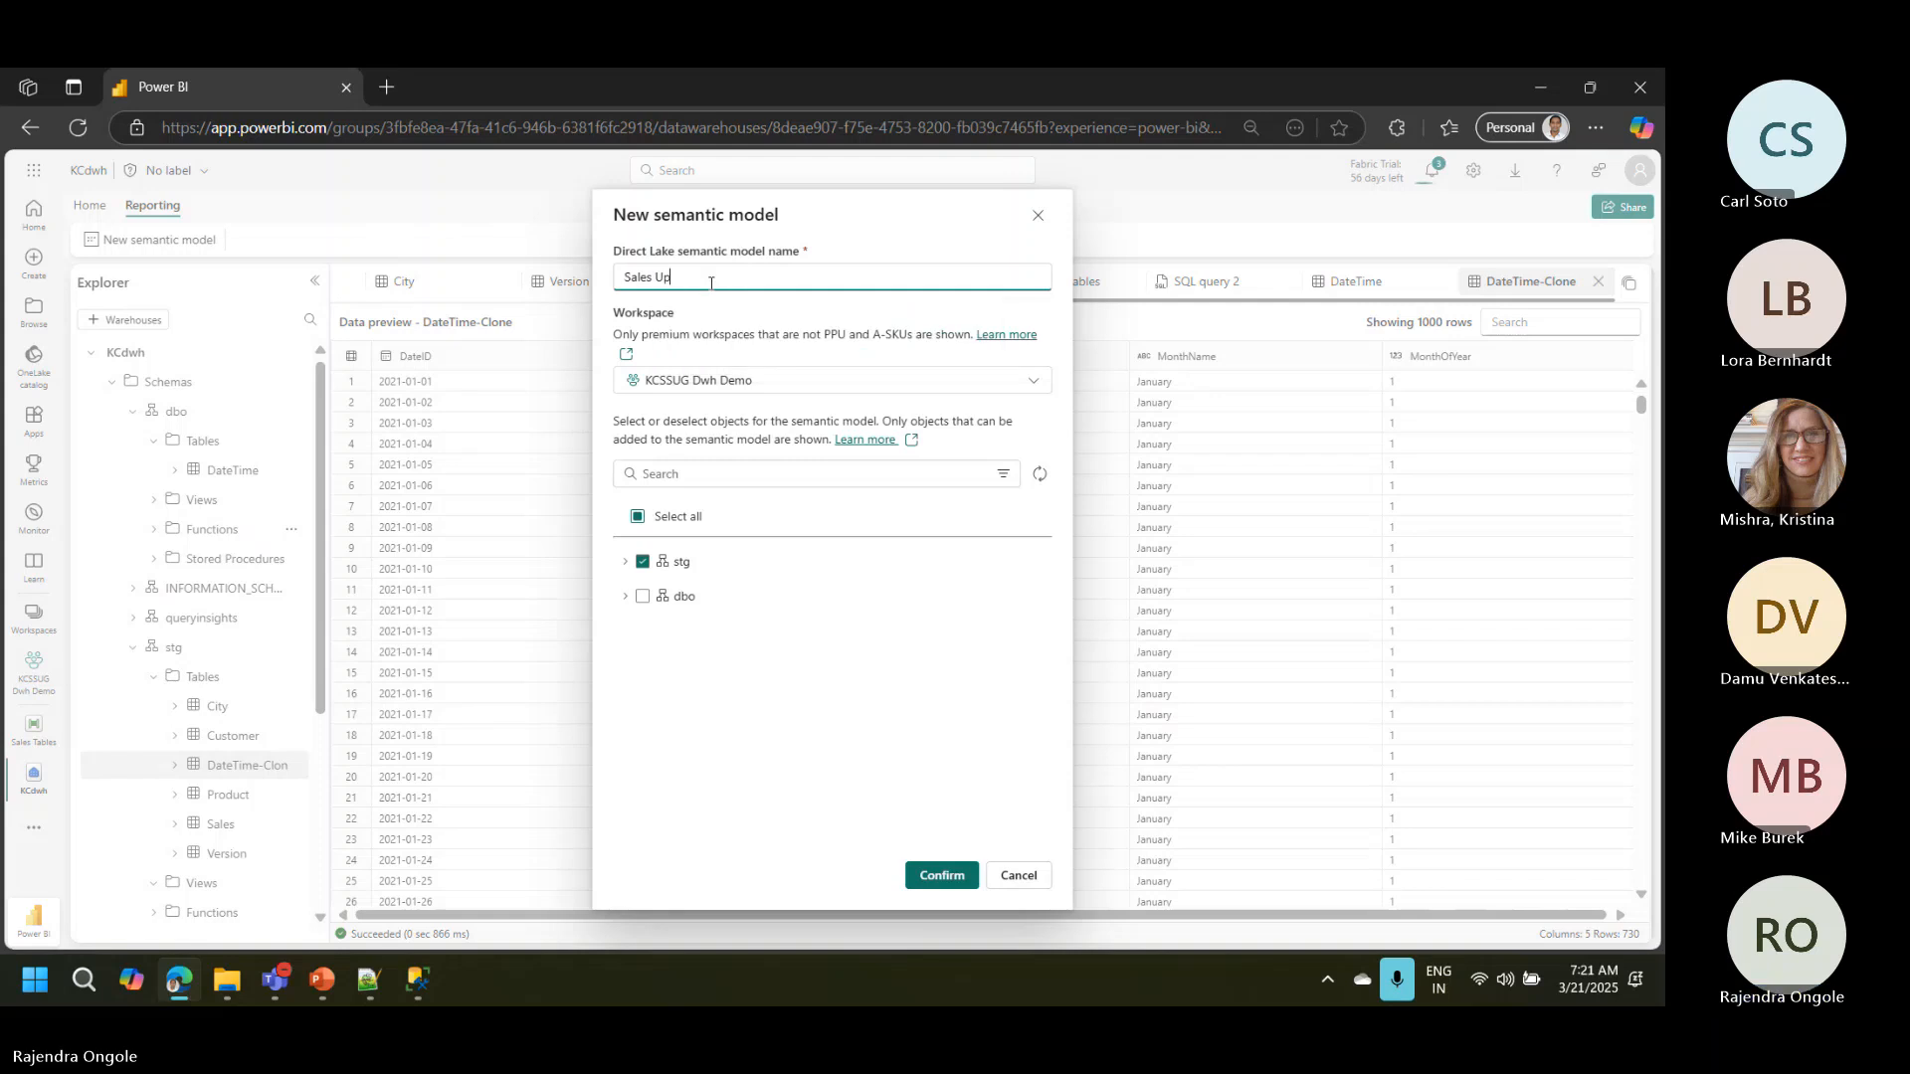
text(dated Model)
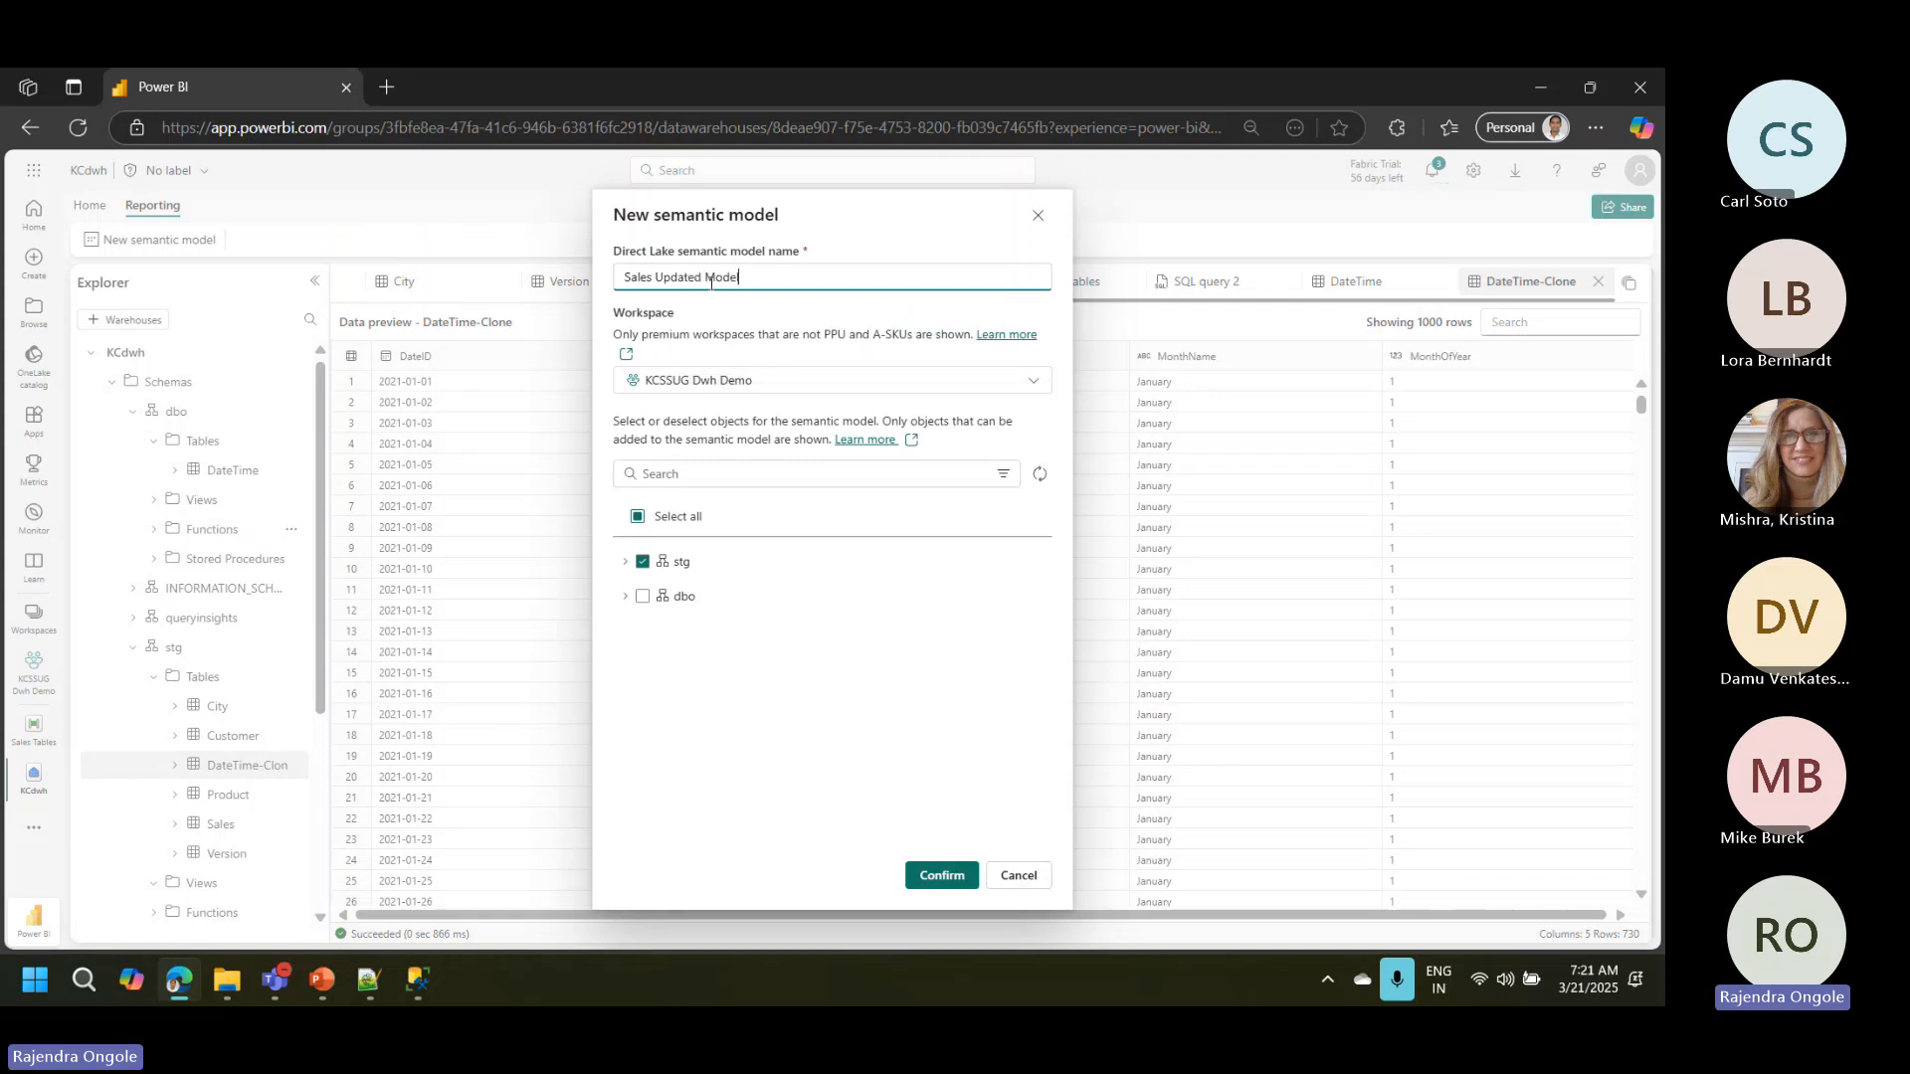
click(923, 876)
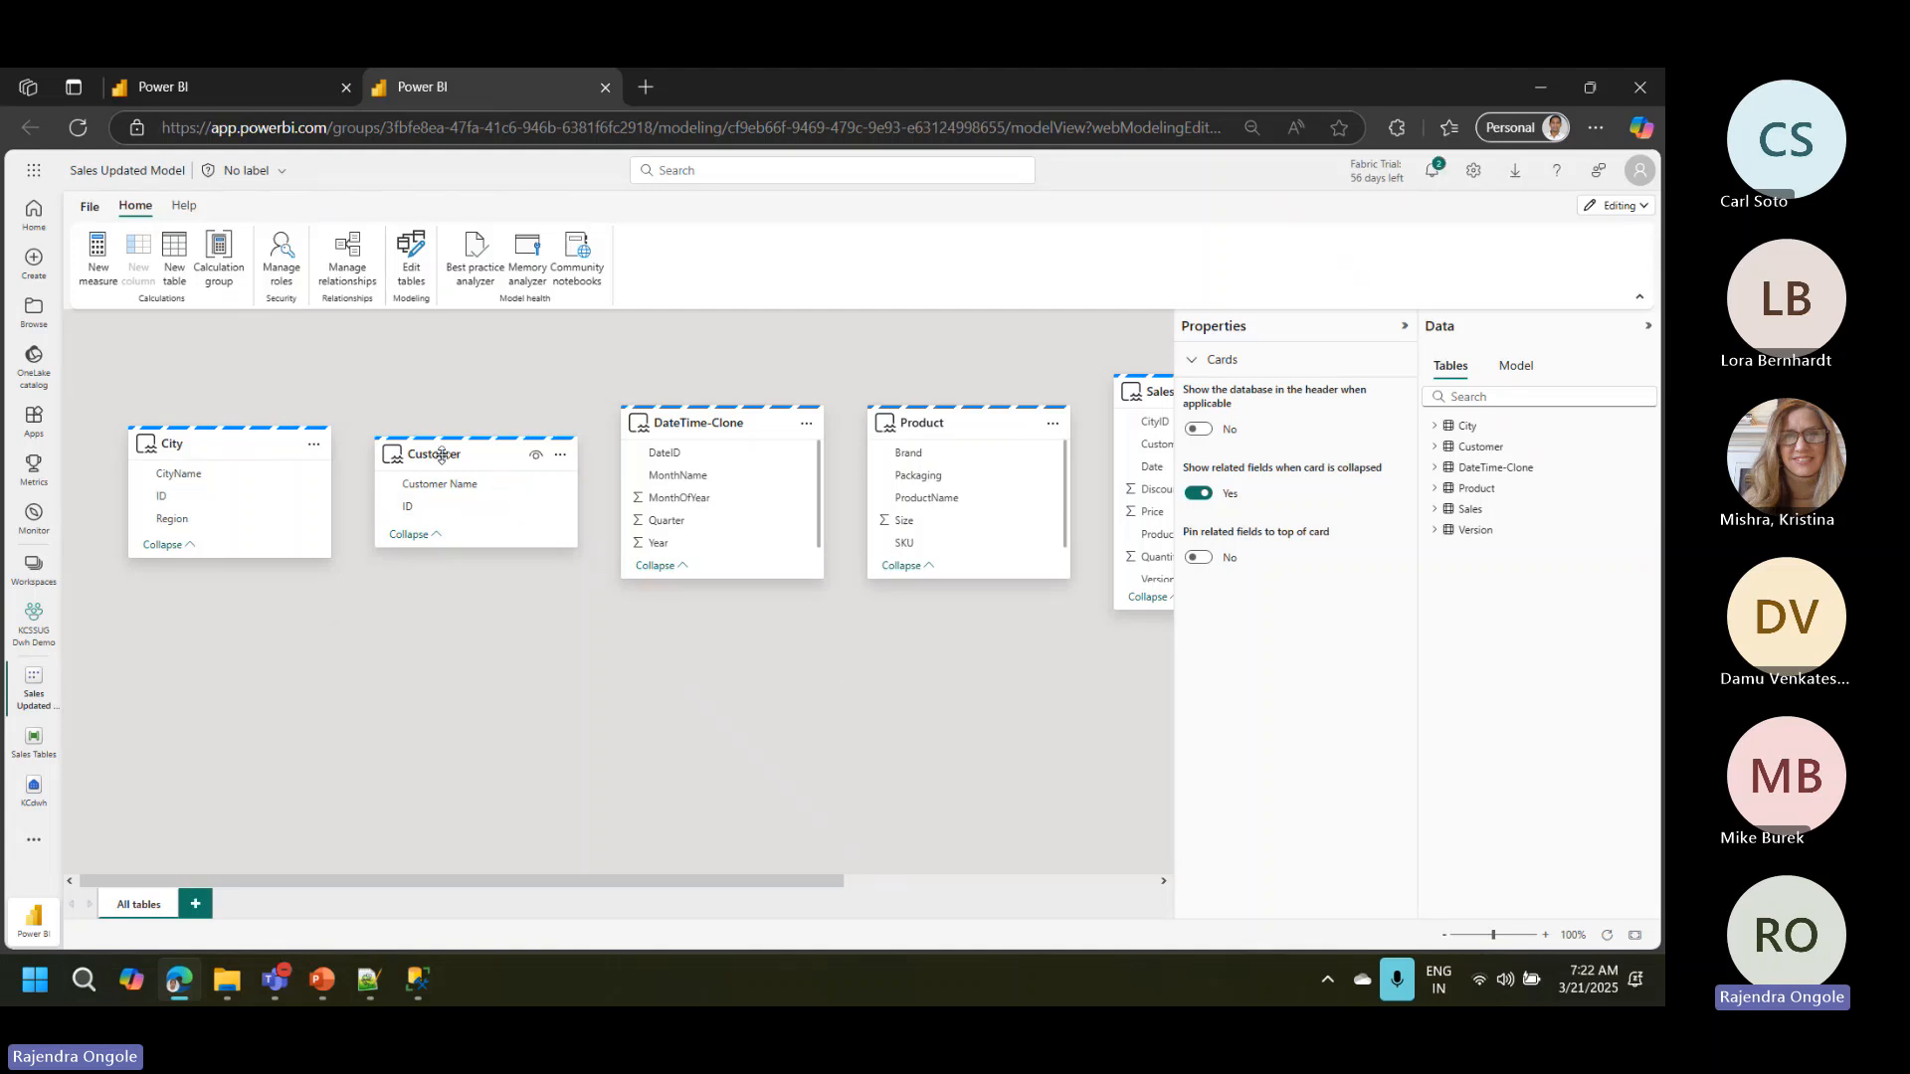
Step: Collapse the Properties and Data panes, shift the Sales table card slightly and place the City card below the DateTime-Clone and Product cards
mouse_move(439, 454)
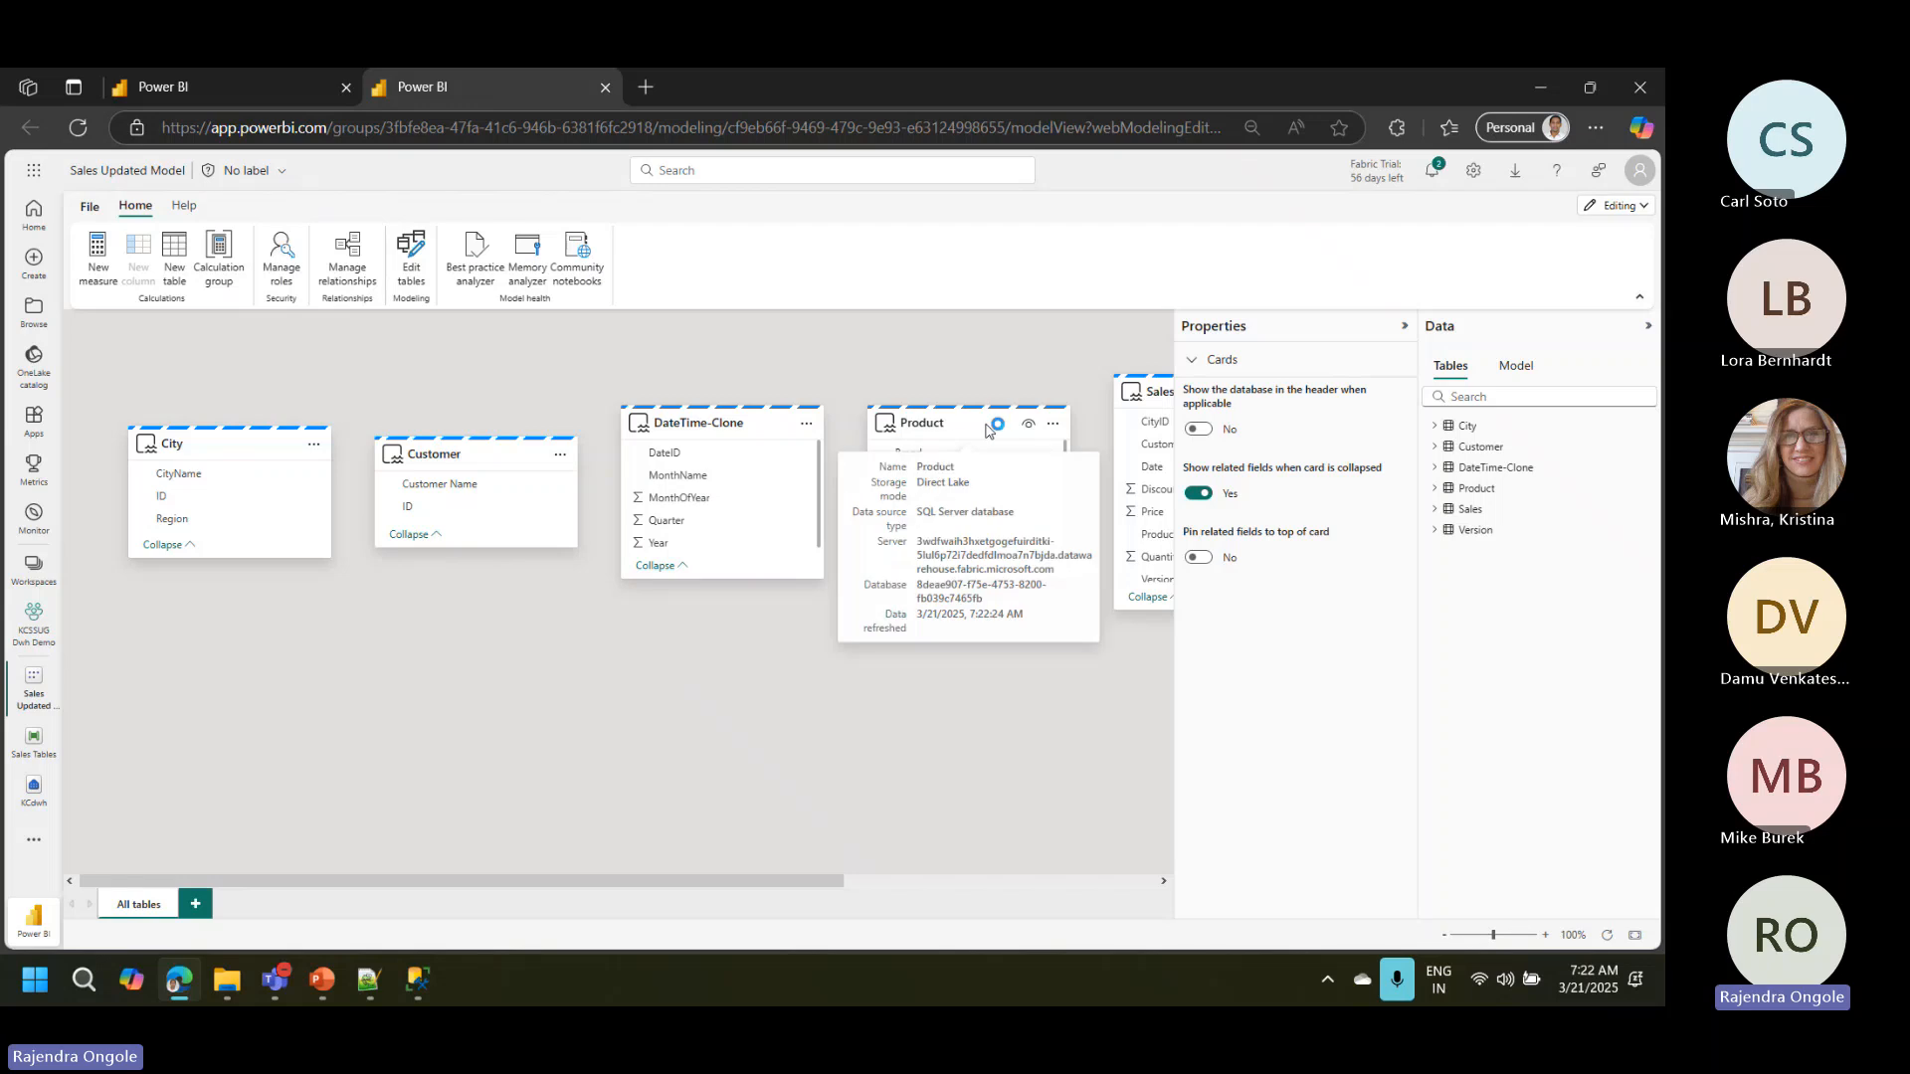
mouse_move(236, 453)
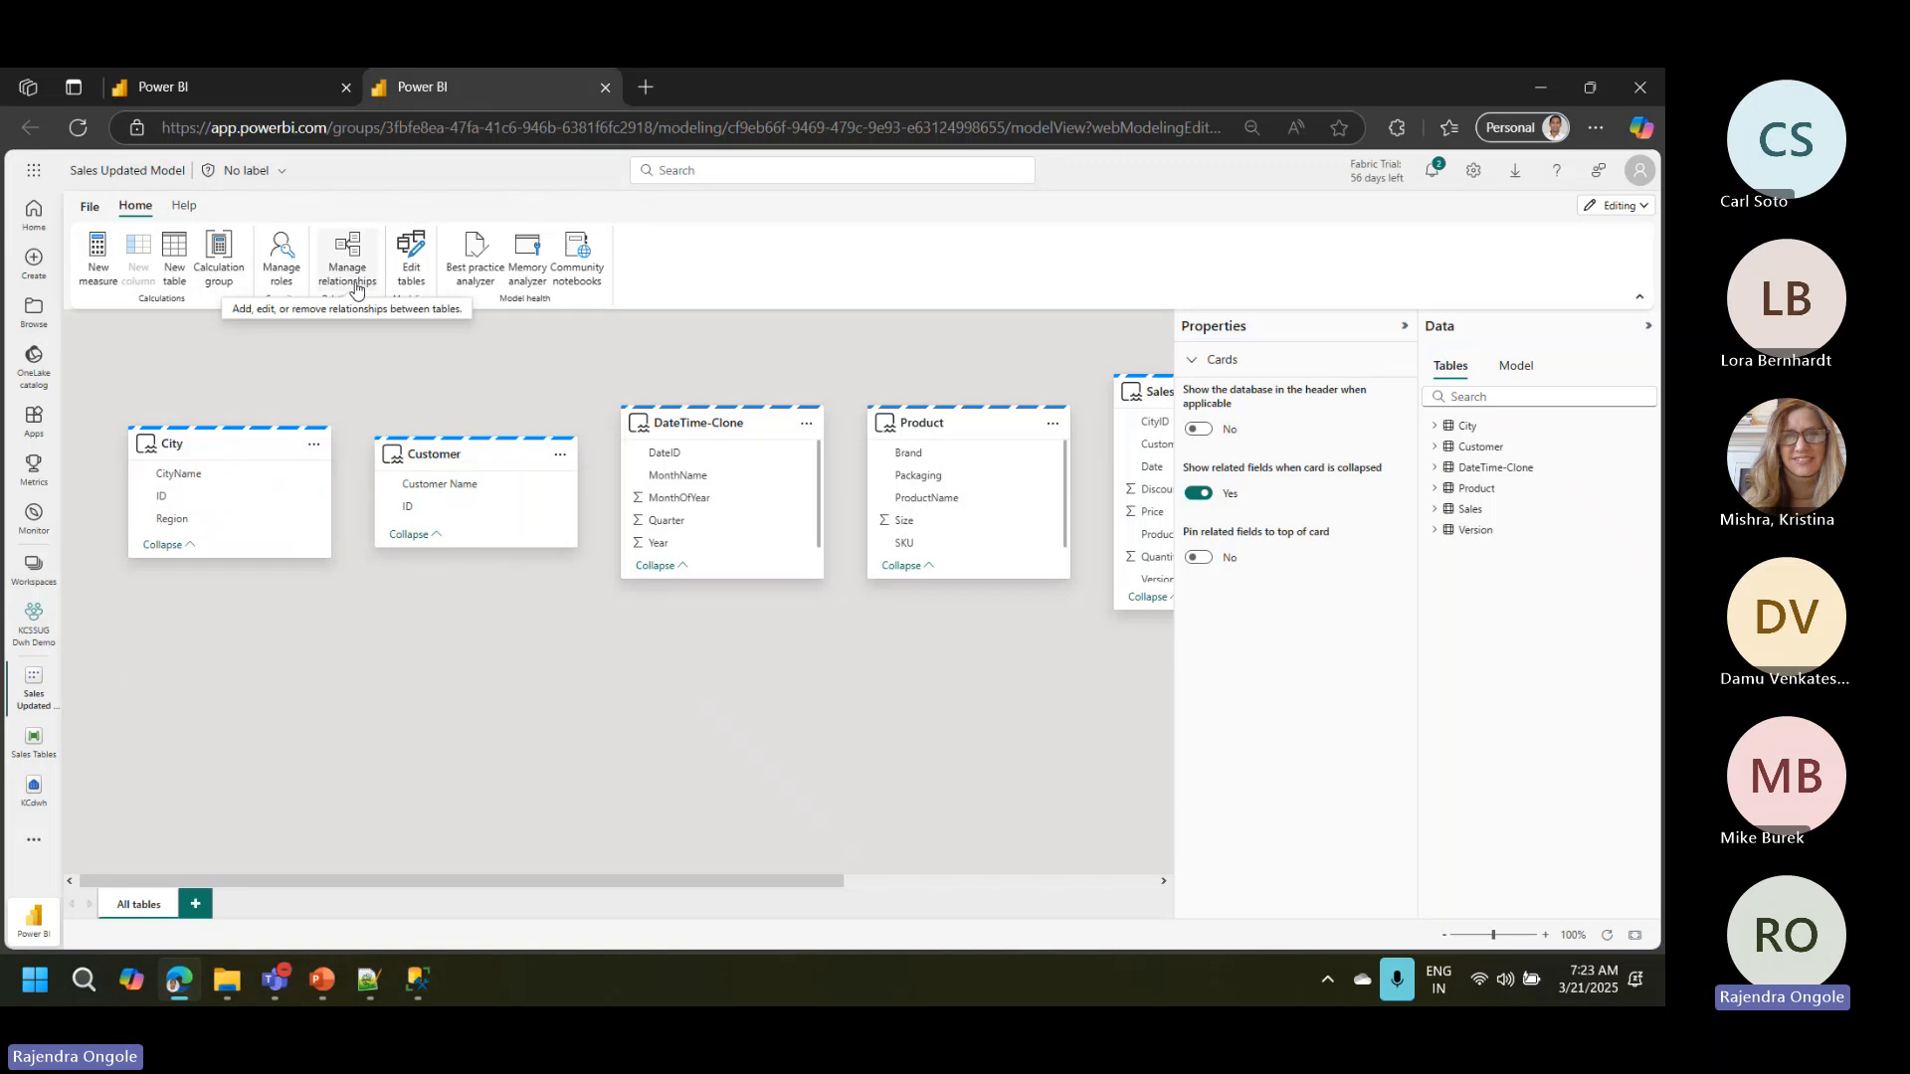
click(1404, 325)
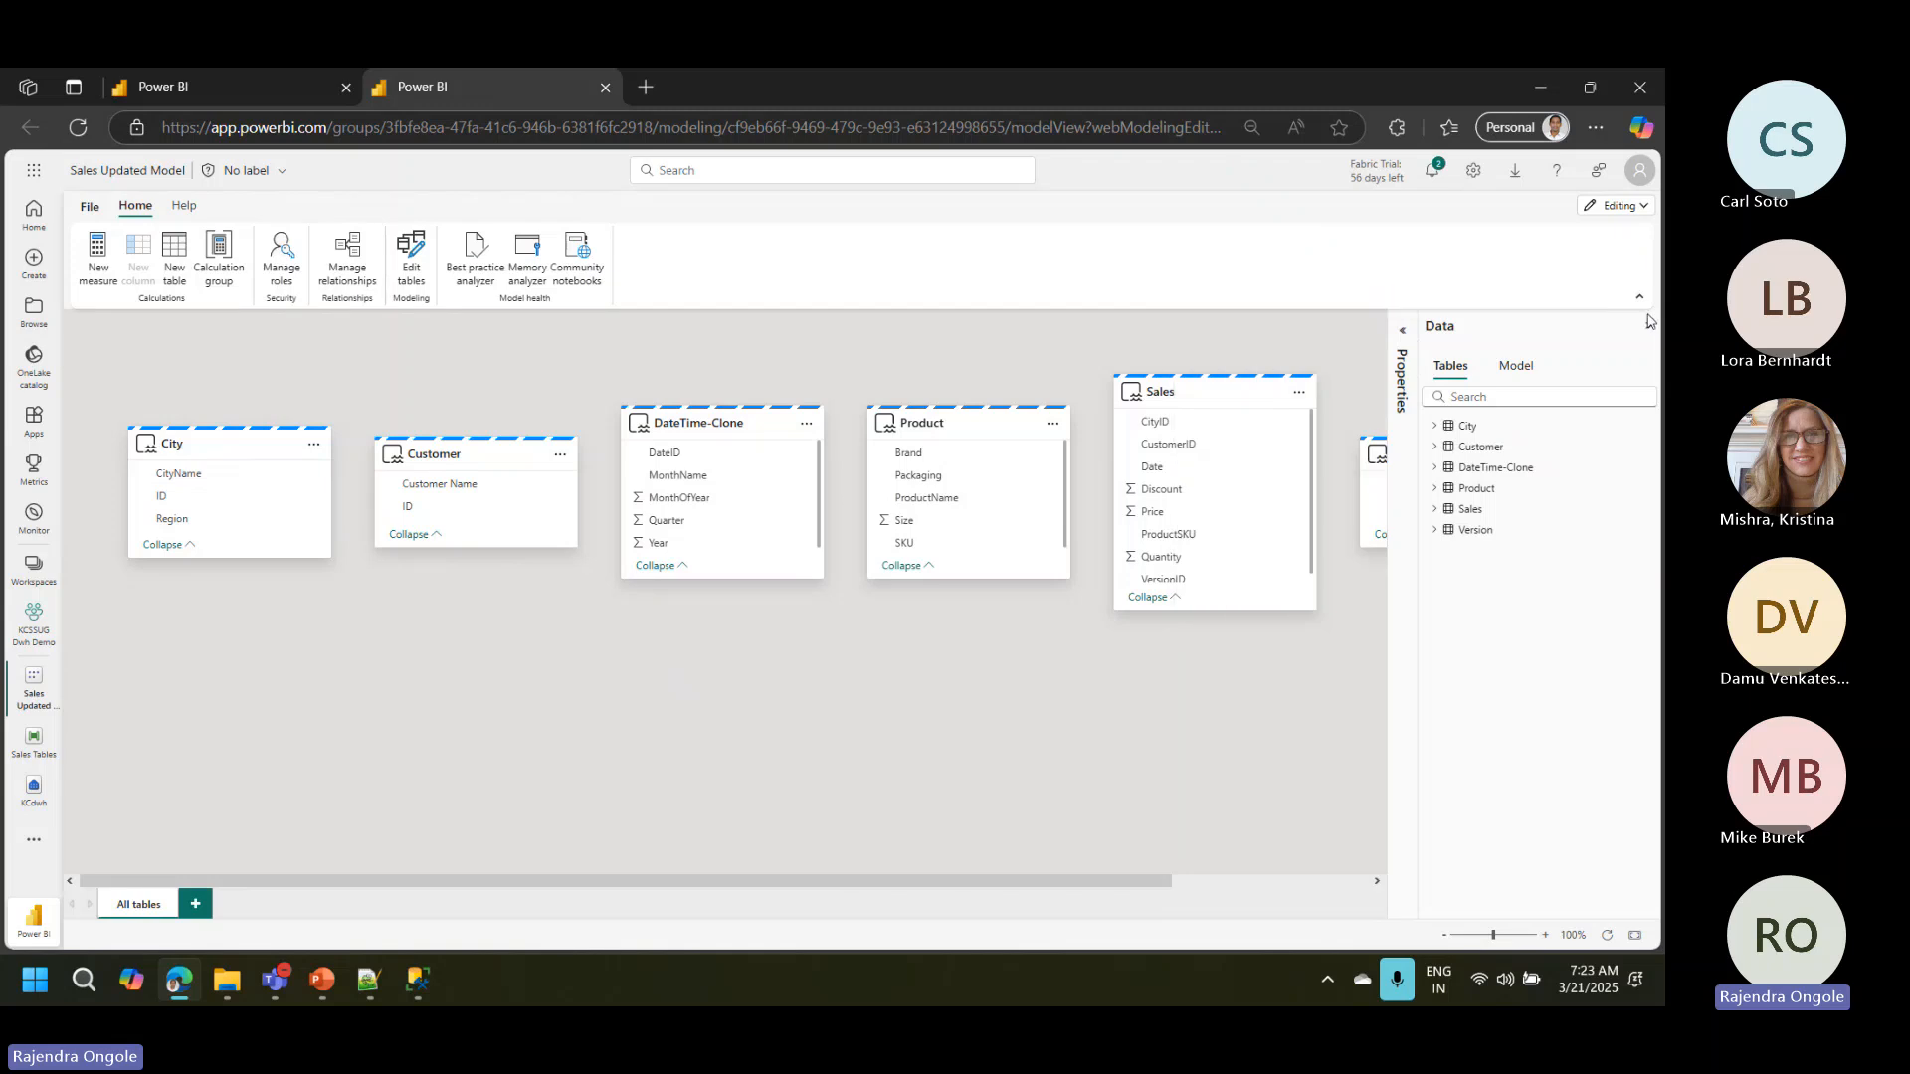
click(1649, 323)
mouse_move(1243, 398)
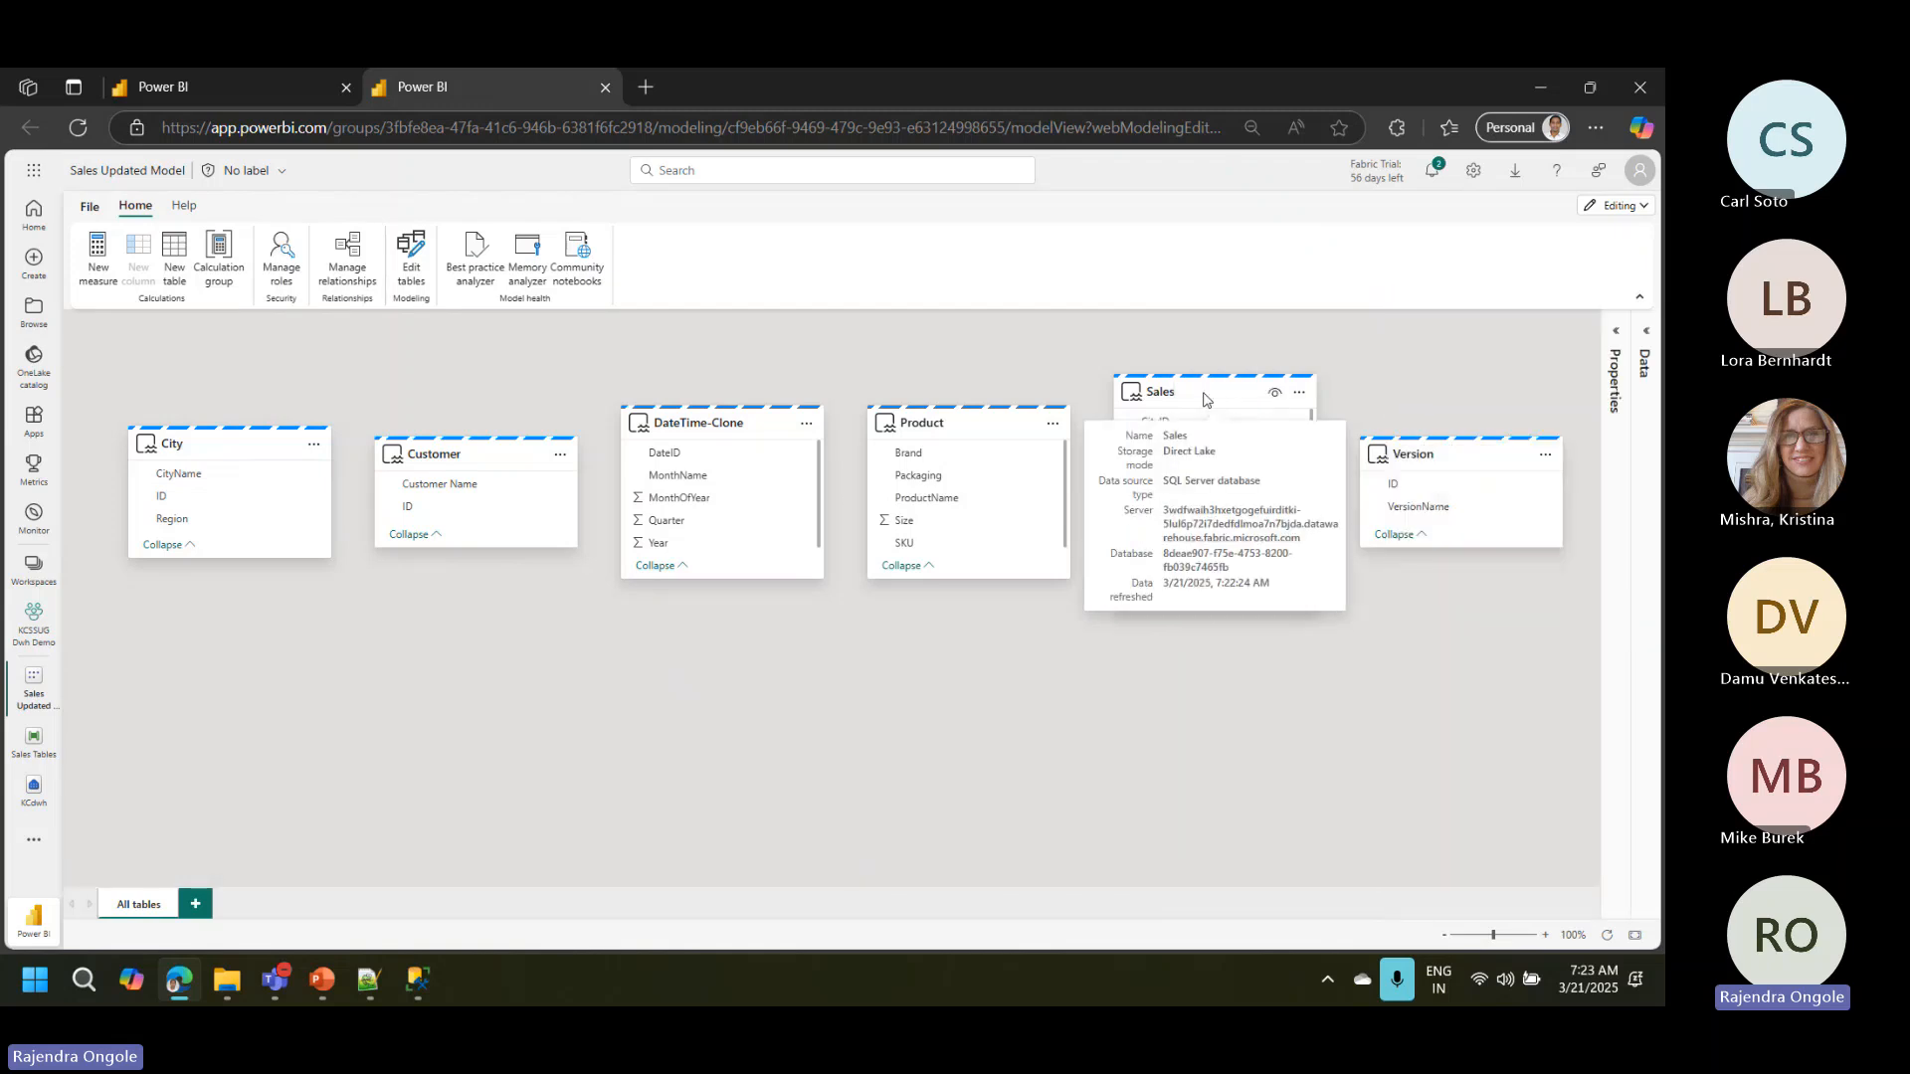
drag(1204, 399, 1184, 419)
drag(258, 450, 860, 669)
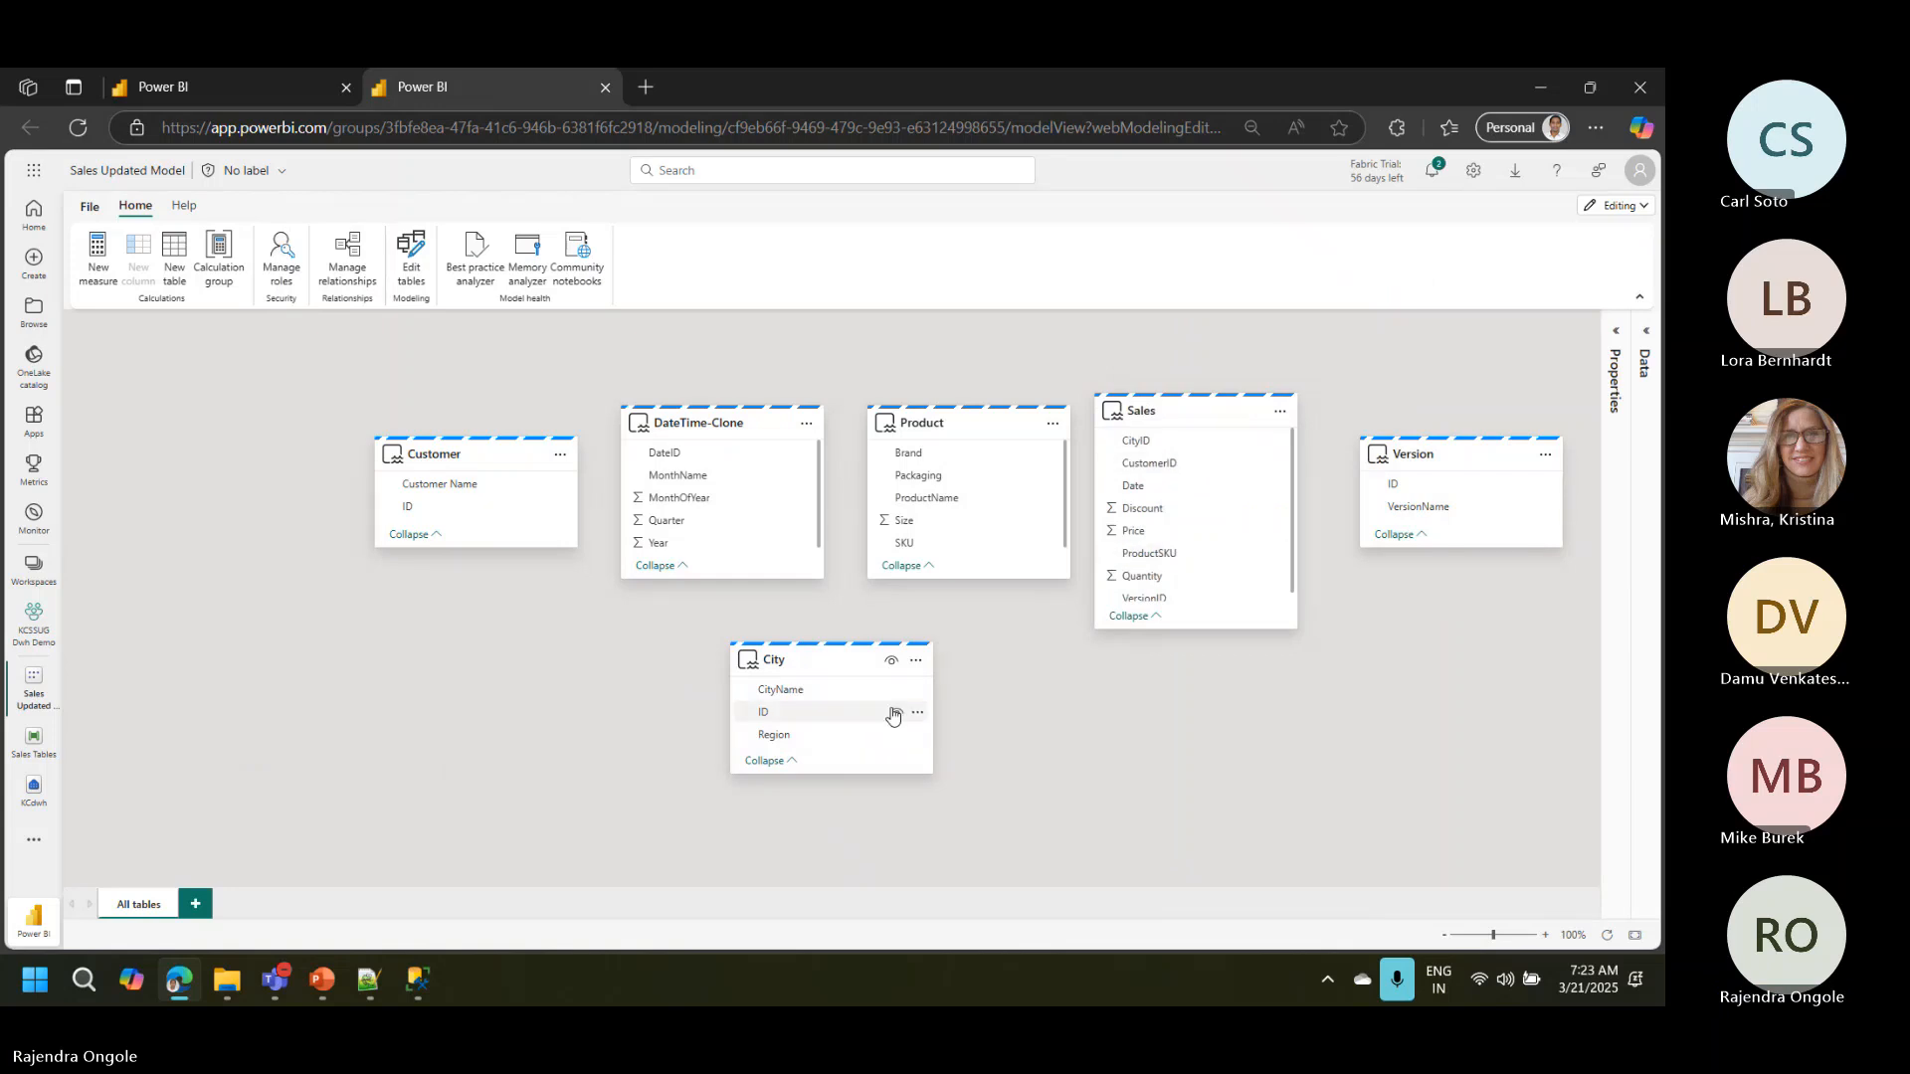
Step: Create an active many-to-one relationship from City ID to Sales CityID with Single cross-filter direction
mouse_move(818, 729)
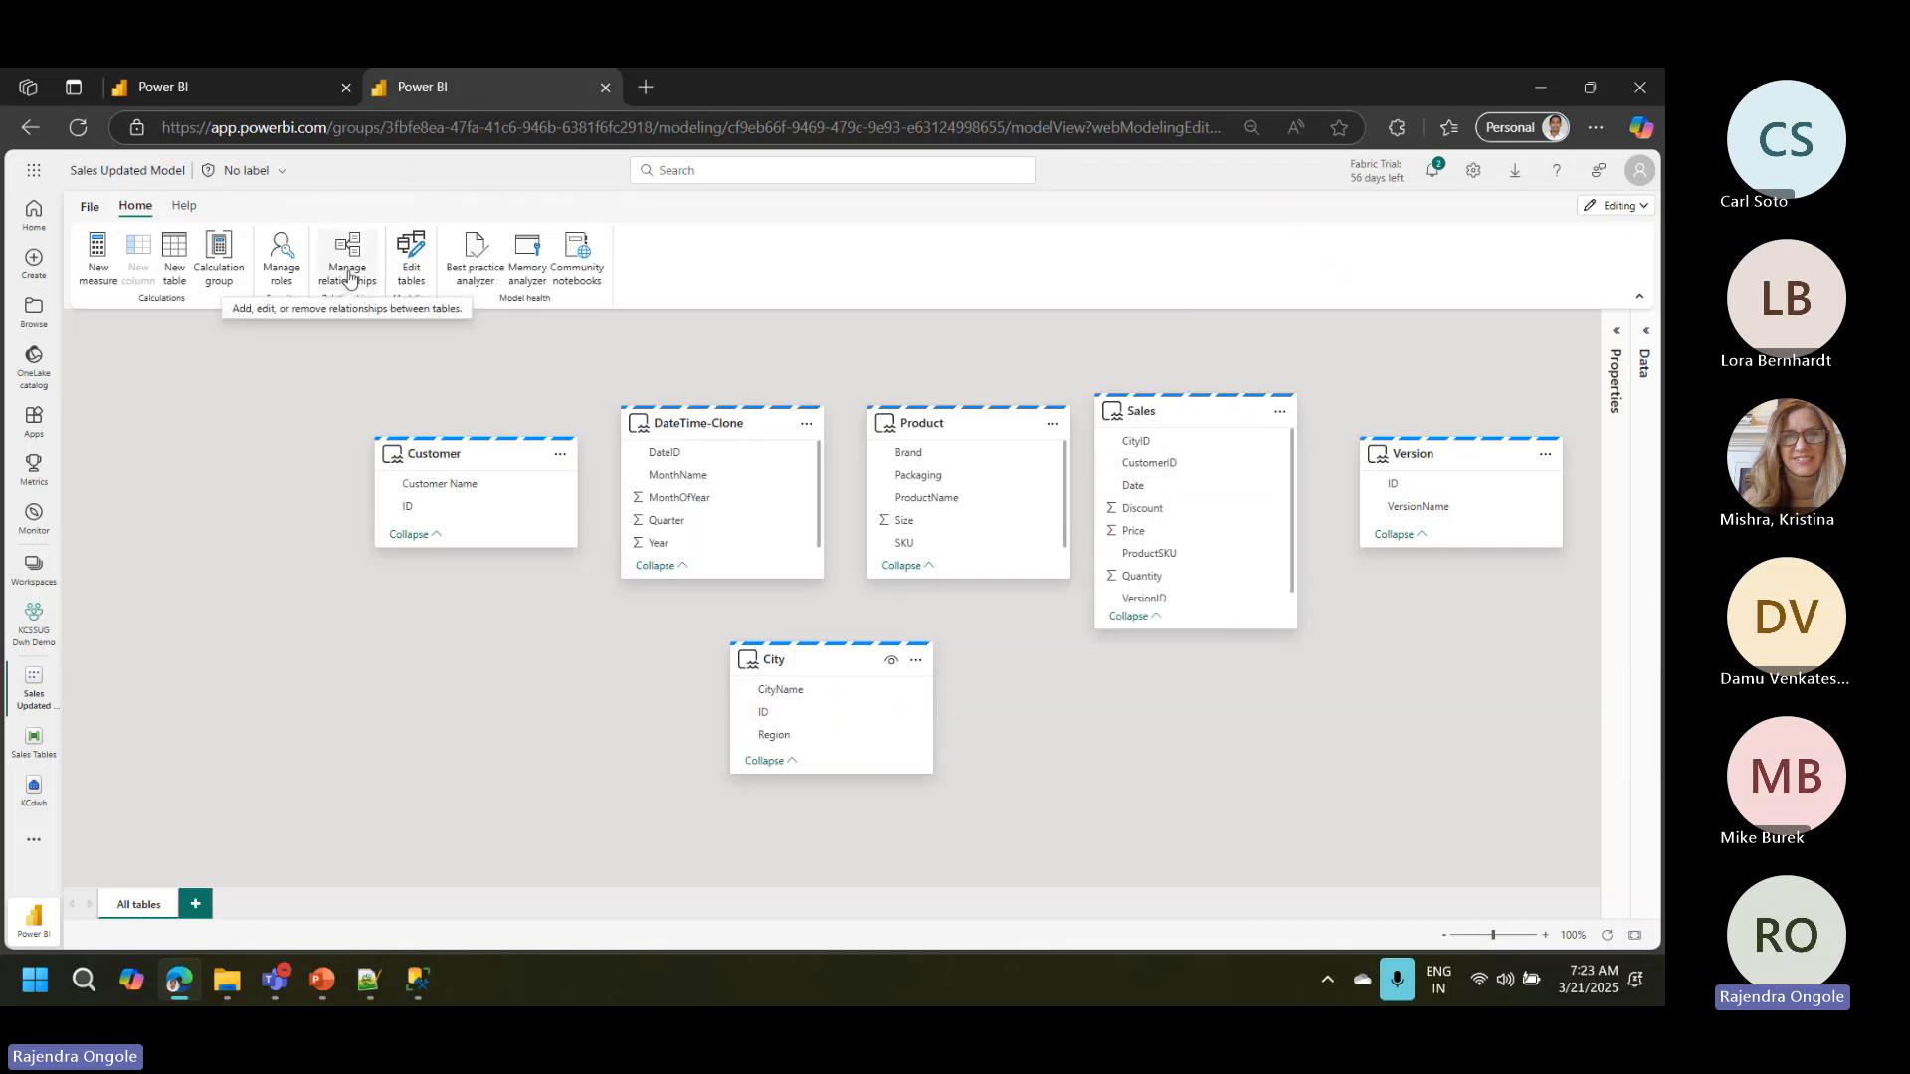
click(781, 714)
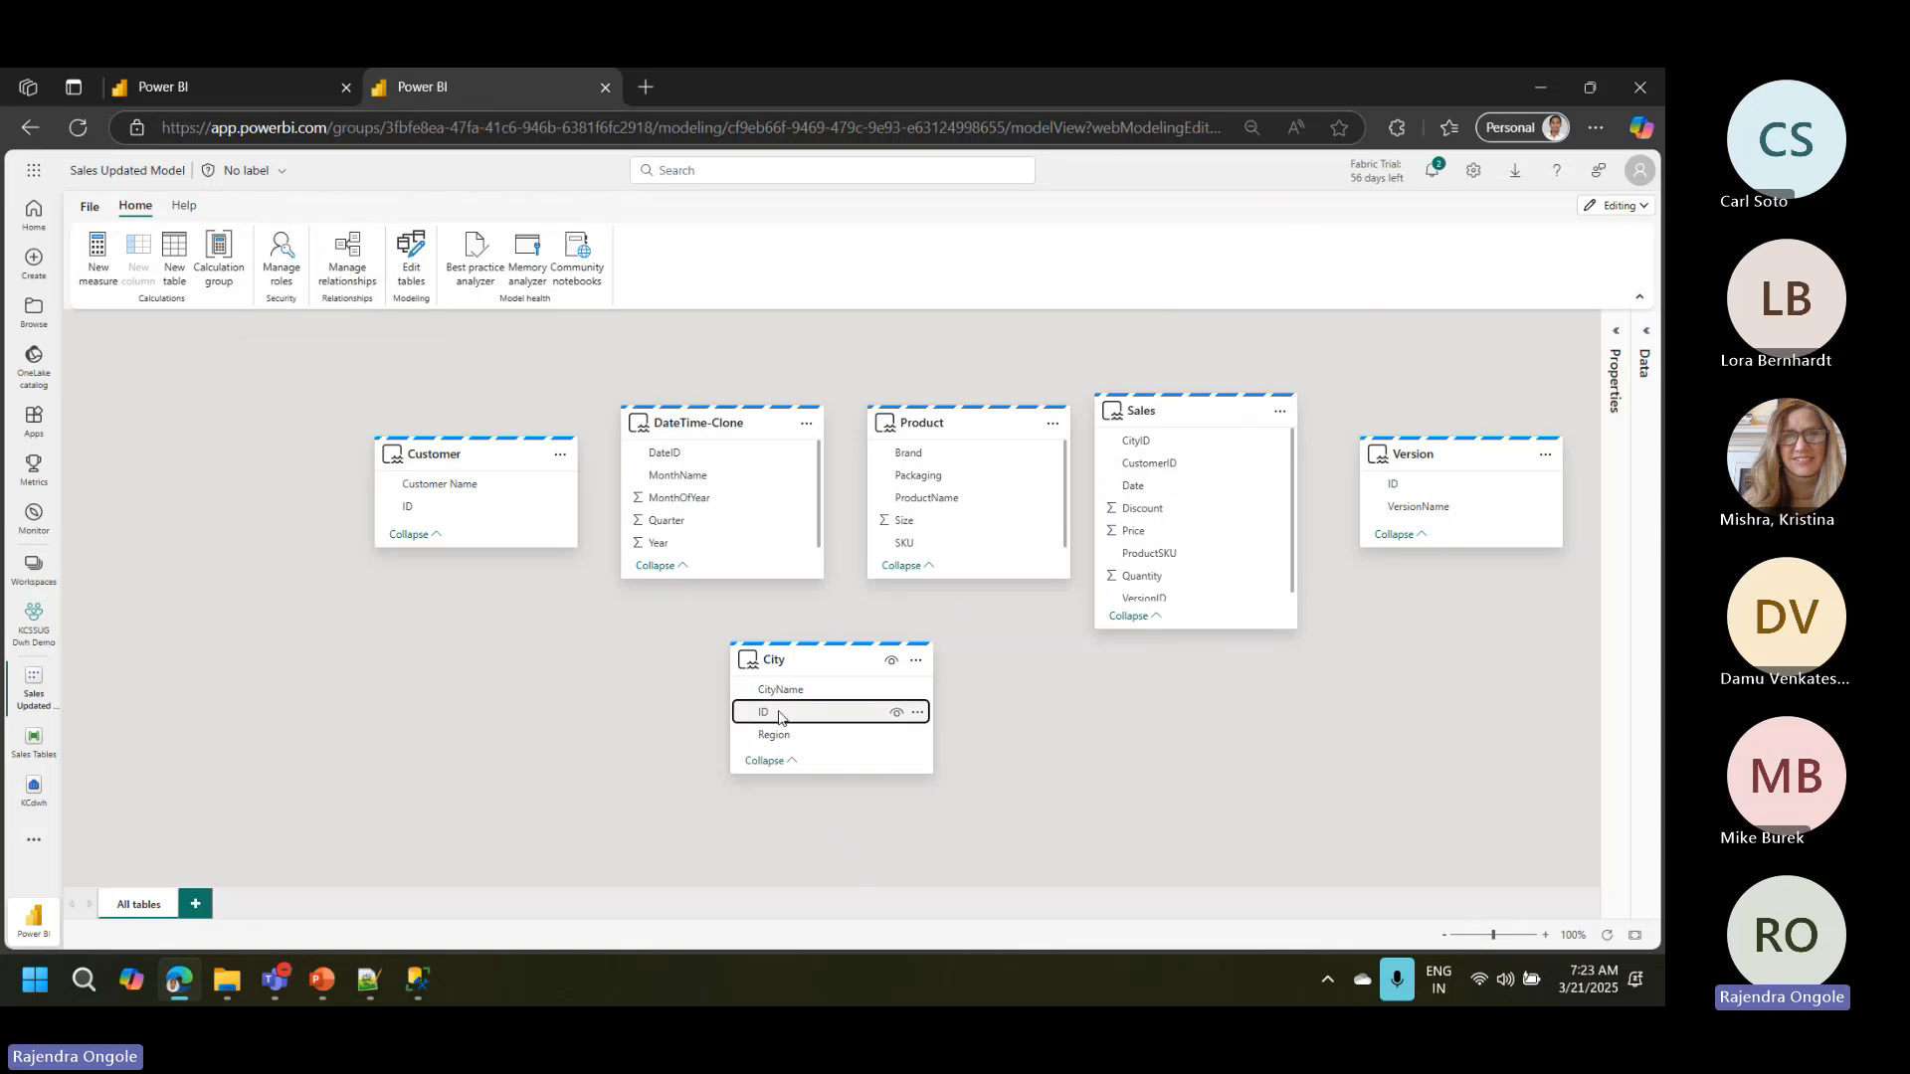
drag(781, 717, 1140, 439)
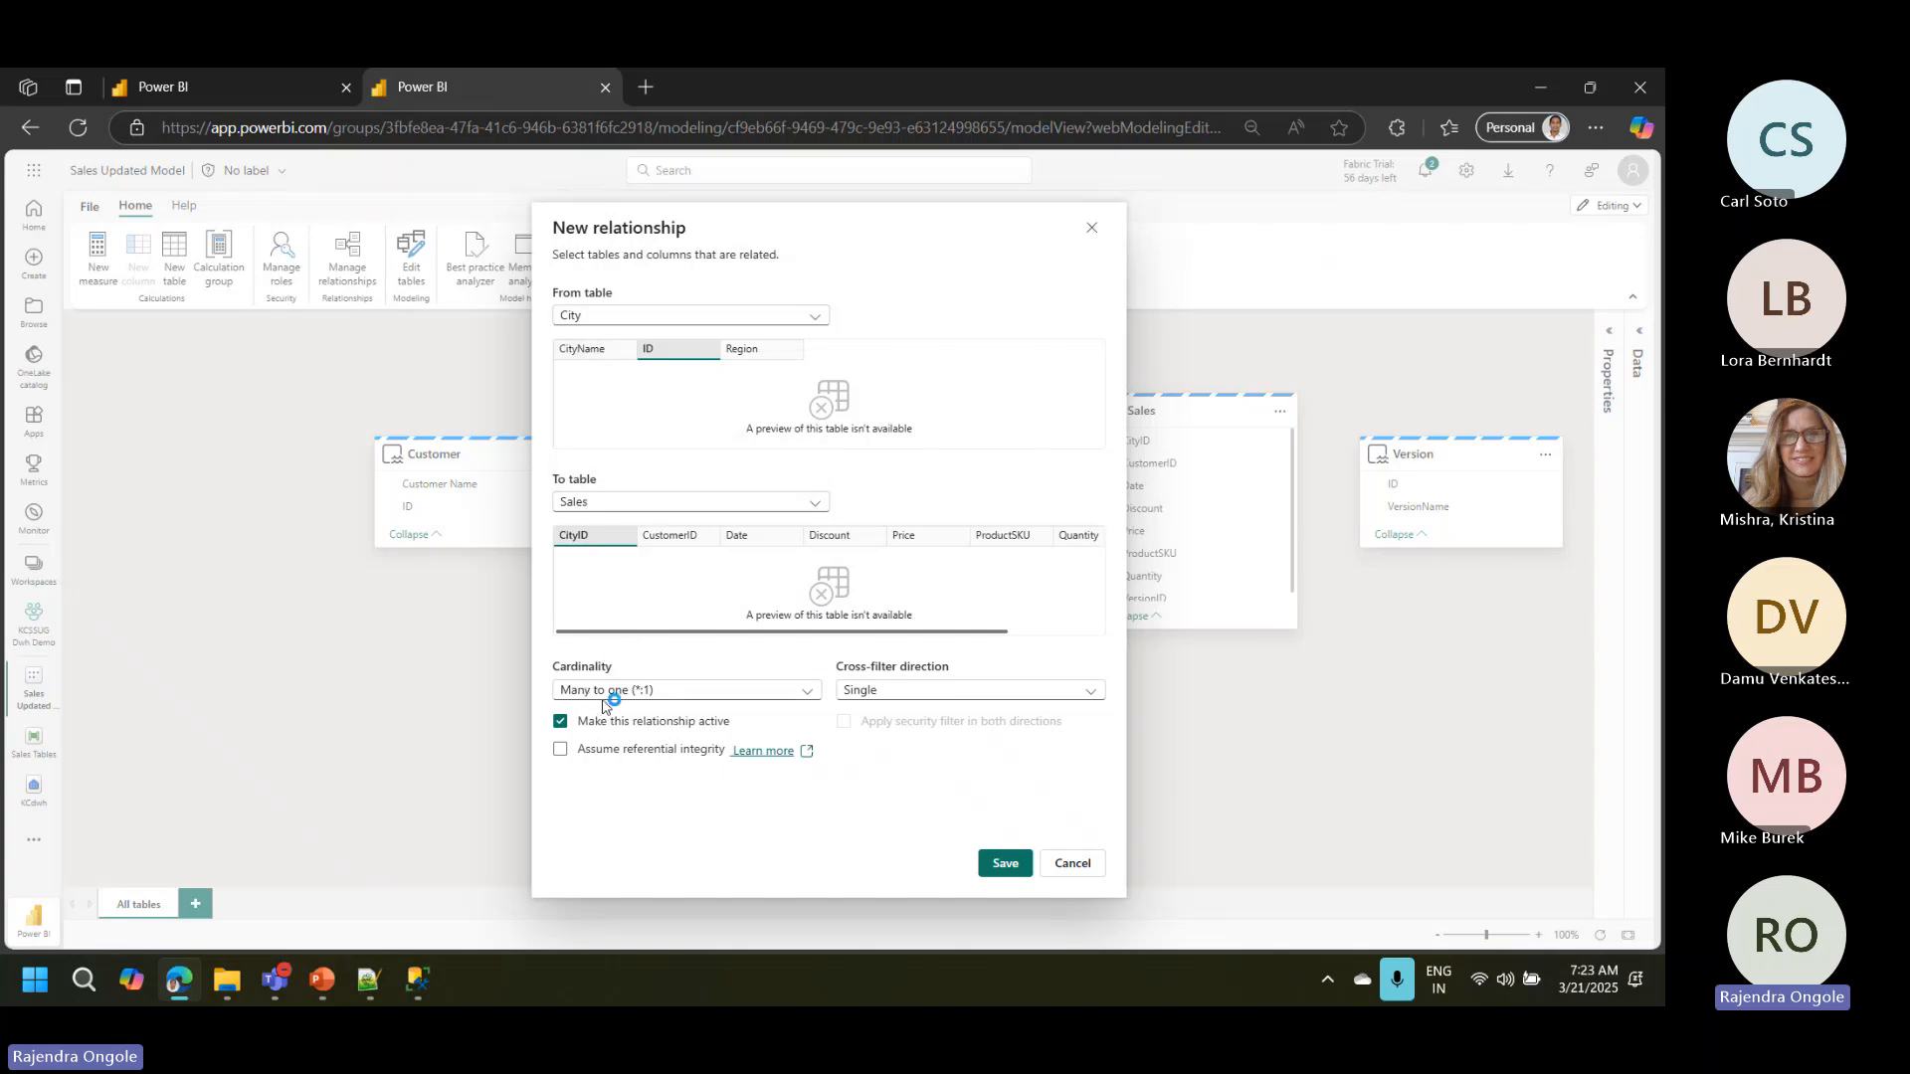
click(917, 701)
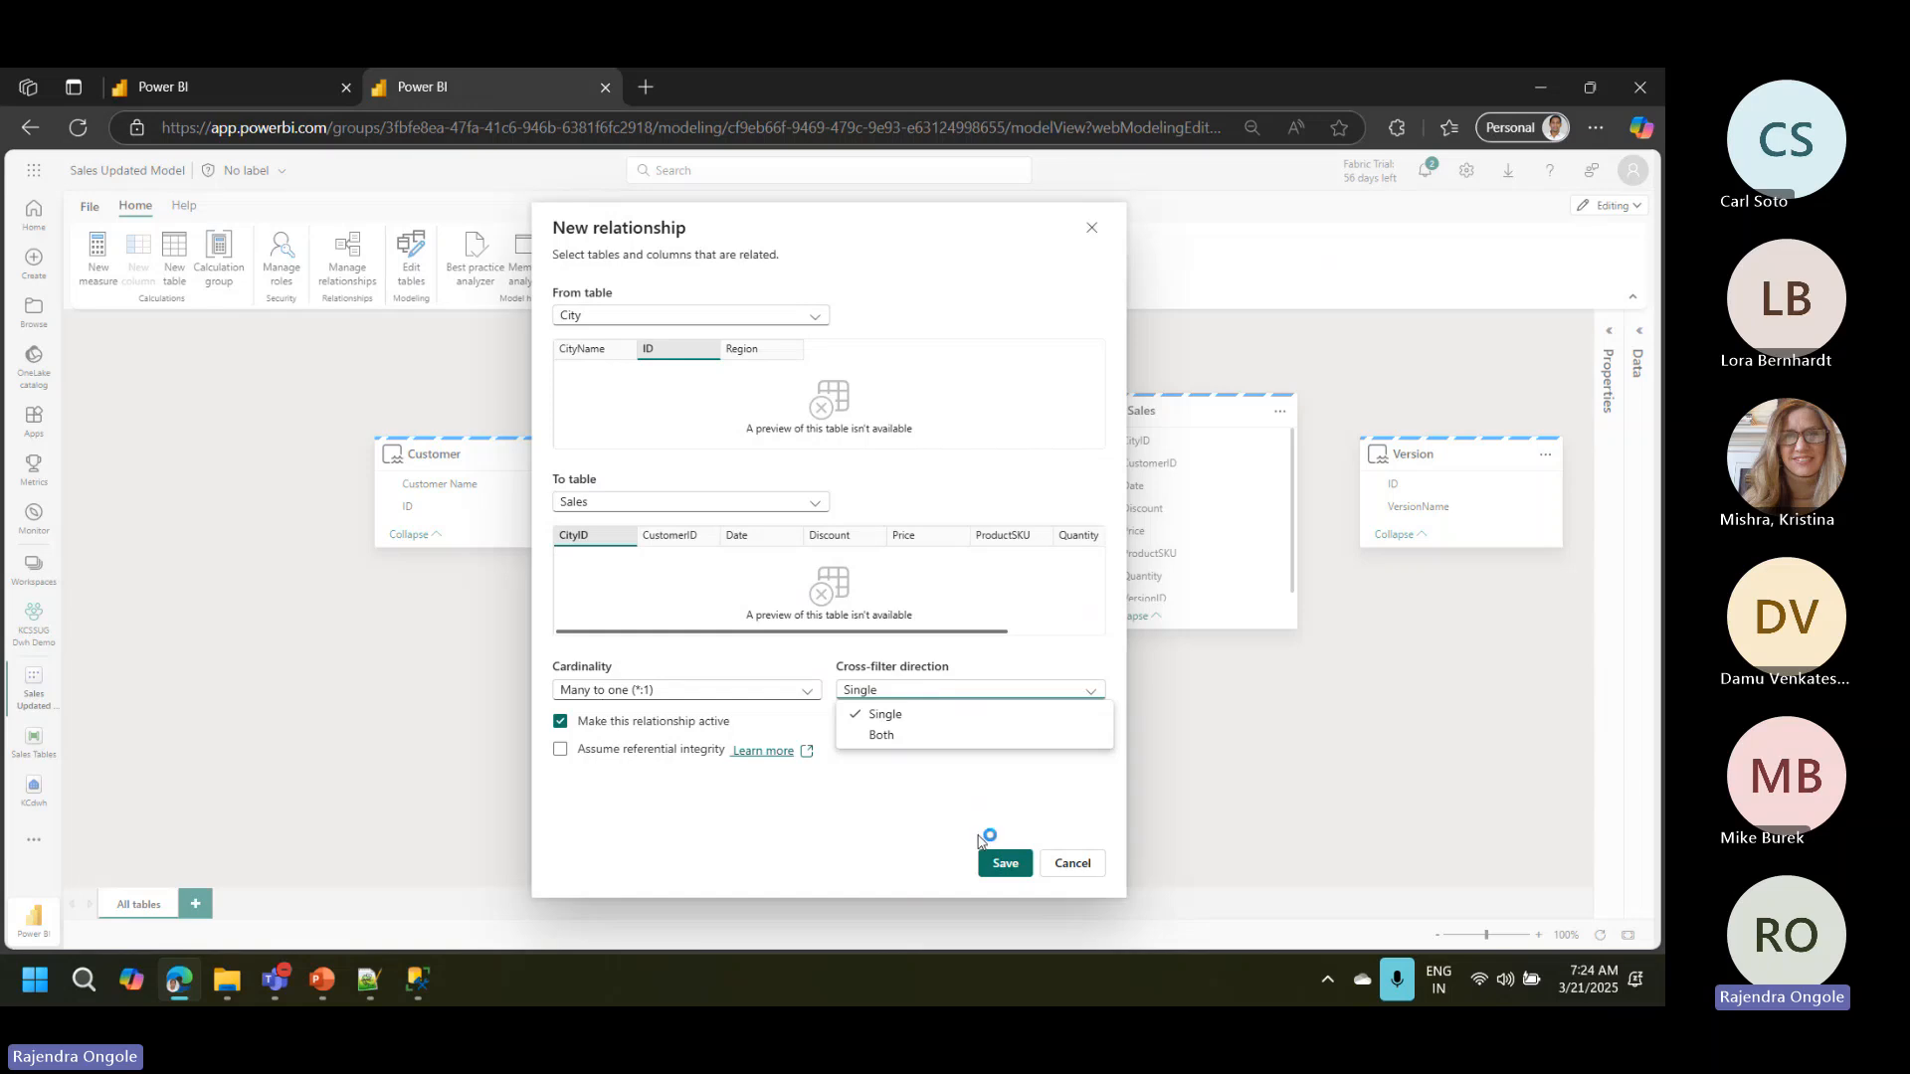
click(923, 841)
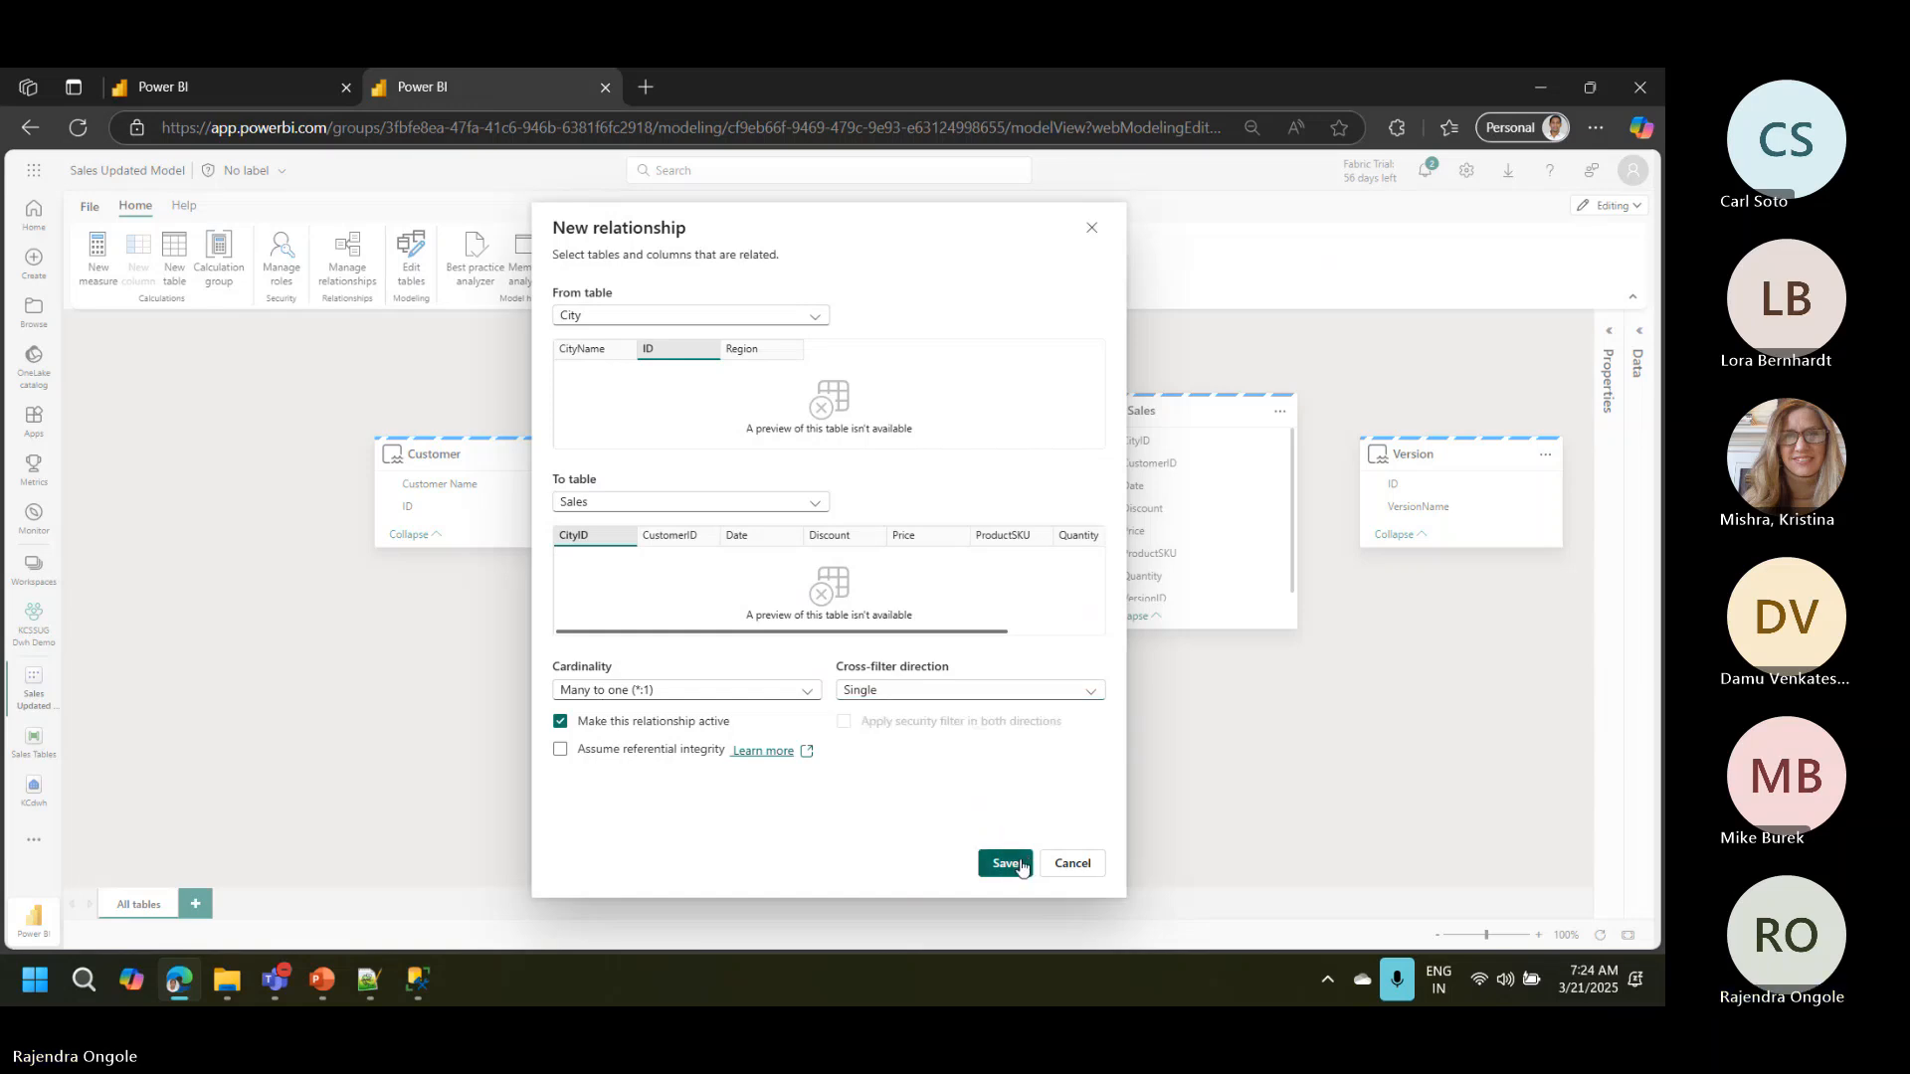
click(1005, 863)
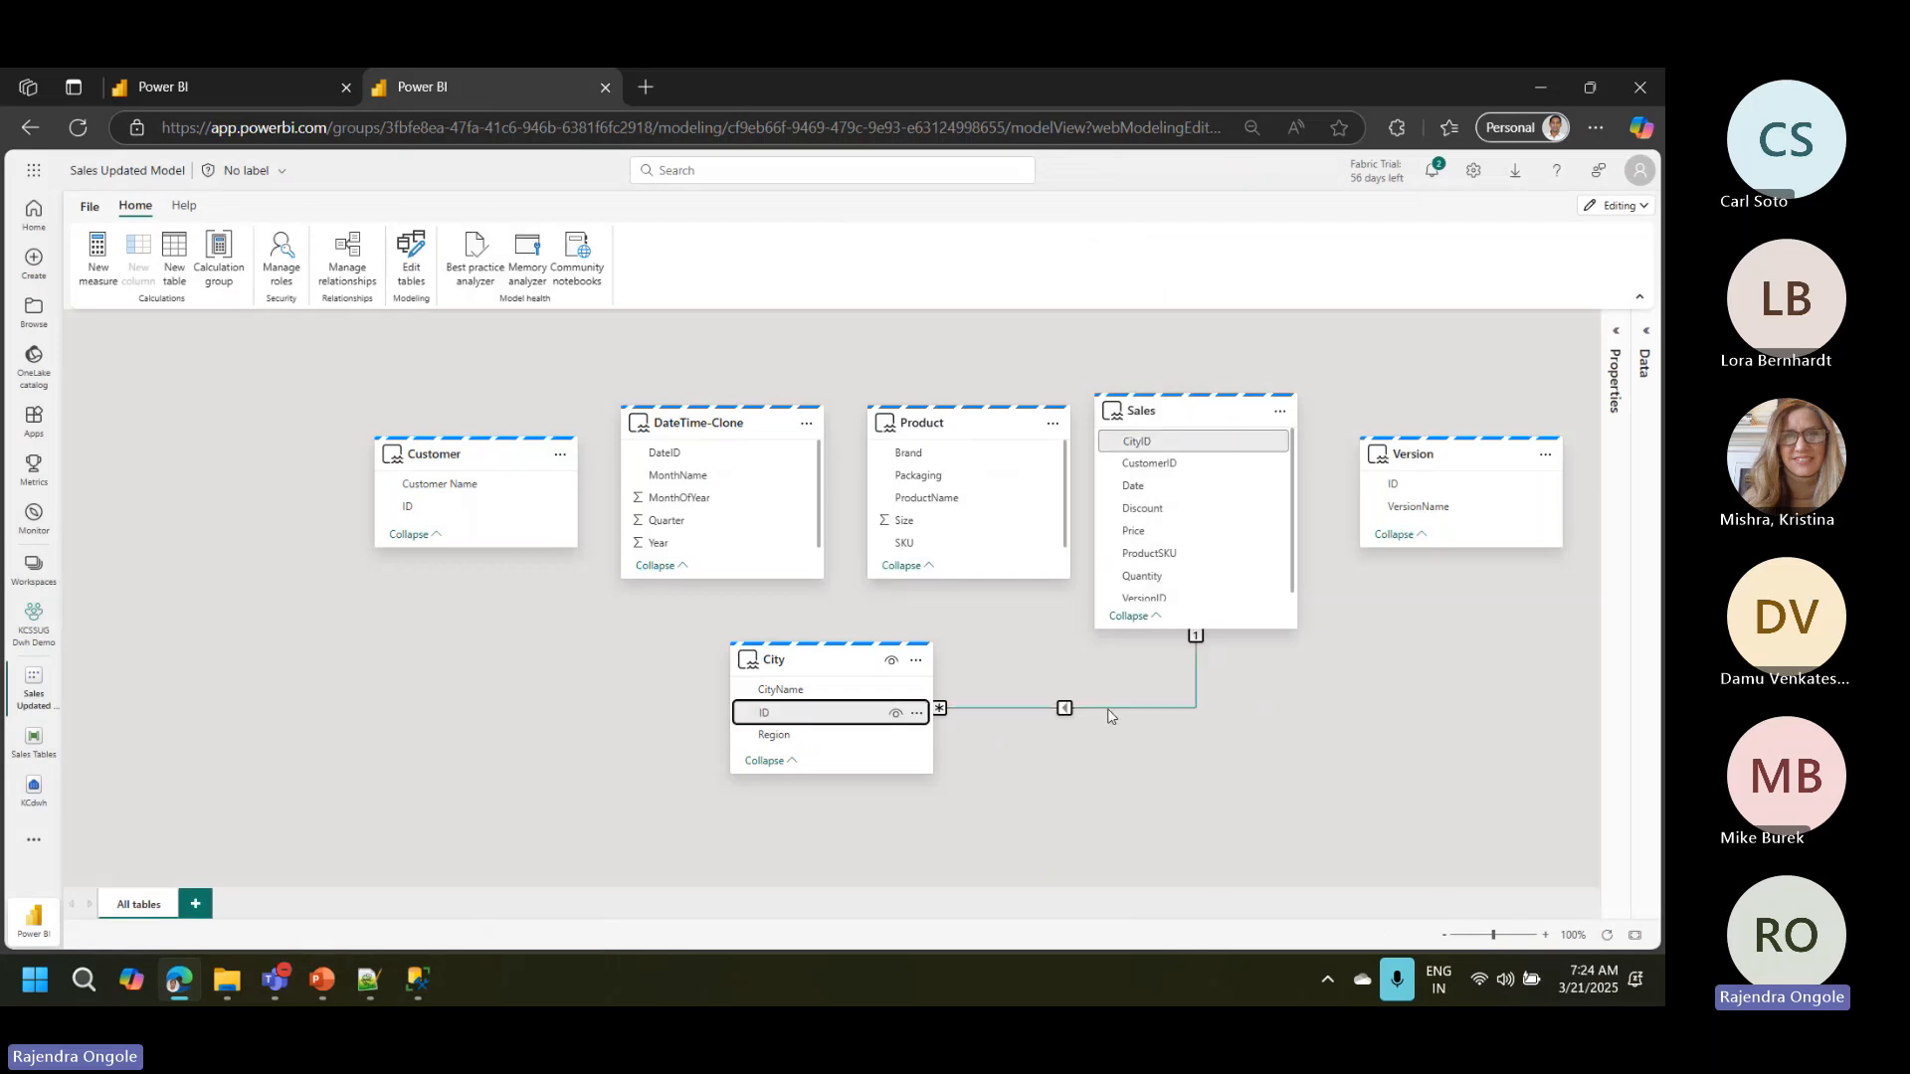
Step: Change the cardinality of the City–Sales relationship to One to many (1:*)
double_click(1110, 710)
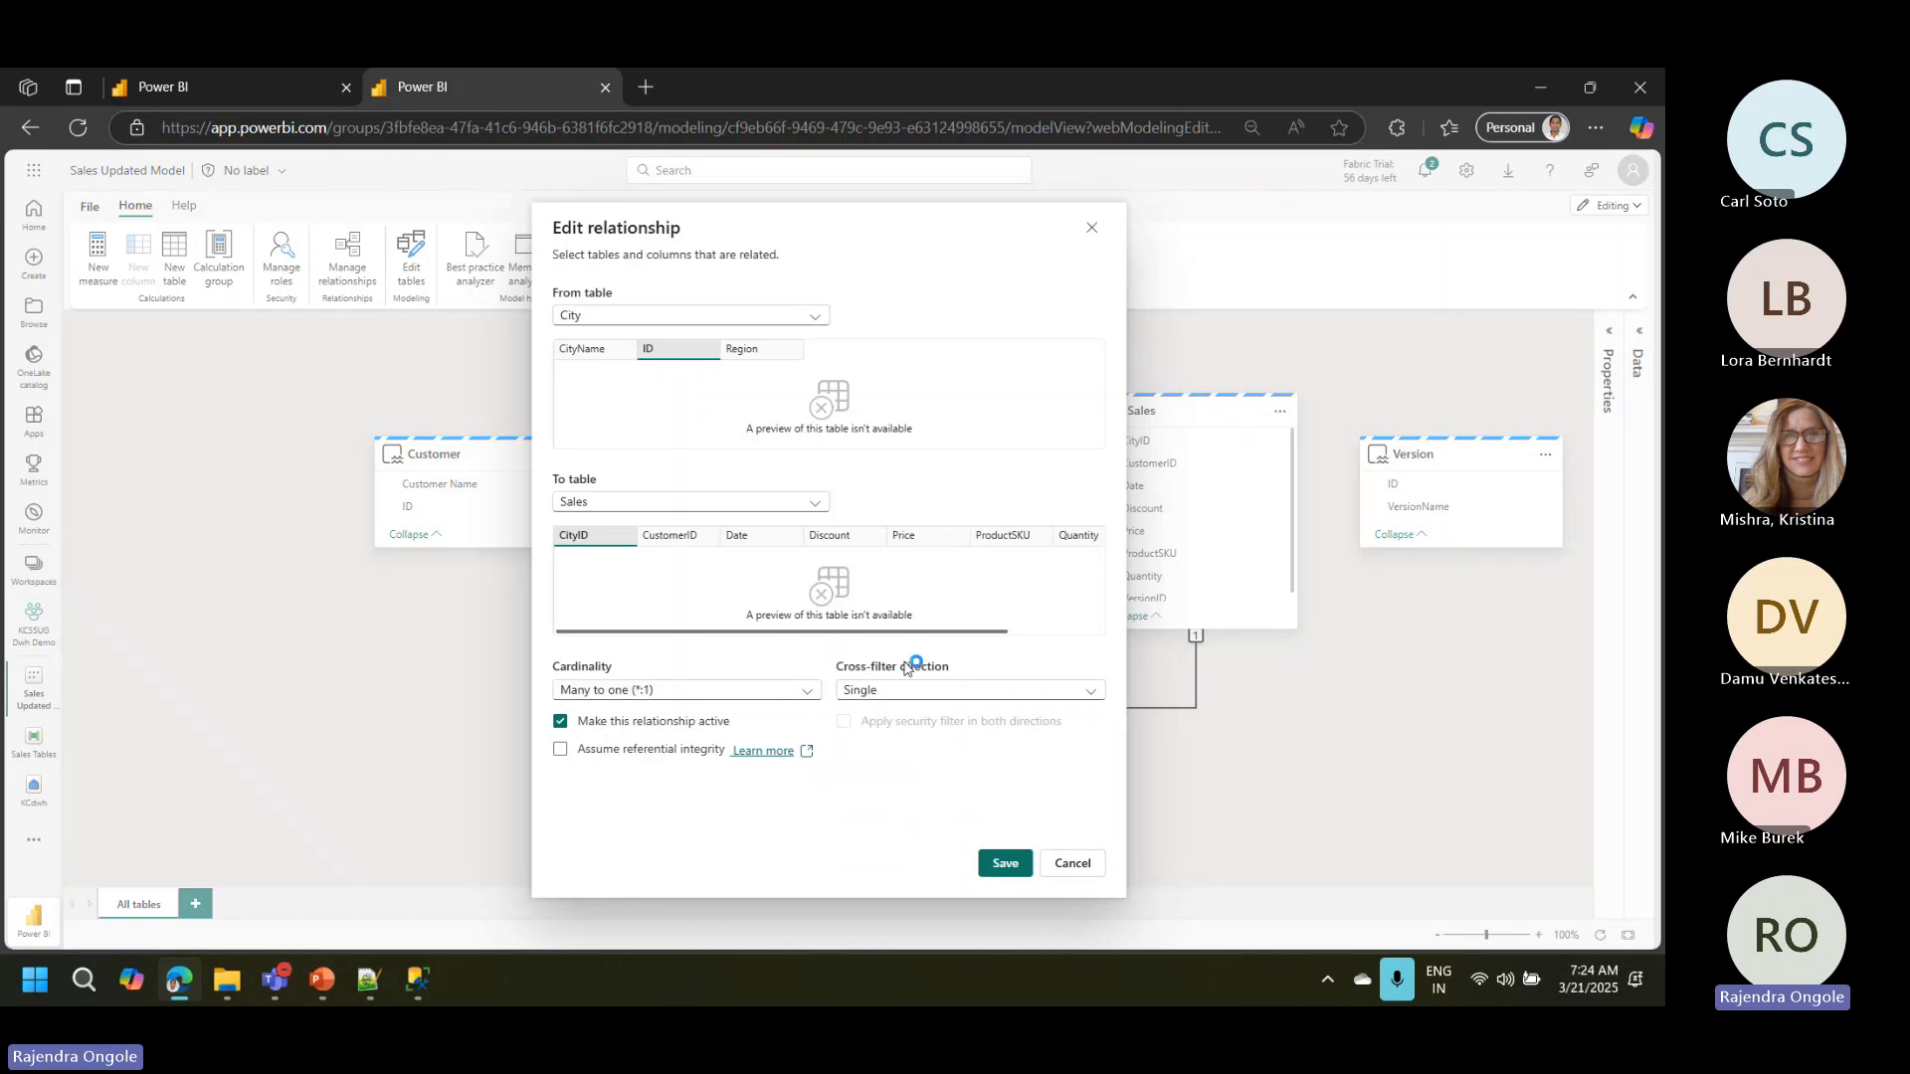
click(711, 693)
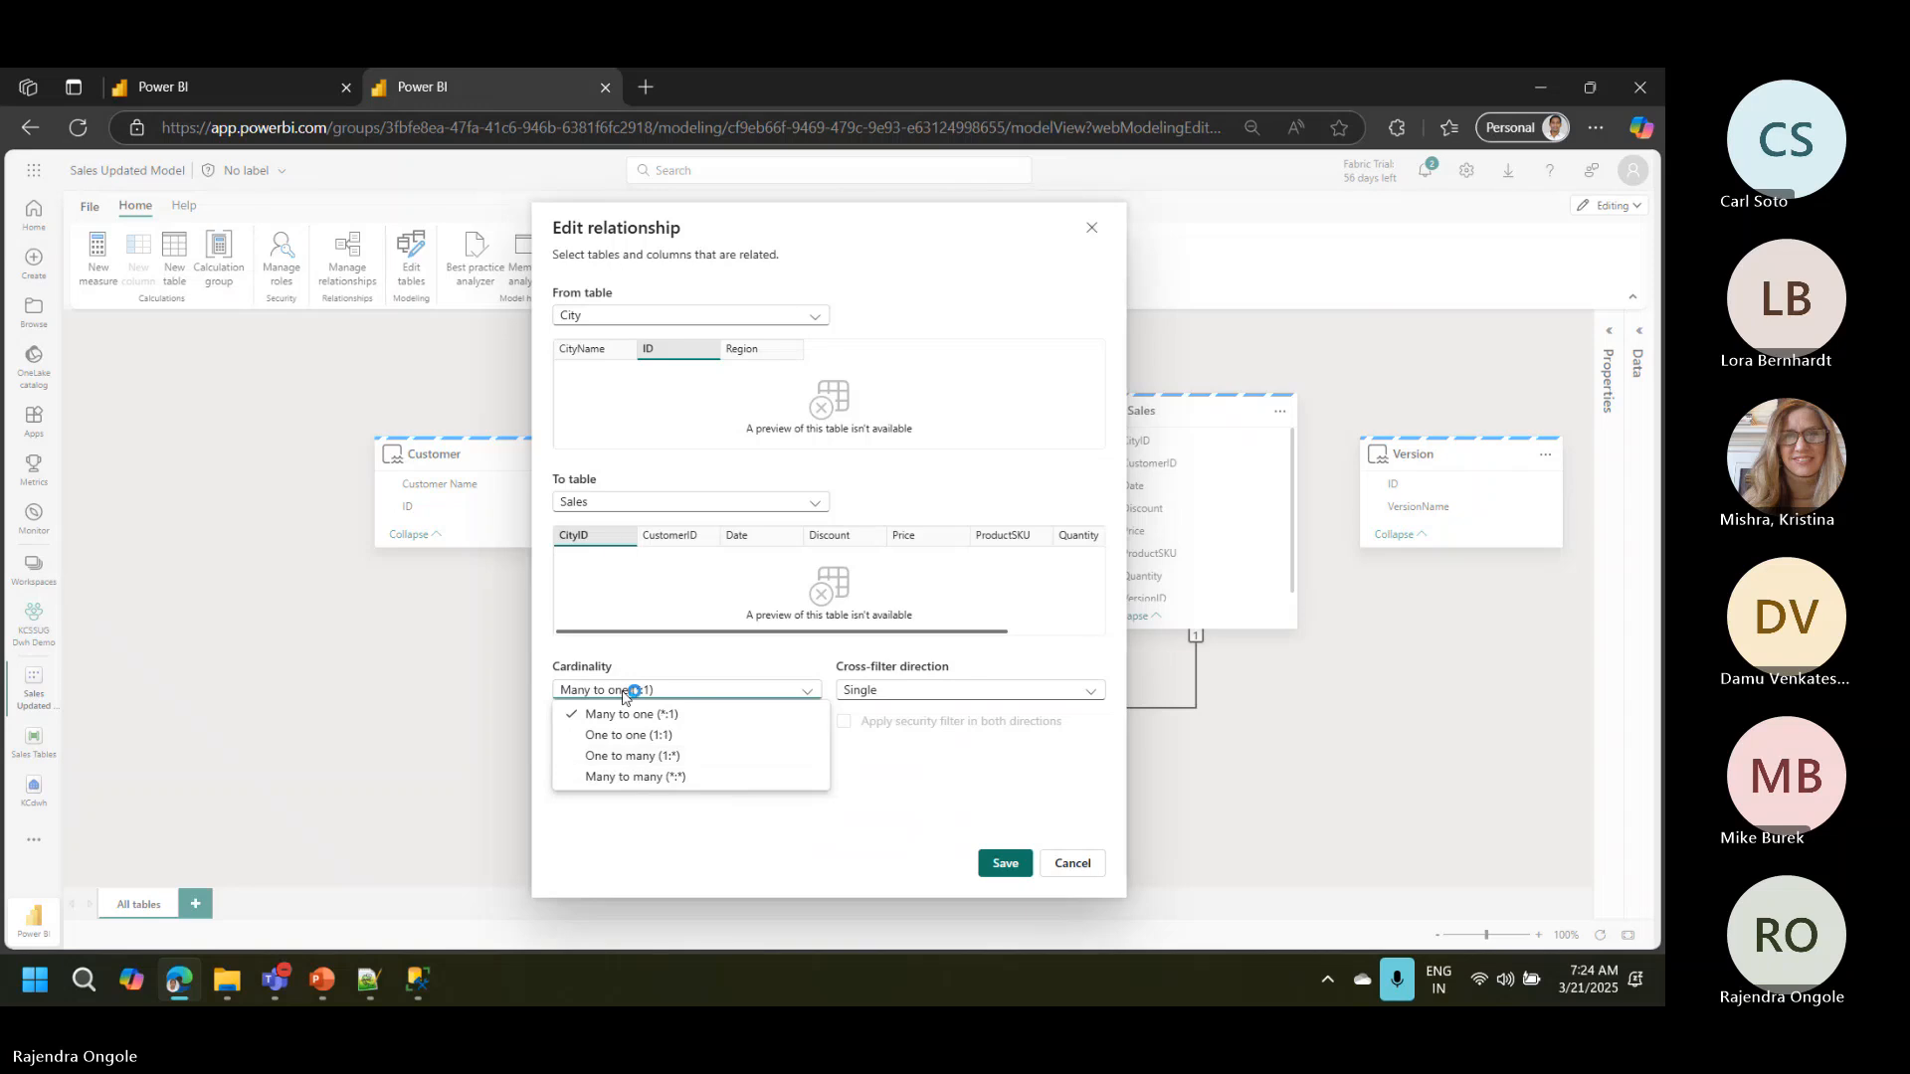
click(626, 756)
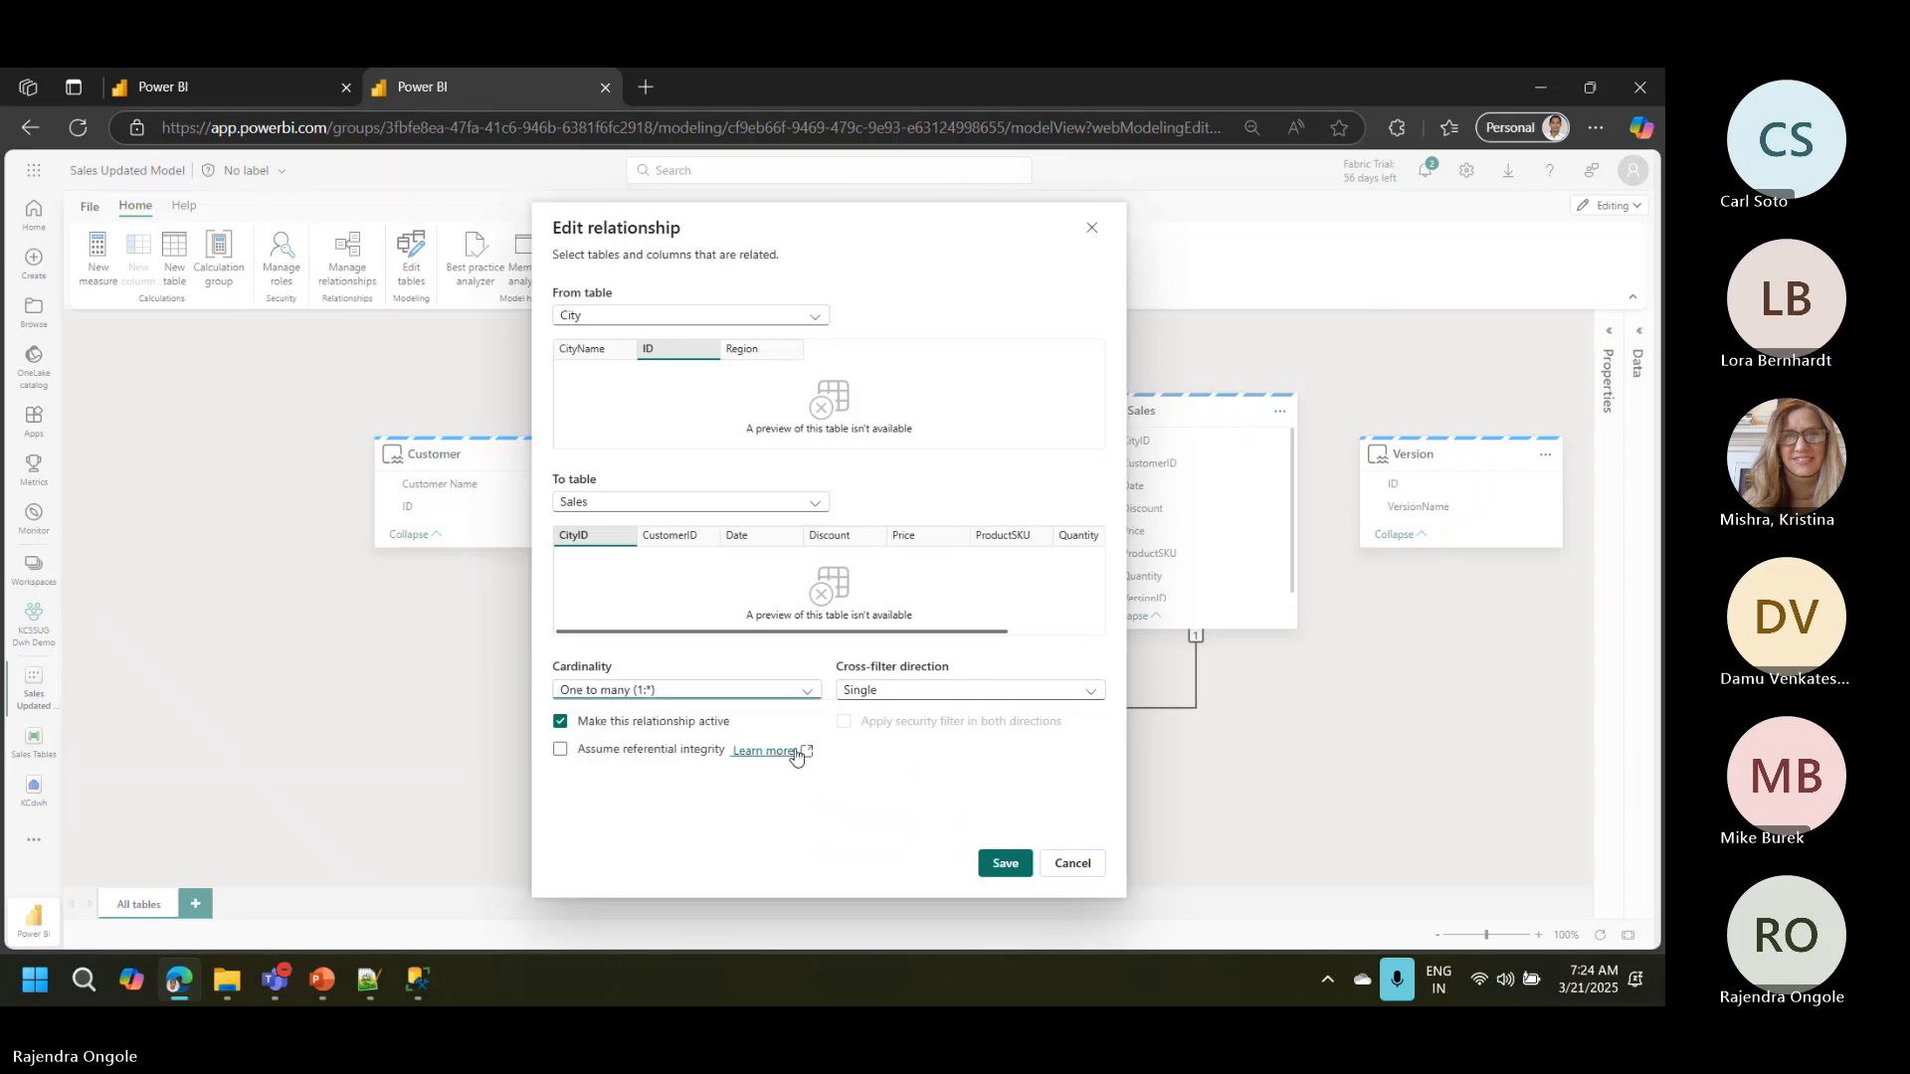
click(1002, 862)
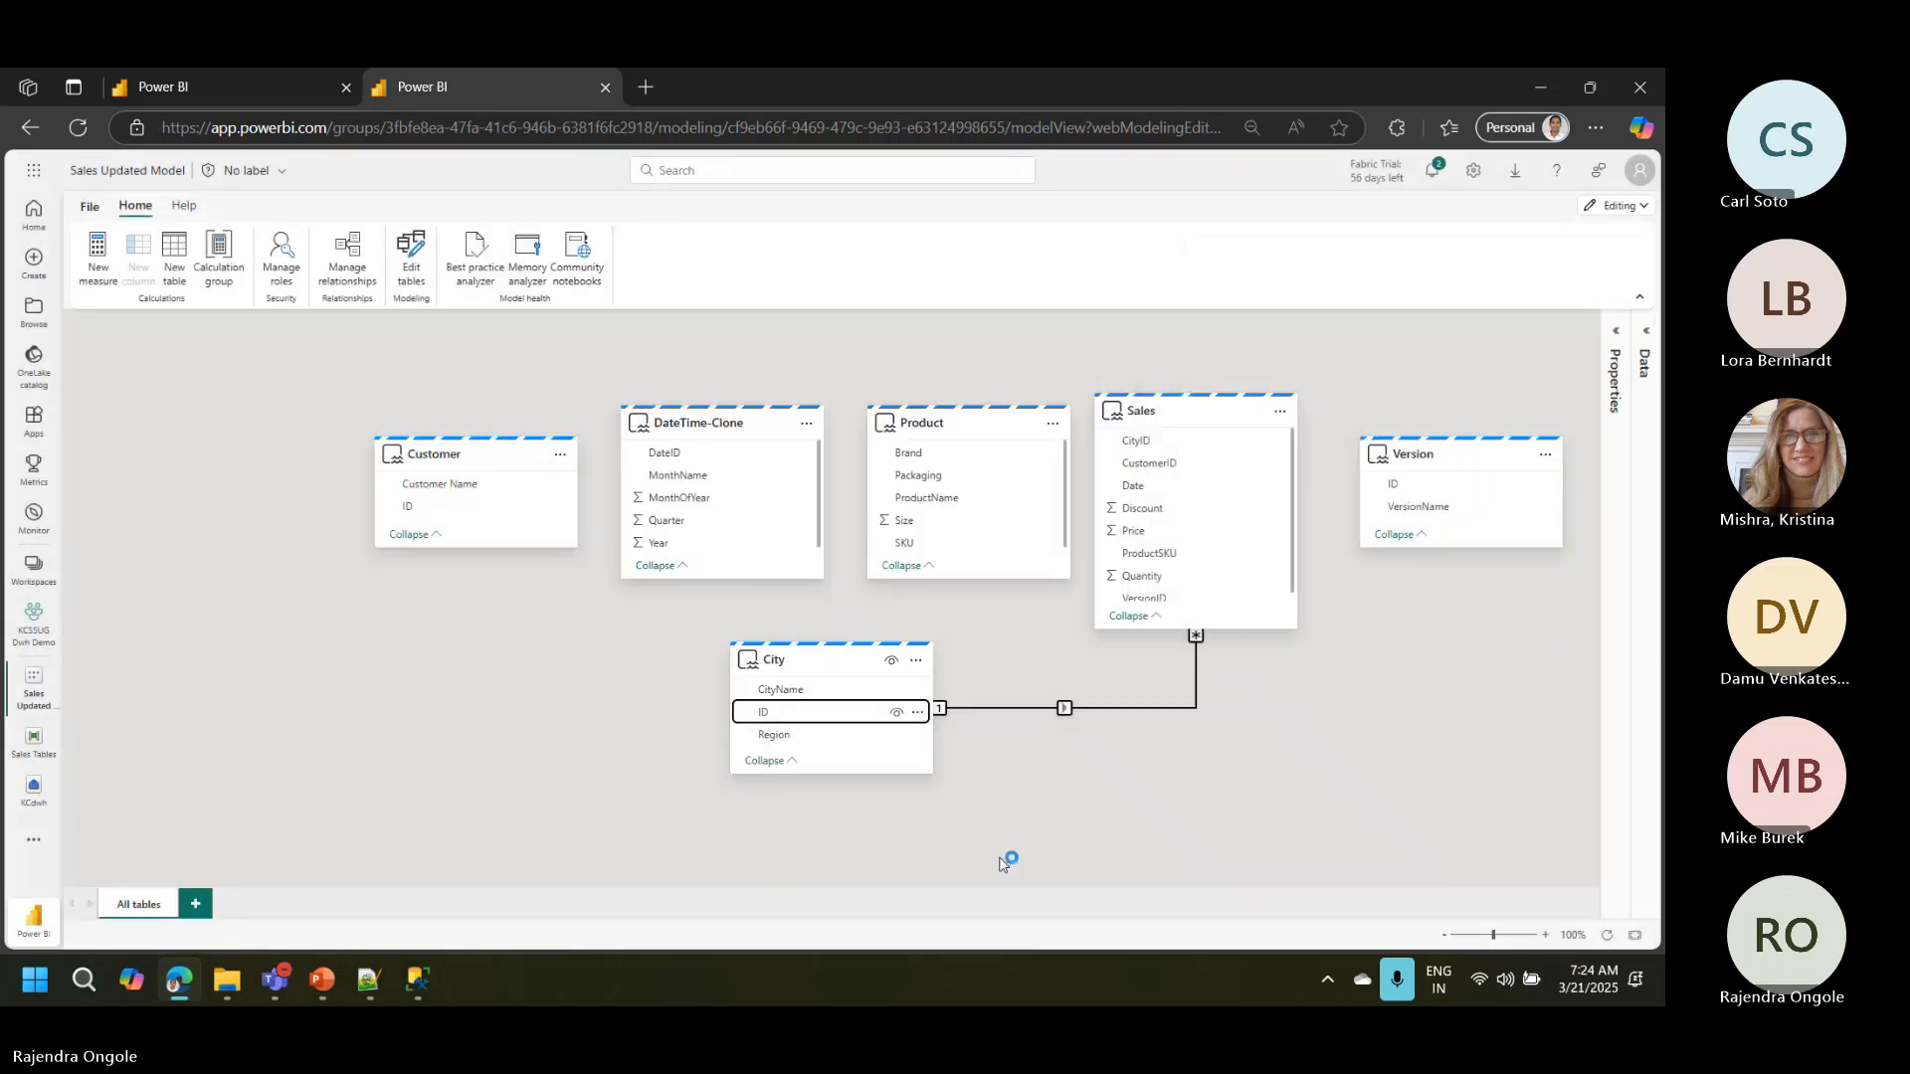
Step: Move the City and Version table cards further down the diagram and shift the Sales card slightly up
drag(786, 662, 760, 725)
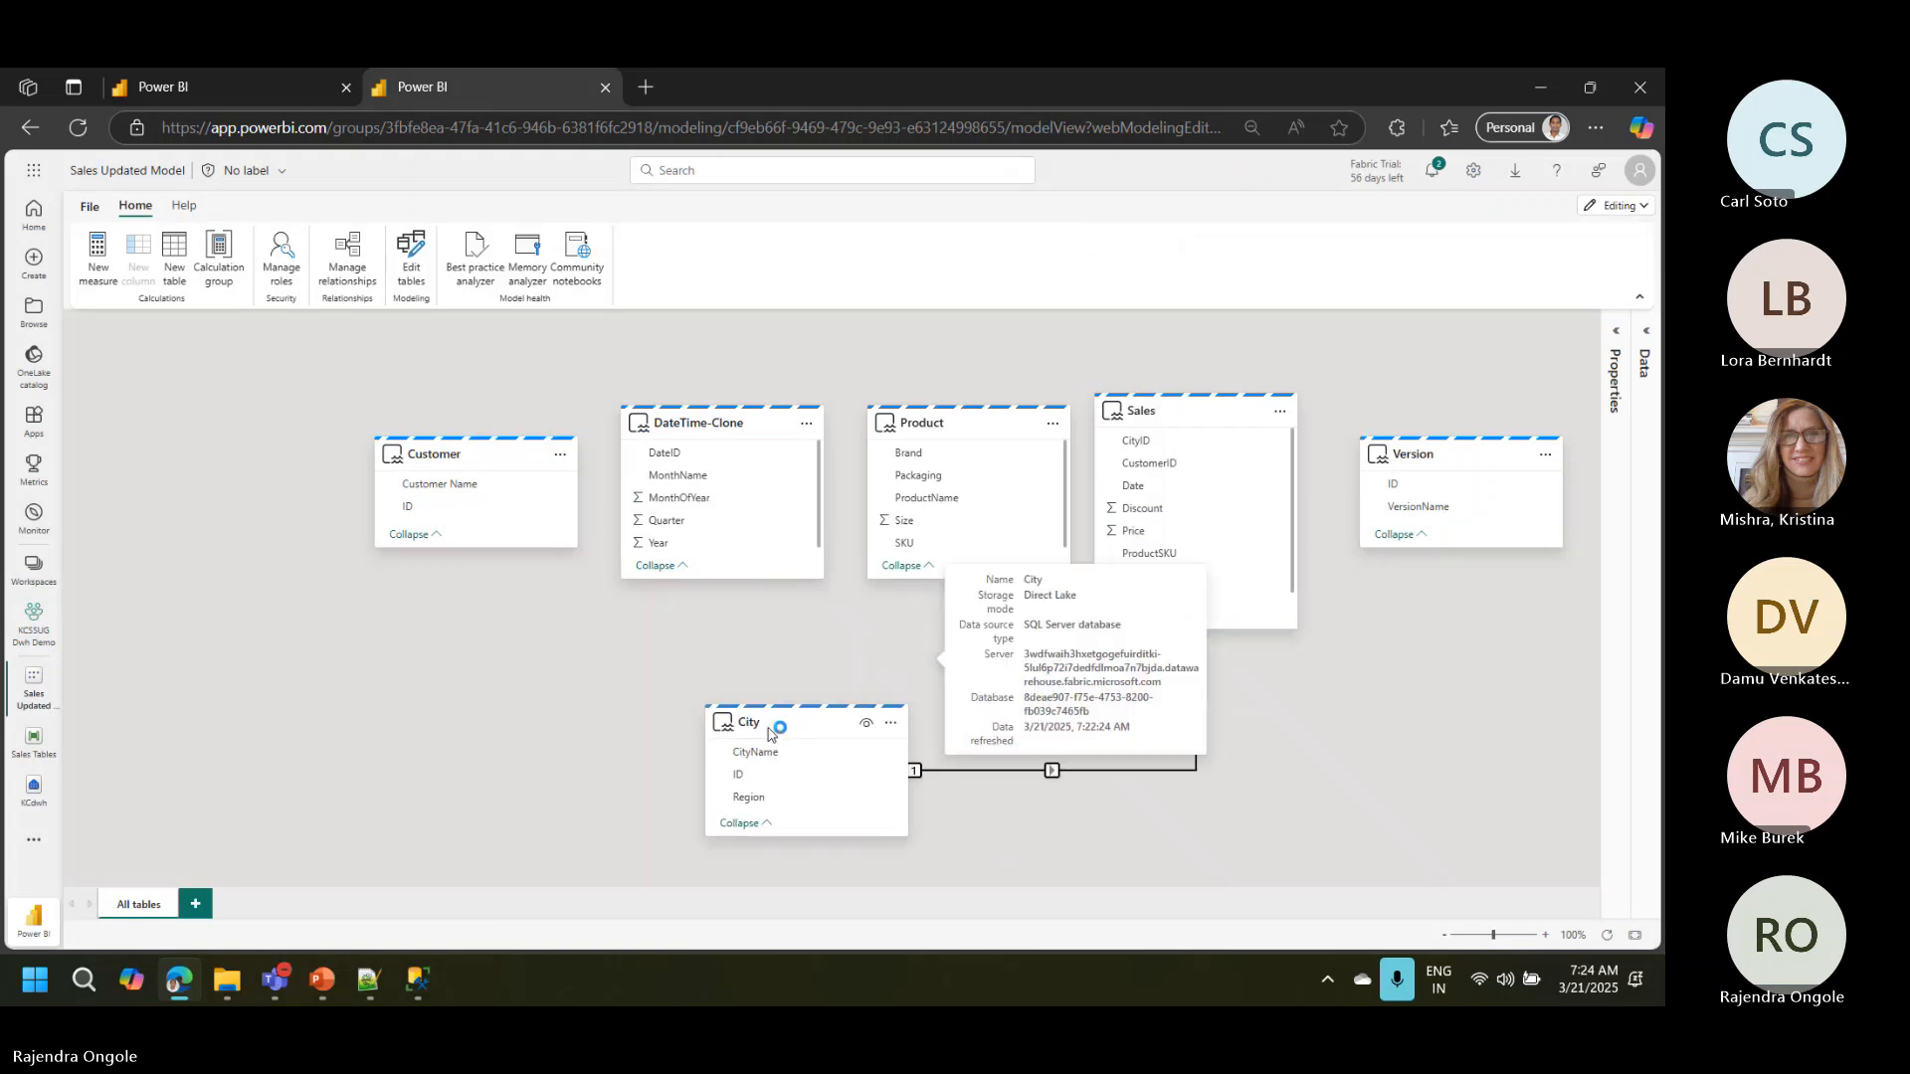
drag(1405, 466, 1399, 583)
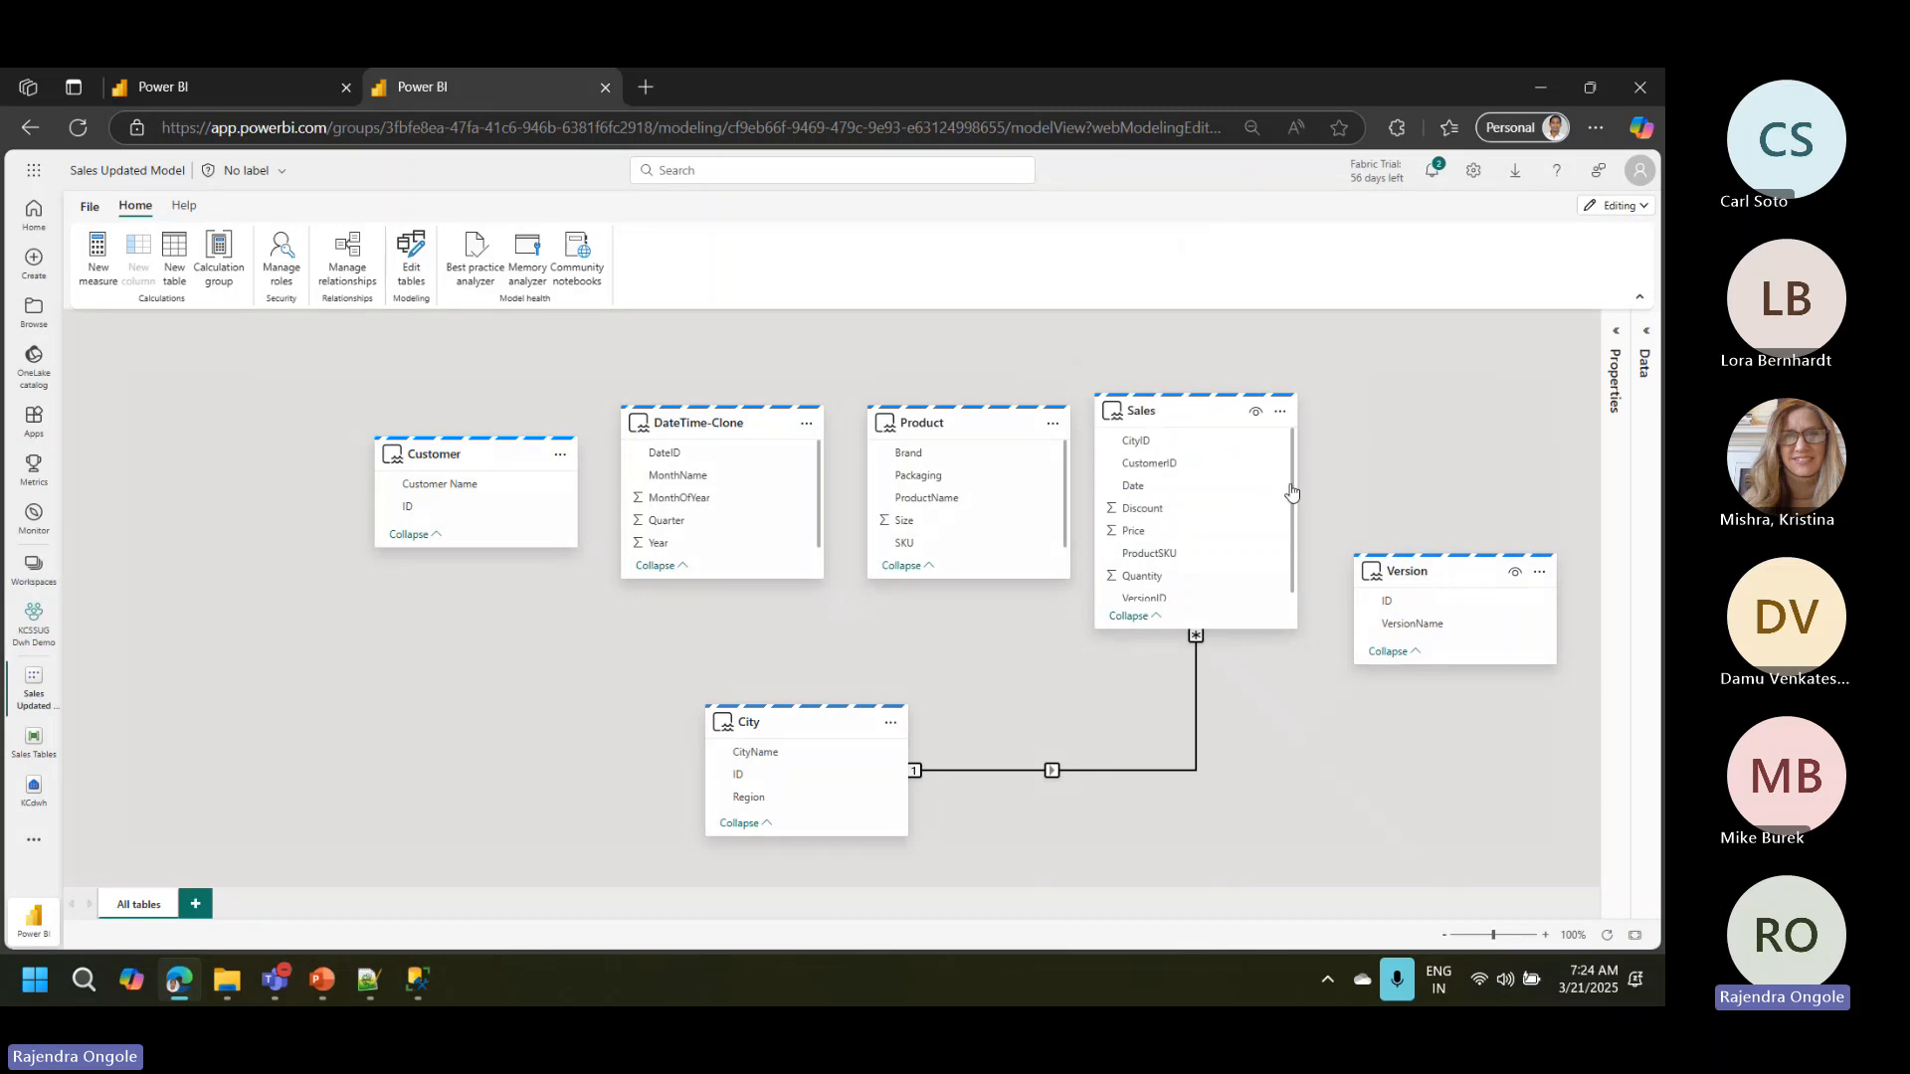
drag(1185, 418, 1181, 399)
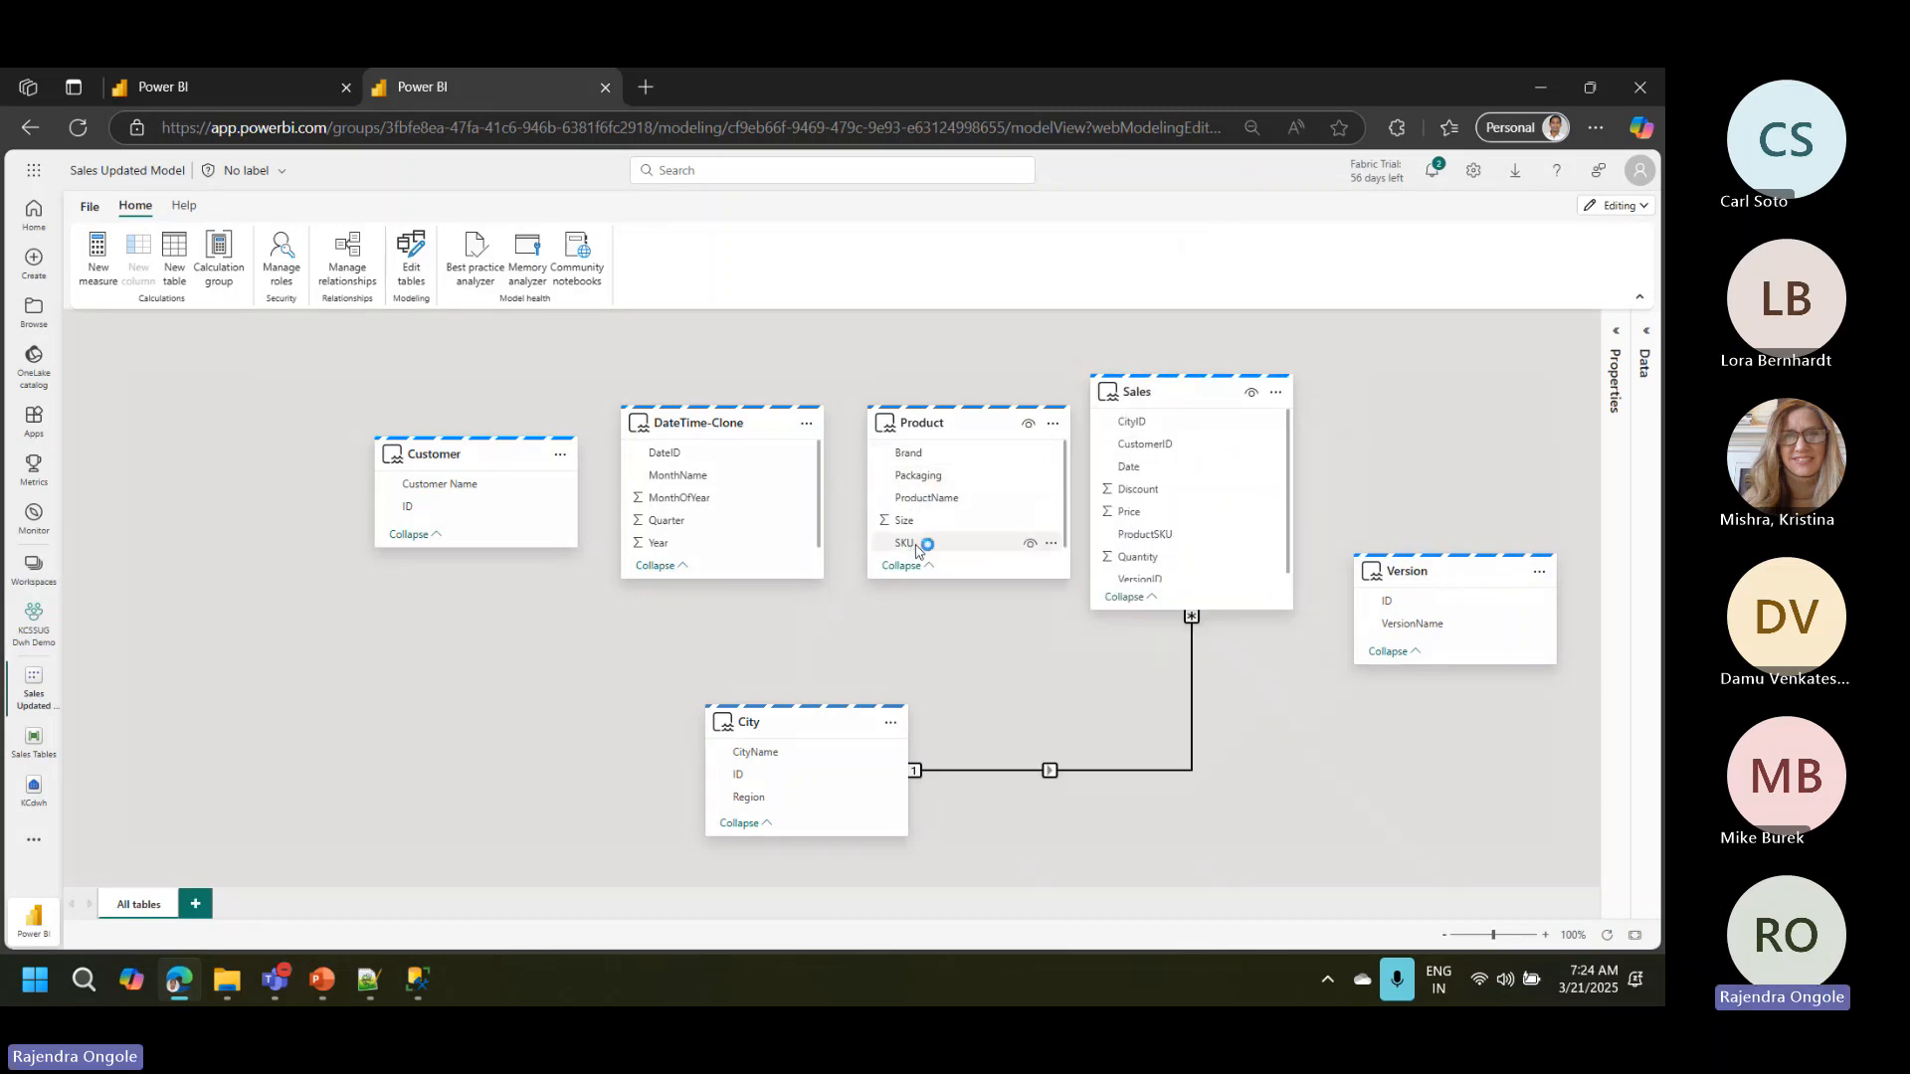
Step: Create a one-to-many relationship from Product SKU to Sales ProductSKU and move the Product card down to just above the City card
drag(925, 543, 1144, 542)
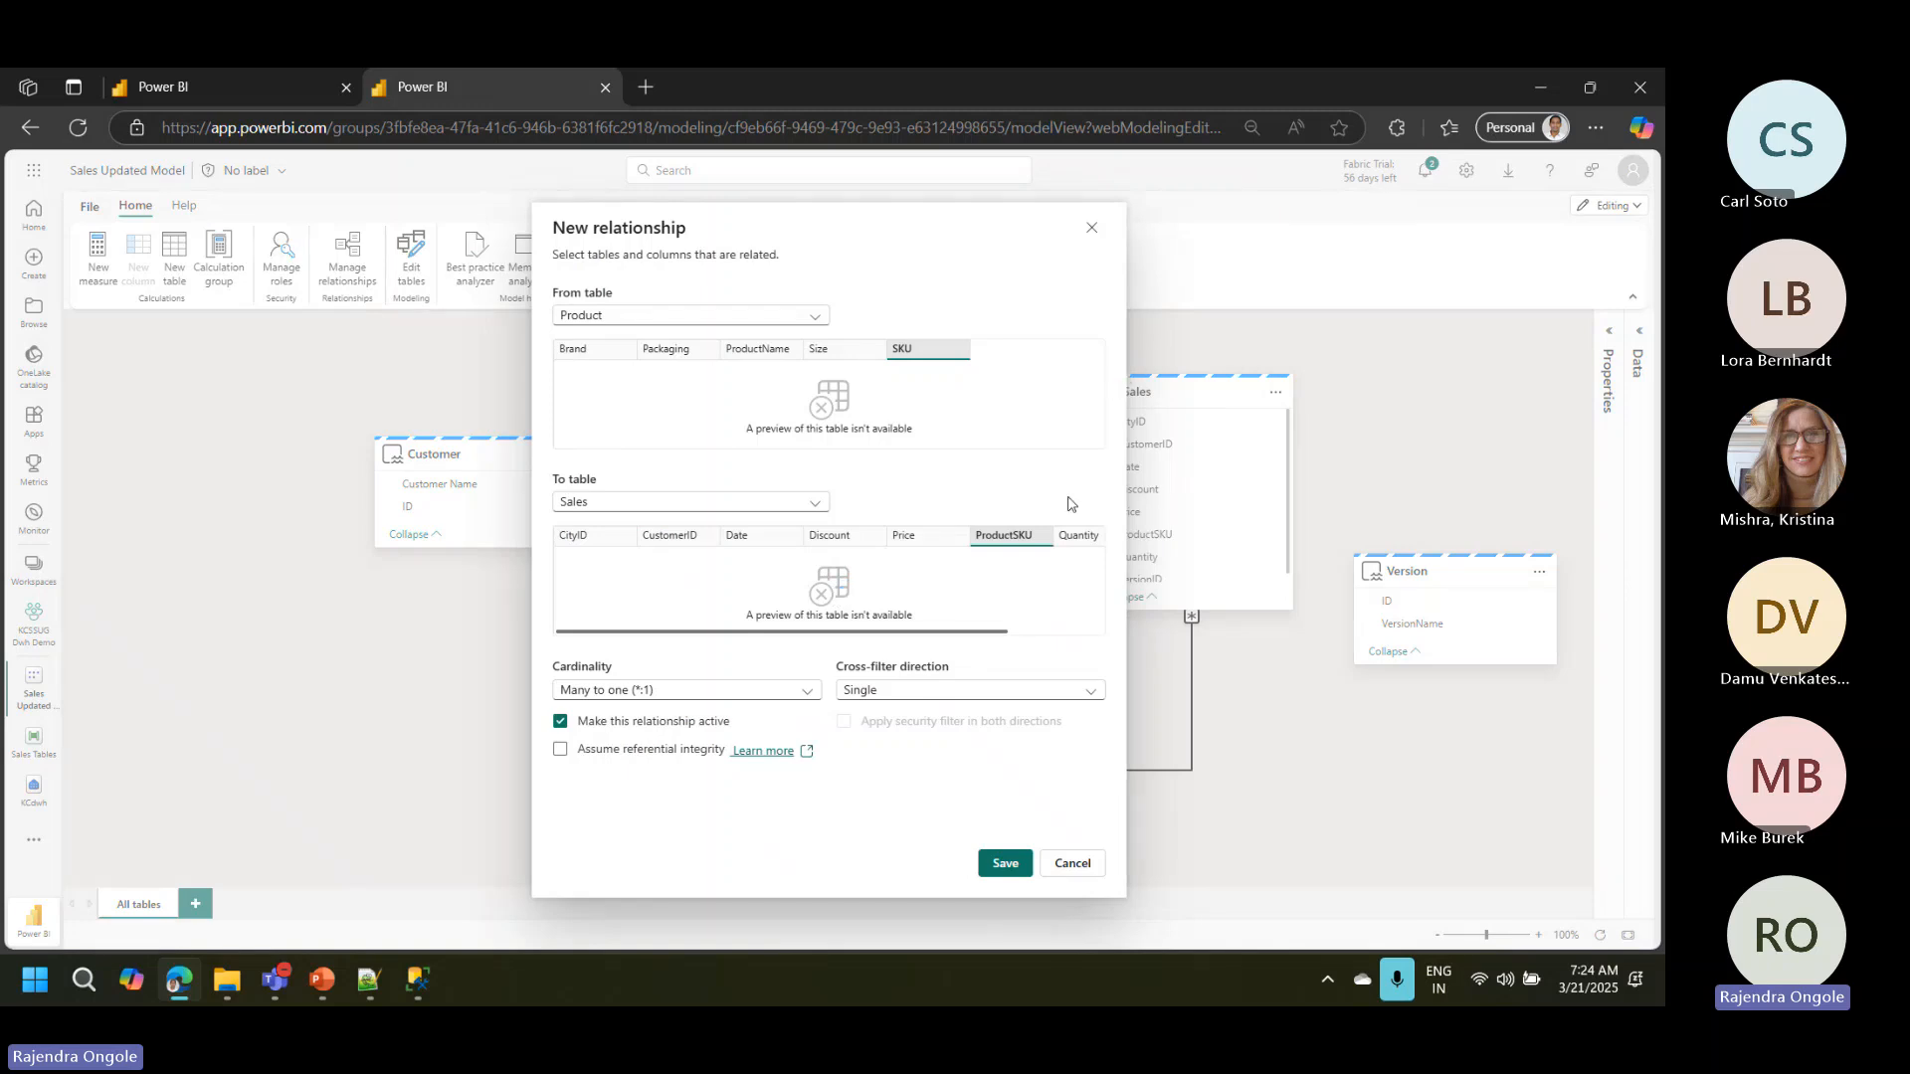
click(665, 688)
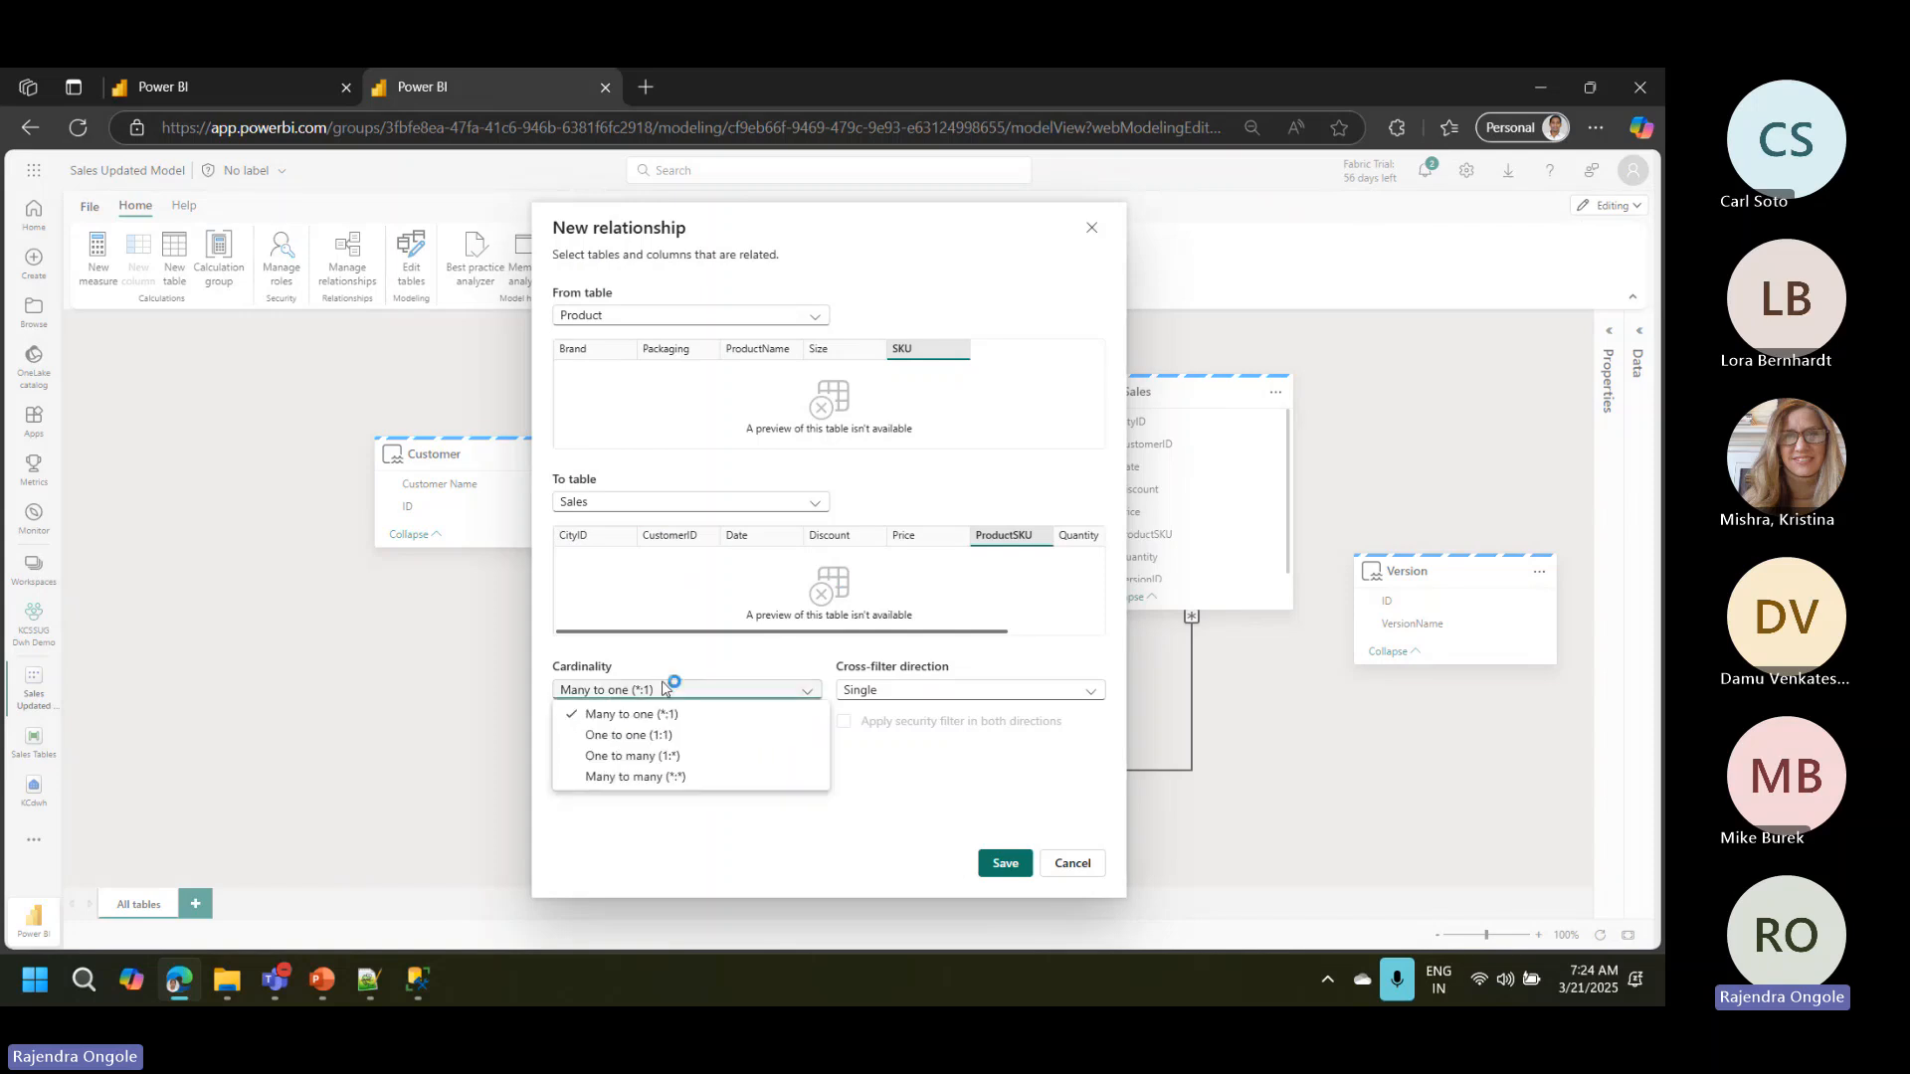
click(1002, 864)
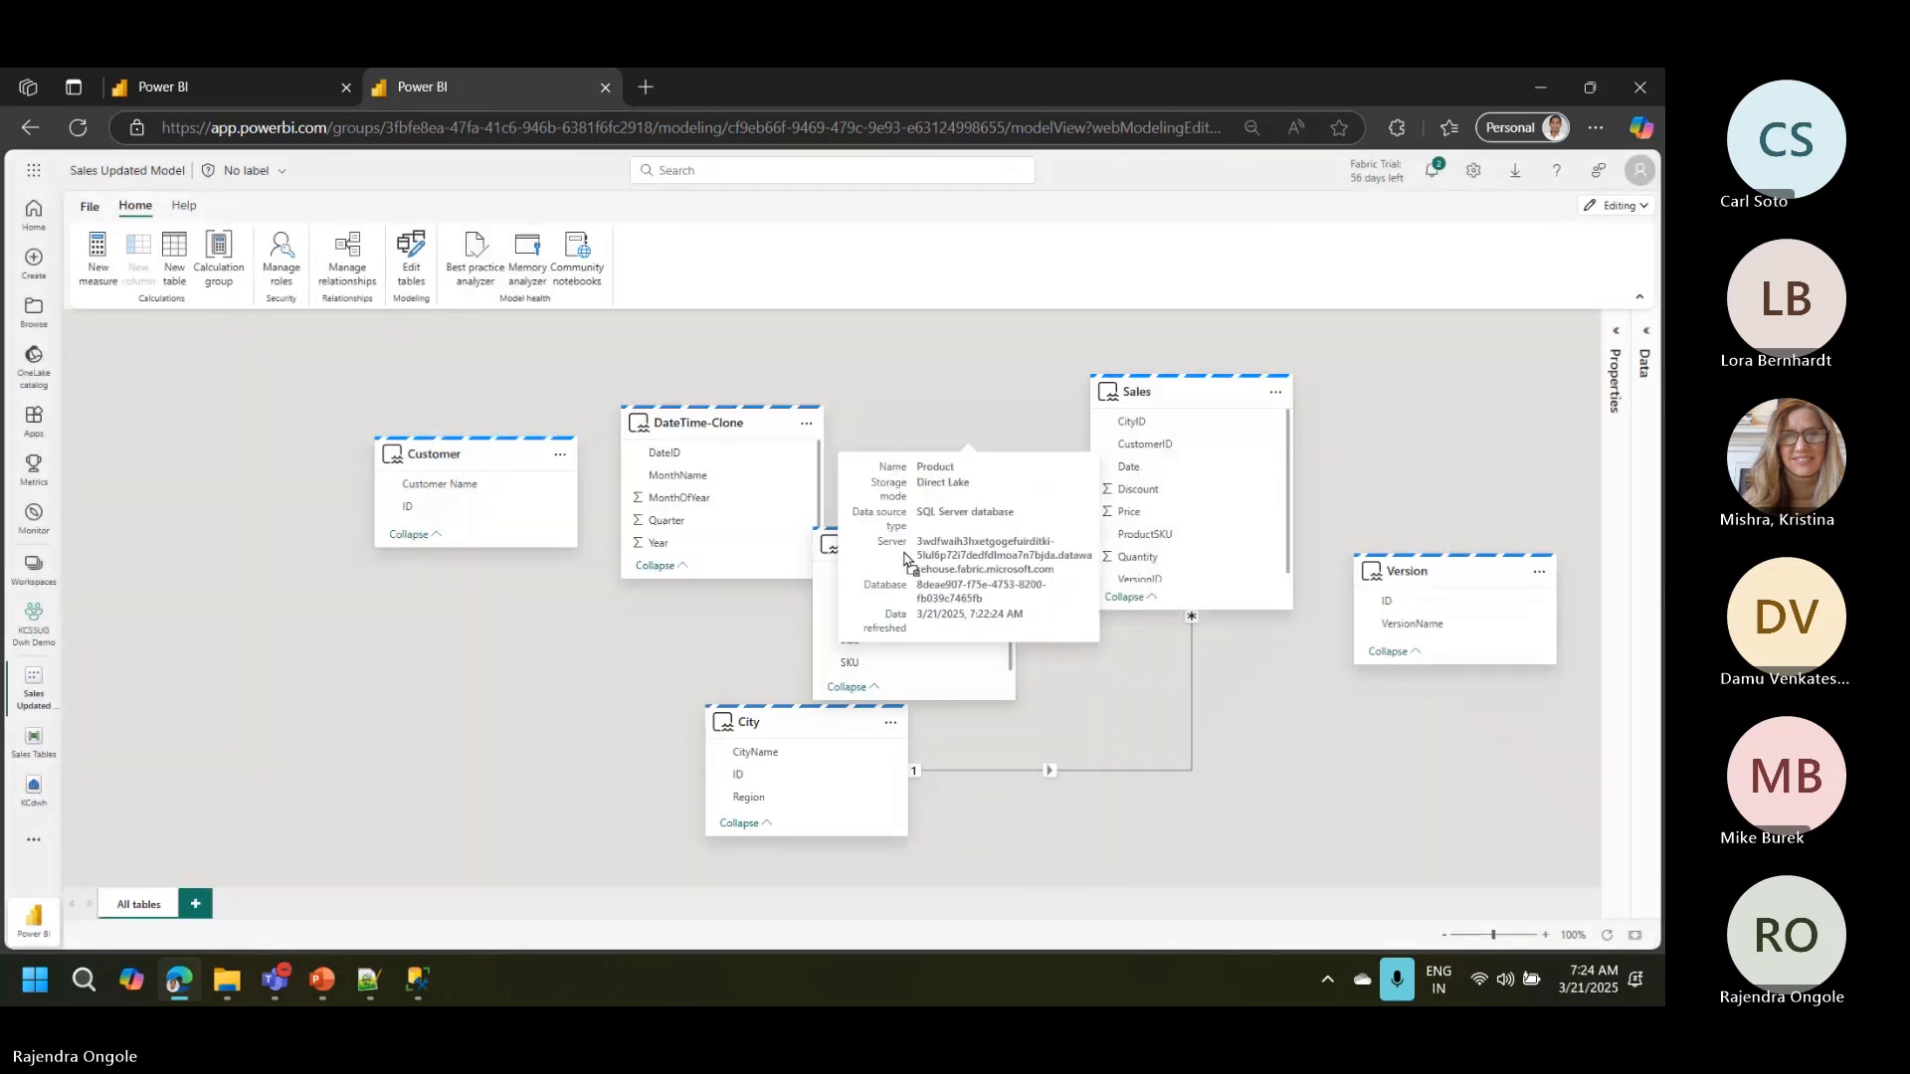
drag(961, 436, 904, 557)
Step: Move the DateTime-Clone card closer to Sales and create a one-to-many relationship from its DateID to Sales Date
click(731, 418)
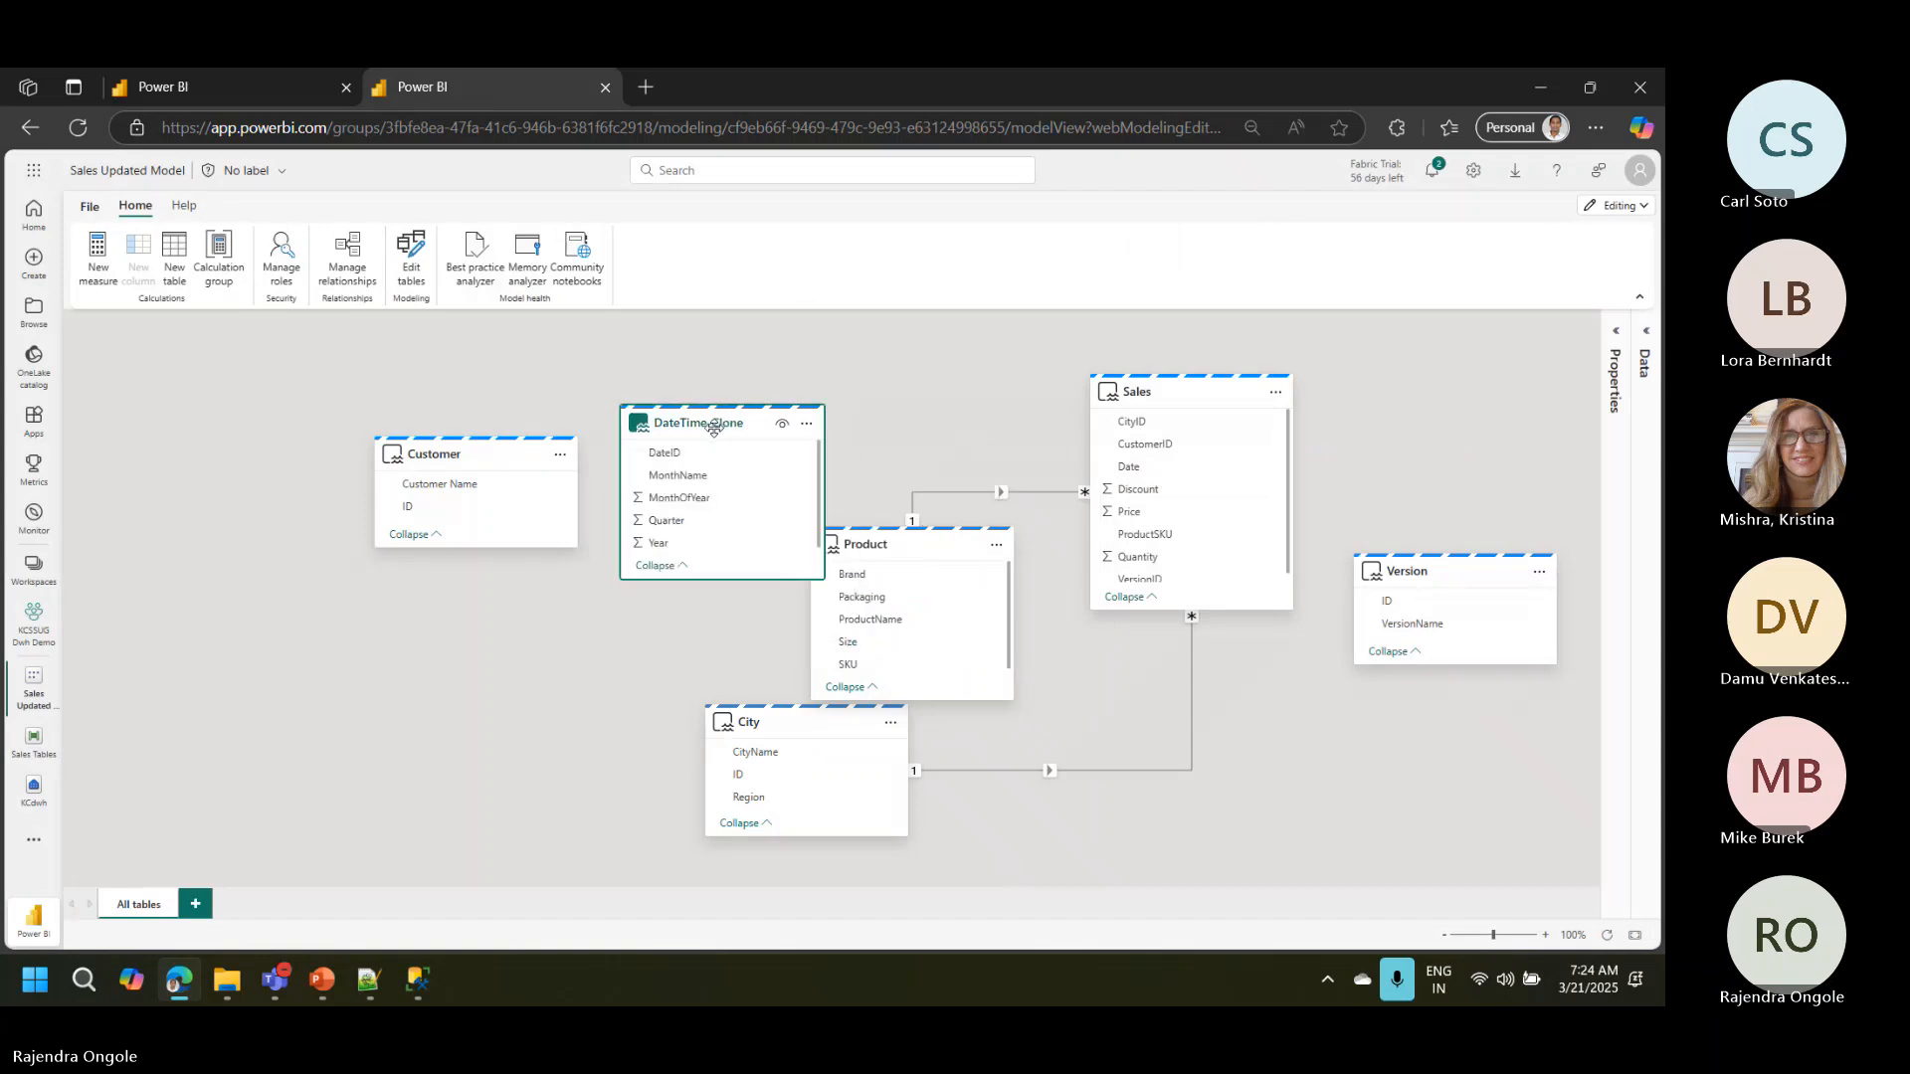
mouse_move(732, 417)
mouse_down()
mouse_move(820, 387)
mouse_move(1024, 532)
mouse_move(1139, 579)
mouse_move(1146, 474)
mouse_up()
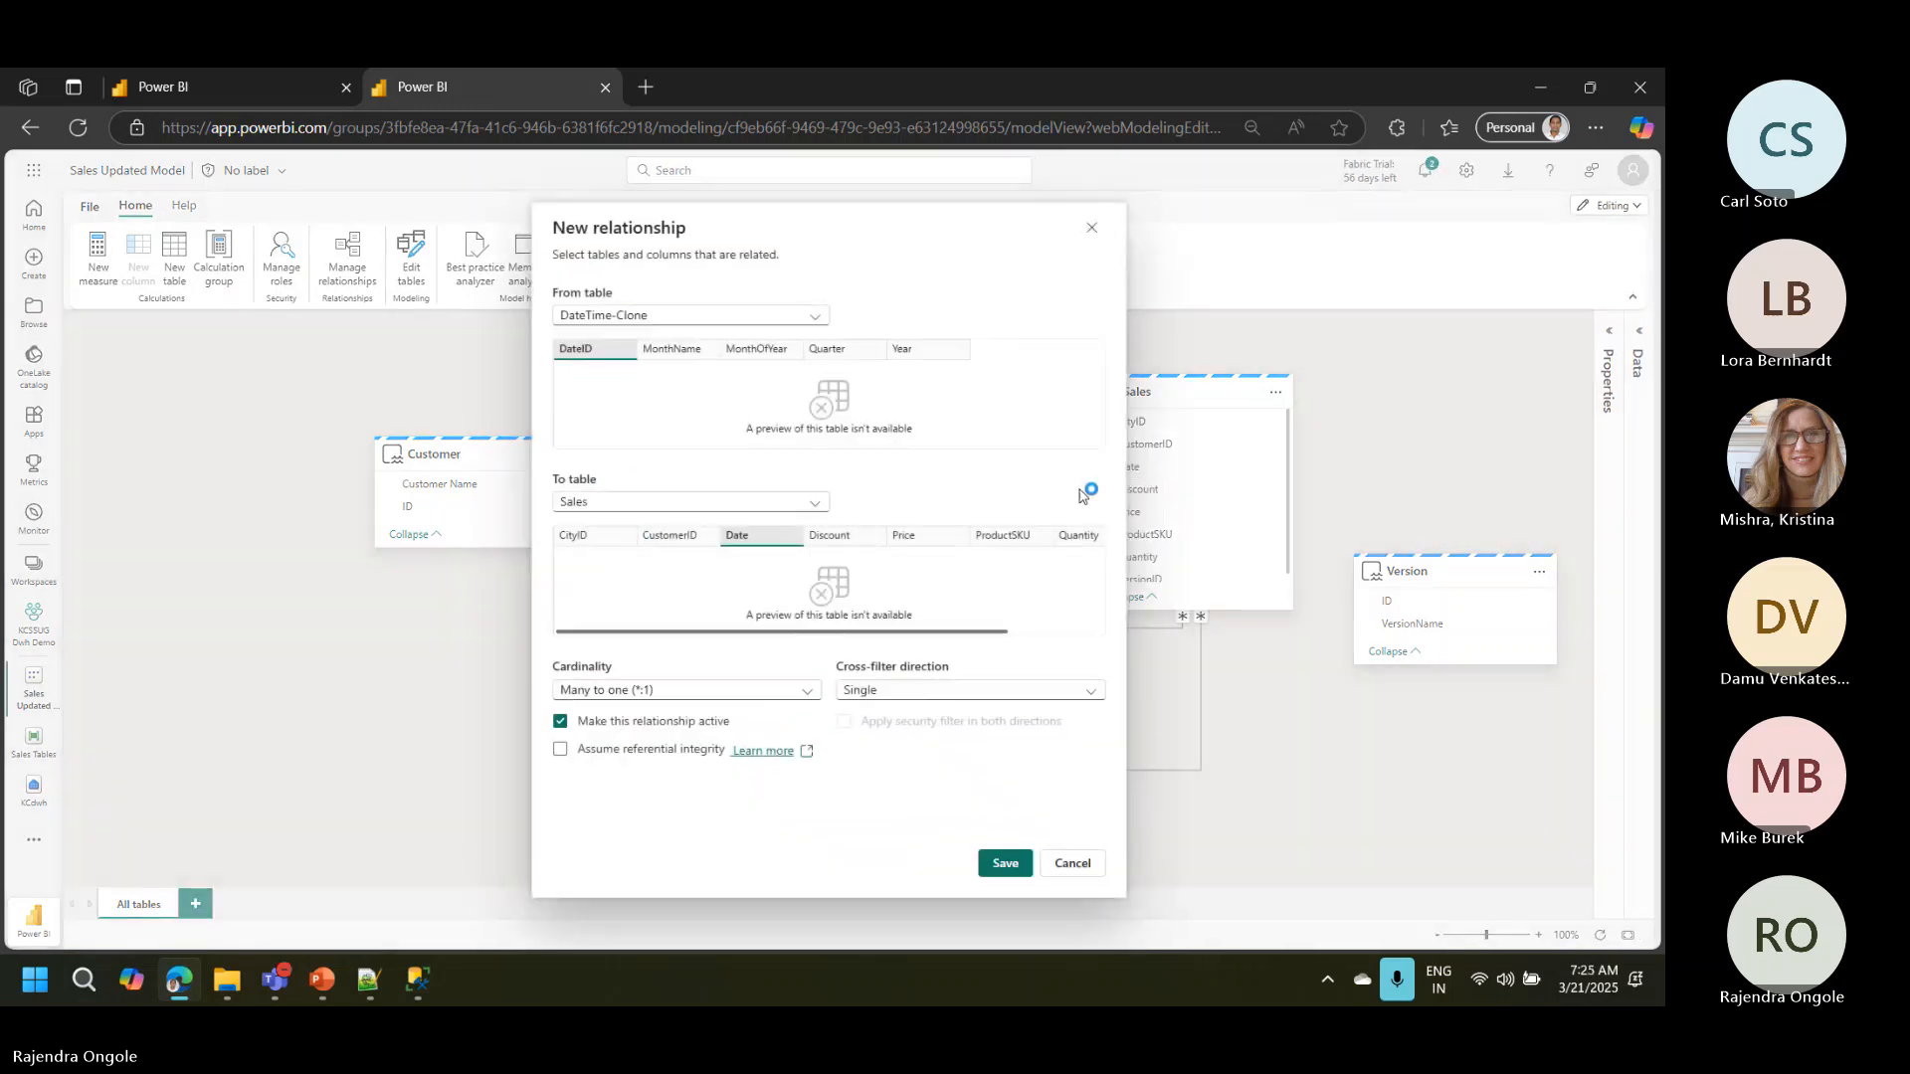
click(684, 694)
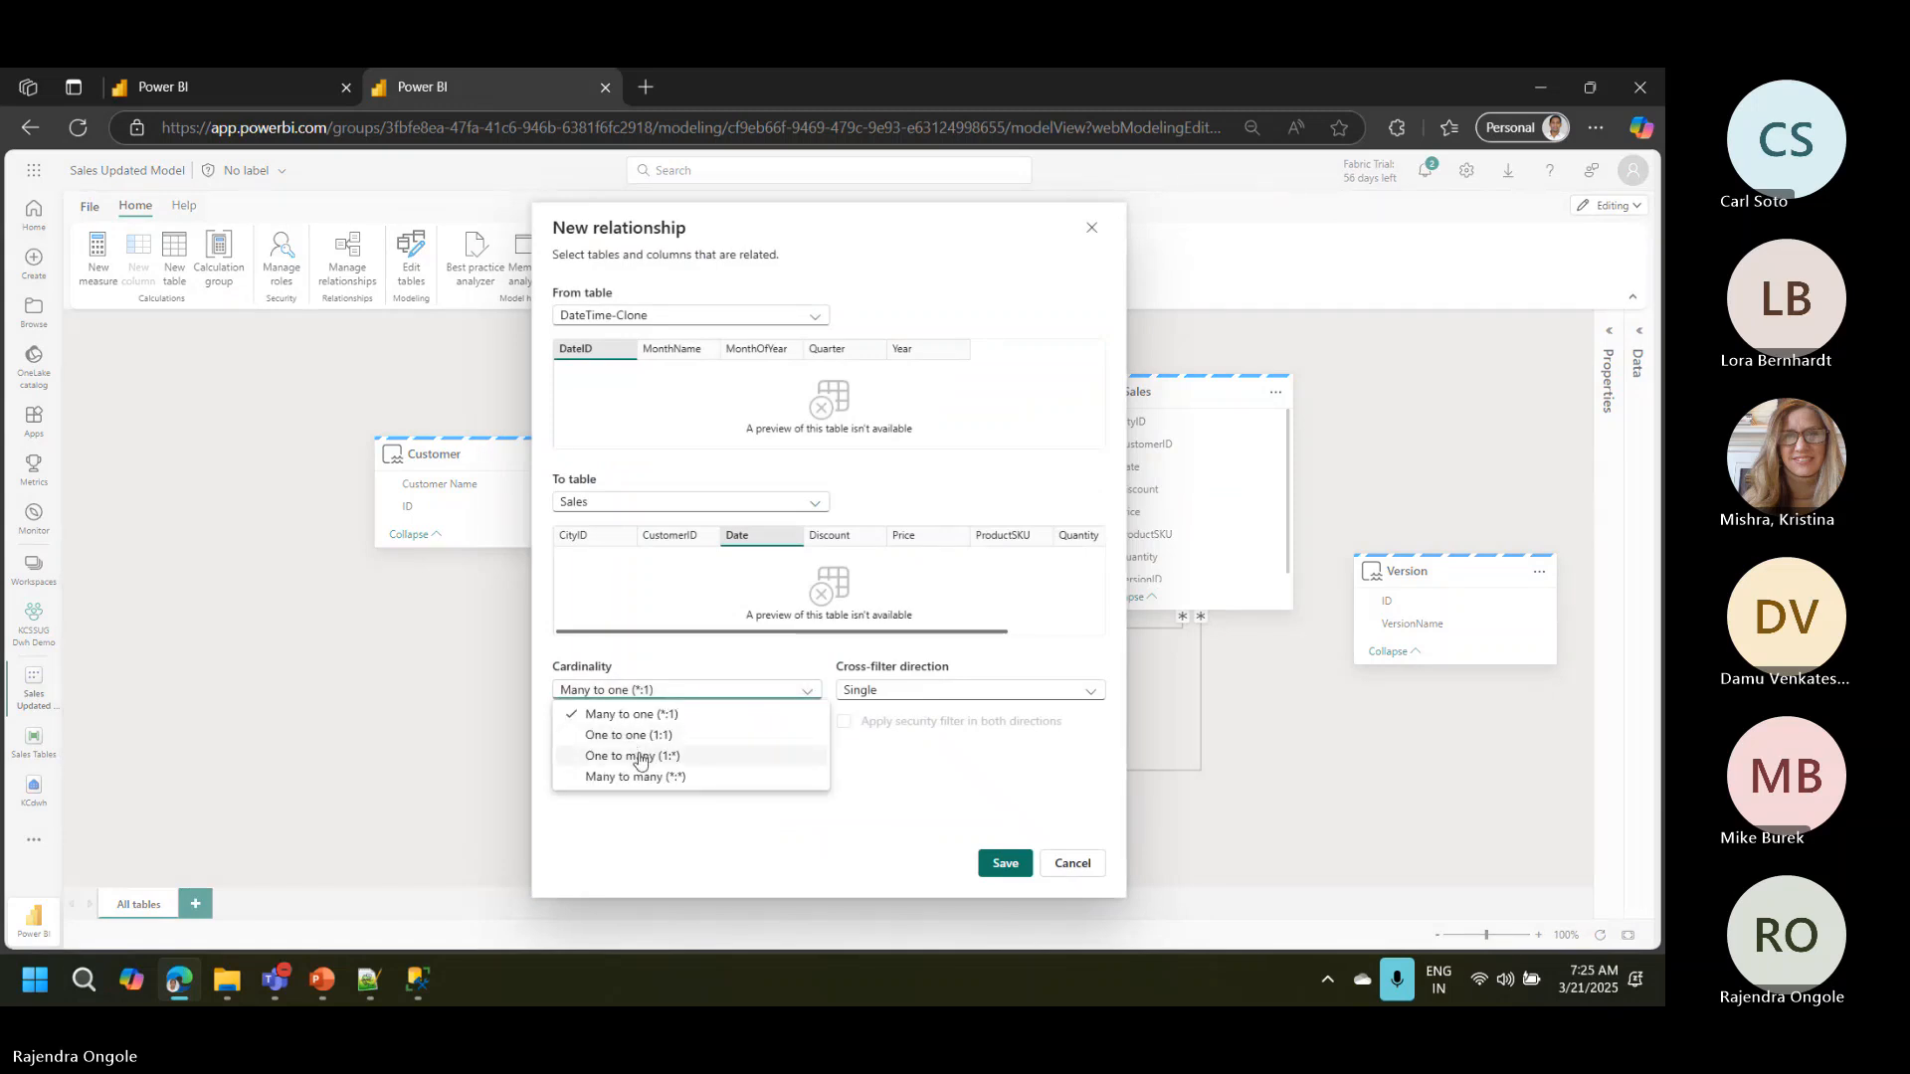
click(640, 758)
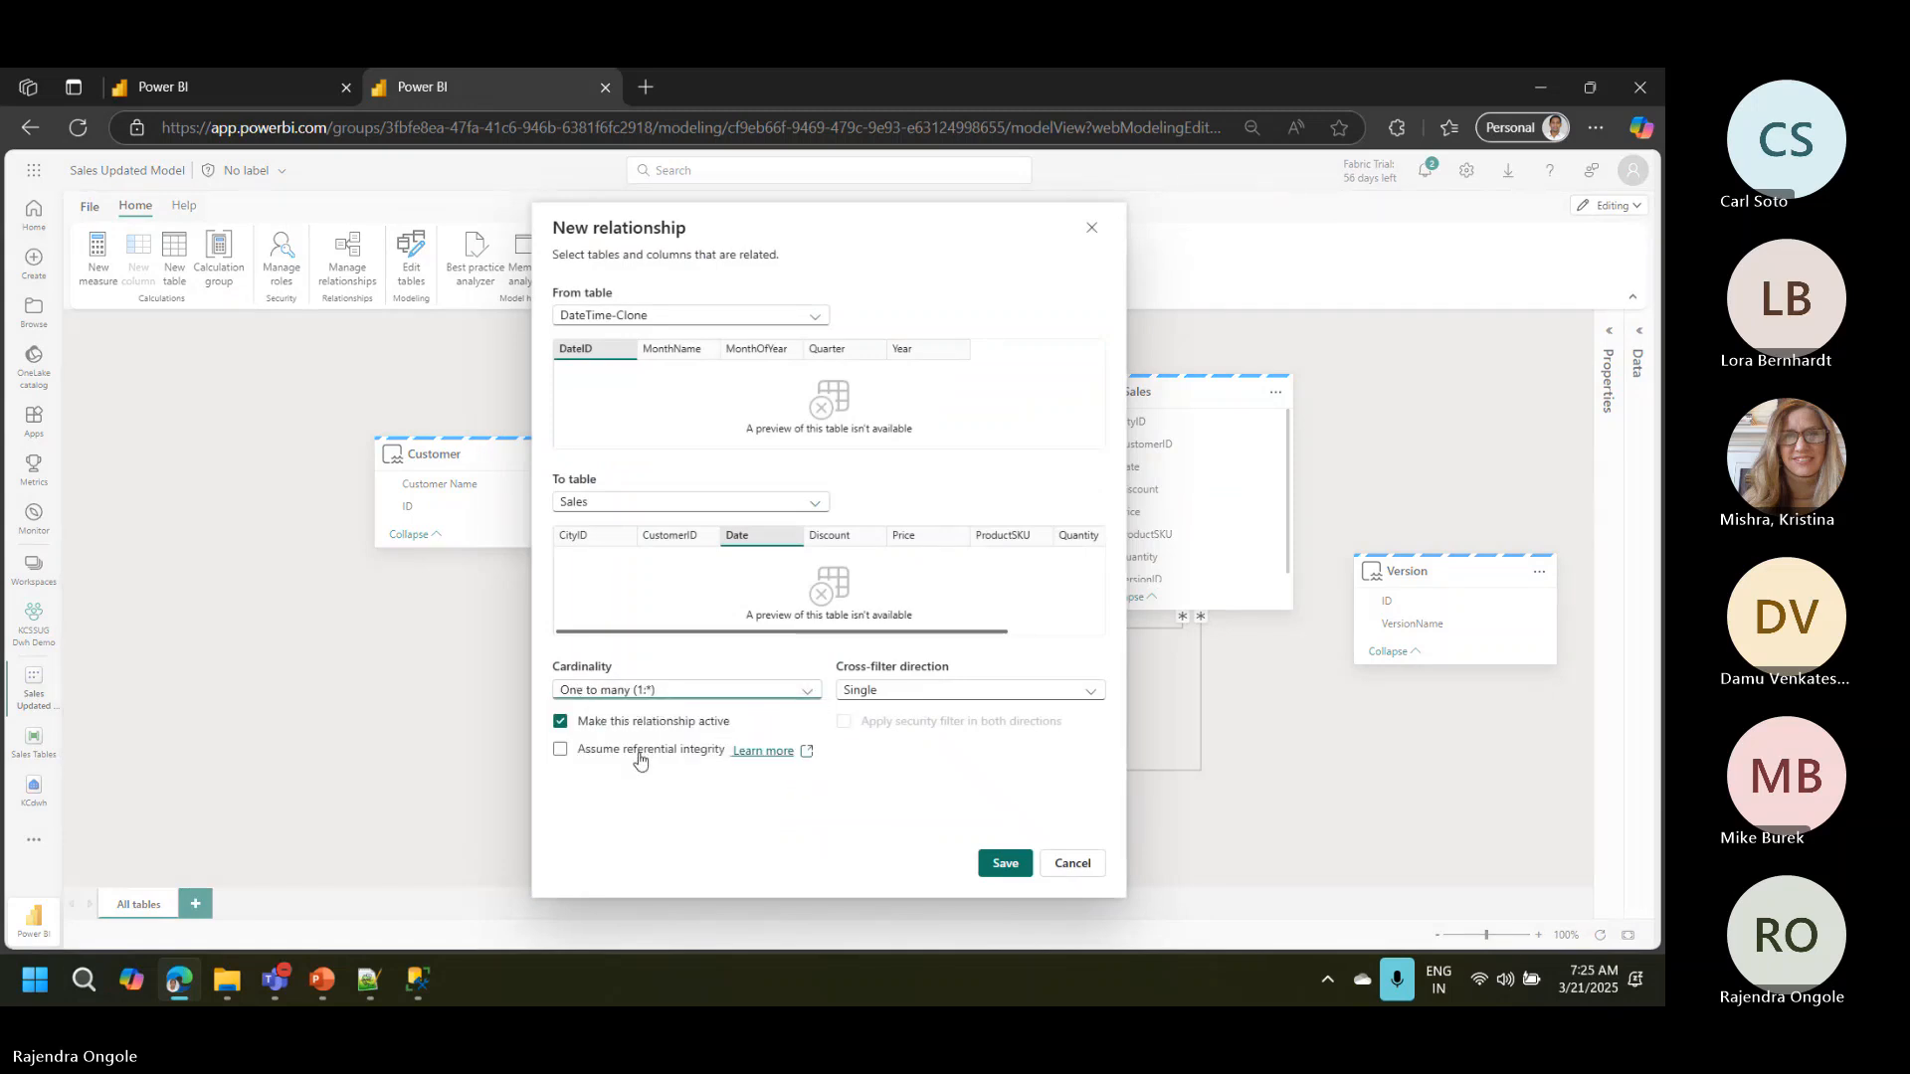
click(1007, 874)
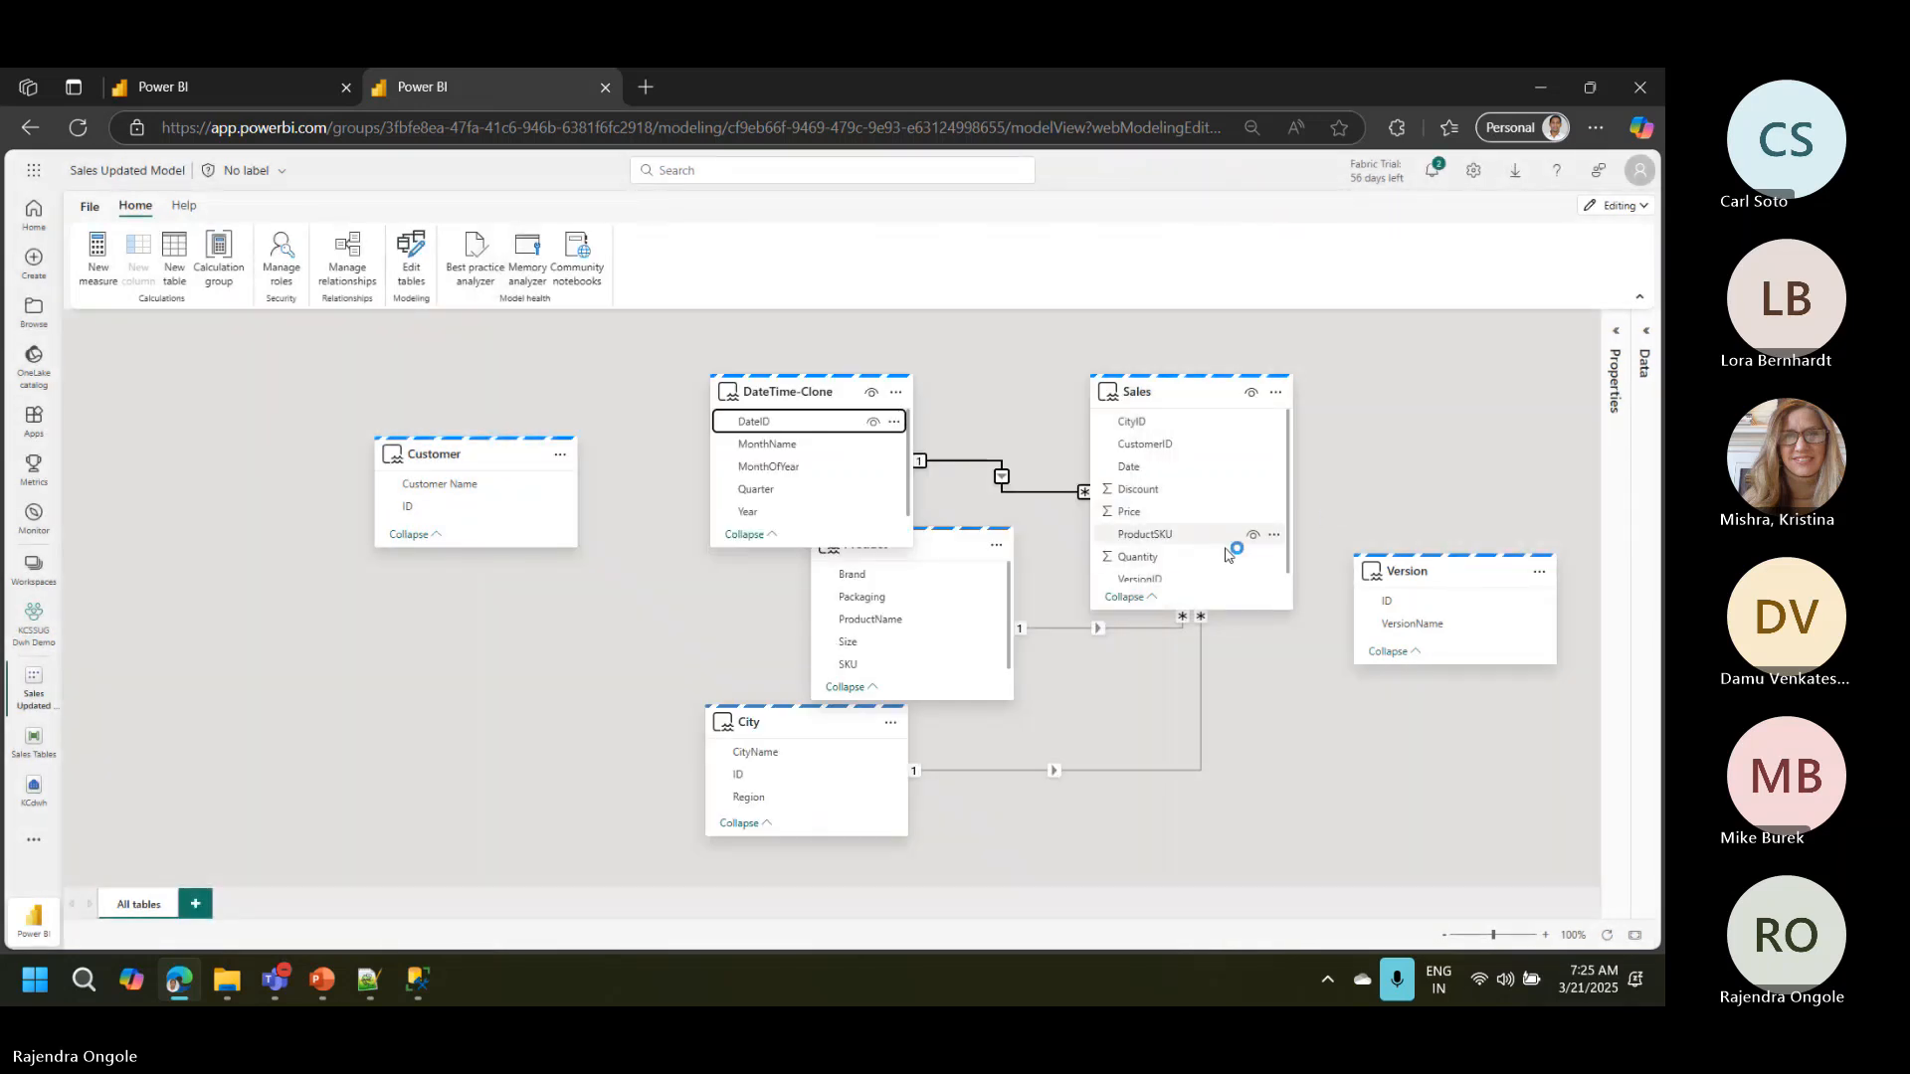
Step: Create a many-to-one relationship from Sales VersionID to Version ID and place the Customer card below the Version card
drag(1142, 585, 1405, 604)
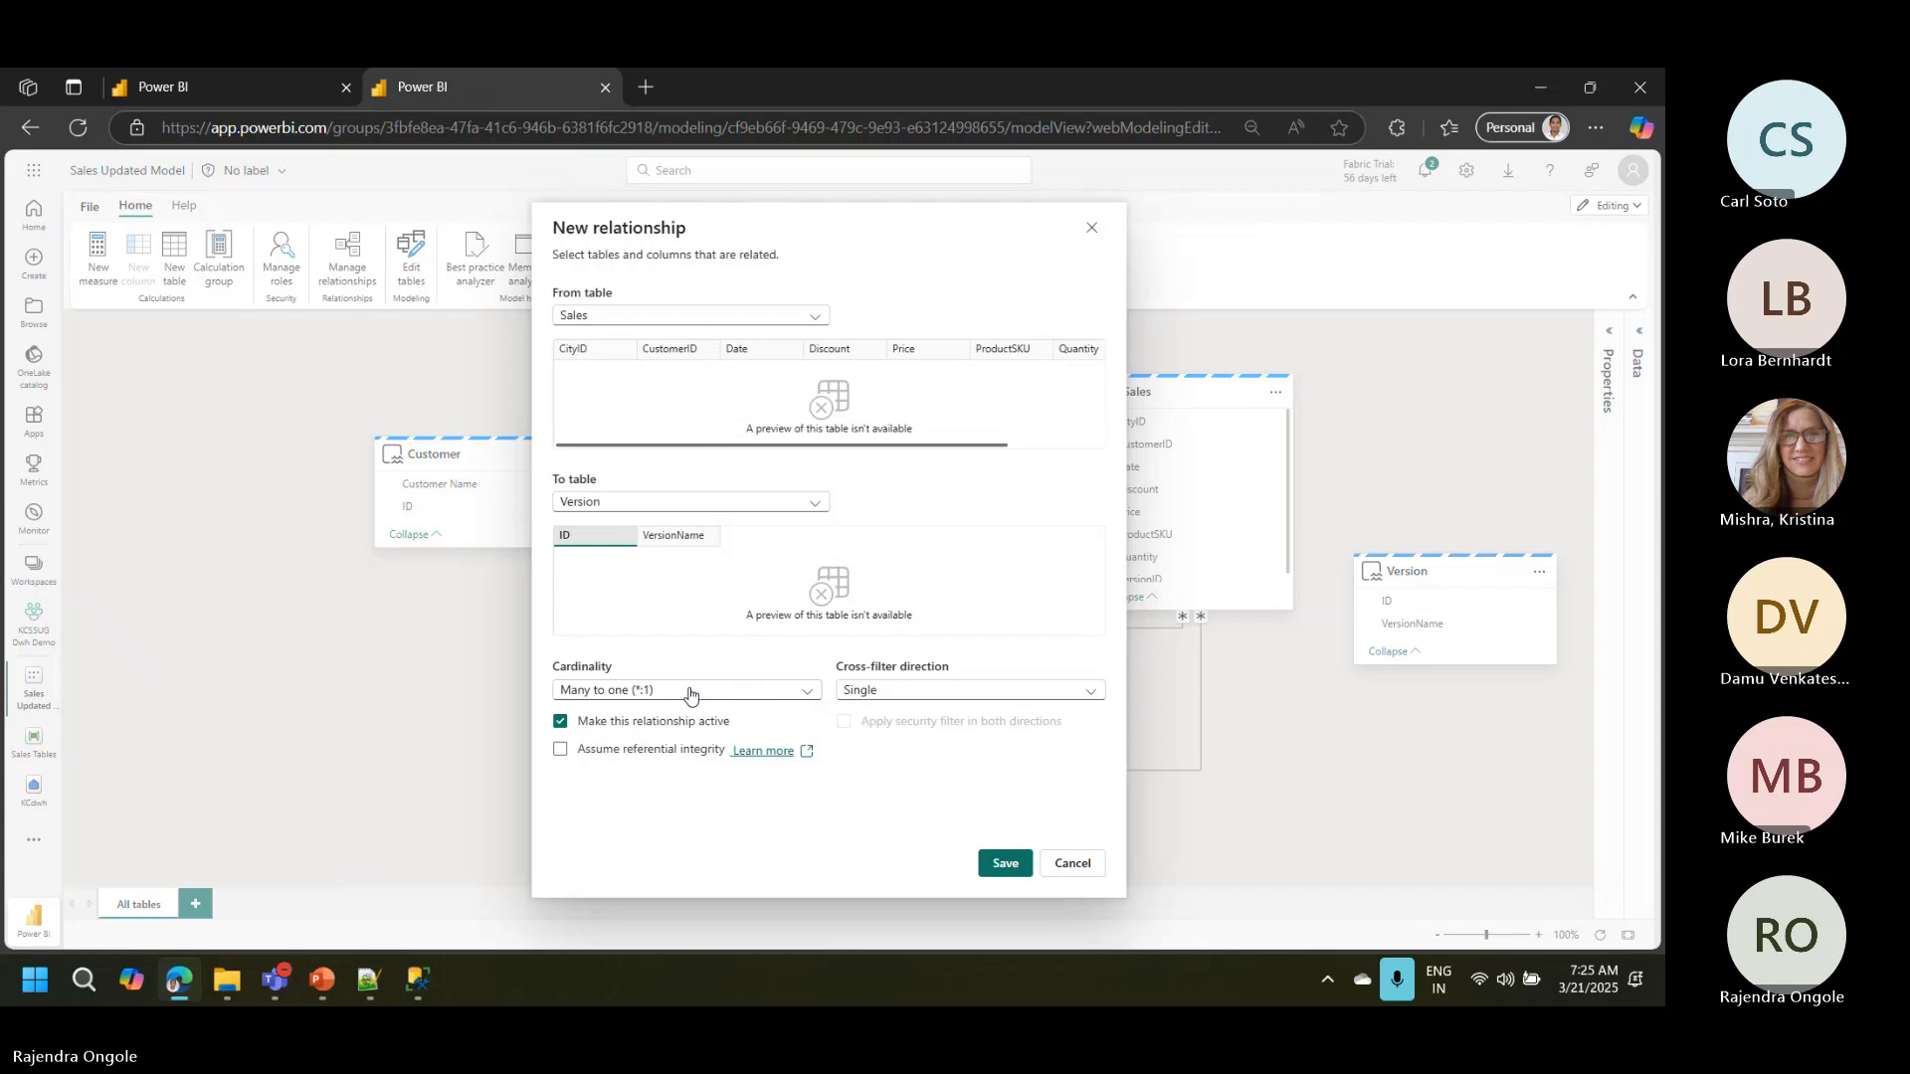
click(1021, 865)
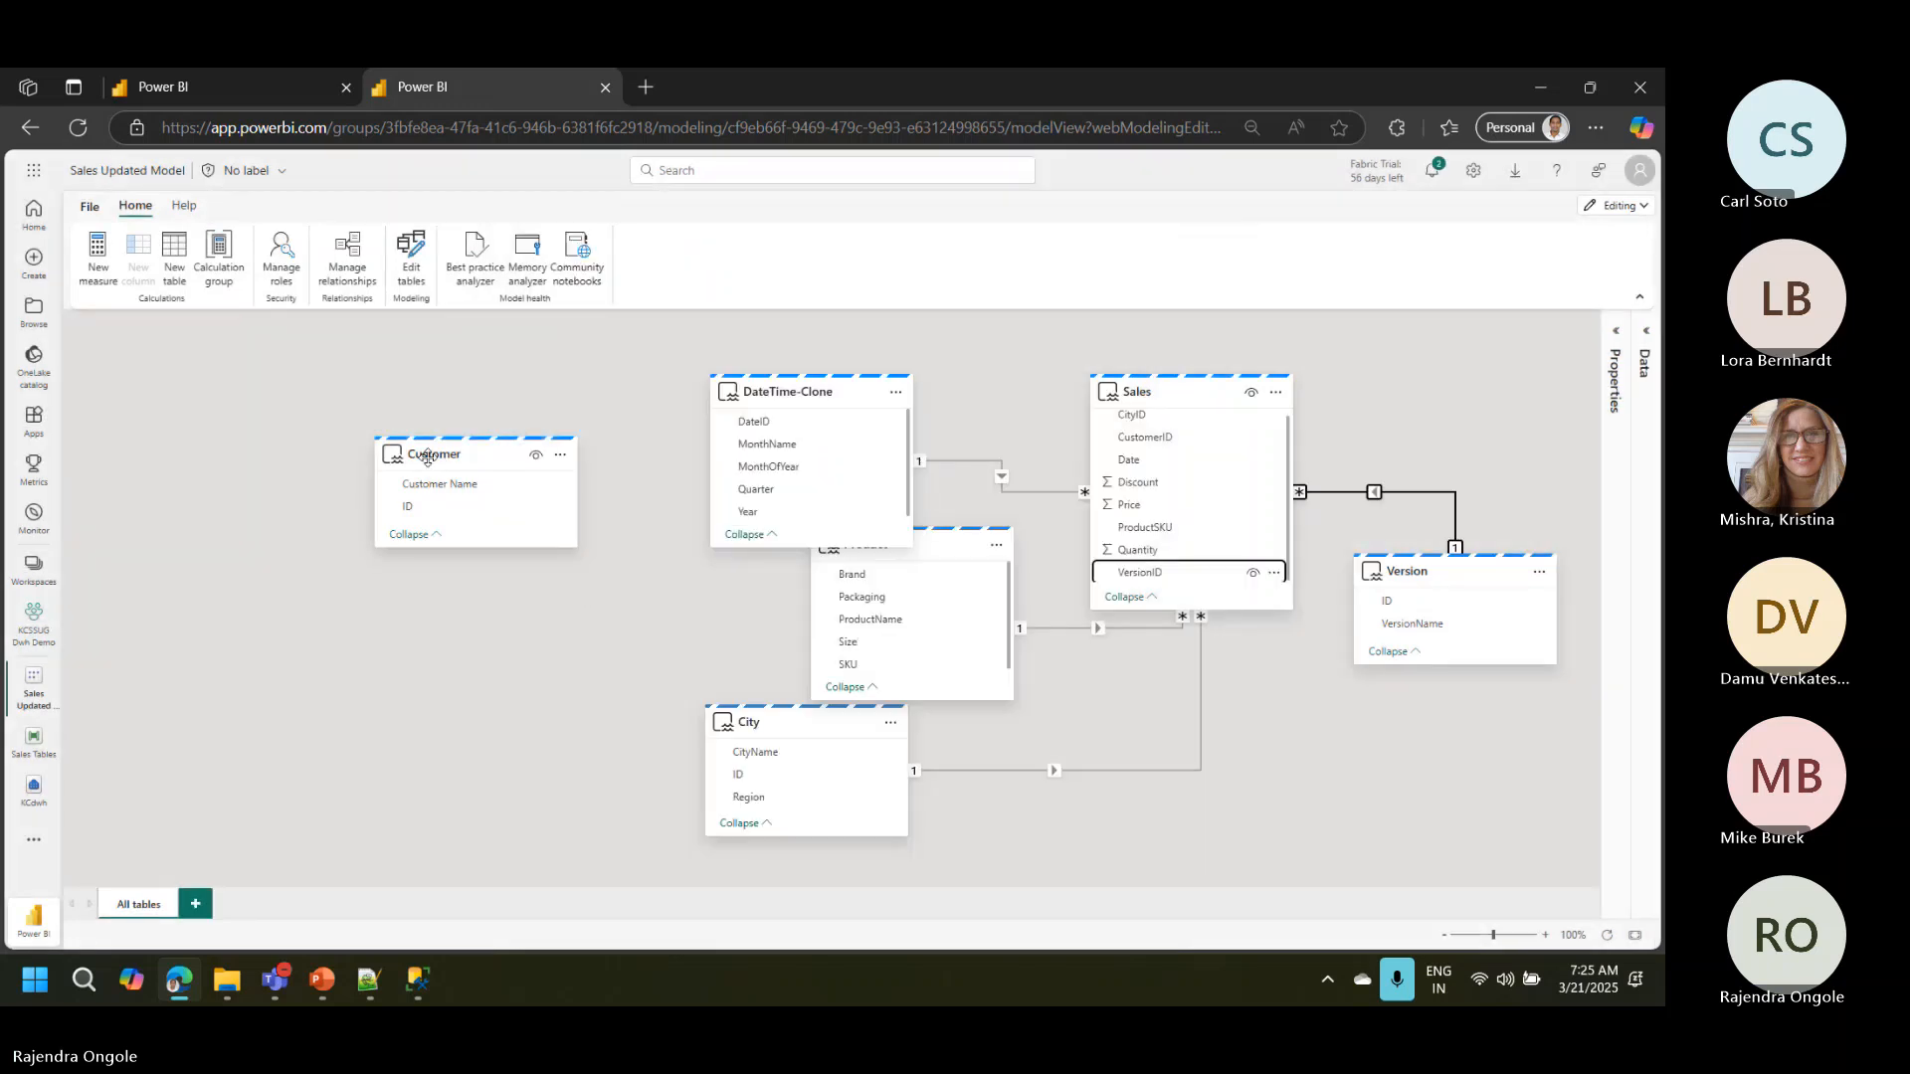
drag(431, 460, 1348, 748)
Step: Create a many-to-one relationship from Sales CustomerID to Customer ID with Single cross-filter direction
drag(1159, 439, 1336, 793)
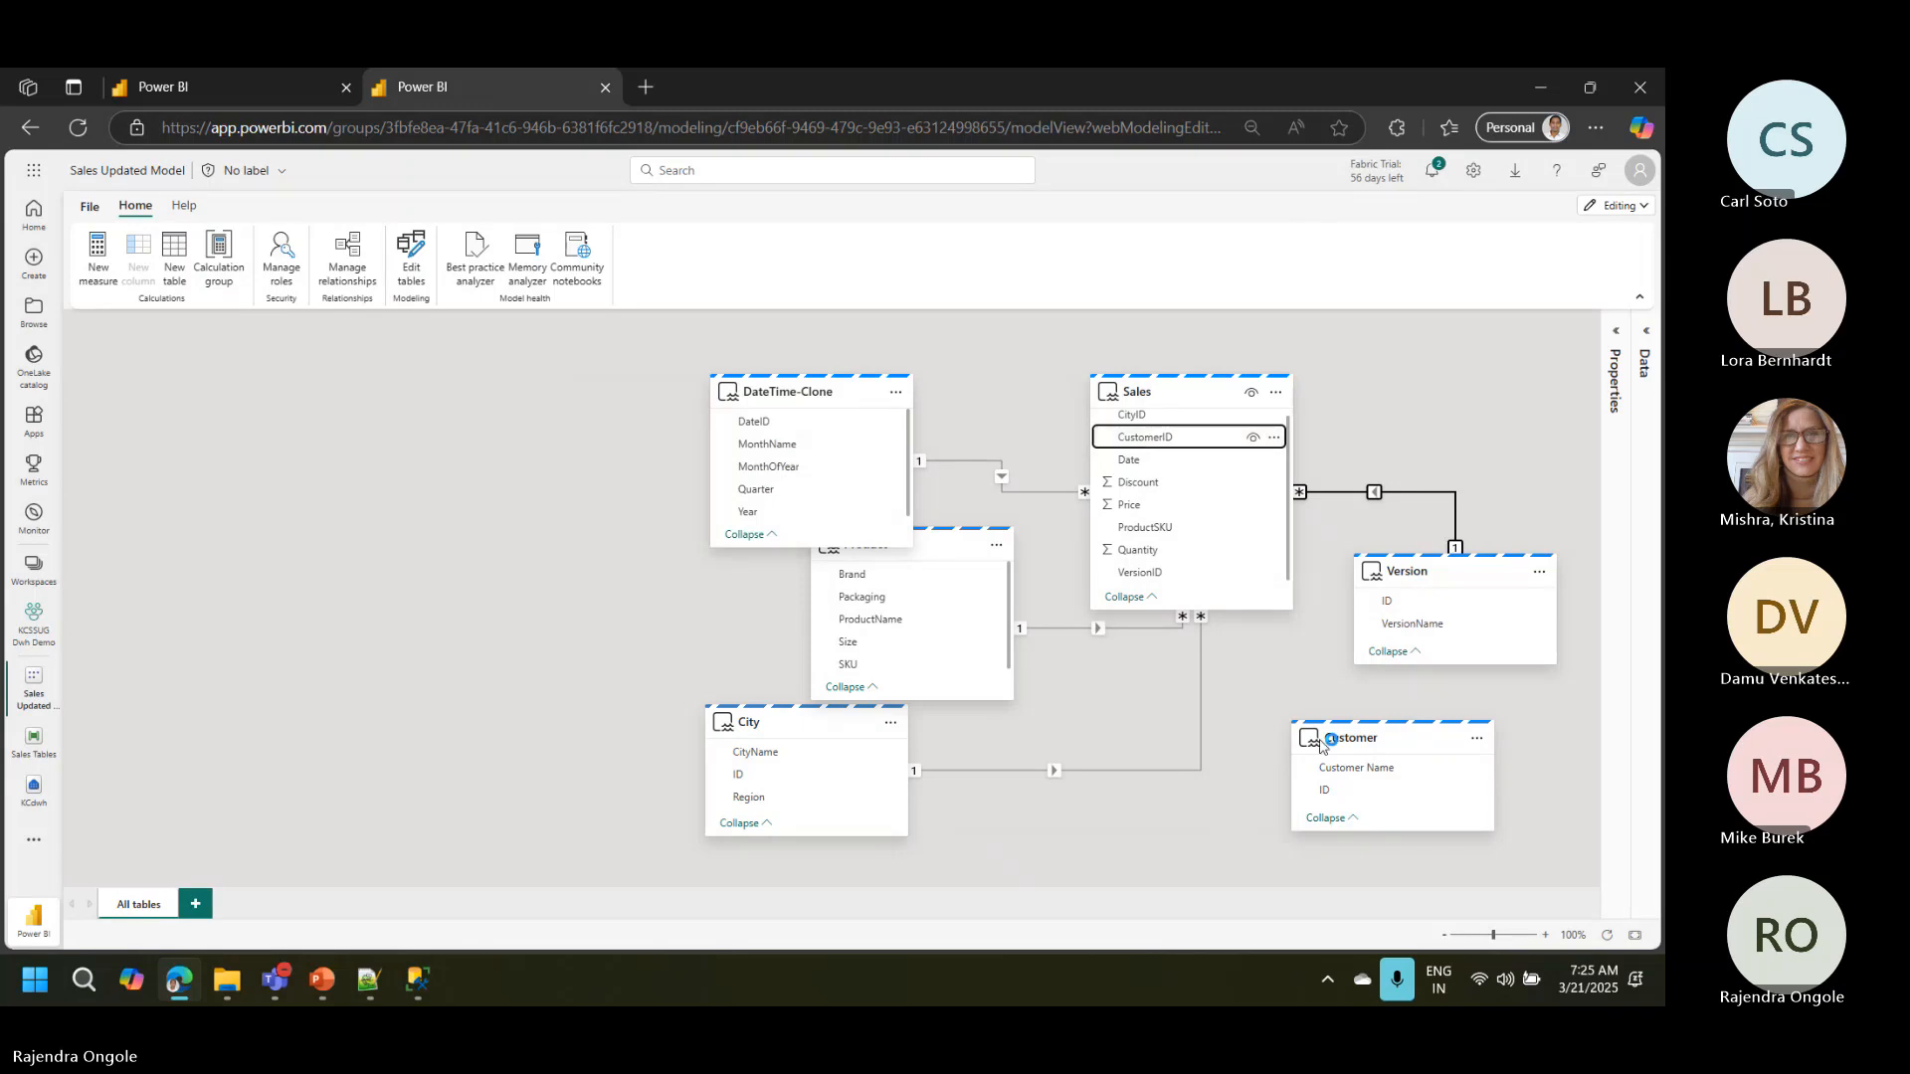
drag(1337, 790, 1241, 511)
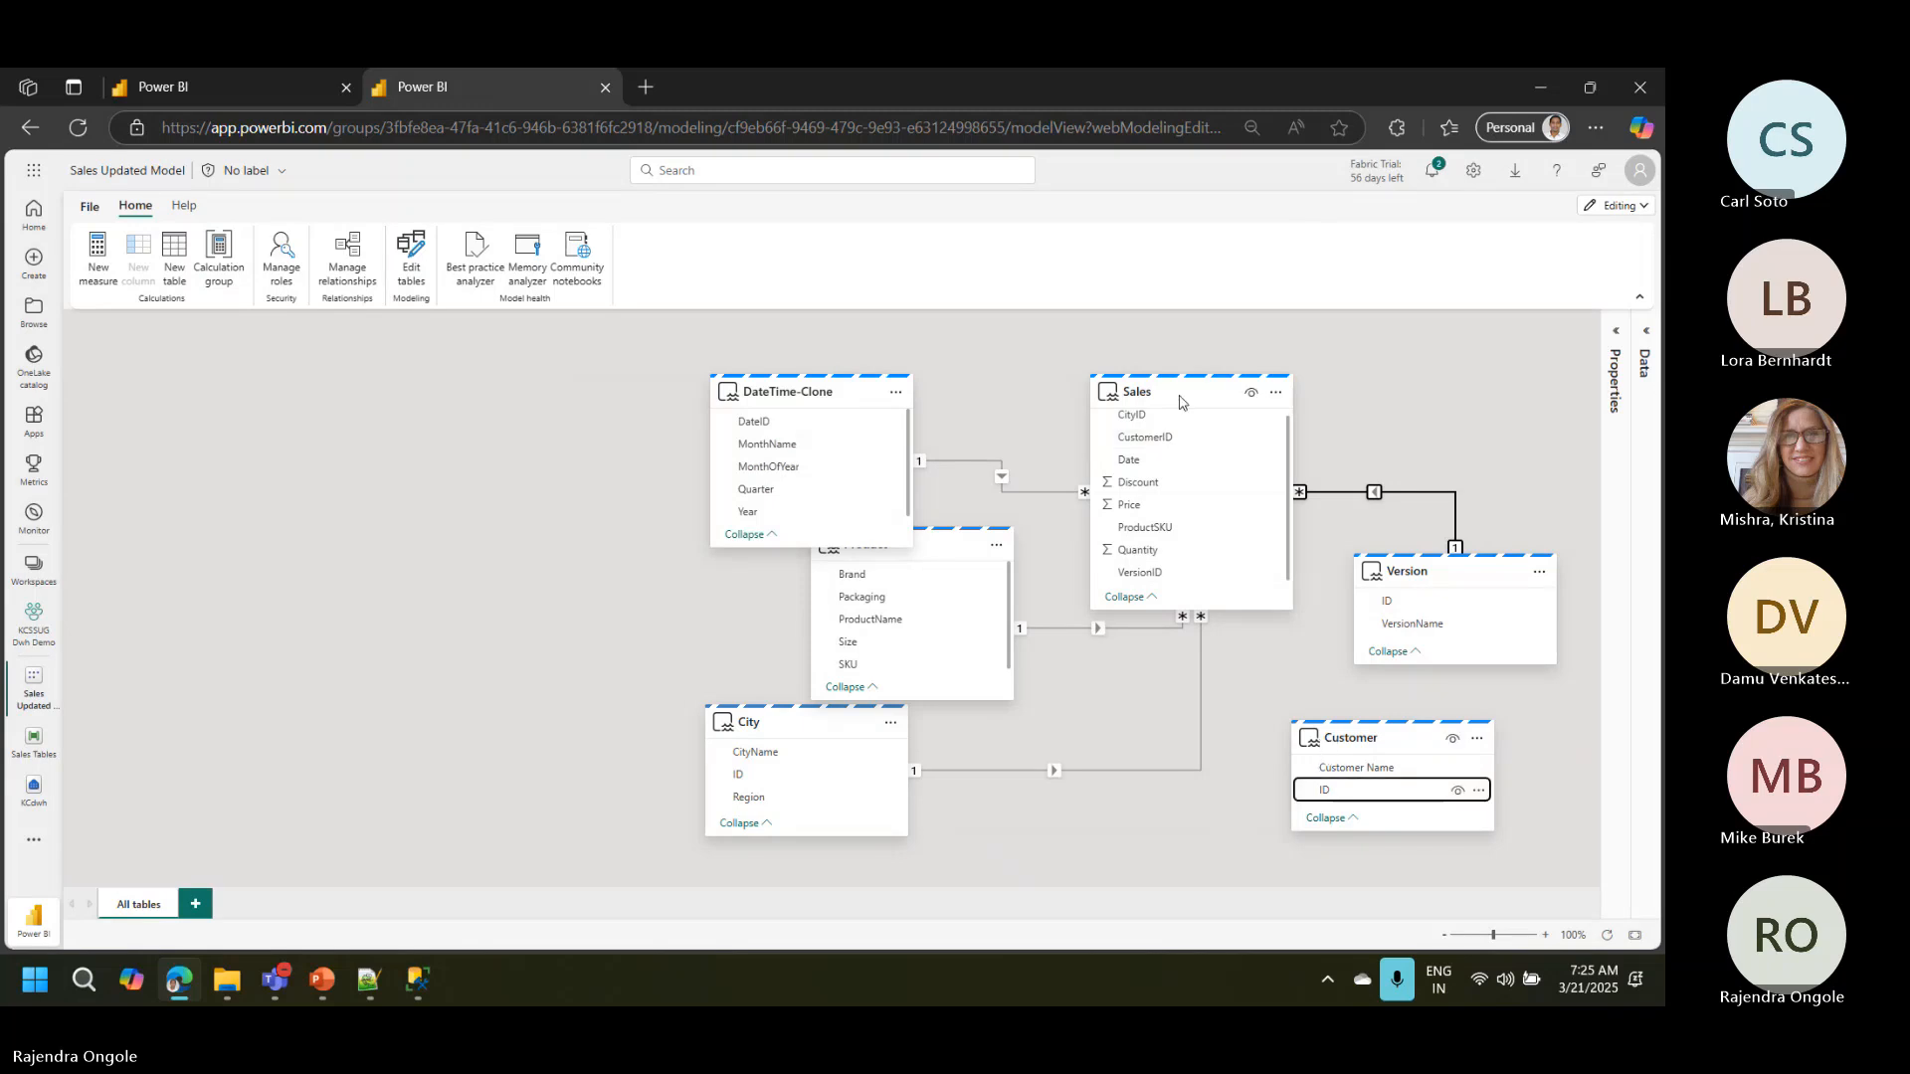
mouse_move(1155, 401)
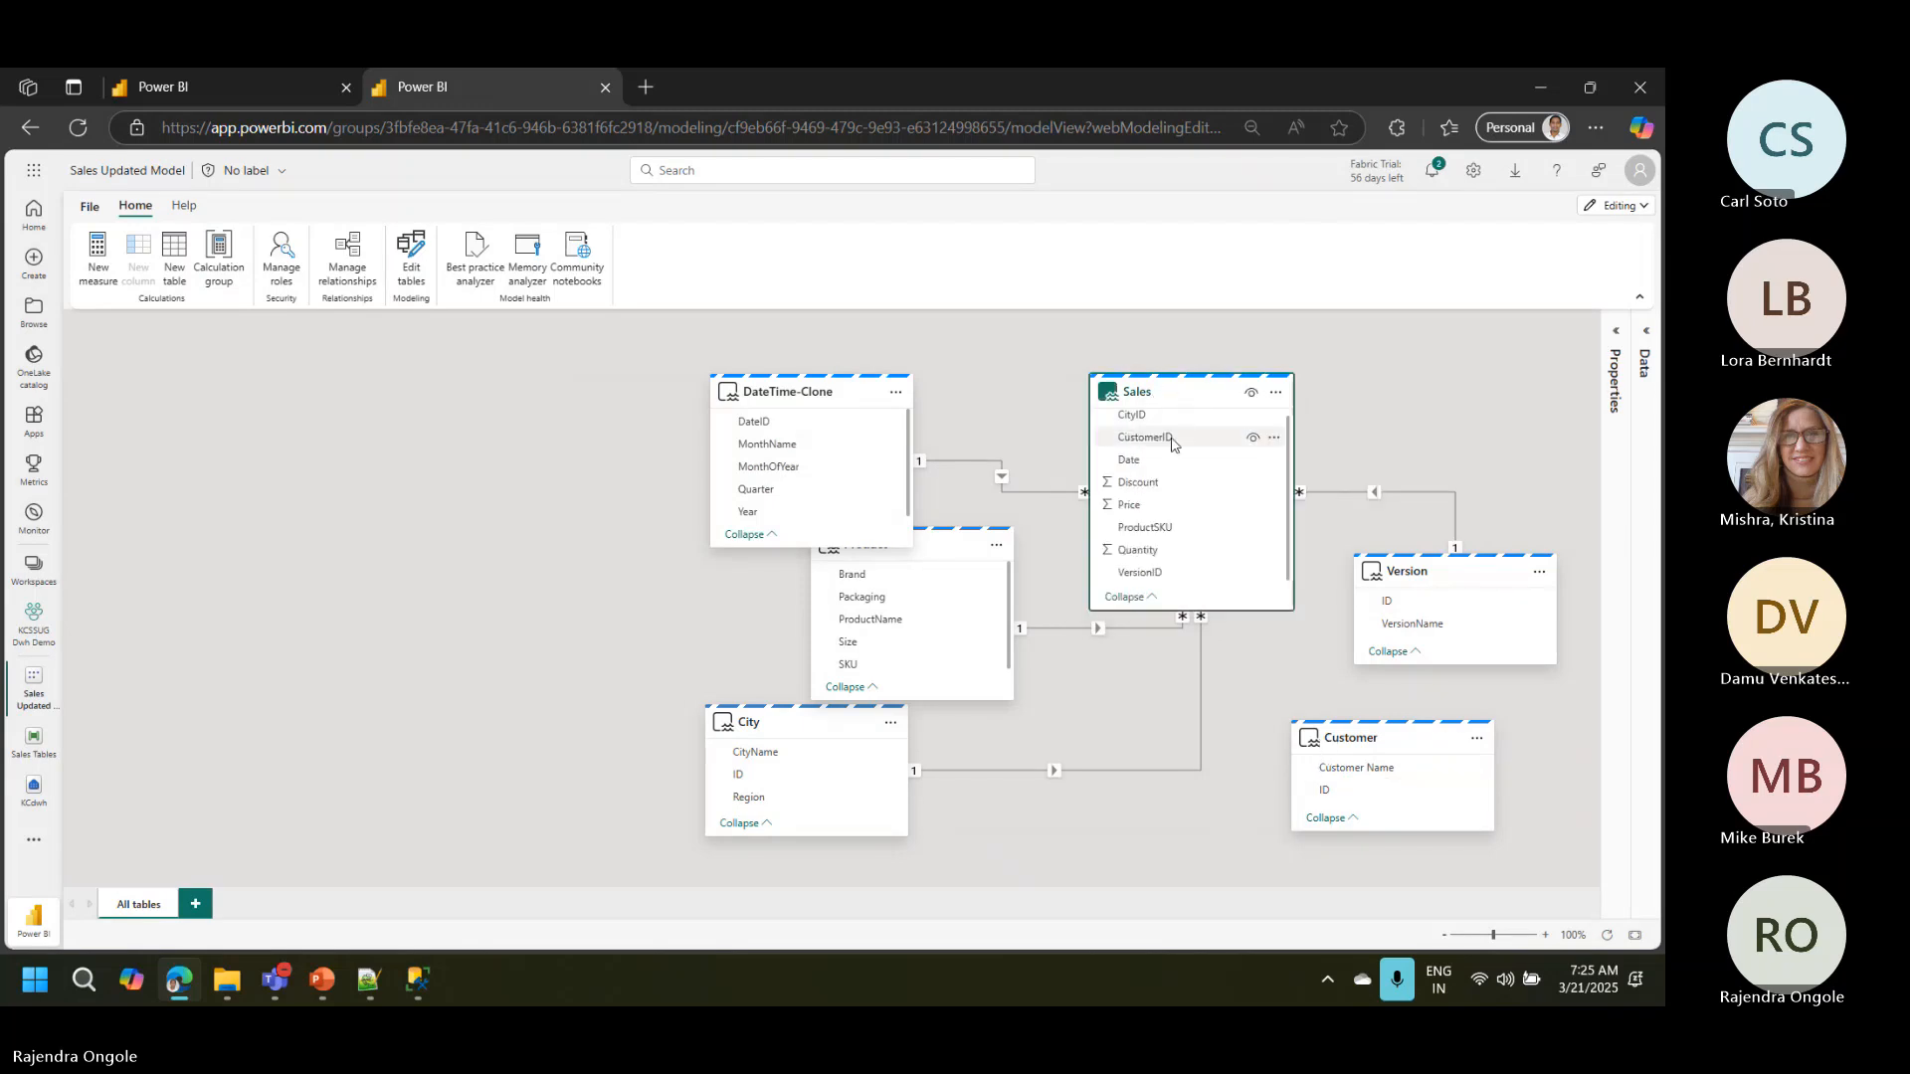
drag(1169, 438, 1366, 802)
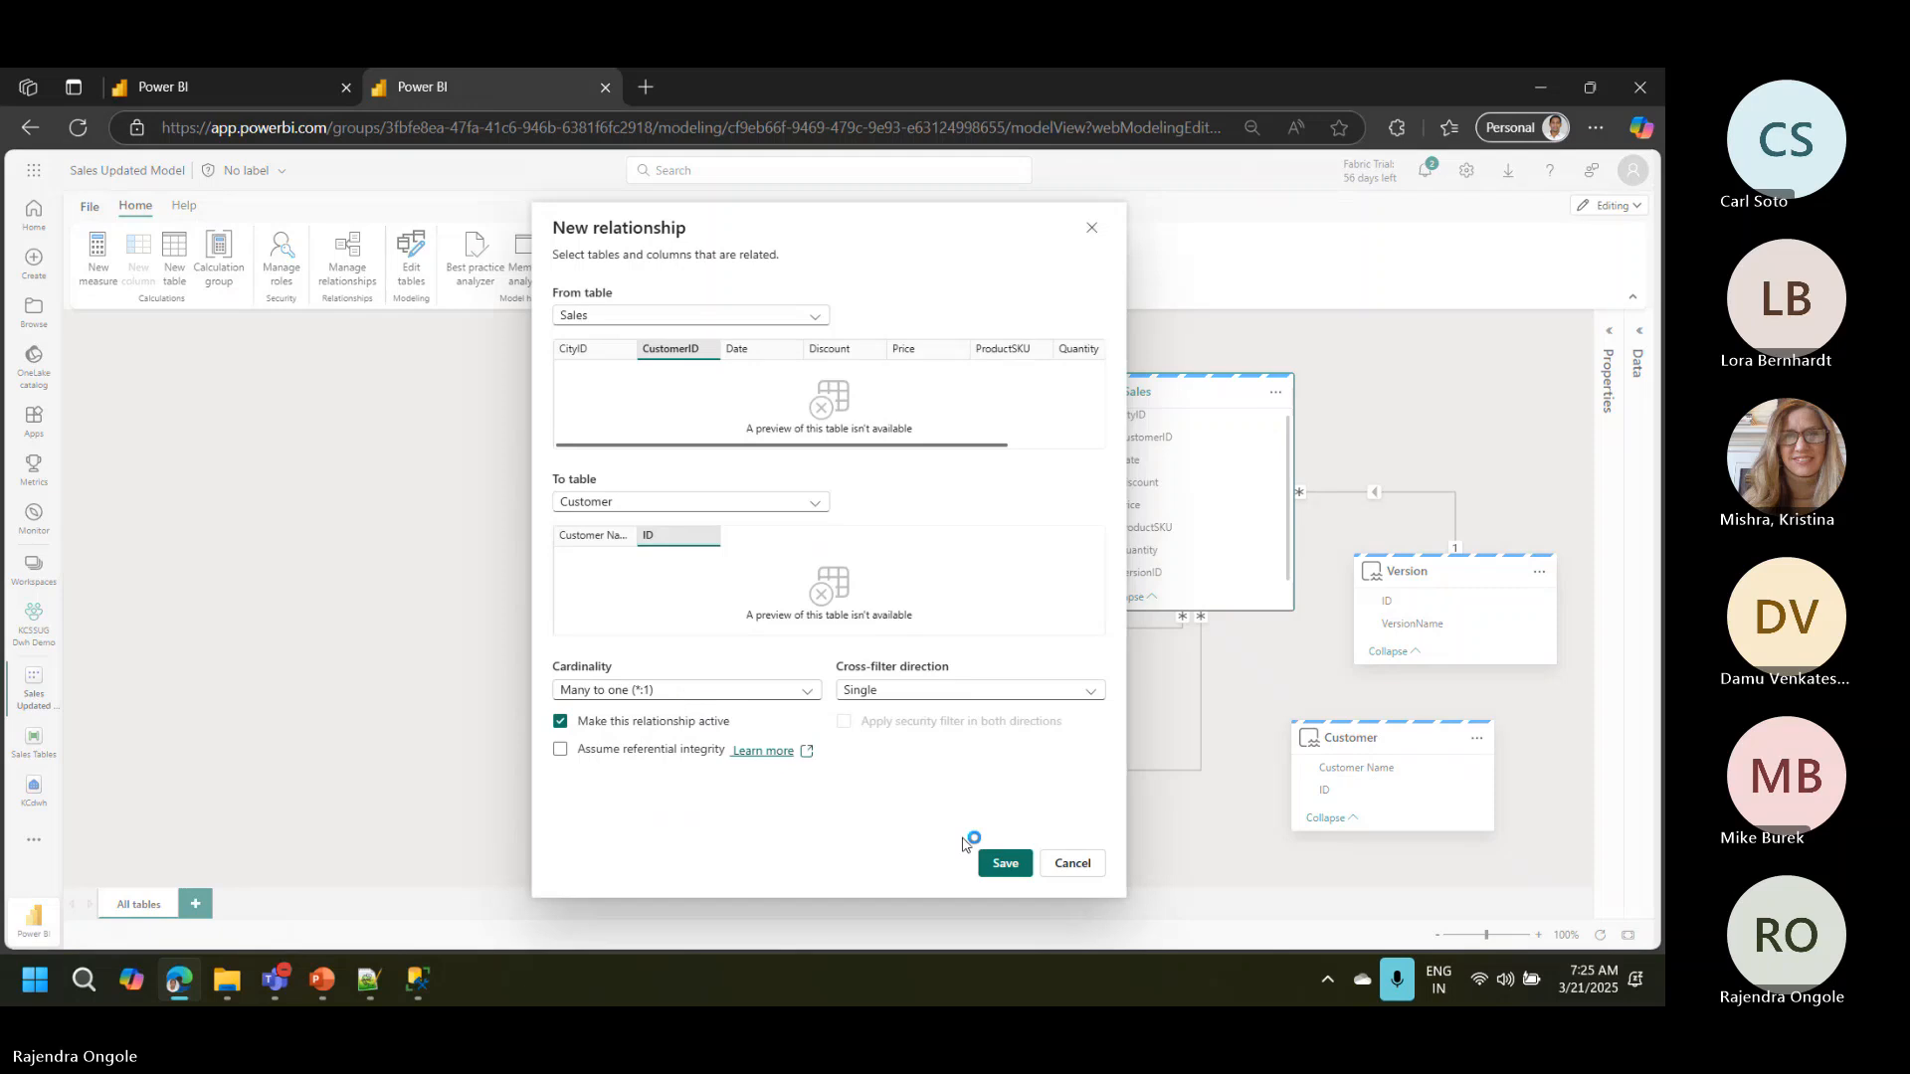
click(1009, 865)
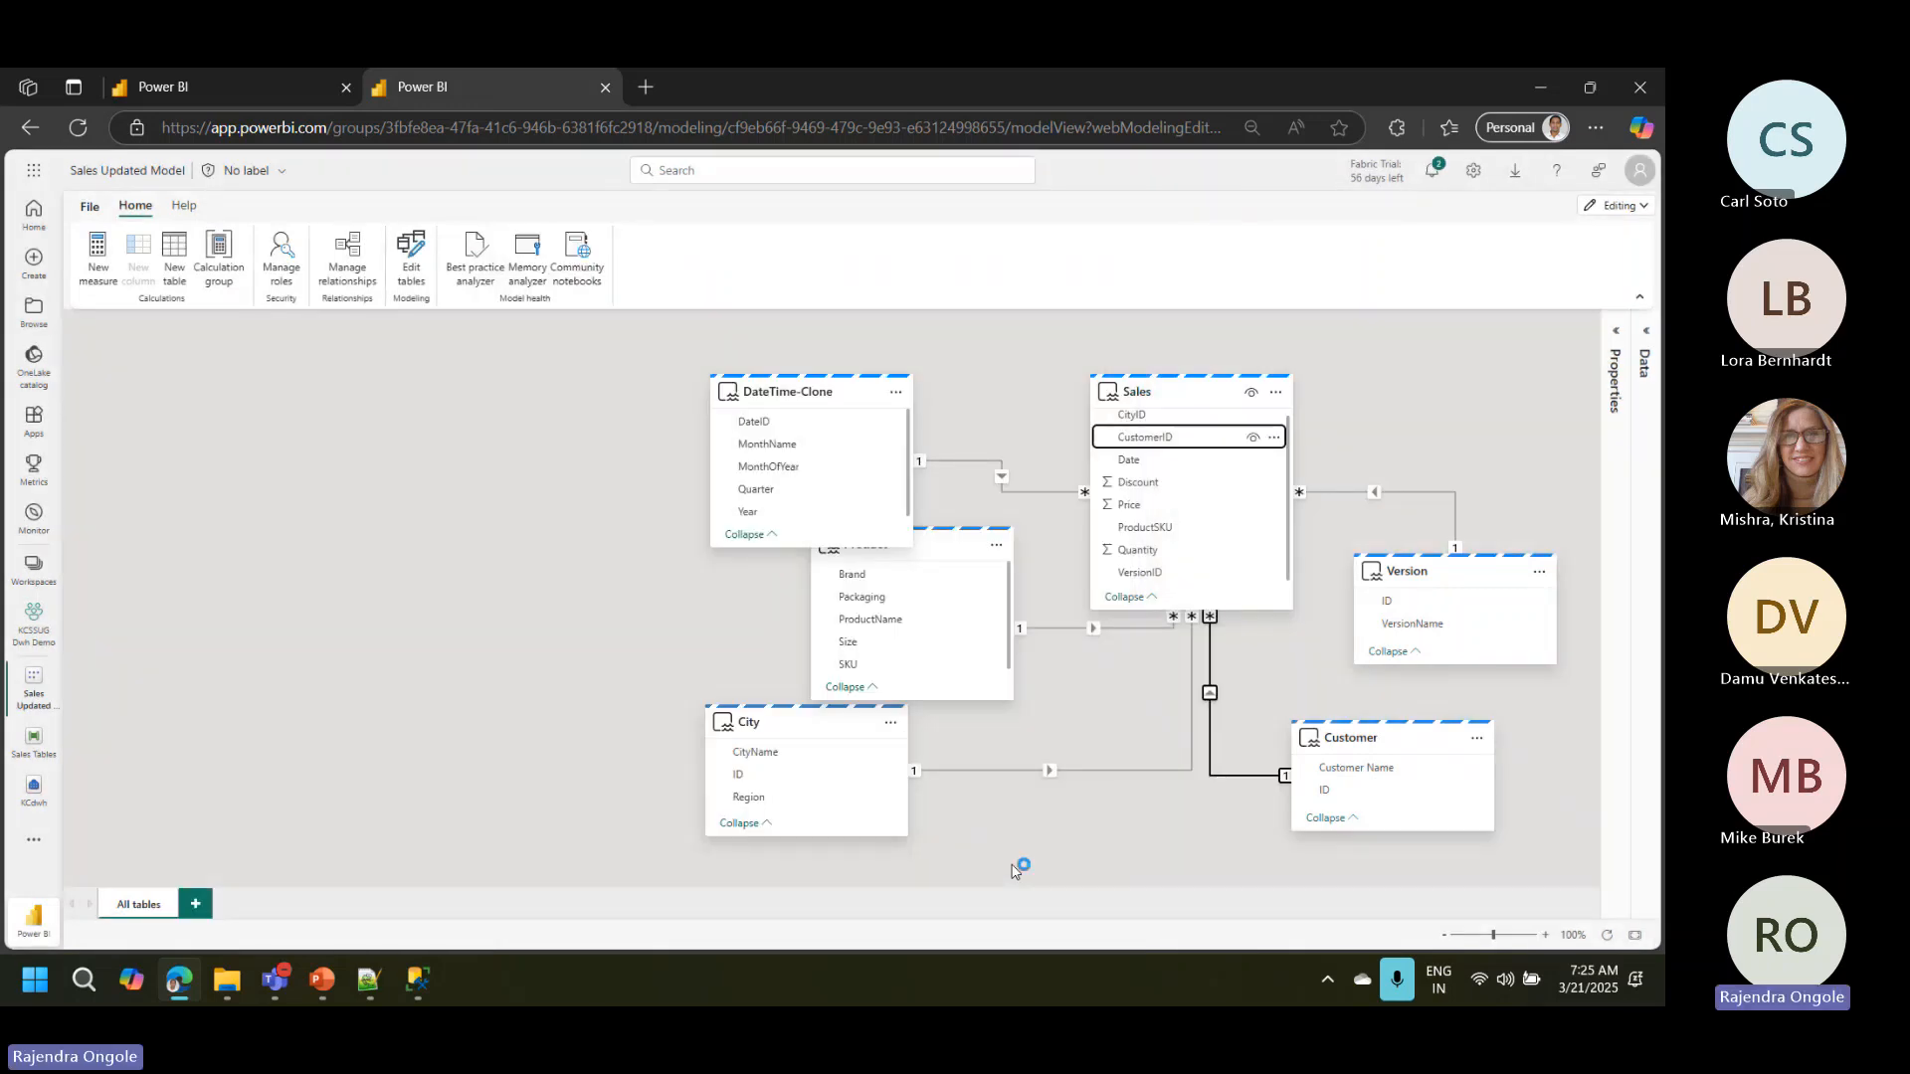
click(425, 501)
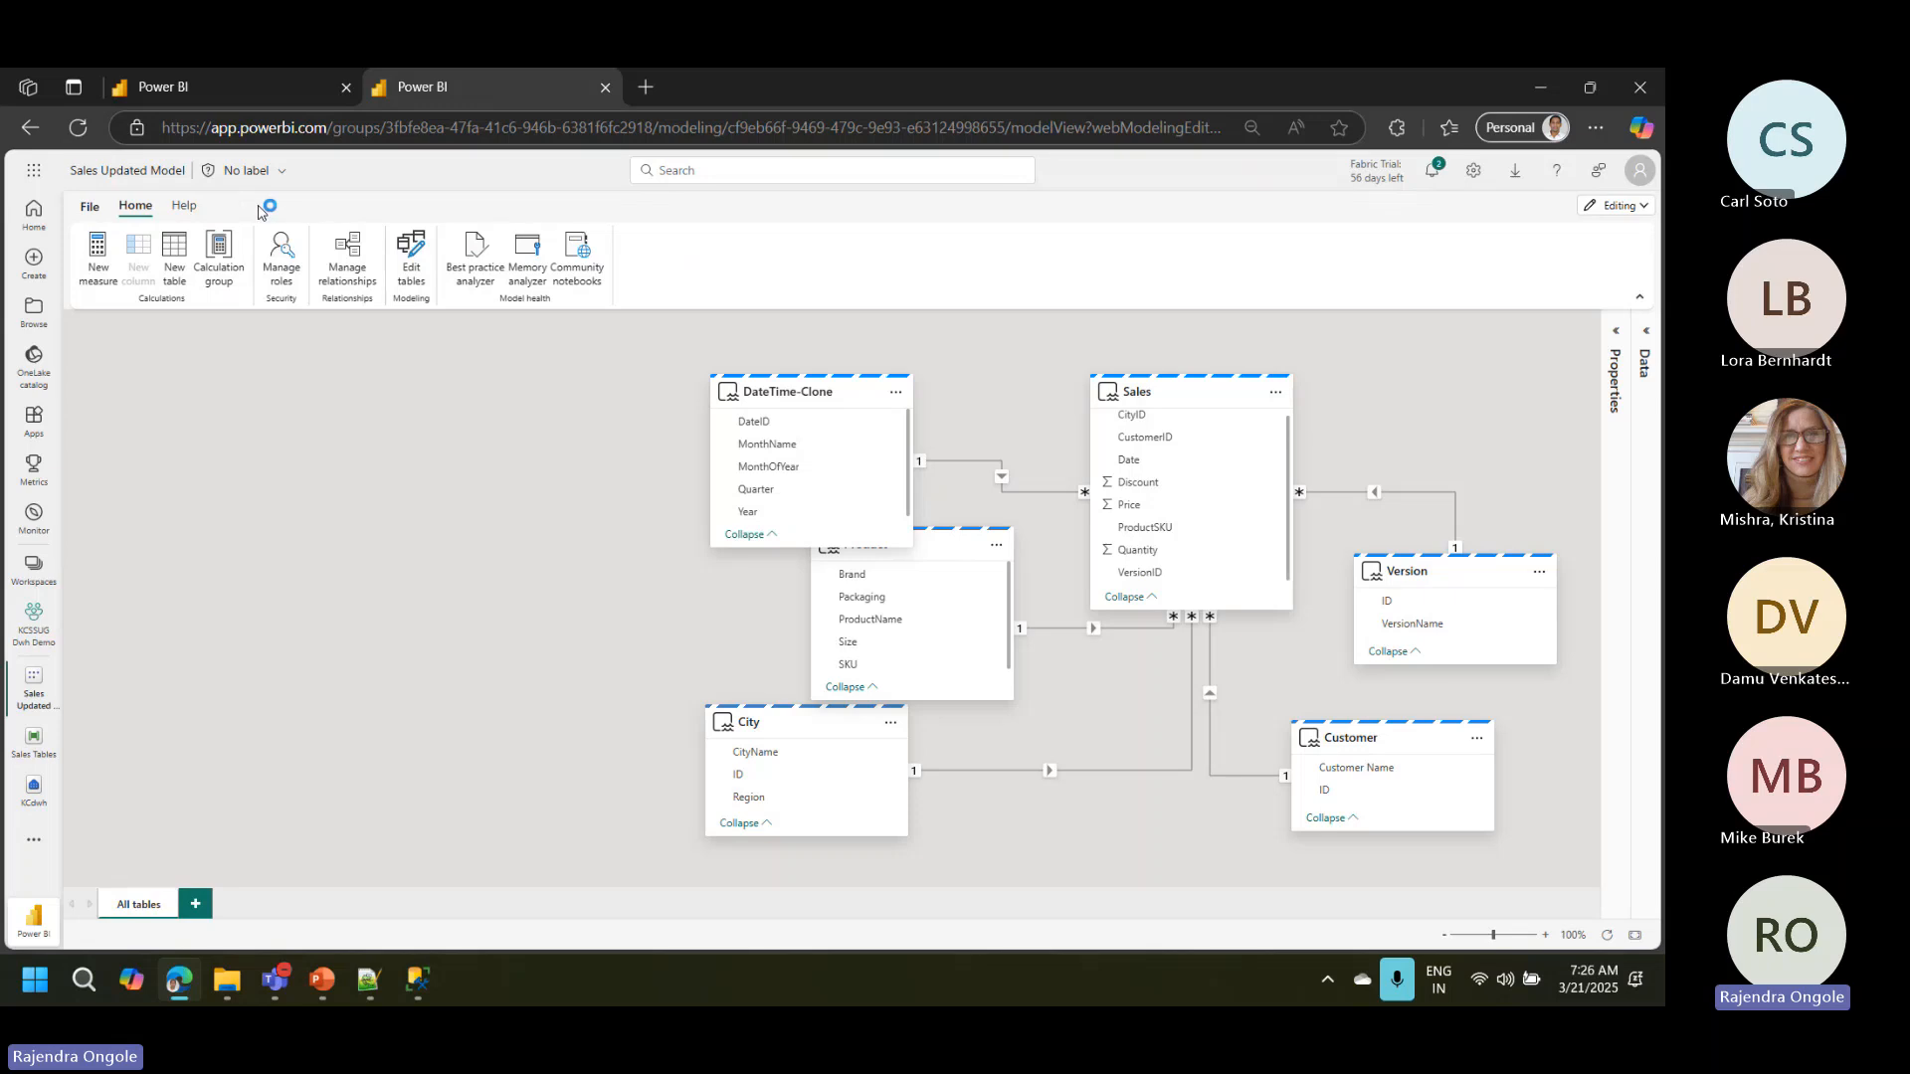
Step: Create a new report based on the Sales Updated Model semantic model
click(91, 206)
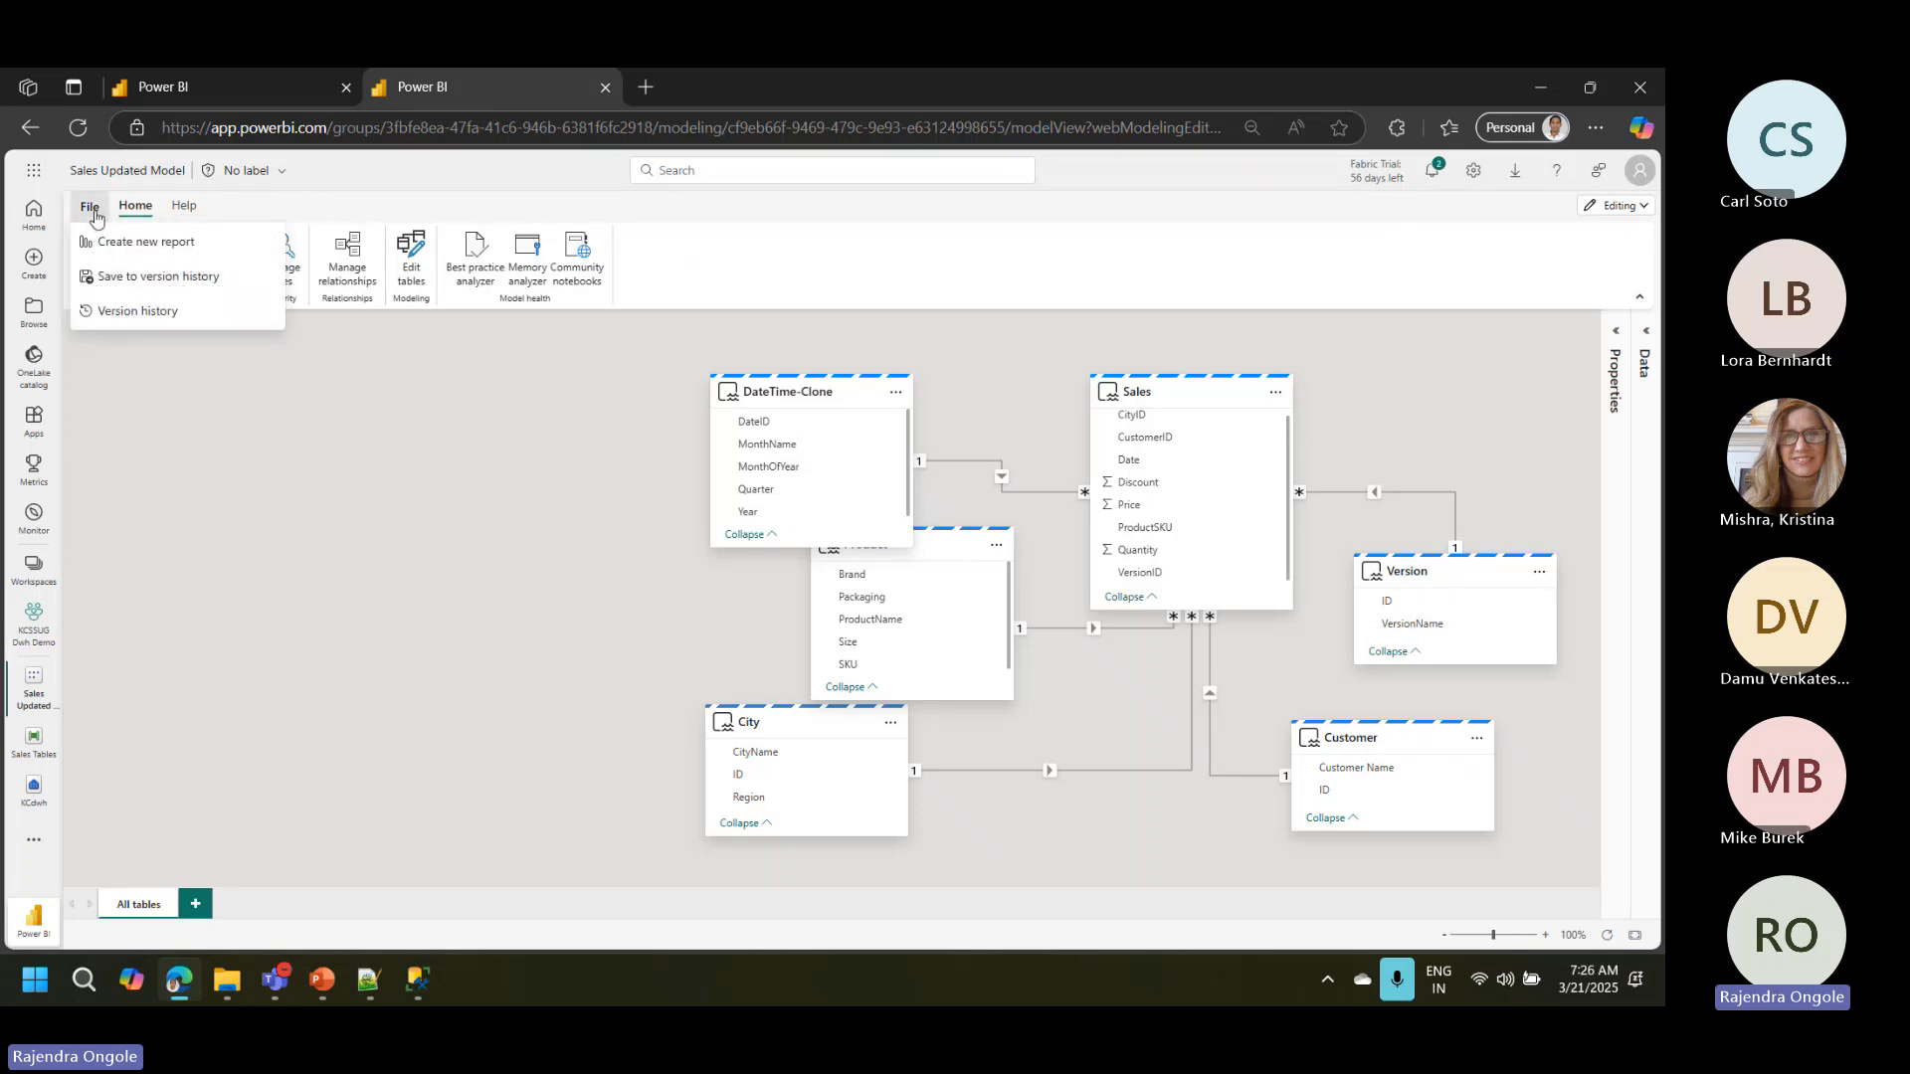
click(177, 247)
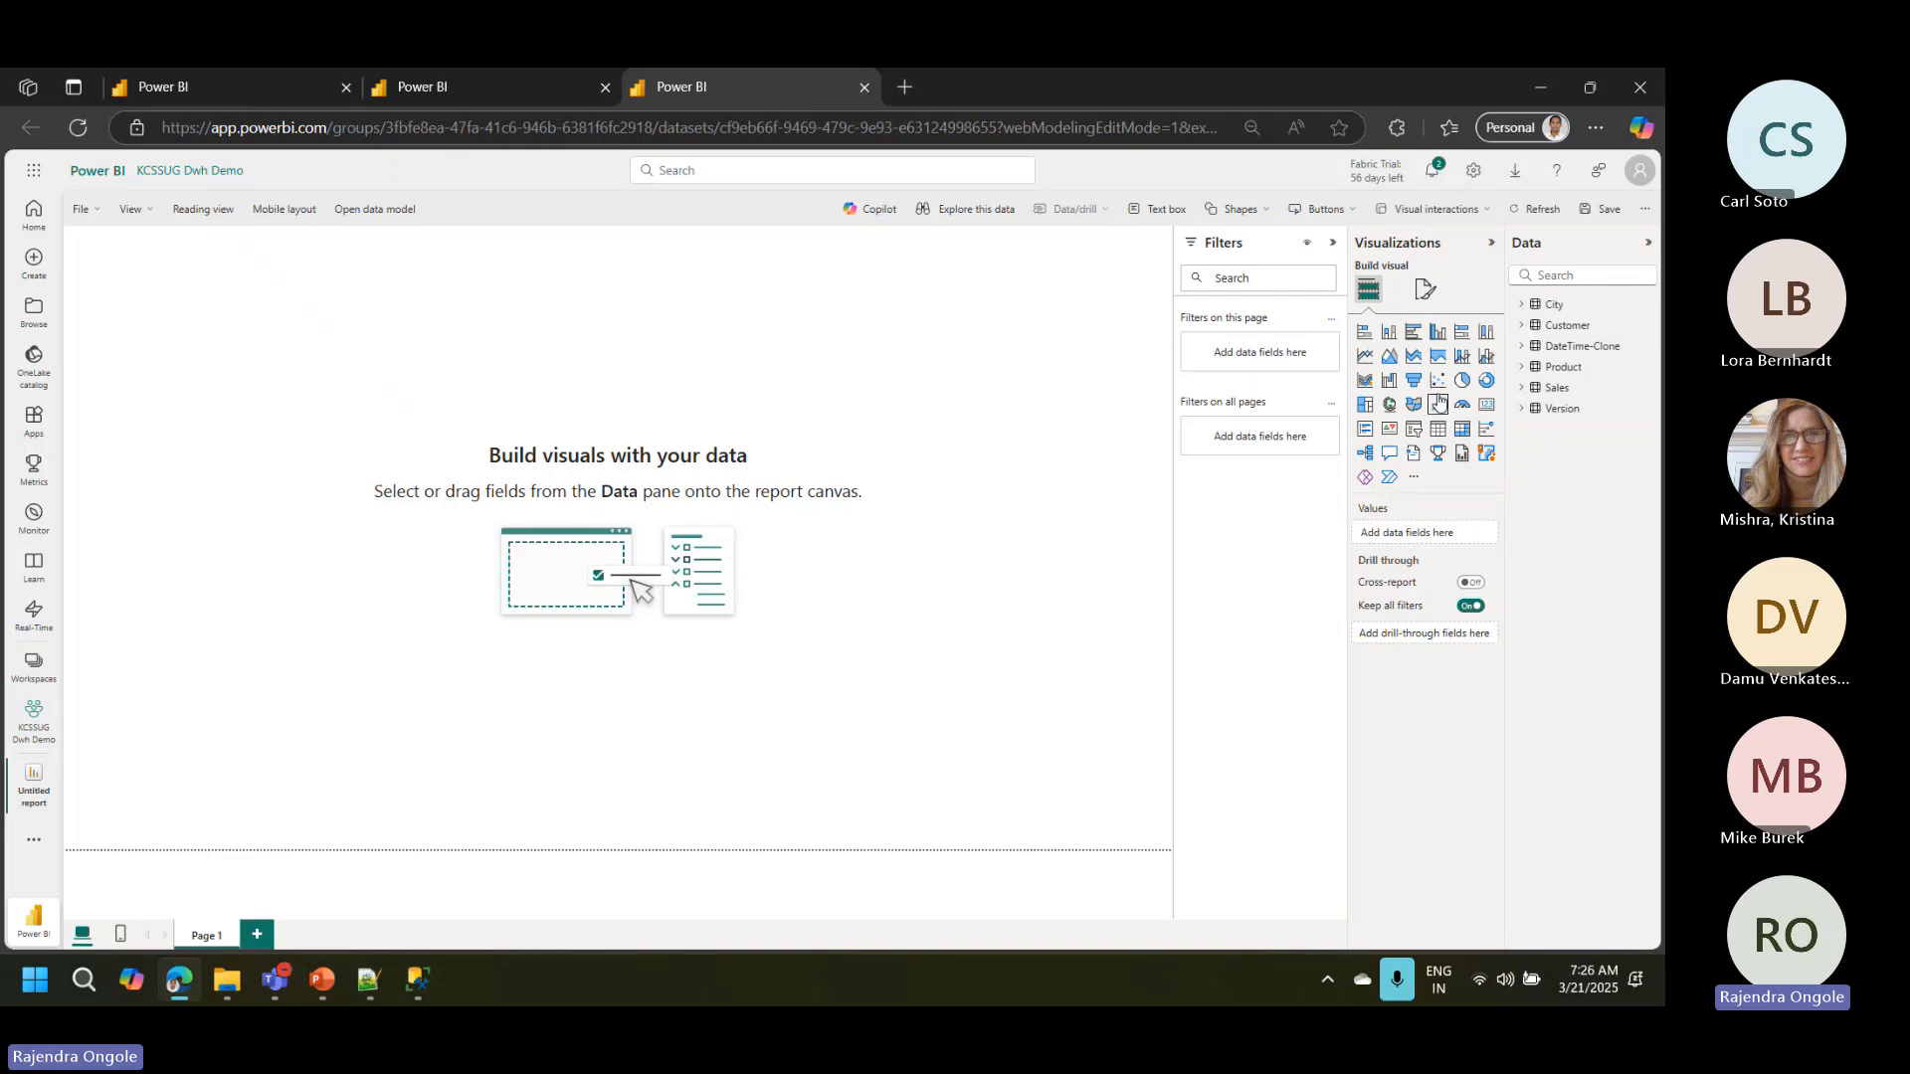
Step: Add a compact card visual showing Sum of Price from the Sales table in the upper-left corner of the report page
click(1486, 404)
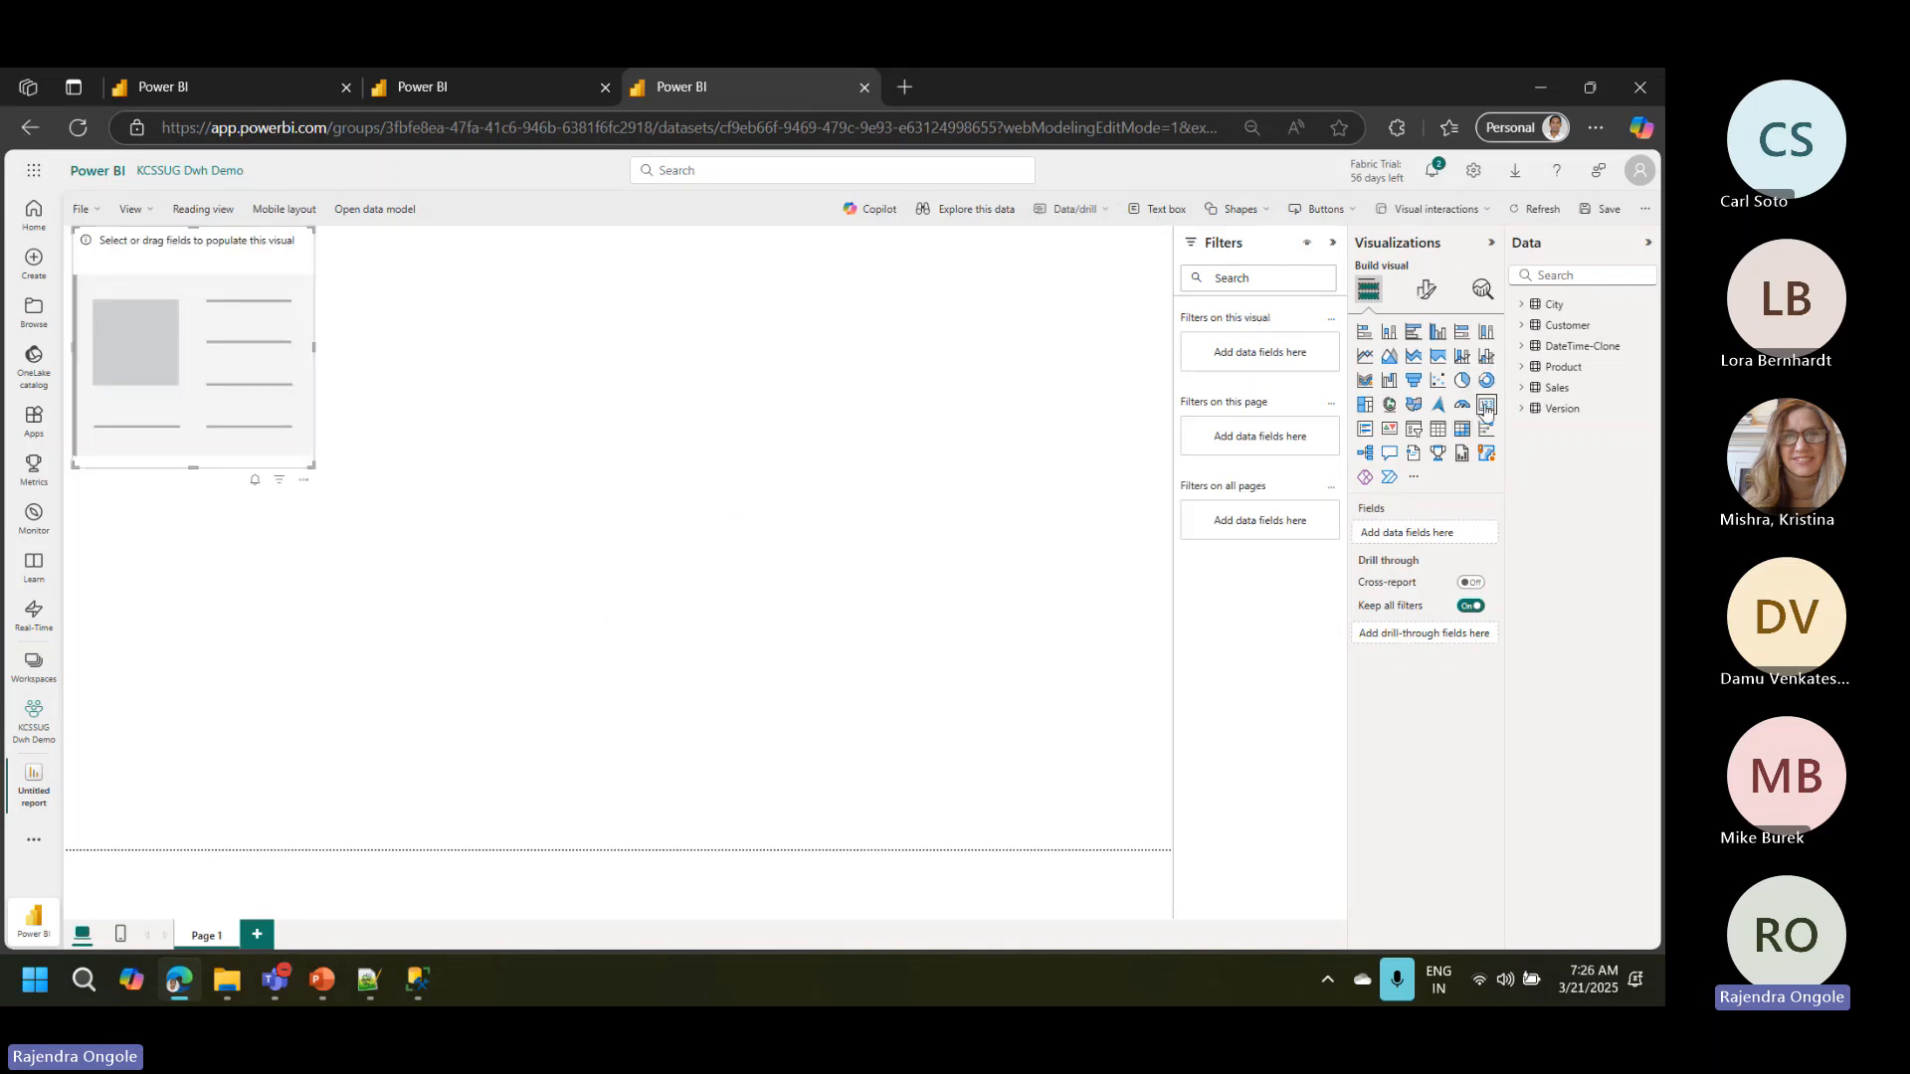
drag(310, 462, 303, 333)
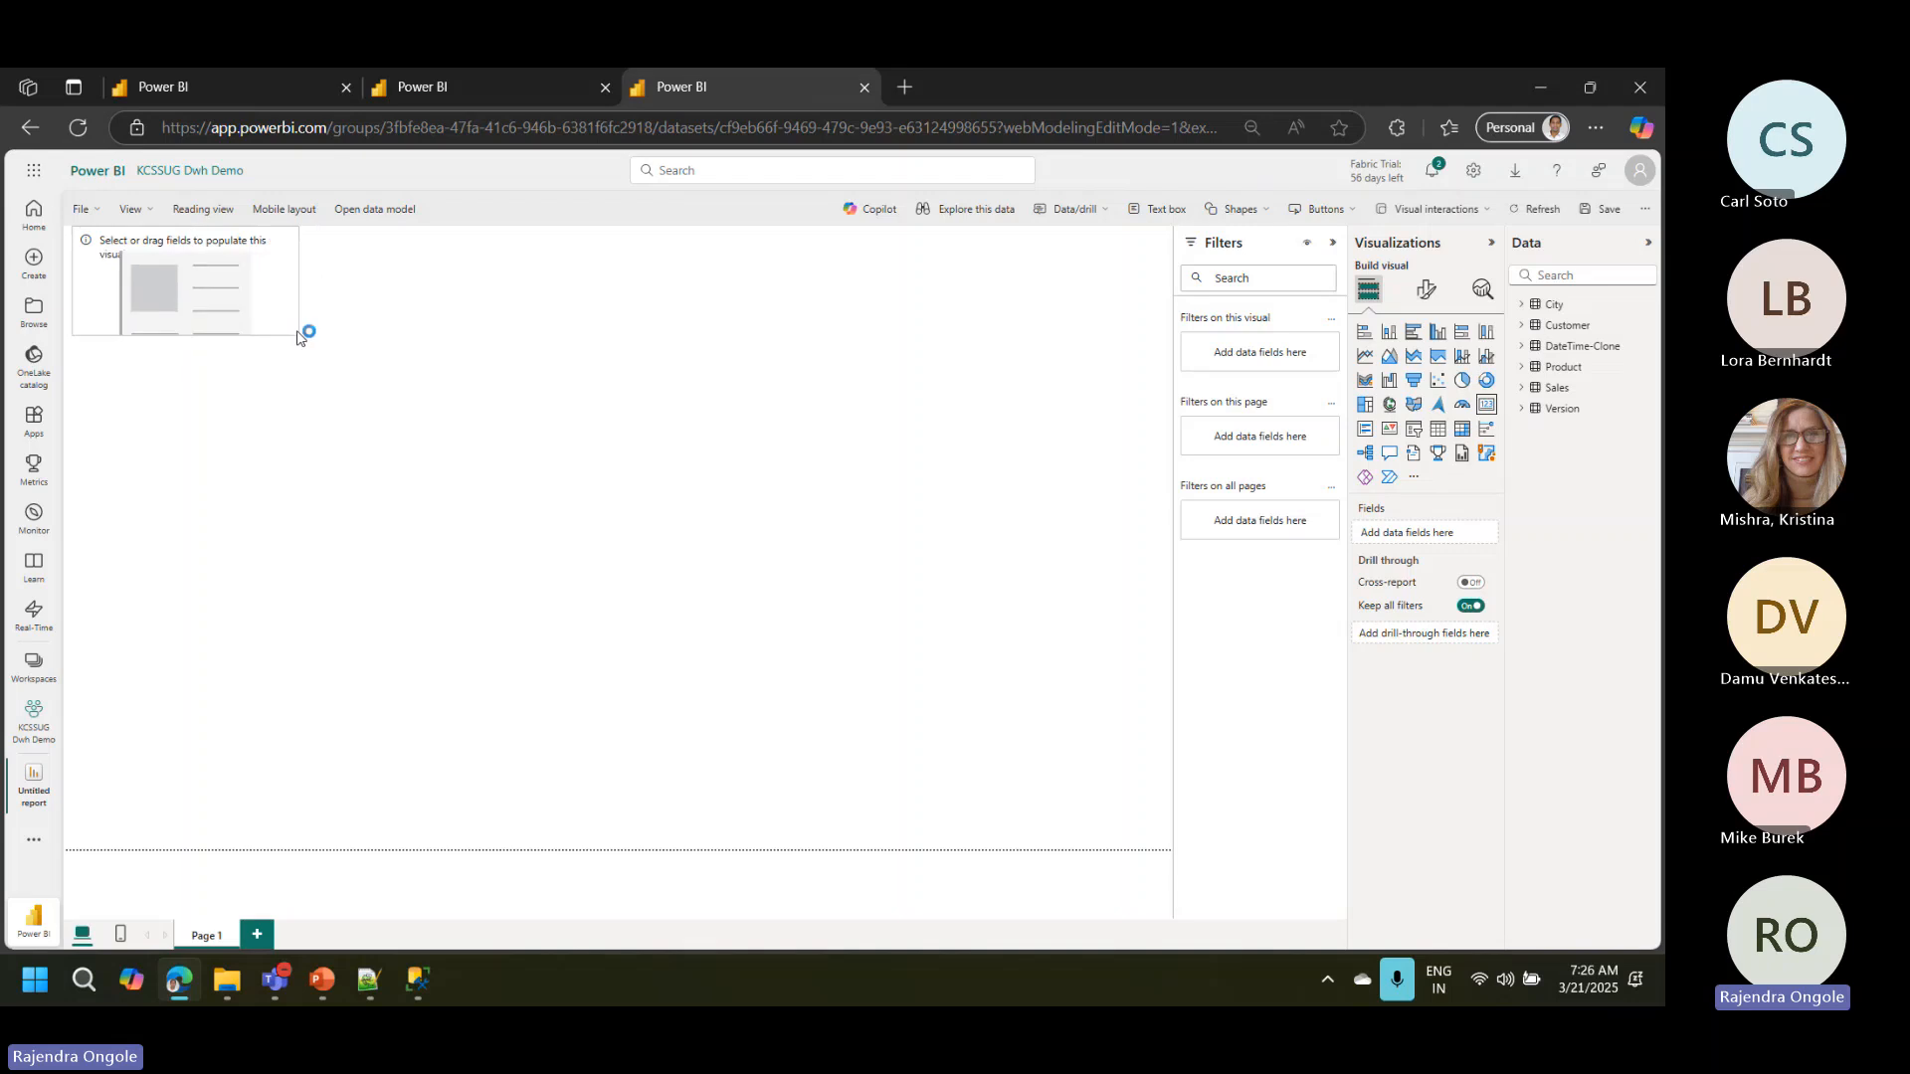
drag(205, 290, 198, 330)
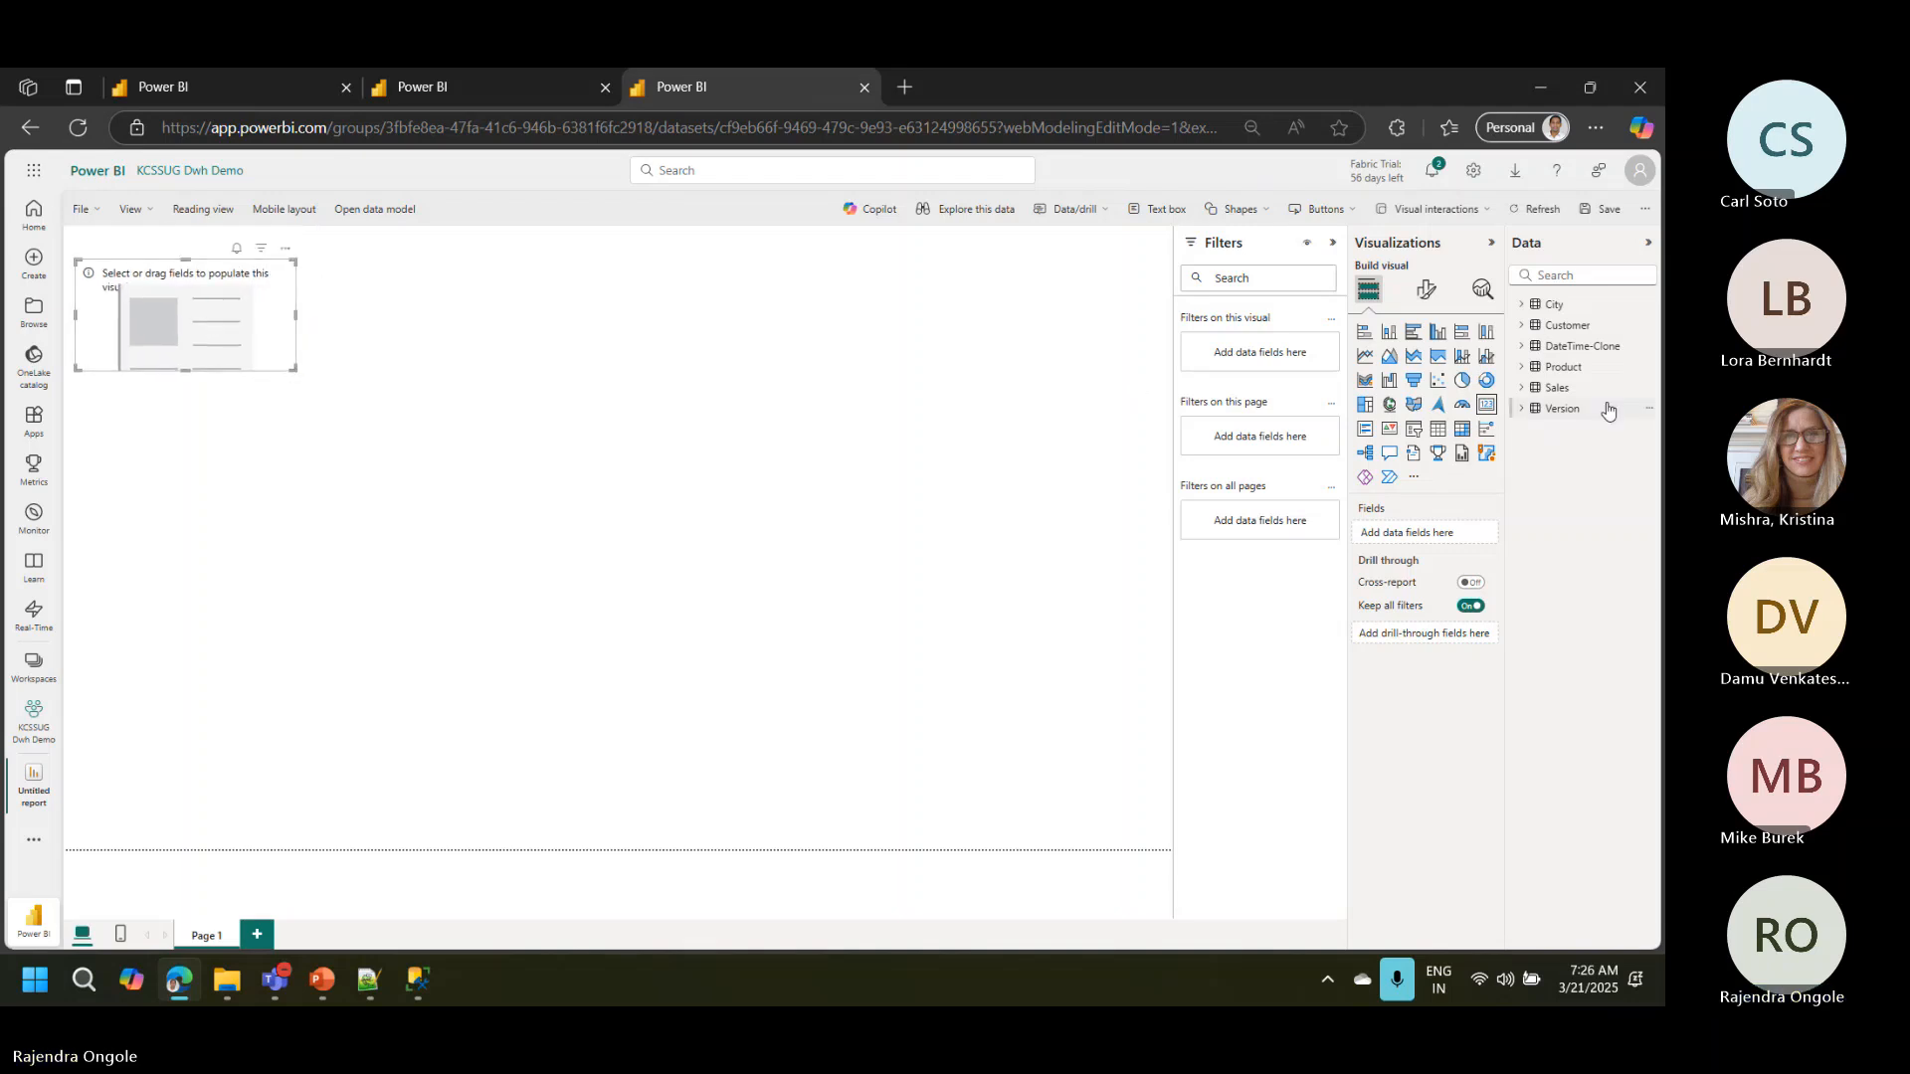
click(1523, 389)
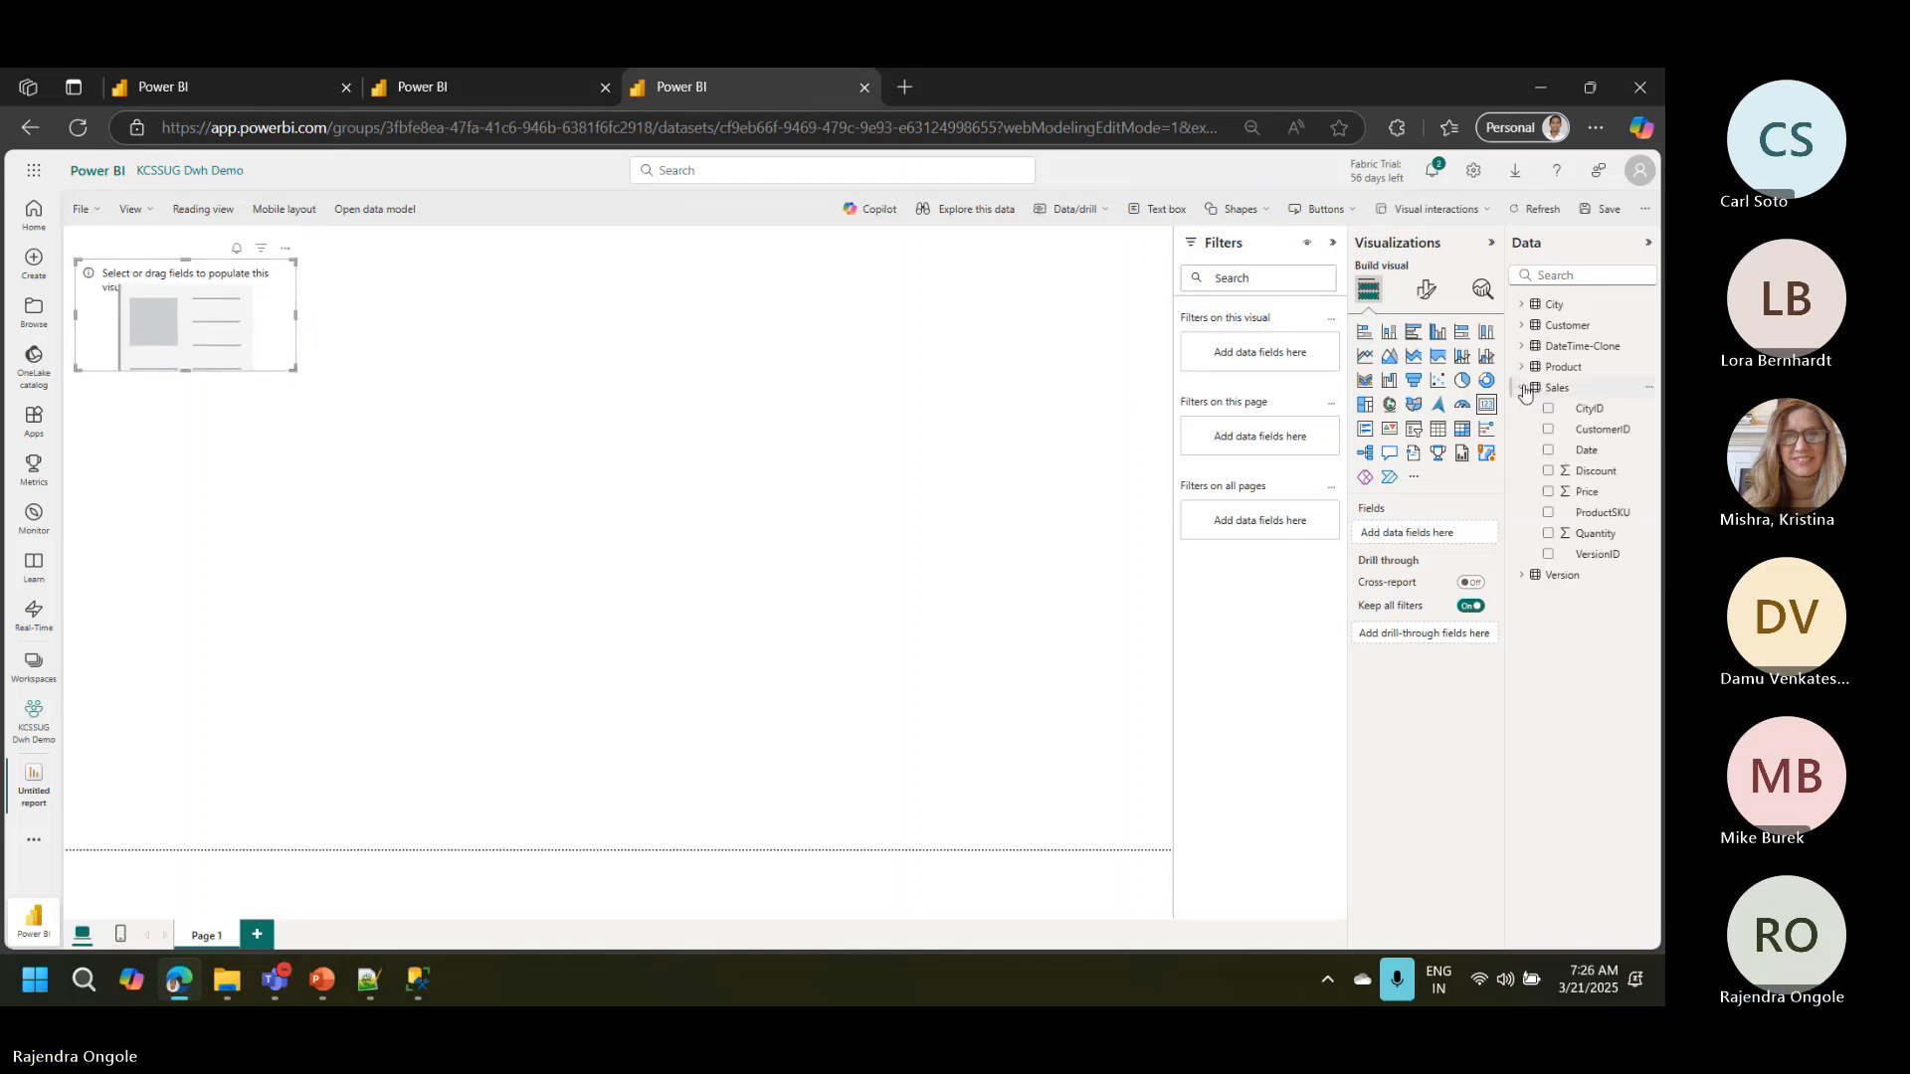
click(1549, 494)
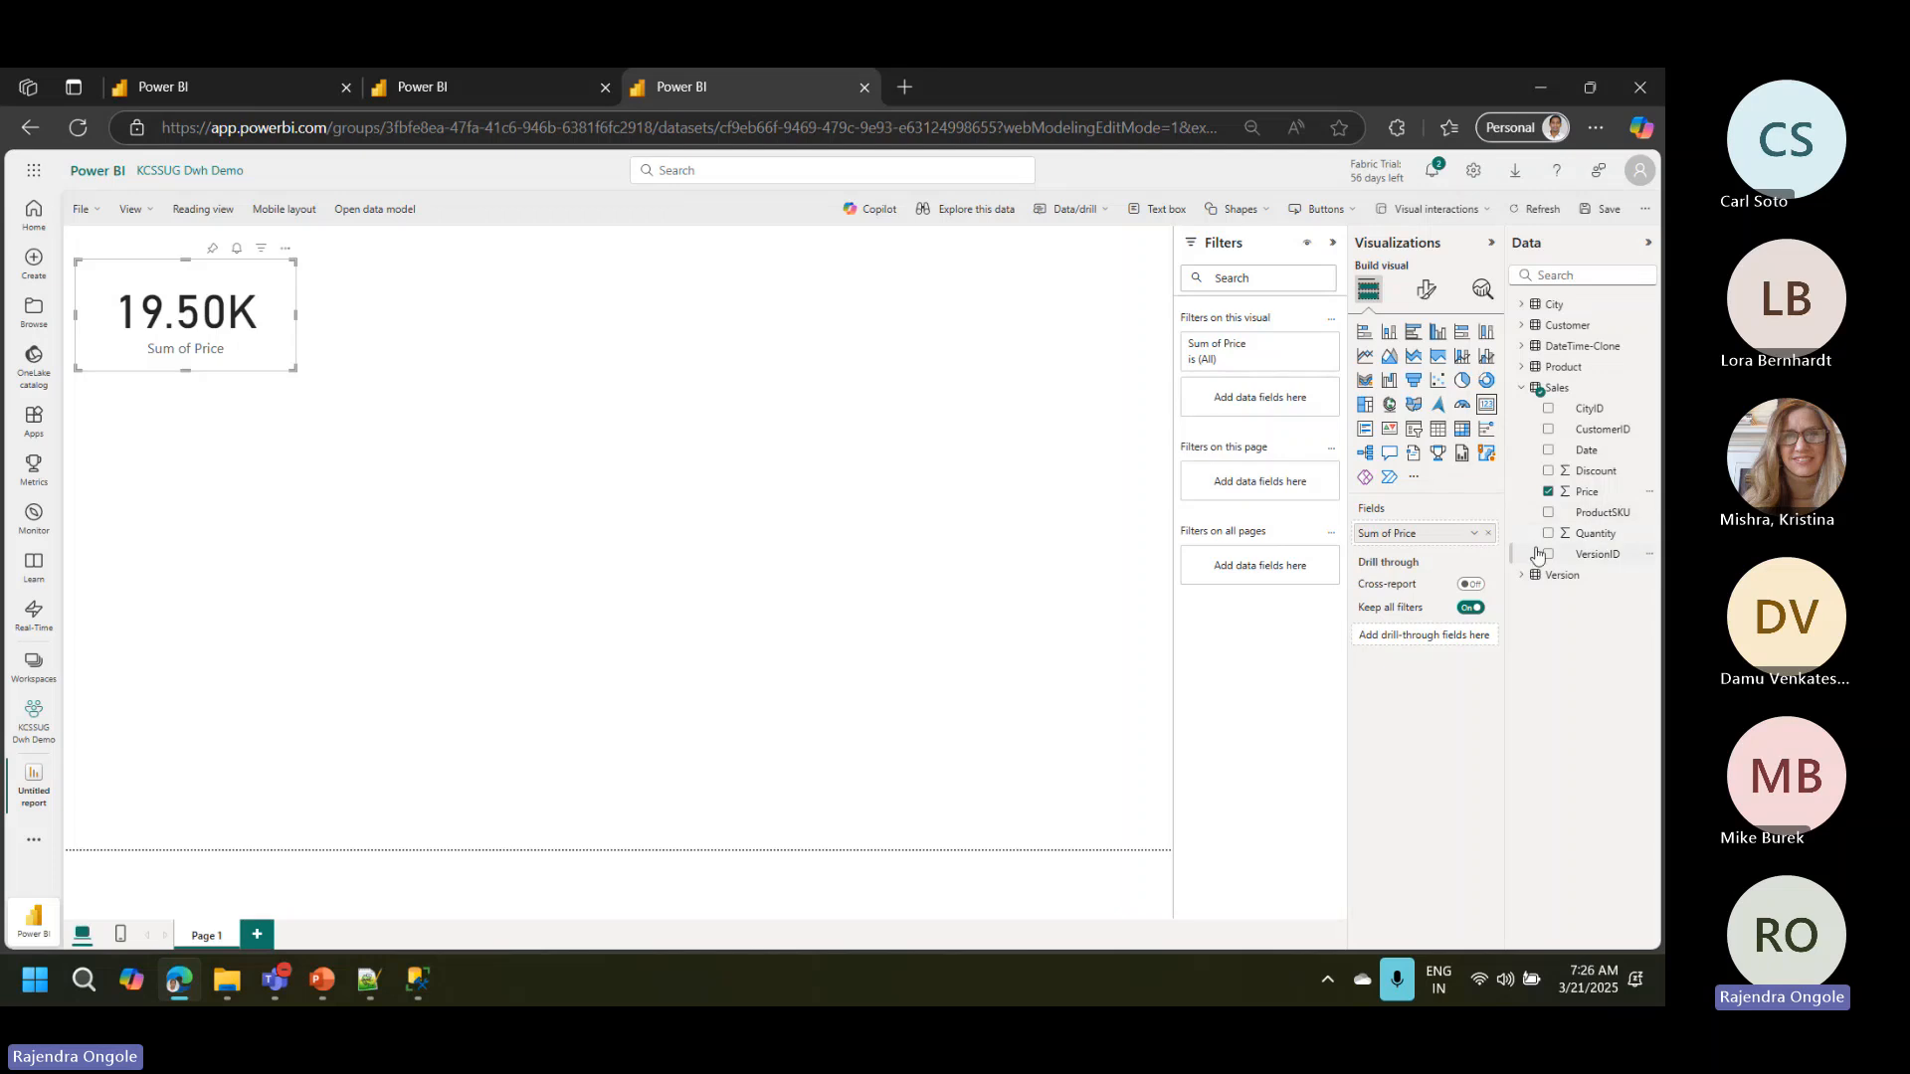
drag(293, 366, 269, 341)
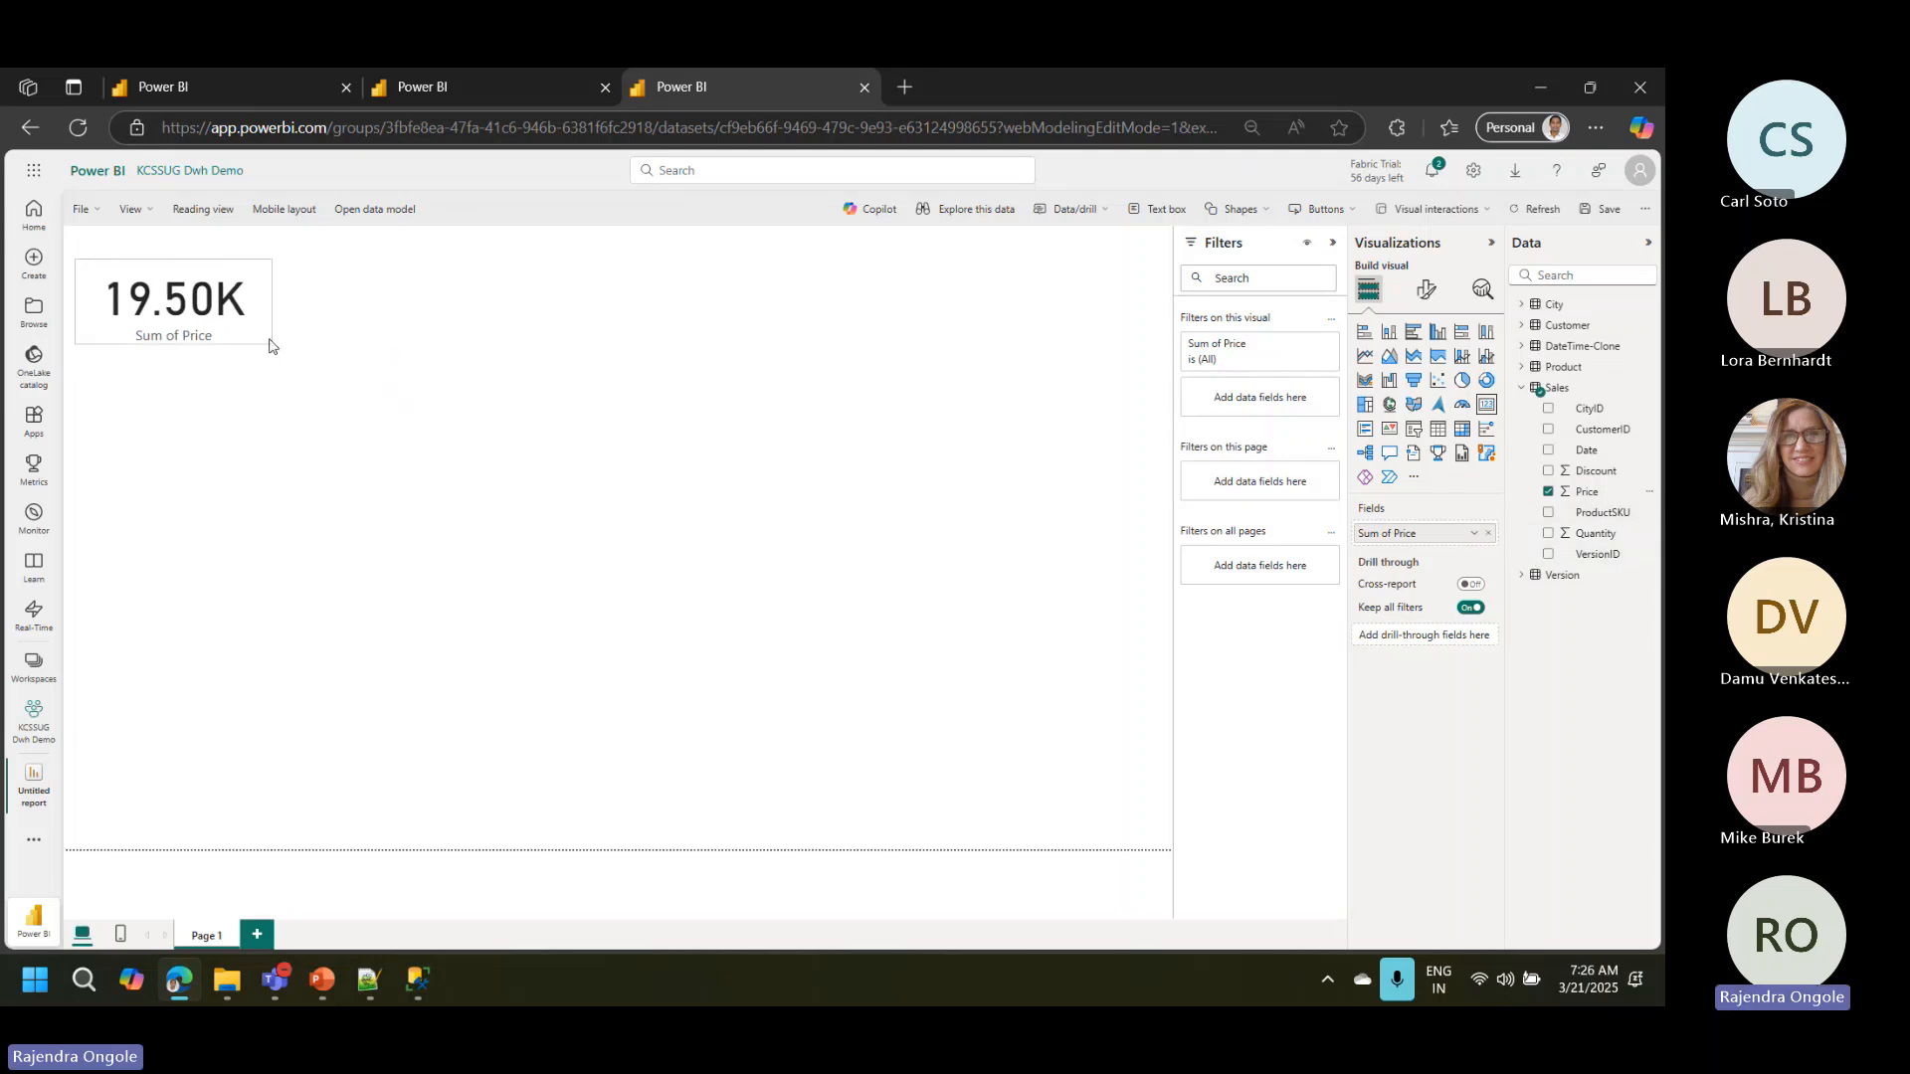
click(626, 461)
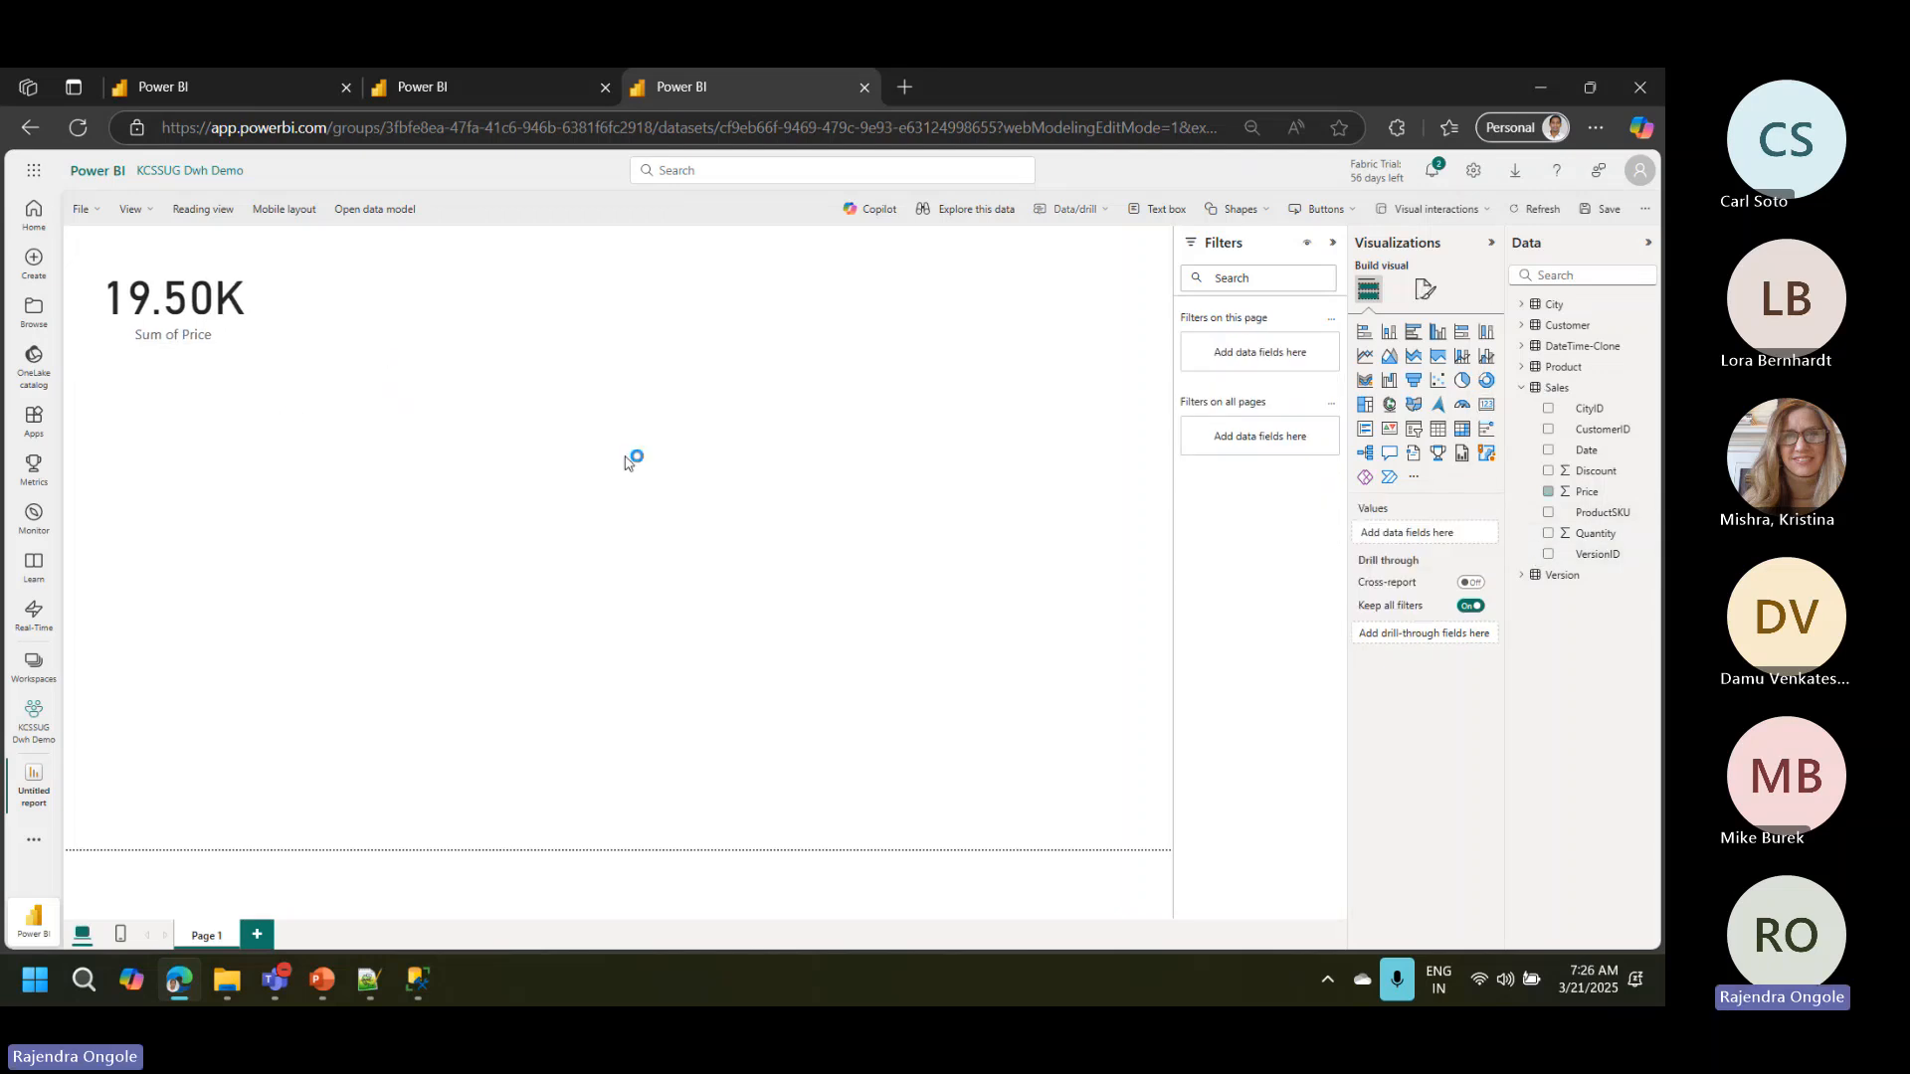
Step: Add a stacked bar chart of Sum of Price by City Region below the card and enlarge it
click(1365, 334)
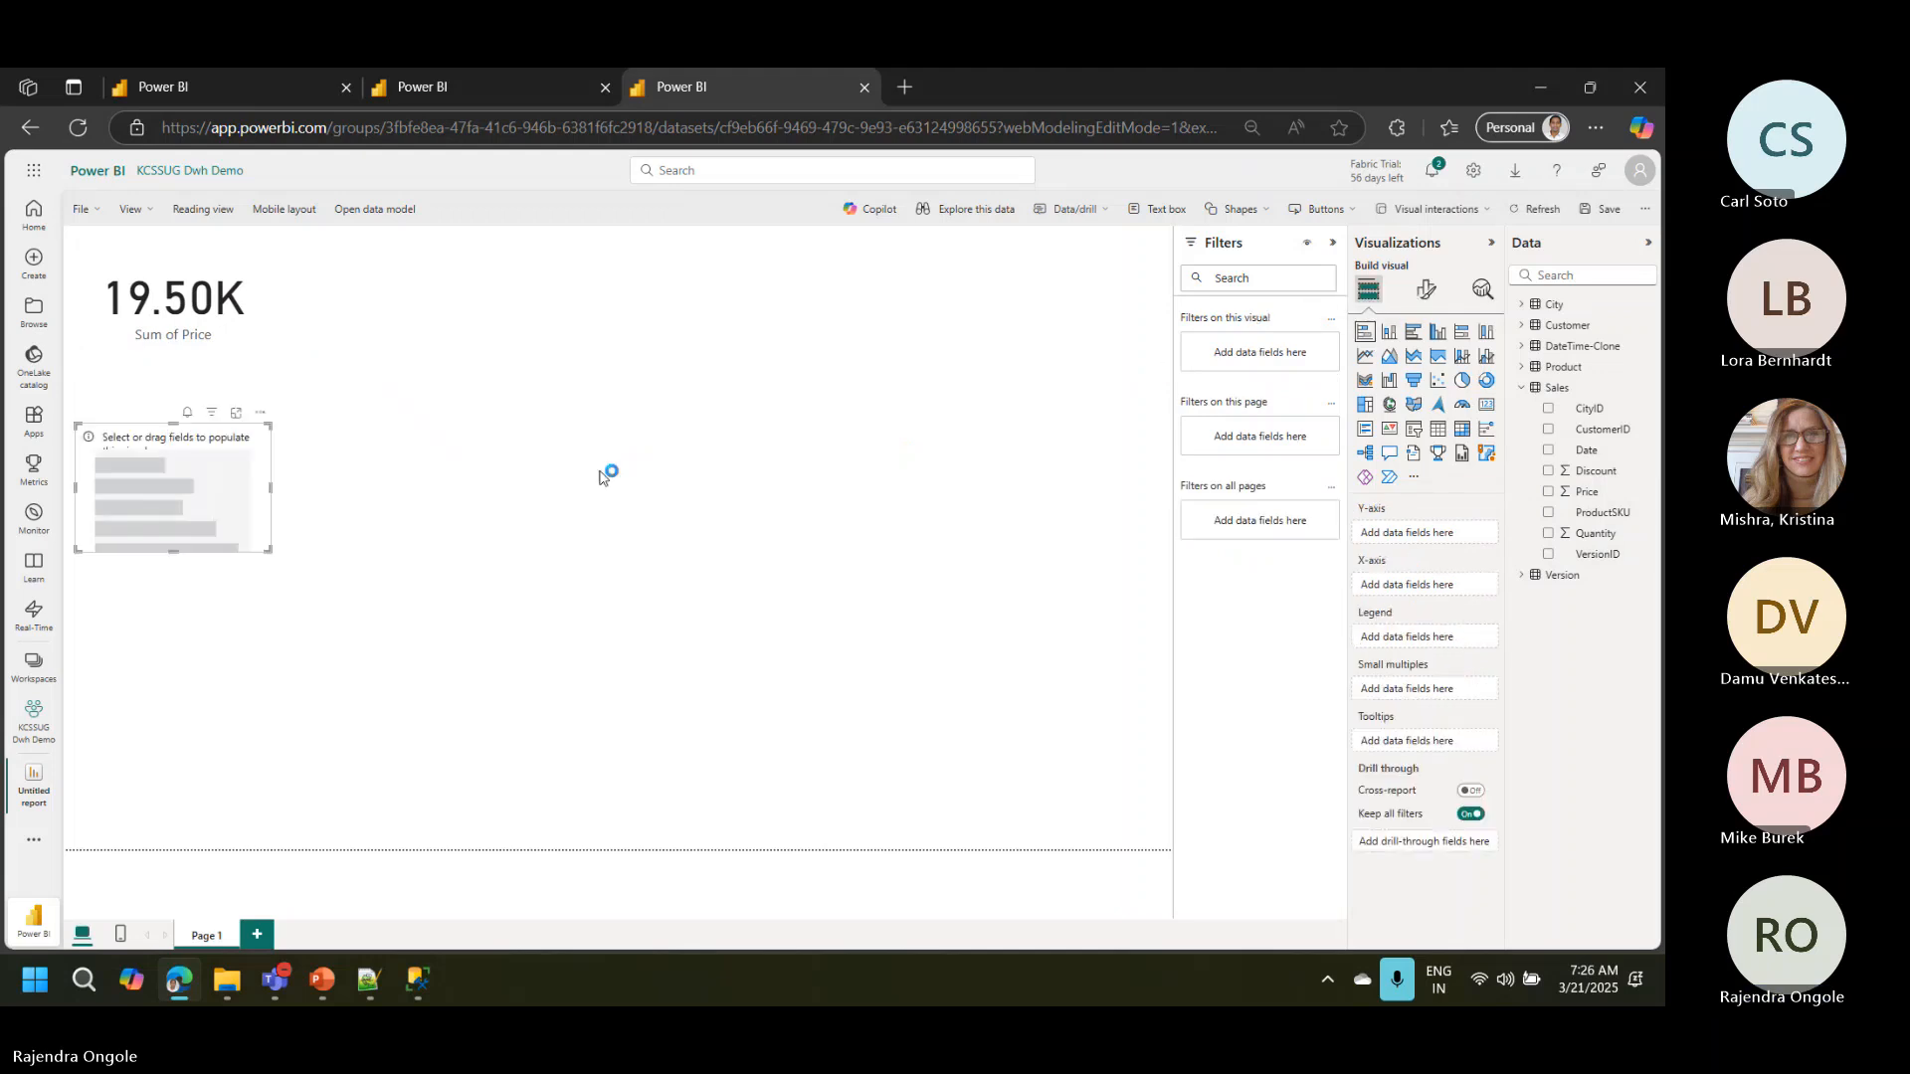
drag(269, 549, 439, 766)
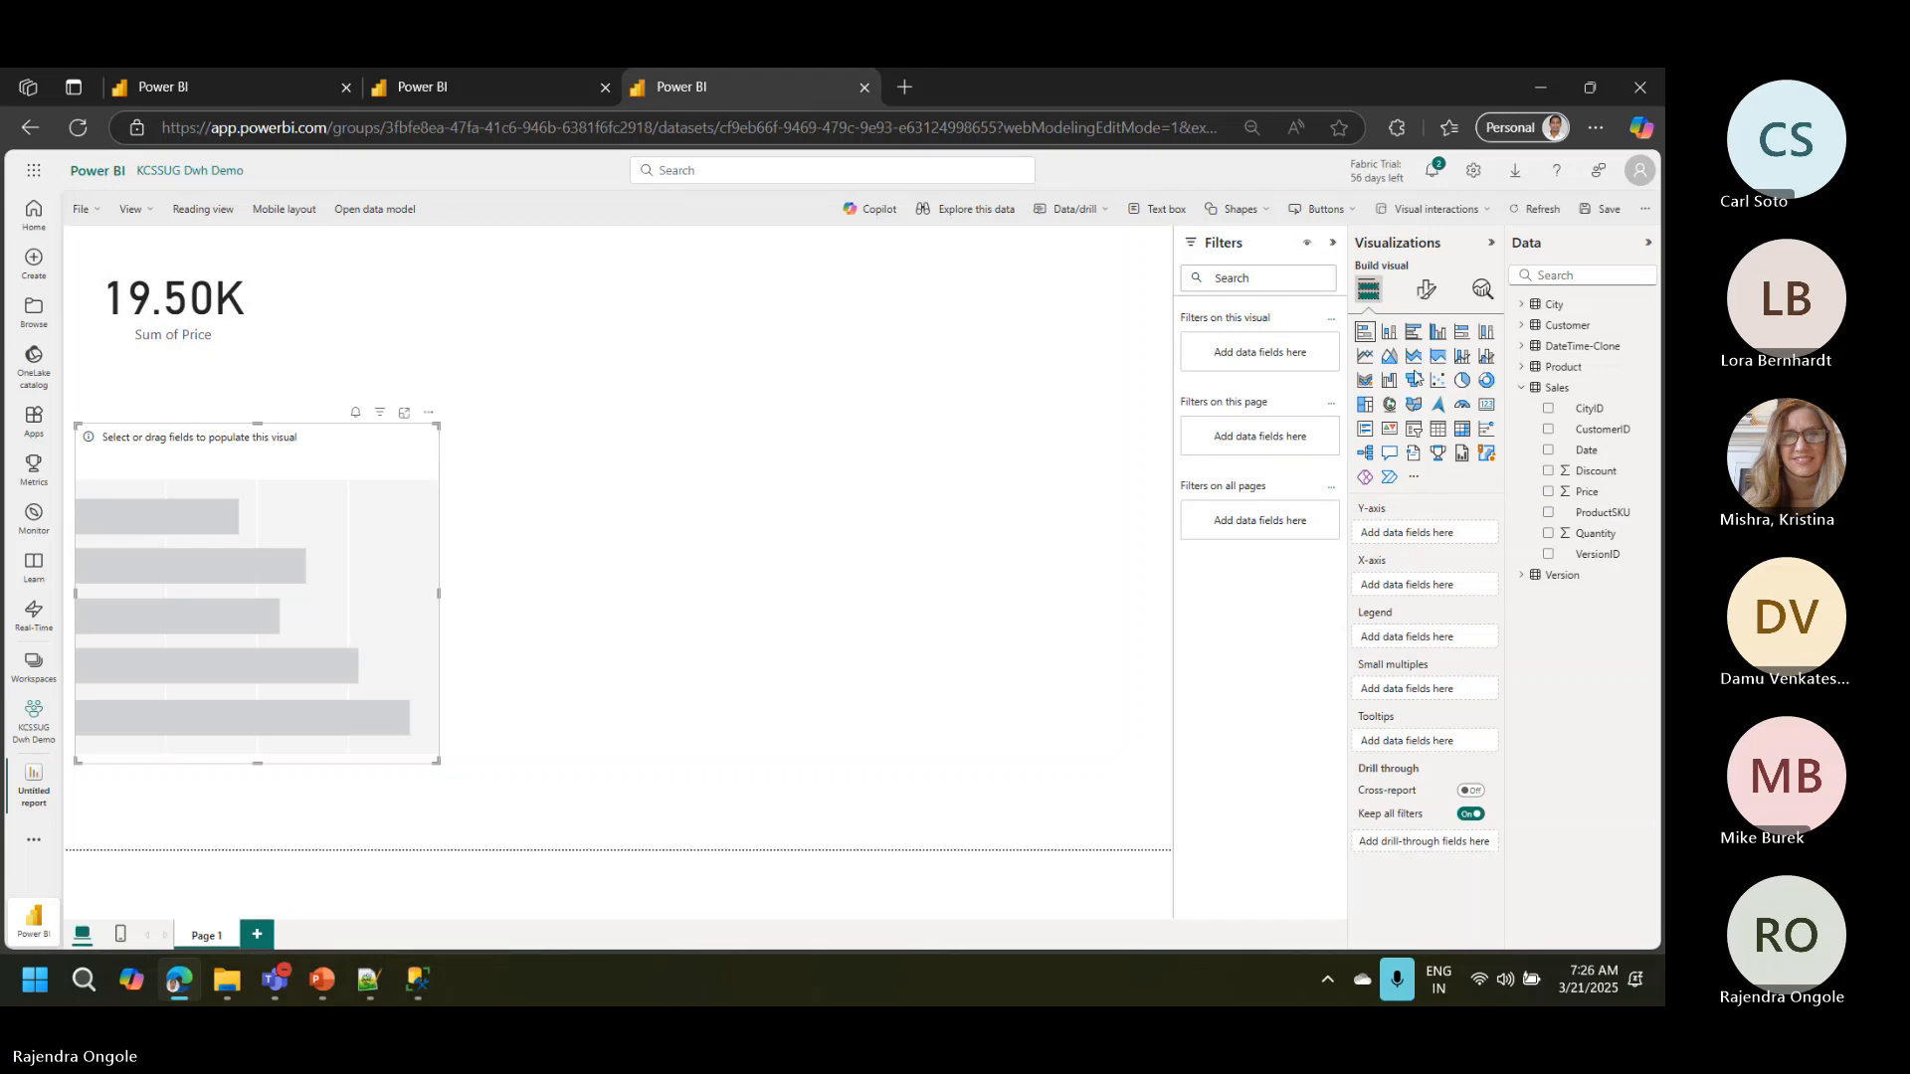
click(1522, 307)
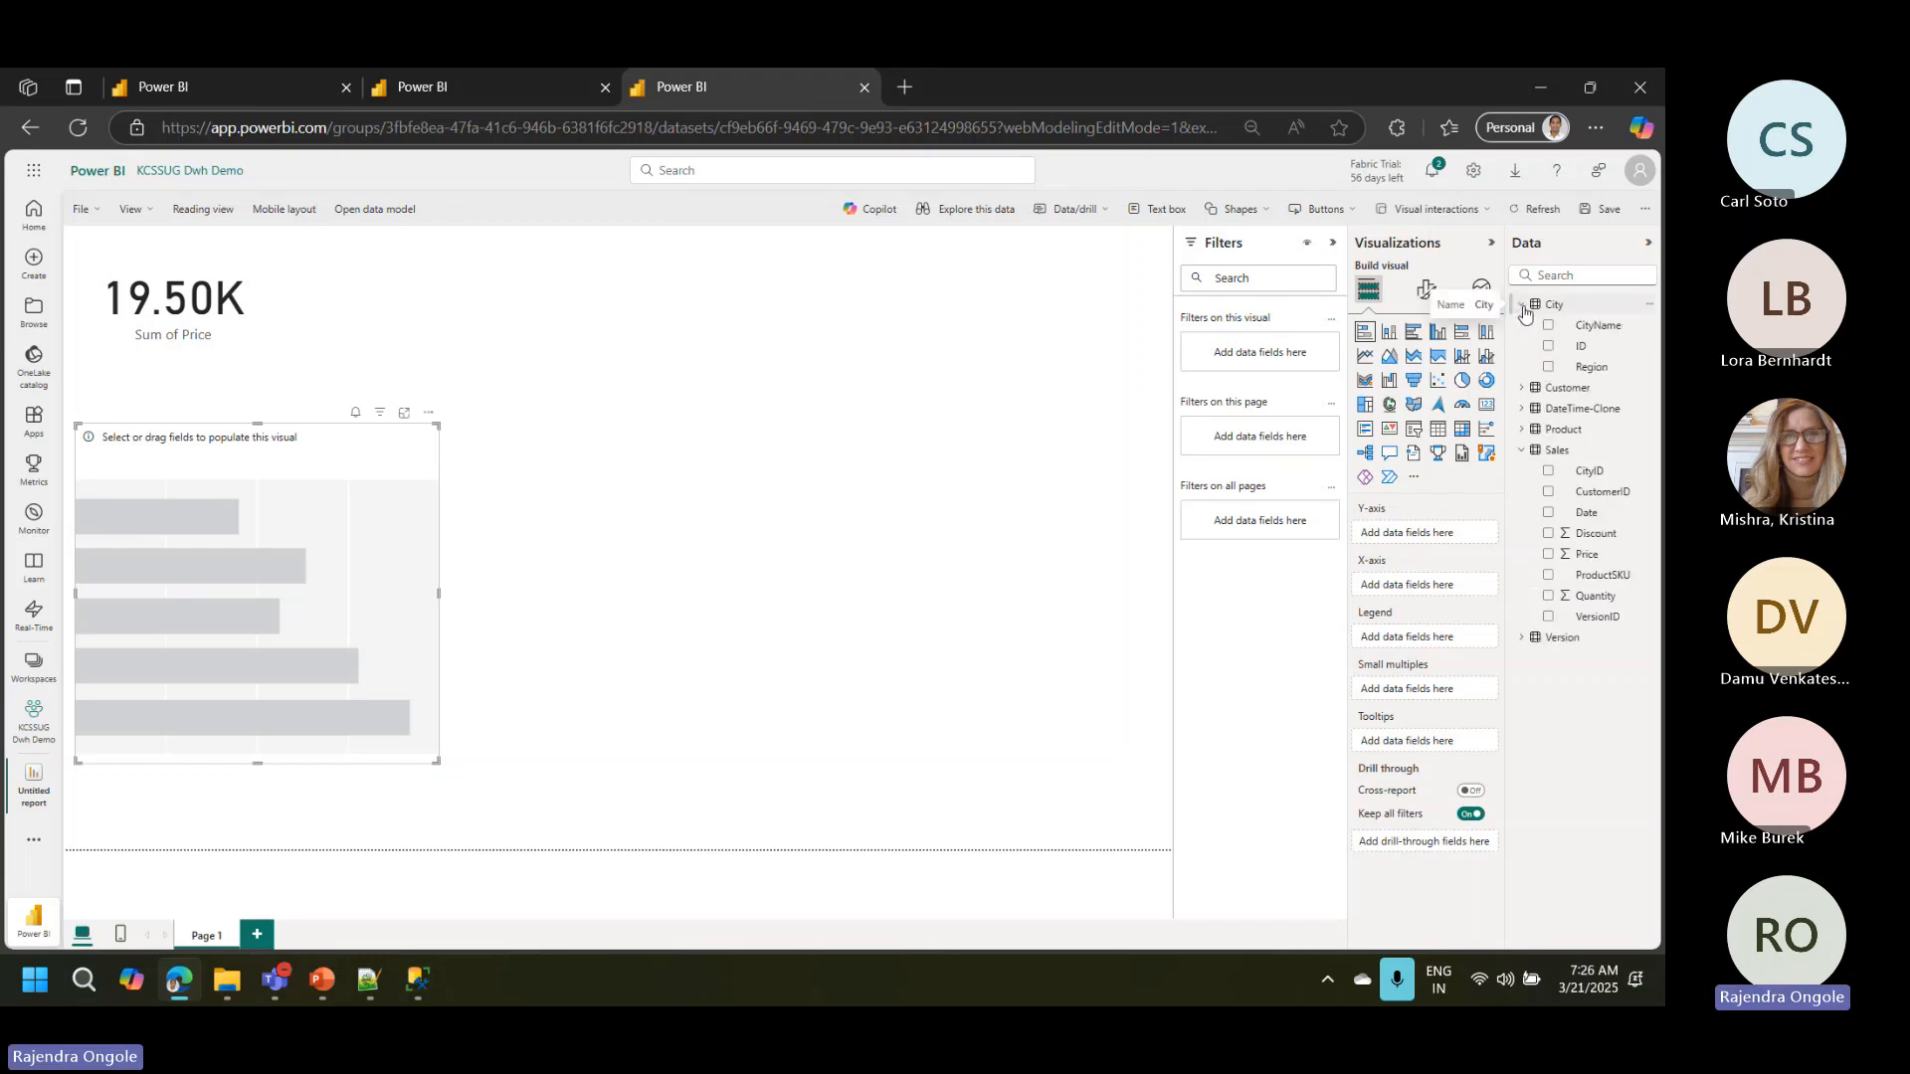
click(1548, 369)
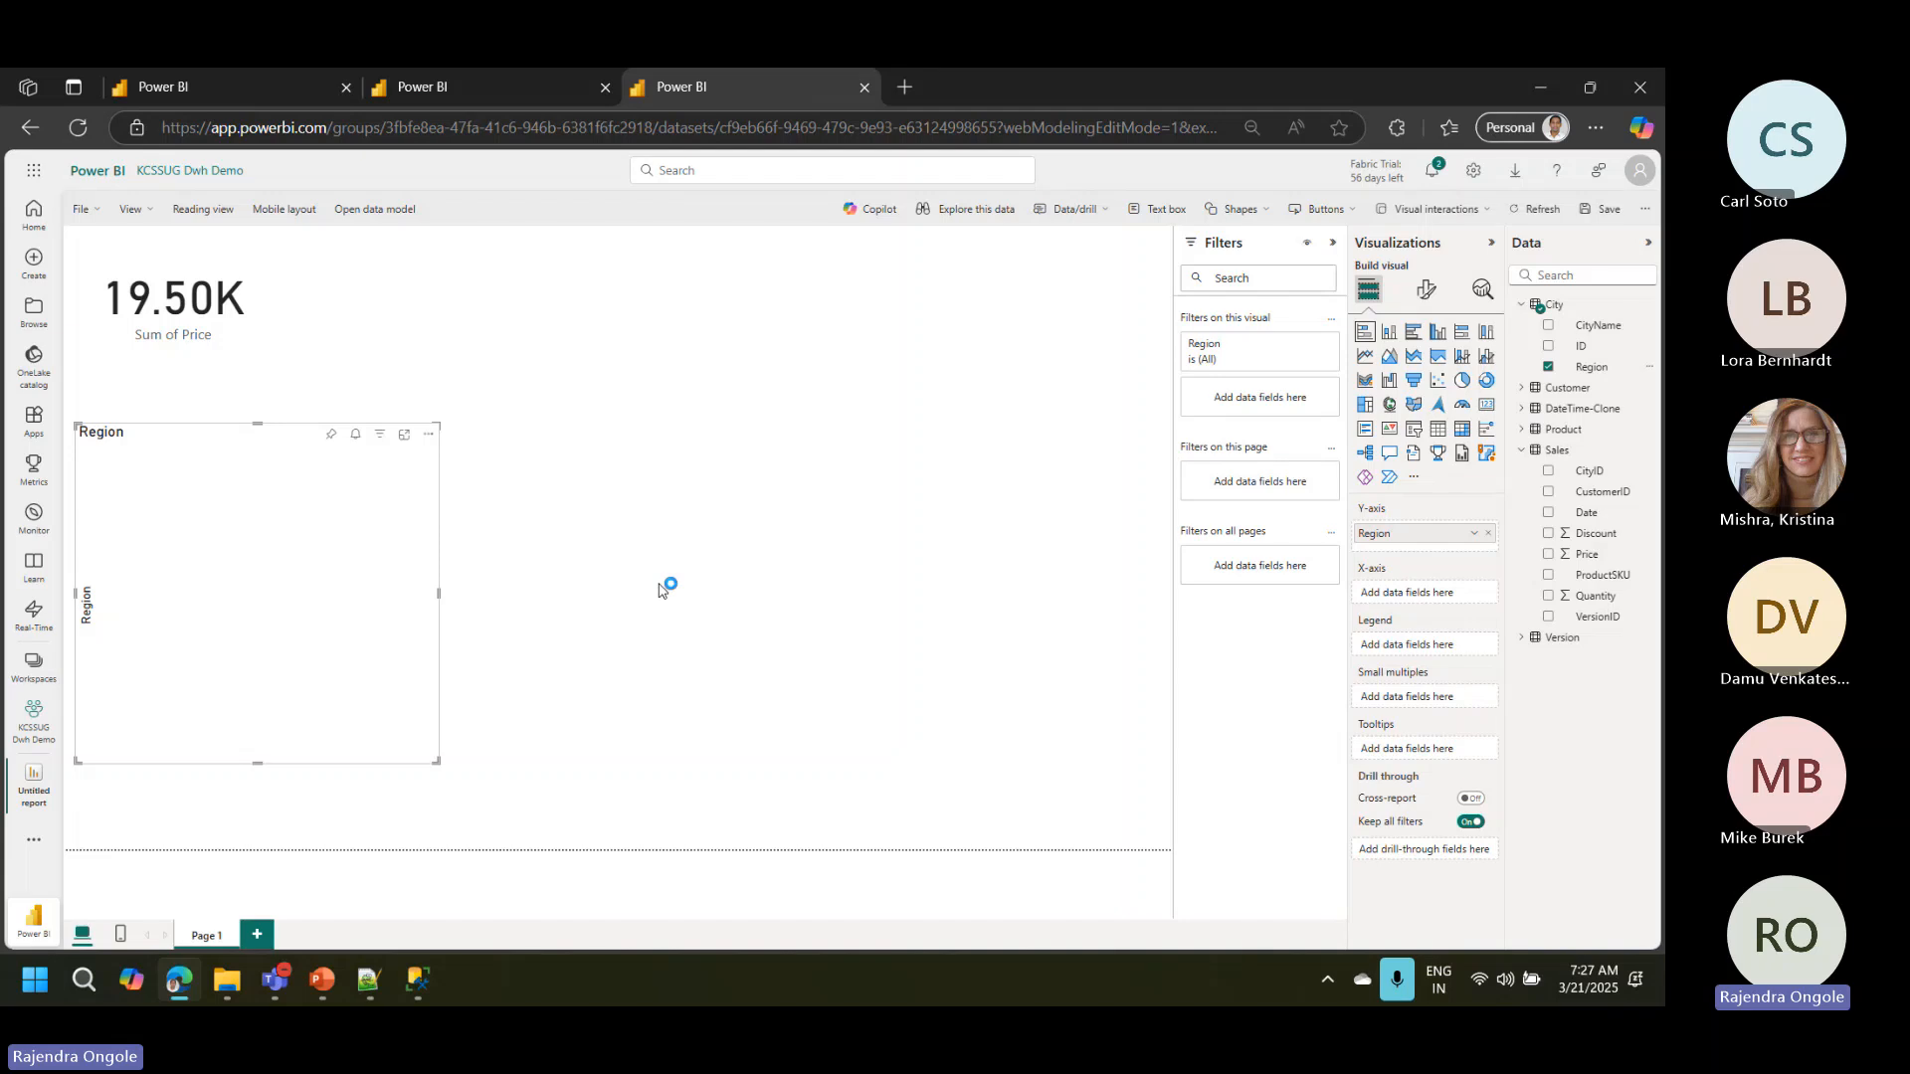
click(1549, 556)
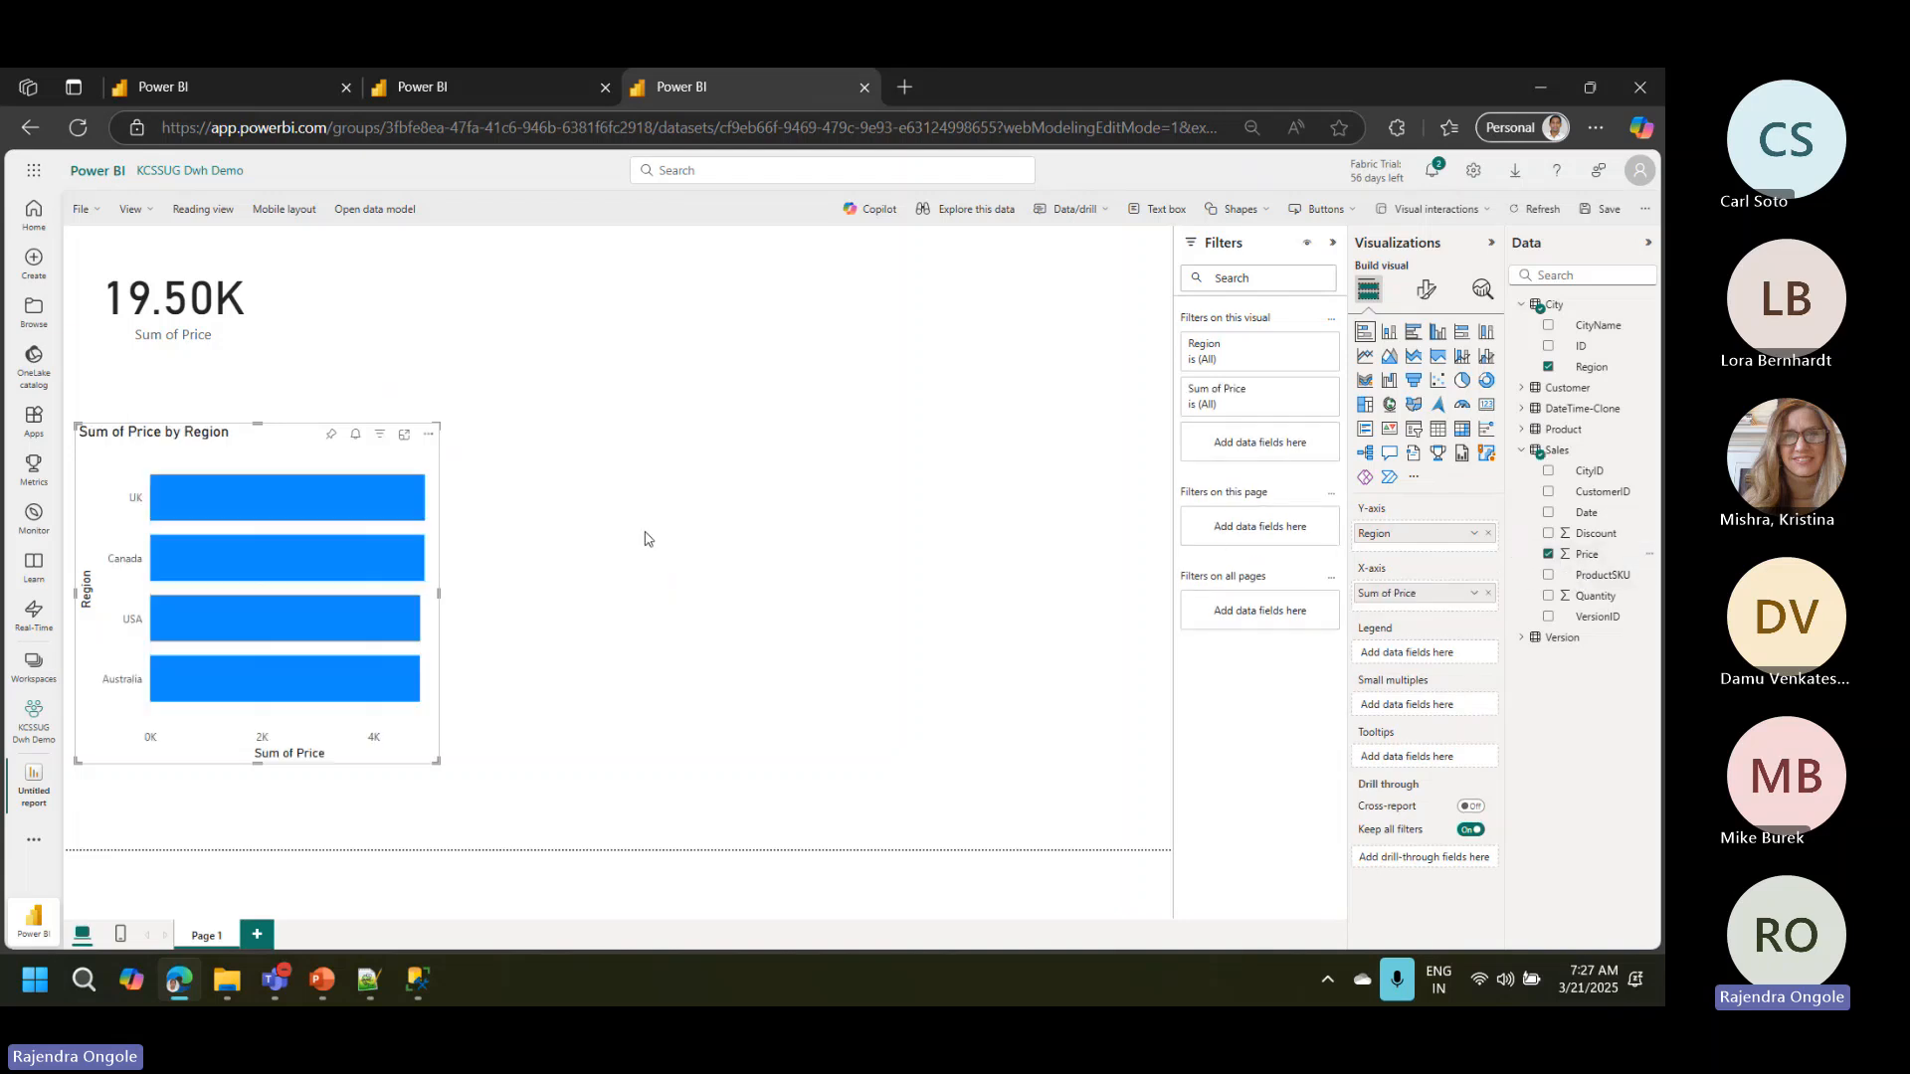
Step: Convert the bar chart to a table, add the Sales Discount field, and shrink and move it to the page's lower-left corner
click(1437, 429)
drag(358, 617, 365, 595)
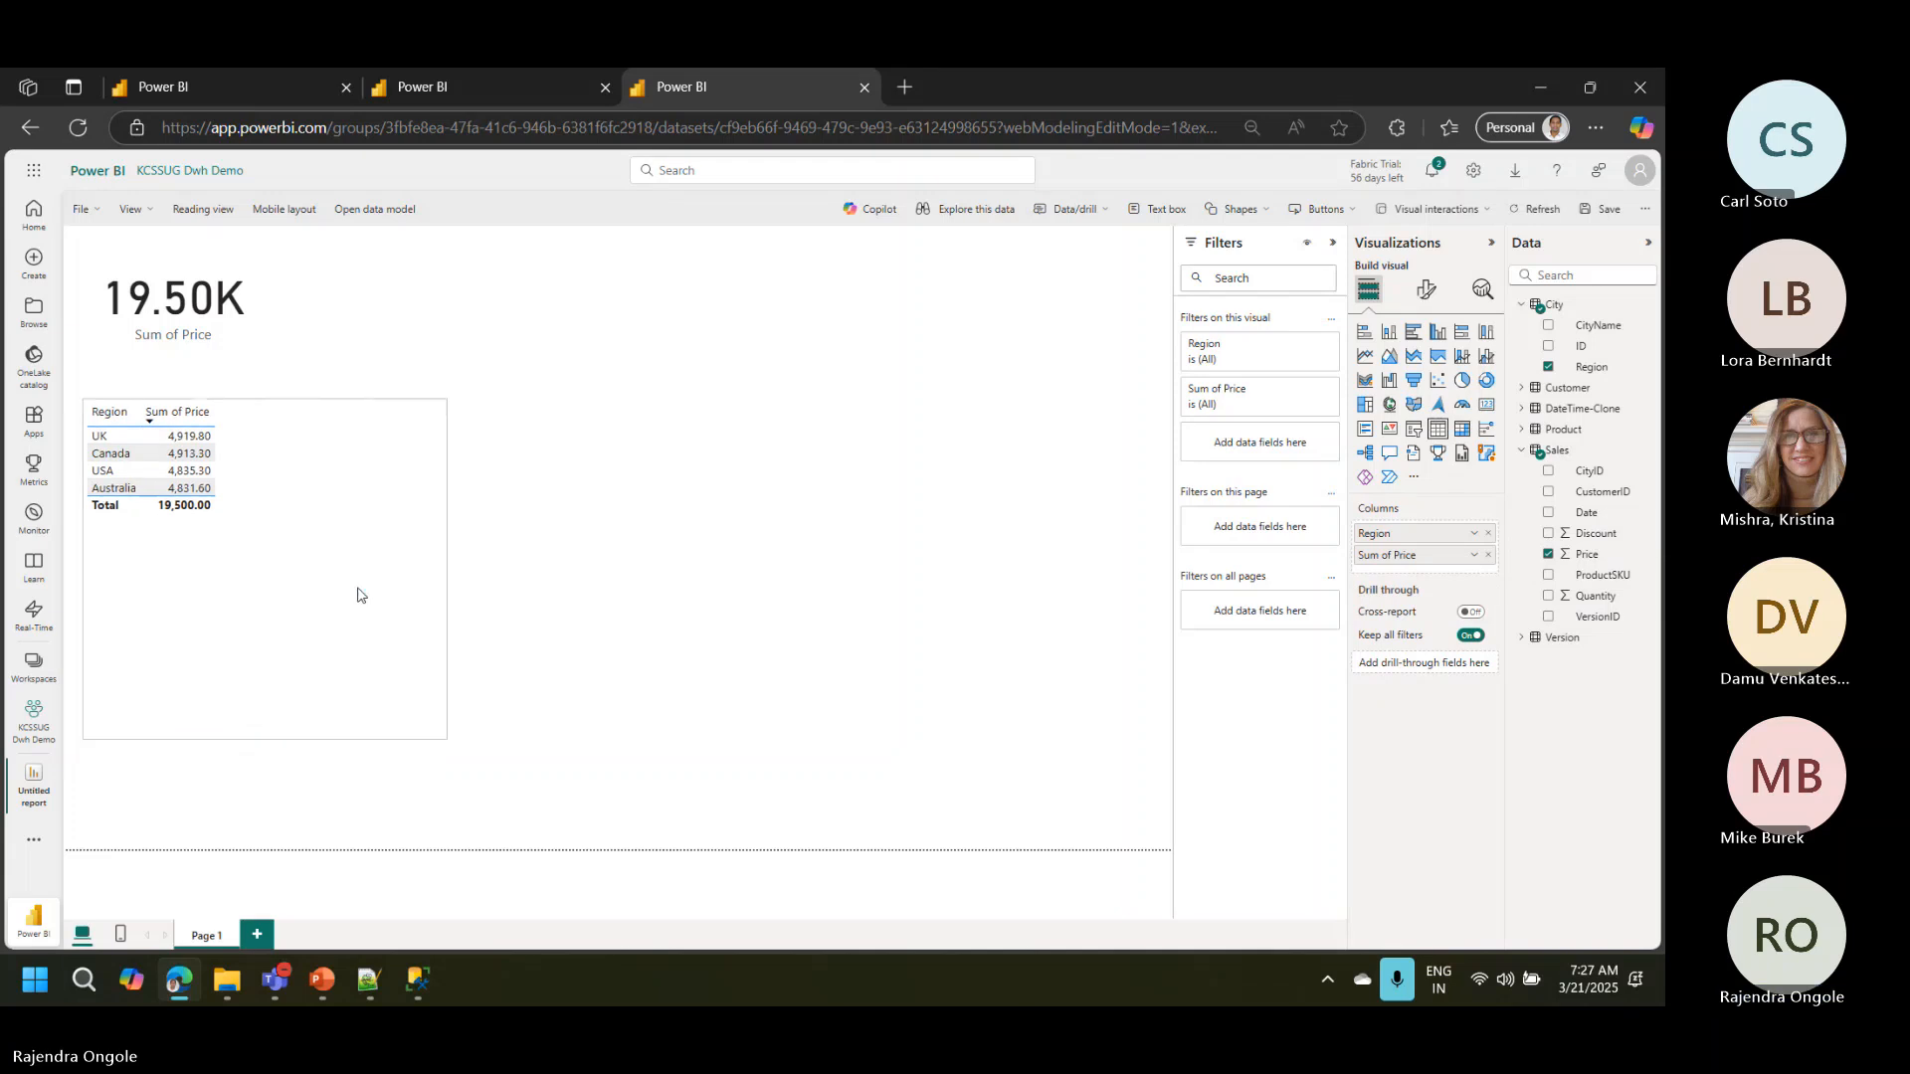
click(1547, 535)
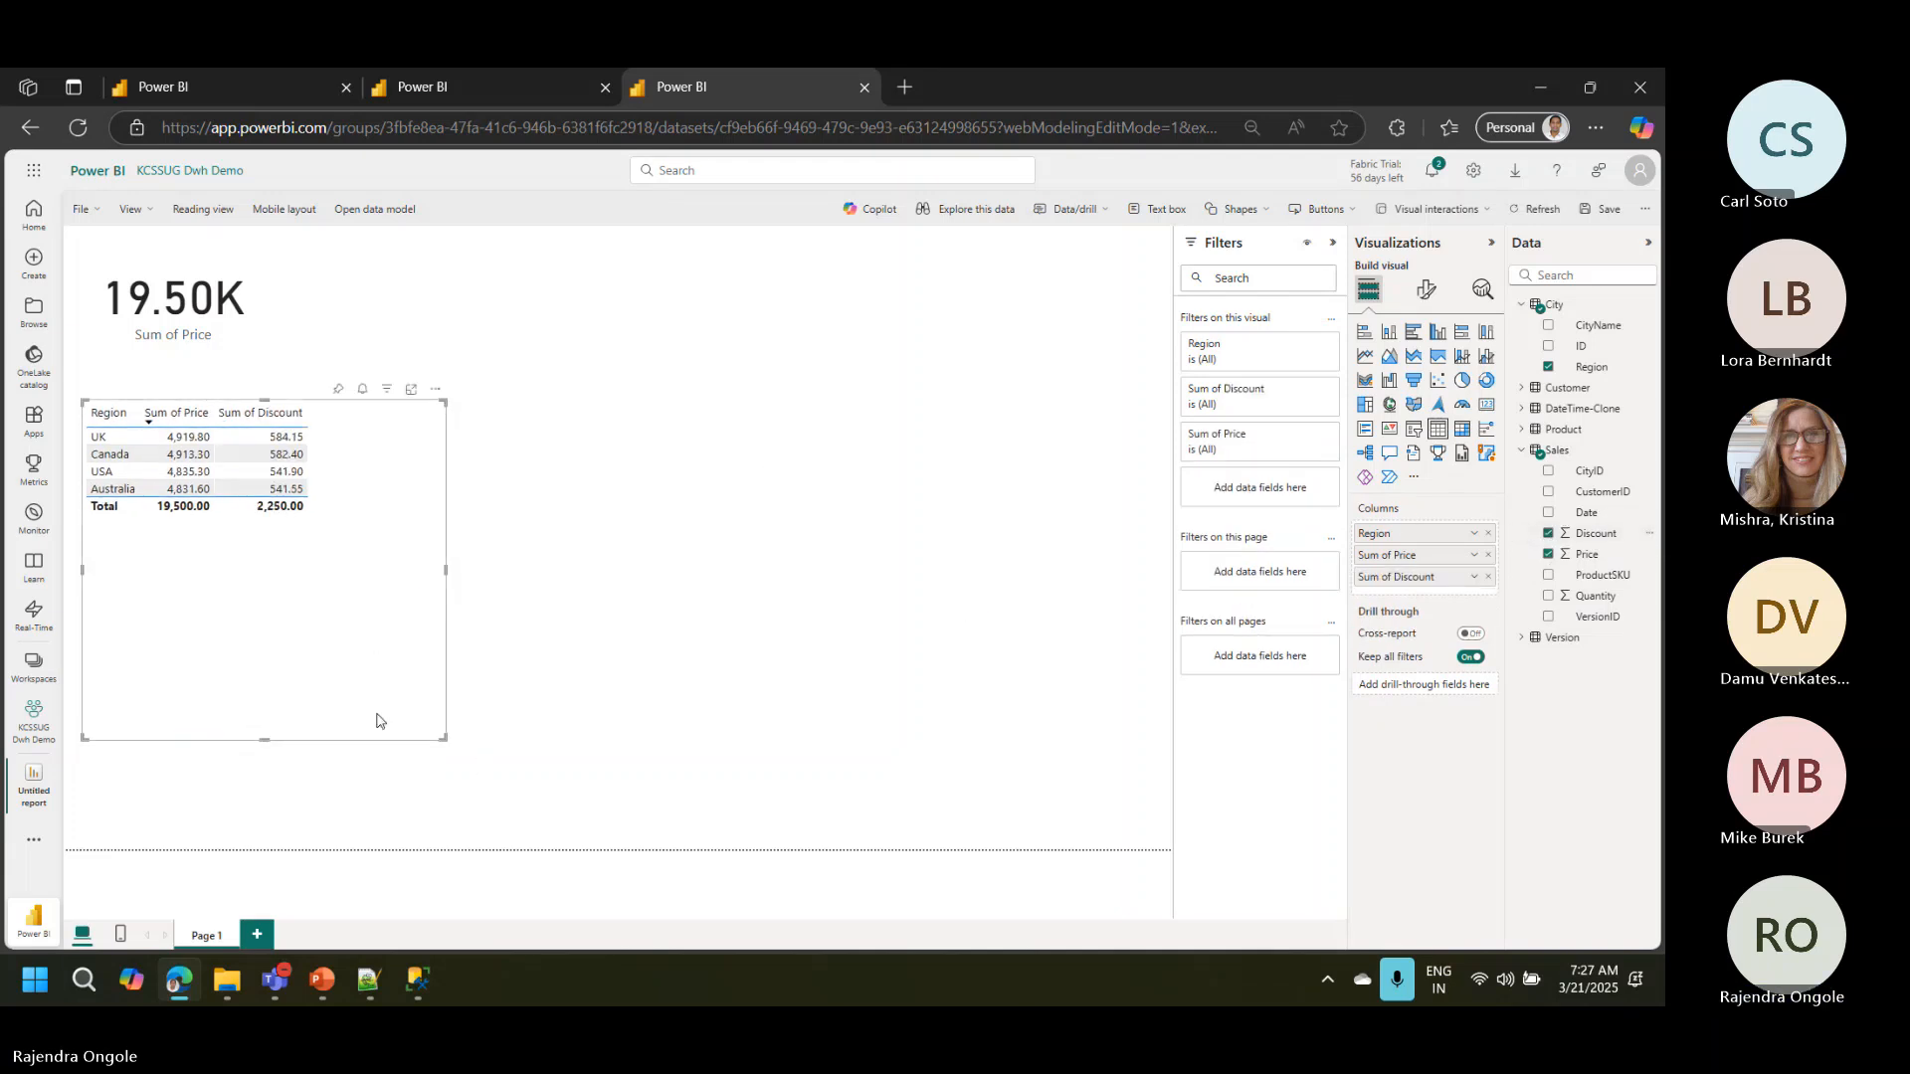
drag(447, 748, 280, 785)
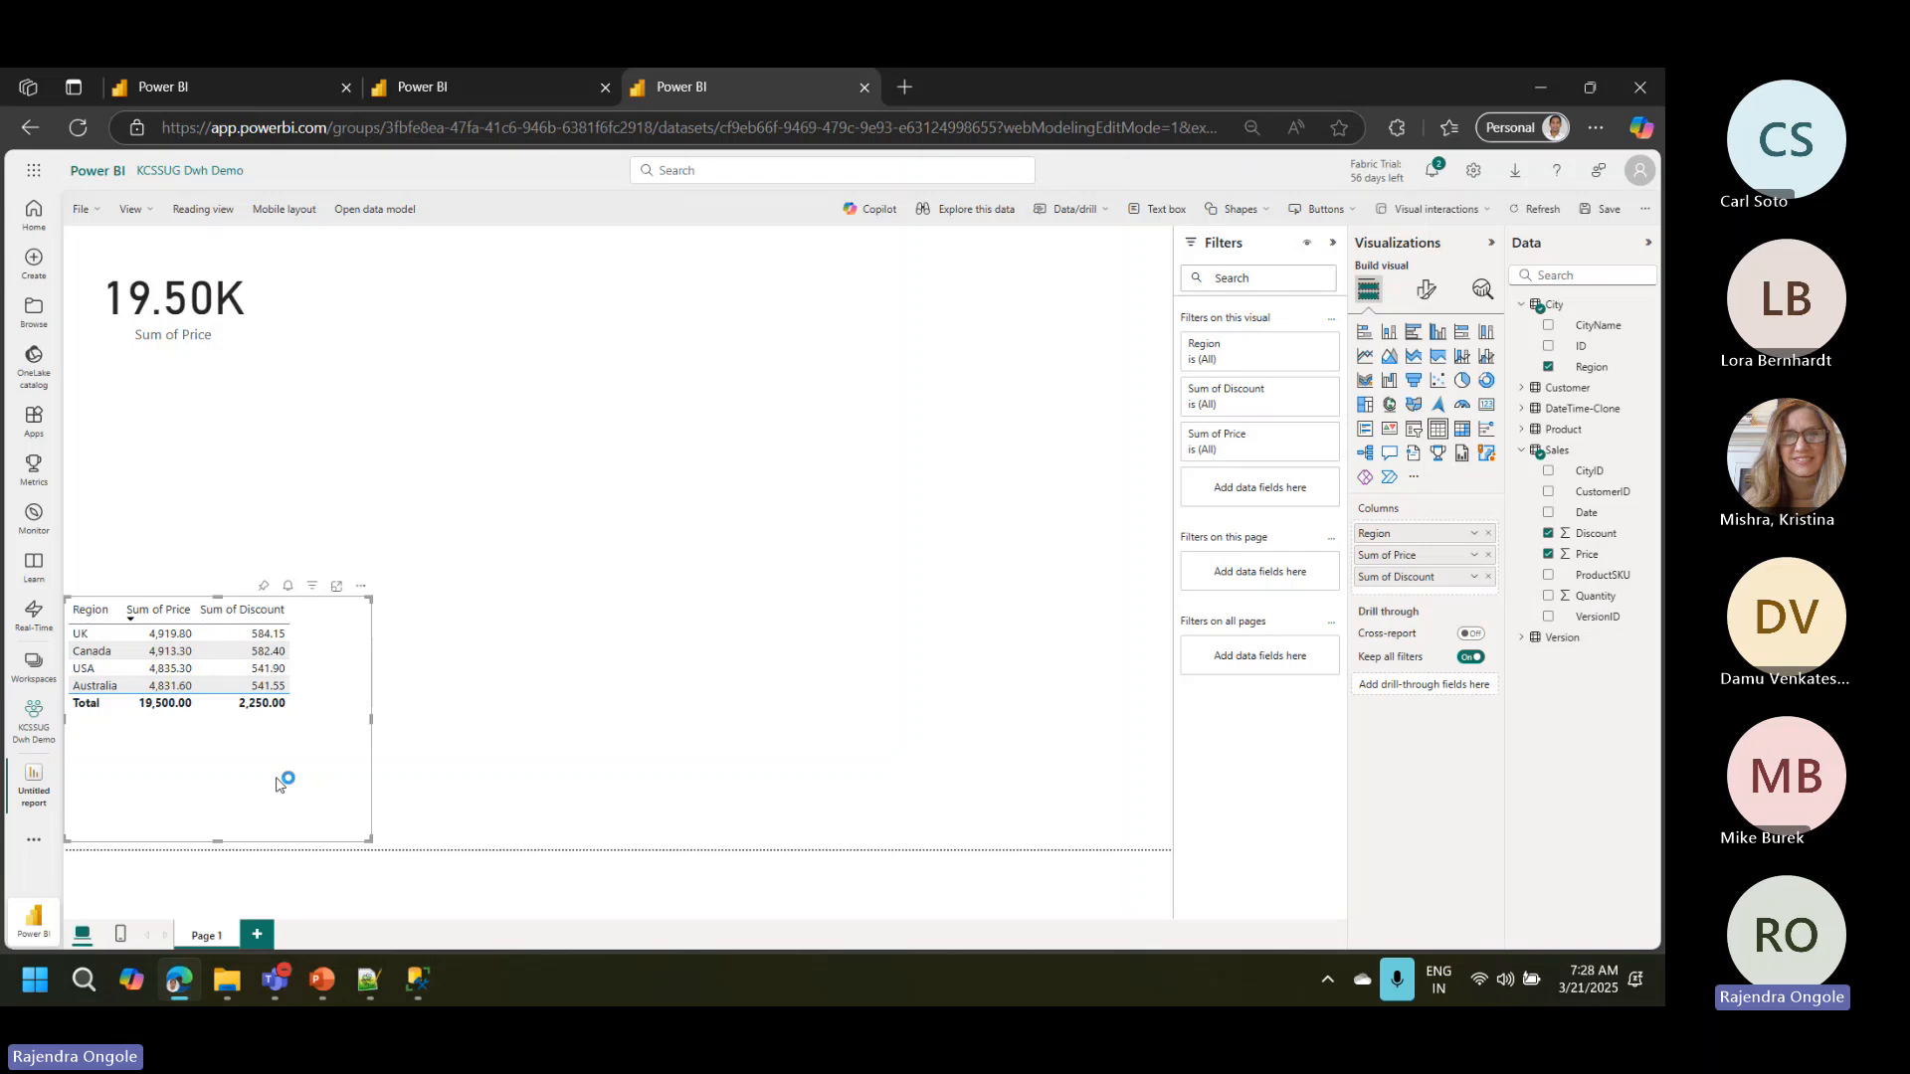
click(578, 625)
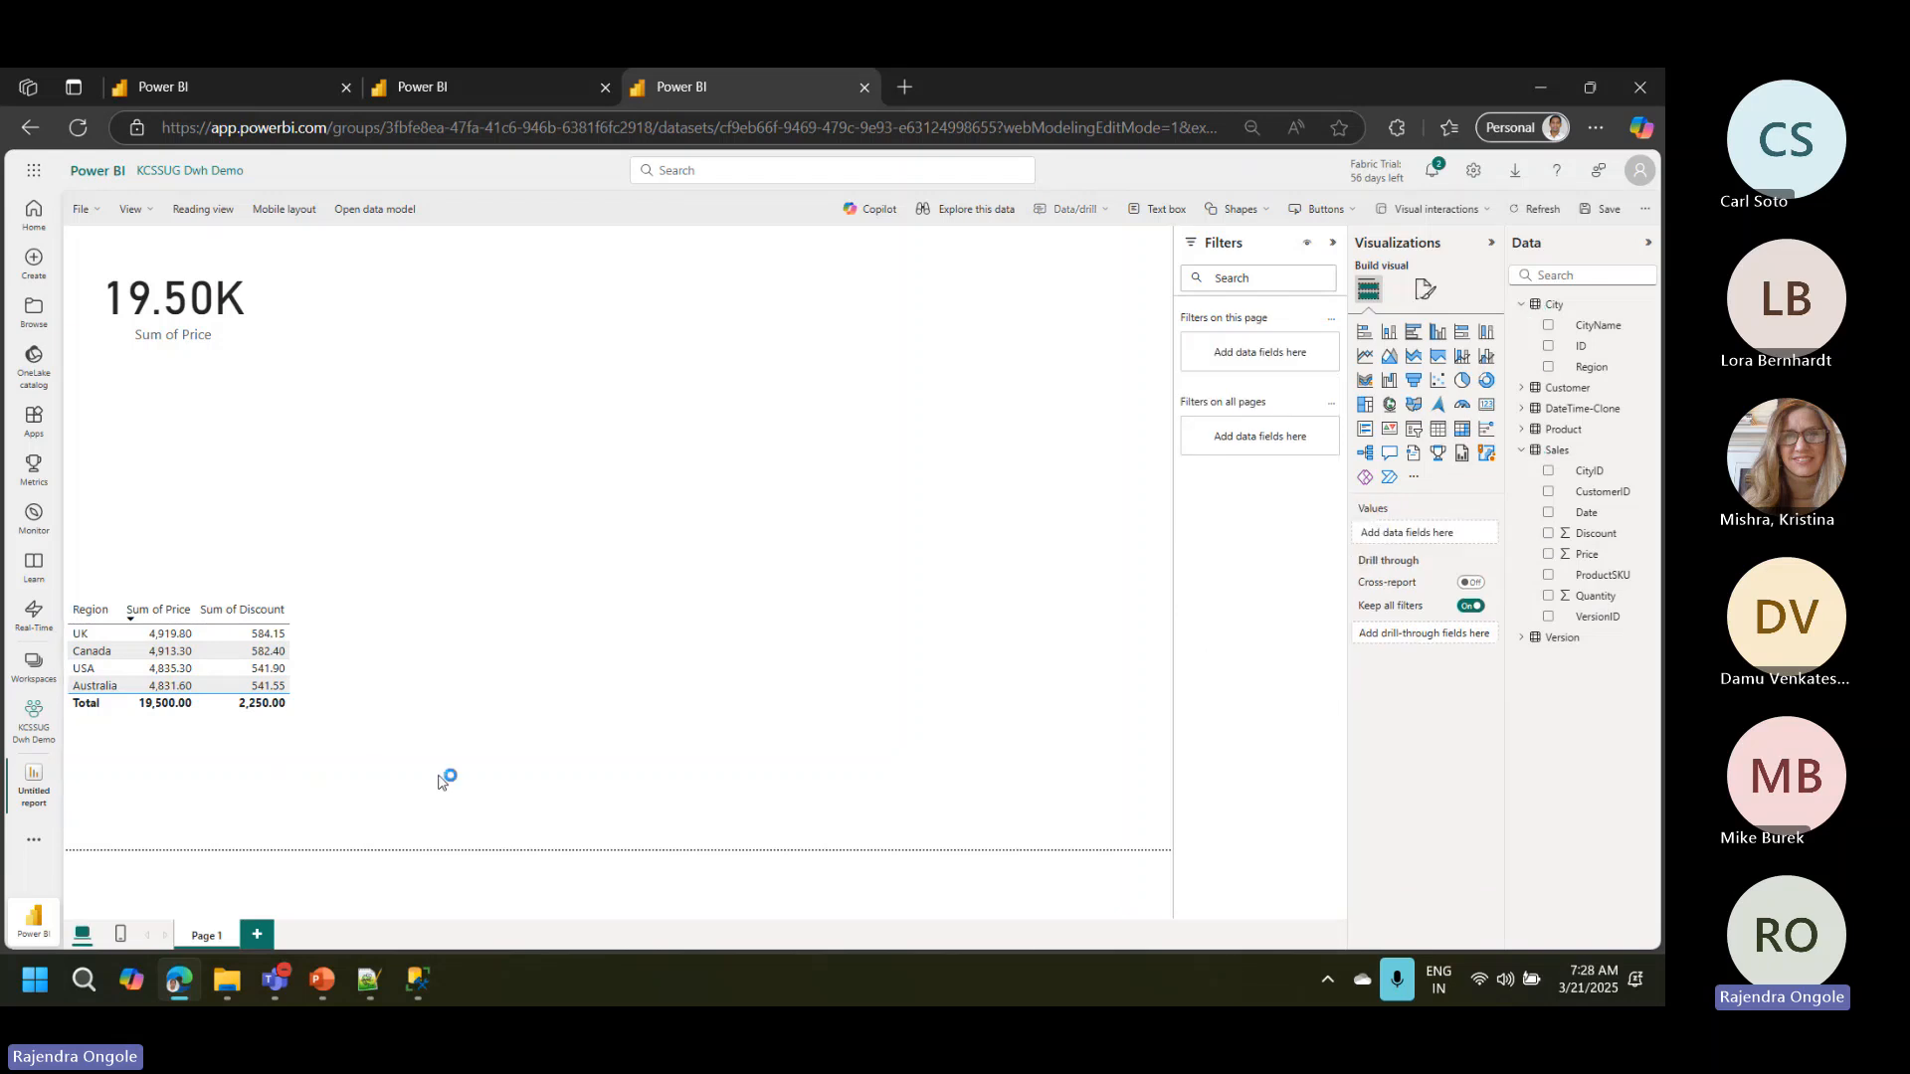
click(321, 985)
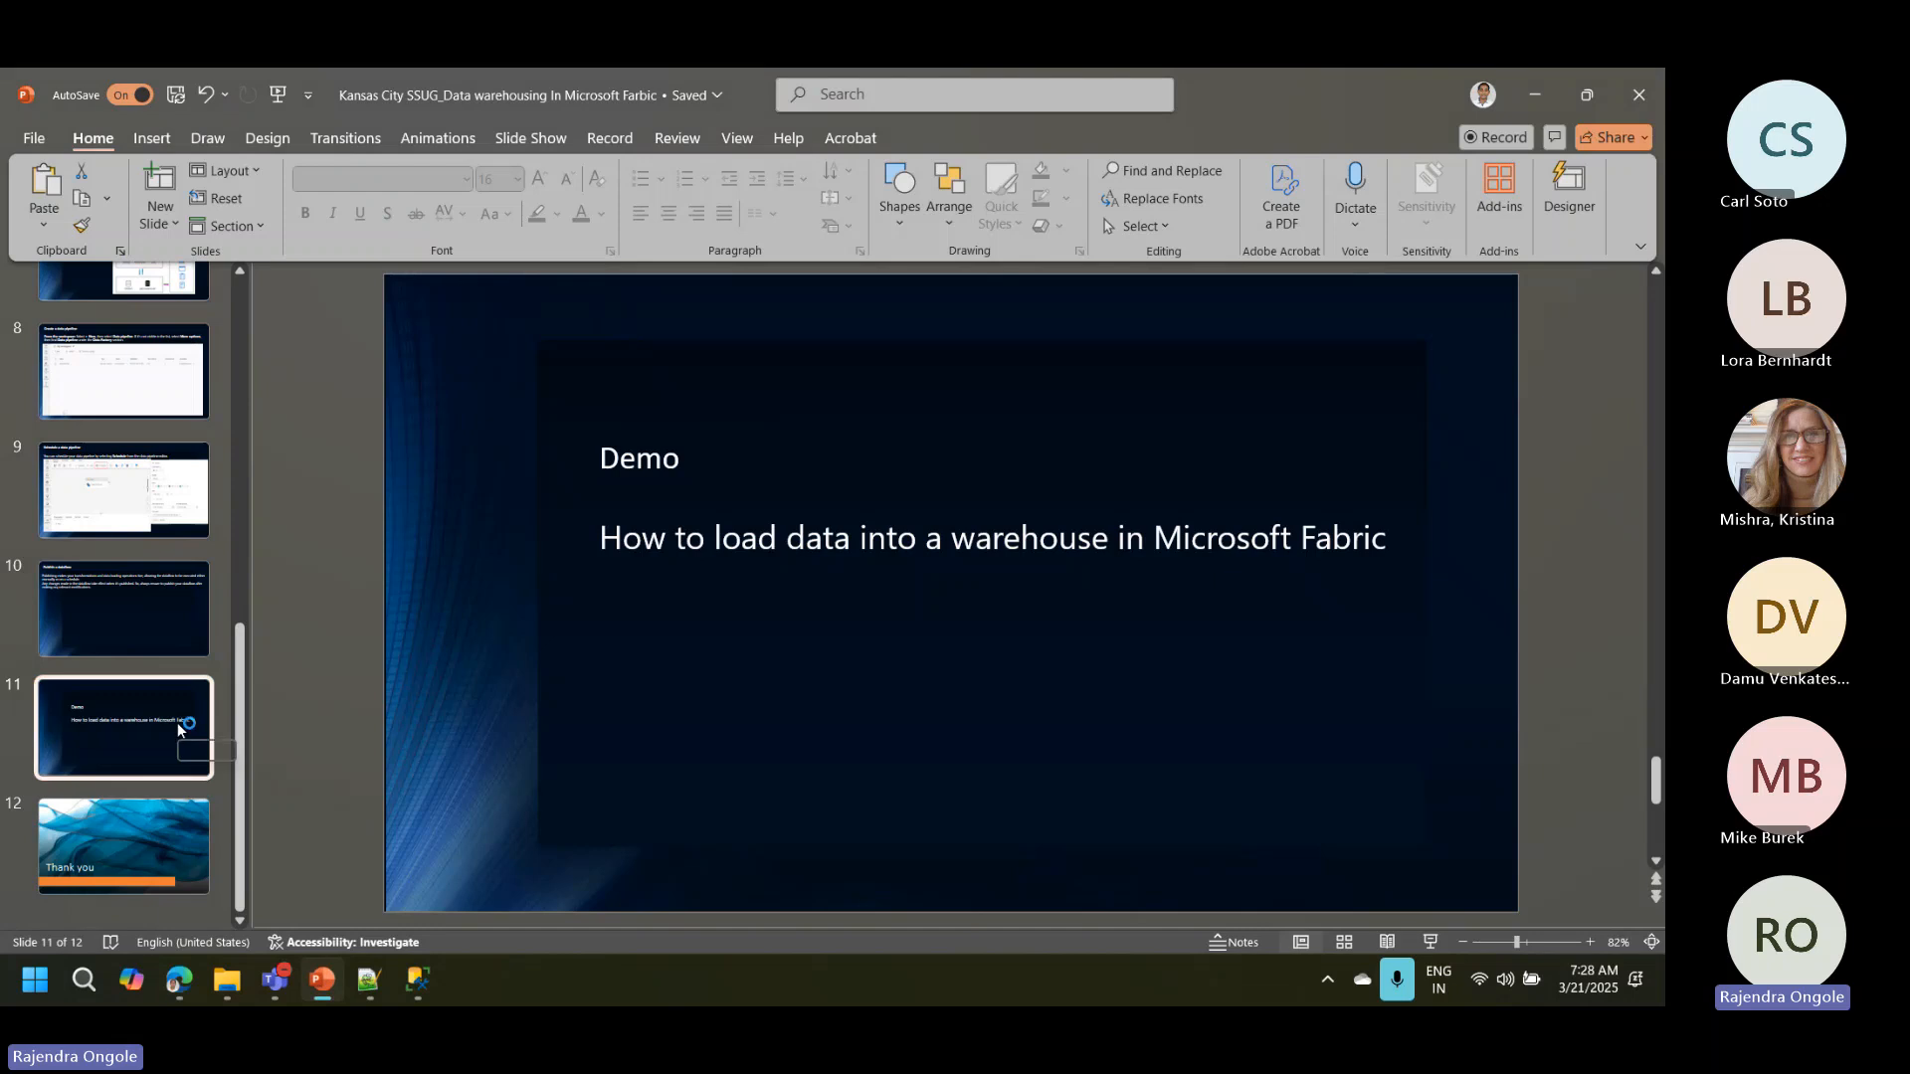
click(318, 985)
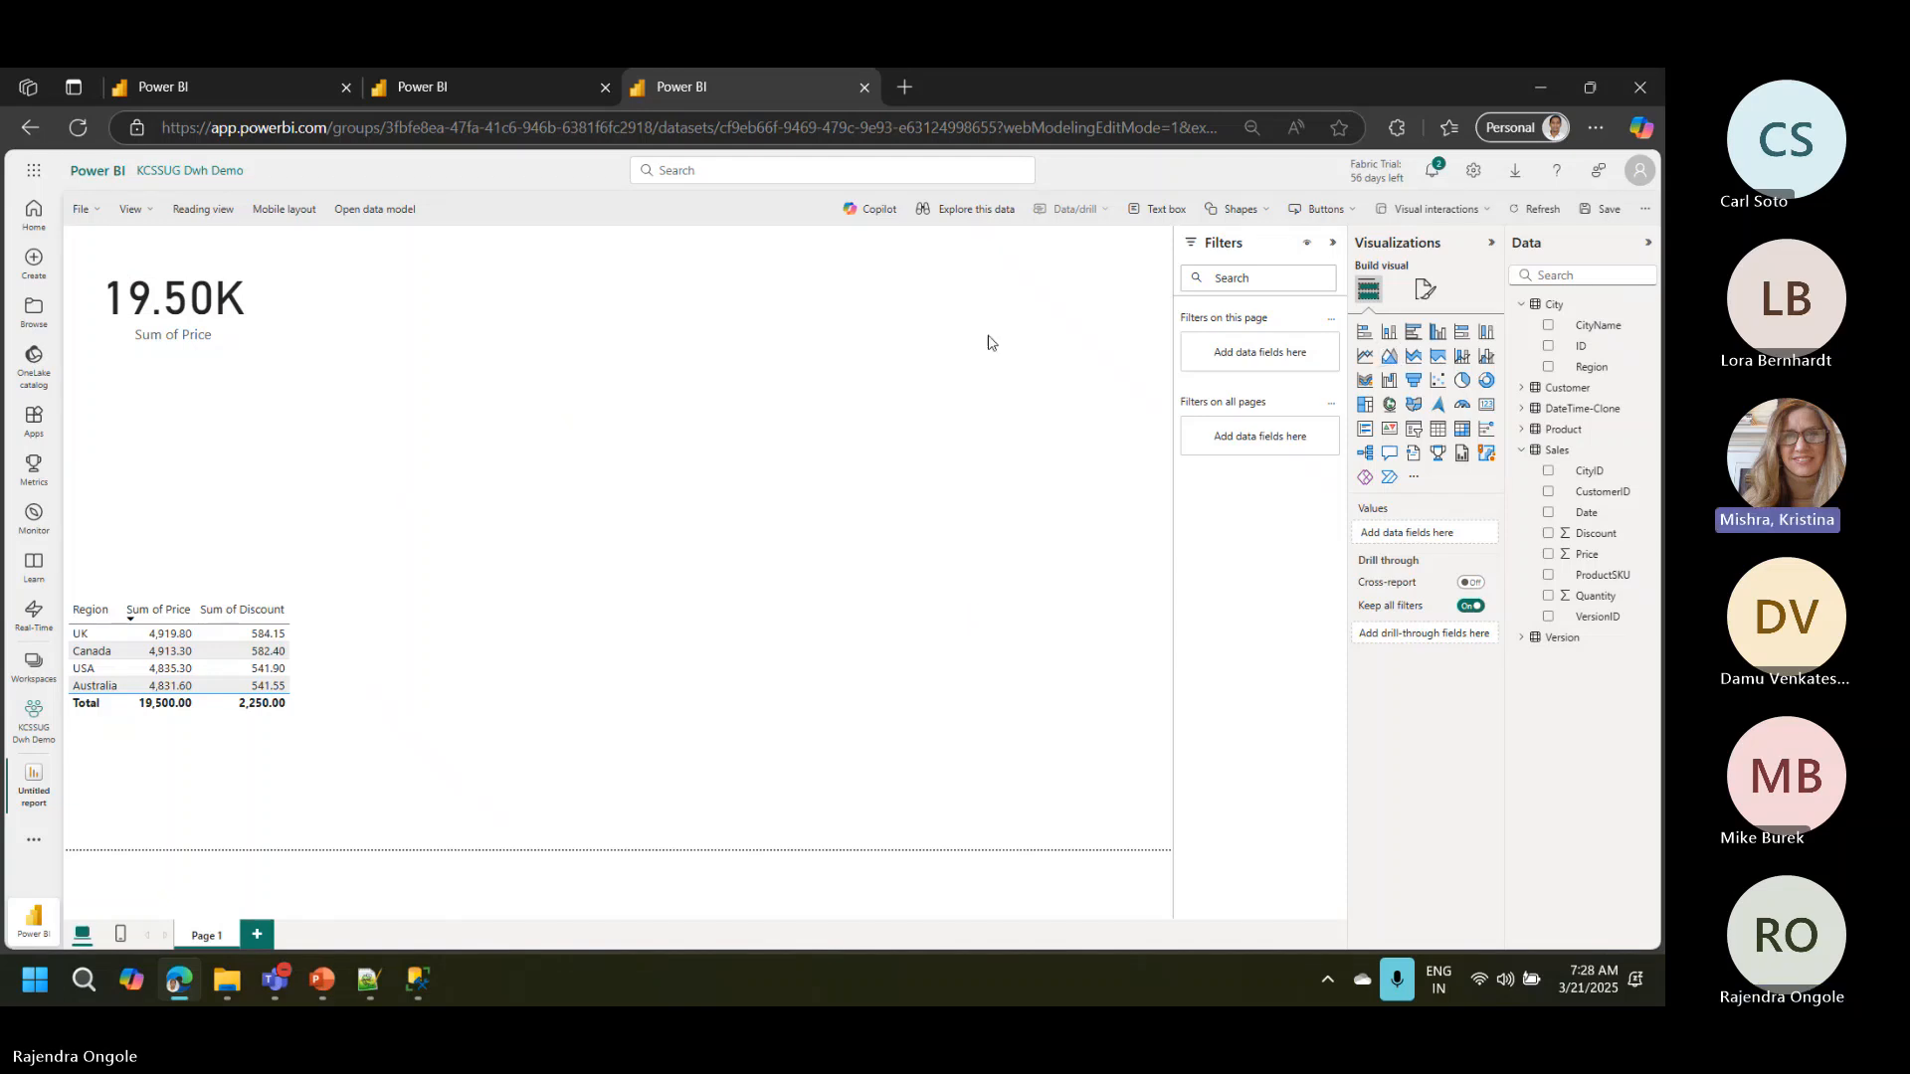
Step: Save the report as Sales Report in the KCSSUG Dwh Demo workspace with its task set to Unassigned
click(1597, 206)
click(840, 728)
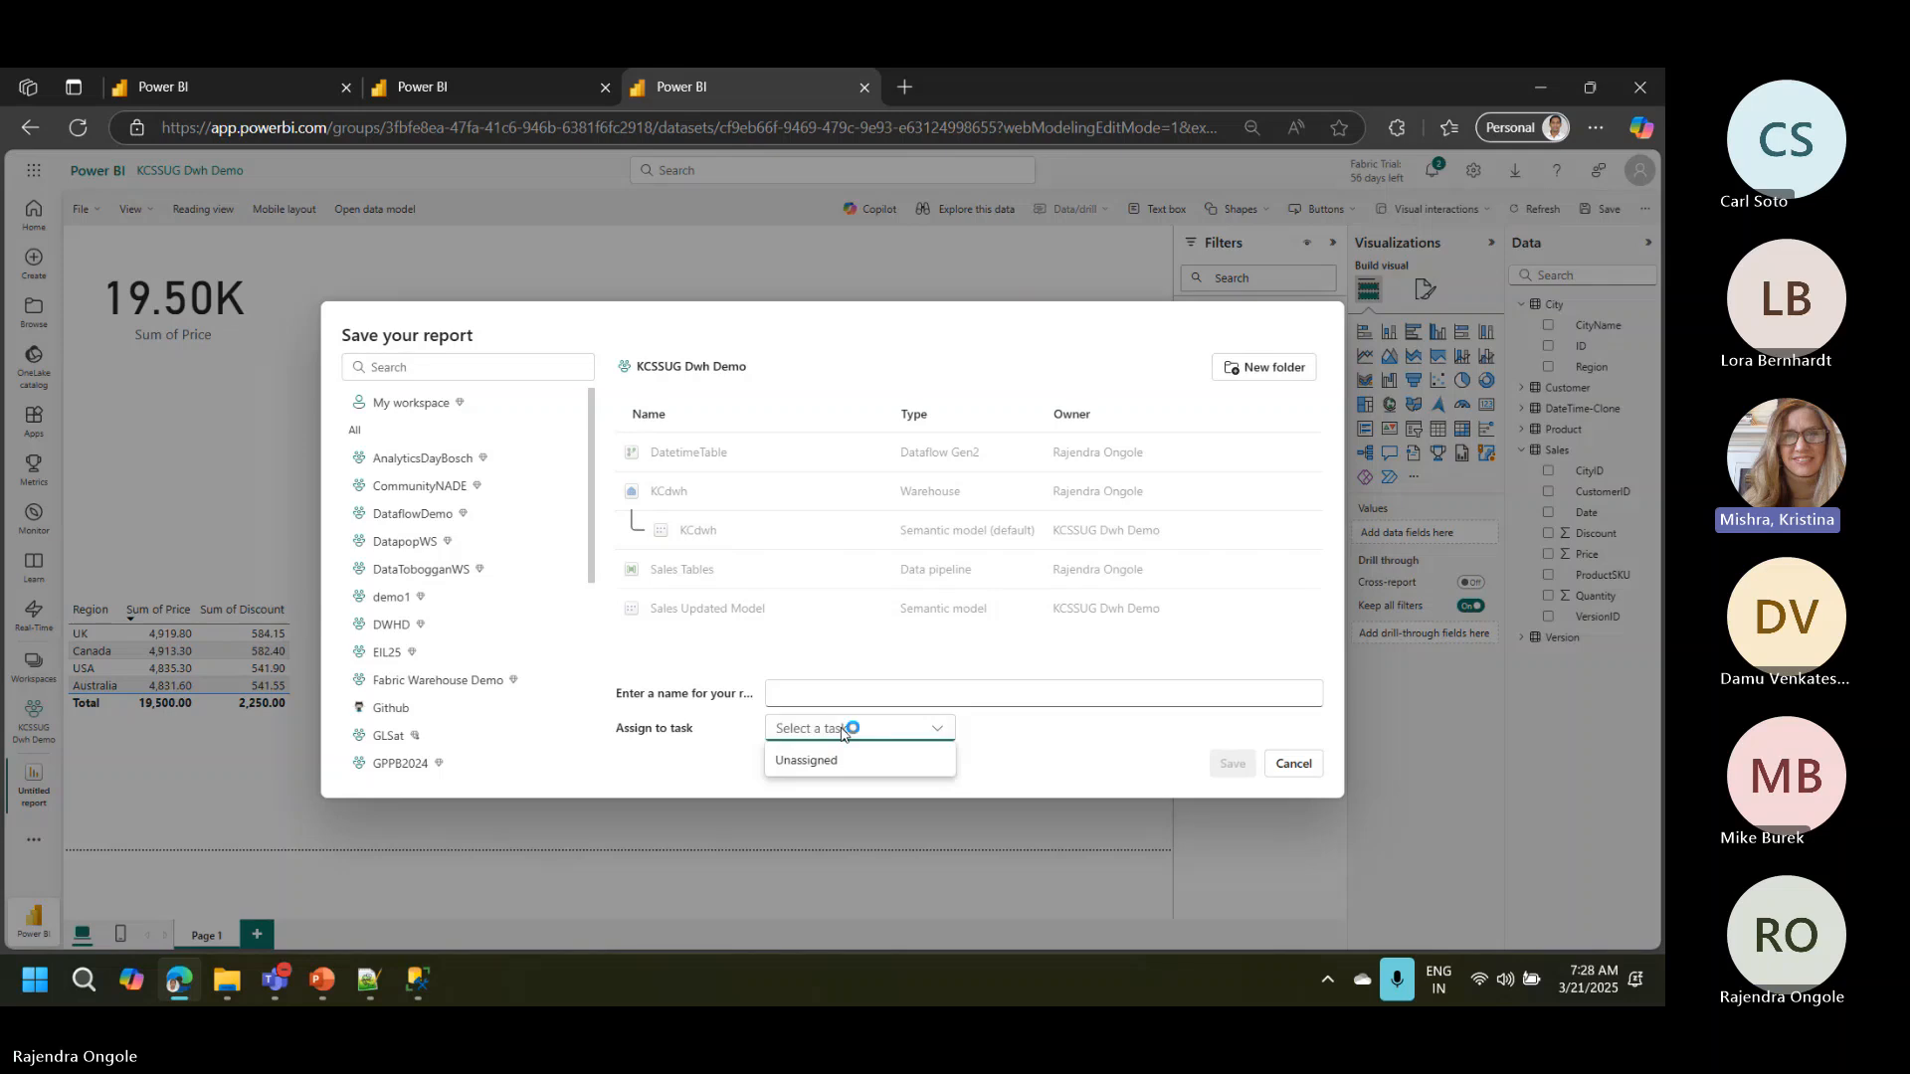
click(867, 761)
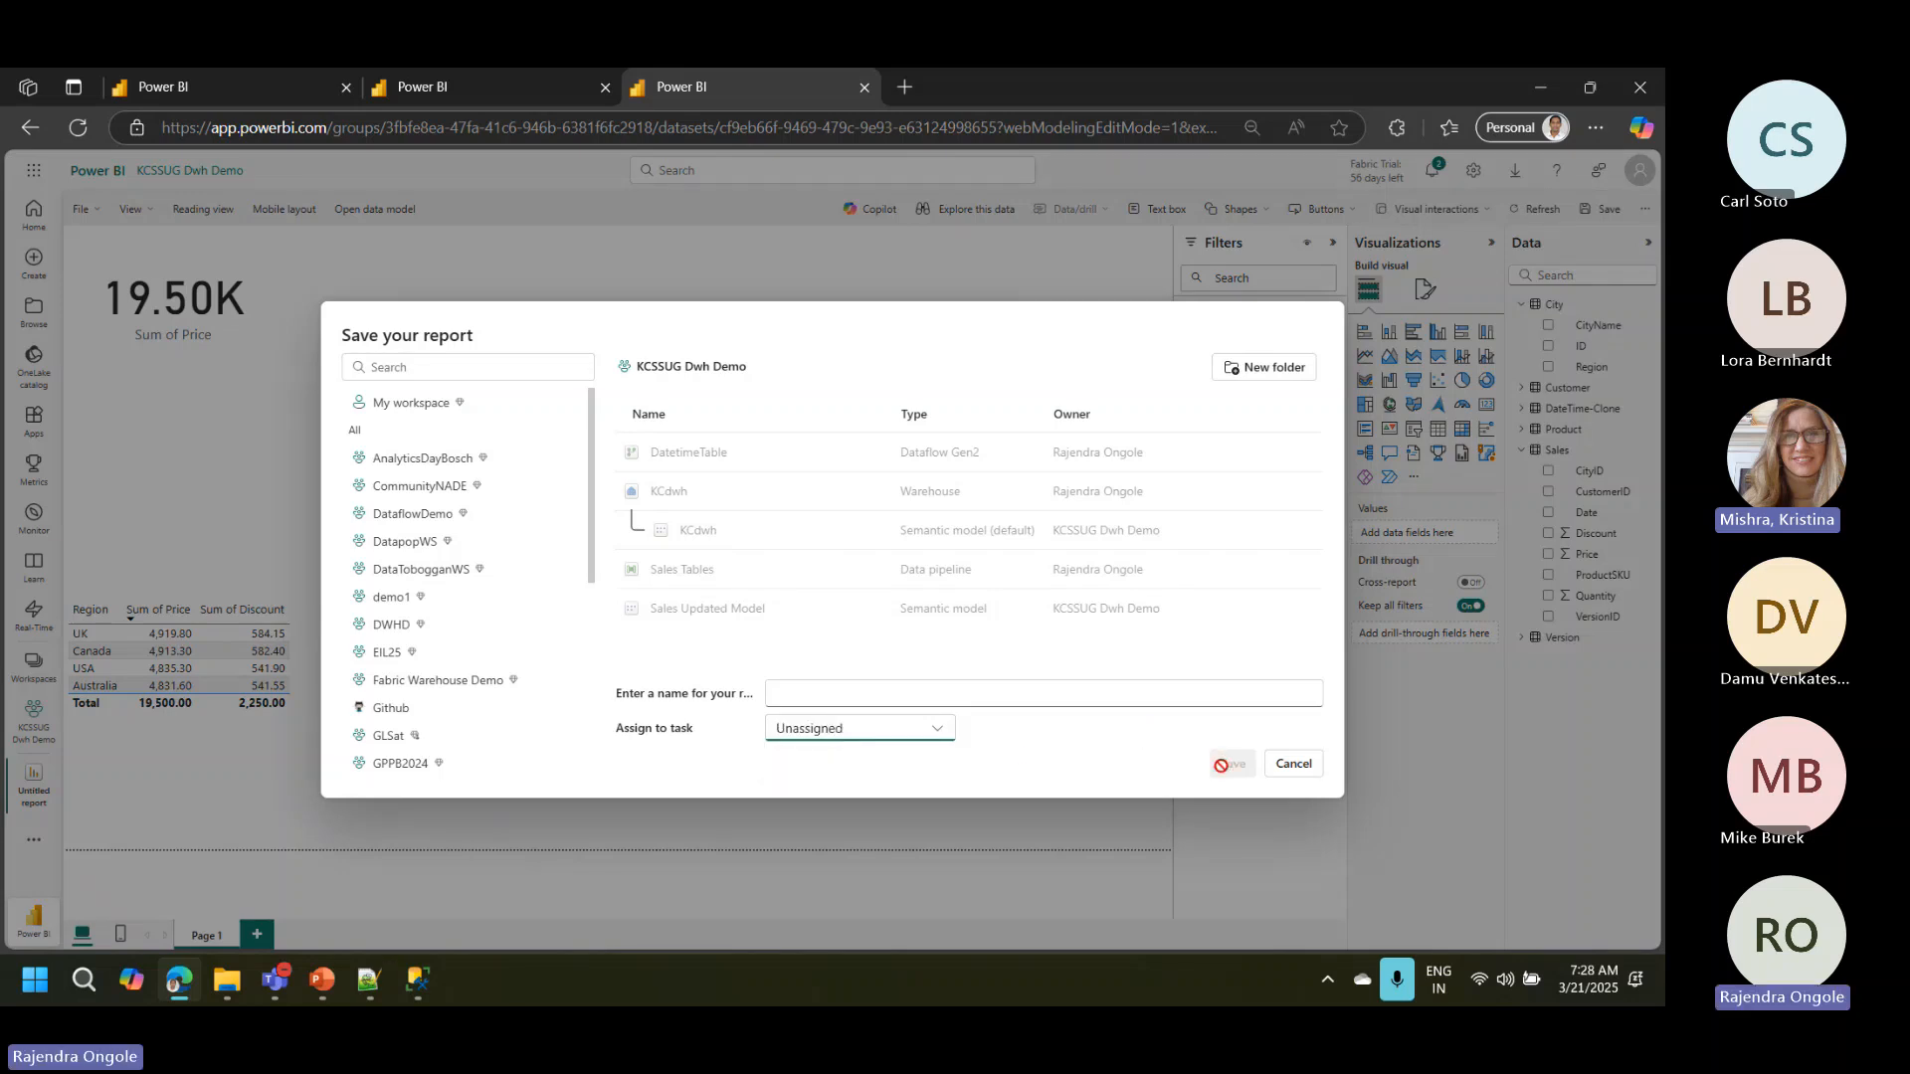
click(1002, 697)
text(Sa)
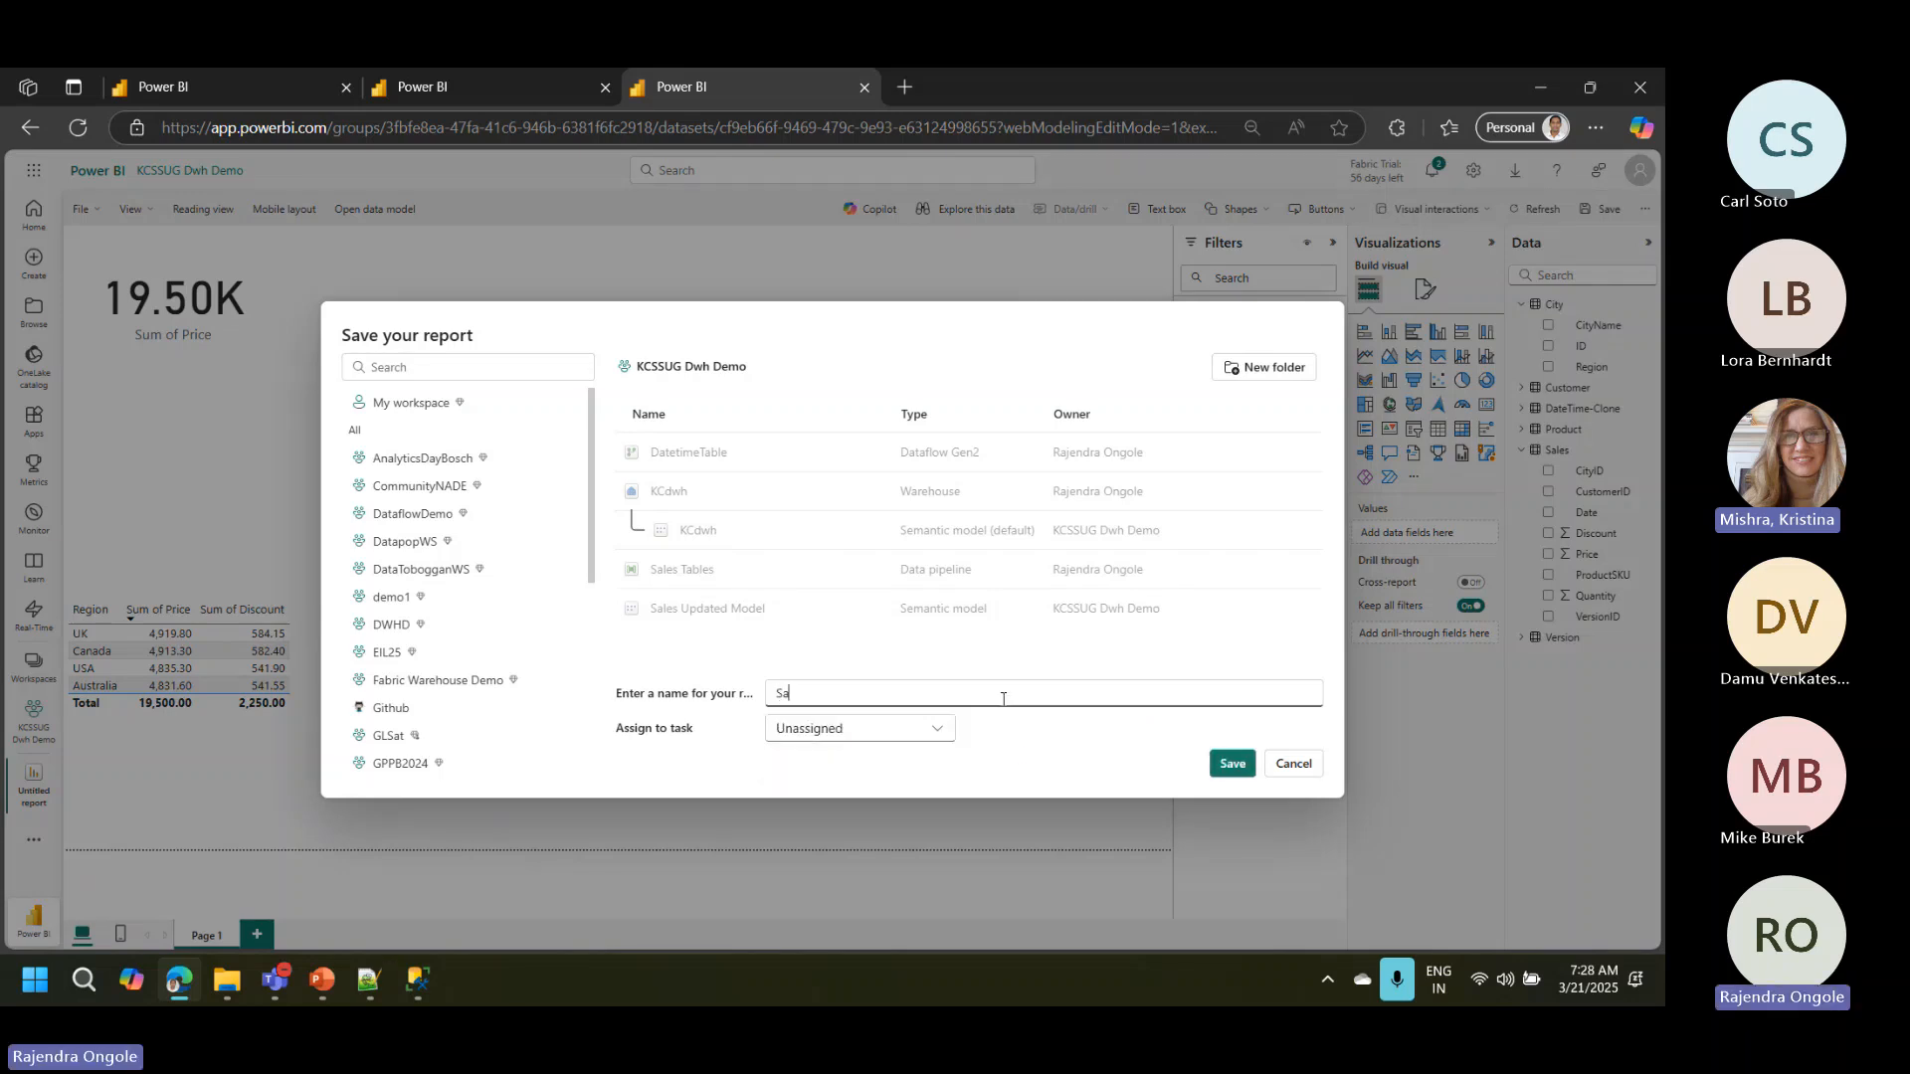
text(les Report)
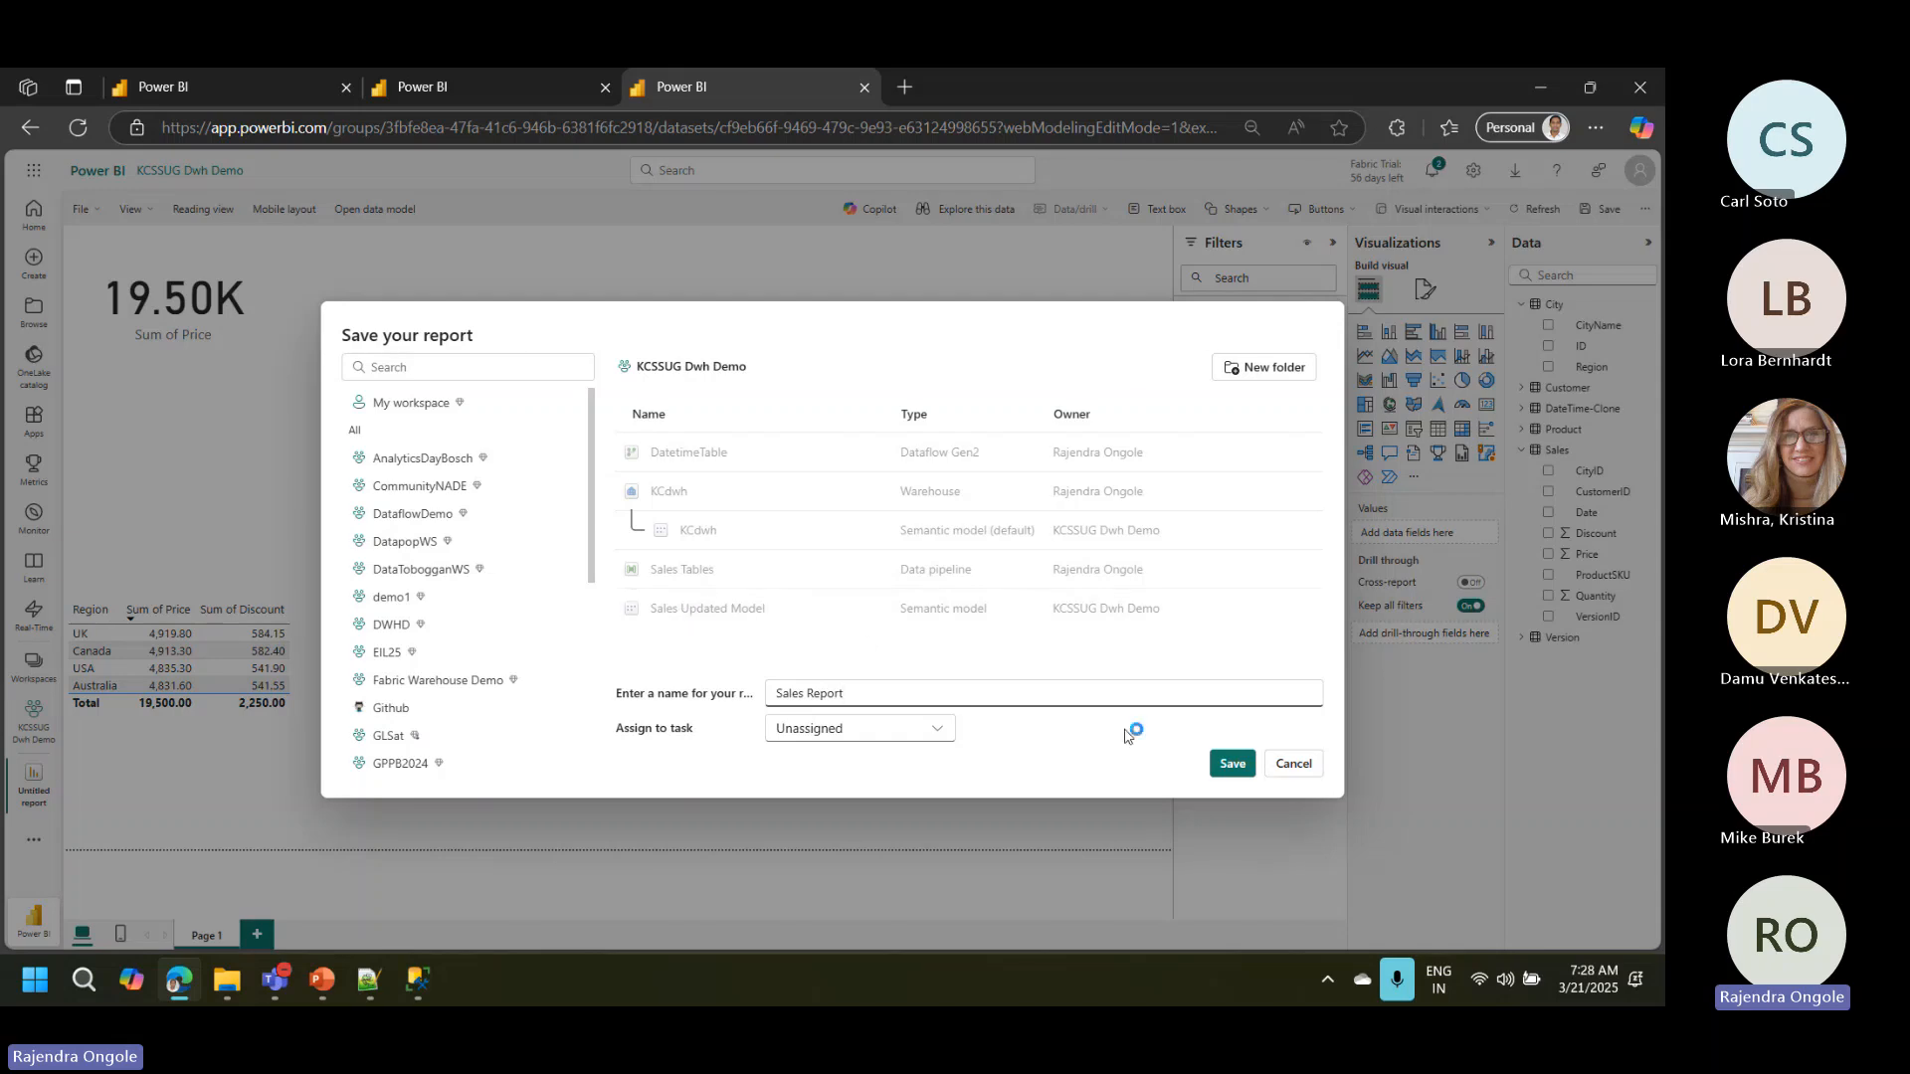
click(1233, 763)
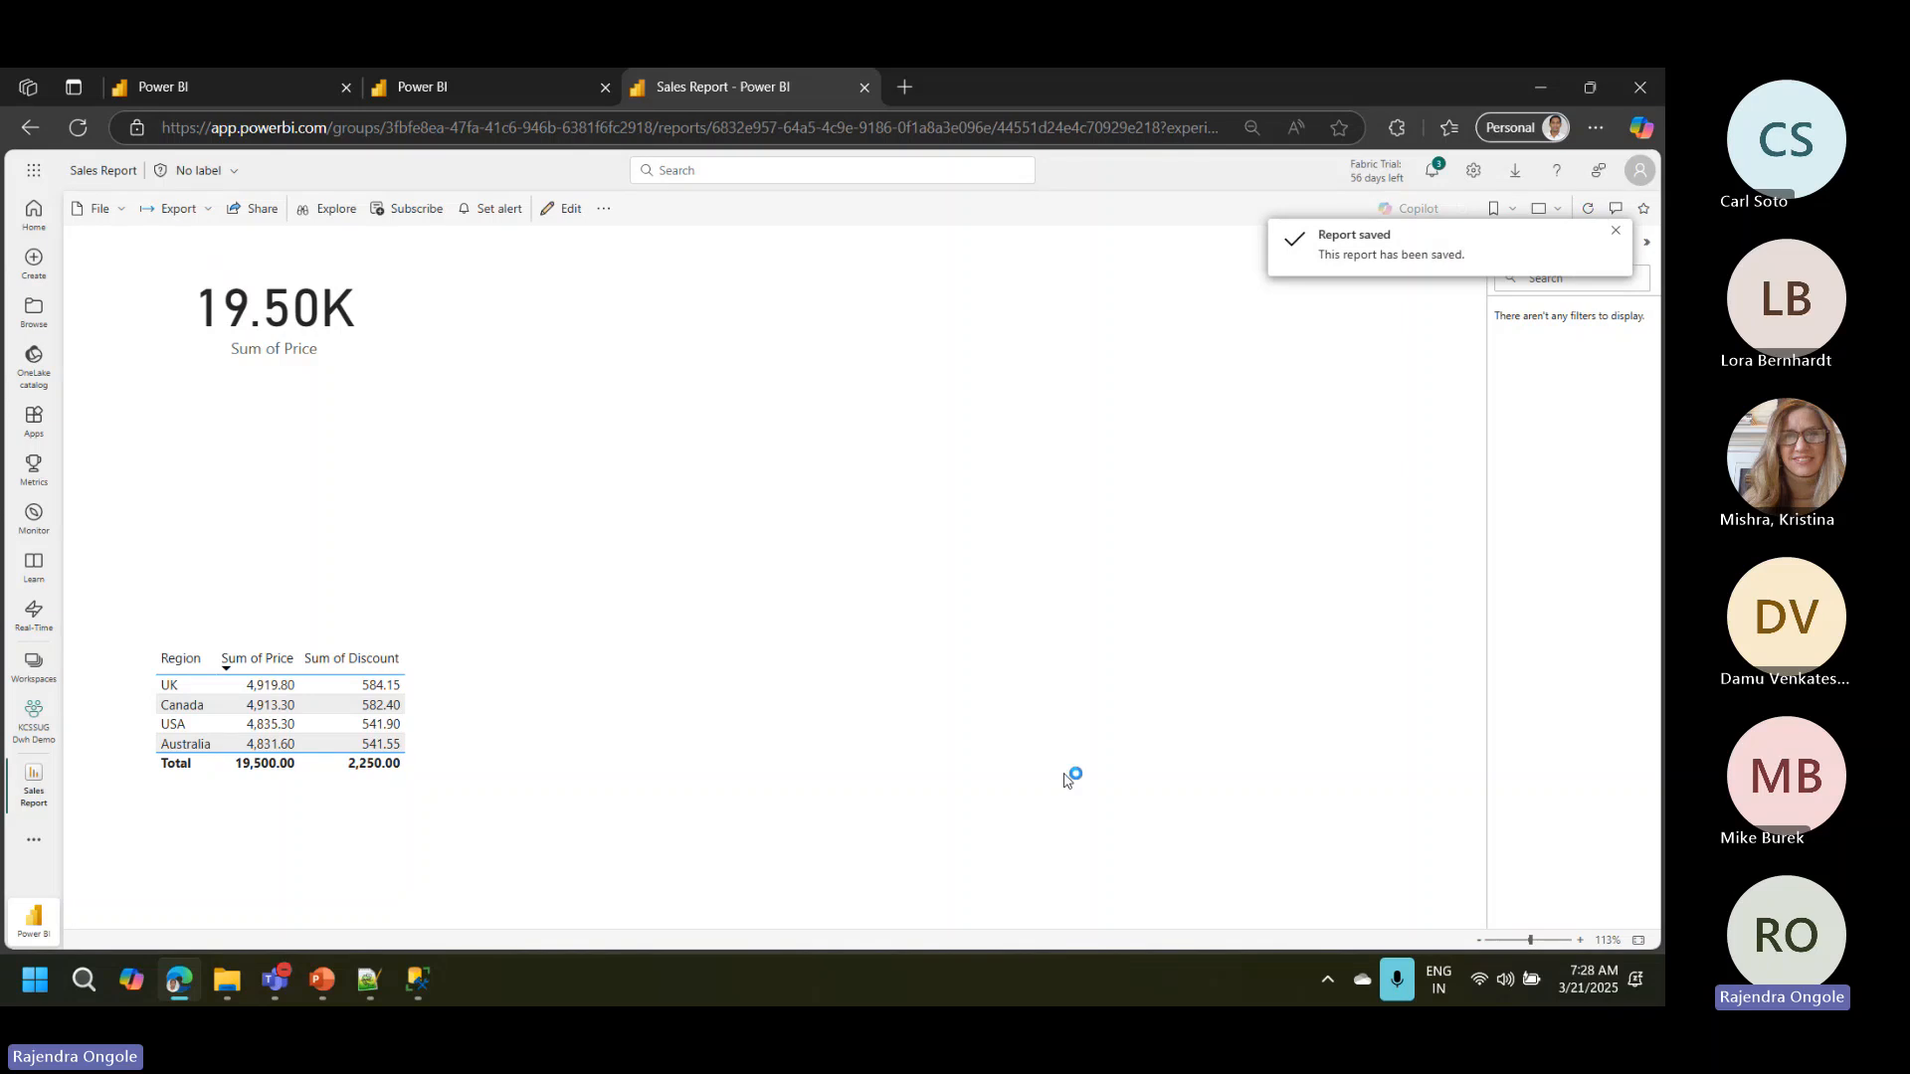
Step: Return to the KCSSUG Dwh Demo workspace and switch from the Power BI experience to Fabric
click(34, 721)
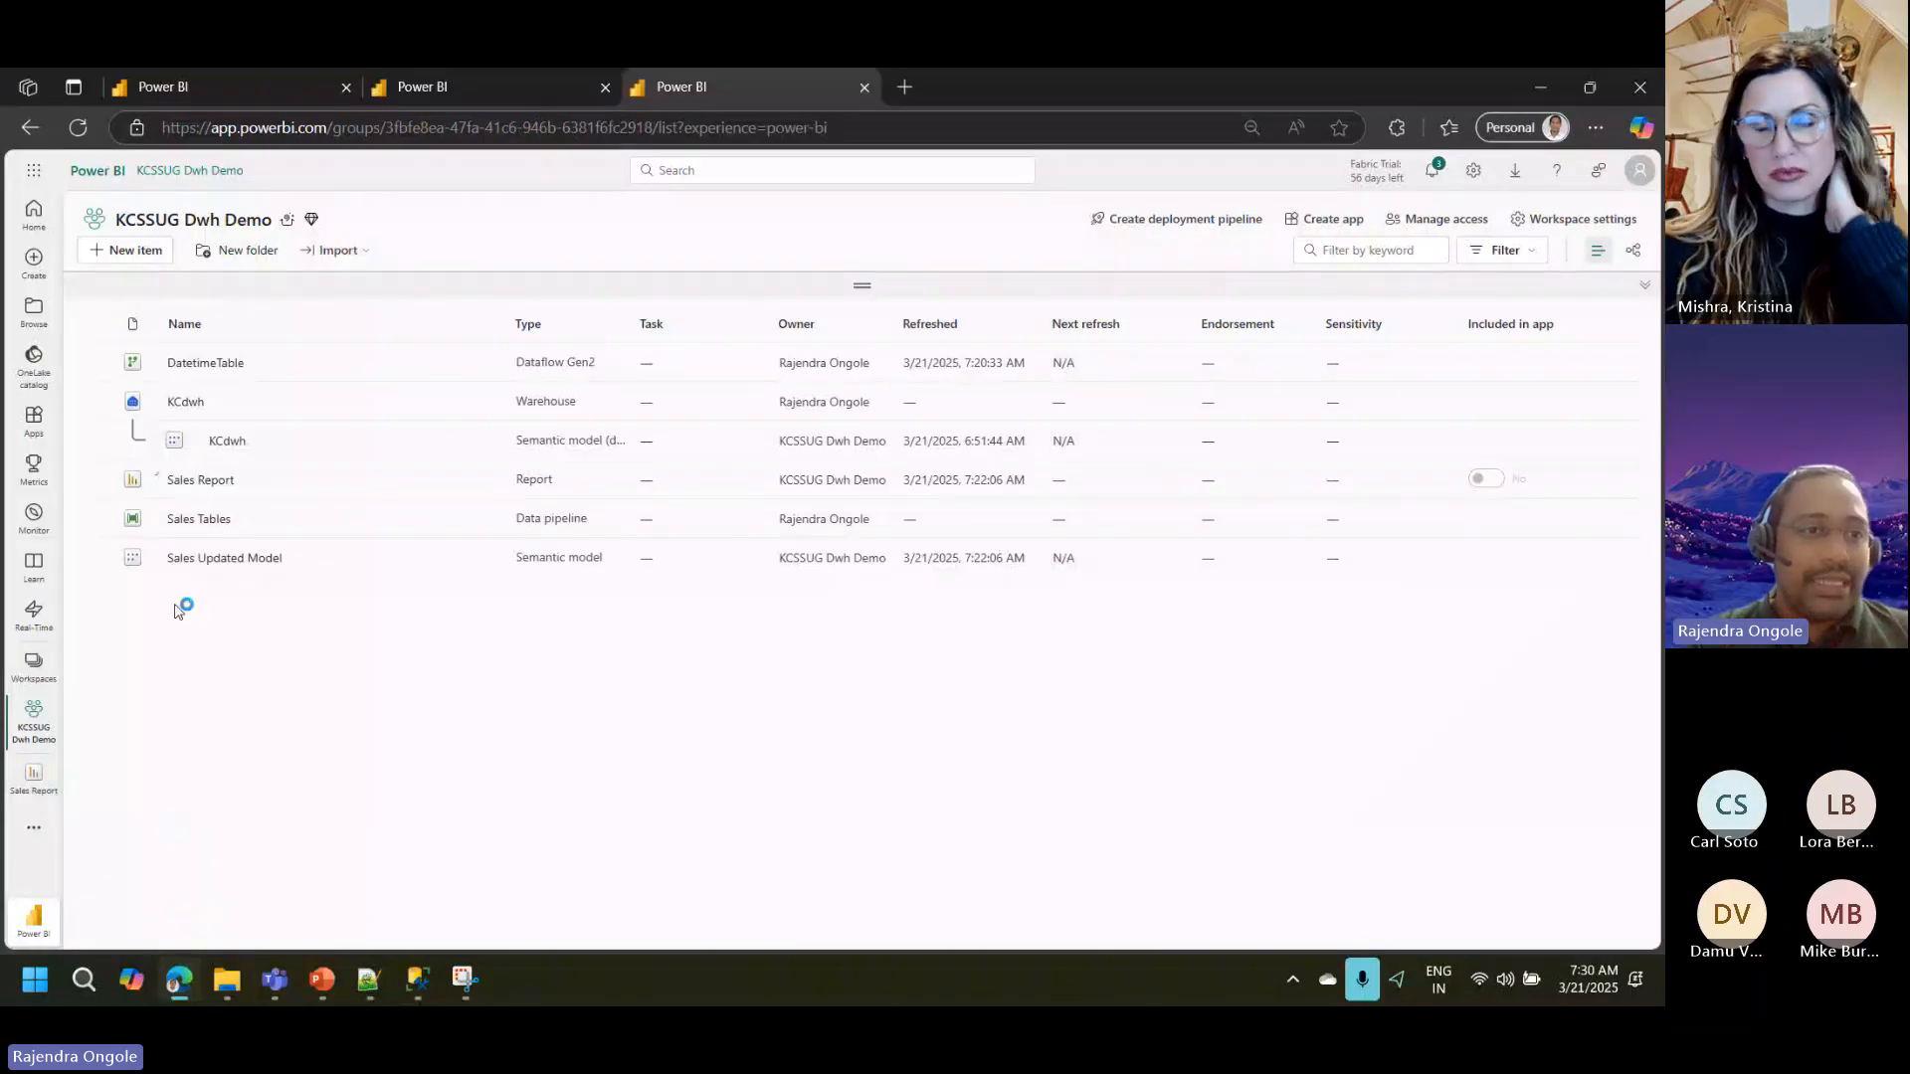
click(35, 923)
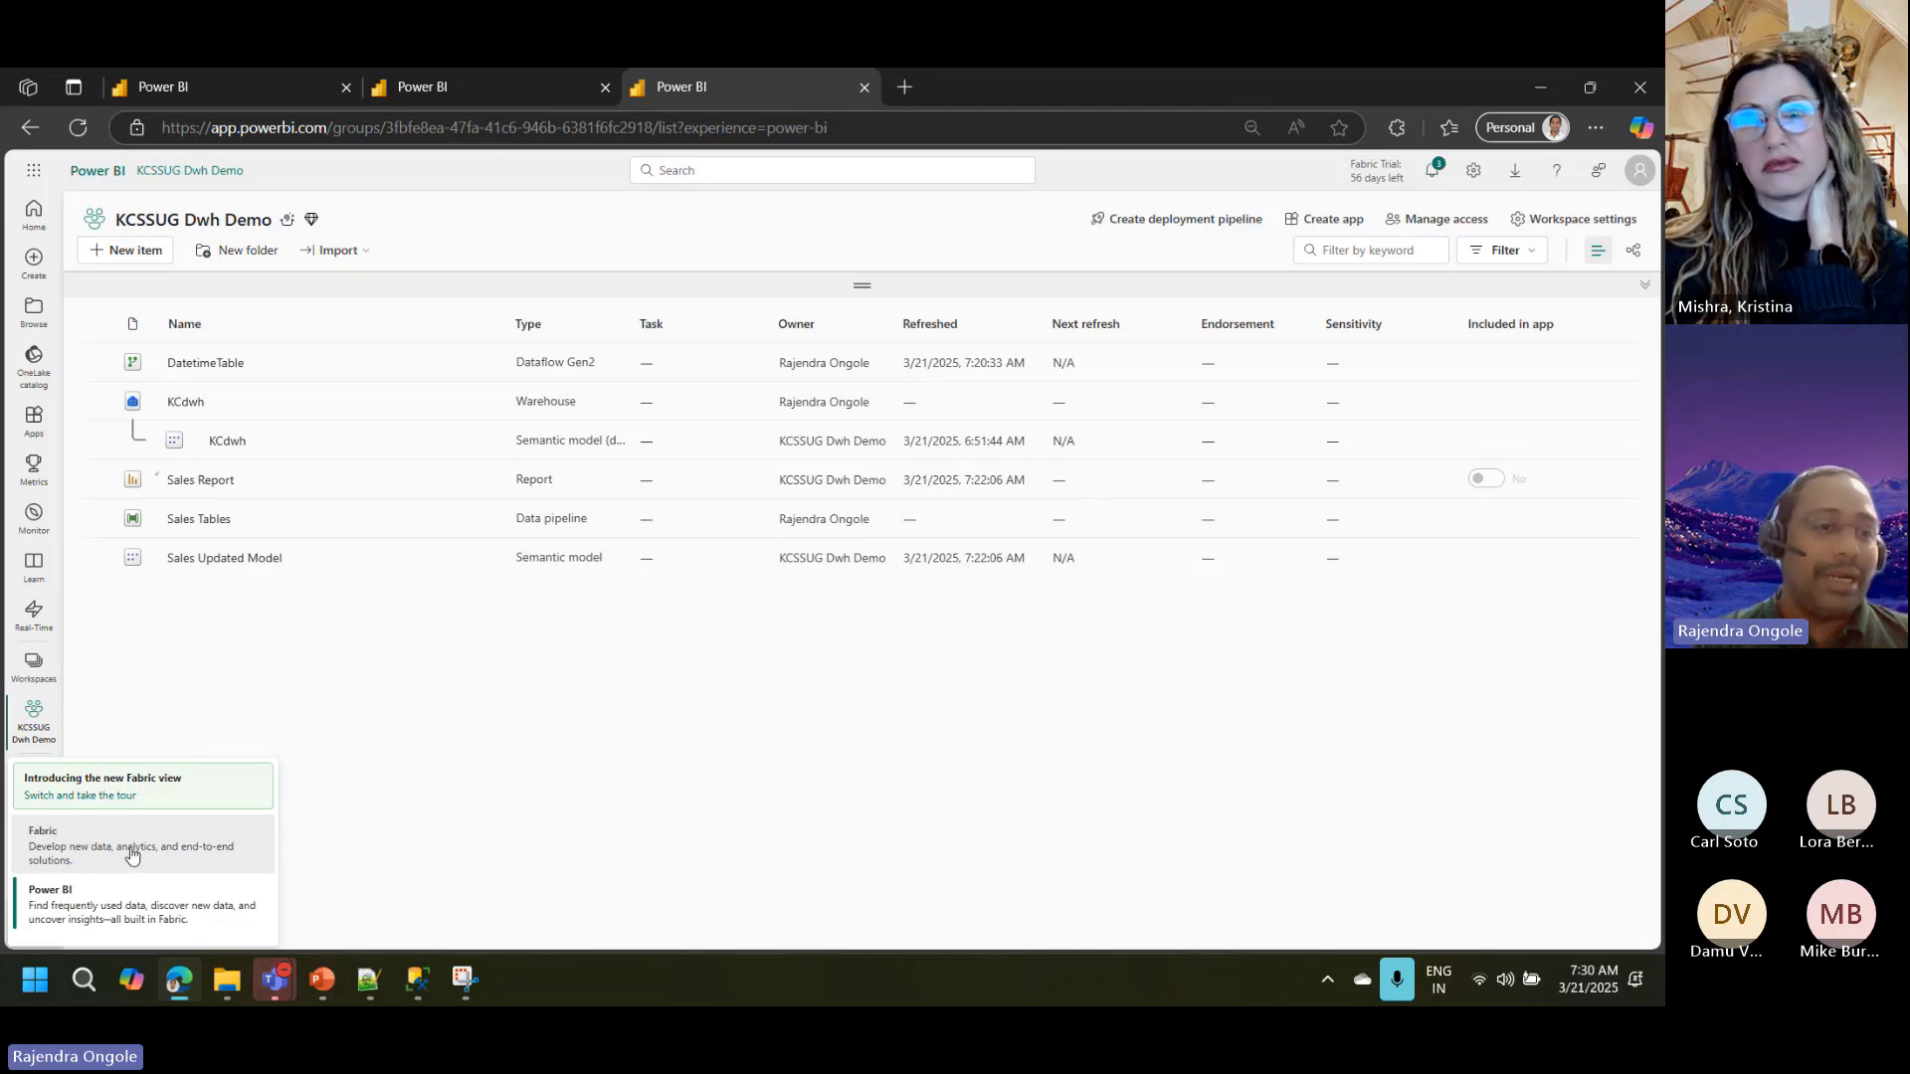
click(120, 855)
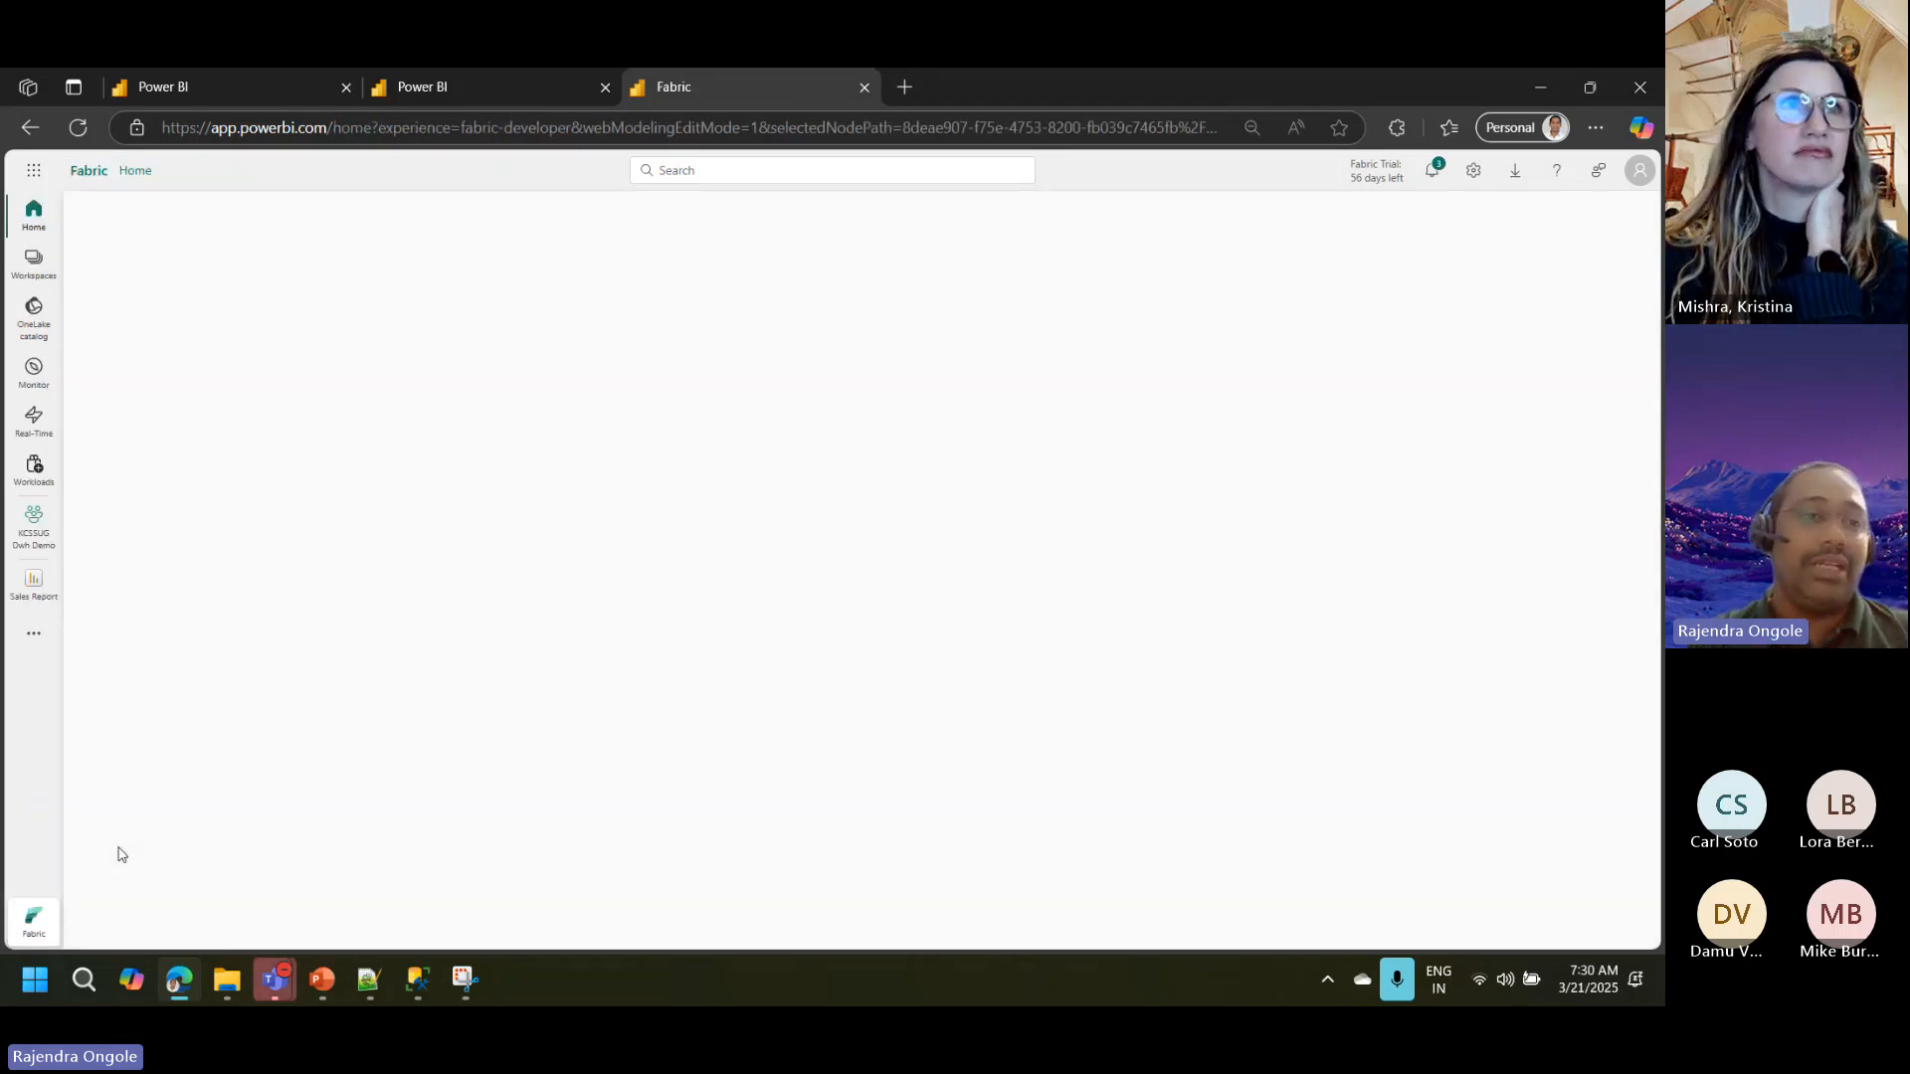